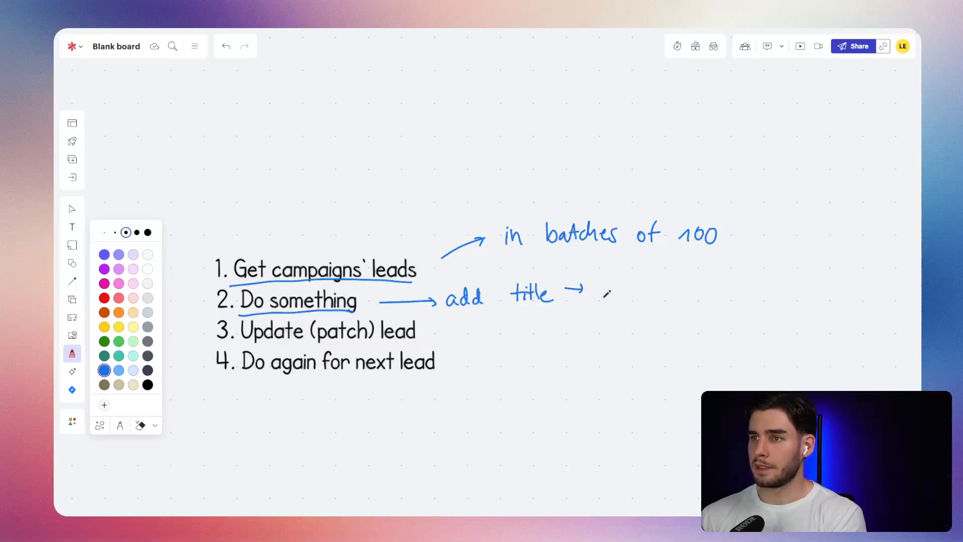
Handwrite "Mr." or "Mrs." in quotation marks after the "add title" arrow and underline both titles.
{"action": "left_click_drag", "start_coordinate": [609, 275], "coordinate": [631, 293]}
{"action": "left_click_drag", "start_coordinate": [632, 295], "coordinate": [643, 281]}
{"action": "left_click_drag", "start_coordinate": [646, 274], "coordinate": [645, 280]}
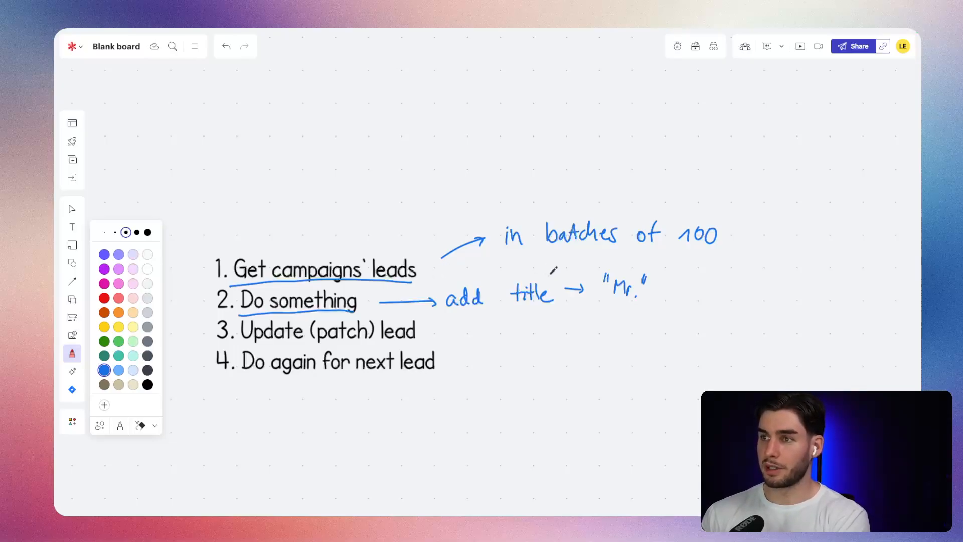
{"action": "left_click_drag", "start_coordinate": [668, 286], "coordinate": [670, 288]}
{"action": "mouse_move", "coordinate": [673, 295]}
{"action": "left_mouse_down"}
{"action": "mouse_move", "coordinate": [686, 283]}
{"action": "mouse_move", "coordinate": [741, 280]}
{"action": "left_mouse_up"}
{"action": "left_click_drag", "start_coordinate": [746, 273], "coordinate": [745, 279]}
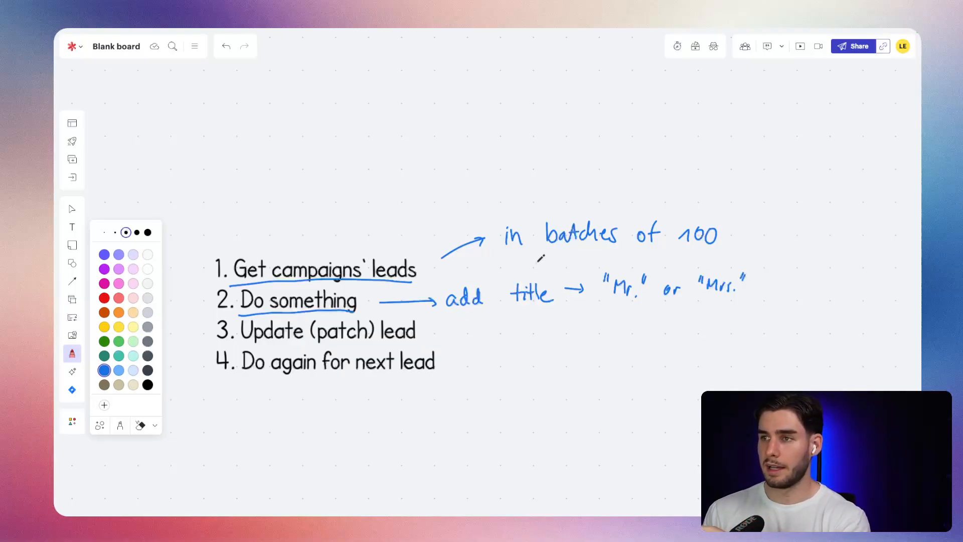
{"action": "left_click_drag", "start_coordinate": [600, 300], "coordinate": [630, 299]}
{"action": "left_click_drag", "start_coordinate": [705, 299], "coordinate": [724, 298]}
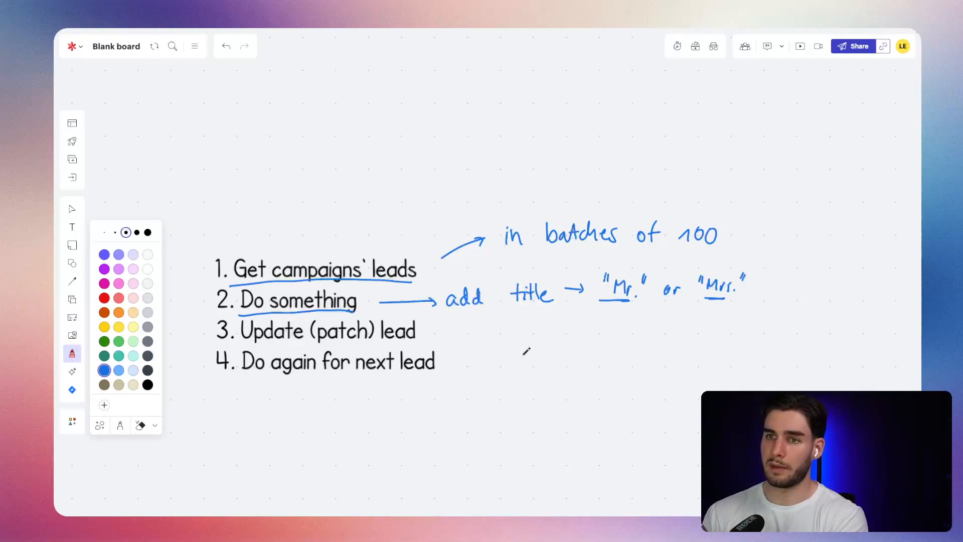
Underline "Update (patch) lead" with an extra stroke under "patch", "Do again for next lead", and the "100" in the batches note.
{"action": "left_click_drag", "start_coordinate": [241, 346], "coordinate": [405, 342]}
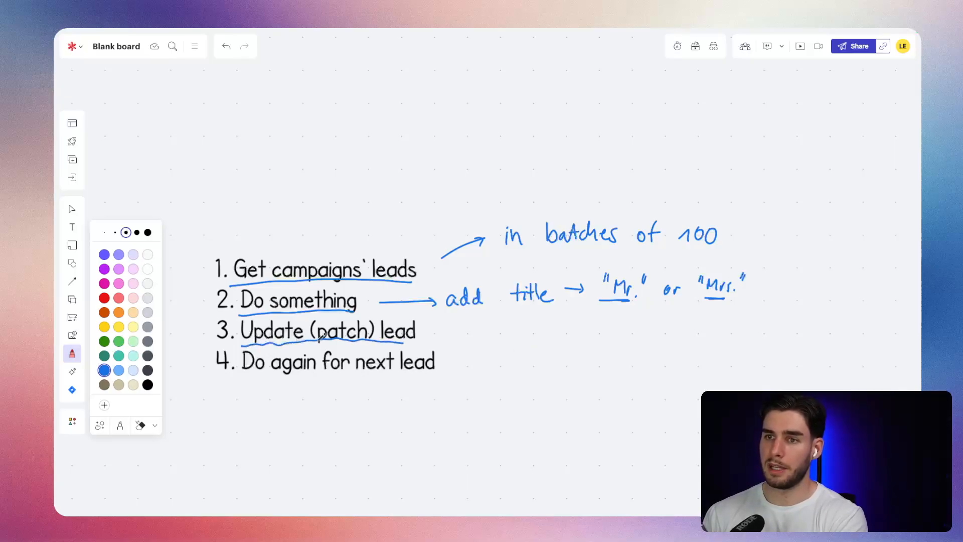
{"action": "left_click_drag", "start_coordinate": [317, 342], "coordinate": [356, 345]}
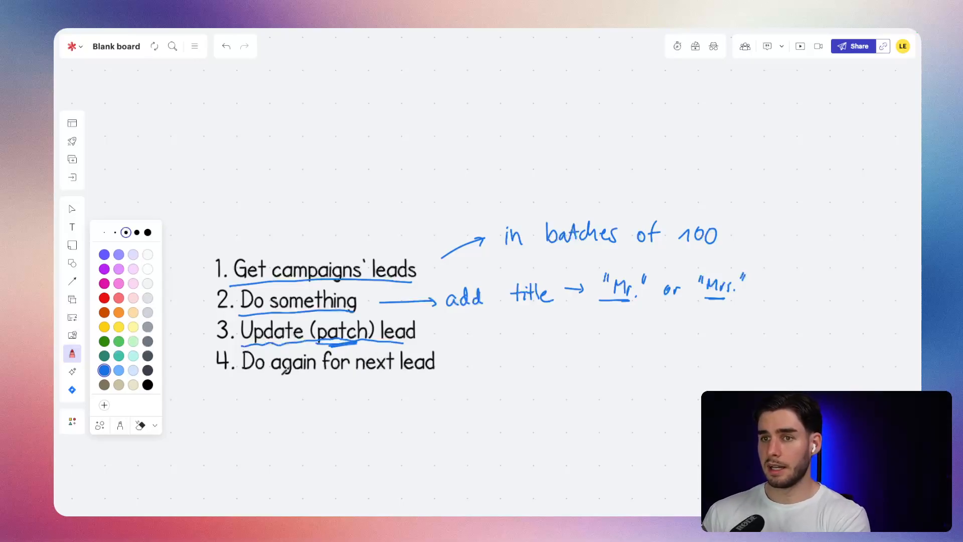
{"action": "left_click_drag", "start_coordinate": [243, 376], "coordinate": [433, 380]}
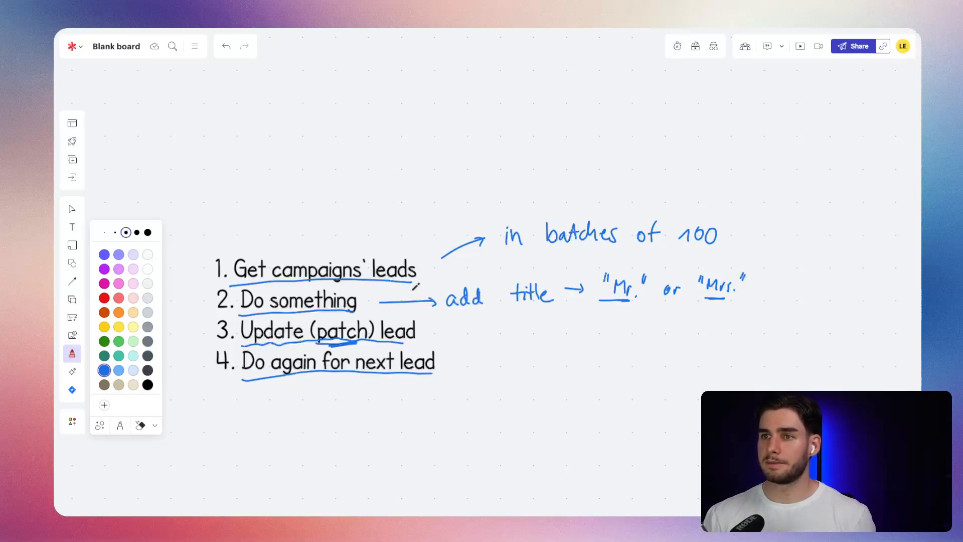
{"action": "scroll", "coordinate": [414, 285], "scroll_direction": "up", "scroll_amount": 3}
{"action": "left_click_drag", "start_coordinate": [620, 333], "coordinate": [727, 327]}
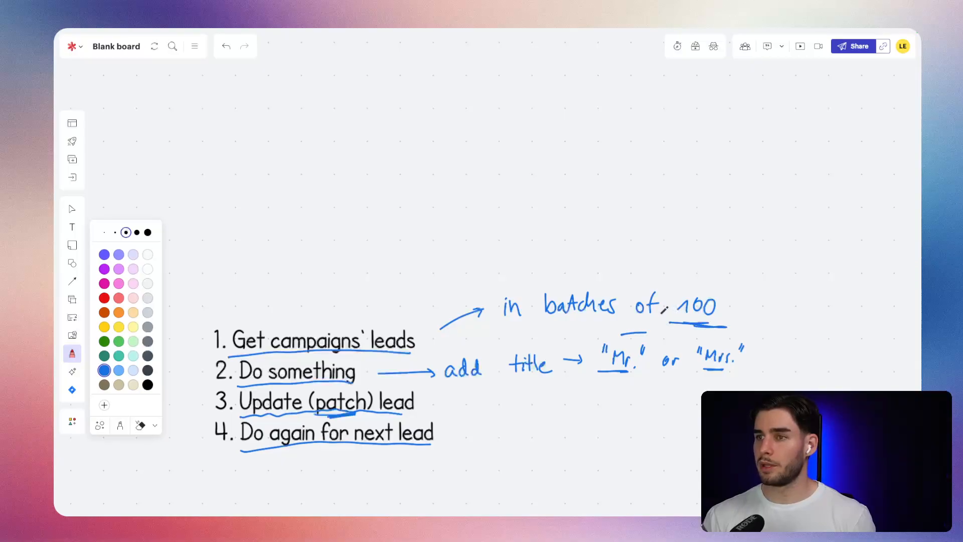
Draw a tall narrow column above the list, with a curved bracket alongside it labelled "1,000".
{"action": "scroll", "coordinate": [576, 278], "scroll_direction": "up", "scroll_amount": 2}
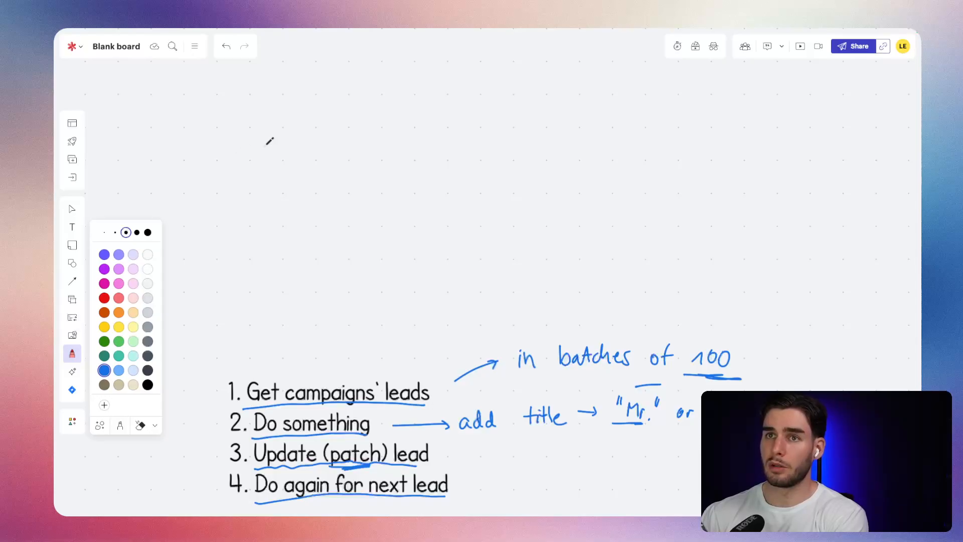
{"action": "mouse_move", "coordinate": [278, 119]}
{"action": "left_mouse_down"}
{"action": "mouse_move", "coordinate": [257, 125]}
{"action": "mouse_move", "coordinate": [270, 282]}
{"action": "mouse_move", "coordinate": [286, 281]}
{"action": "mouse_move", "coordinate": [277, 131]}
{"action": "mouse_move", "coordinate": [286, 282]}
{"action": "left_mouse_up"}
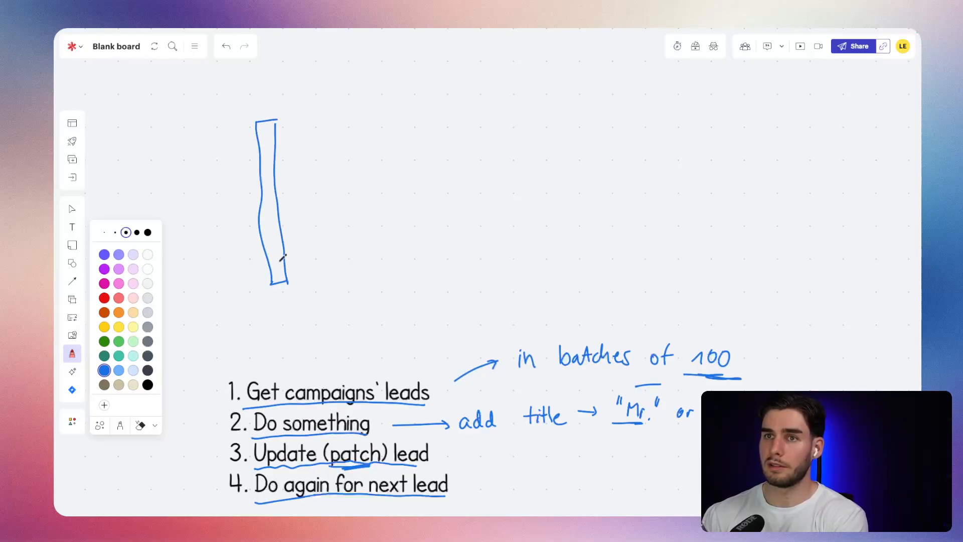
{"action": "left_click_drag", "start_coordinate": [239, 124], "coordinate": [250, 282]}
{"action": "mouse_move", "coordinate": [183, 206]}
{"action": "left_mouse_down"}
{"action": "mouse_move", "coordinate": [189, 213]}
{"action": "mouse_move", "coordinate": [198, 201]}
{"action": "left_mouse_up"}
{"action": "left_click_drag", "start_coordinate": [207, 198], "coordinate": [207, 198]}
{"action": "mouse_move", "coordinate": [216, 197]}
{"action": "left_mouse_down"}
{"action": "mouse_move", "coordinate": [218, 209]}
{"action": "mouse_move", "coordinate": [190, 219]}
{"action": "left_mouse_up"}
{"action": "left_click", "coordinate": [192, 212]}
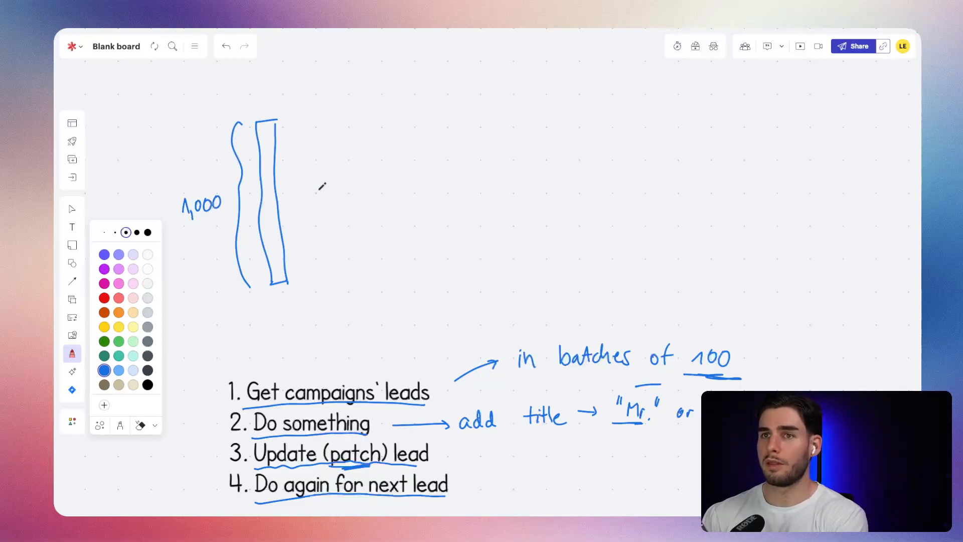
Divide the tall column into ten segments with short horizontal strokes.
{"action": "left_click_drag", "start_coordinate": [255, 144], "coordinate": [274, 141]}
{"action": "mouse_move", "coordinate": [259, 207]}
{"action": "left_mouse_down"}
{"action": "mouse_move", "coordinate": [277, 205]}
{"action": "mouse_move", "coordinate": [274, 157]}
{"action": "left_mouse_up"}
{"action": "mouse_move", "coordinate": [266, 223]}
{"action": "left_mouse_down"}
{"action": "mouse_move", "coordinate": [278, 219]}
{"action": "mouse_move", "coordinate": [286, 267]}
{"action": "left_mouse_up"}
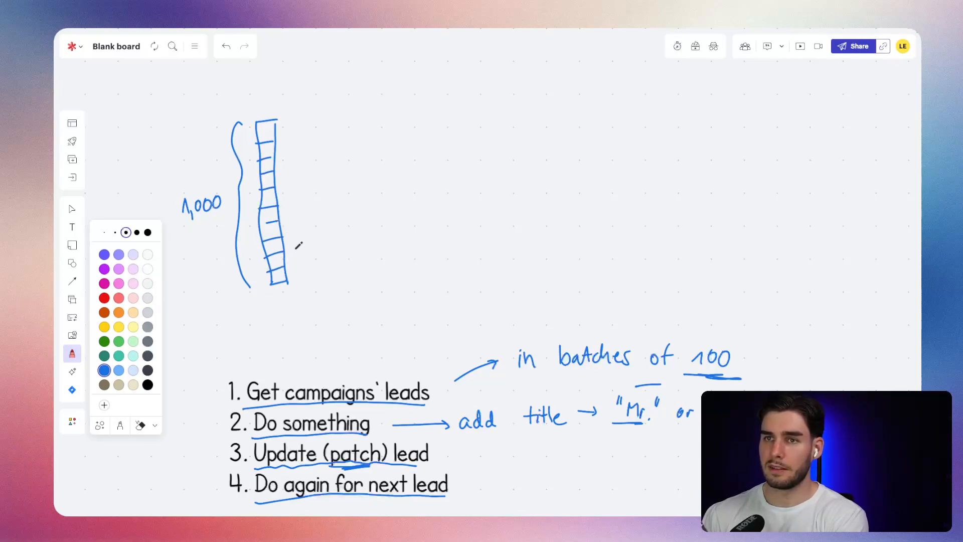
Draw lines out from the top three column segments with loop arrows at the first two, and underline "100" once more.
{"action": "mouse_move", "coordinate": [270, 135]}
{"action": "left_mouse_down"}
{"action": "mouse_move", "coordinate": [308, 96]}
{"action": "mouse_move", "coordinate": [332, 110]}
{"action": "left_mouse_up"}
{"action": "left_click_drag", "start_coordinate": [269, 149], "coordinate": [300, 148]}
{"action": "mouse_move", "coordinate": [321, 111]}
{"action": "left_mouse_down"}
{"action": "mouse_move", "coordinate": [331, 106]}
{"action": "mouse_move", "coordinate": [332, 155]}
{"action": "mouse_move", "coordinate": [331, 143]}
{"action": "mouse_move", "coordinate": [325, 150]}
{"action": "left_mouse_up"}
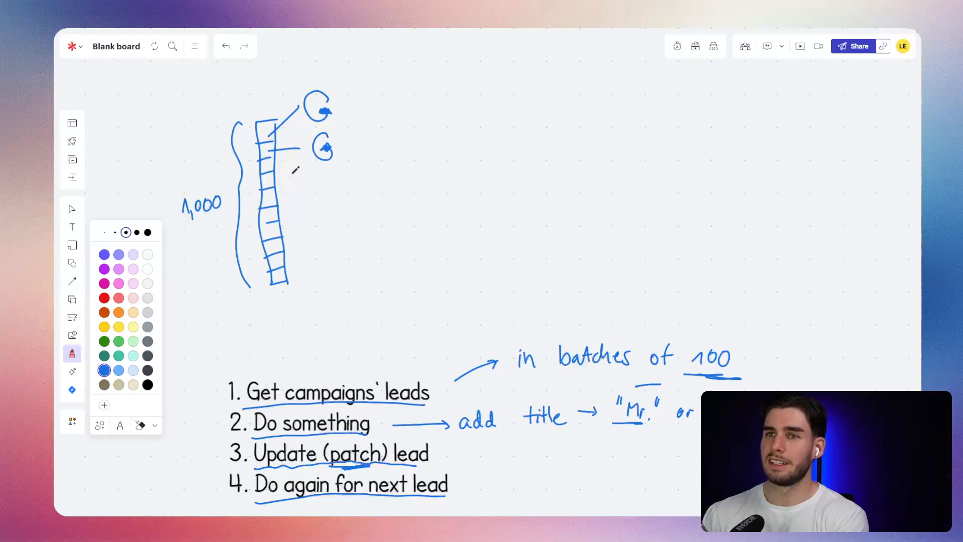
{"action": "left_click_drag", "start_coordinate": [274, 167], "coordinate": [300, 169]}
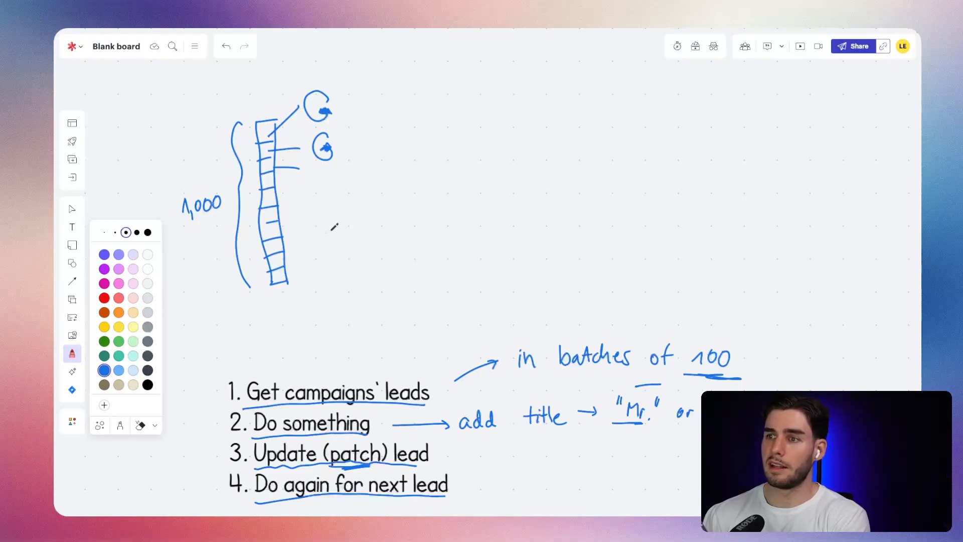
{"action": "left_click_drag", "start_coordinate": [688, 370], "coordinate": [725, 368]}
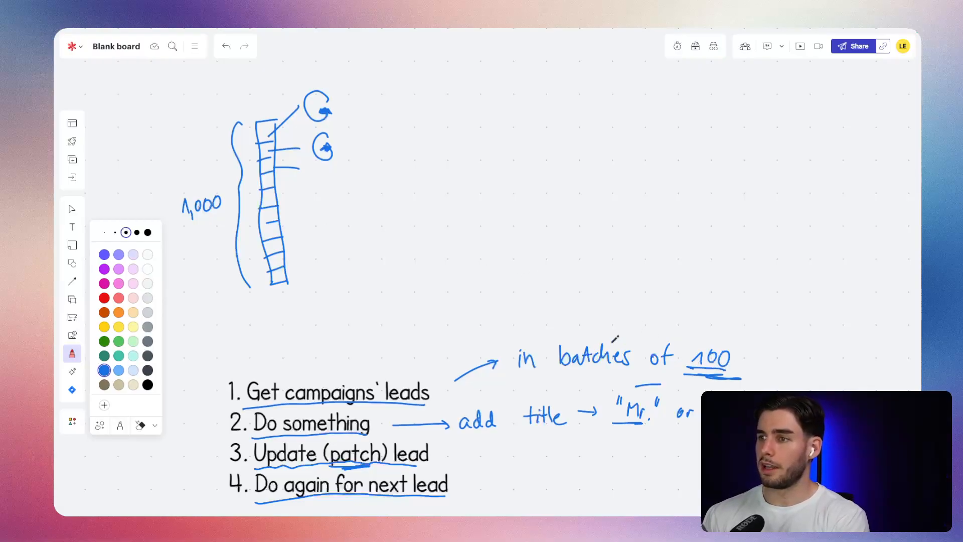
Draw a large curly brace beside the list notes and handwrite "Instantly API" with a small arrow after it.
{"action": "scroll", "coordinate": [615, 339], "scroll_direction": "down", "scroll_amount": 3}
{"action": "scroll", "coordinate": [616, 339], "scroll_direction": "right", "scroll_amount": 5}
{"action": "mouse_move", "coordinate": [653, 279]}
{"action": "left_mouse_down"}
{"action": "mouse_move", "coordinate": [657, 268]}
{"action": "mouse_move", "coordinate": [681, 325]}
{"action": "mouse_move", "coordinate": [636, 422]}
{"action": "left_mouse_up"}
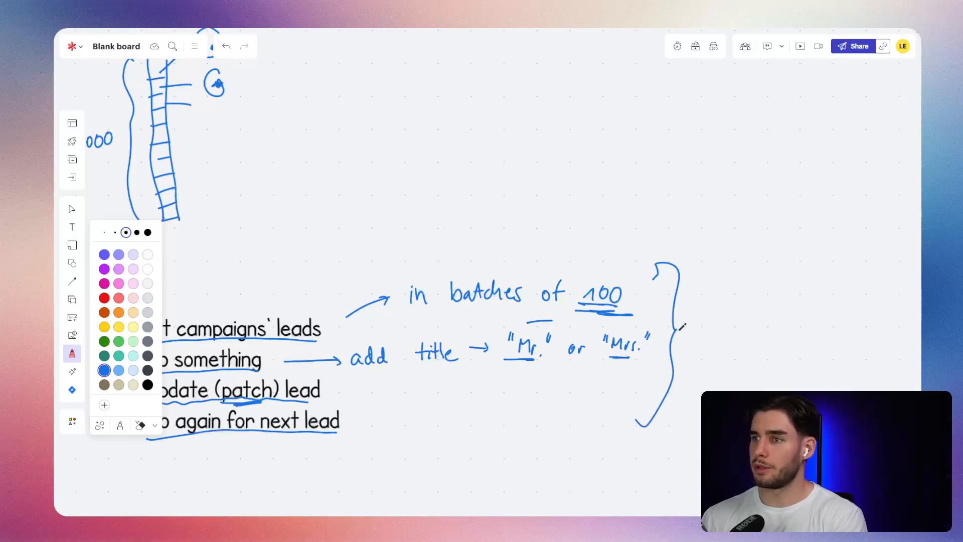
{"action": "left_click_drag", "start_coordinate": [688, 319], "coordinate": [686, 340]}
{"action": "mouse_move", "coordinate": [694, 325]}
{"action": "left_mouse_down"}
{"action": "mouse_move", "coordinate": [718, 339]}
{"action": "mouse_move", "coordinate": [731, 325]}
{"action": "mouse_move", "coordinate": [760, 329]}
{"action": "mouse_move", "coordinate": [778, 308]}
{"action": "mouse_move", "coordinate": [782, 346]}
{"action": "mouse_move", "coordinate": [793, 323]}
{"action": "mouse_move", "coordinate": [813, 314]}
{"action": "mouse_move", "coordinate": [823, 326]}
{"action": "mouse_move", "coordinate": [882, 312]}
{"action": "mouse_move", "coordinate": [878, 332]}
{"action": "left_mouse_up"}
{"action": "left_click", "coordinate": [702, 323]}
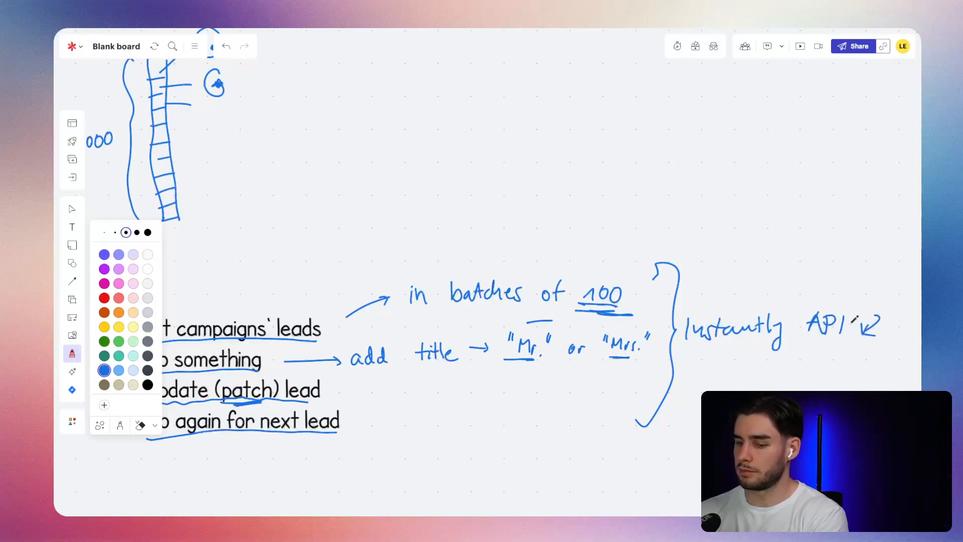
Undo the small arrow drawn after "Instantly API".
{"action": "key", "text": "e"}
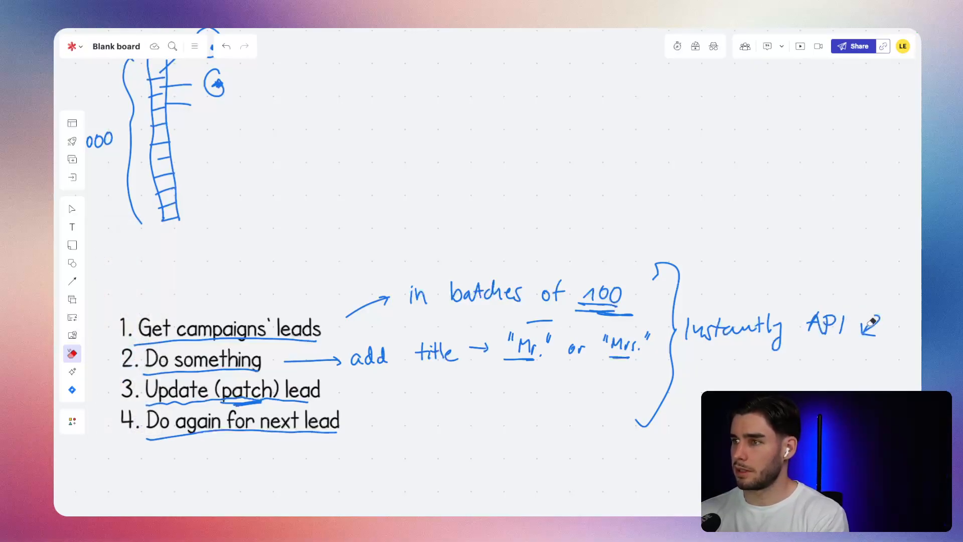
{"action": "key", "text": "ctrl+z"}
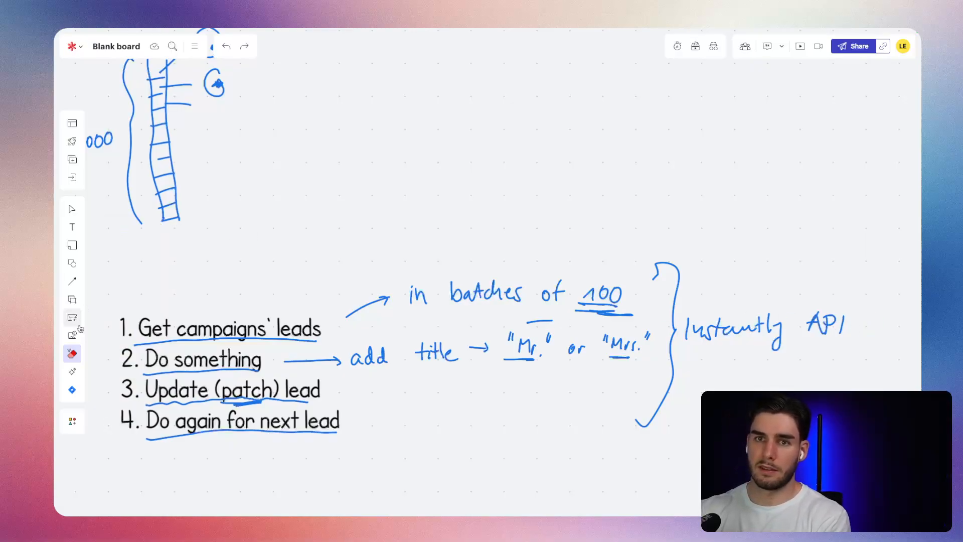
{"action": "left_click", "coordinate": [71, 354]}
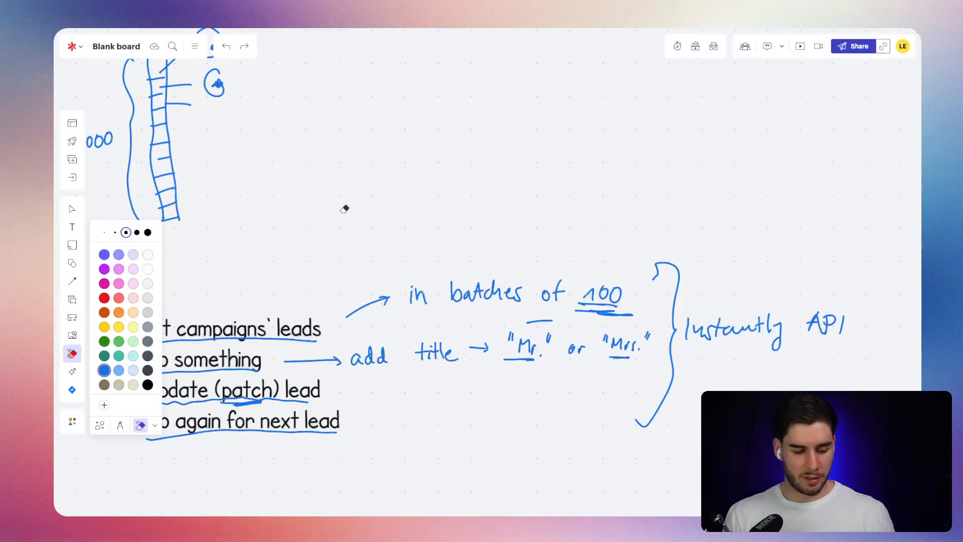
Switch to the Instantly campaign "HR, 1-10, DACH" and look through the columns of its leads table.
{"action": "key", "text": "super+Tab"}
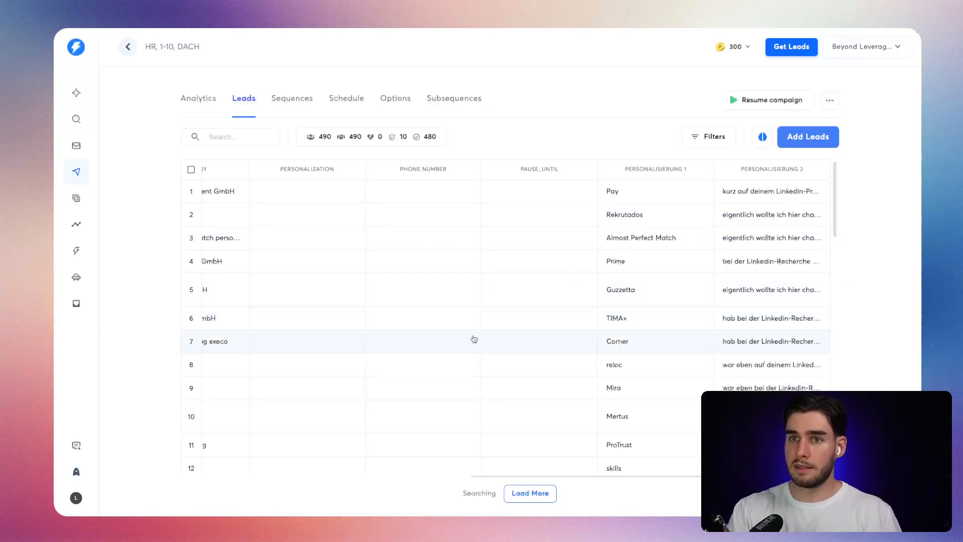
{"action": "scroll", "coordinate": [463, 321], "scroll_direction": "left", "scroll_amount": 10}
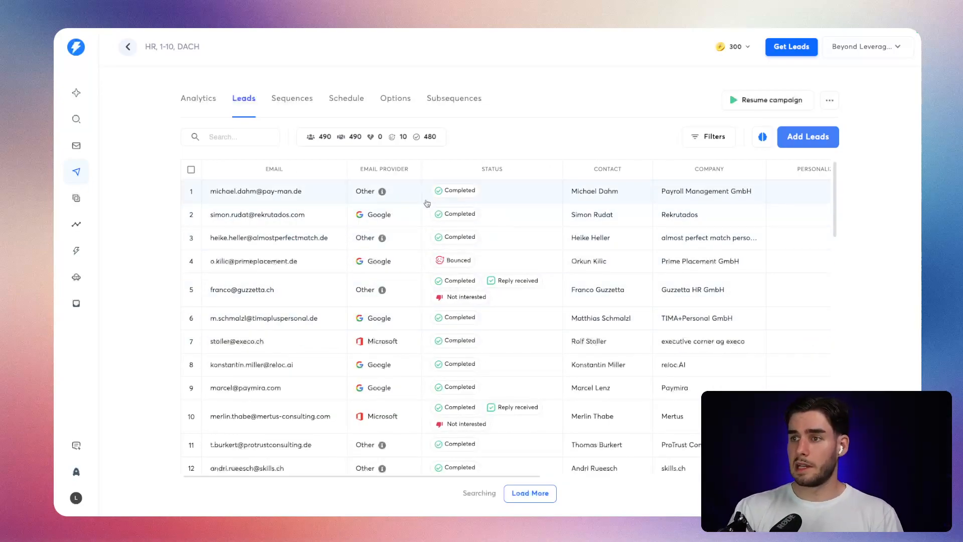
{"action": "scroll", "coordinate": [538, 226], "scroll_direction": "right", "scroll_amount": 2}
{"action": "scroll", "coordinate": [537, 225], "scroll_direction": "right", "scroll_amount": 8}
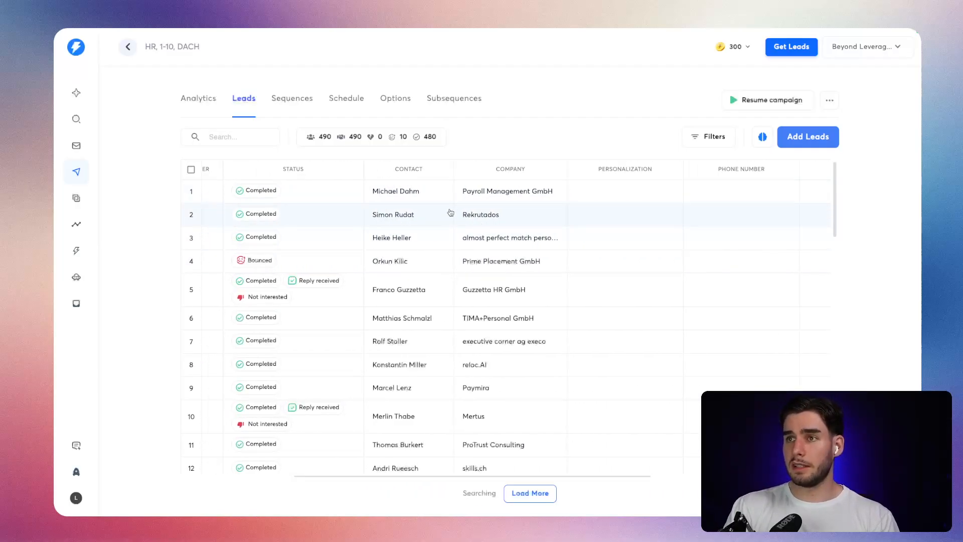
{"action": "scroll", "coordinate": [449, 216], "scroll_direction": "left", "scroll_amount": 10}
{"action": "scroll", "coordinate": [694, 230], "scroll_direction": "right", "scroll_amount": 10}
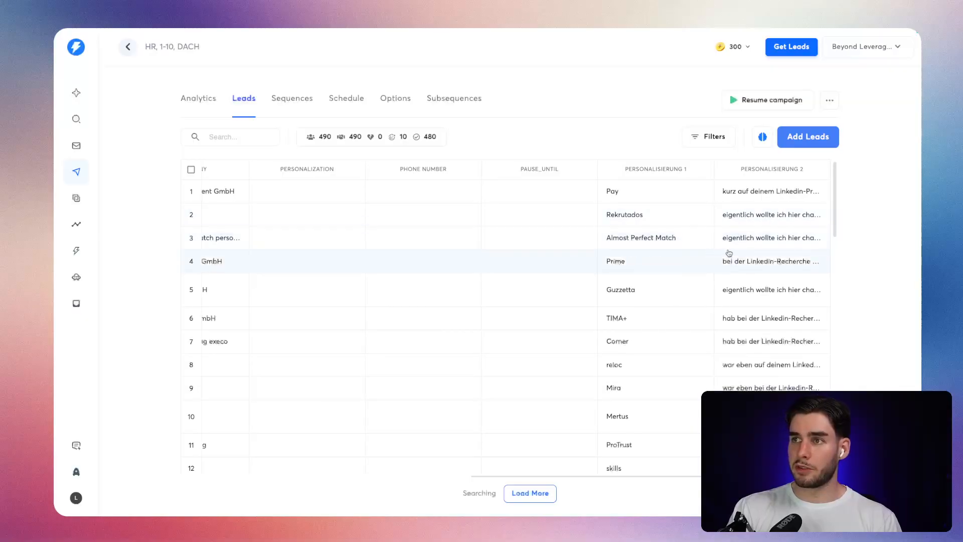
Examine the custom variable columns Personalisierung 1 and Personalisierung 2 in the leads table.
{"action": "left_click_drag", "start_coordinate": [690, 172], "coordinate": [624, 173]}
{"action": "left_click", "coordinate": [656, 171]}
{"action": "triple_click", "coordinate": [662, 171]}
{"action": "left_click_drag", "start_coordinate": [688, 171], "coordinate": [707, 171]}
{"action": "triple_click", "coordinate": [677, 171]}
{"action": "left_click", "coordinate": [698, 169]}
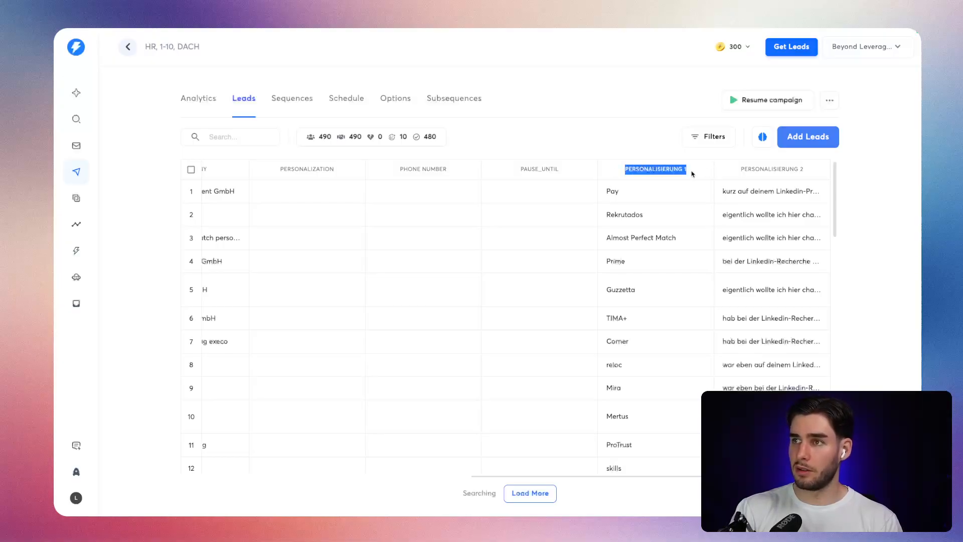
{"action": "left_click", "coordinate": [695, 173]}
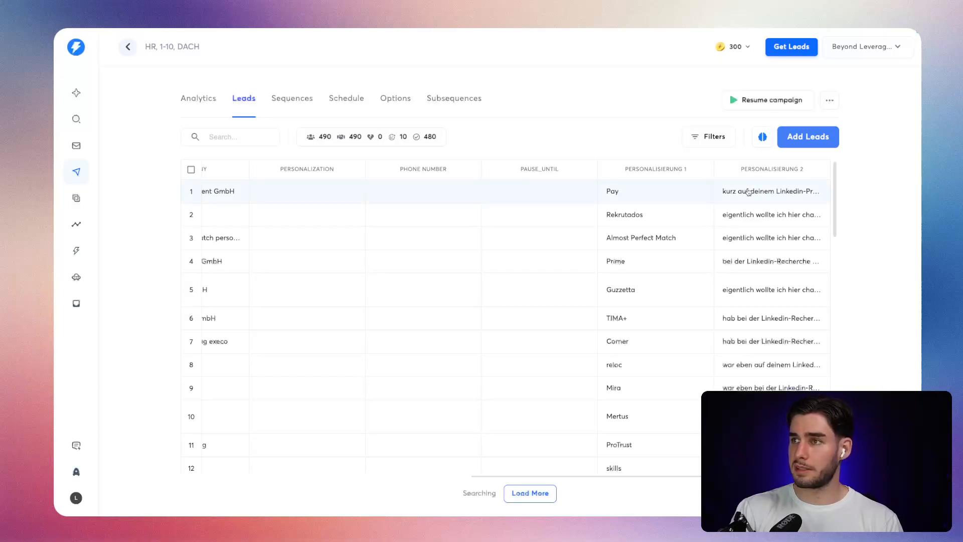
{"action": "left_click_drag", "start_coordinate": [740, 170], "coordinate": [841, 174]}
{"action": "left_click", "coordinate": [623, 172]}
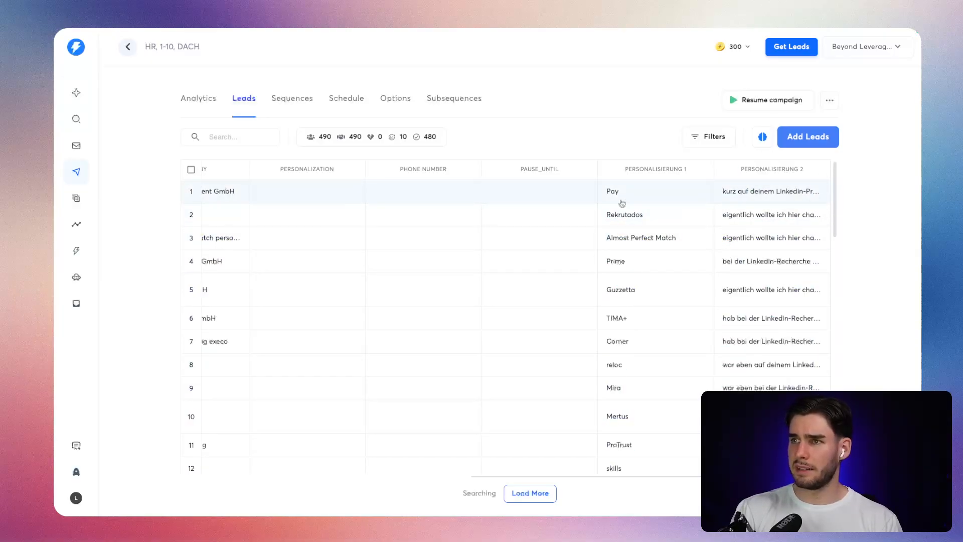
{"action": "left_click_drag", "start_coordinate": [694, 172], "coordinate": [621, 171]}
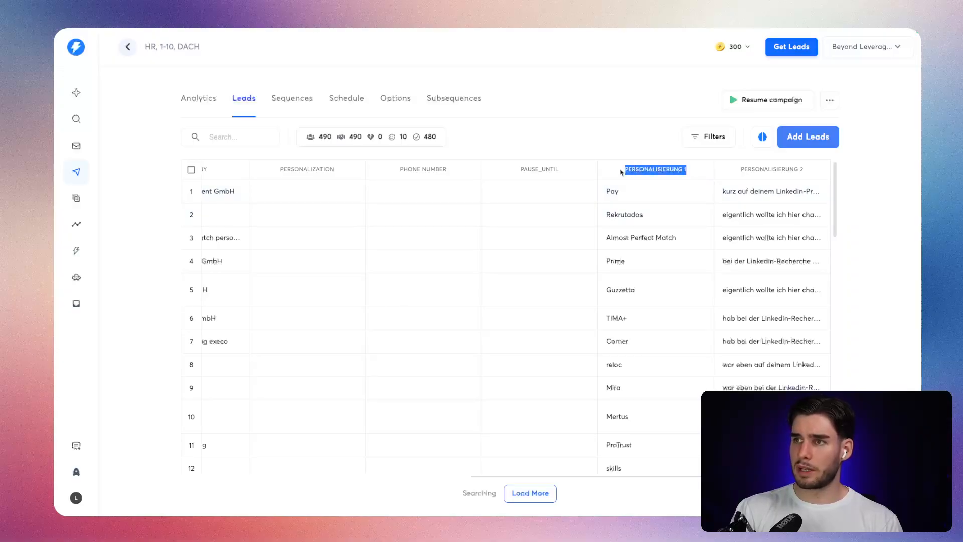
{"action": "left_click", "coordinate": [615, 167]}
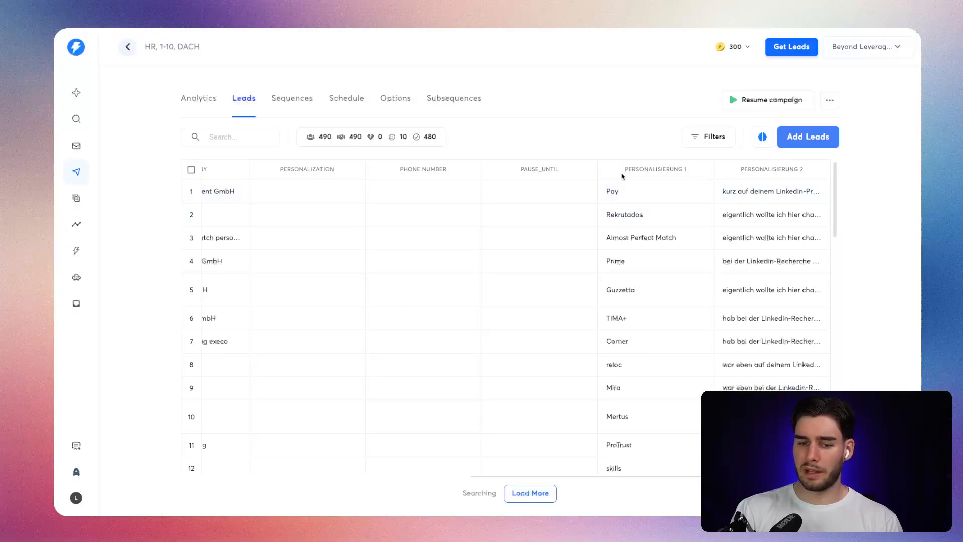
Compare the Personalisierung 1 values with the leads' company names and check the campaign's total number of leads.
{"action": "double_click", "coordinate": [612, 193]}
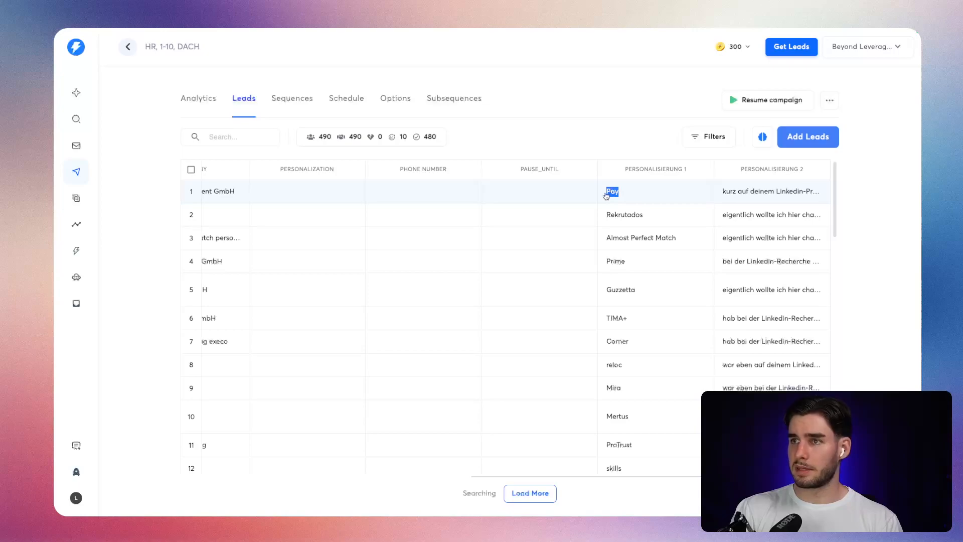
{"action": "left_click", "coordinate": [618, 138]}
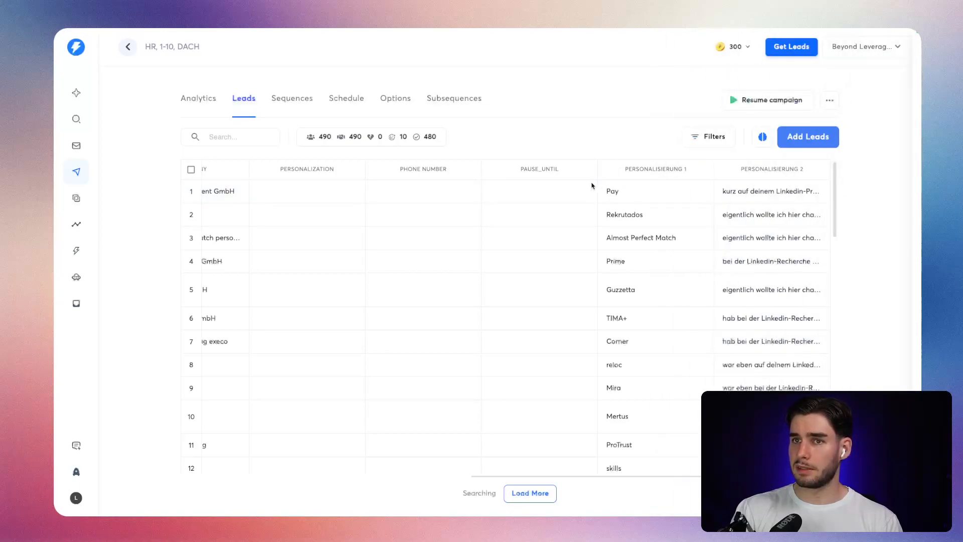
{"action": "scroll", "coordinate": [572, 203], "scroll_direction": "left", "scroll_amount": 5}
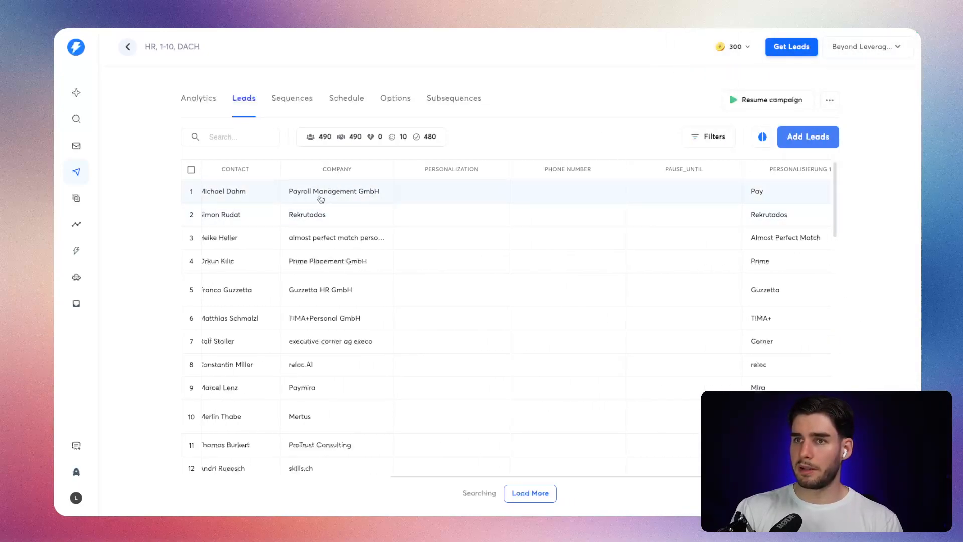
{"action": "scroll", "coordinate": [702, 191], "scroll_direction": "right", "scroll_amount": 3}
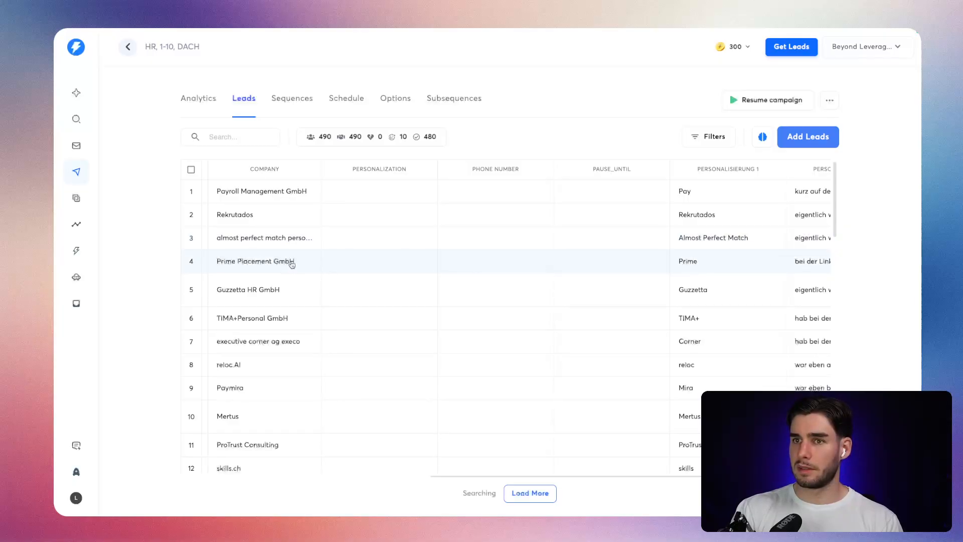
{"action": "scroll", "coordinate": [672, 189], "scroll_direction": "right", "scroll_amount": 3}
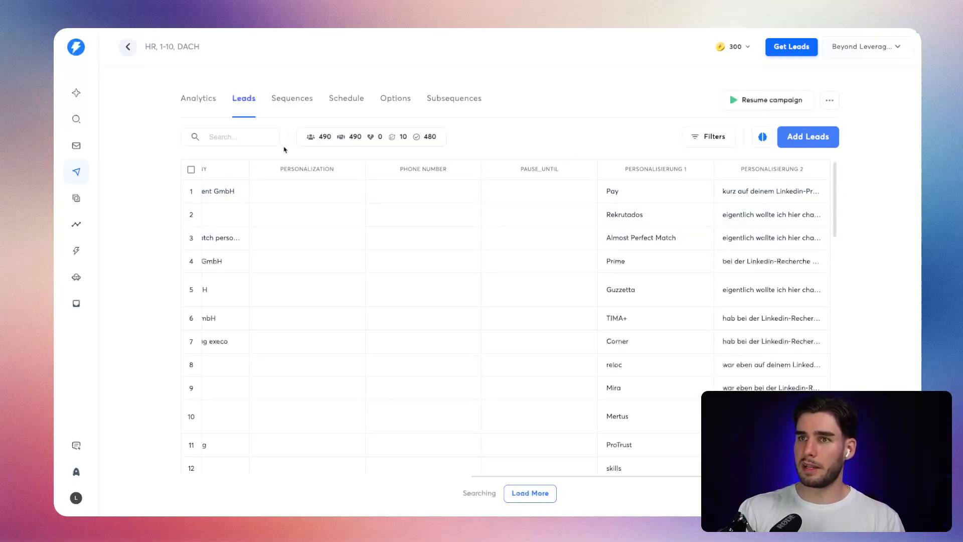
{"action": "double_click", "coordinate": [324, 136]}
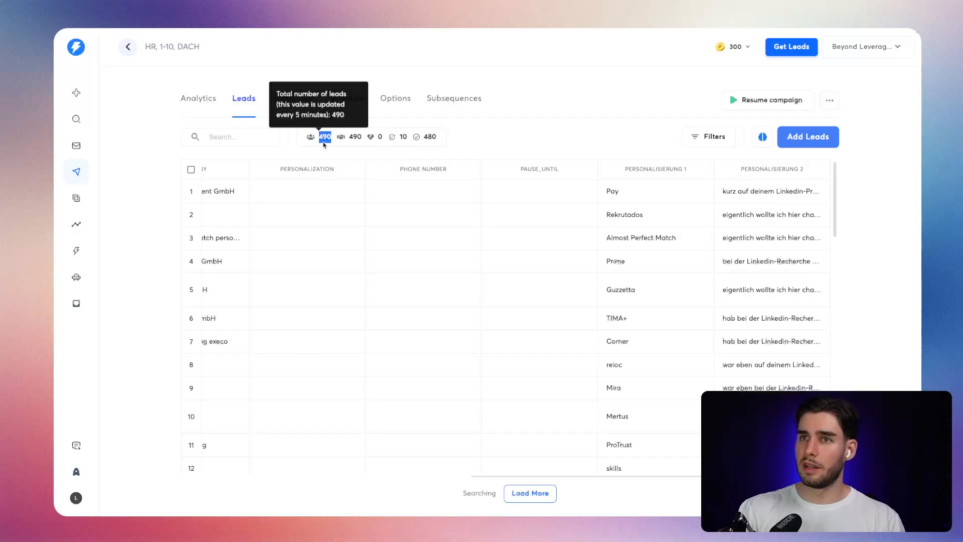
{"action": "left_click", "coordinate": [497, 148]}
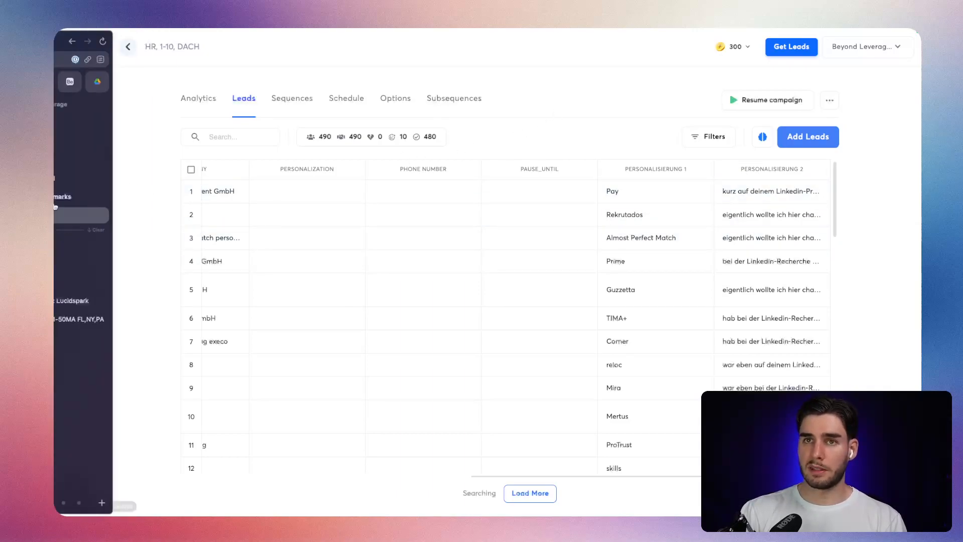
Switch to the n8n workflow "Update Instantly Lead" and make room beside its manual trigger.
{"action": "left_click", "coordinate": [83, 143]}
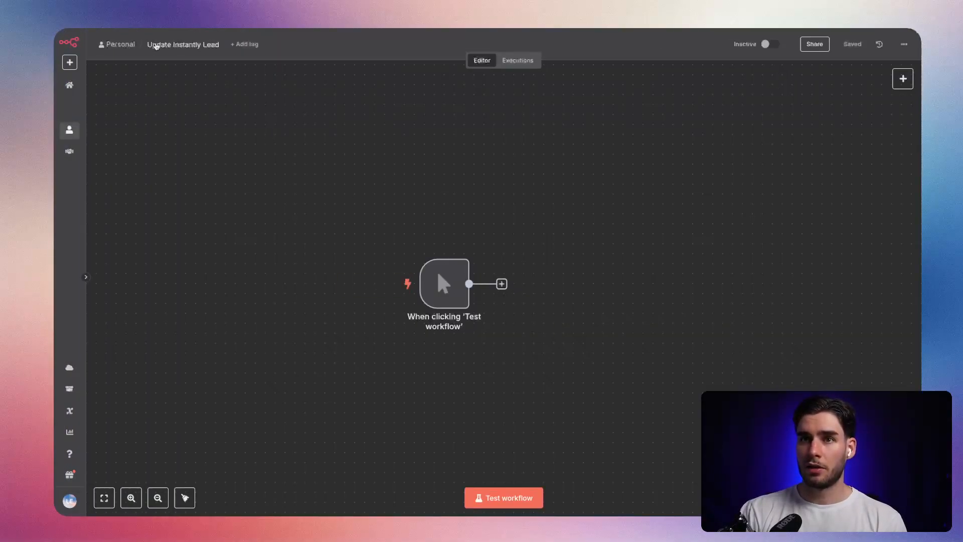
{"action": "left_click_drag", "start_coordinate": [520, 256], "coordinate": [378, 246]}
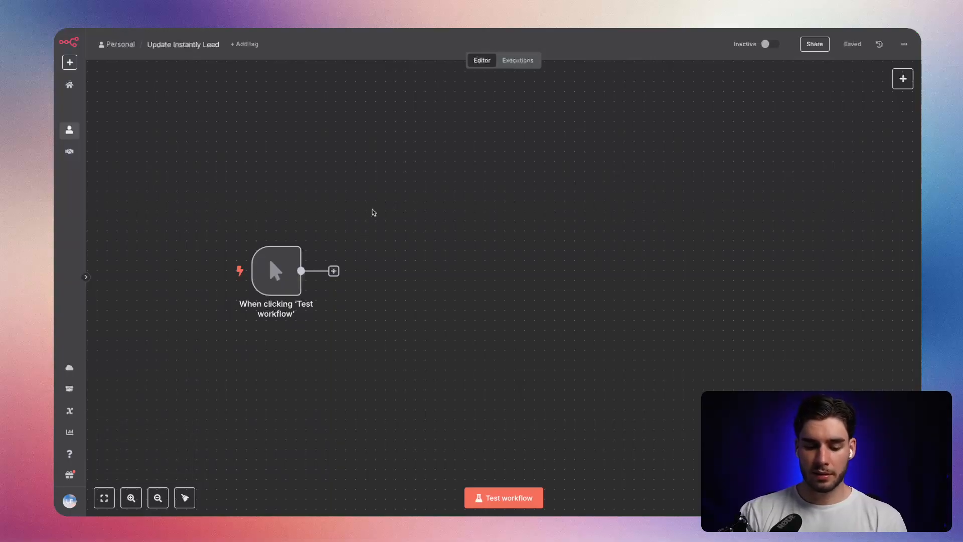
Search the web for "instantly api v2" in a new tab and open Instantly's API Explorer documentation.
{"action": "key", "text": "ctrl+t"}
{"action": "type", "text": "instantly api v2"}
{"action": "key", "text": "Return"}
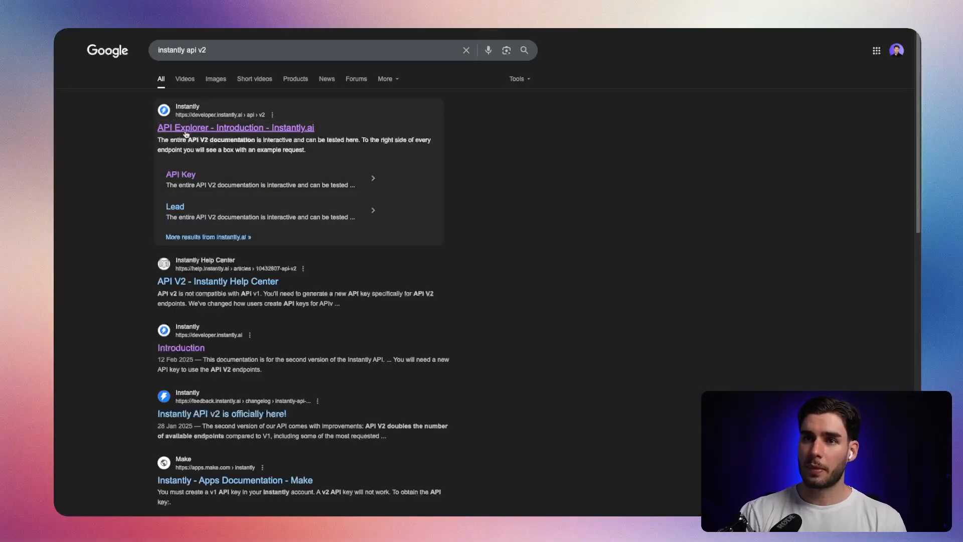
{"action": "left_click", "coordinate": [187, 128]}
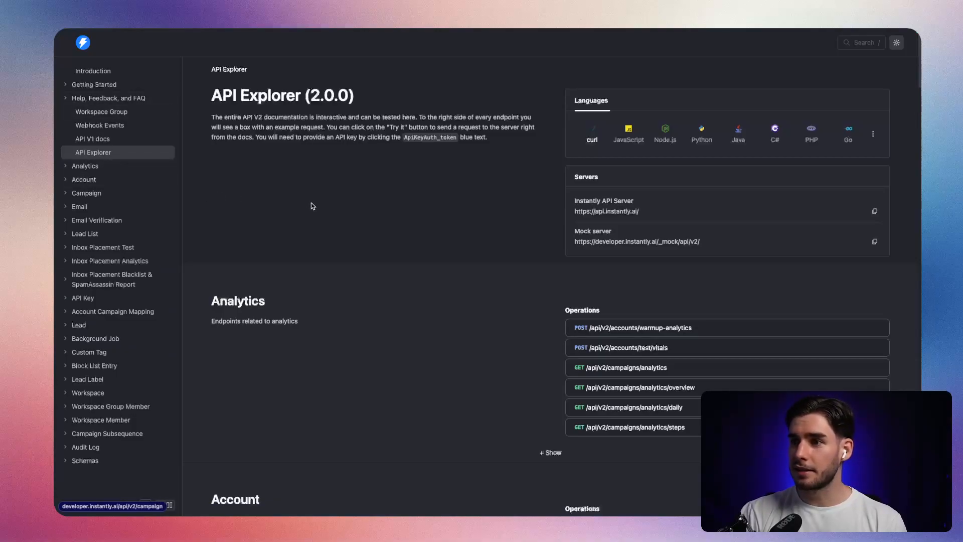
Look through the Analytics and Campaign endpoints in the API documentation, including List campaign and Get campaign.
{"action": "scroll", "coordinate": [119, 265], "scroll_direction": "down", "scroll_amount": 3}
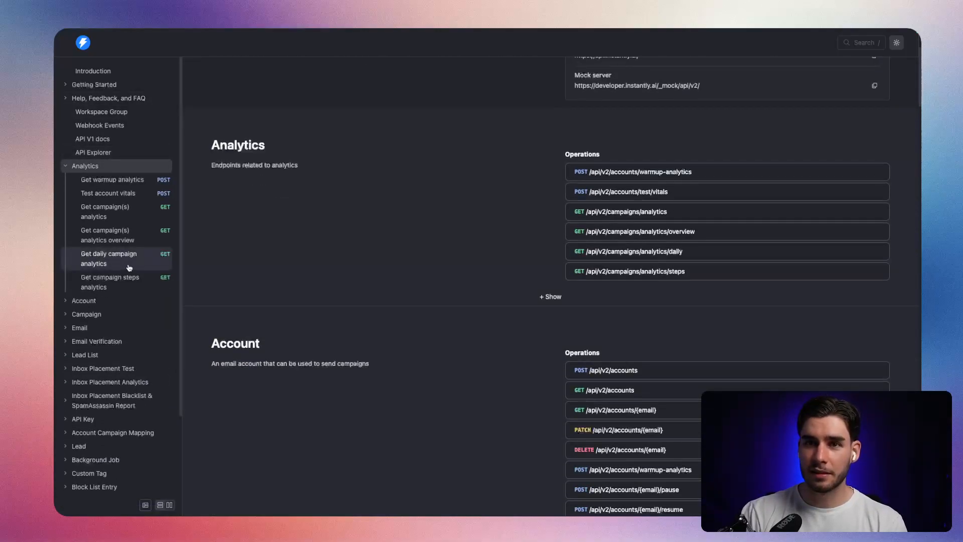
{"action": "scroll", "coordinate": [108, 323], "scroll_direction": "down", "scroll_amount": 2}
{"action": "scroll", "coordinate": [93, 276], "scroll_direction": "up", "scroll_amount": 2}
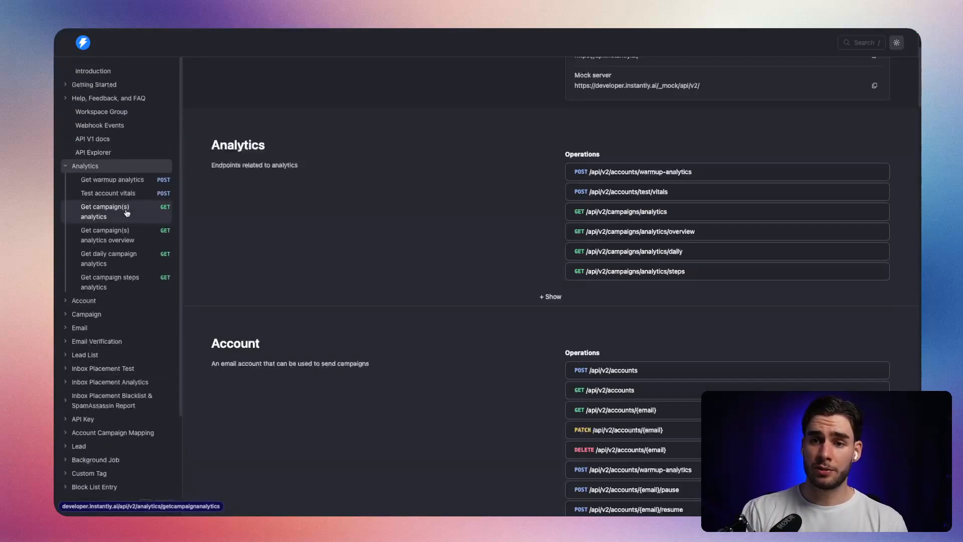
{"action": "left_click", "coordinate": [111, 315]}
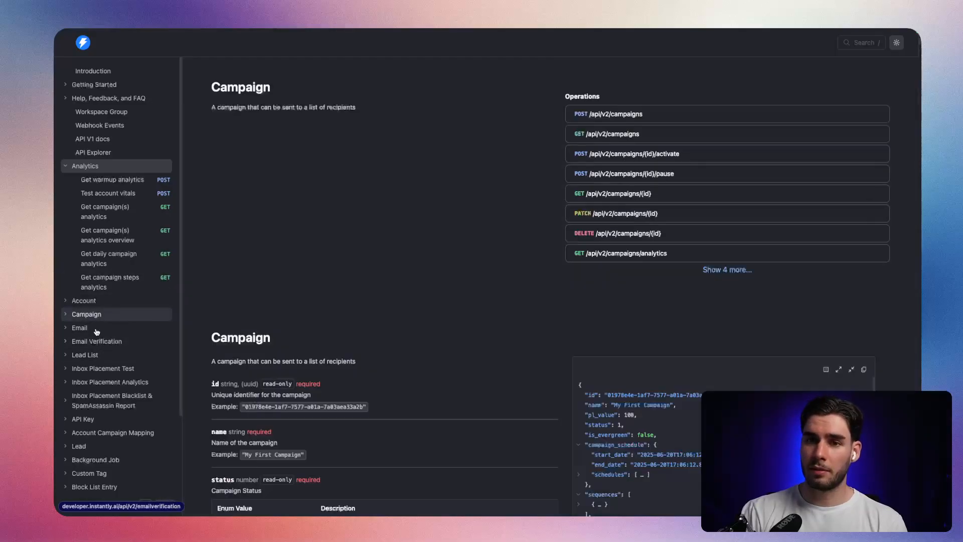
{"action": "left_click", "coordinate": [121, 210]}
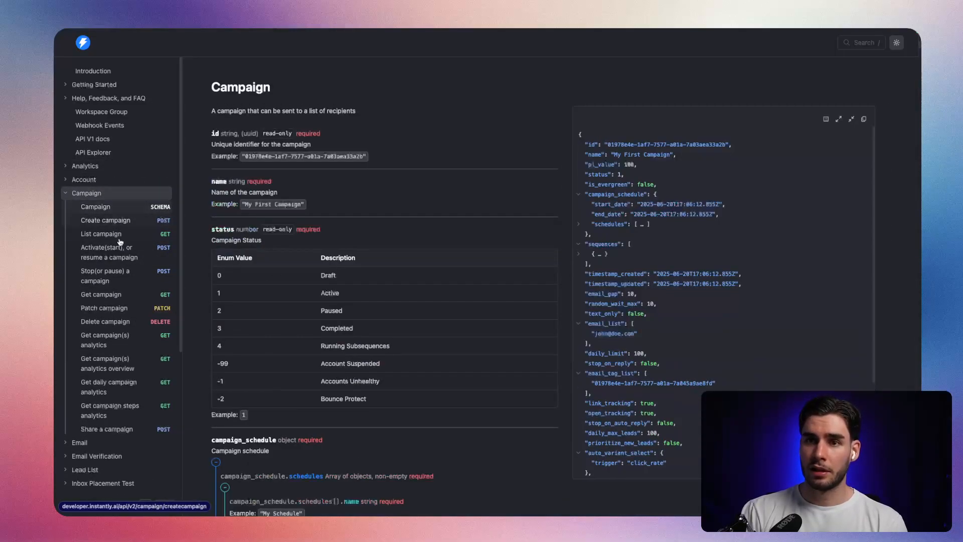
{"action": "left_click", "coordinate": [127, 235]}
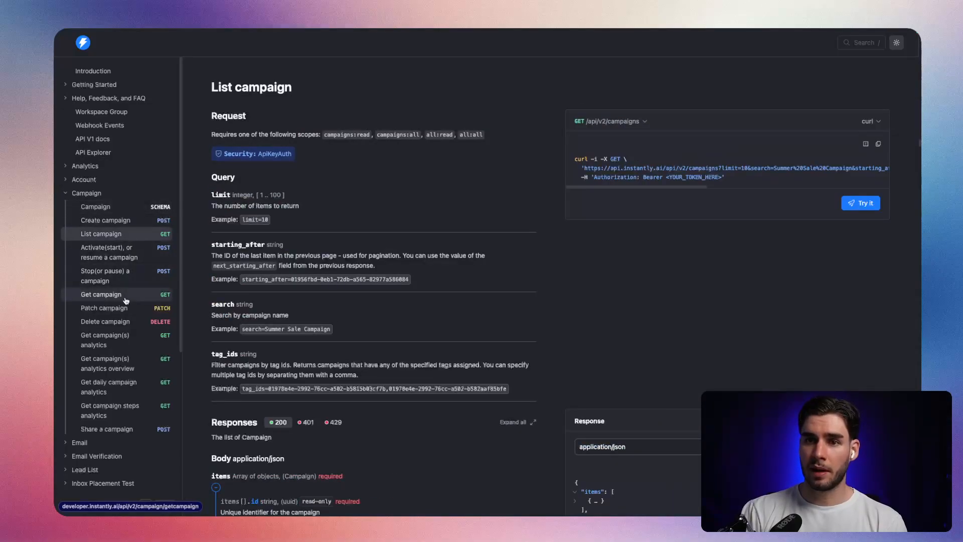
{"action": "left_click", "coordinate": [127, 296]}
{"action": "scroll", "coordinate": [688, 316], "scroll_direction": "down", "scroll_amount": 10}
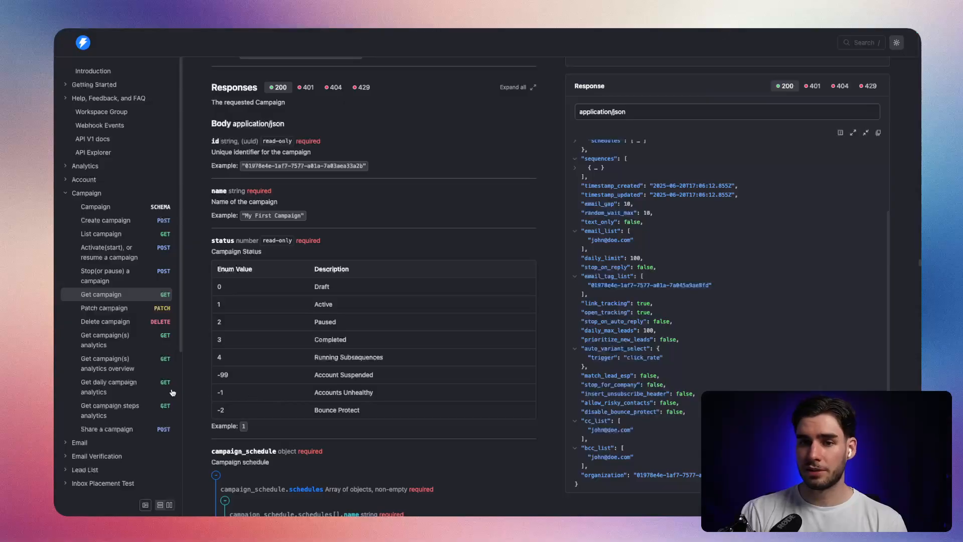
{"action": "scroll", "coordinate": [151, 391], "scroll_direction": "down", "scroll_amount": 5}
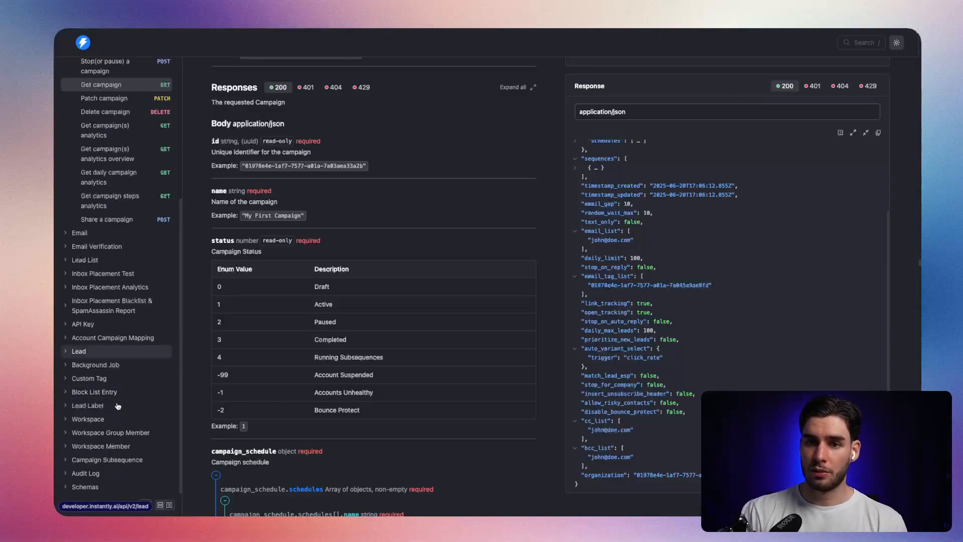
Open the Lead endpoints, compare Get lead with List leads, and read why List leads is a POST endpoint.
{"action": "left_click", "coordinate": [78, 353]}
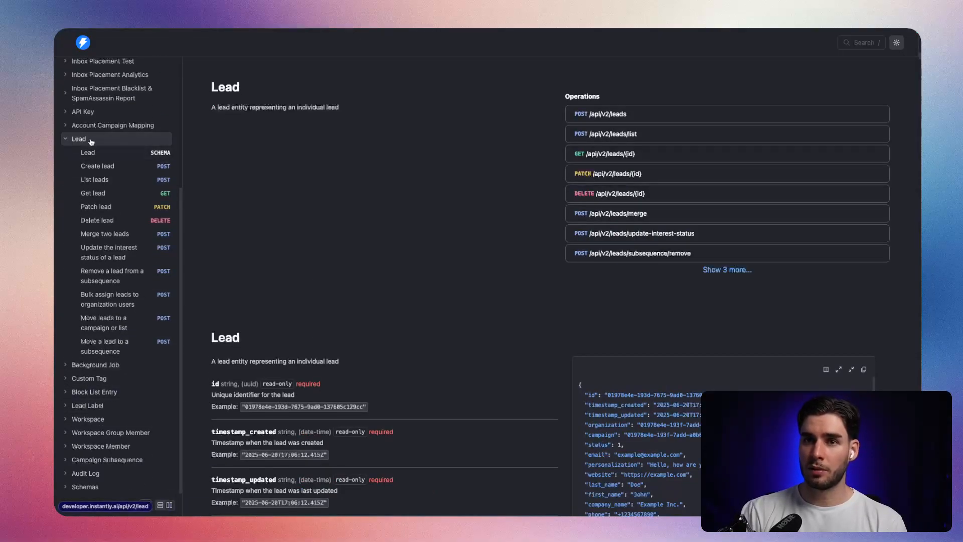
{"action": "left_click", "coordinate": [129, 195]}
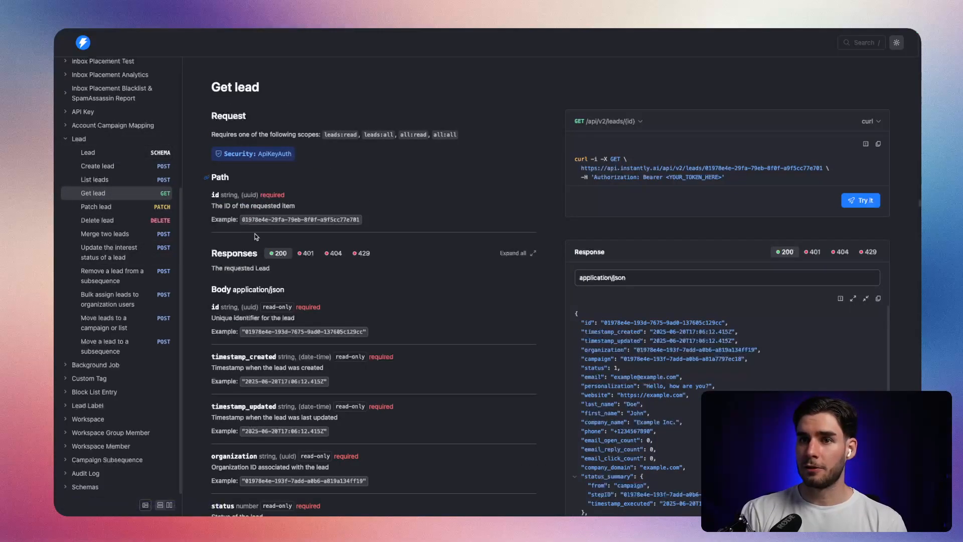
{"action": "left_click", "coordinate": [115, 183]}
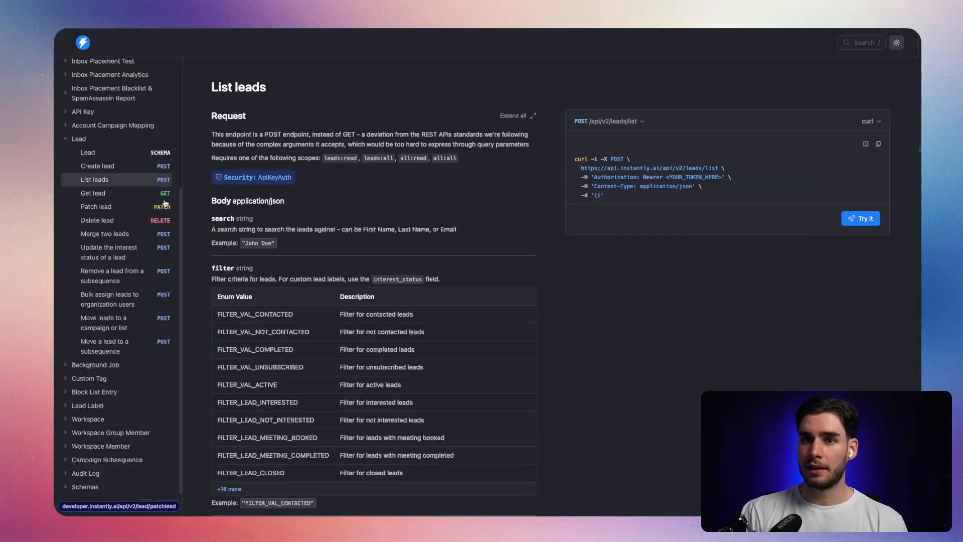
{"action": "left_click", "coordinate": [162, 196]}
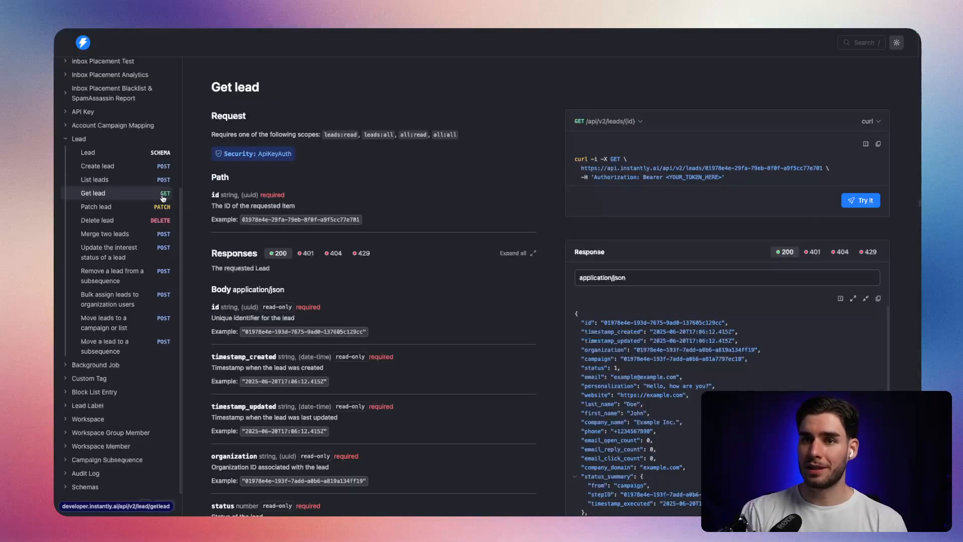
{"action": "left_click", "coordinate": [153, 183]}
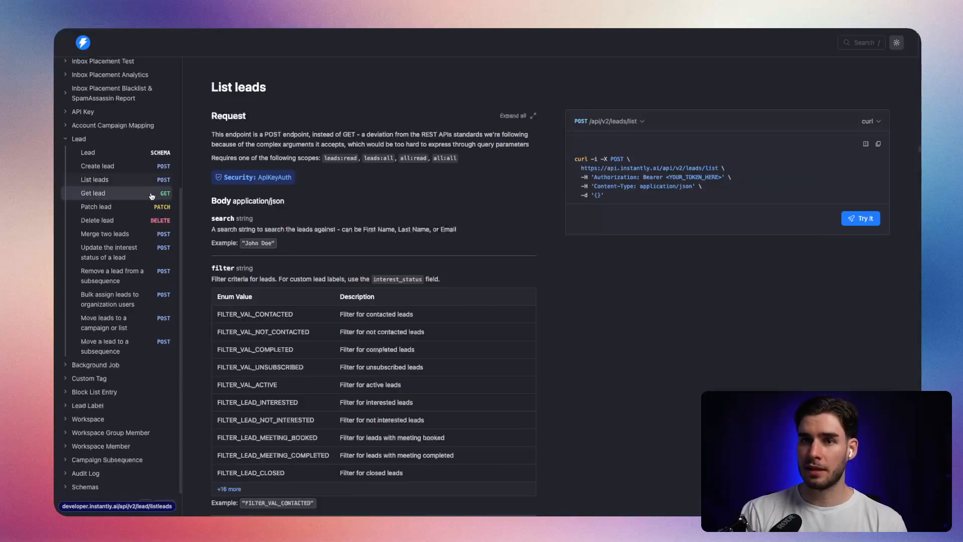
{"action": "left_click_drag", "start_coordinate": [211, 134], "coordinate": [487, 134]}
{"action": "left_click", "coordinate": [488, 144]}
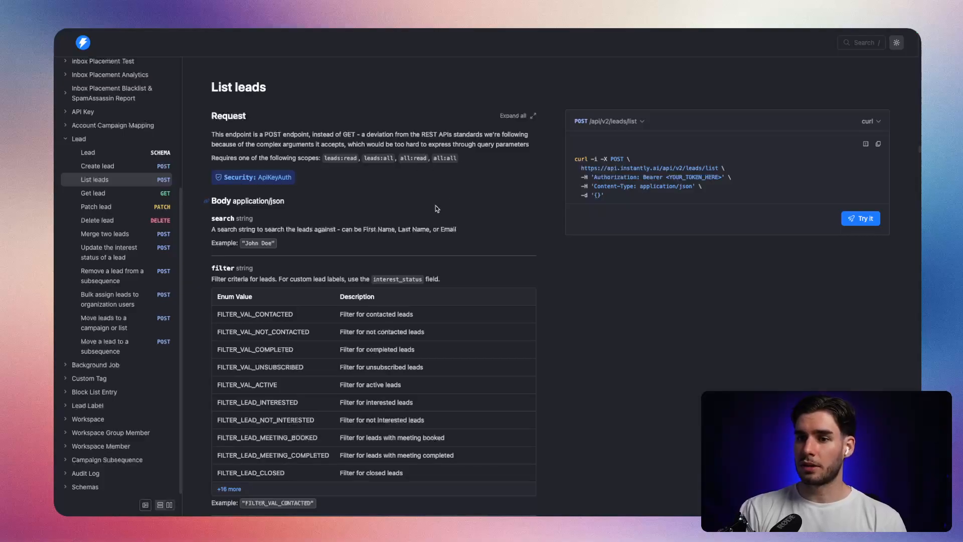
Review the List leads body parameters and copy the endpoint's example request in curl format.
{"action": "scroll", "coordinate": [437, 206], "scroll_direction": "down", "scroll_amount": 5}
{"action": "scroll", "coordinate": [421, 220], "scroll_direction": "down", "scroll_amount": 6}
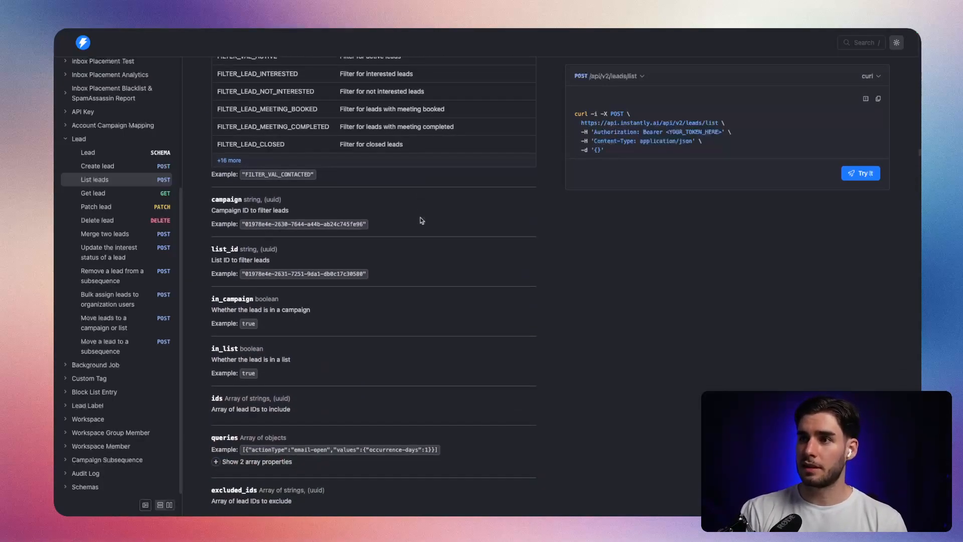
{"action": "scroll", "coordinate": [415, 231], "scroll_direction": "up", "scroll_amount": 9}
{"action": "scroll", "coordinate": [421, 226], "scroll_direction": "up", "scroll_amount": 4}
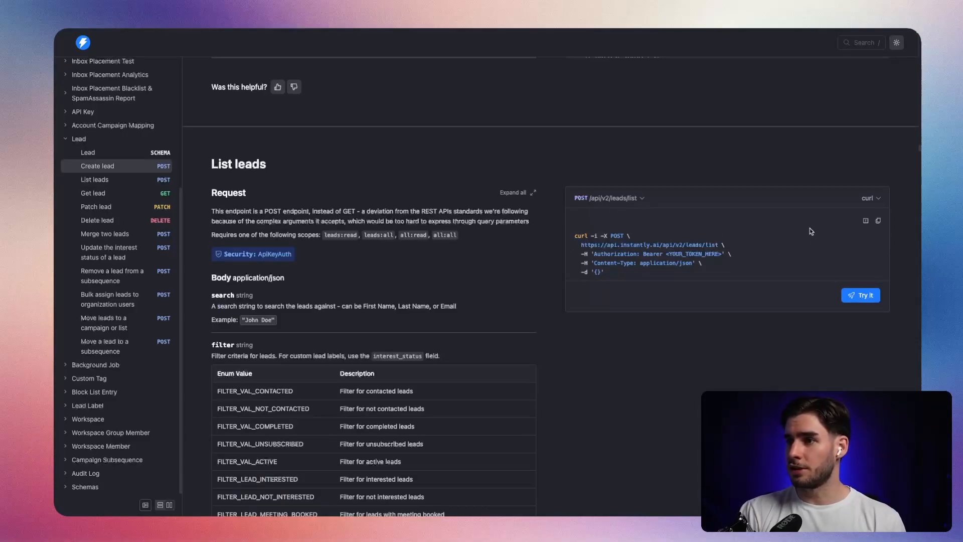
{"action": "left_click", "coordinate": [871, 199]}
{"action": "left_click", "coordinate": [871, 199]}
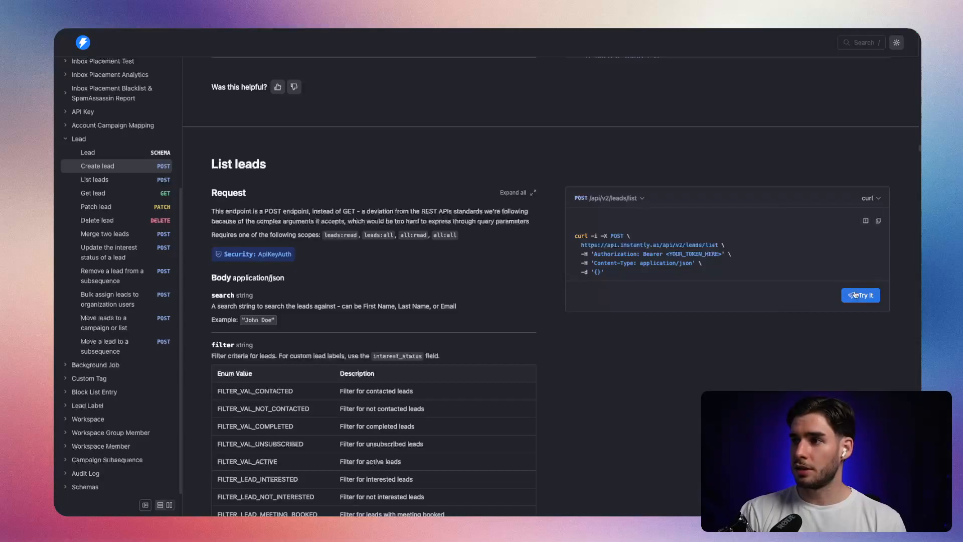
{"action": "left_click", "coordinate": [877, 221]}
Switch to the n8n workflow and add an HTTP Request node after the manual trigger.
{"action": "key", "text": "ctrl+Tab"}
{"action": "left_click", "coordinate": [334, 271]}
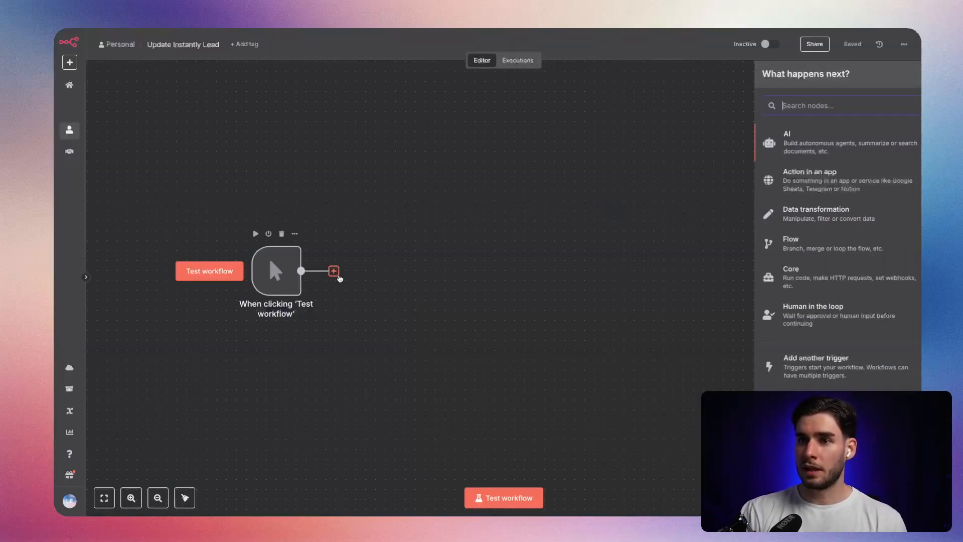
{"action": "left_click", "coordinate": [420, 261]}
{"action": "left_click", "coordinate": [335, 271]}
{"action": "type", "text": "http"}
{"action": "key", "text": "Return"}
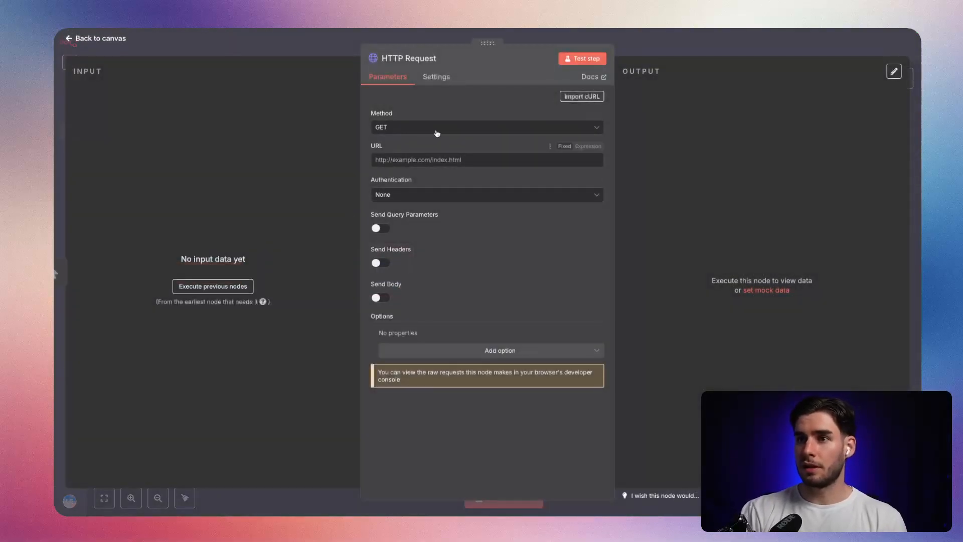
Import the copied List leads cURL command into the HTTP Request node.
{"action": "left_click", "coordinate": [582, 96]}
{"action": "key", "text": "ctrl+v"}
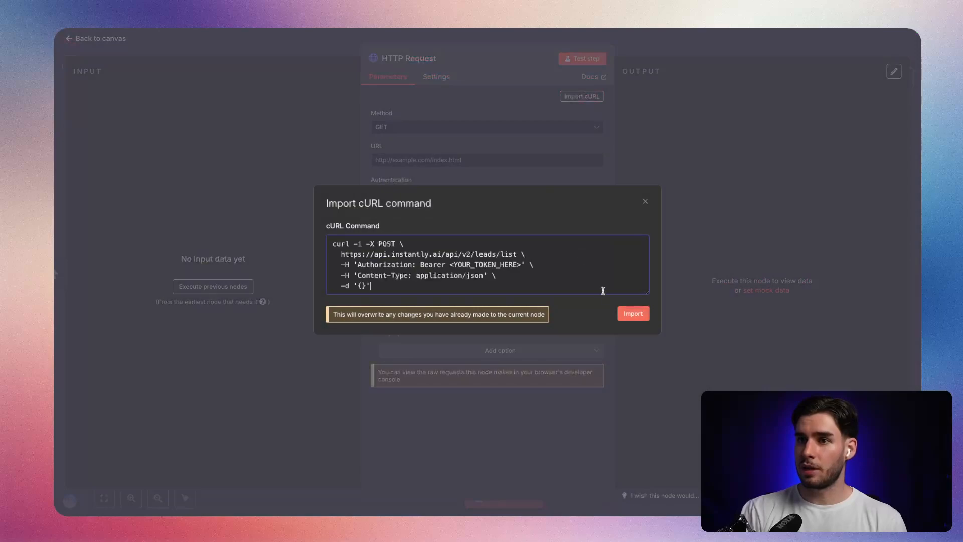
{"action": "left_click", "coordinate": [633, 315]}
{"action": "scroll", "coordinate": [451, 296], "scroll_direction": "down", "scroll_amount": 3}
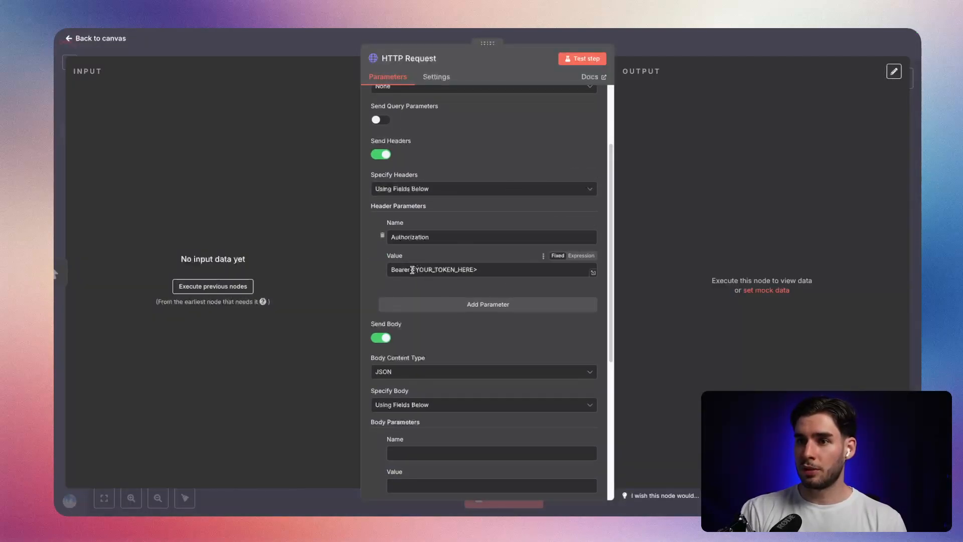
Select the token placeholder after "Bearer" in the Authorization header value and switch to the Instantly campaign.
{"action": "left_click_drag", "start_coordinate": [412, 270], "coordinate": [514, 267]}
{"action": "key", "text": "alt+Tab"}
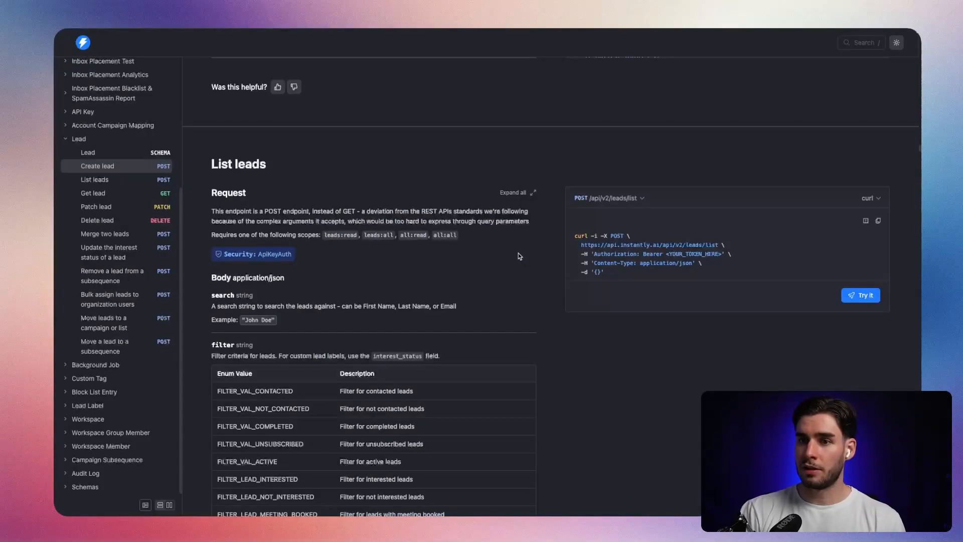
{"action": "key", "text": "alt+Tab"}
{"action": "key", "text": "Tab"}
{"action": "left_click", "coordinate": [522, 256]}
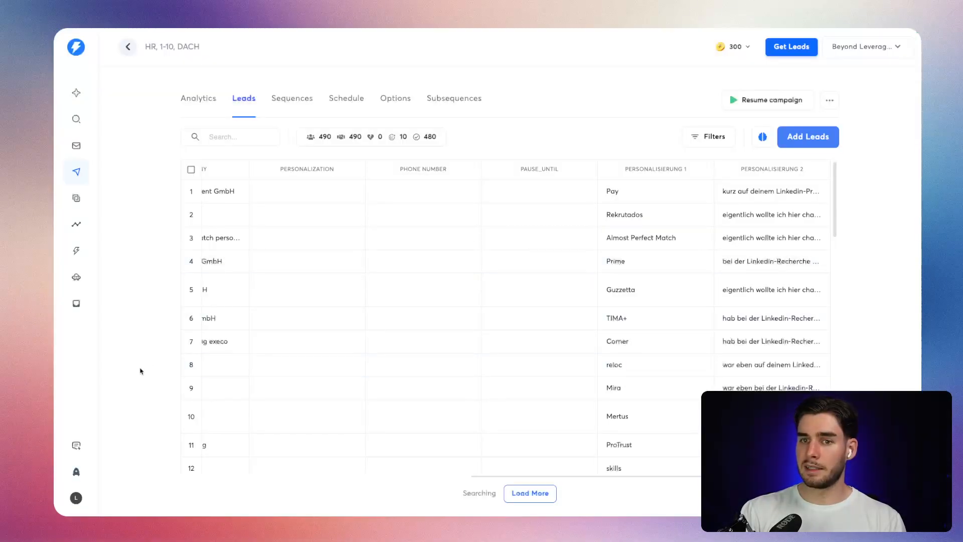
Open Instantly's settings and go to the API Keys section of the integrations.
{"action": "left_click", "coordinate": [77, 497]}
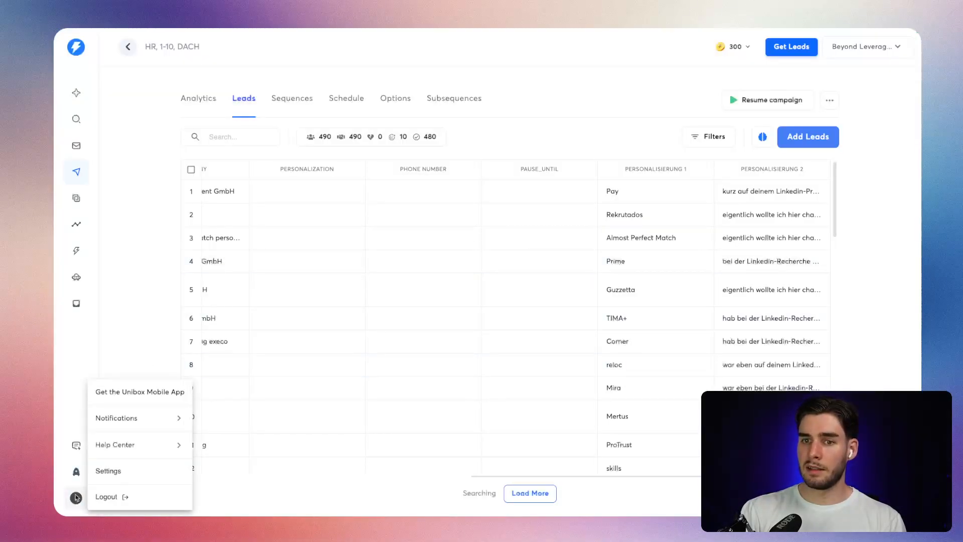
{"action": "left_click", "coordinate": [111, 472]}
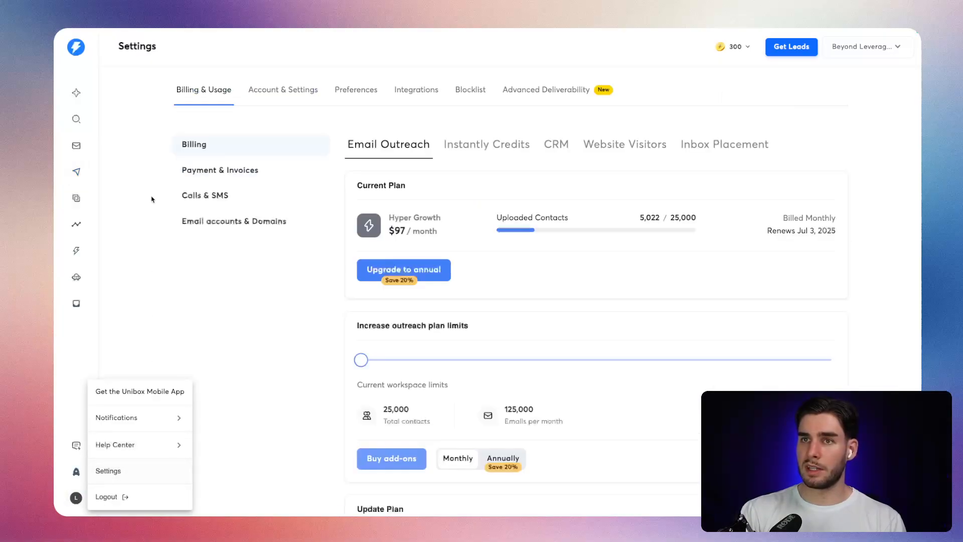
{"action": "left_click", "coordinate": [356, 91]}
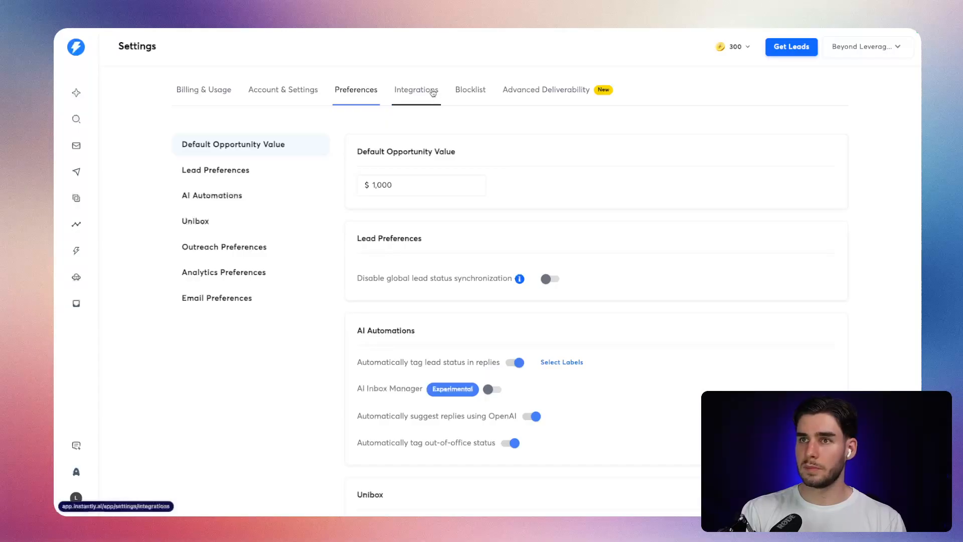
{"action": "left_click", "coordinate": [430, 91]}
{"action": "left_click", "coordinate": [226, 171]}
{"action": "left_click", "coordinate": [207, 193]}
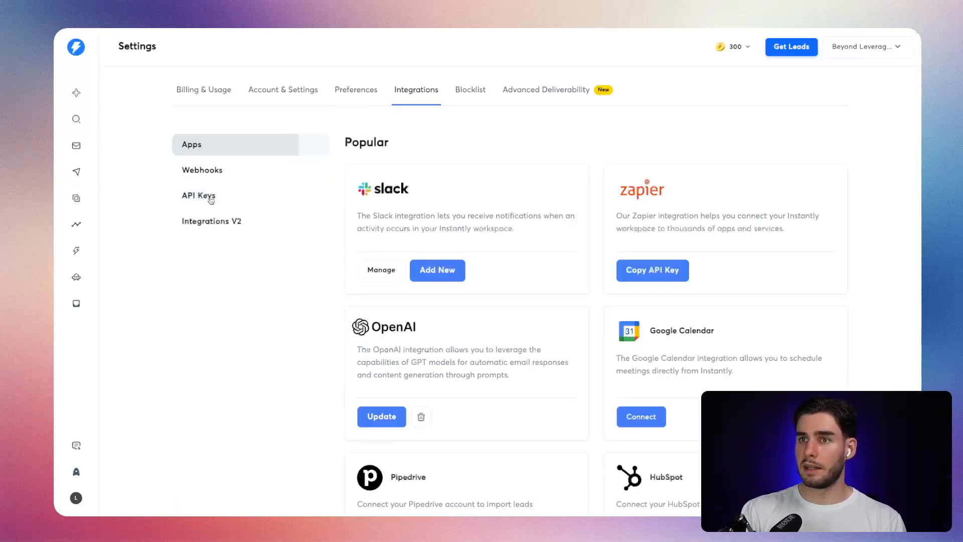
{"action": "left_click", "coordinate": [209, 193]}
{"action": "left_click", "coordinate": [804, 186]}
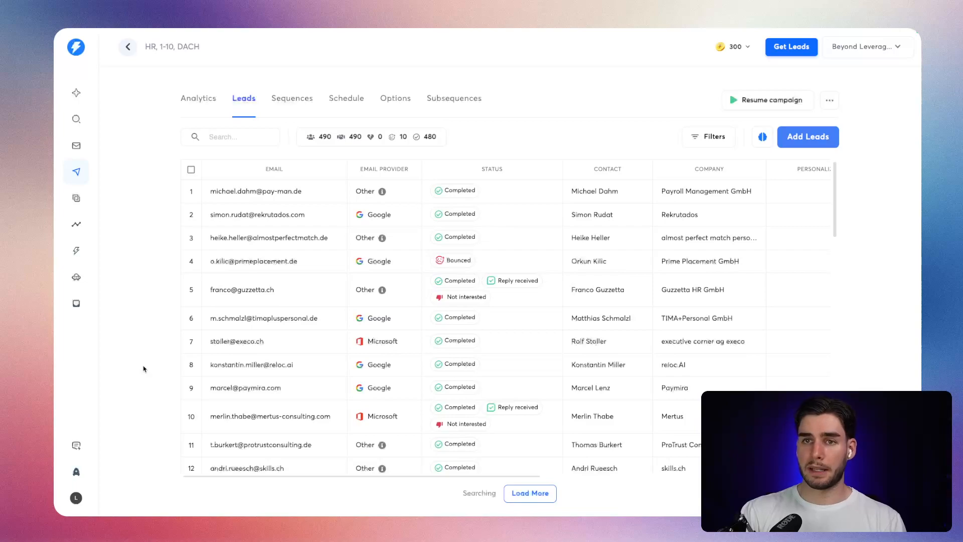
Switch to the n8n HTTP Request node and set its authentication to Generic Credential Type with Header Auth.
{"action": "key", "text": "alt+Tab"}
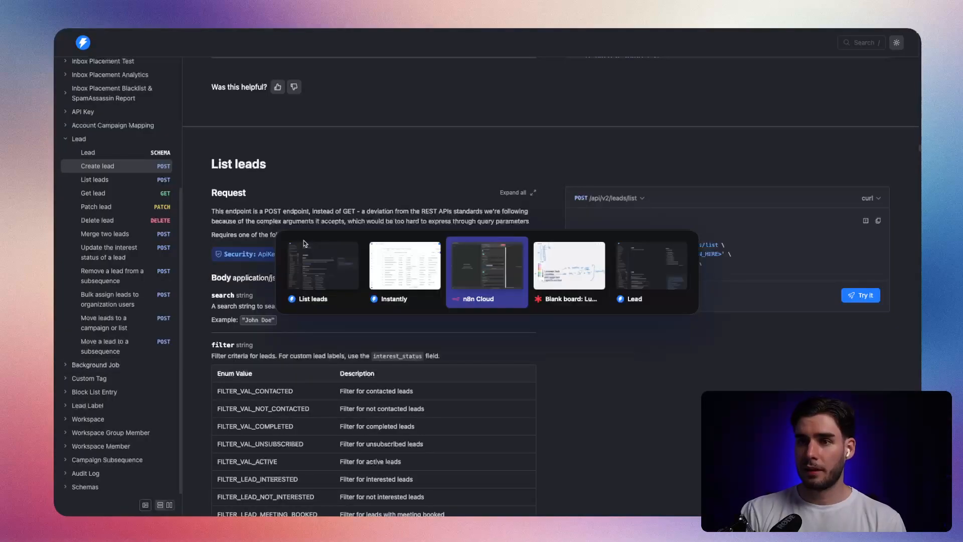
{"action": "key", "text": "alt+Tab"}
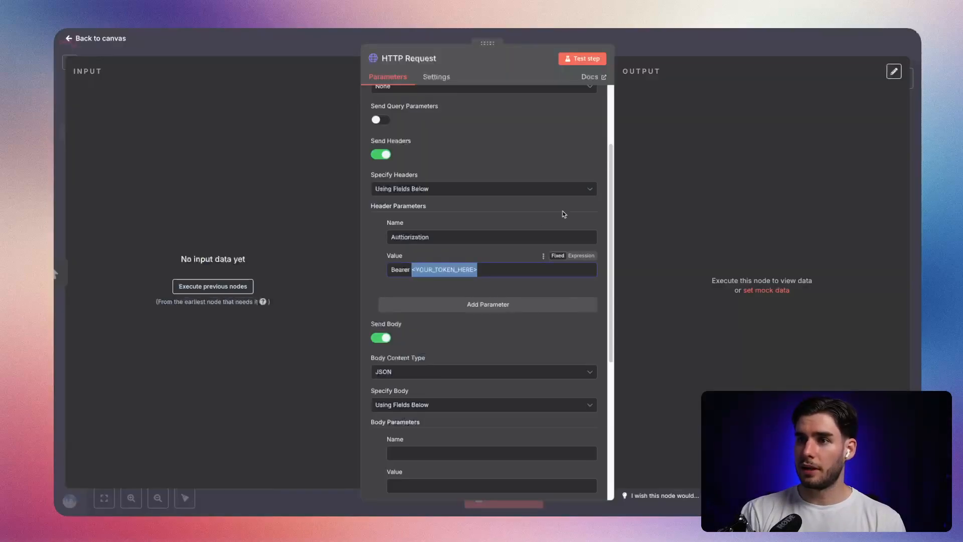
{"action": "scroll", "coordinate": [459, 253], "scroll_direction": "up", "scroll_amount": 4}
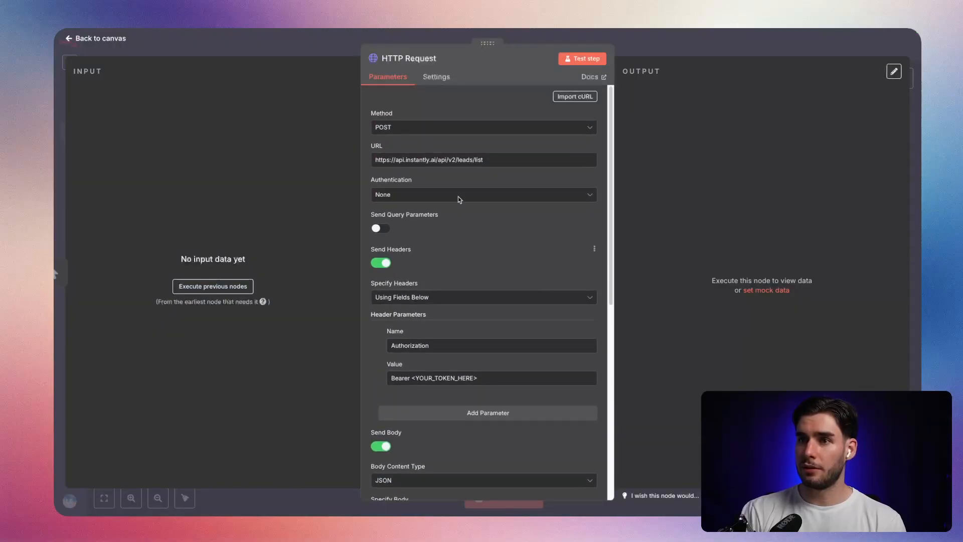
{"action": "left_click", "coordinate": [450, 201]}
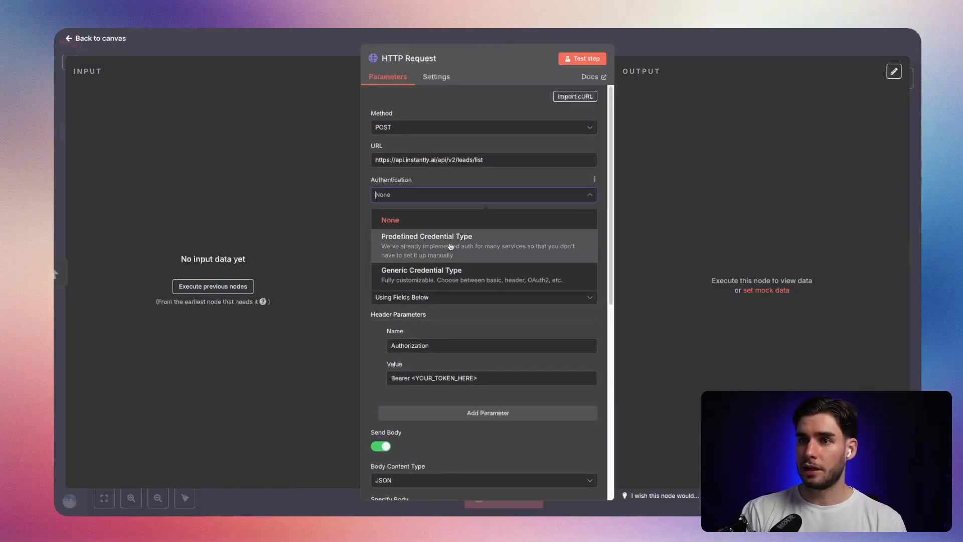
{"action": "left_click", "coordinate": [454, 240]}
{"action": "left_click", "coordinate": [435, 194]}
{"action": "left_click", "coordinate": [426, 262]}
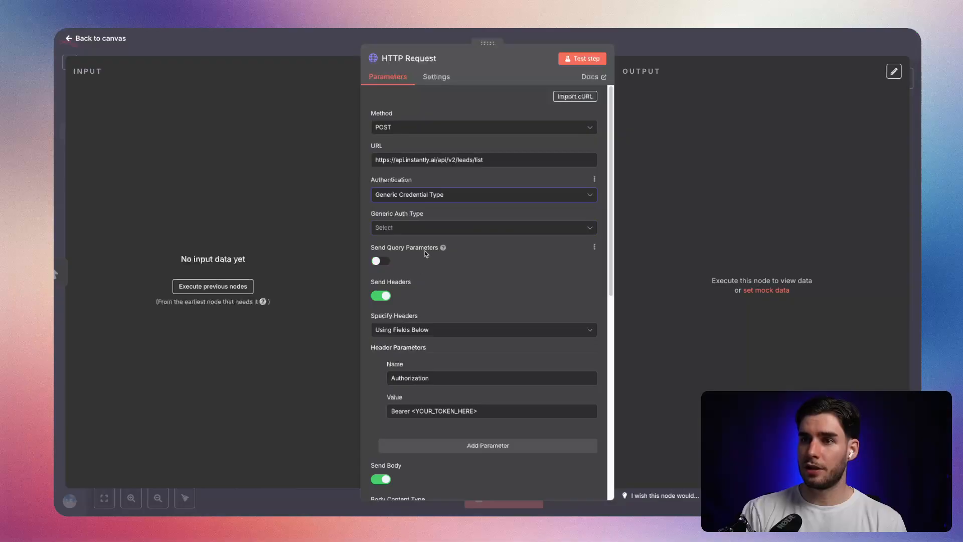
{"action": "left_click", "coordinate": [426, 228]}
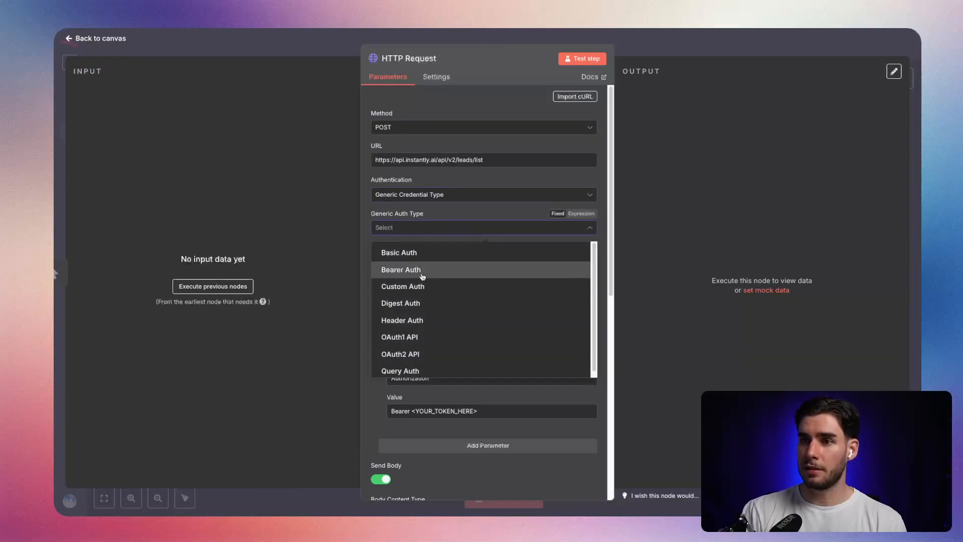
{"action": "left_click", "coordinate": [423, 320]}
Inspect the existing mails.so Header Auth credential and close it without changes.
{"action": "left_click", "coordinate": [420, 256]}
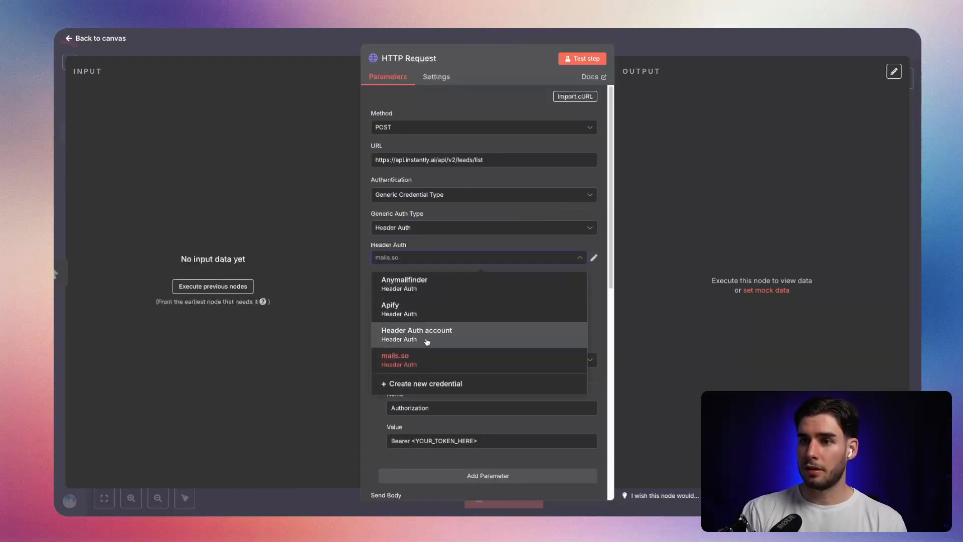
{"action": "left_click", "coordinate": [451, 260]}
{"action": "left_click", "coordinate": [593, 257]}
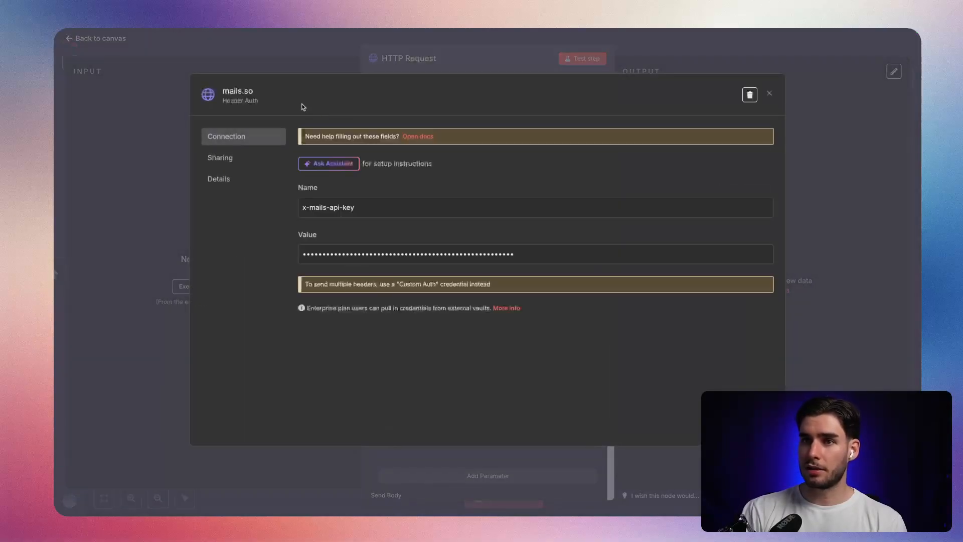
{"action": "left_click_drag", "start_coordinate": [353, 207], "coordinate": [307, 86]}
{"action": "left_click", "coordinate": [300, 64]}
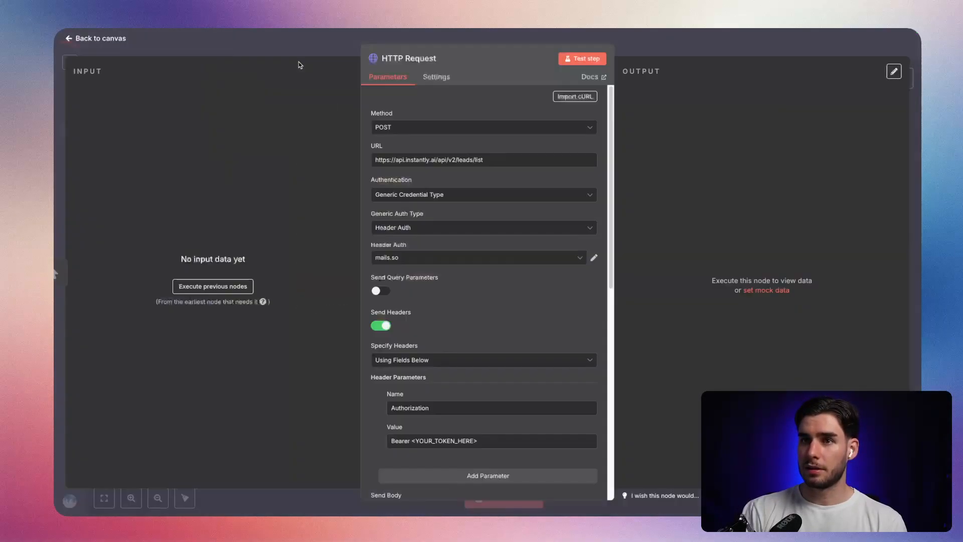
Create a new Header Auth credential called "Instantly" with the header name "Authorization".
{"action": "left_click", "coordinate": [544, 260]}
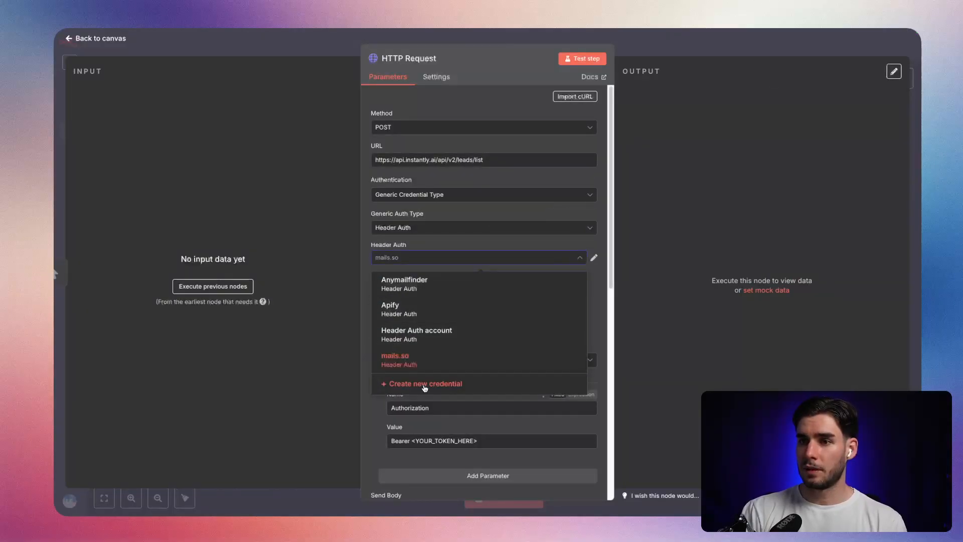
{"action": "left_click", "coordinate": [401, 394]}
{"action": "left_click", "coordinate": [259, 94]}
{"action": "key", "text": "BackSpace"}
{"action": "key", "text": "BackSpace"}
{"action": "key", "text": "BackSpace"}
{"action": "key", "text": "BackSpace"}
{"action": "key", "text": "BackSpace"}
{"action": "key", "text": "BackSpace"}
{"action": "key", "text": "BackSpace"}
{"action": "key", "text": "BackSpace"}
{"action": "key", "text": "BackSpace"}
{"action": "key", "text": "BackSpace"}
{"action": "key", "text": "BackSpace"}
{"action": "key", "text": "BackSpace"}
{"action": "key", "text": "BackSpace"}
{"action": "key", "text": "BackSpace"}
{"action": "key", "text": "BackSpace"}
{"action": "key", "text": "BackSpace"}
{"action": "key", "text": "BackSpace"}
{"action": "key", "text": "BackSpace"}
{"action": "key", "text": "BackSpace"}
{"action": "key", "text": "BackSpace"}
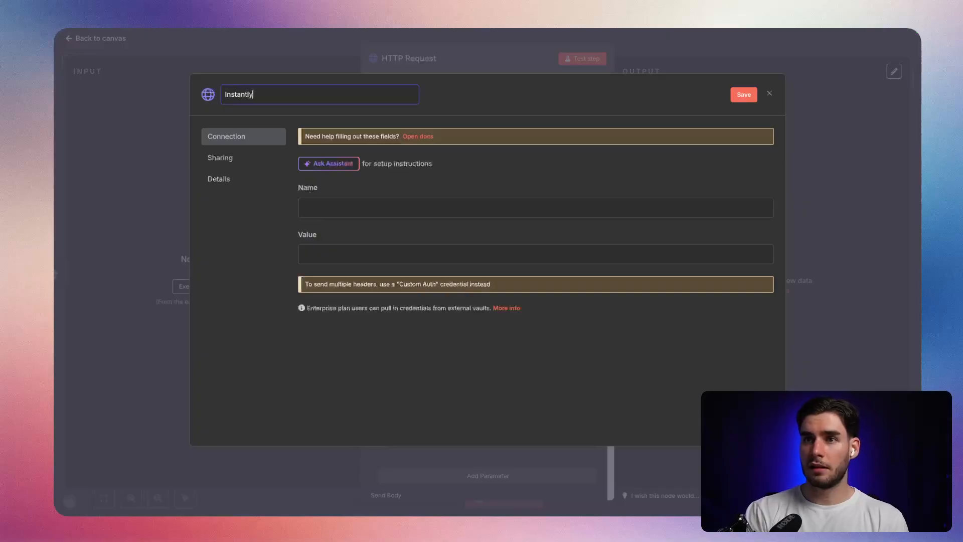
{"action": "left_click", "coordinate": [401, 206]}
{"action": "type", "text": "Authorization"}
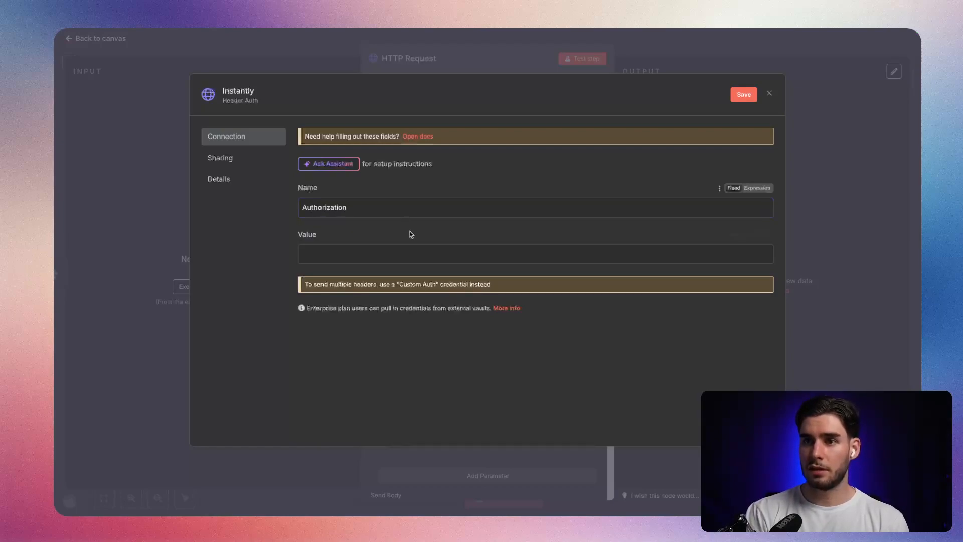
Enter the Bearer prefix and the Instantly API key as the credential's value, then save and close the credential.
{"action": "left_click", "coordinate": [409, 249]}
{"action": "type", "text": "••"}
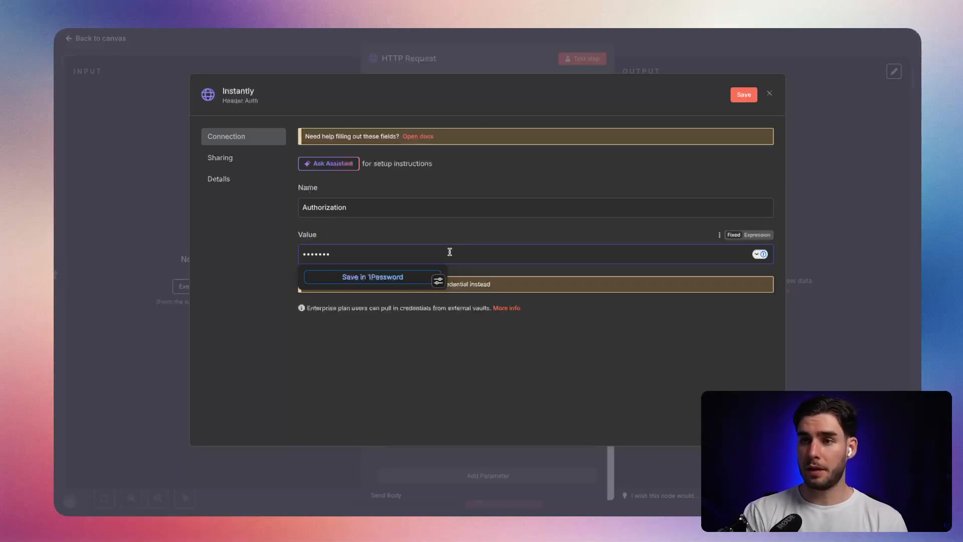
{"action": "key", "text": "ctrl+v"}
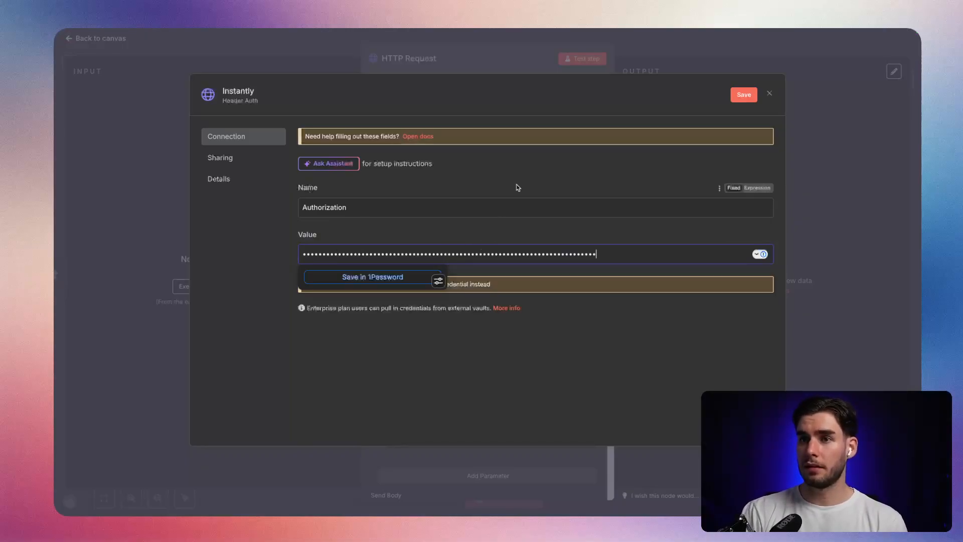
{"action": "left_click", "coordinate": [456, 195]}
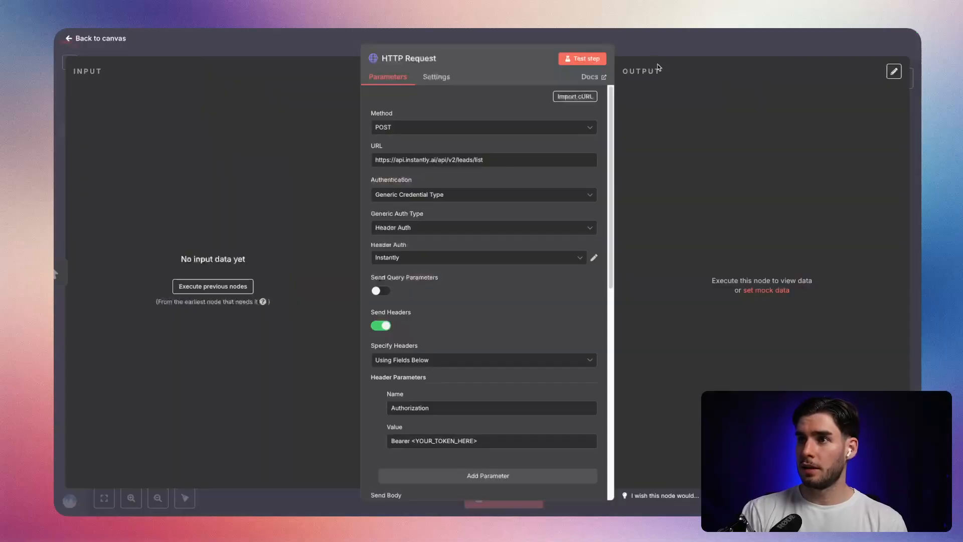
Delete the imported Authorization header parameter from the HTTP Request node.
{"action": "scroll", "coordinate": [479, 178], "scroll_direction": "down", "scroll_amount": 5}
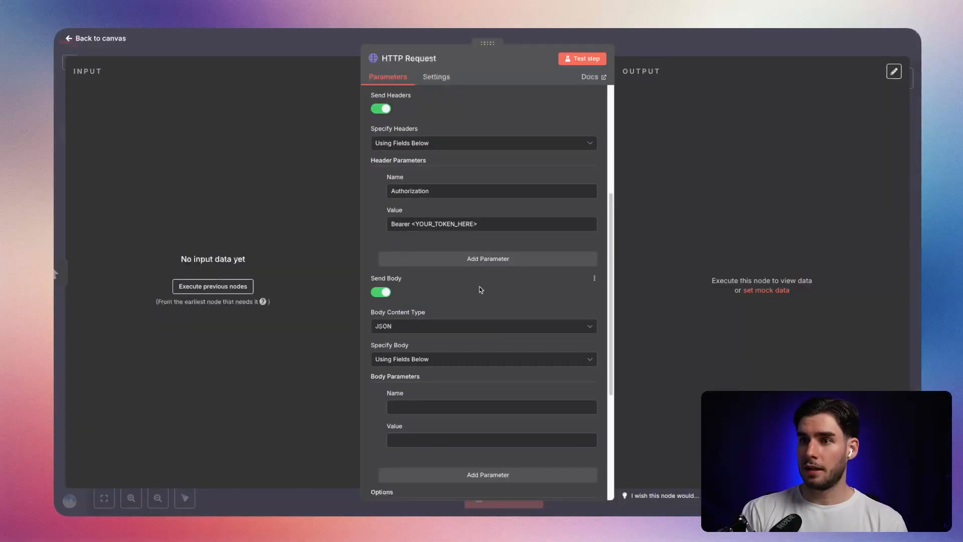
{"action": "left_click", "coordinate": [381, 190]}
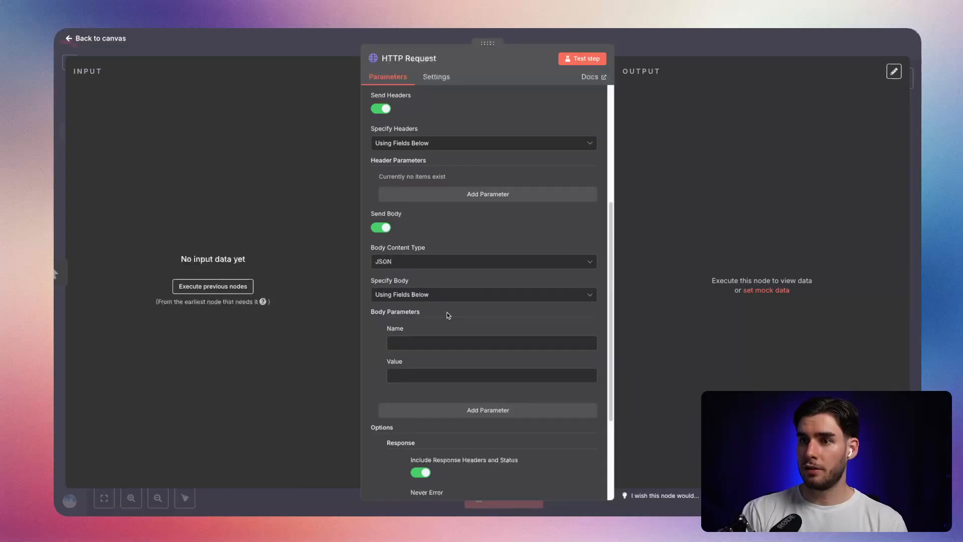
{"action": "scroll", "coordinate": [452, 301], "scroll_direction": "up", "scroll_amount": 2}
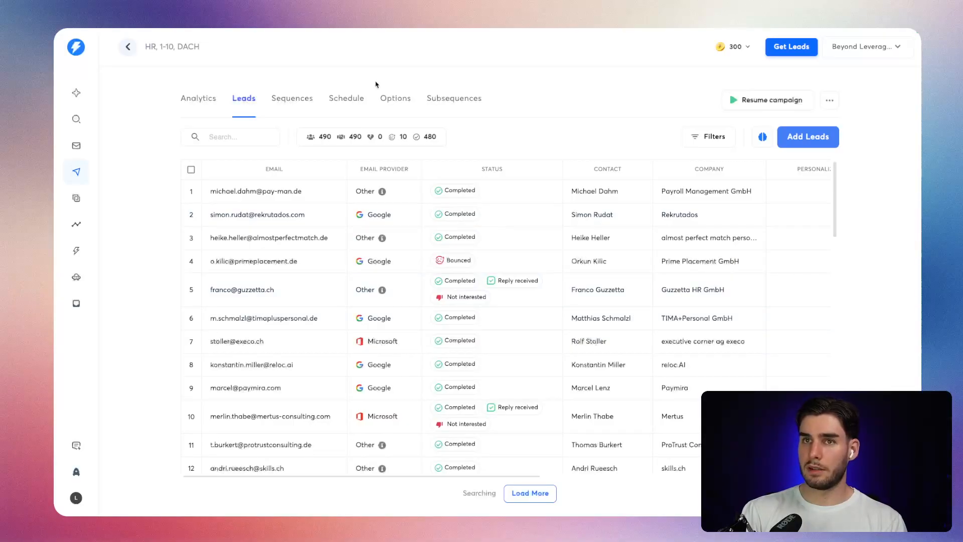
Copy the campaign ID from the address of the Instantly "HR, 1-10, DACH" campaign's leads page.
{"action": "key", "text": "super+l"}
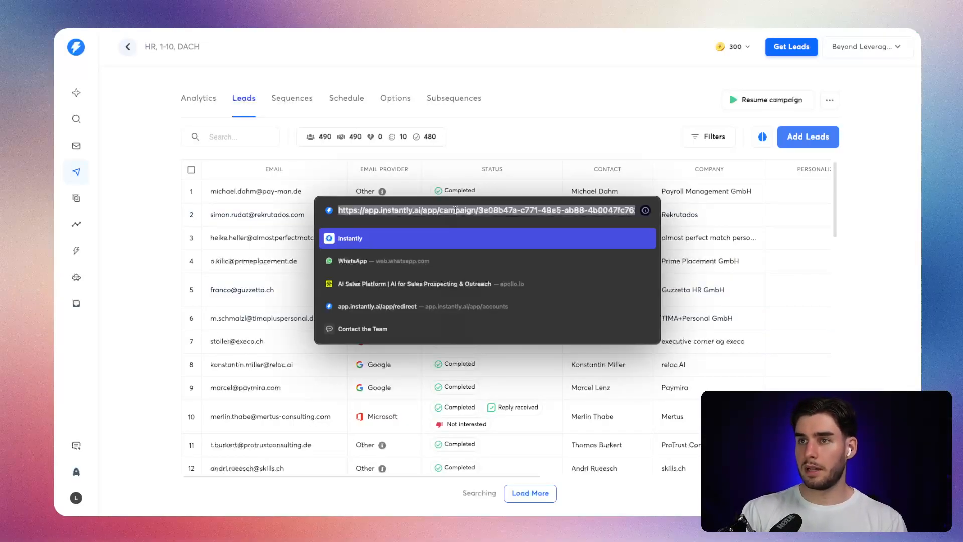
{"action": "left_click", "coordinate": [483, 216]}
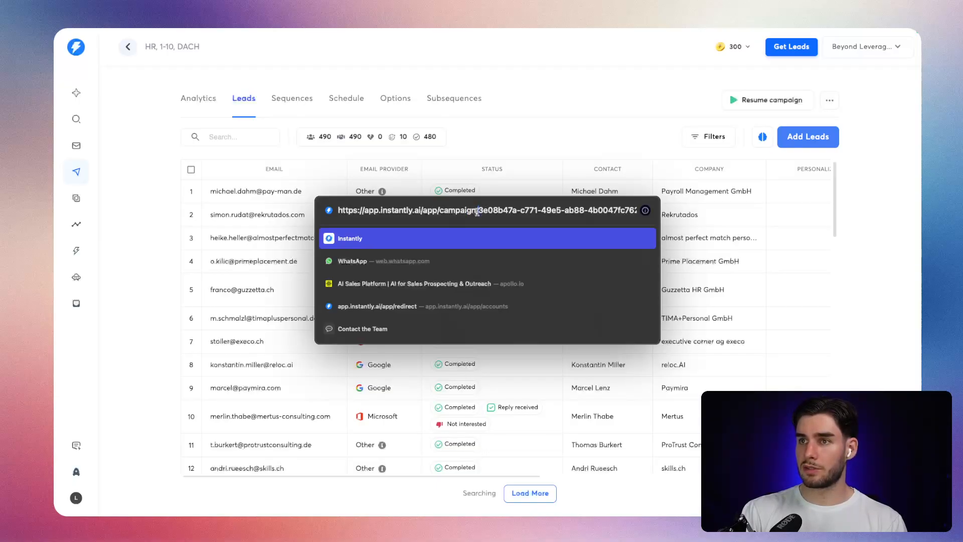
{"action": "key", "text": "Escape"}
{"action": "left_click_drag", "start_coordinate": [478, 209], "coordinate": [610, 212]}
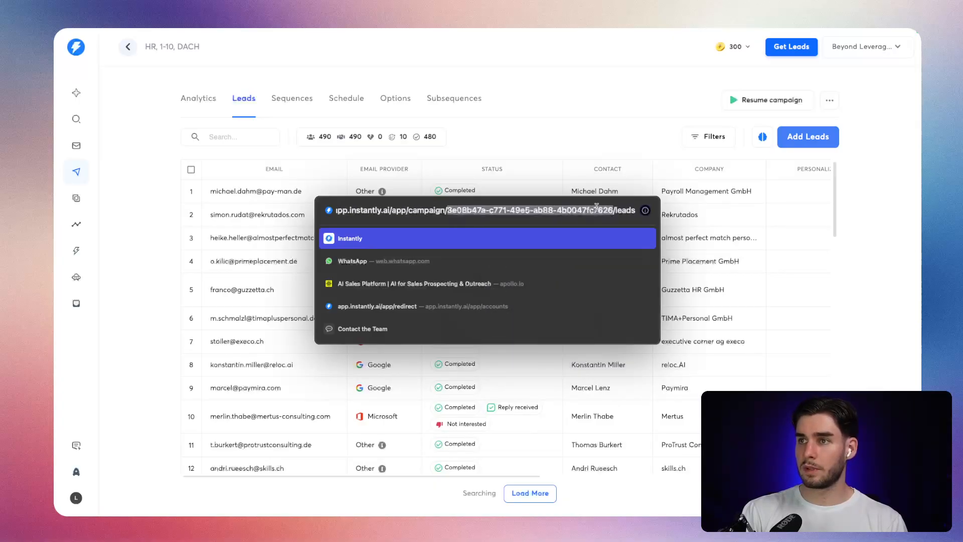
{"action": "left_click", "coordinate": [568, 170]}
Examine the List leads documentation for the body parameter that filters leads by campaign.
{"action": "key", "text": "ctrl+Tab"}
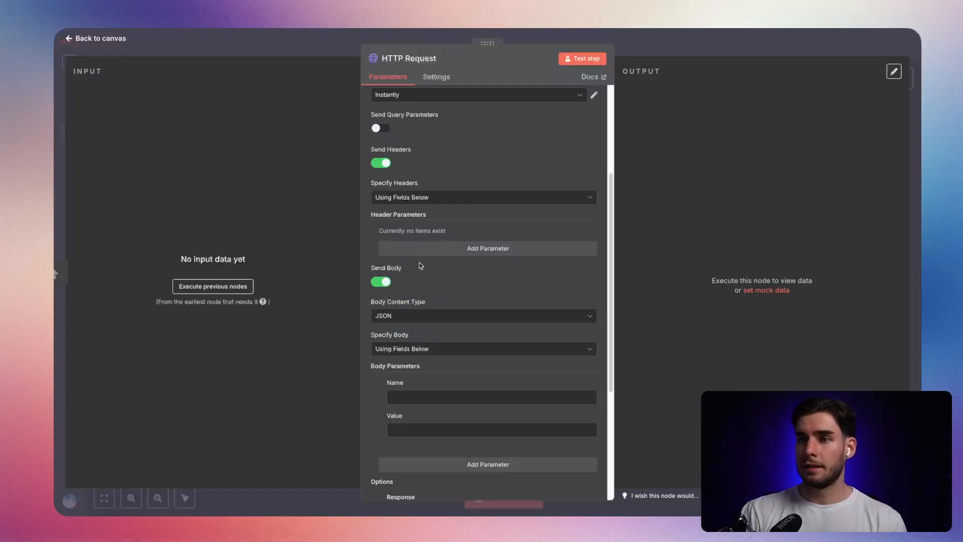
{"action": "scroll", "coordinate": [424, 264], "scroll_direction": "down", "scroll_amount": 4}
{"action": "scroll", "coordinate": [500, 237], "scroll_direction": "up", "scroll_amount": 7}
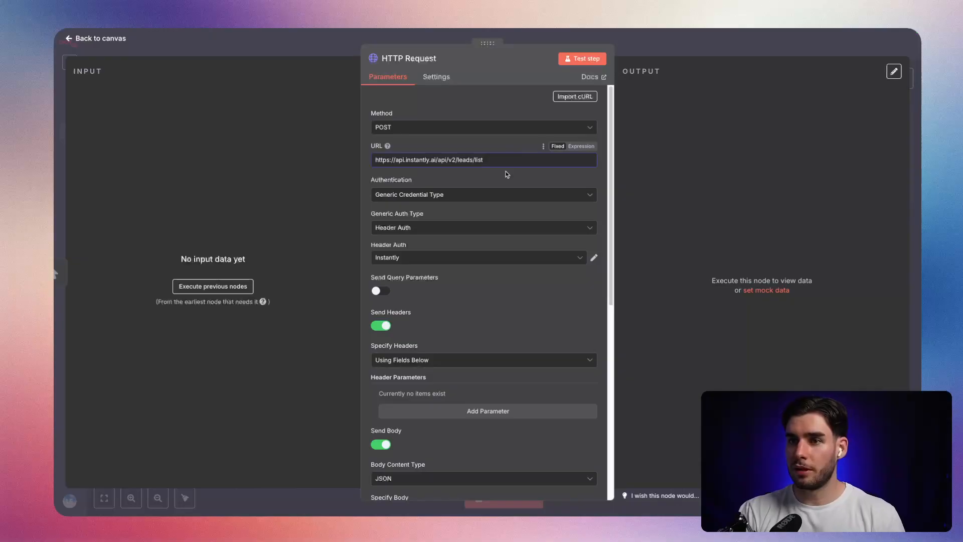
{"action": "key", "text": "ctrl+Tab"}
{"action": "key", "text": "ctrl+Tab"}
{"action": "scroll", "coordinate": [551, 257], "scroll_direction": "down", "scroll_amount": 8}
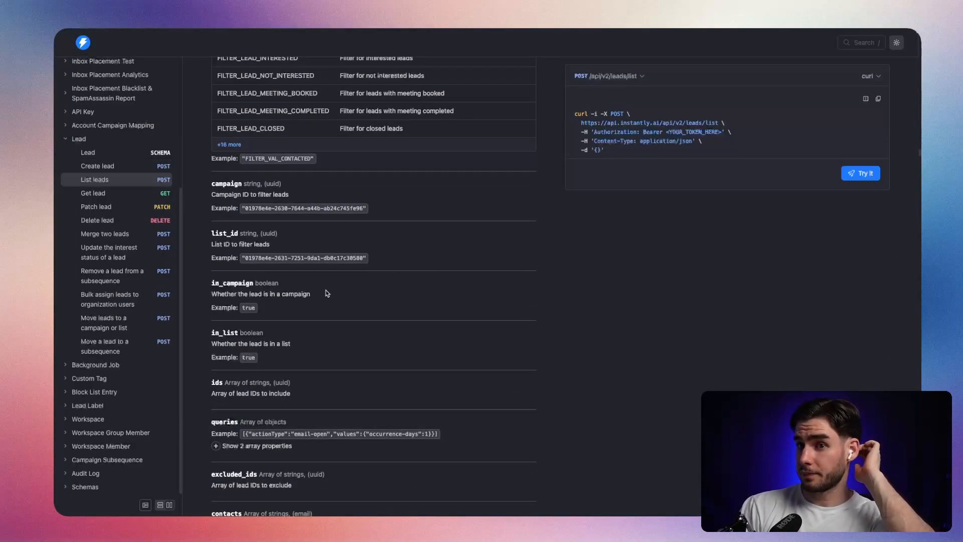
{"action": "scroll", "coordinate": [351, 297], "scroll_direction": "up", "scroll_amount": 2}
{"action": "scroll", "coordinate": [369, 299], "scroll_direction": "down", "scroll_amount": 2}
{"action": "scroll", "coordinate": [335, 311], "scroll_direction": "up", "scroll_amount": 2}
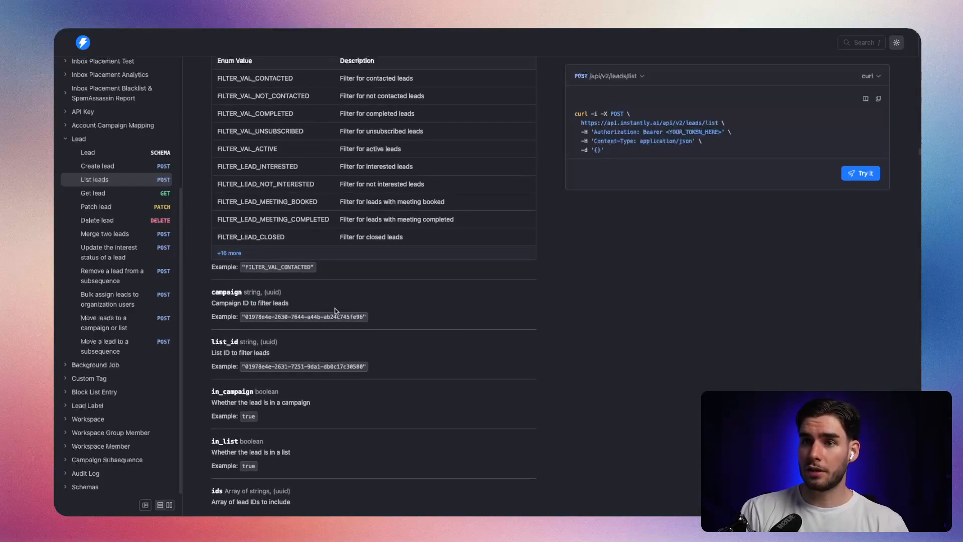
{"action": "left_click_drag", "start_coordinate": [219, 292], "coordinate": [293, 291]}
{"action": "scroll", "coordinate": [254, 302], "scroll_direction": "up", "scroll_amount": 6}
{"action": "left_click", "coordinate": [320, 298]}
{"action": "scroll", "coordinate": [468, 285], "scroll_direction": "down", "scroll_amount": 1}
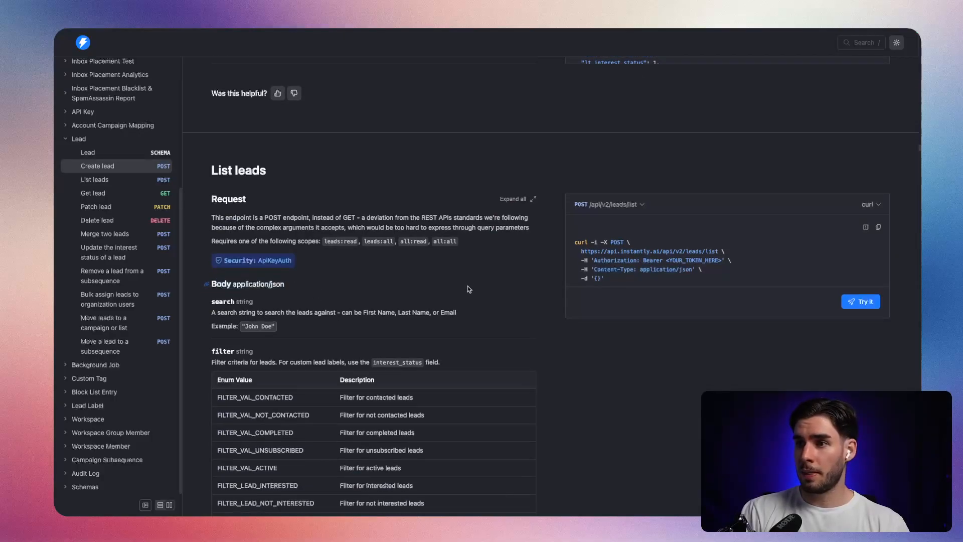
{"action": "scroll", "coordinate": [467, 288], "scroll_direction": "down", "scroll_amount": 20}
Fill in the HTTP Request node's body parameter with the name "campaign_id" and the copied campaign ID as value.
{"action": "scroll", "coordinate": [582, 302], "scroll_direction": "down", "scroll_amount": 15}
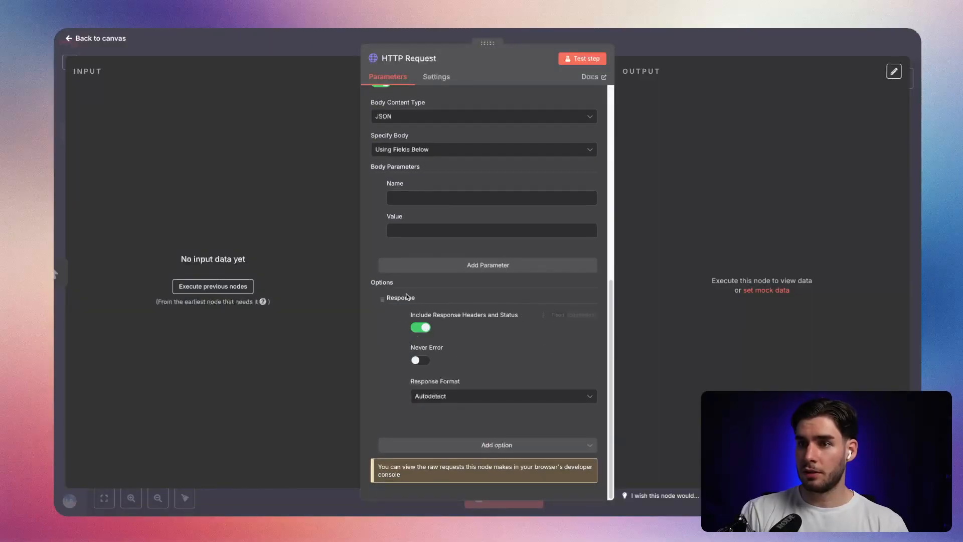
{"action": "scroll", "coordinate": [406, 296], "scroll_direction": "up", "scroll_amount": 3}
{"action": "left_click", "coordinate": [410, 354]}
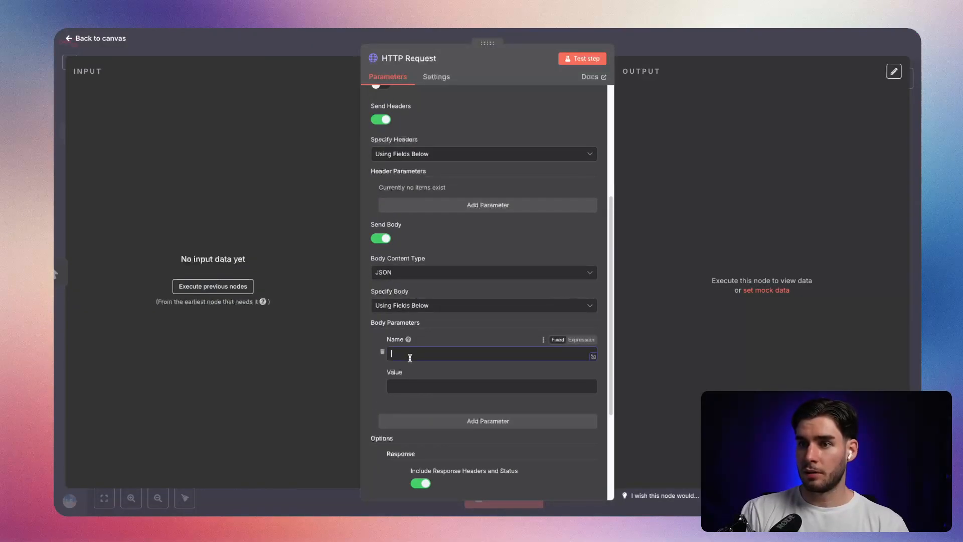
{"action": "type", "text": "campaign_id"}
{"action": "left_click", "coordinate": [422, 450]}
{"action": "type", "text": "3e08b47a-c771-49e5-ab88-4b0047fc7626"}
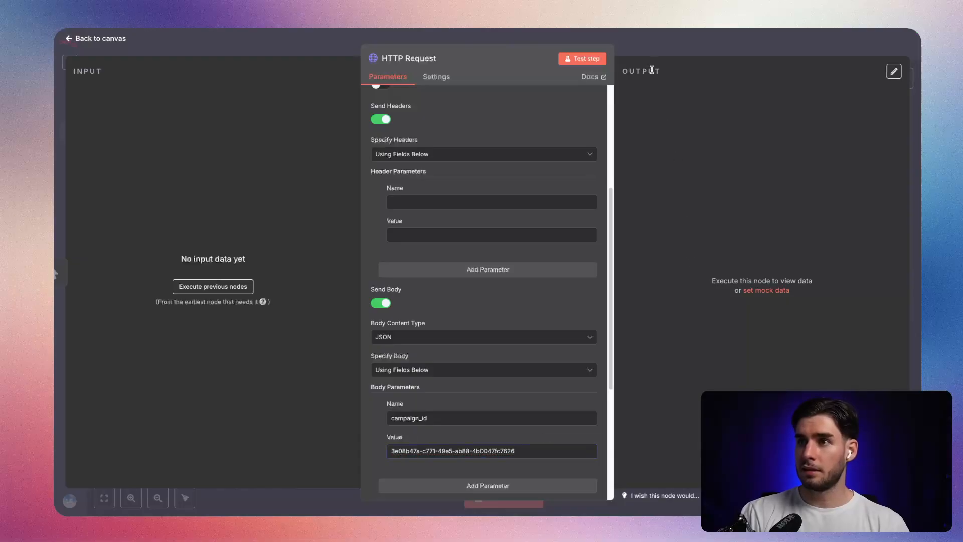
Test the HTTP Request node and rename it to "Get campaign leads".
{"action": "left_click", "coordinate": [582, 58]}
{"action": "left_click", "coordinate": [413, 60]}
{"action": "key", "text": "super+BackSpace"}
{"action": "type", "text": "Get campaign leads"}
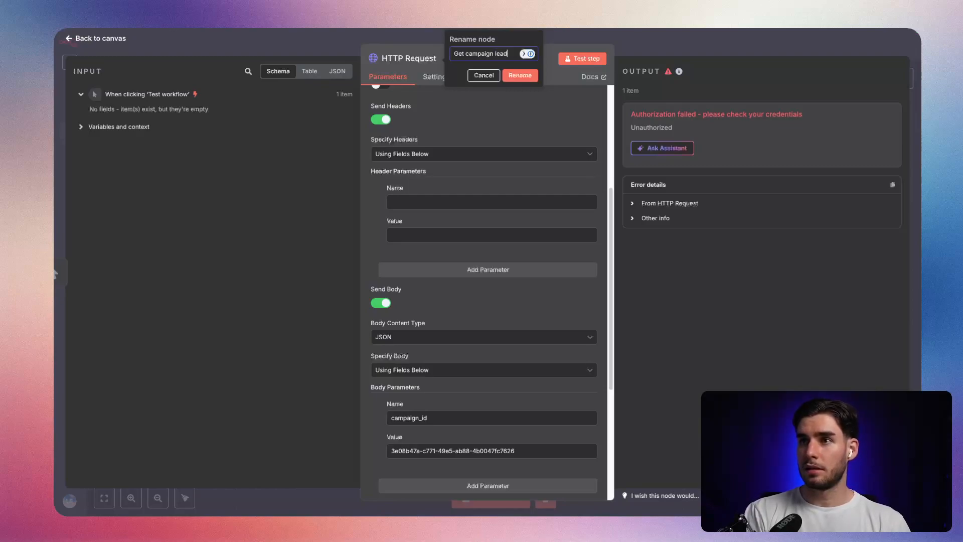
{"action": "left_click", "coordinate": [521, 80]}
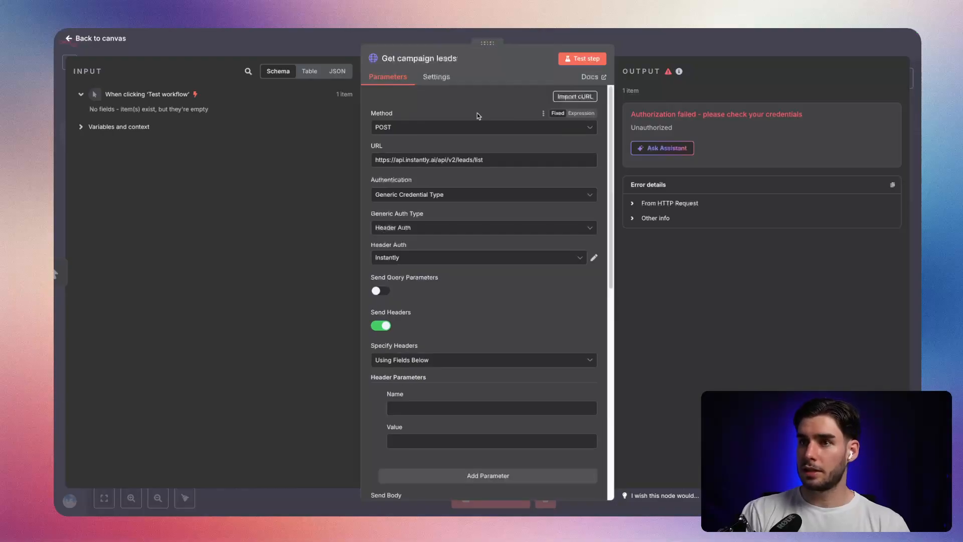
Expand the error's "From HTTP Request" details and check which Header Auth credential is selected.
{"action": "left_click", "coordinate": [670, 203]}
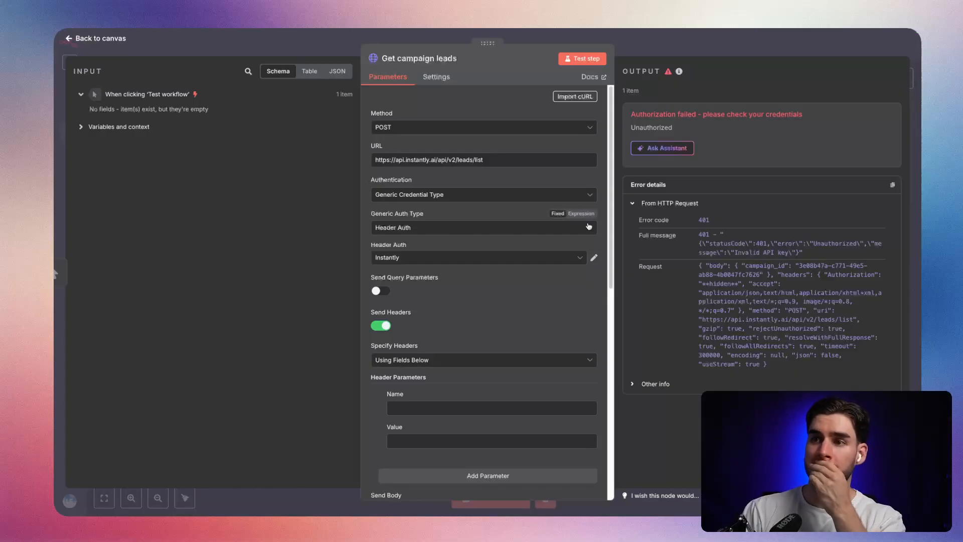
{"action": "left_click", "coordinate": [496, 258]}
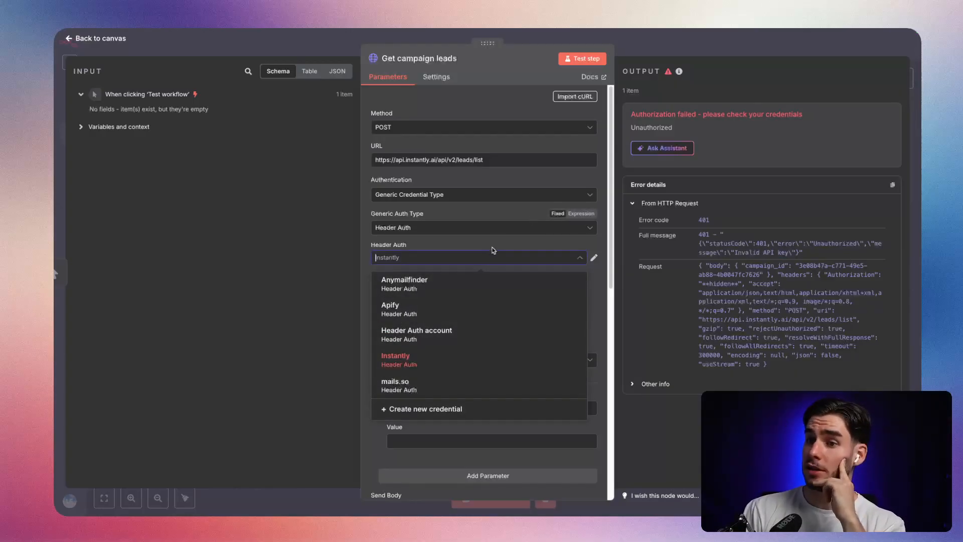
{"action": "left_click", "coordinate": [481, 259]}
Remove the empty header parameter and retest the node, checking the error's HTTP request details.
{"action": "scroll", "coordinate": [481, 251], "scroll_direction": "down", "scroll_amount": 5}
{"action": "left_click", "coordinate": [382, 238]}
{"action": "left_click", "coordinate": [572, 59]}
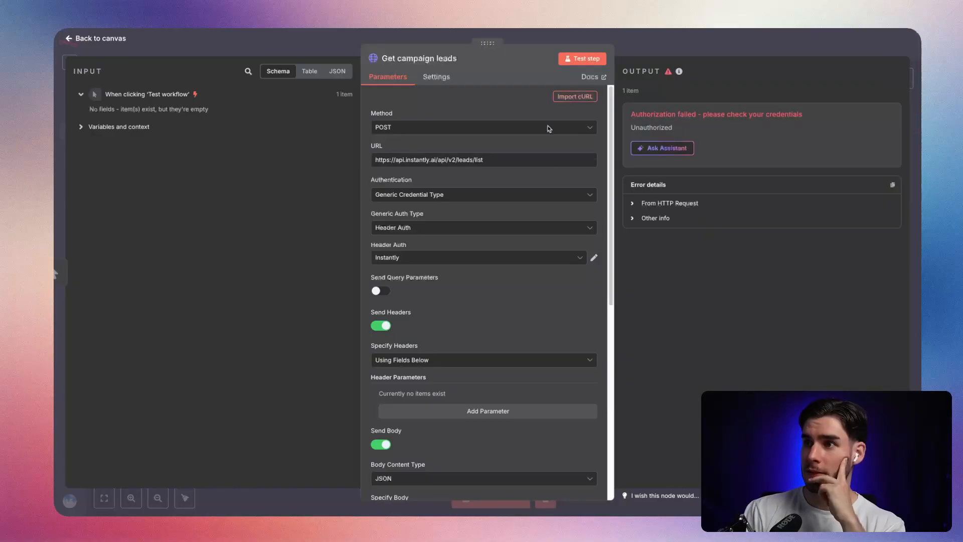
{"action": "left_click", "coordinate": [669, 203]}
{"action": "scroll", "coordinate": [481, 170], "scroll_direction": "down", "scroll_amount": 3}
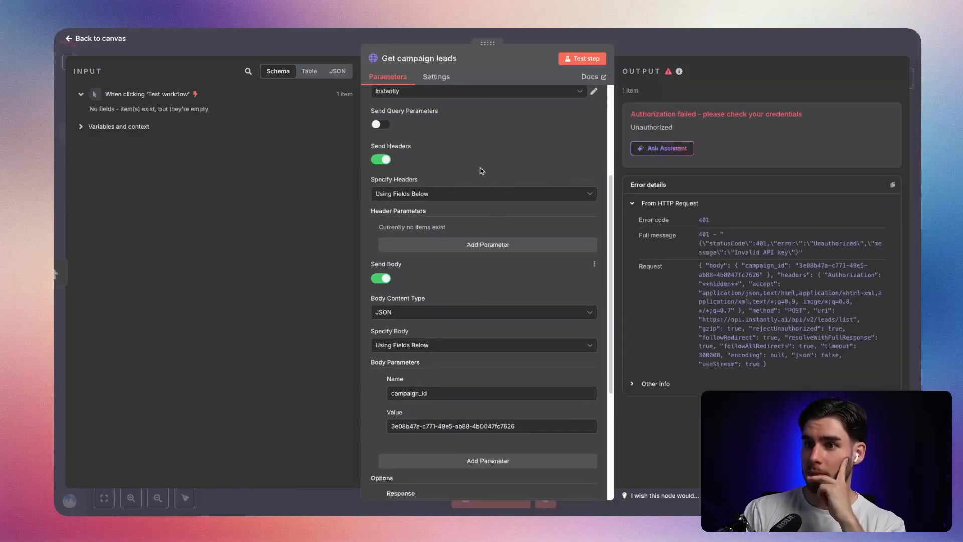
Open the "Instantly" Header Auth credential for editing and clear its hidden value, keeping the header name "Authorization".
{"action": "scroll", "coordinate": [491, 185], "scroll_direction": "up", "scroll_amount": 3}
{"action": "left_click", "coordinate": [530, 251]}
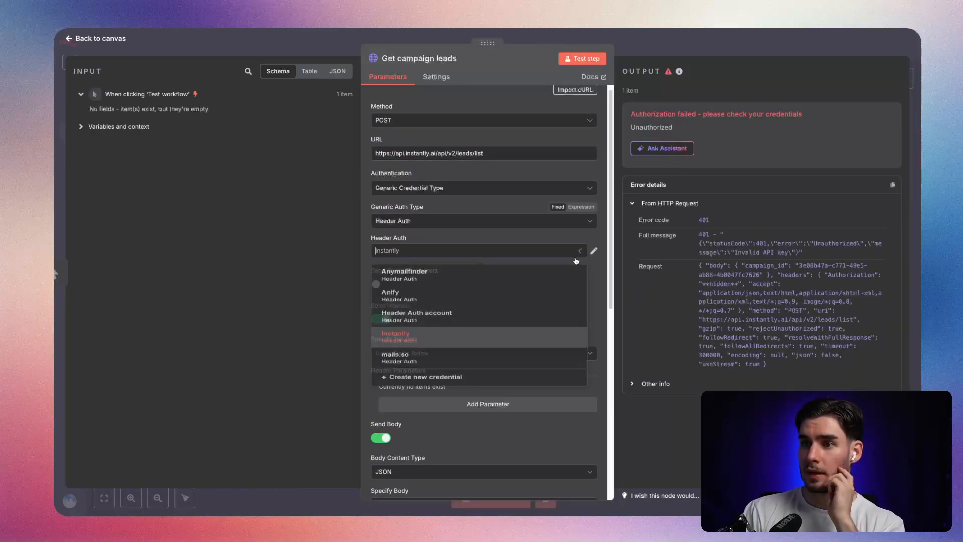
{"action": "left_click", "coordinate": [497, 354]}
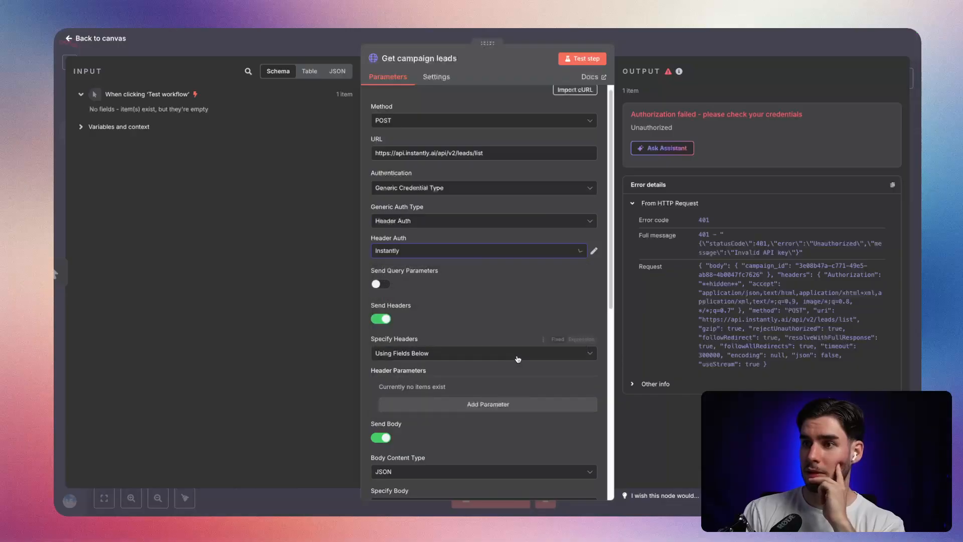
{"action": "left_click", "coordinate": [594, 251]}
{"action": "double_click", "coordinate": [314, 214]}
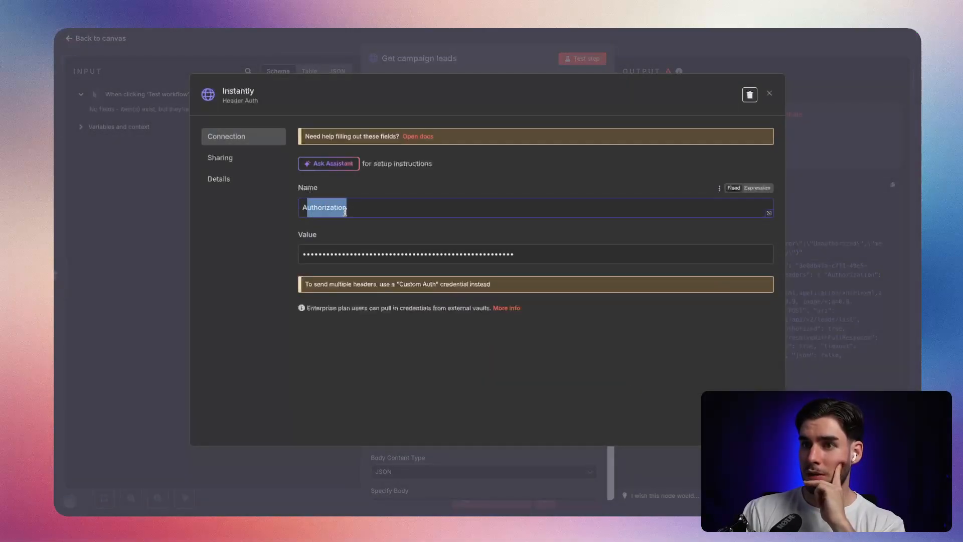
{"action": "left_click_drag", "start_coordinate": [517, 254], "coordinate": [320, 277]}
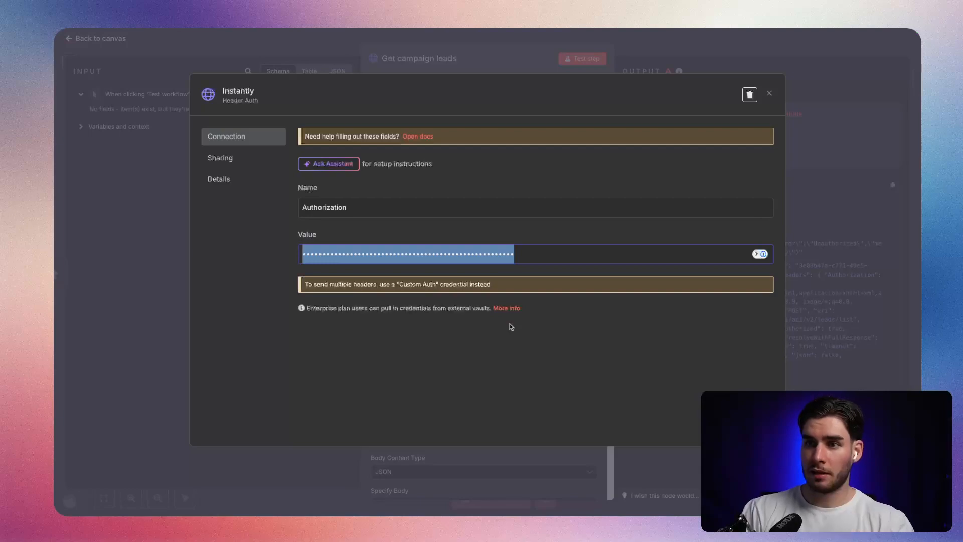
{"action": "key", "text": "BackSpace"}
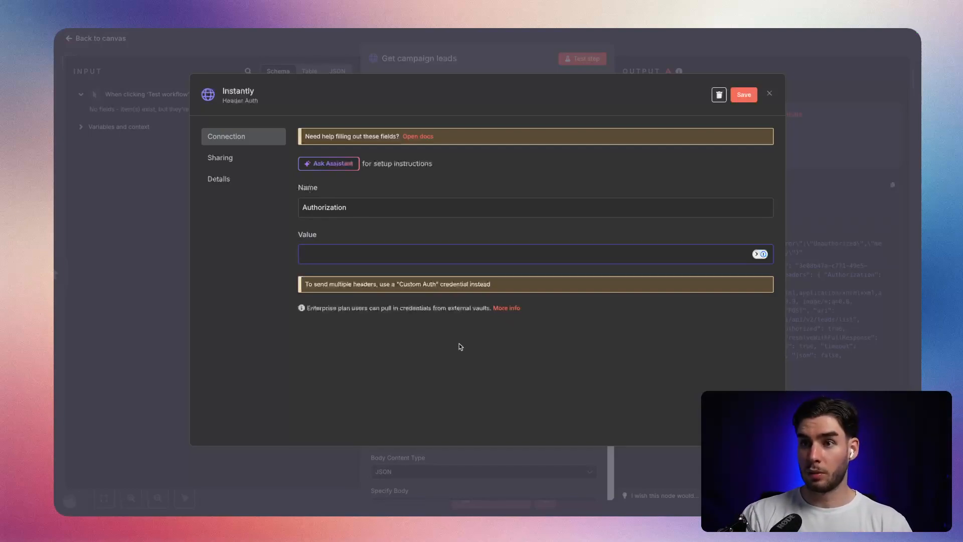
{"action": "left_click", "coordinate": [369, 206]}
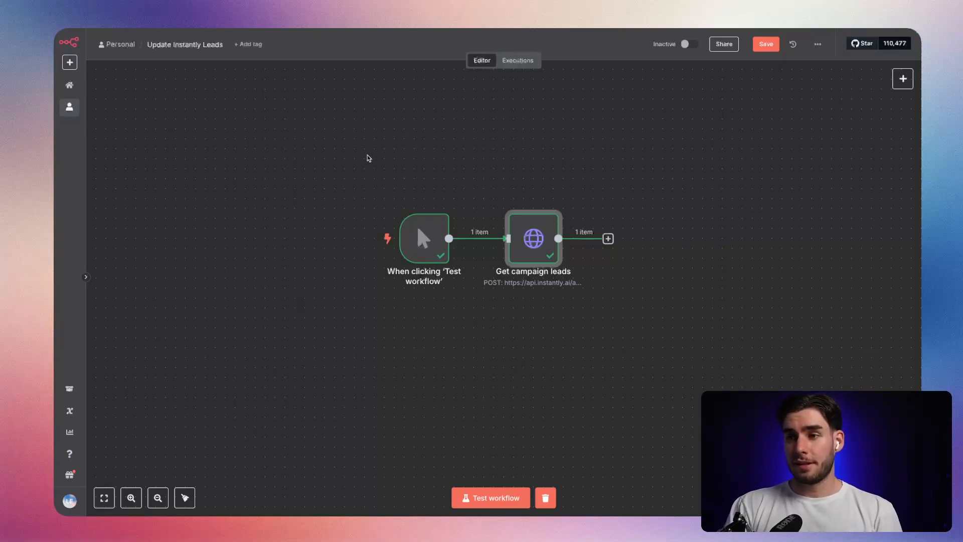
{"action": "left_click_drag", "start_coordinate": [706, 354], "coordinate": [284, 159]}
{"action": "left_click", "coordinate": [605, 318]}
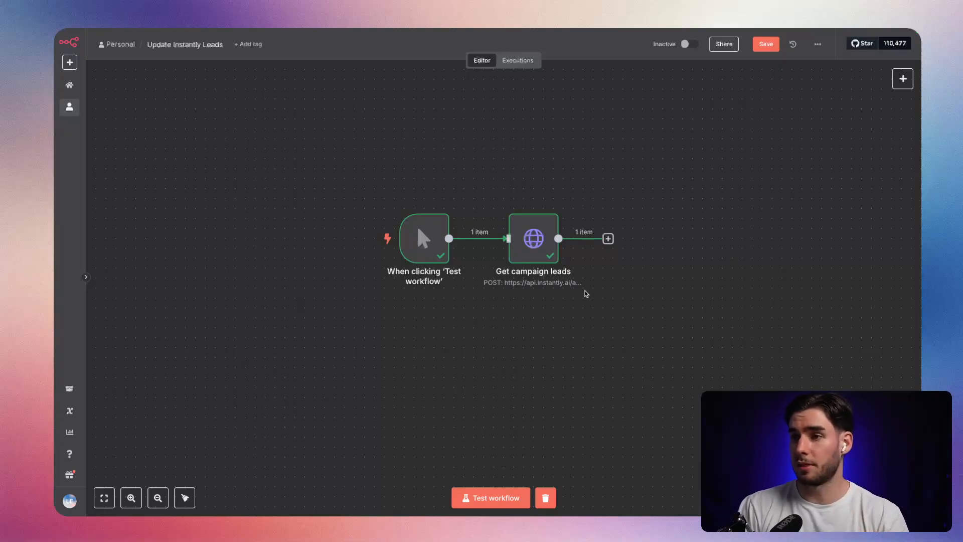
{"action": "mouse_move", "coordinate": [547, 295]}
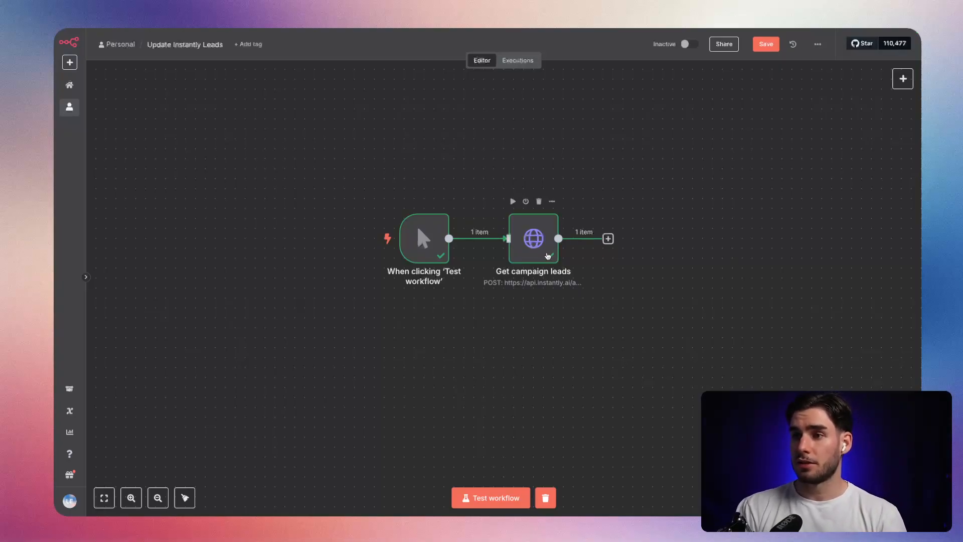
{"action": "scroll", "coordinate": [548, 296], "scroll_direction": "up", "scroll_amount": 2}
{"action": "left_click_drag", "start_coordinate": [331, 119], "coordinate": [667, 329]}
{"action": "scroll", "coordinate": [695, 351], "scroll_direction": "down", "scroll_amount": 2}
{"action": "mouse_move", "coordinate": [587, 262]}
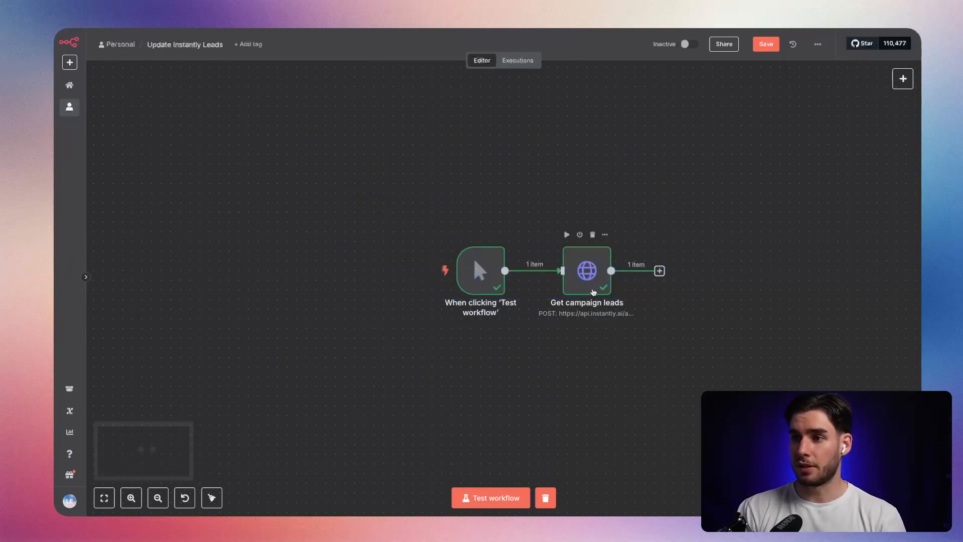
Open the "Get campaign leads" node and check its Header Auth credential, body parameters, and output as schema and table.
{"action": "left_click", "coordinate": [596, 282]}
{"action": "double_click", "coordinate": [596, 283]}
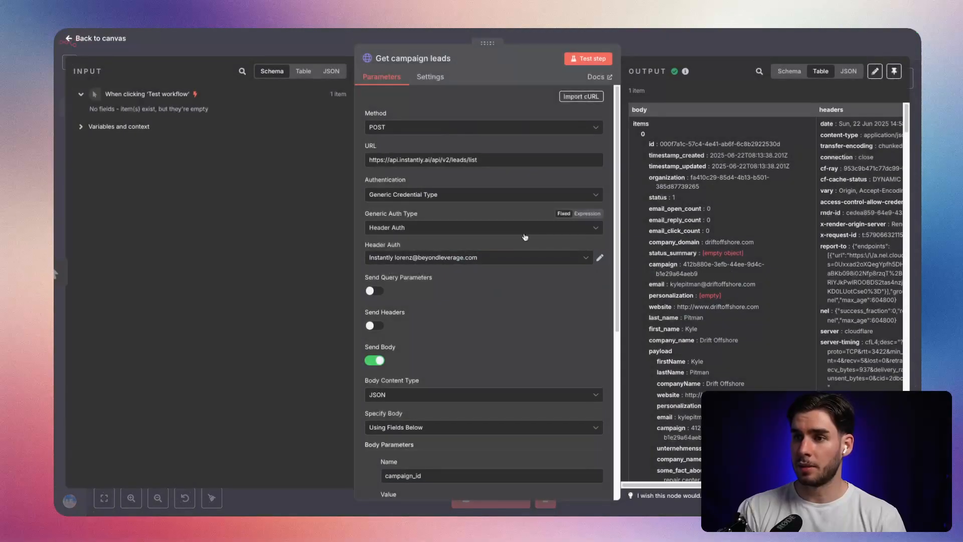
{"action": "left_click", "coordinate": [490, 258]}
{"action": "left_click", "coordinate": [486, 258]}
{"action": "scroll", "coordinate": [444, 250], "scroll_direction": "down", "scroll_amount": 3}
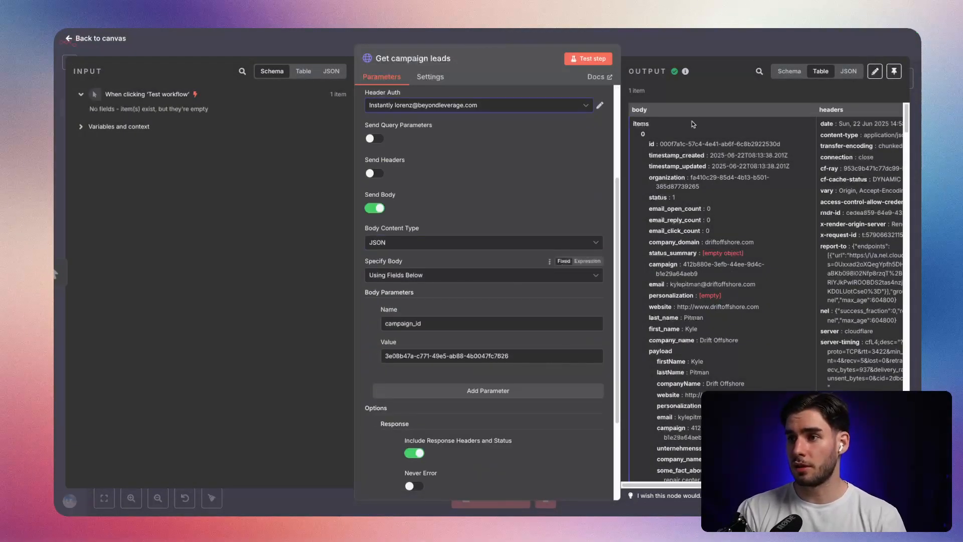
{"action": "left_click", "coordinate": [789, 70]}
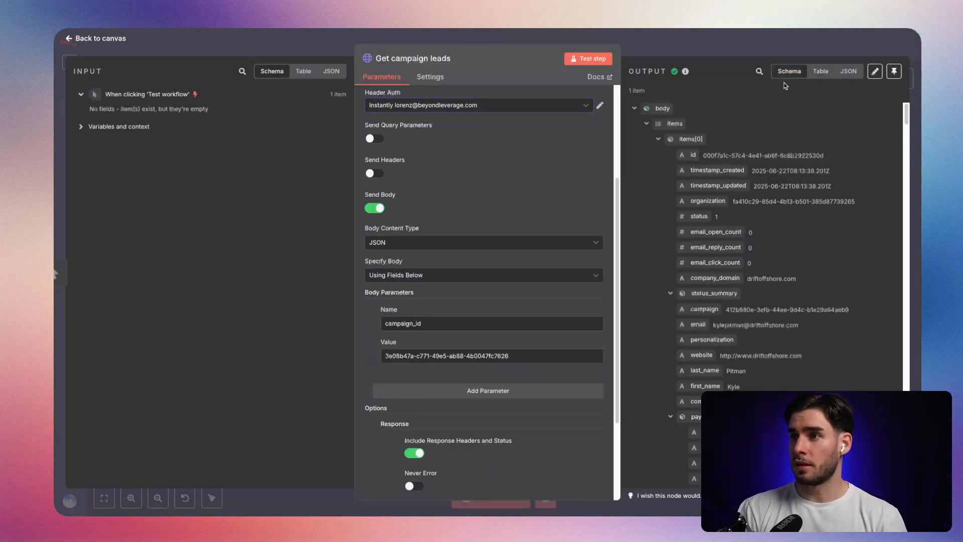
{"action": "left_click", "coordinate": [816, 73]}
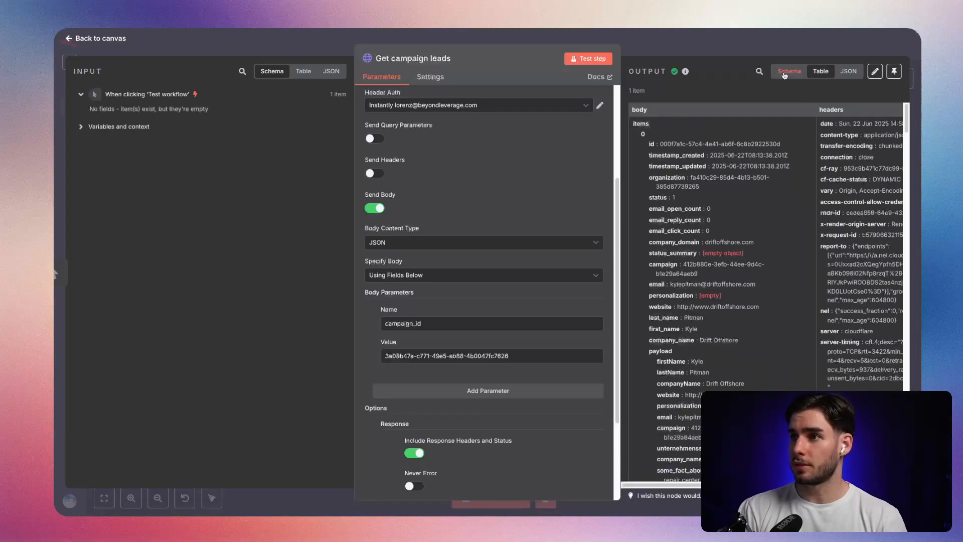
Examine the returned lead records in the output table, including their names, campaign IDs and payload custom variables.
{"action": "scroll", "coordinate": [723, 166], "scroll_direction": "down", "scroll_amount": 2}
{"action": "scroll", "coordinate": [732, 165], "scroll_direction": "up", "scroll_amount": 2}
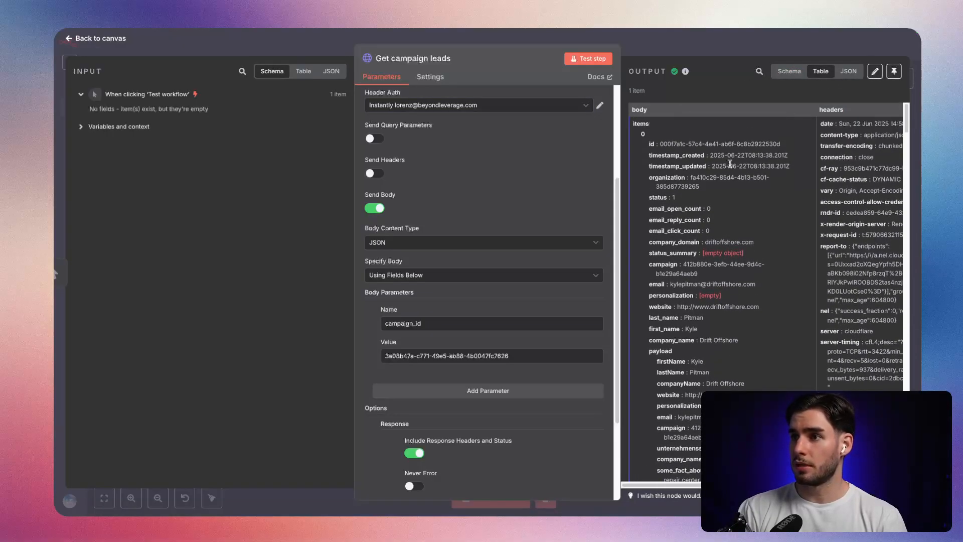
{"action": "scroll", "coordinate": [718, 185], "scroll_direction": "down", "scroll_amount": 10}
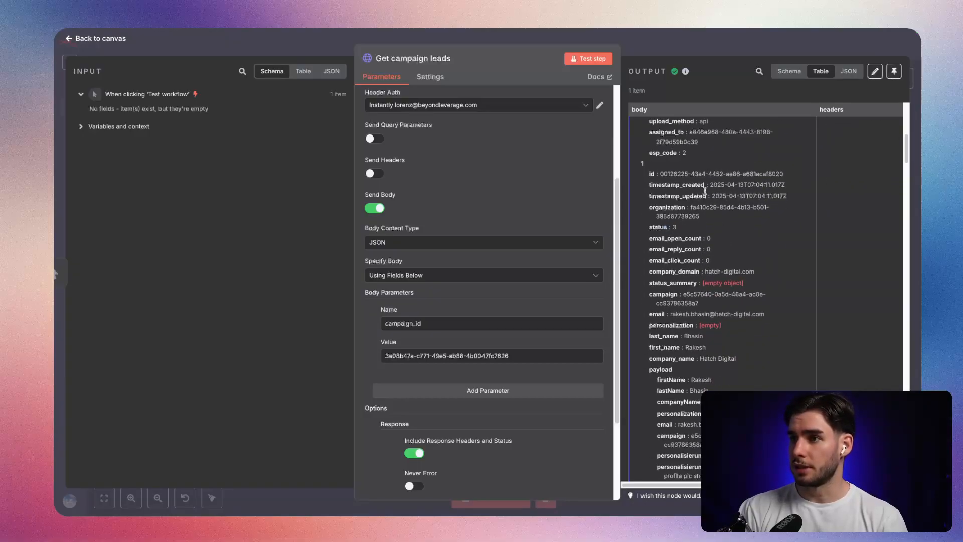
{"action": "scroll", "coordinate": [705, 195], "scroll_direction": "down", "scroll_amount": 3}
{"action": "double_click", "coordinate": [702, 239]}
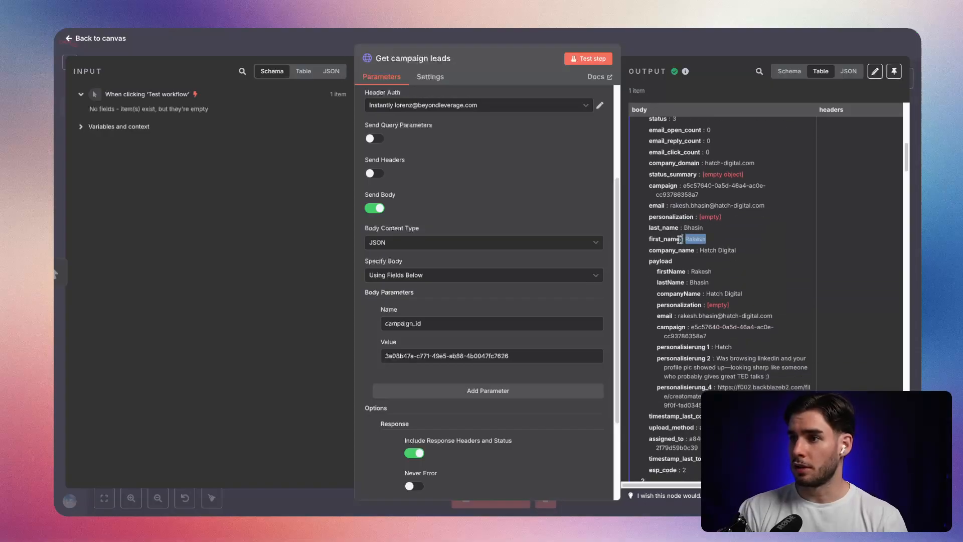
{"action": "scroll", "coordinate": [696, 246], "scroll_direction": "down", "scroll_amount": 3}
{"action": "left_click_drag", "start_coordinate": [661, 169], "coordinate": [638, 191]}
{"action": "left_click", "coordinate": [666, 209]}
{"action": "left_click_drag", "start_coordinate": [721, 295], "coordinate": [645, 184]}
{"action": "left_click", "coordinate": [716, 247]}
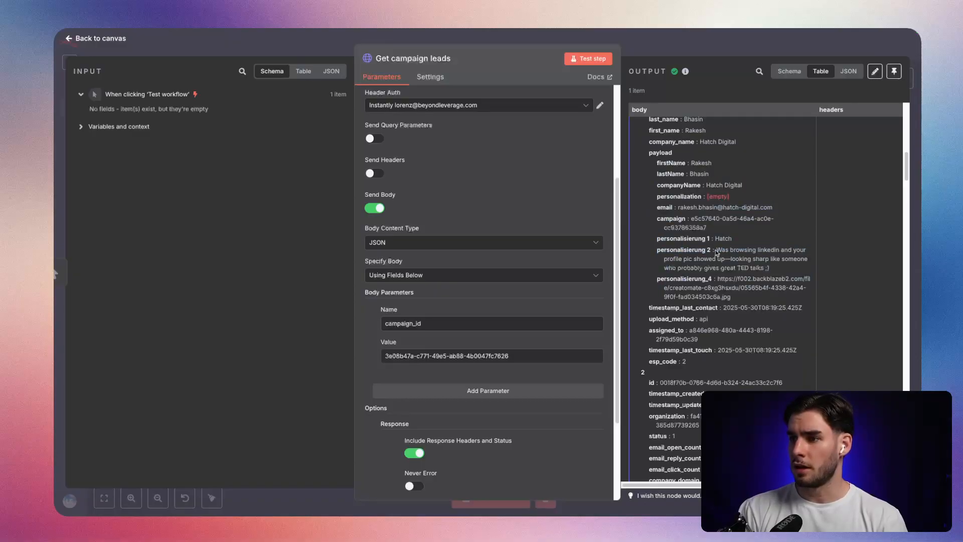
{"action": "scroll", "coordinate": [716, 253], "scroll_direction": "down", "scroll_amount": 7}
{"action": "scroll", "coordinate": [717, 255], "scroll_direction": "down", "scroll_amount": 4}
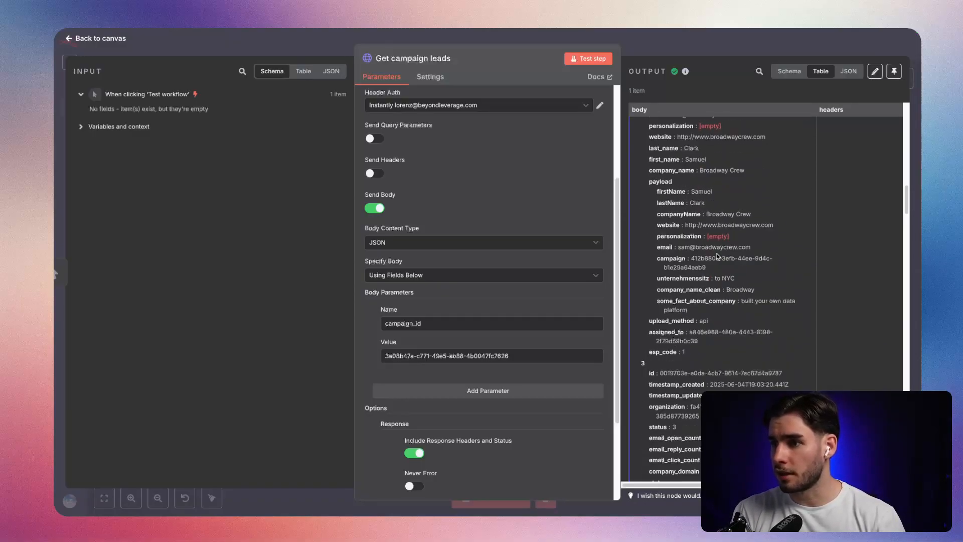
{"action": "scroll", "coordinate": [718, 256], "scroll_direction": "down", "scroll_amount": 4}
{"action": "scroll", "coordinate": [510, 315], "scroll_direction": "down", "scroll_amount": 3}
Check the campaign ID in the body parameters, return to the canvas and save the workflow.
{"action": "left_click_drag", "start_coordinate": [525, 231], "coordinate": [364, 230]}
{"action": "key", "text": "ctrl+c"}
{"action": "left_click", "coordinate": [485, 233]}
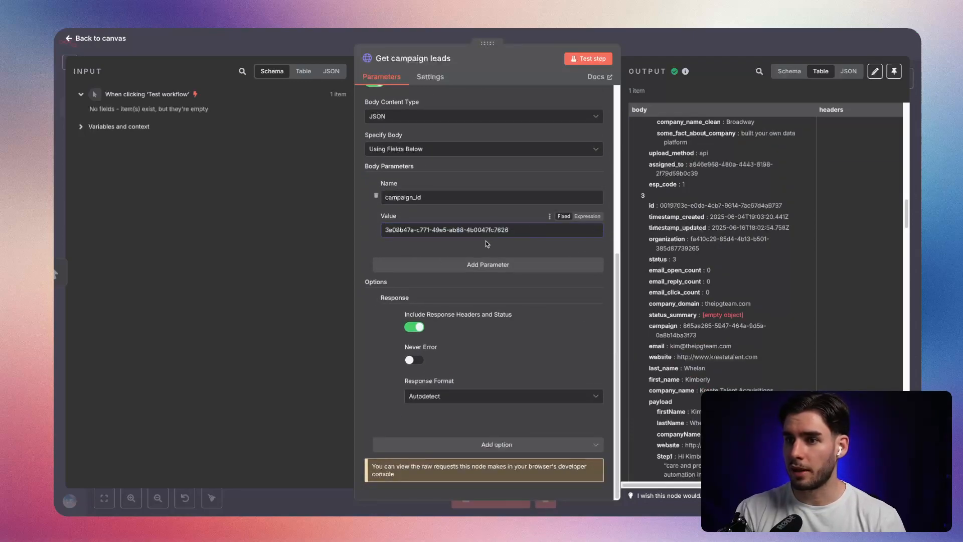
{"action": "left_click", "coordinate": [695, 52]}
{"action": "left_click", "coordinate": [776, 44]}
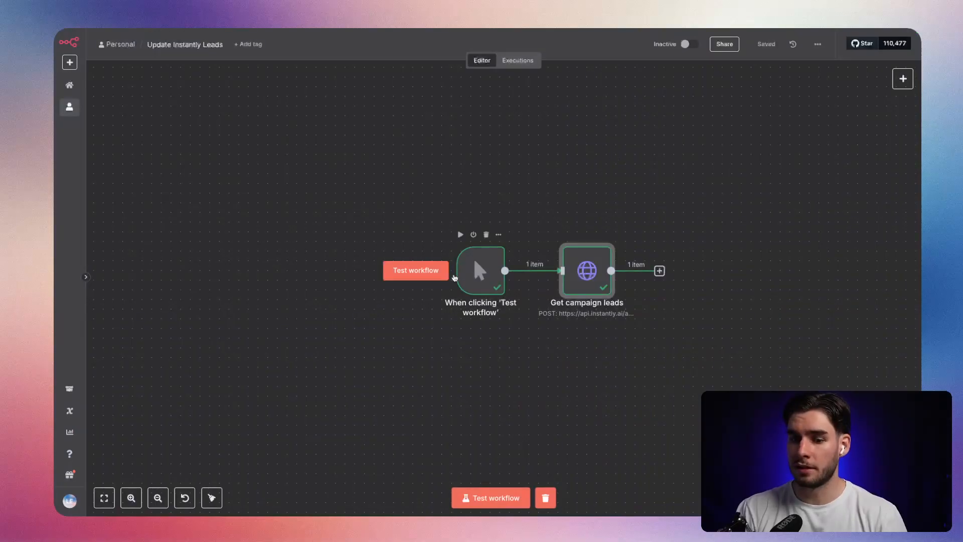
Reopen the "Get campaign leads" node and check the campaign ID in the payload of lead item 1.
{"action": "key", "text": "Return"}
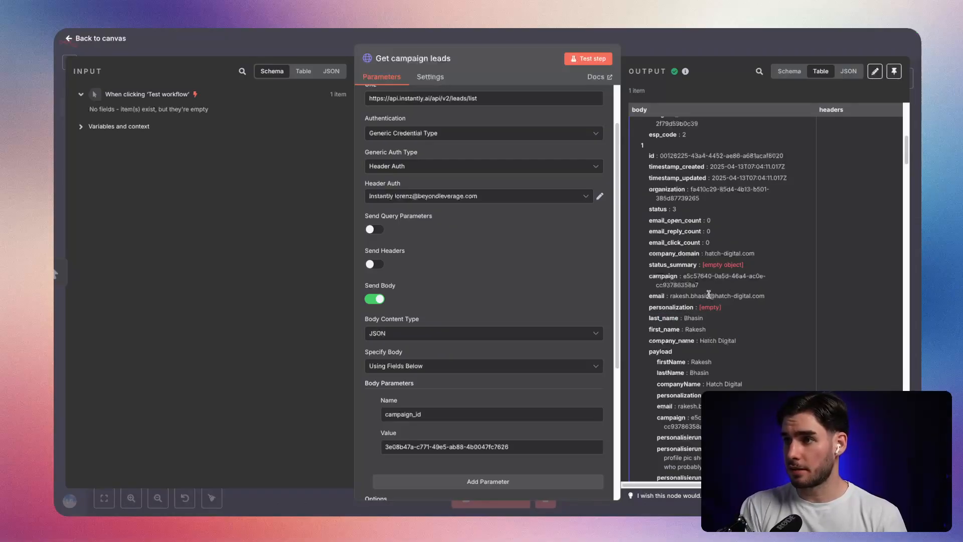
{"action": "scroll", "coordinate": [756, 348], "scroll_direction": "down", "scroll_amount": 2}
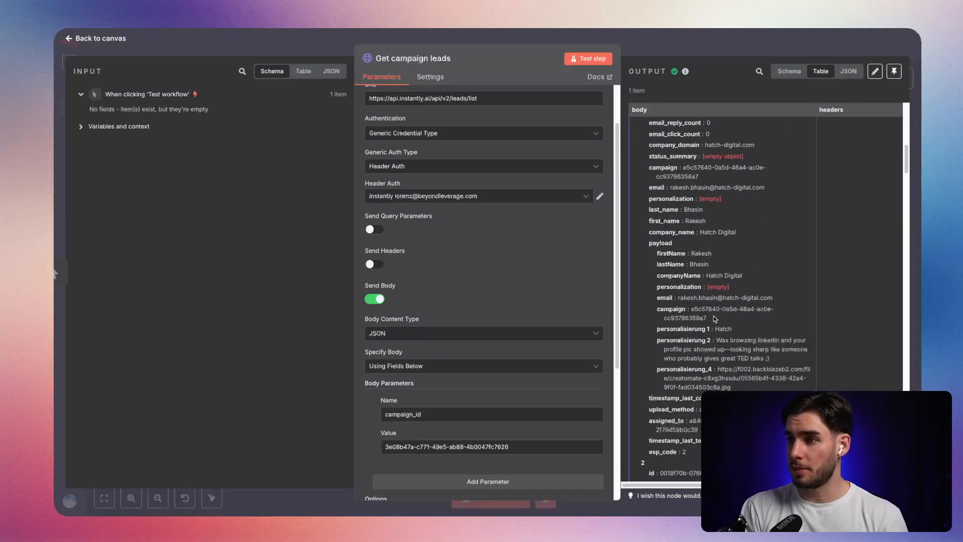
{"action": "mouse_move", "coordinate": [692, 308]}
{"action": "left_mouse_down"}
{"action": "mouse_move", "coordinate": [715, 324]}
{"action": "mouse_move", "coordinate": [695, 315]}
{"action": "left_mouse_up"}
{"action": "left_click", "coordinate": [506, 314]}
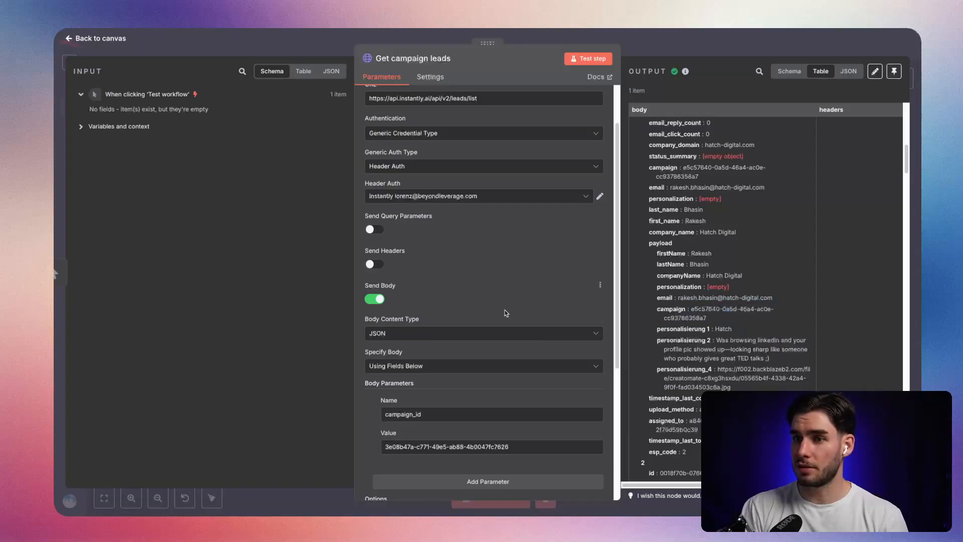
Disable Send Body, remove the Response option from the node and retest it.
{"action": "left_click", "coordinate": [373, 299]}
{"action": "scroll", "coordinate": [467, 368], "scroll_direction": "down", "scroll_amount": 1}
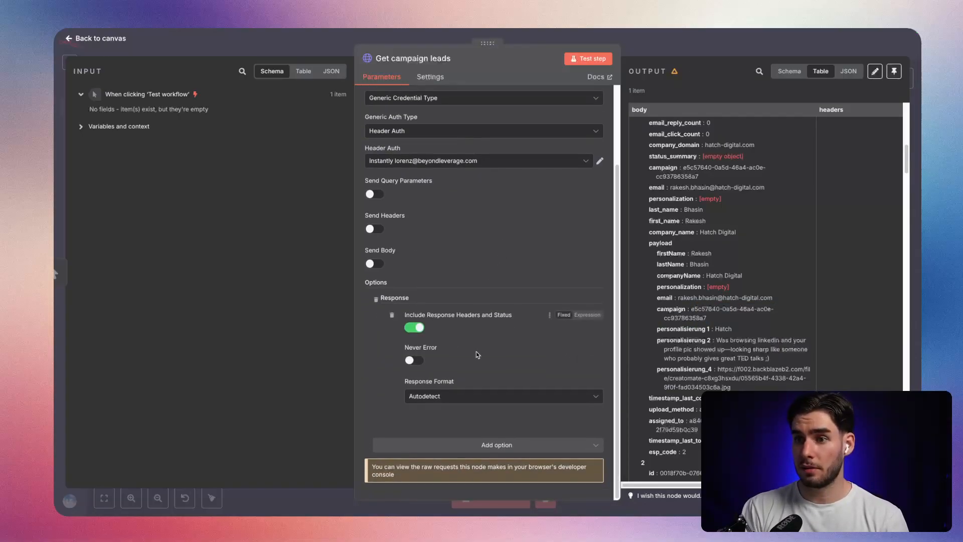
{"action": "left_click", "coordinate": [376, 300]}
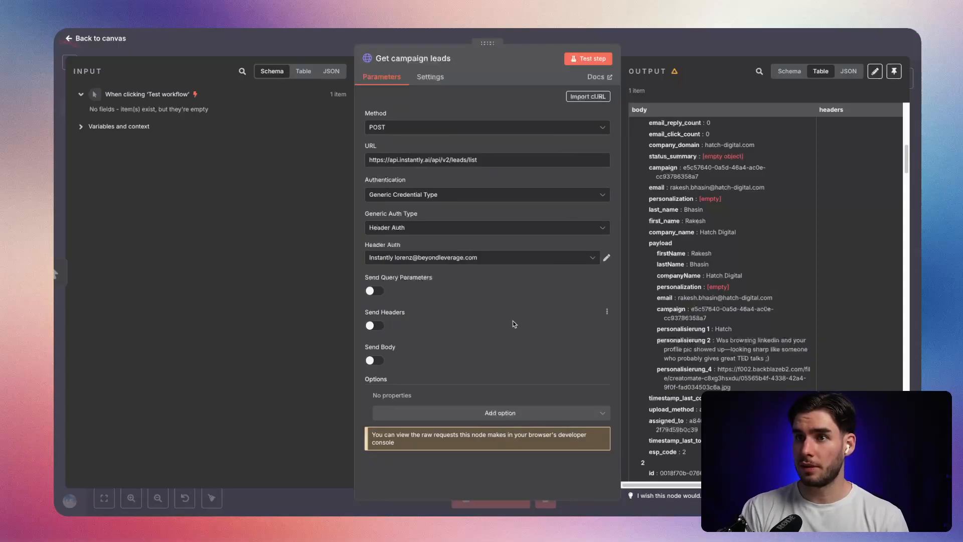
{"action": "left_click", "coordinate": [588, 59]}
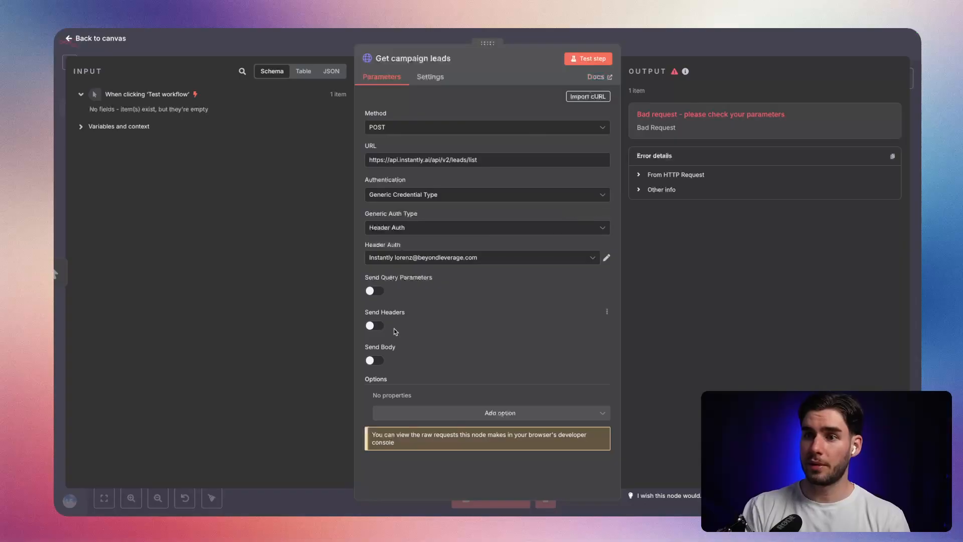
Re-enable Send Body with a "campaign_id" parameter holding the copied campaign ID and retest the node.
{"action": "left_click", "coordinate": [375, 360]}
{"action": "scroll", "coordinate": [406, 326], "scroll_direction": "down", "scroll_amount": 3}
{"action": "left_click", "coordinate": [413, 326]}
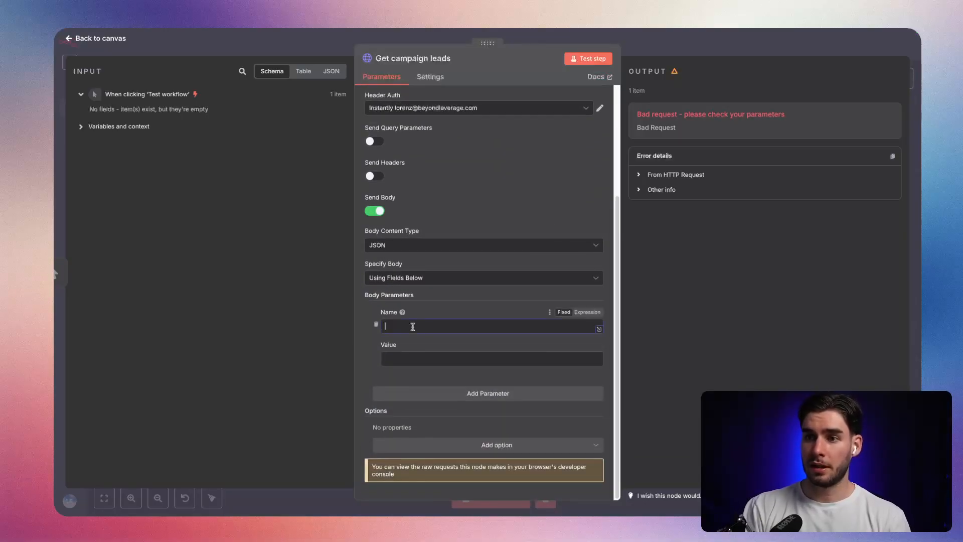
{"action": "type", "text": "camap"}
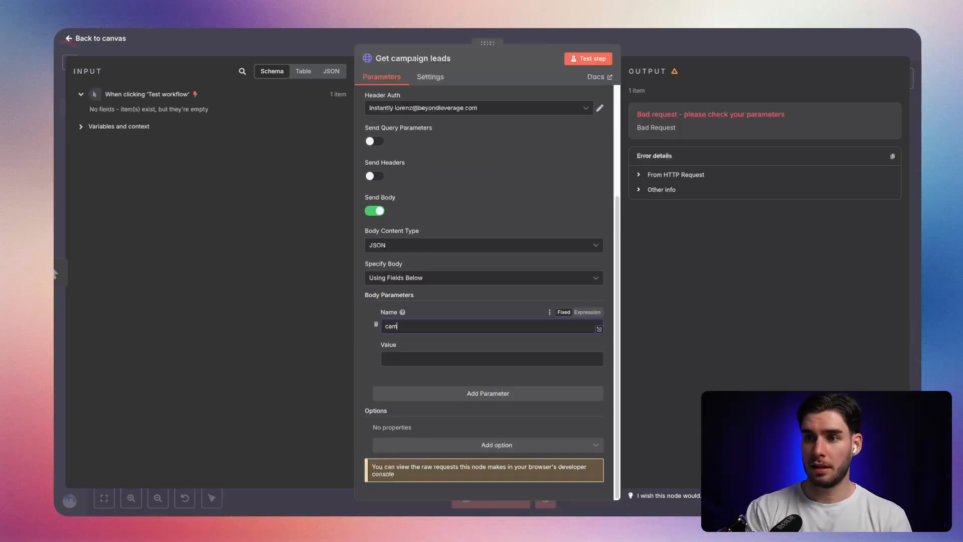
{"action": "left_click", "coordinate": [412, 359]}
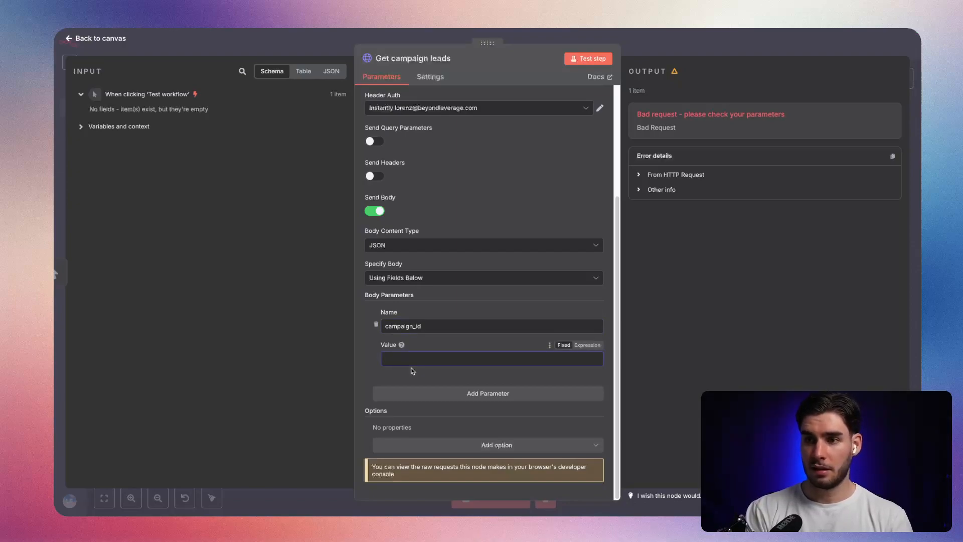
{"action": "key", "text": "ctrl+v"}
{"action": "left_click", "coordinate": [580, 58]}
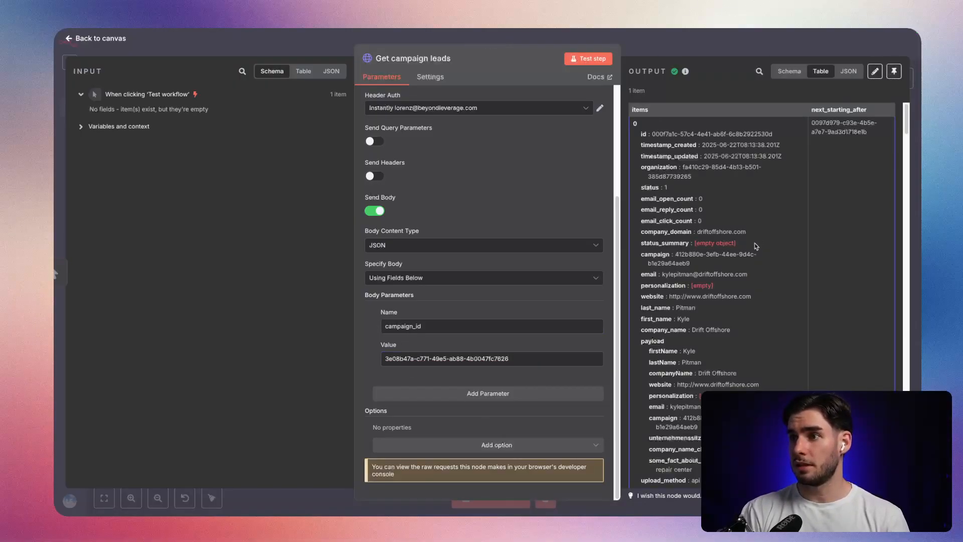
Check the campaign ID in the first returned lead's payload against the requested one.
{"action": "scroll", "coordinate": [754, 242], "scroll_direction": "down", "scroll_amount": 3}
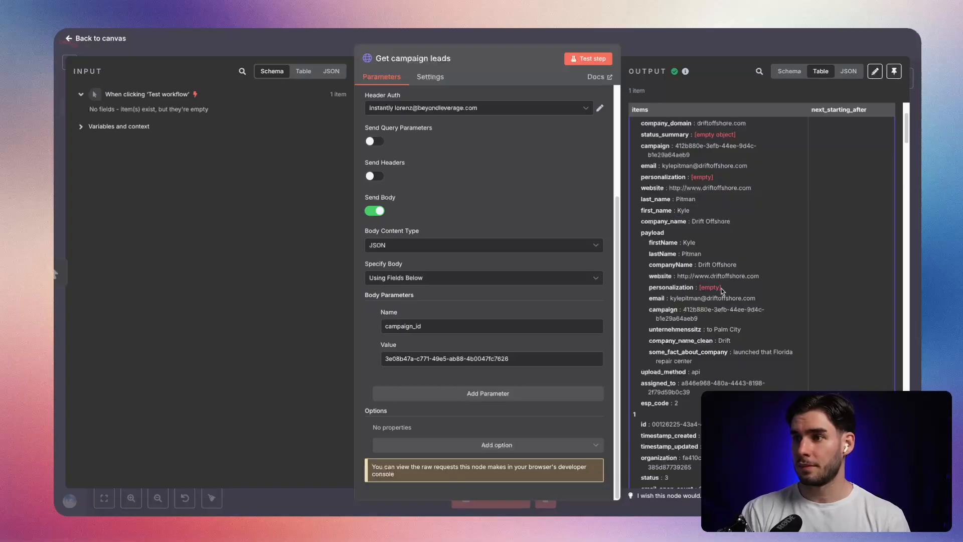
{"action": "left_click_drag", "start_coordinate": [680, 310], "coordinate": [720, 329]}
{"action": "left_click", "coordinate": [725, 326]}
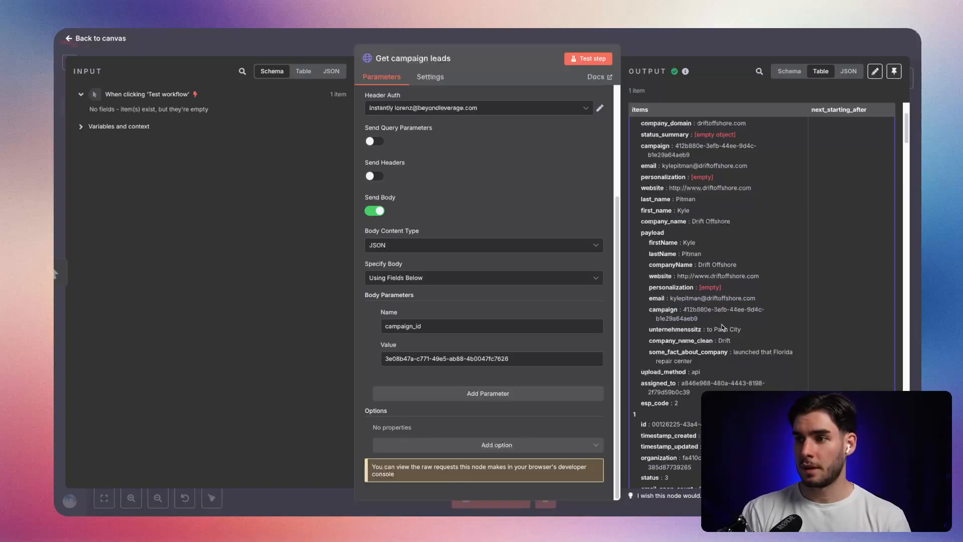
Look up the campaign filter in the List leads documentation, rename the body parameter to "campaign" and retest the node.
{"action": "key", "text": "ctrl+Tab"}
{"action": "key", "text": "ctrl+Tab"}
{"action": "key", "text": "ctrl+Tab"}
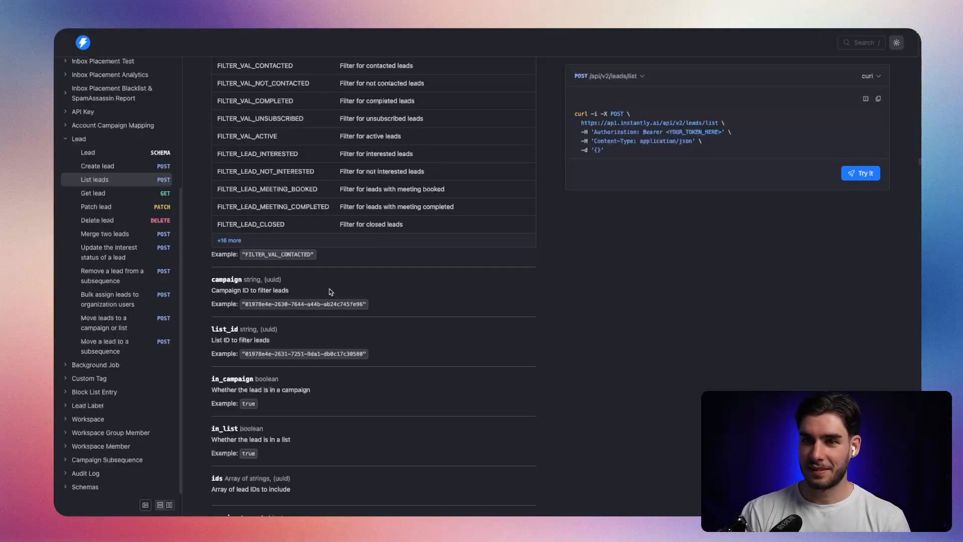
{"action": "key", "text": "ctrl+Tab"}
{"action": "key", "text": "ctrl+Tab"}
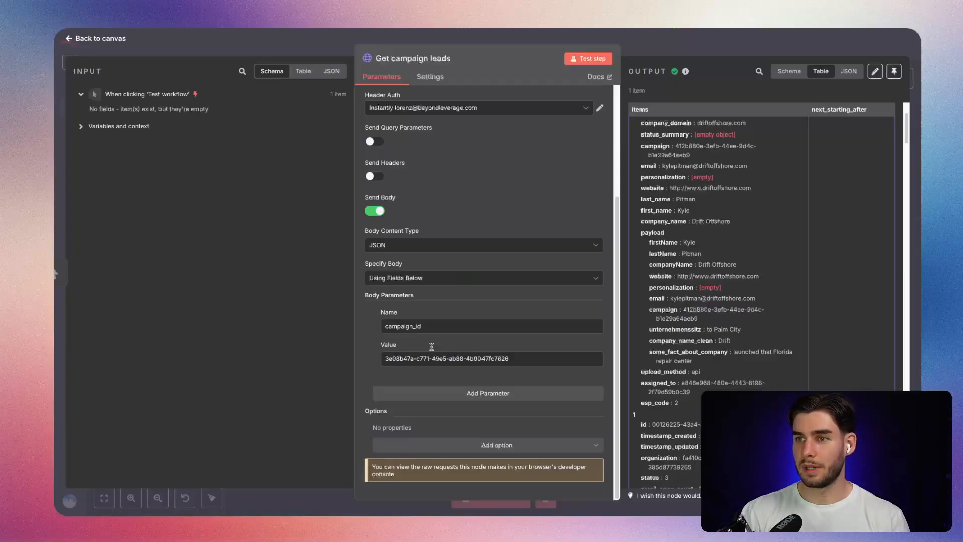
{"action": "key", "text": "BackSpace"}
{"action": "key", "text": "BackSpace"}
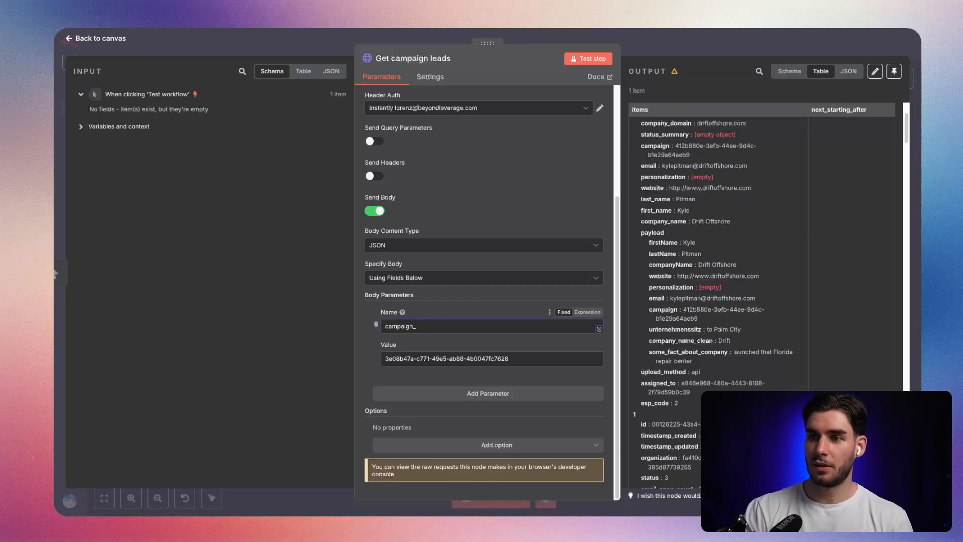
{"action": "left_click", "coordinate": [588, 59]}
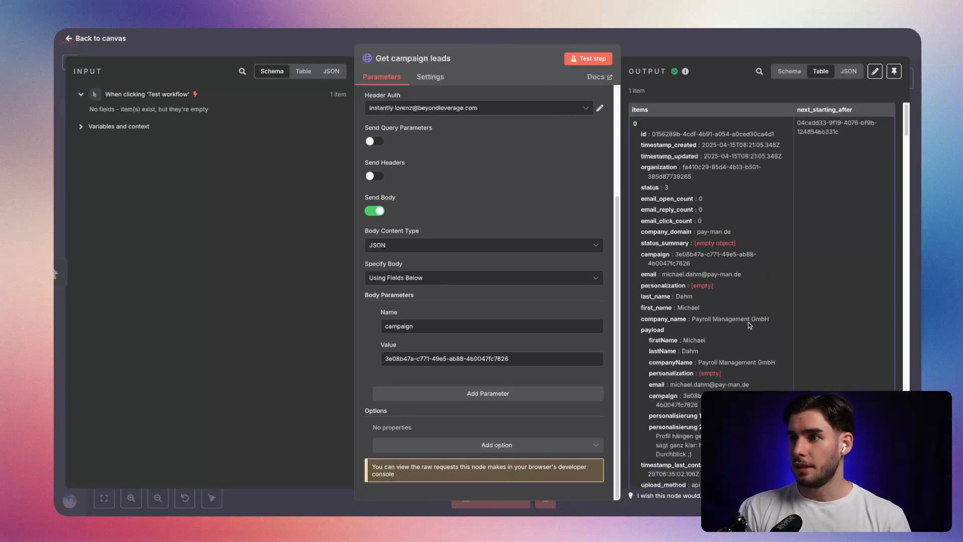
{"action": "scroll", "coordinate": [732, 352], "scroll_direction": "down", "scroll_amount": 1}
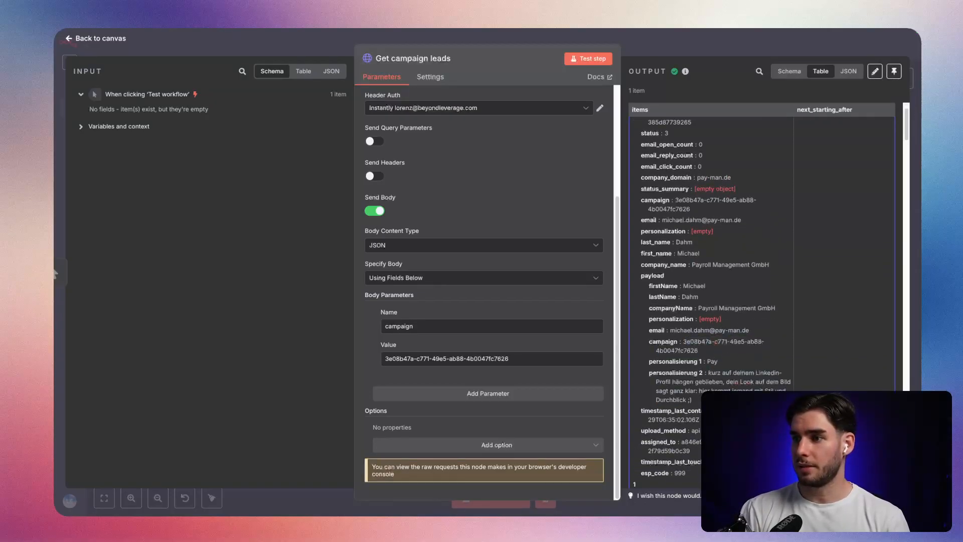
{"action": "left_click", "coordinate": [703, 49]}
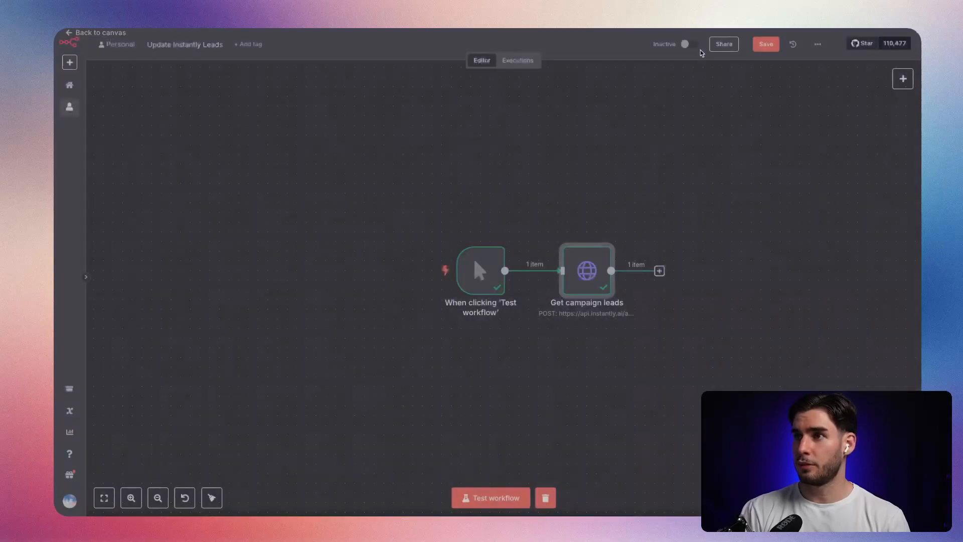
Add a Split Out node after "Get campaign leads", set it to split out the "items" field and test it.
{"action": "scroll", "coordinate": [470, 249], "scroll_direction": "right", "scroll_amount": 5}
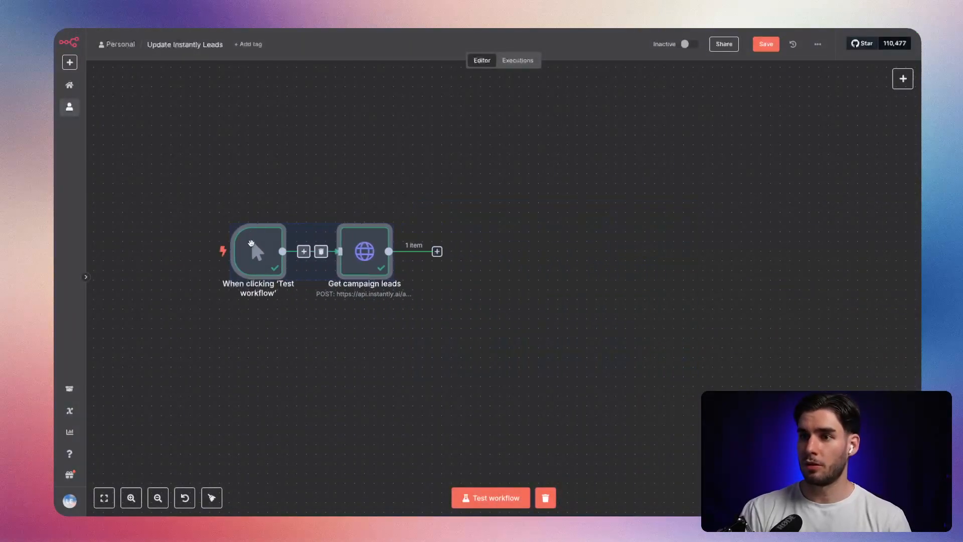
{"action": "left_click", "coordinate": [437, 251]}
{"action": "type", "text": "spli"}
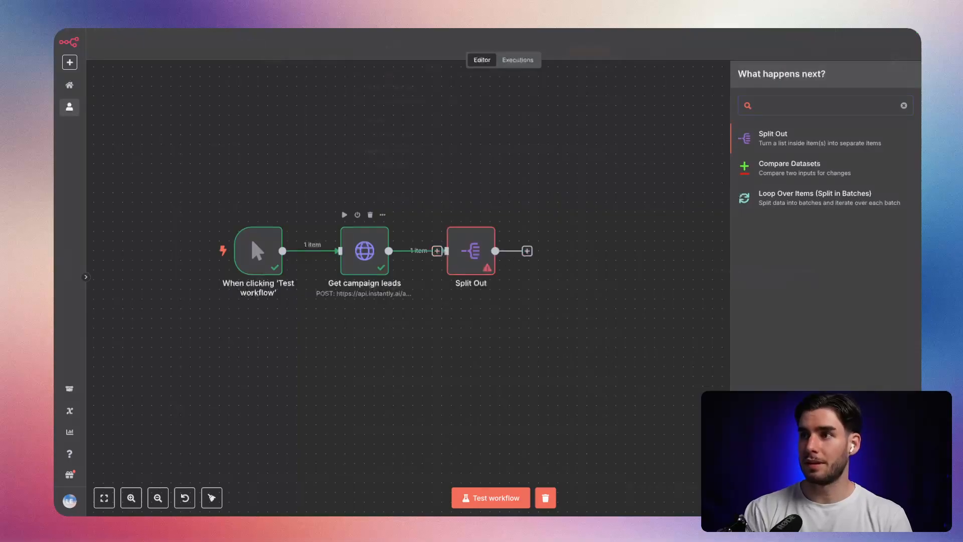
{"action": "key", "text": "Return"}
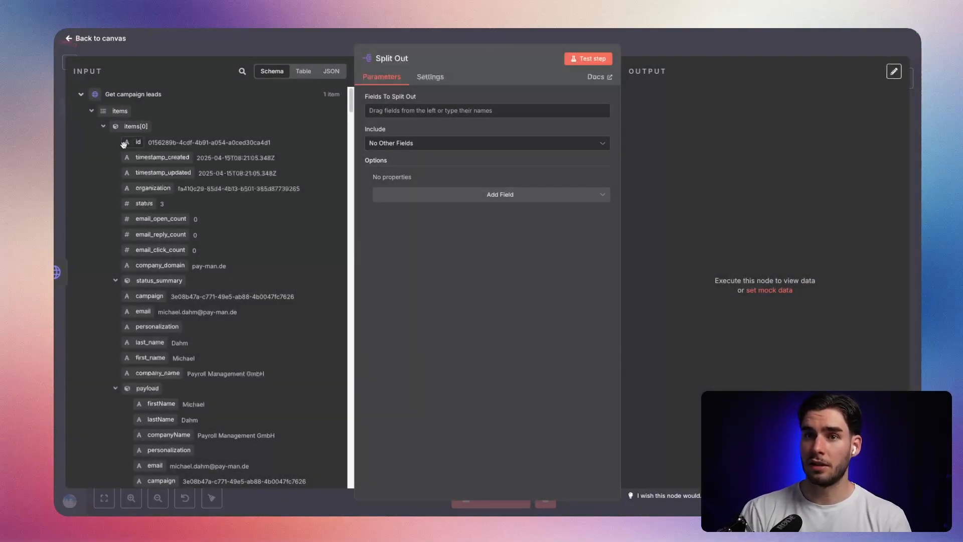
{"action": "left_click_drag", "start_coordinate": [119, 111], "coordinate": [396, 110]}
{"action": "left_click", "coordinate": [610, 62]}
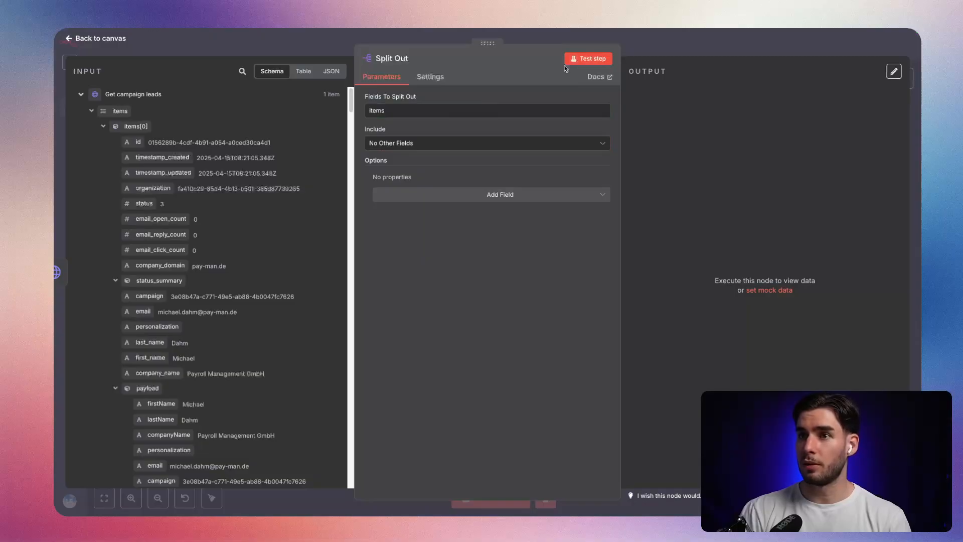
{"action": "key", "text": "Escape"}
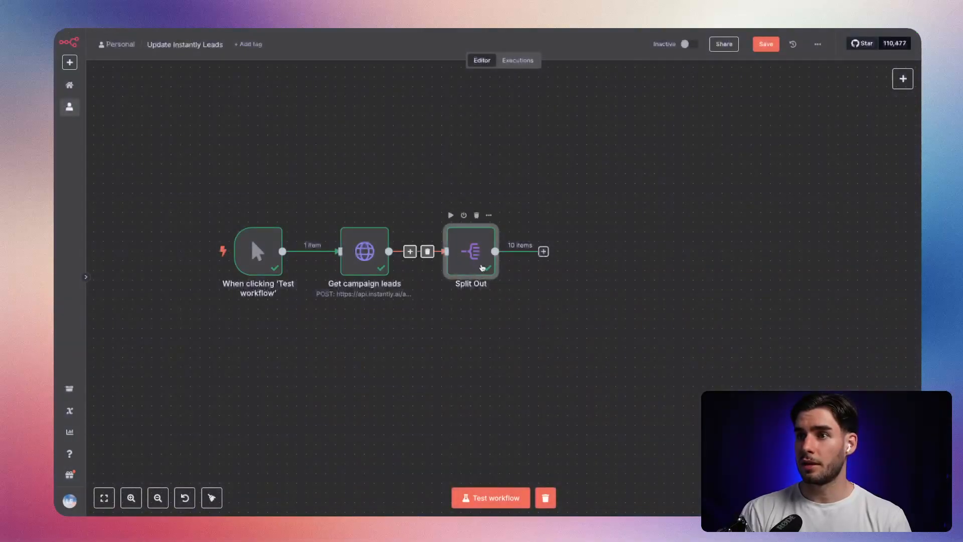
Check the campaign's leads in Instantly and the limit parameter in the List leads documentation.
{"action": "key", "text": "alt+Tab"}
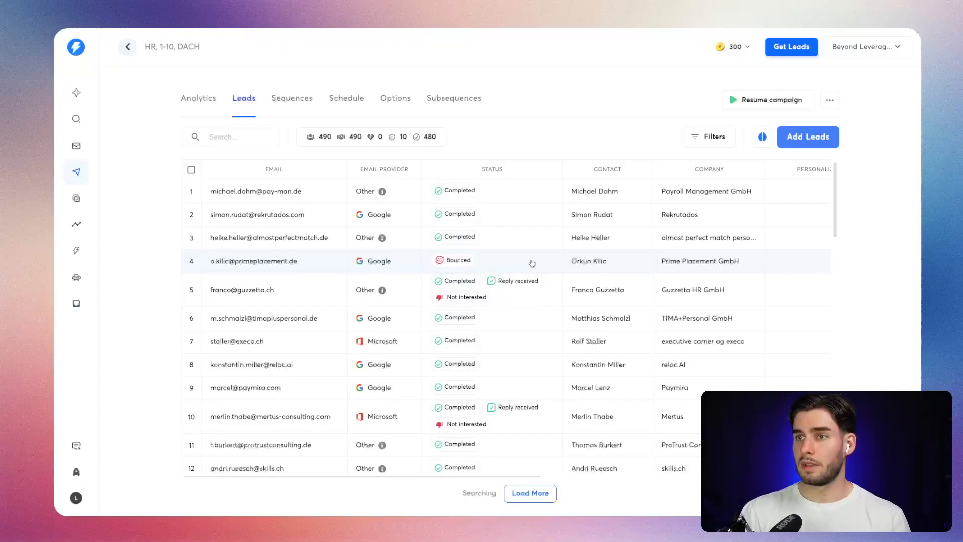
{"action": "key", "text": "alt+Tab"}
{"action": "scroll", "coordinate": [333, 287], "scroll_direction": "down", "scroll_amount": 6}
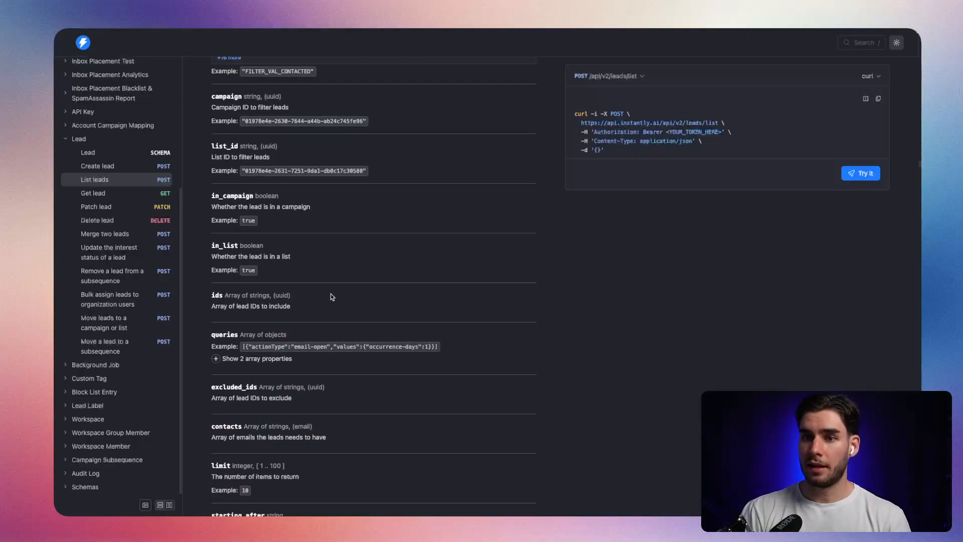
{"action": "double_click", "coordinate": [222, 323]}
{"action": "left_click", "coordinate": [258, 322]}
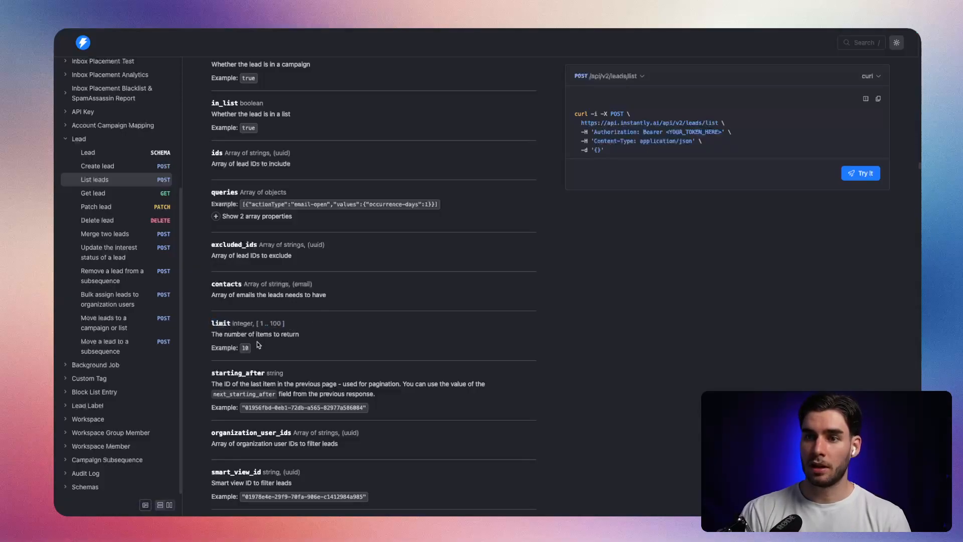
{"action": "key", "text": "ctrl+Tab"}
{"action": "scroll", "coordinate": [504, 311], "scroll_direction": "down", "scroll_amount": 1}
{"action": "key", "text": "ctrl+Tab"}
{"action": "key", "text": "ctrl+Tab"}
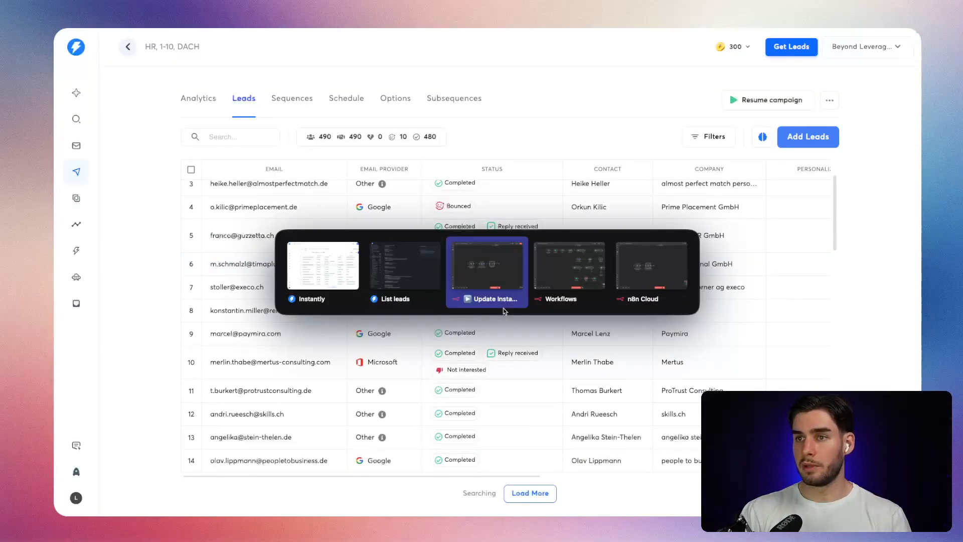
Add a "limit" body parameter with value 100 to the "Get campaign leads" node and retest it.
{"action": "double_click", "coordinate": [365, 250]}
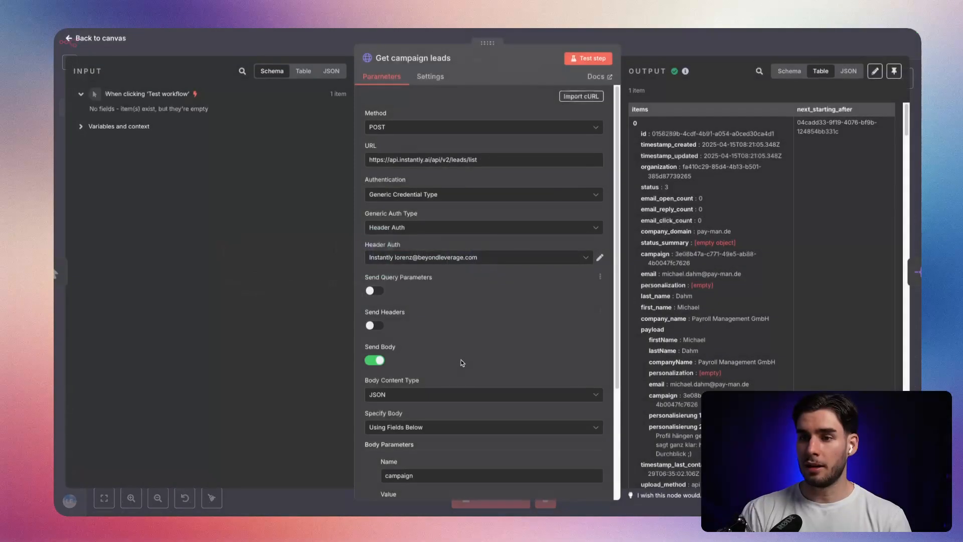
{"action": "left_click", "coordinate": [466, 394]}
{"action": "left_click", "coordinate": [446, 411]}
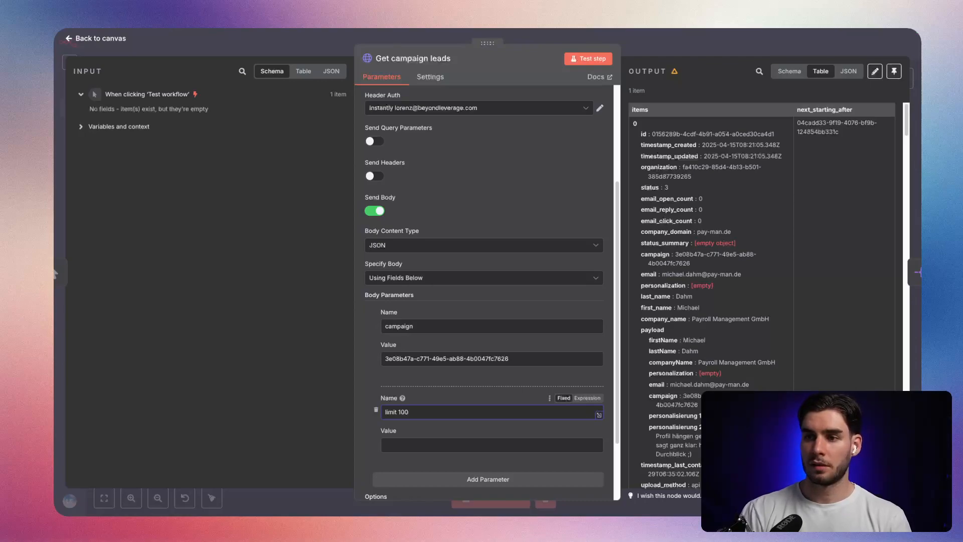
{"action": "left_click", "coordinate": [464, 415]}
{"action": "left_click", "coordinate": [447, 449]}
{"action": "type", "text": "1"}
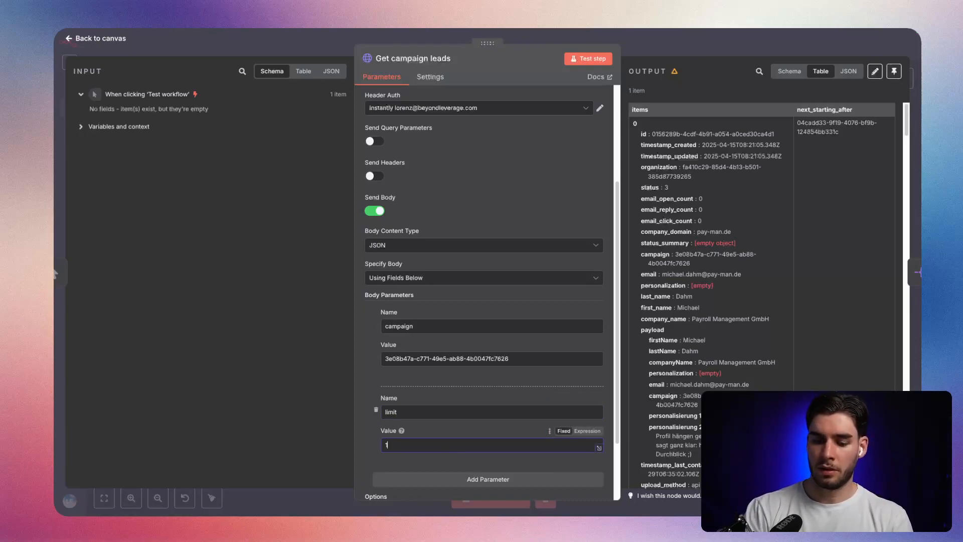
{"action": "type", "text": "00"}
{"action": "left_click", "coordinate": [589, 58]}
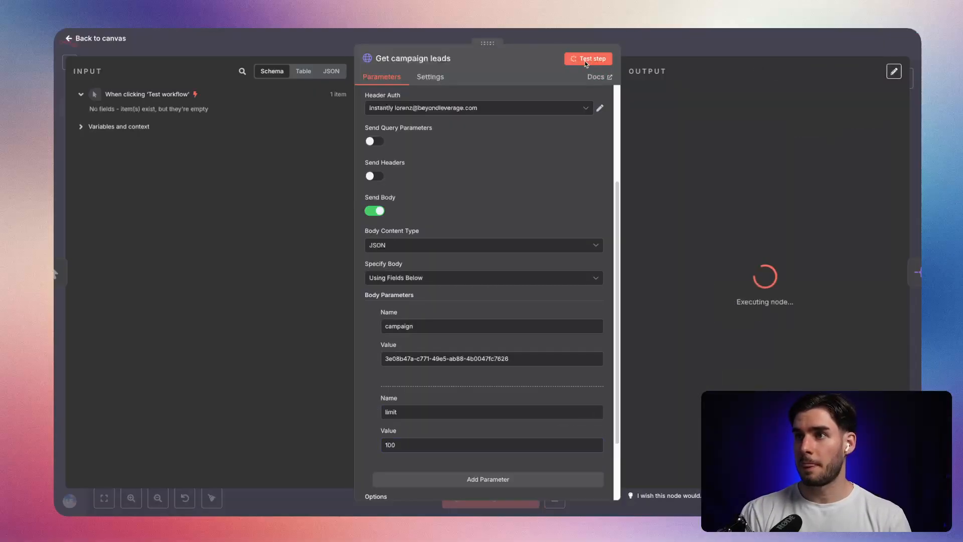
{"action": "left_click", "coordinate": [675, 47]}
Retest the Split Out node and save the workflow with "Get campaign leads" nudged slightly closer to it.
{"action": "left_click", "coordinate": [459, 235]}
{"action": "double_click", "coordinate": [459, 234]}
{"action": "left_click", "coordinate": [589, 59]}
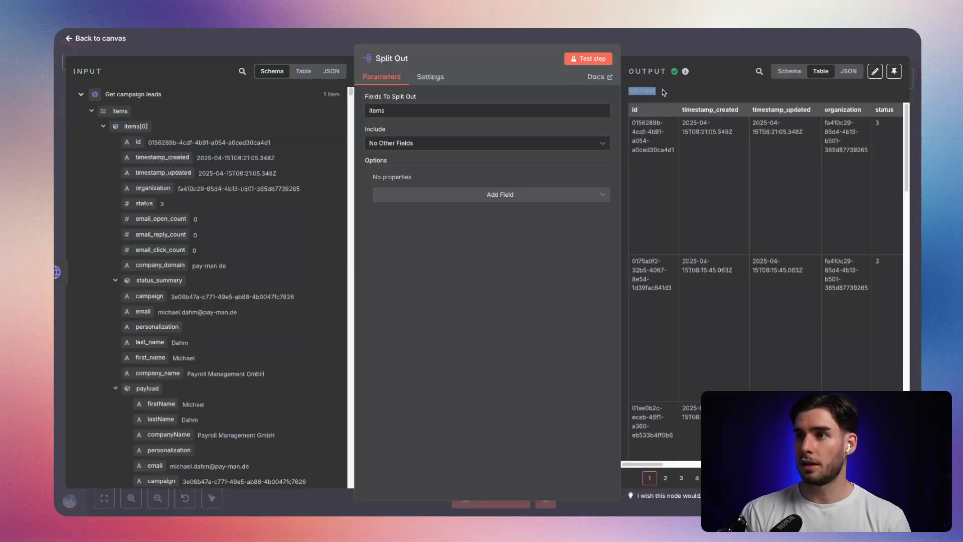
{"action": "left_click", "coordinate": [669, 44]}
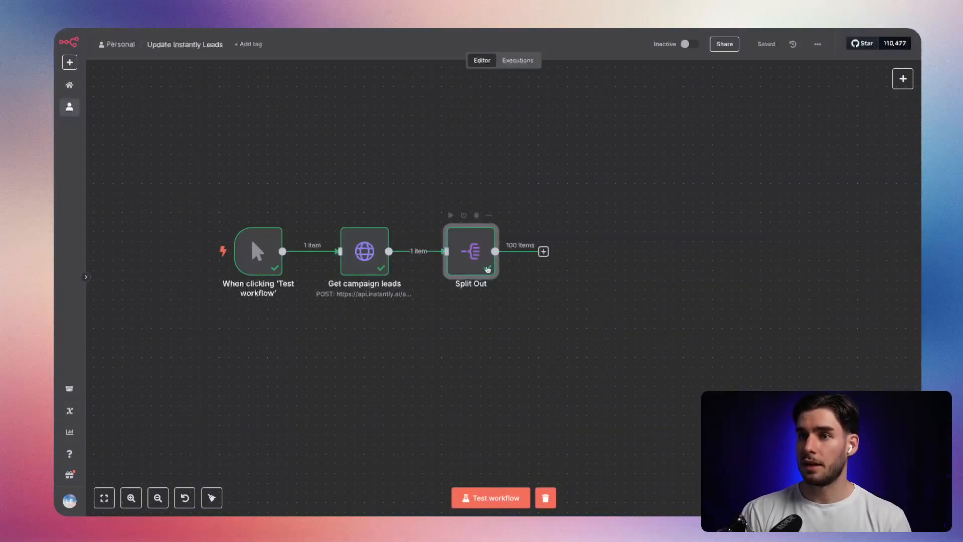
{"action": "left_click_drag", "start_coordinate": [364, 253], "coordinate": [374, 254]}
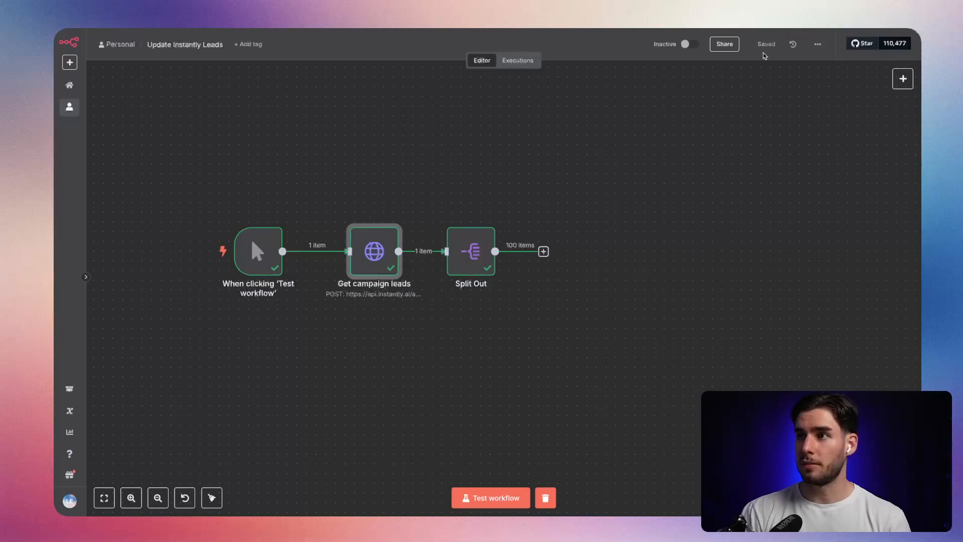
Check the total lead count of the HR, 1-10, DACH campaign in Instantly.
{"action": "key", "text": "alt+Tab"}
{"action": "key", "text": "alt+Tab"}
{"action": "key", "text": "alt+Tab"}
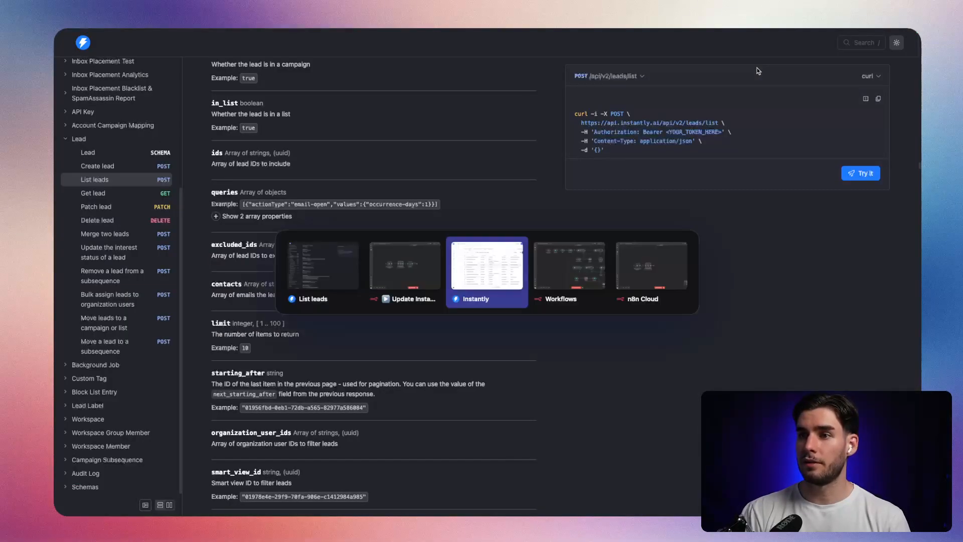
{"action": "double_click", "coordinate": [324, 136]}
{"action": "left_click", "coordinate": [520, 85]}
Read the starting_after pagination parameter and its example value in the List leads documentation.
{"action": "key", "text": "alt+Tab"}
{"action": "key", "text": "alt+Tab"}
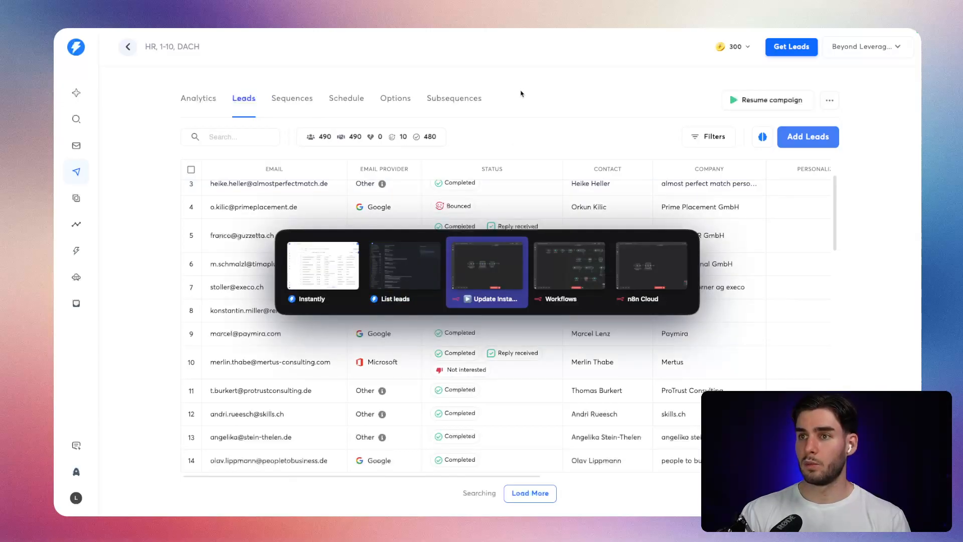
{"action": "key", "text": "alt+Tab"}
{"action": "key", "text": "alt+Tab"}
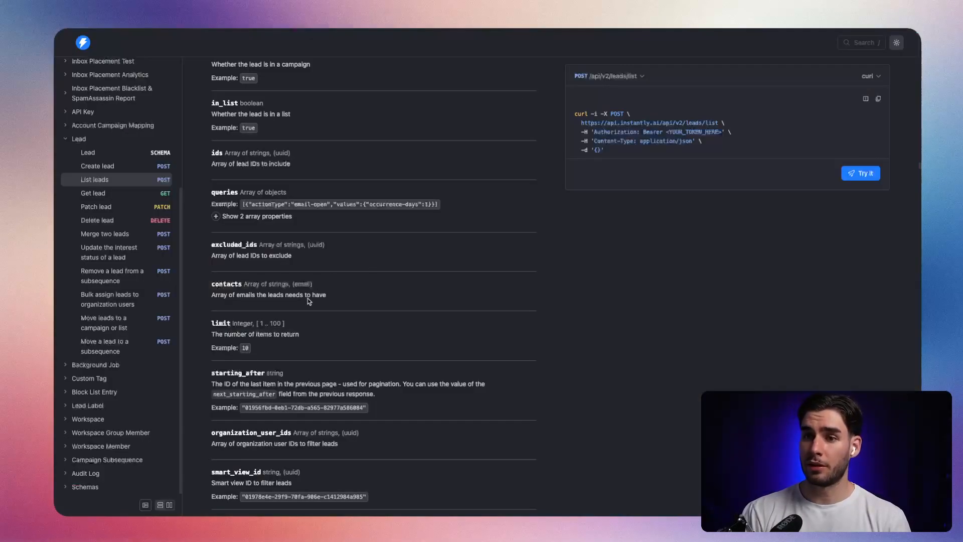
{"action": "scroll", "coordinate": [331, 327], "scroll_direction": "down", "scroll_amount": 1}
{"action": "scroll", "coordinate": [324, 331], "scroll_direction": "down", "scroll_amount": 1}
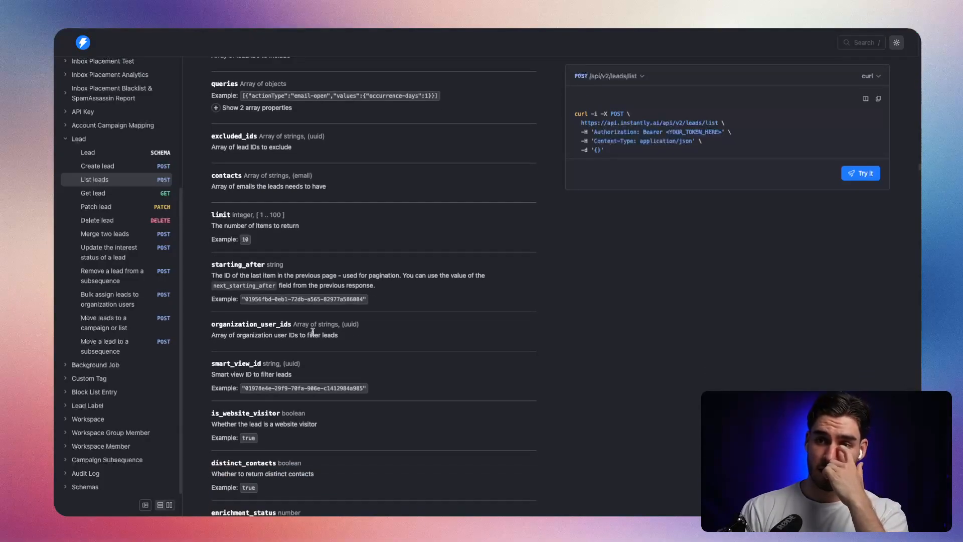
{"action": "left_click_drag", "start_coordinate": [213, 264], "coordinate": [259, 263]}
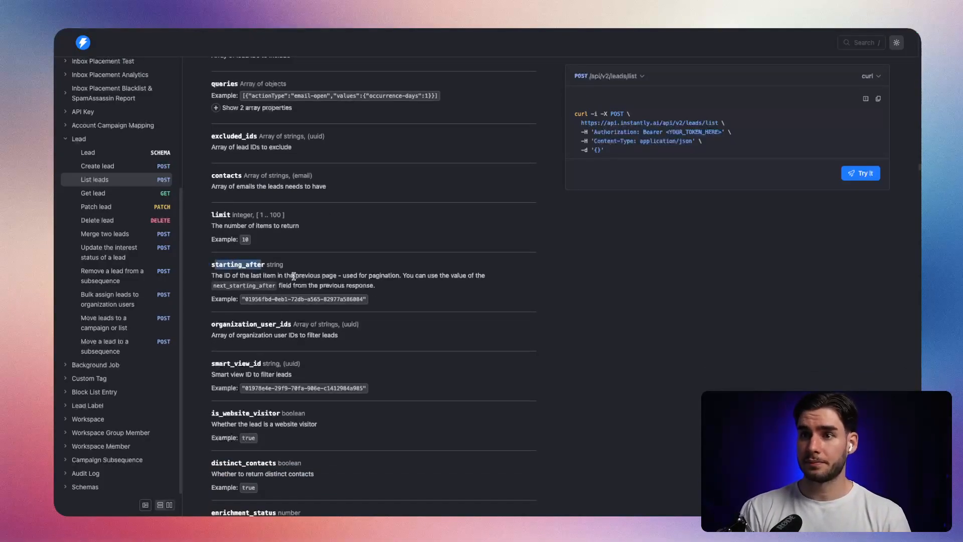
{"action": "left_click_drag", "start_coordinate": [244, 299], "coordinate": [358, 301]}
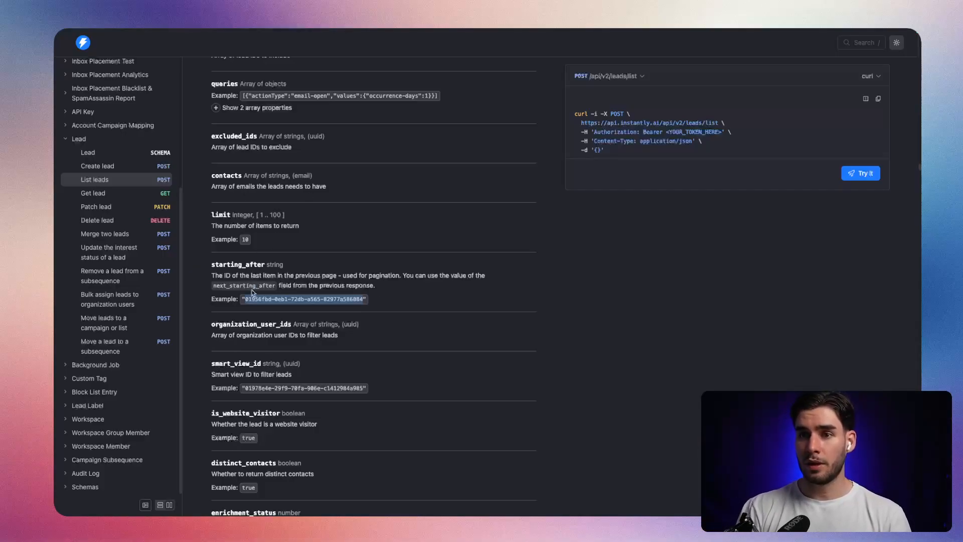
In the n8n workflow, examine the last lead's ID on the final page of the Split Out node's output.
{"action": "key", "text": "alt+Tab"}
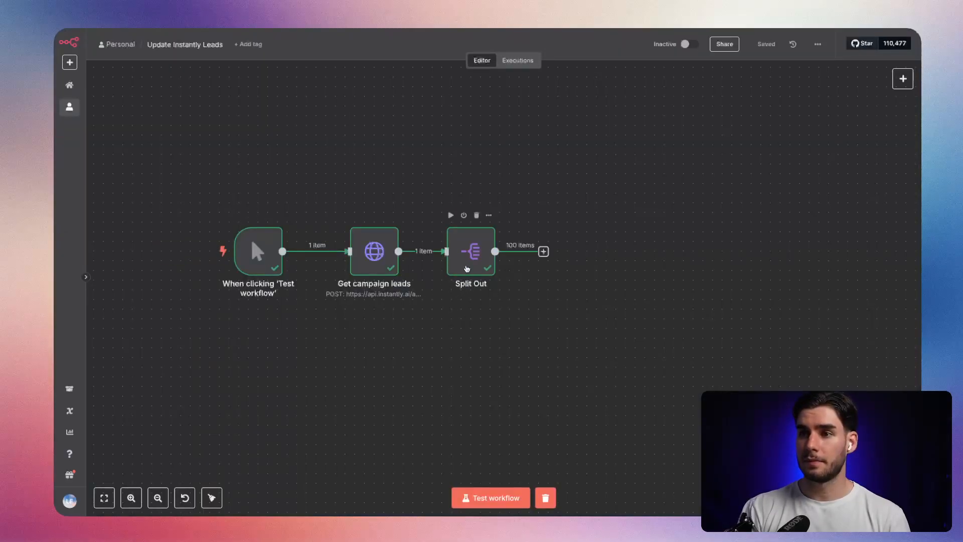
{"action": "double_click", "coordinate": [374, 251]}
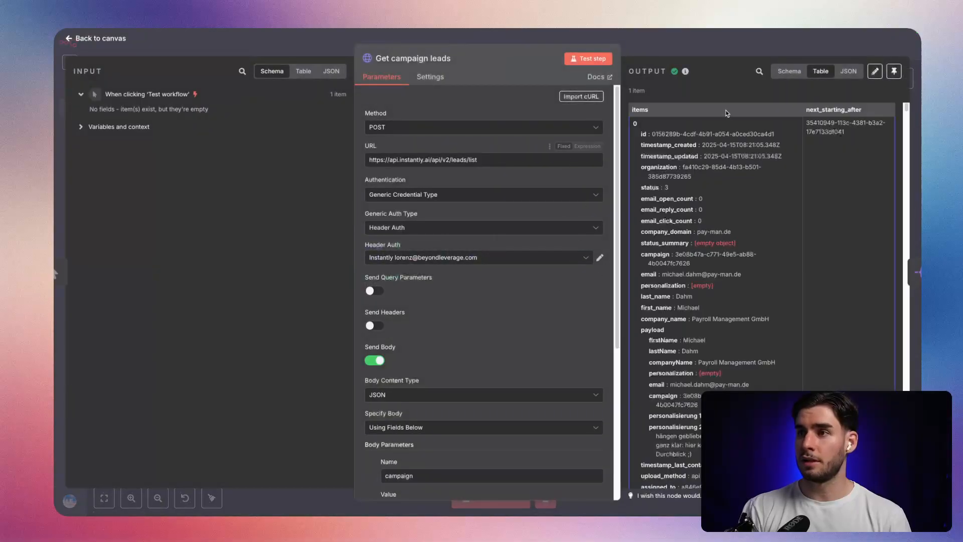
{"action": "left_click", "coordinate": [915, 273]}
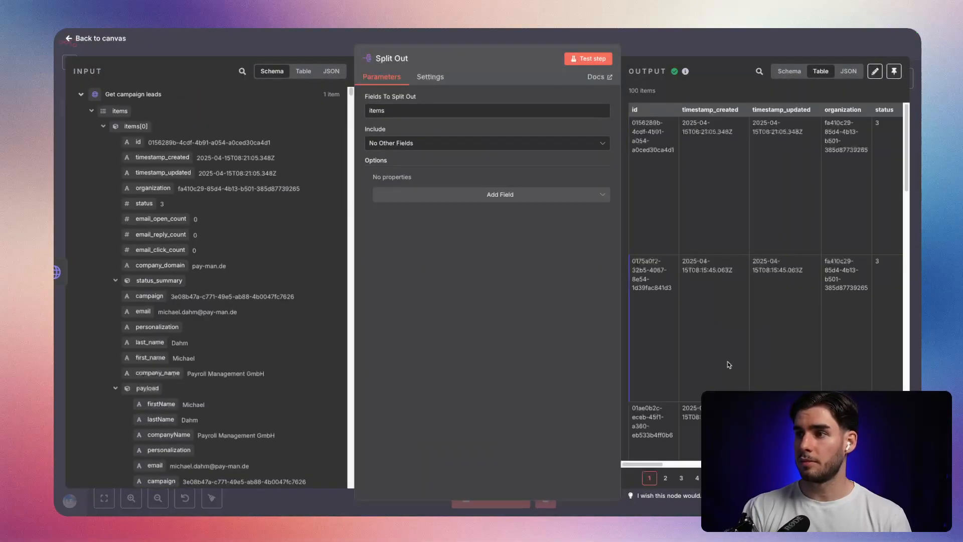
{"action": "left_click", "coordinate": [729, 478]}
{"action": "scroll", "coordinate": [855, 326], "scroll_direction": "down", "scroll_amount": 5}
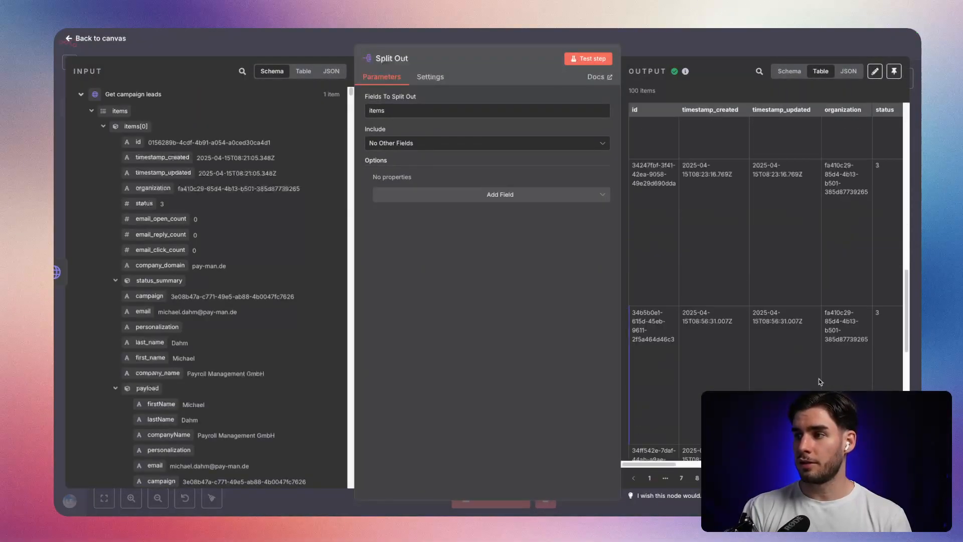
{"action": "scroll", "coordinate": [761, 337], "scroll_direction": "right", "scroll_amount": 10}
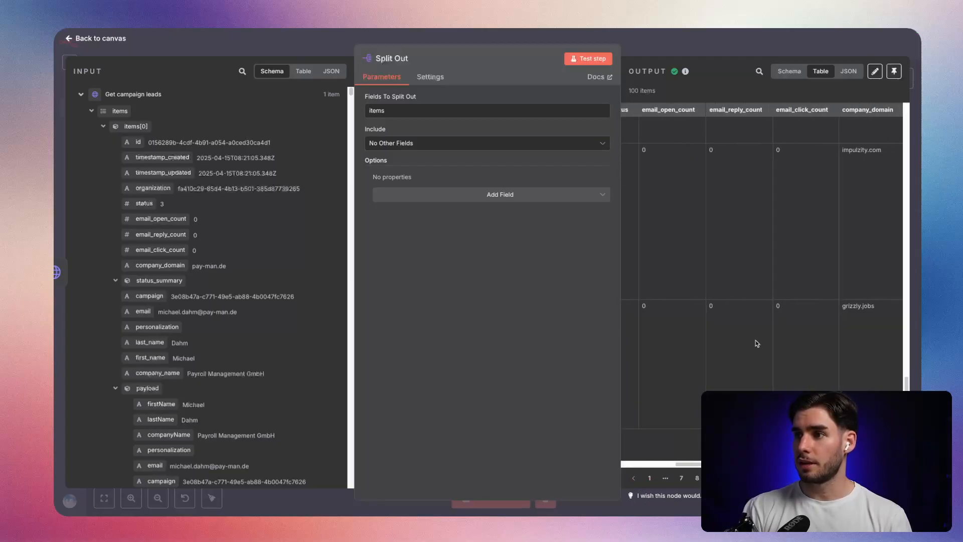
{"action": "scroll", "coordinate": [756, 344], "scroll_direction": "right", "scroll_amount": 3}
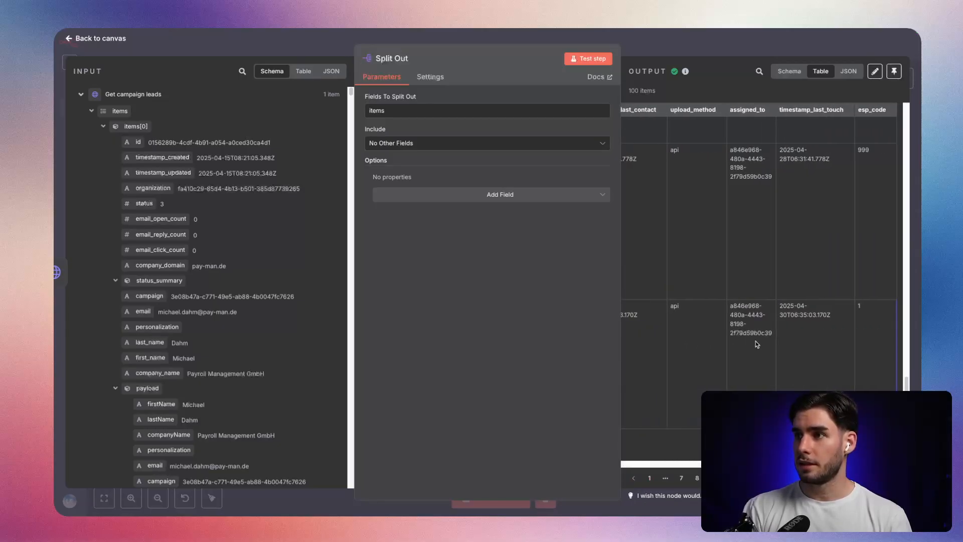
{"action": "scroll", "coordinate": [757, 345], "scroll_direction": "right", "scroll_amount": 10}
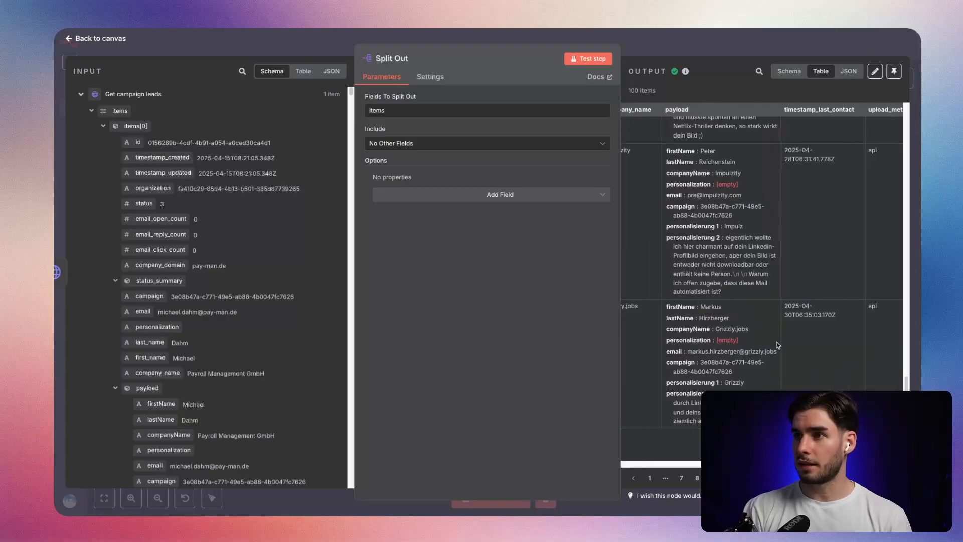
{"action": "scroll", "coordinate": [778, 345], "scroll_direction": "left", "scroll_amount": 2}
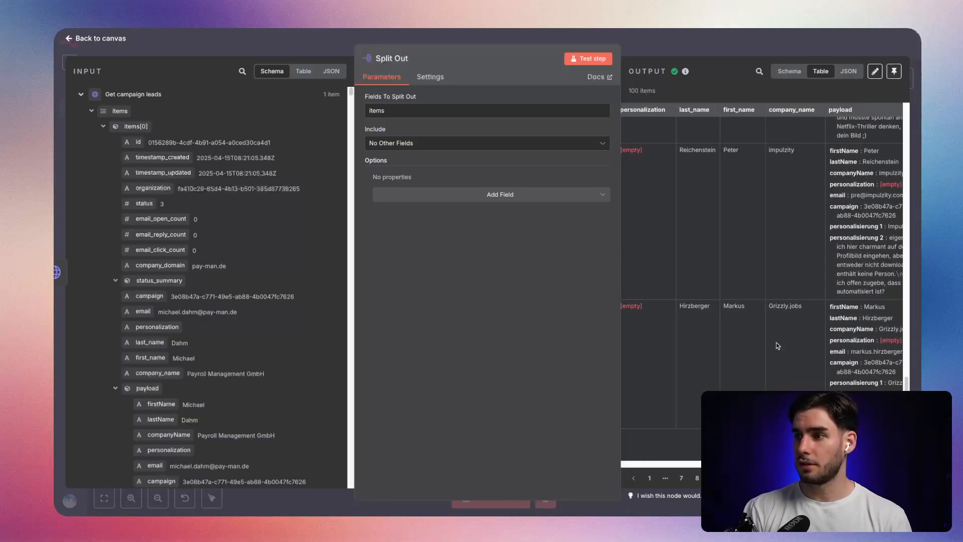
{"action": "scroll", "coordinate": [778, 346], "scroll_direction": "left", "scroll_amount": 10}
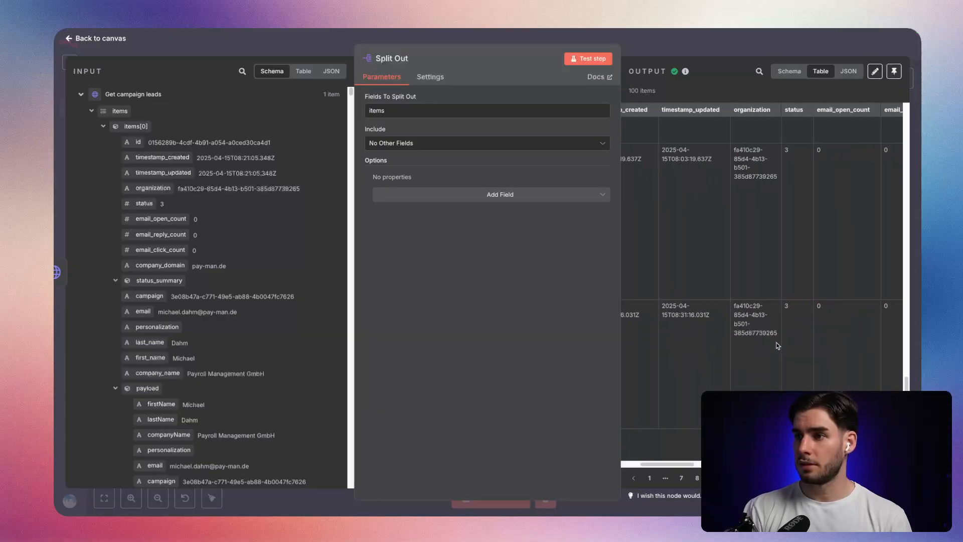
{"action": "scroll", "coordinate": [778, 345], "scroll_direction": "left", "scroll_amount": 3}
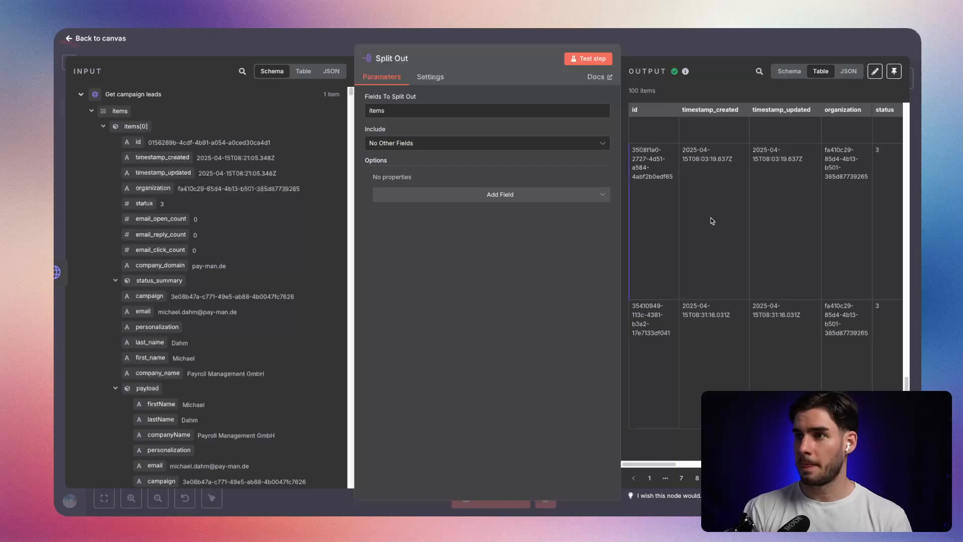
{"action": "left_click", "coordinate": [661, 48]}
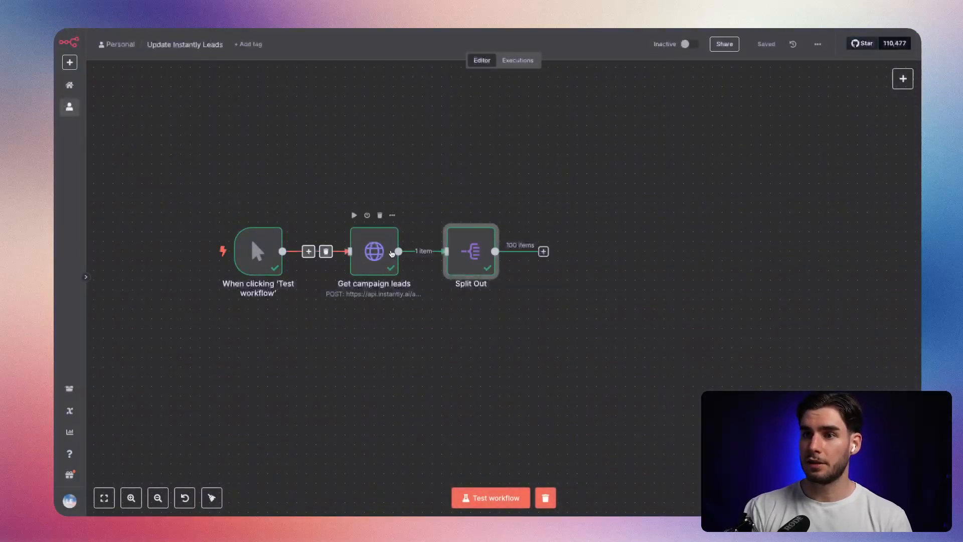
Examine the next_starting_after value in the output of the "Get campaign leads" node.
{"action": "double_click", "coordinate": [392, 254]}
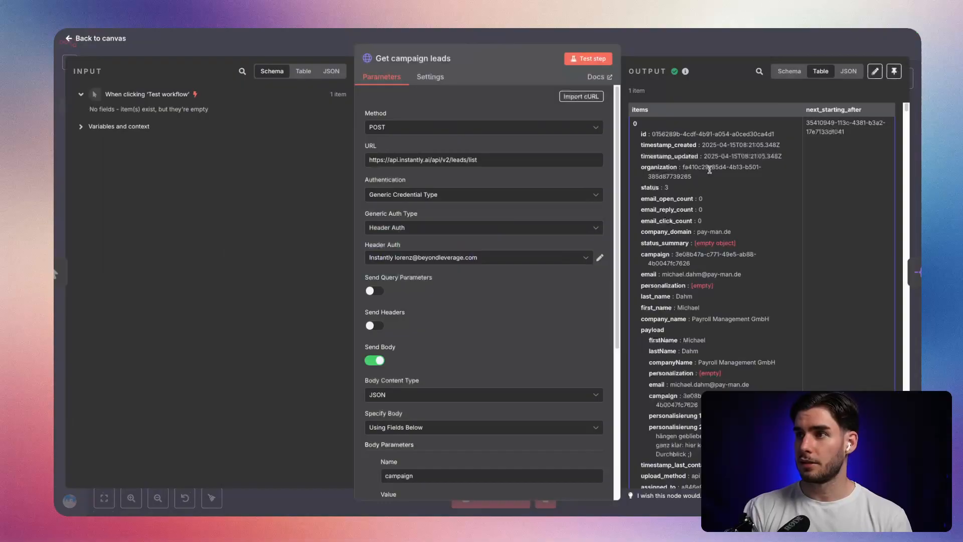
{"action": "left_click_drag", "start_coordinate": [847, 132], "coordinate": [804, 125]}
{"action": "left_click", "coordinate": [814, 125]}
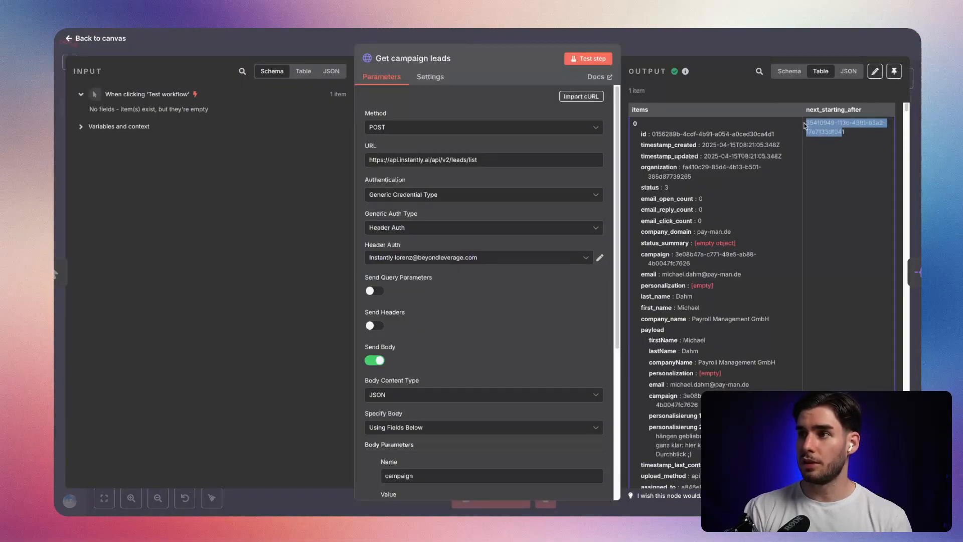
Add a body parameter named "starting_after", copied from the API documentation, to "Get campaign leads" with an empty value, and save the workflow.
{"action": "scroll", "coordinate": [483, 354], "scroll_direction": "down", "scroll_amount": 5}
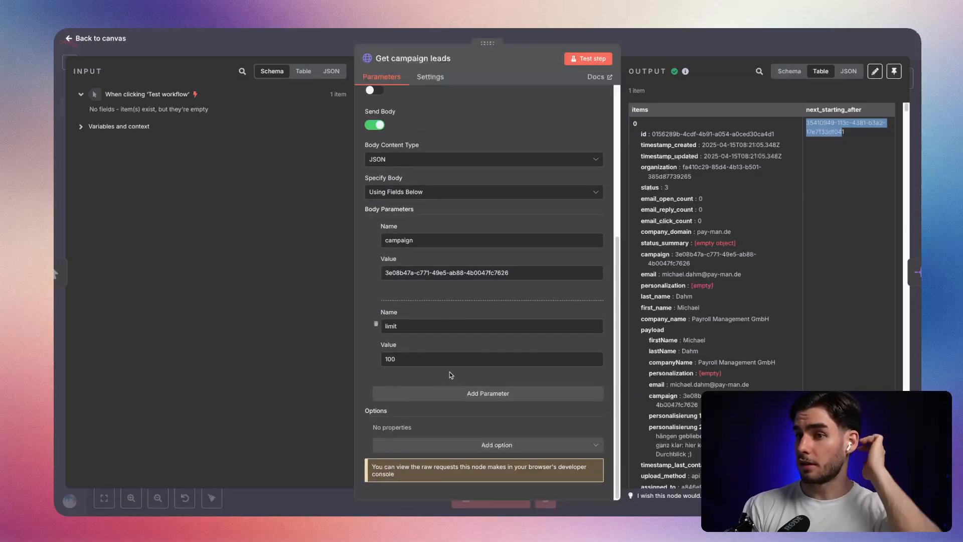
{"action": "left_click", "coordinate": [454, 393]}
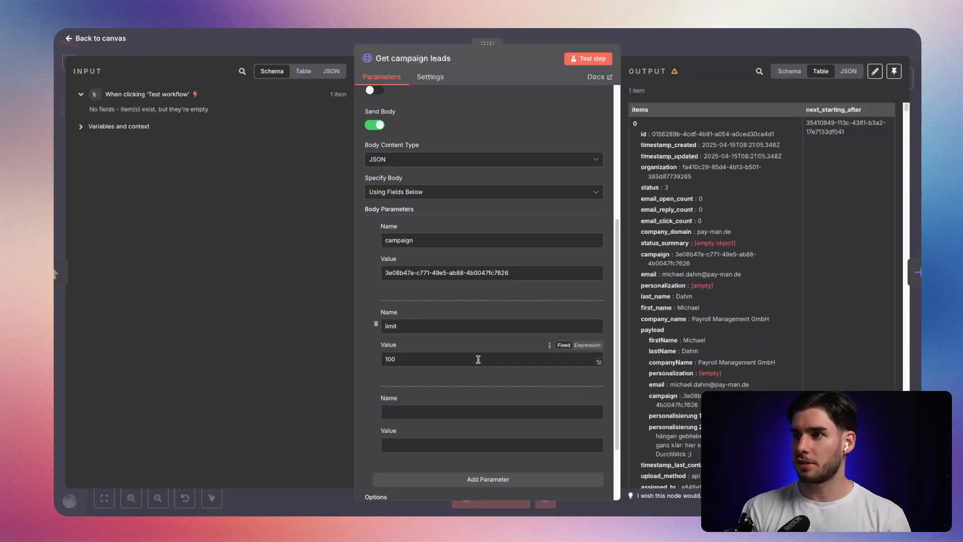
{"action": "left_click", "coordinate": [434, 412]}
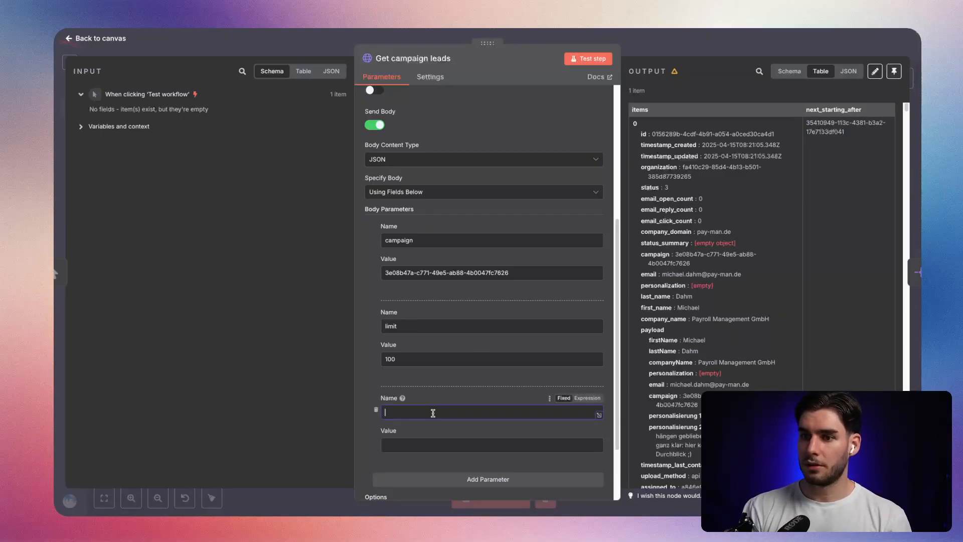
{"action": "key", "text": "ctrl+Tab"}
{"action": "double_click", "coordinate": [238, 265]}
{"action": "key", "text": "ctrl+c"}
{"action": "key", "text": "ctrl+Tab"}
{"action": "key", "text": "ctrl+v"}
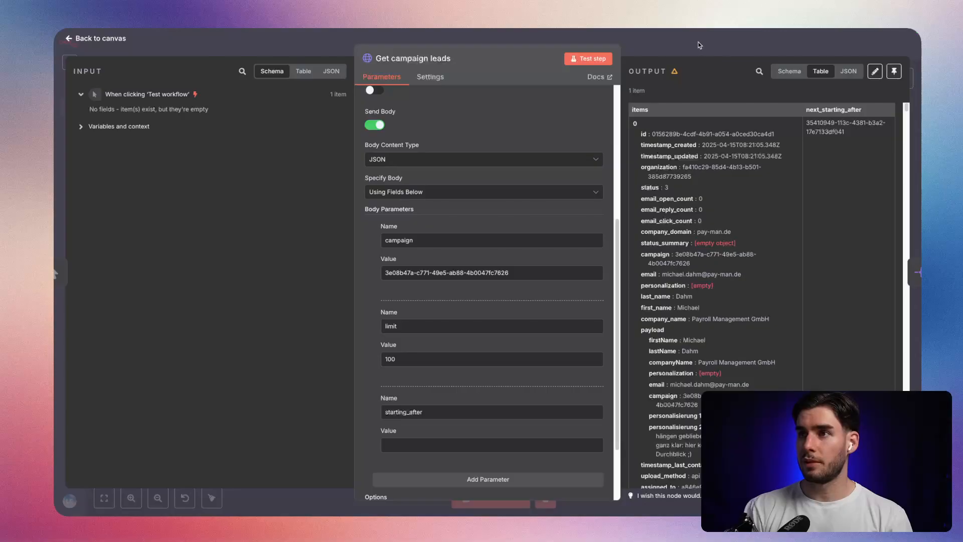
{"action": "key", "text": "Escape"}
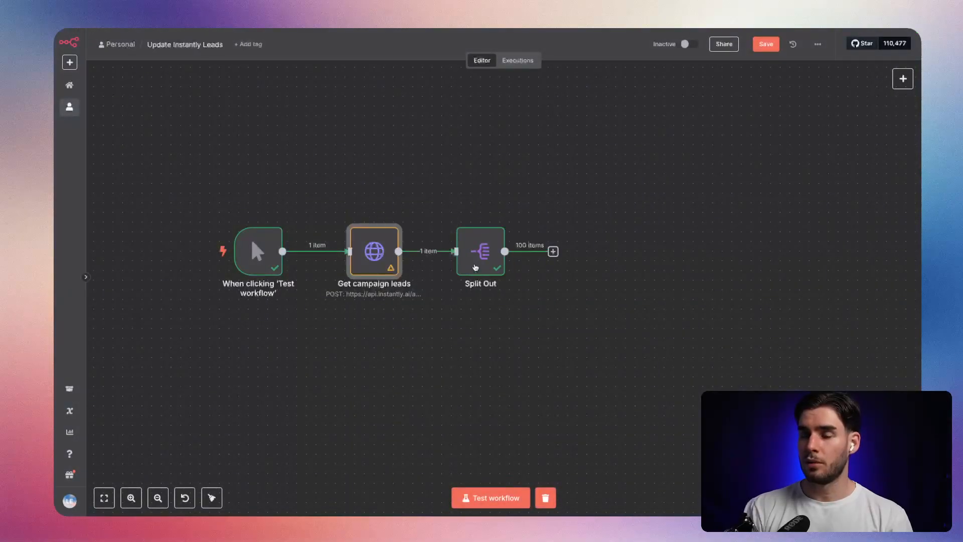
{"action": "left_click", "coordinate": [768, 47]}
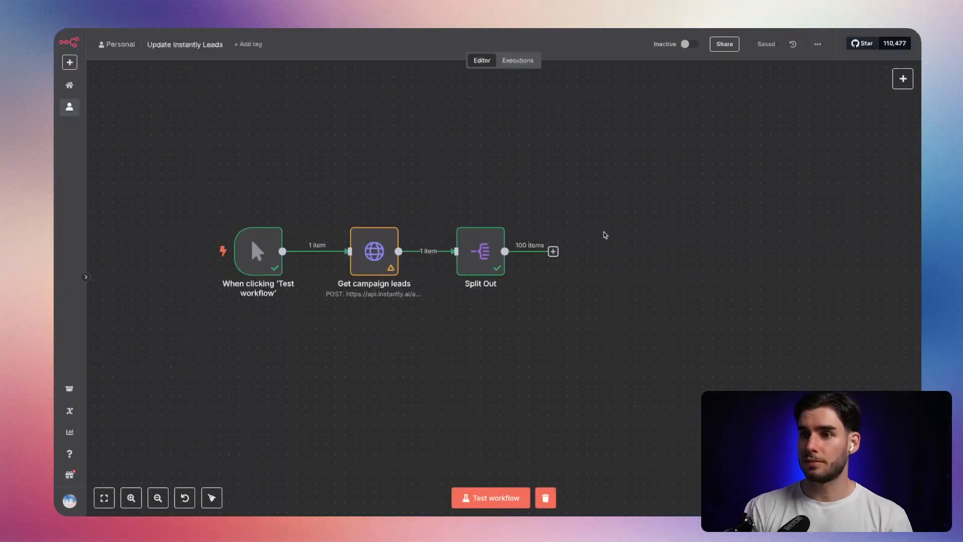
Move the trigger node farther away from "Get campaign leads", shift Split Out slightly outward, and save the workflow.
{"action": "scroll", "coordinate": [412, 308], "scroll_direction": "left", "scroll_amount": 1}
{"action": "left_click_drag", "start_coordinate": [266, 248], "coordinate": [218, 248]}
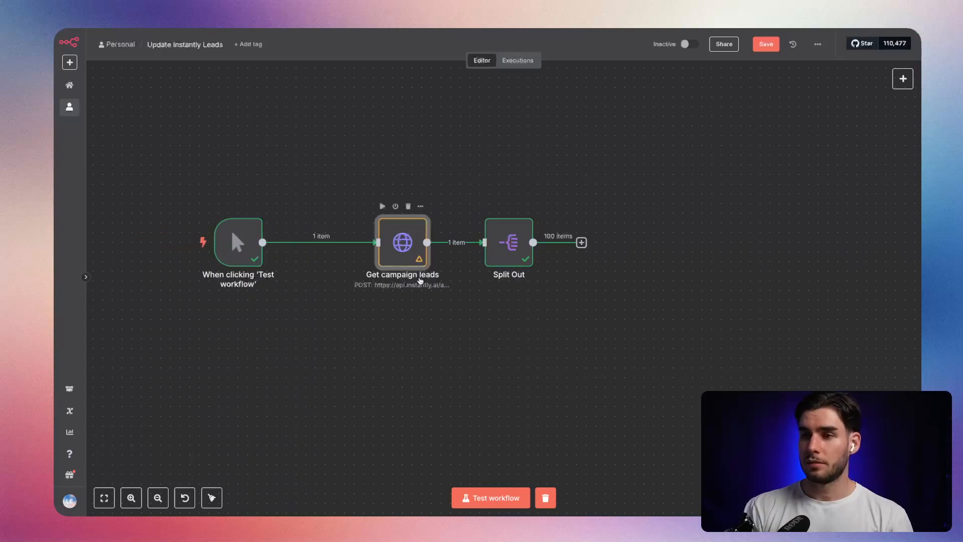
{"action": "left_click_drag", "start_coordinate": [518, 260], "coordinate": [527, 259]}
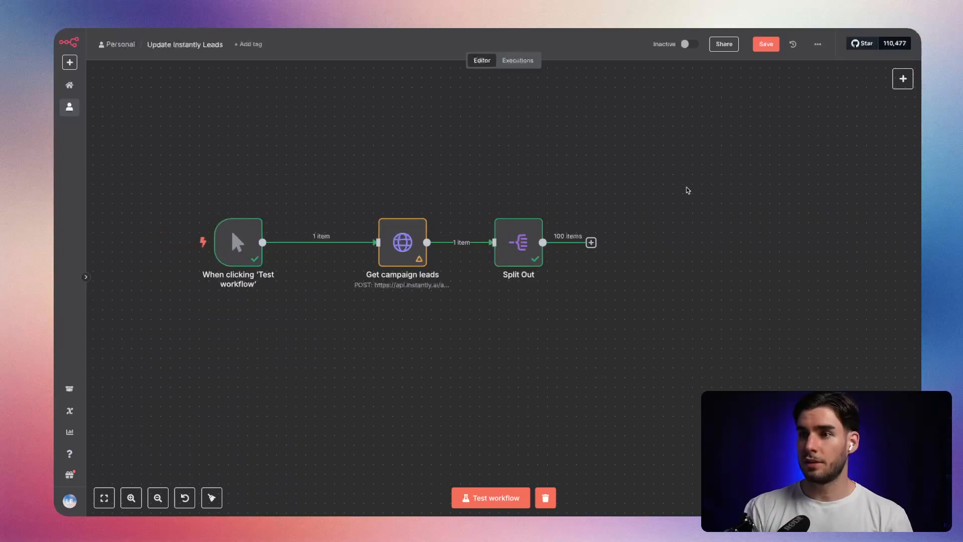
{"action": "left_click", "coordinate": [766, 49]}
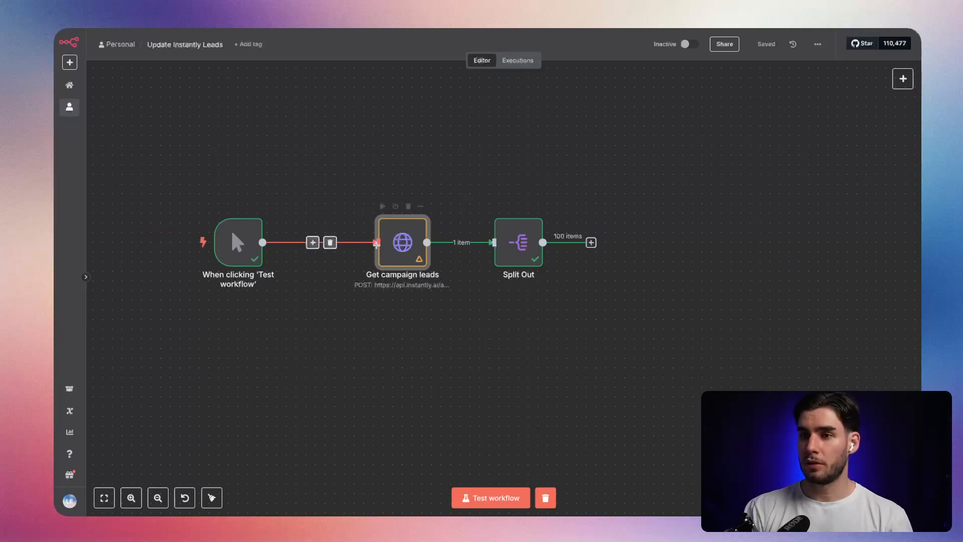
Make room after "Get campaign leads" by moving it toward the trigger and Split Out farther away, and delete the connection between them.
{"action": "left_click_drag", "start_coordinate": [377, 244], "coordinate": [338, 245]}
{"action": "left_click_drag", "start_coordinate": [519, 245], "coordinate": [586, 245]}
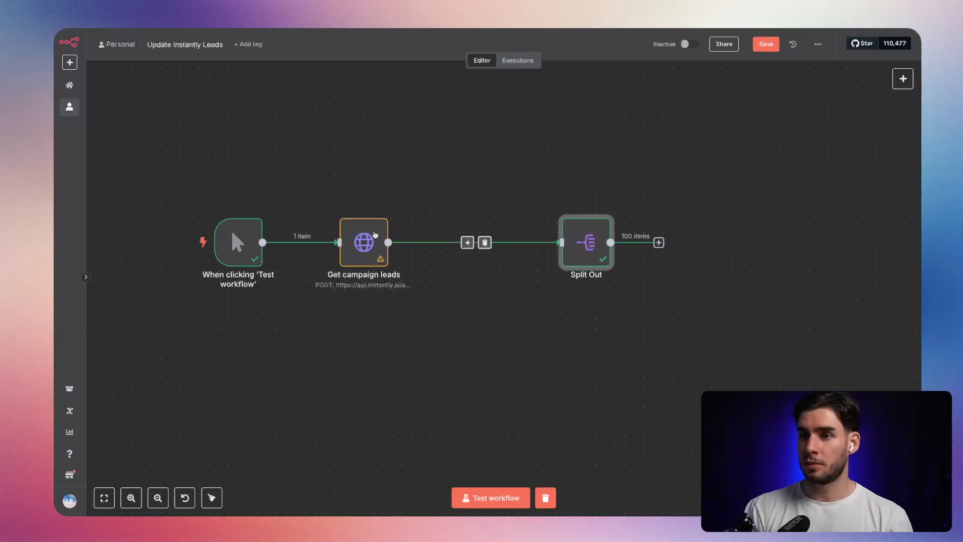
{"action": "left_click", "coordinate": [425, 272]}
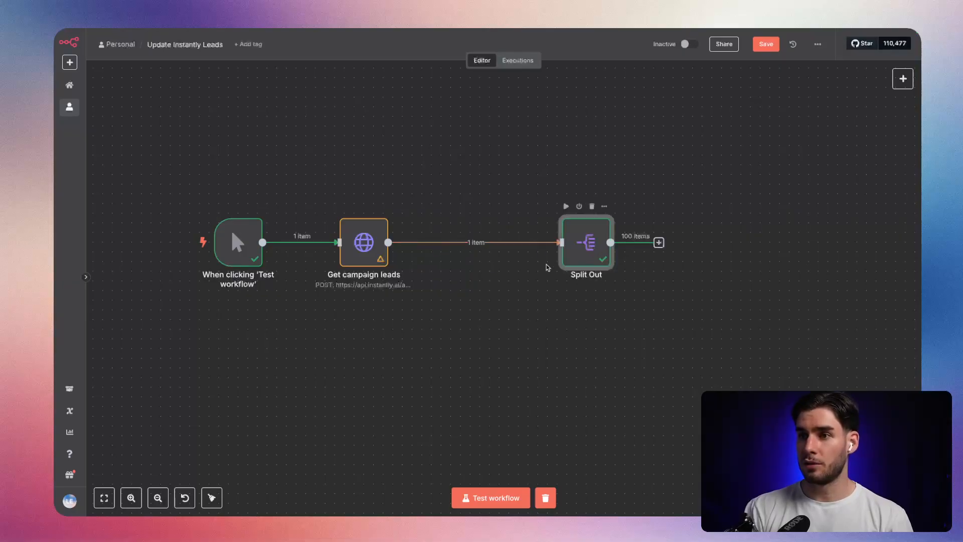
{"action": "left_click", "coordinate": [489, 250]}
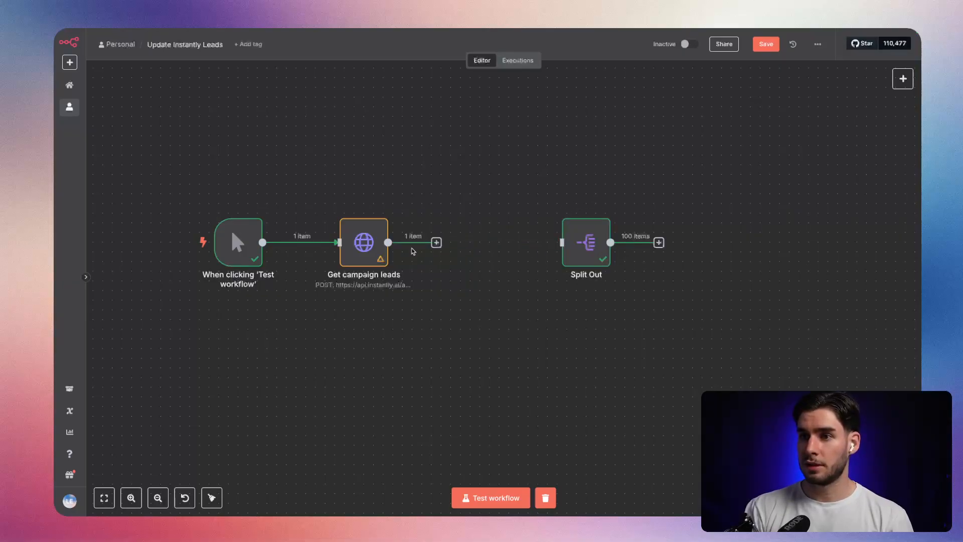
Add an If node after "Get campaign leads" and rename it "If leads found".
{"action": "left_click", "coordinate": [437, 243]}
{"action": "left_click", "coordinate": [443, 288]}
{"action": "left_click", "coordinate": [436, 242]}
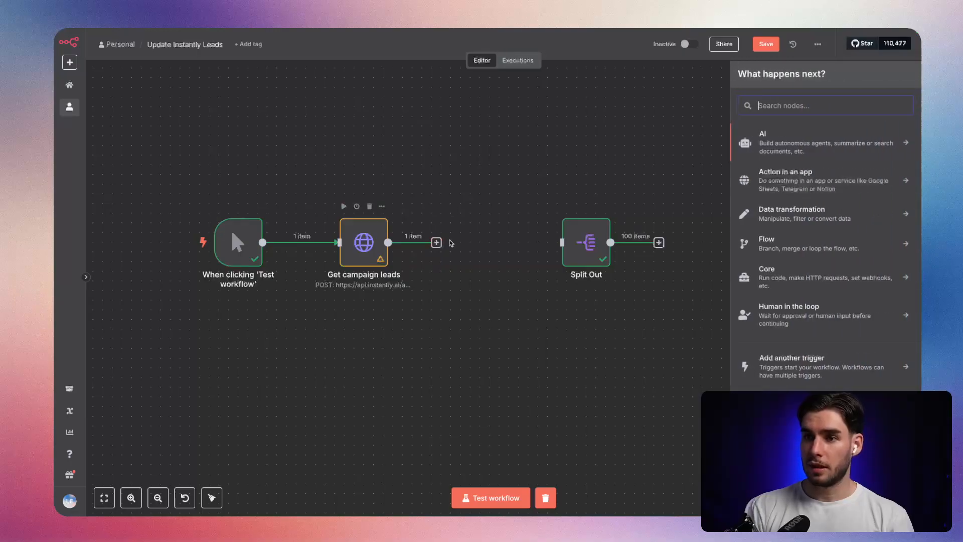
{"action": "type", "text": "if"}
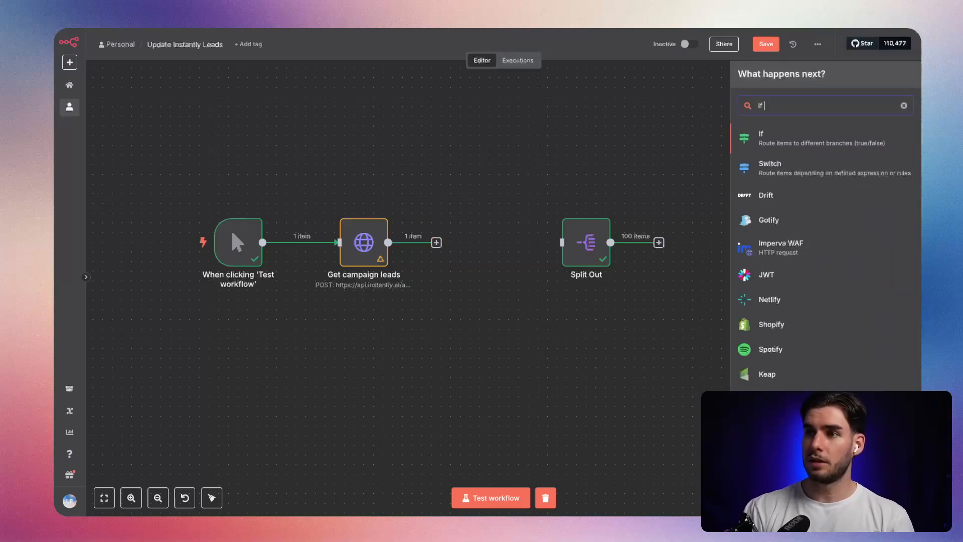
{"action": "left_click", "coordinate": [815, 136]}
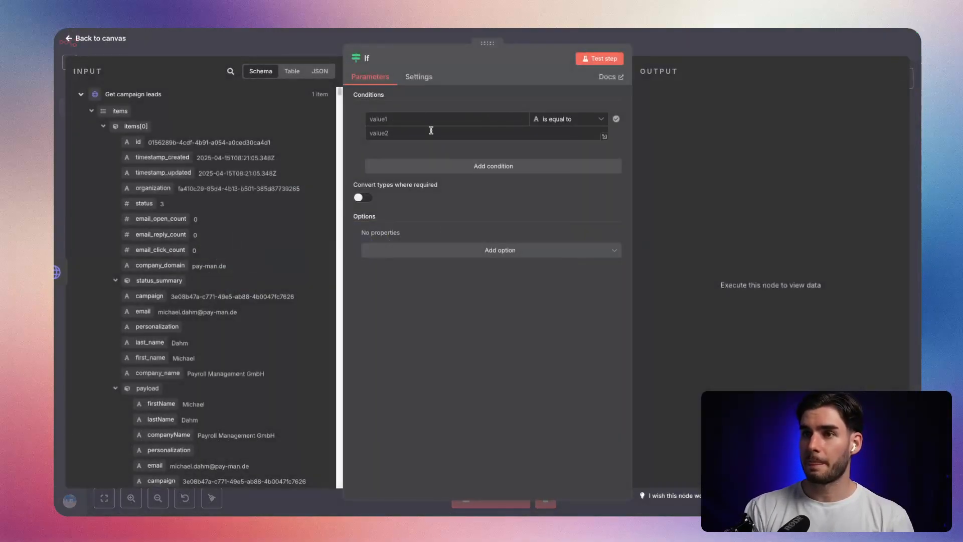
{"action": "left_click", "coordinate": [369, 58]}
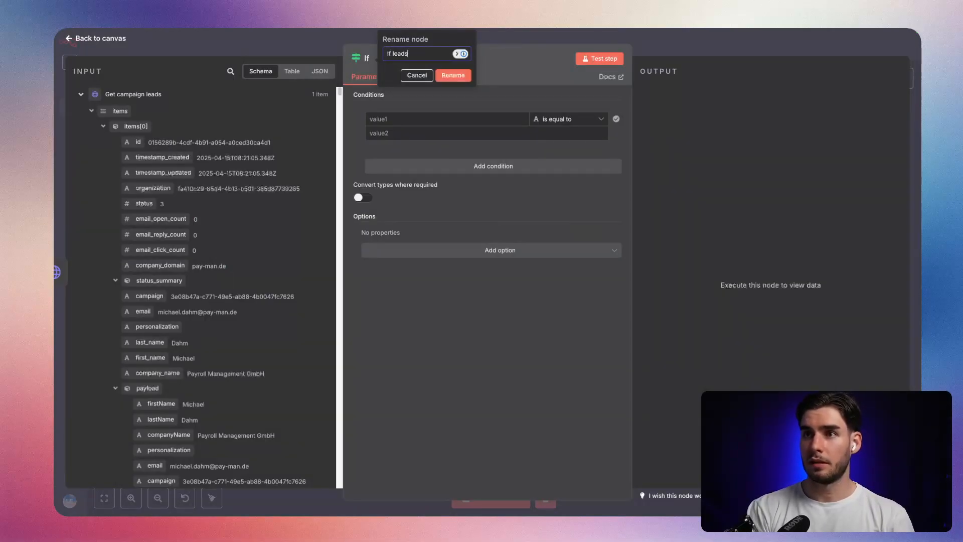
{"action": "key", "text": "Return"}
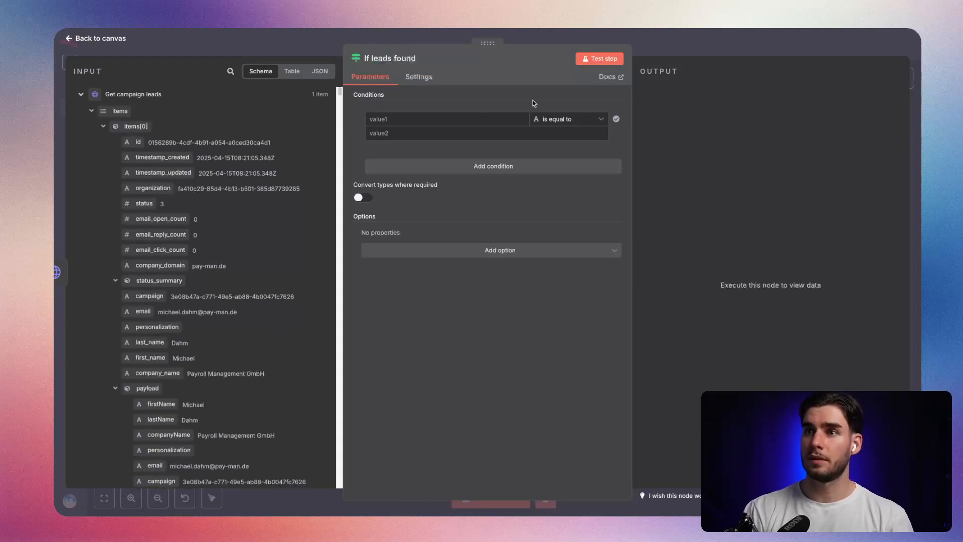
Set the "If leads found" condition to check that the array {{ $json.items }} has a length greater than 0.
{"action": "left_click", "coordinate": [446, 120]}
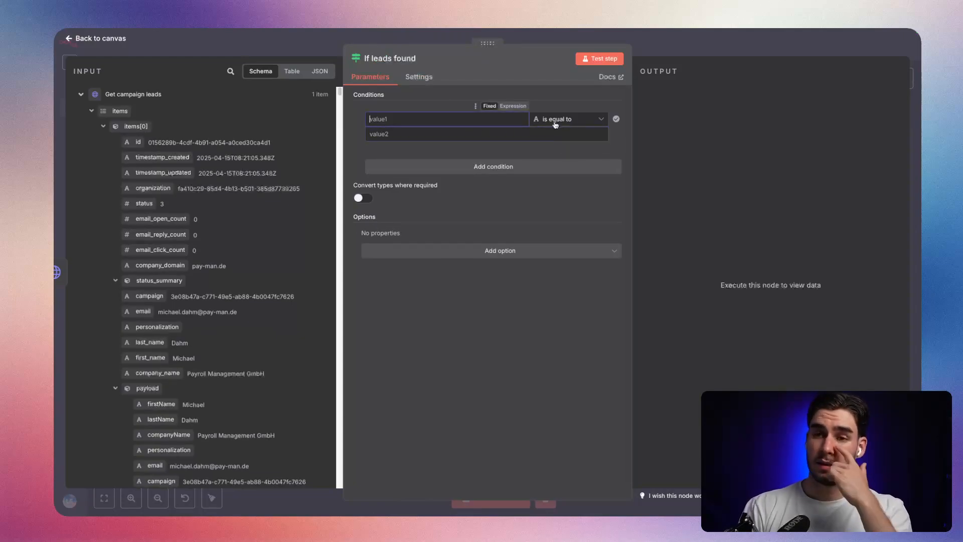
{"action": "left_click_drag", "start_coordinate": [120, 111], "coordinate": [451, 119]}
{"action": "left_click", "coordinate": [570, 119]}
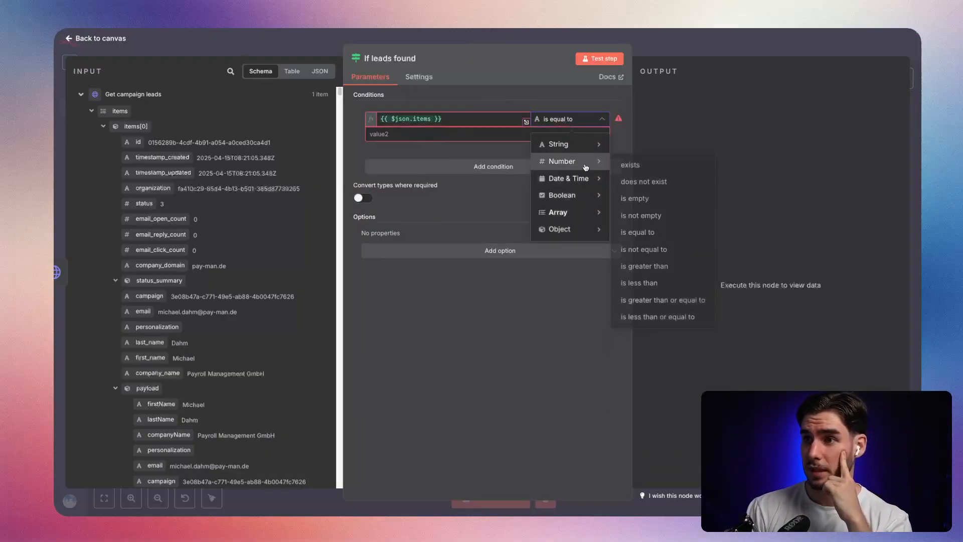
{"action": "mouse_move", "coordinate": [580, 210]}
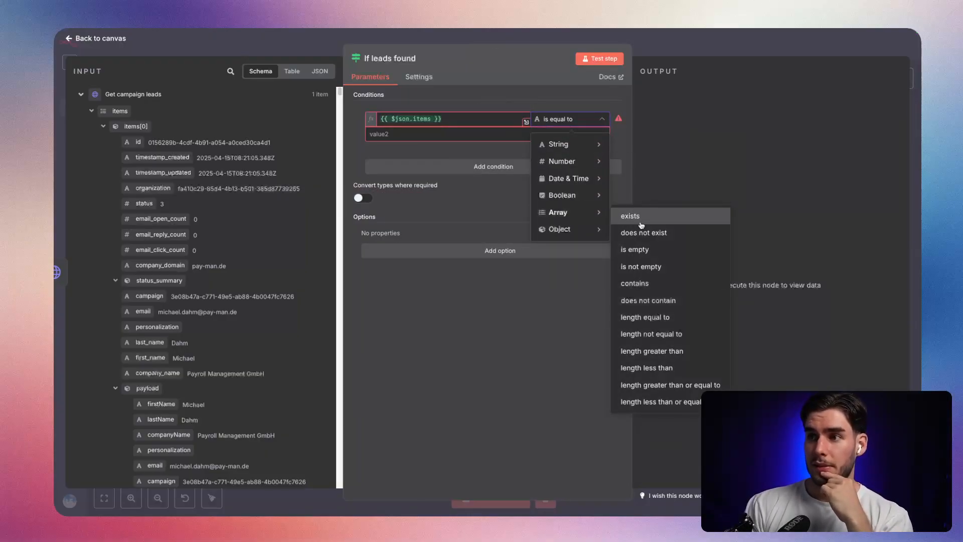
{"action": "left_click", "coordinate": [657, 351]}
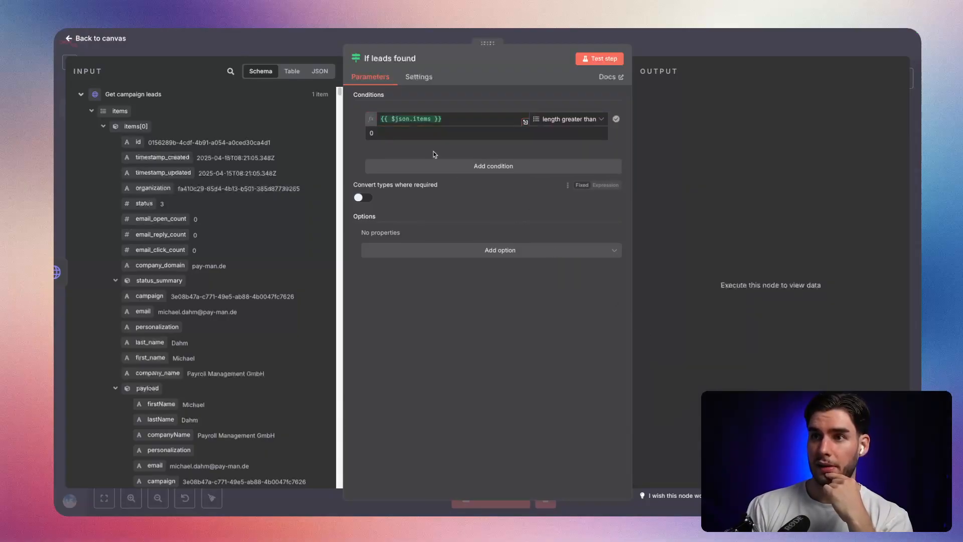
{"action": "left_click", "coordinate": [512, 40]}
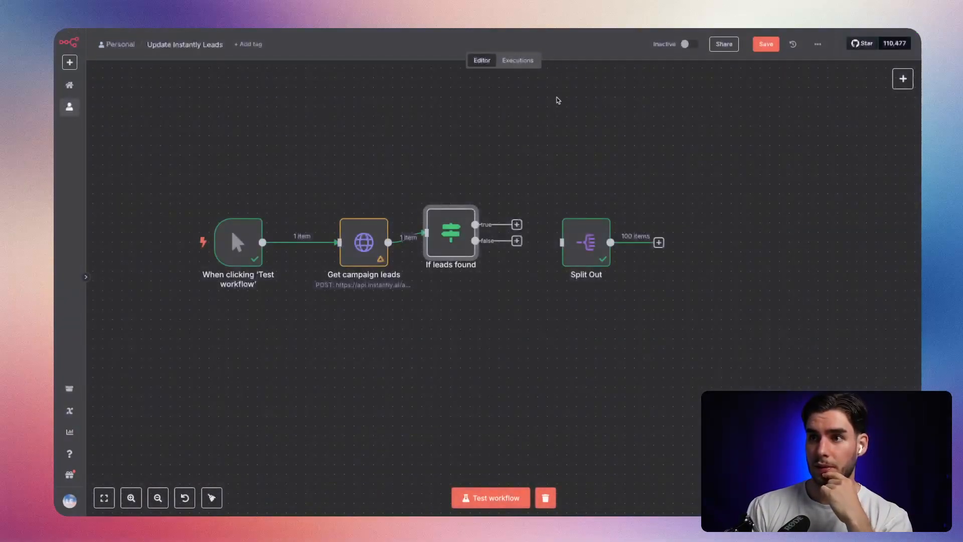
Connect the true output of "If leads found" to Split Out and add a No Operation node on its false output.
{"action": "left_click_drag", "start_coordinate": [451, 236], "coordinate": [572, 249]}
{"action": "left_click", "coordinate": [527, 250]}
{"action": "type", "text": "mcp"}
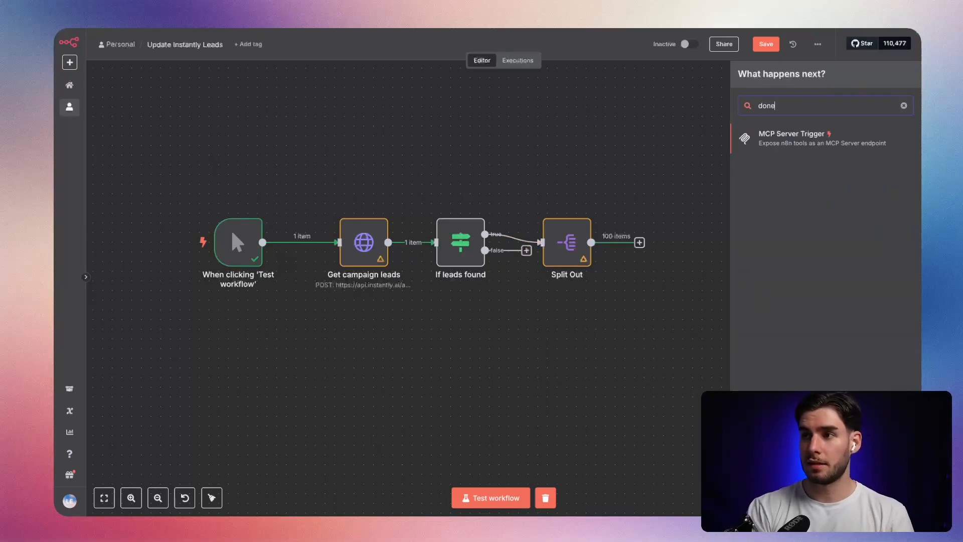
{"action": "key", "text": "BackSpace"}
{"action": "key", "text": "BackSpace"}
{"action": "key", "text": "BackSpace"}
{"action": "type", "text": "do noth"}
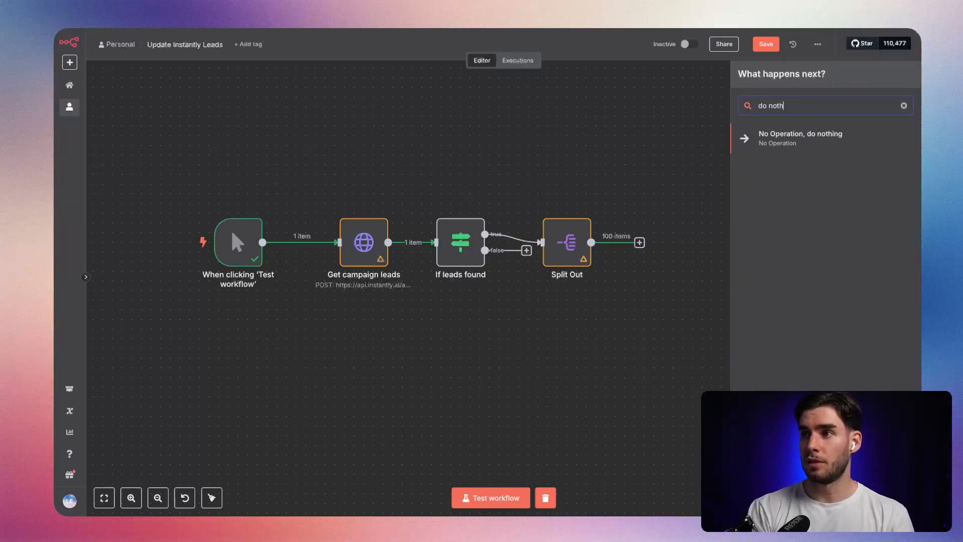
{"action": "key", "text": "Return"}
Rename the No Operation node "Flow finished" and place it above Split Out.
{"action": "left_click", "coordinate": [450, 59]}
{"action": "type", "text": "Flow"}
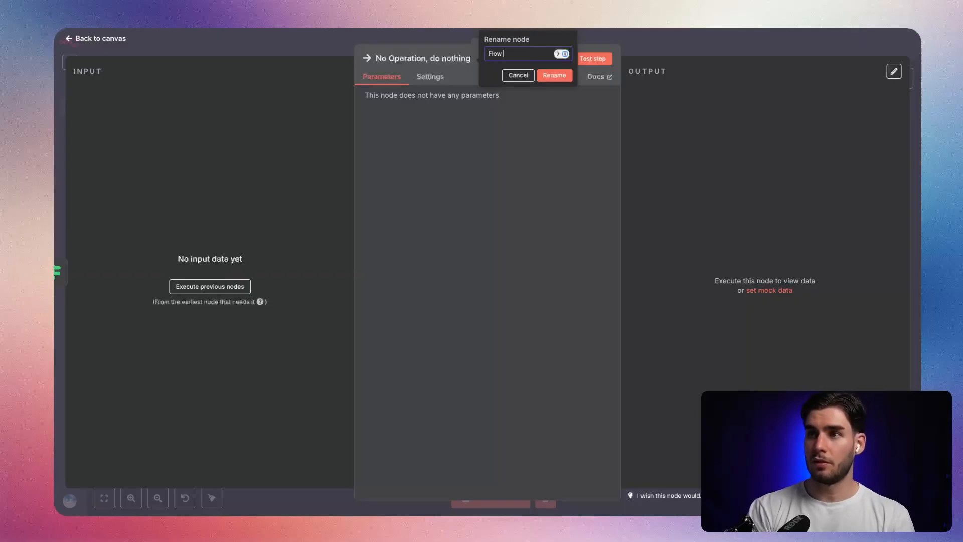
{"action": "type", "text": " finished"}
{"action": "key", "text": "Return"}
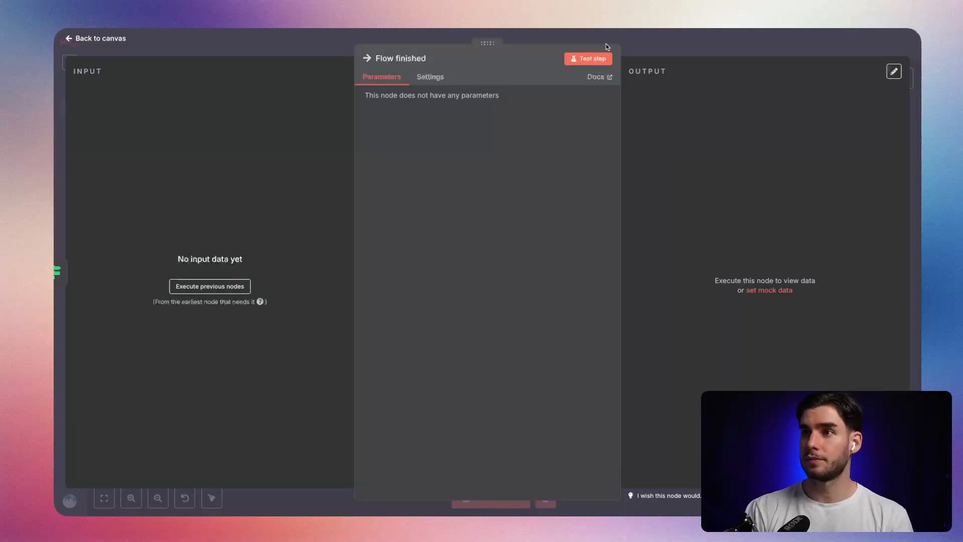
{"action": "key", "text": "Escape"}
{"action": "left_click_drag", "start_coordinate": [570, 134], "coordinate": [580, 116]}
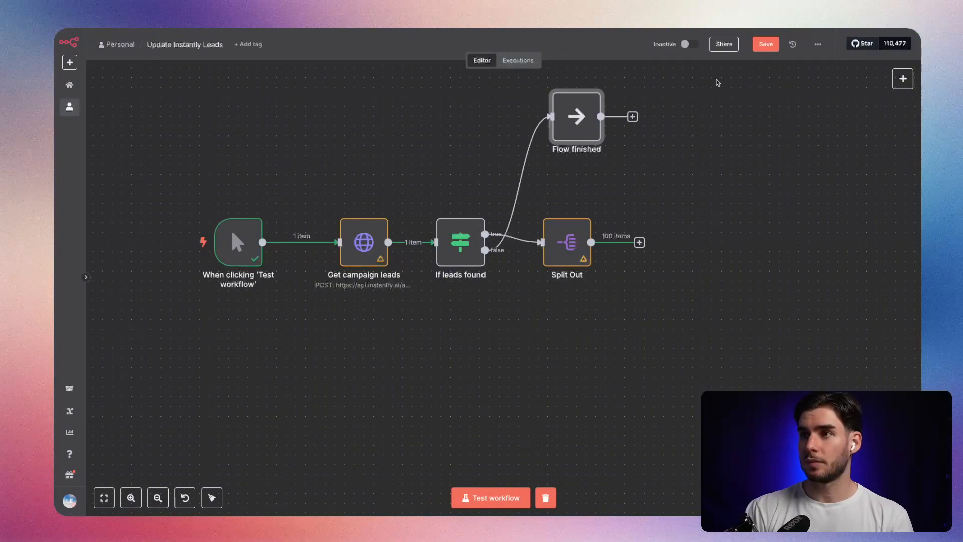
Move the trigger node slightly farther from "Get campaign leads" and save the workflow.
{"action": "left_click", "coordinate": [766, 43]}
{"action": "left_click_drag", "start_coordinate": [567, 339], "coordinate": [607, 329]}
{"action": "scroll", "coordinate": [501, 313], "scroll_direction": "down", "scroll_amount": 3}
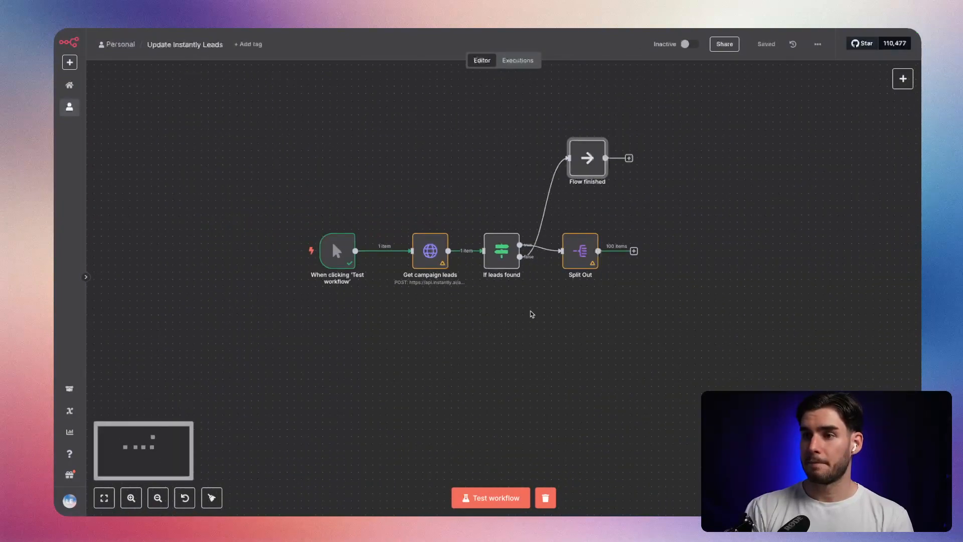
{"action": "left_click_drag", "start_coordinate": [412, 303], "coordinate": [476, 295]}
{"action": "left_click_drag", "start_coordinate": [396, 233], "coordinate": [390, 232]}
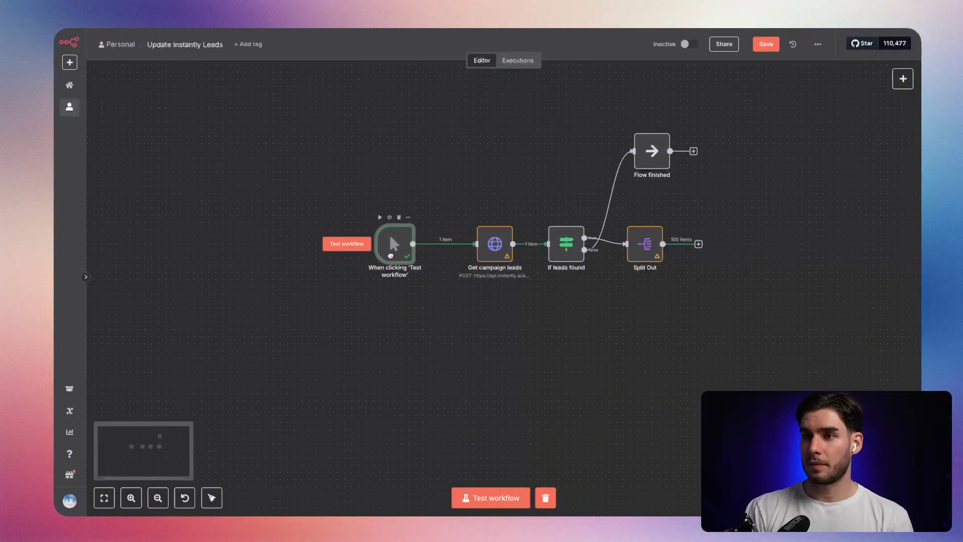
{"action": "left_click", "coordinate": [763, 50]}
{"action": "left_click_drag", "start_coordinate": [697, 301], "coordinate": [623, 282]}
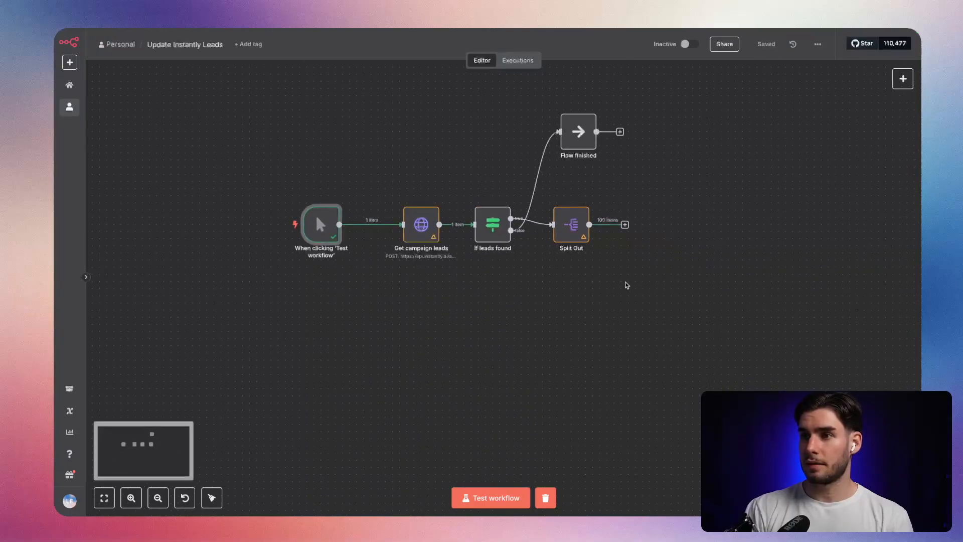
Turn the starting_after value in "Get campaign leads" into an expression with empty {{}} braces.
{"action": "scroll", "coordinate": [600, 299], "scroll_direction": "right", "scroll_amount": 3}
{"action": "double_click", "coordinate": [346, 223]}
{"action": "scroll", "coordinate": [470, 340], "scroll_direction": "down", "scroll_amount": 6}
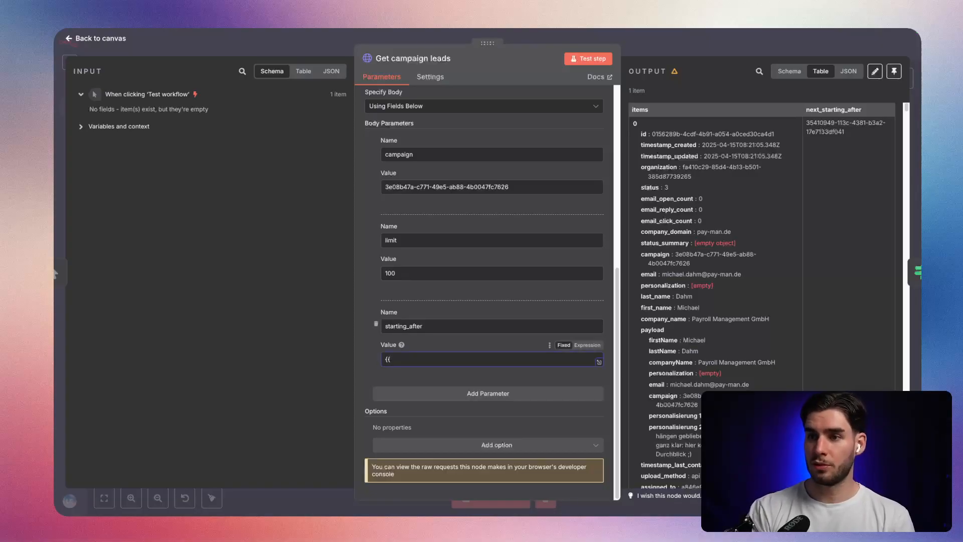
{"action": "type", "text": "{"}
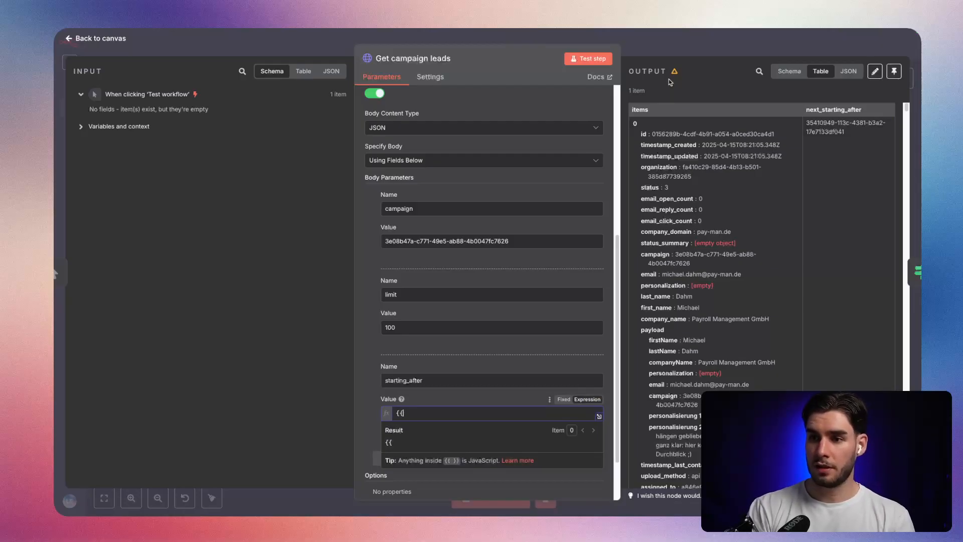
{"action": "left_click", "coordinate": [693, 48]}
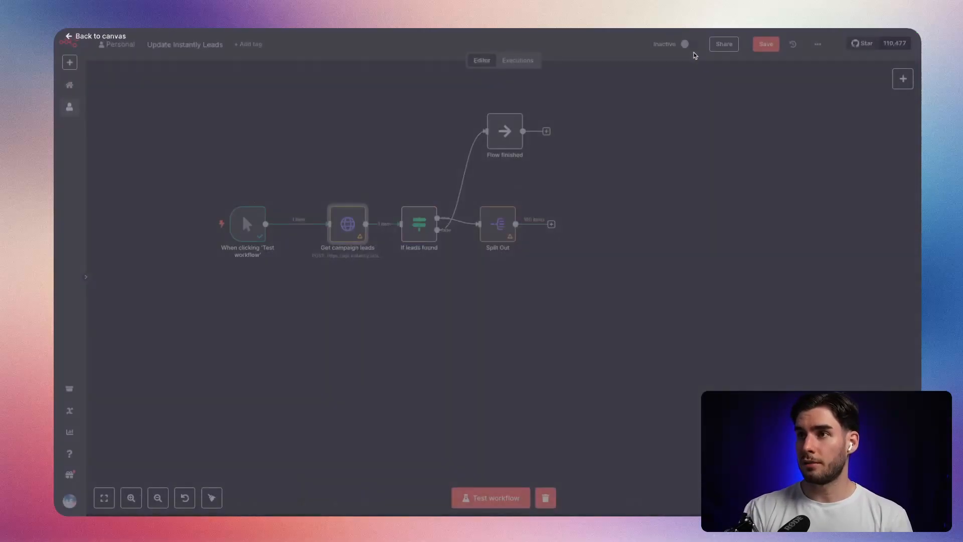
{"action": "scroll", "coordinate": [452, 284], "scroll_direction": "up", "scroll_amount": 3}
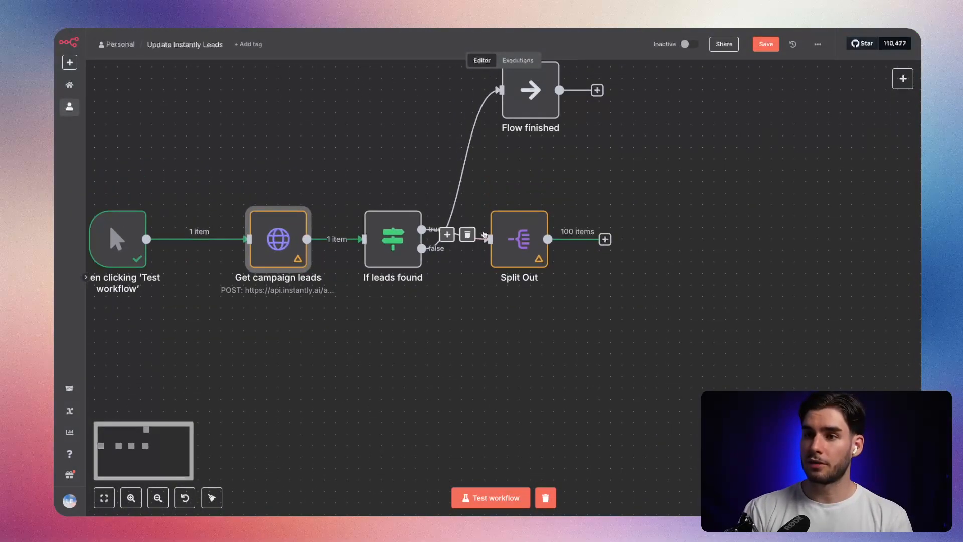
{"action": "left_click_drag", "start_coordinate": [349, 183], "coordinate": [600, 308]}
{"action": "left_click", "coordinate": [853, 313]}
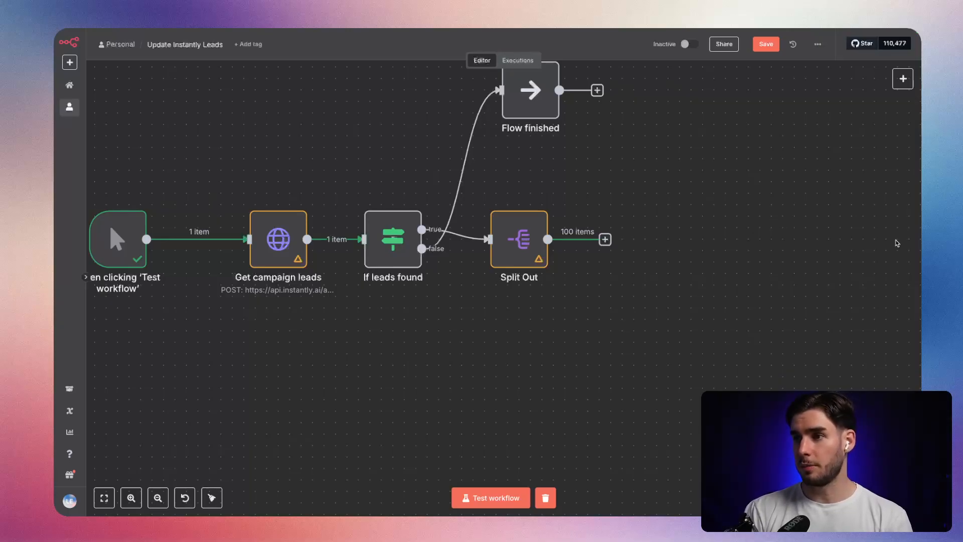
{"action": "left_click_drag", "start_coordinate": [891, 244], "coordinate": [759, 244]}
{"action": "scroll", "coordinate": [759, 244], "scroll_direction": "down", "scroll_amount": 3}
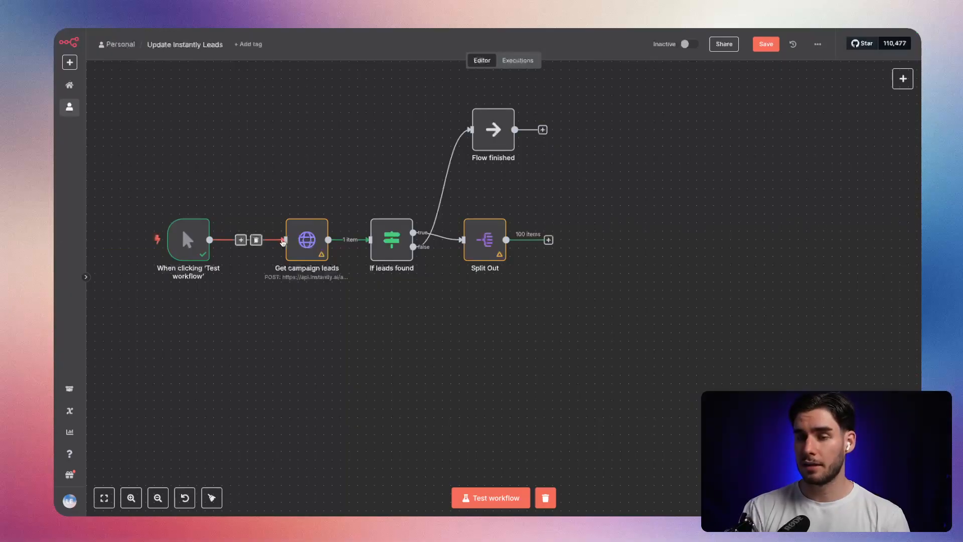
Set the starting_after body value of "Get campaign leads" to the expression {{$json.next_starting_after}}, using the field name from the node's output.
{"action": "double_click", "coordinate": [307, 239]}
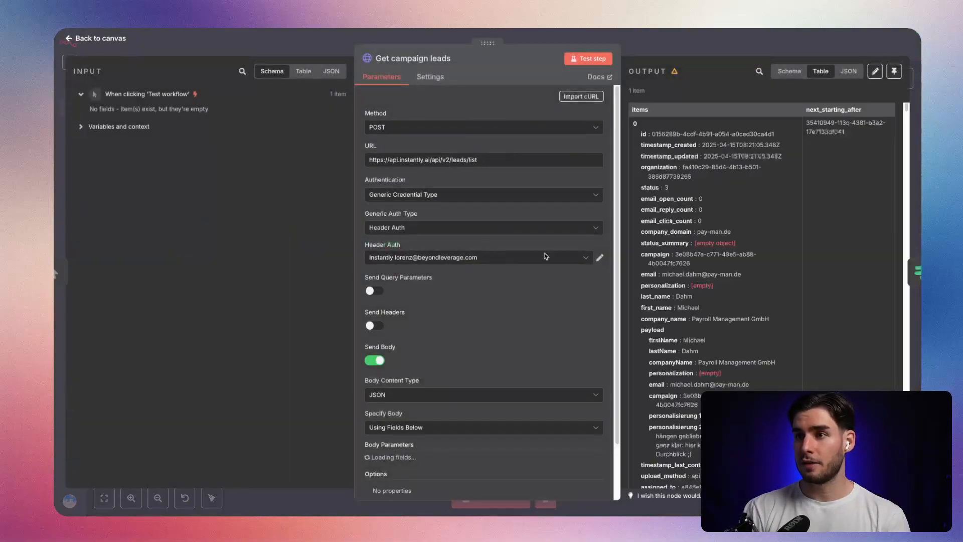
{"action": "left_click_drag", "start_coordinate": [860, 138], "coordinate": [795, 120]}
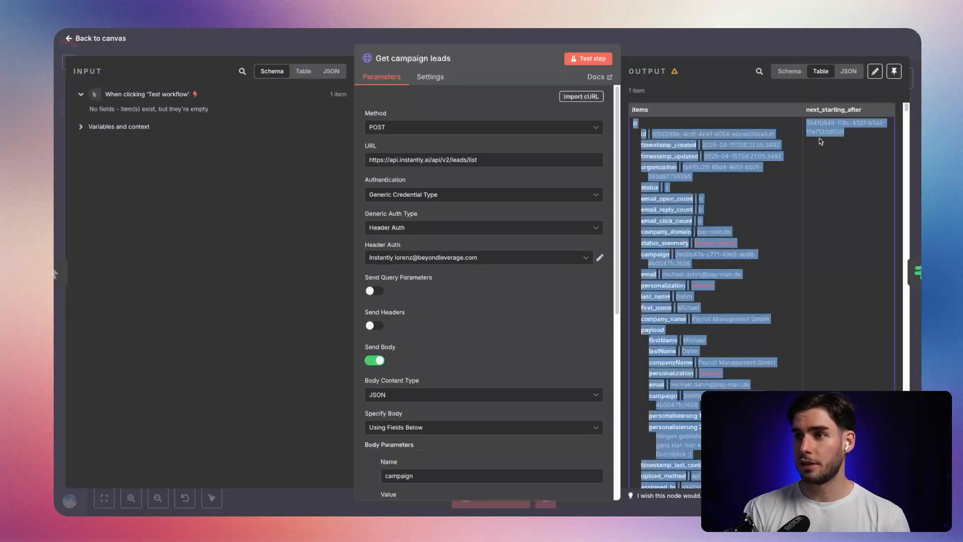
{"action": "left_click", "coordinate": [819, 139]}
{"action": "scroll", "coordinate": [451, 301], "scroll_direction": "down", "scroll_amount": 6}
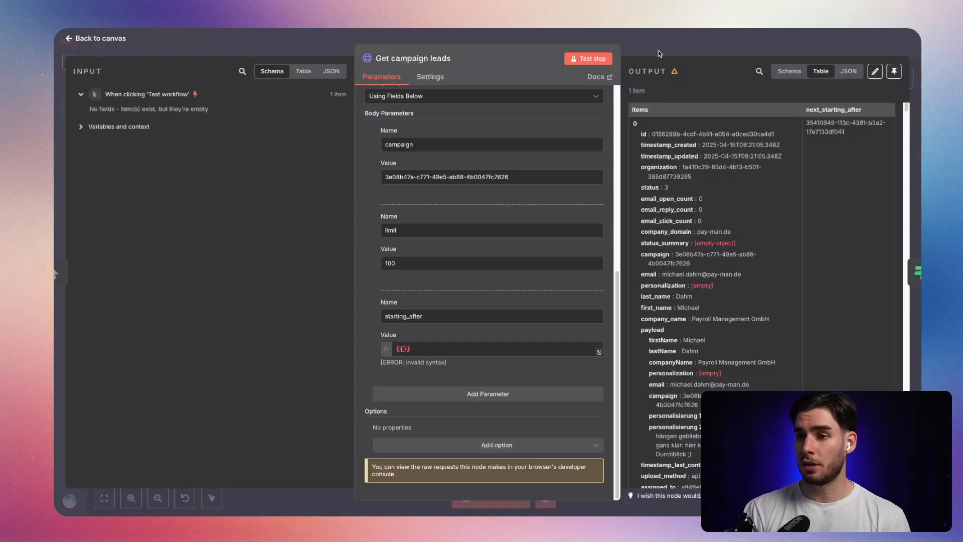
{"action": "left_click", "coordinate": [403, 348]}
{"action": "type", "text": "$"}
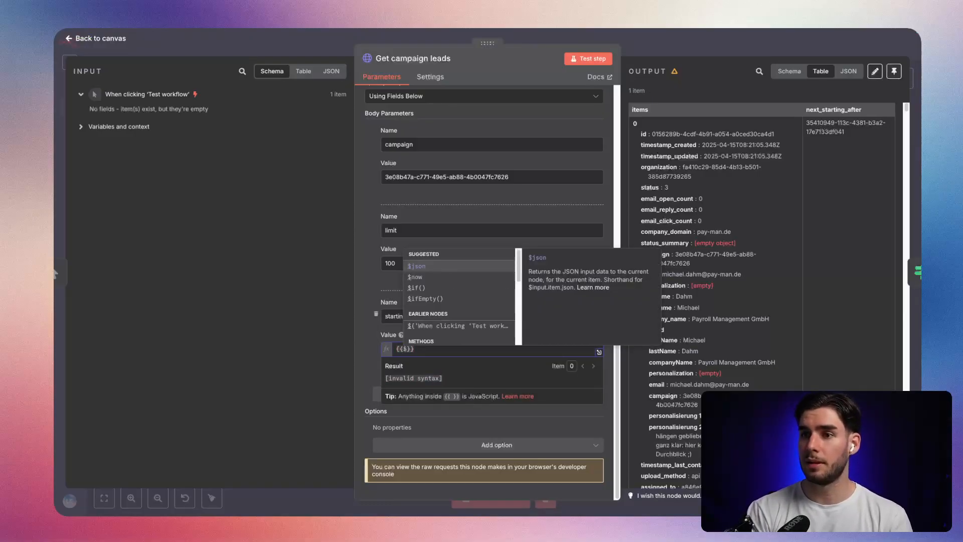
{"action": "type", "text": "json."}
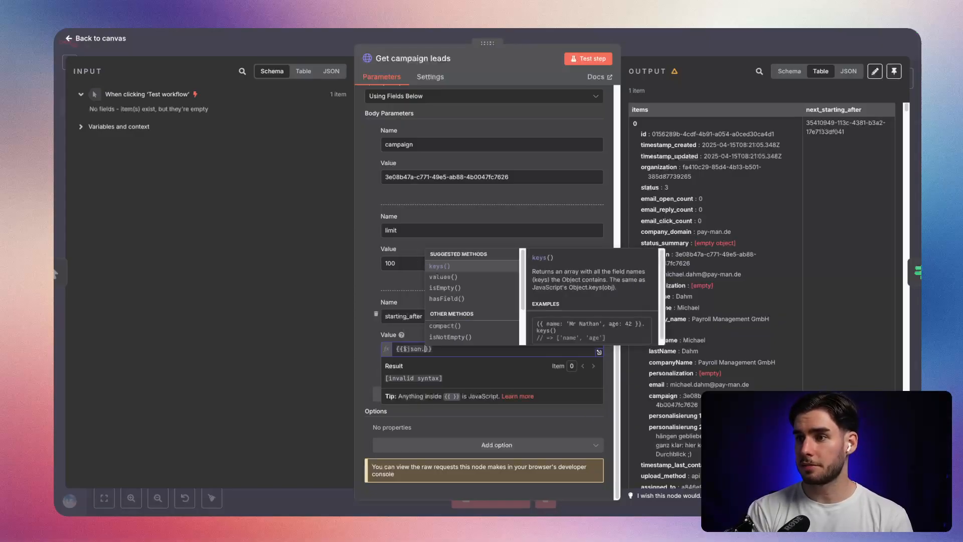
{"action": "type", "text": "nost"}
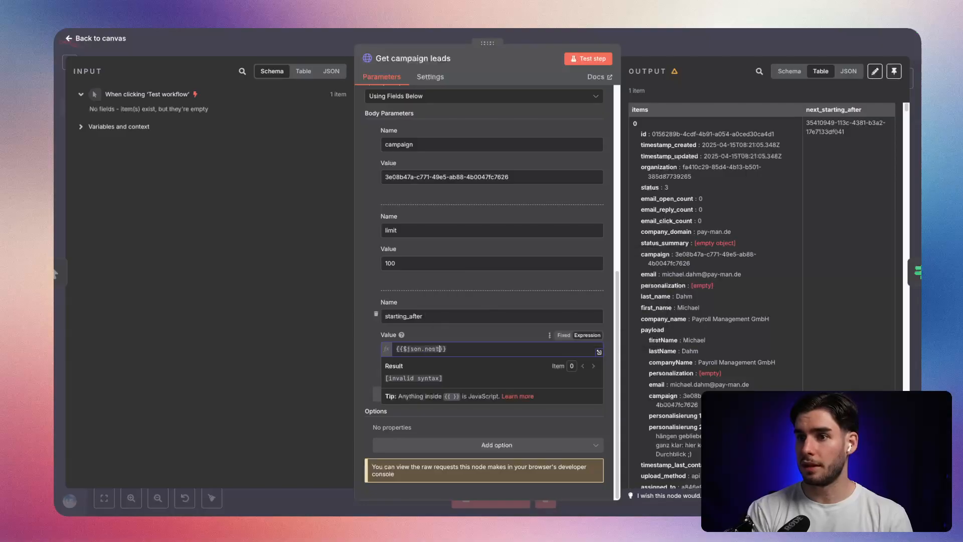
{"action": "type", "text": "_starting_after"}
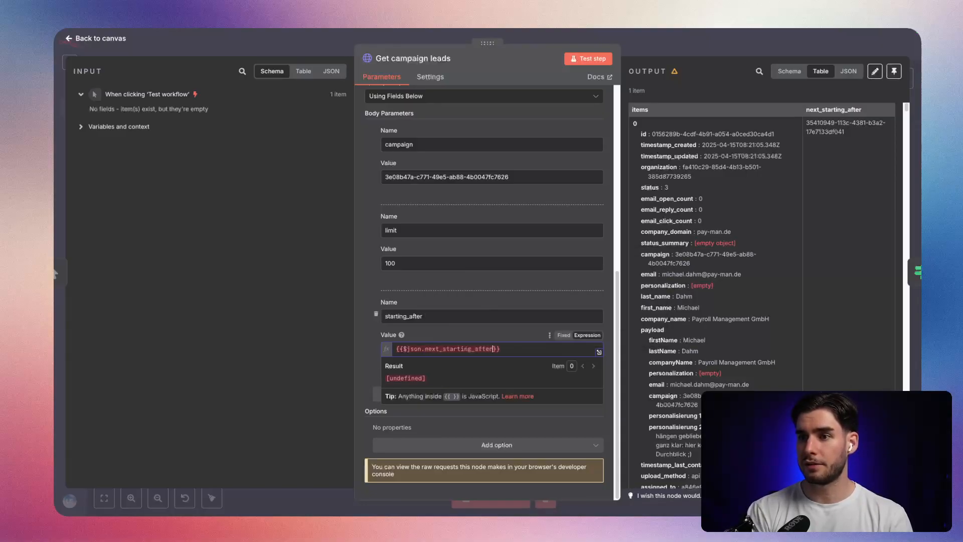
{"action": "double_click", "coordinate": [834, 111]}
{"action": "key", "text": "ctrl+c"}
{"action": "left_click", "coordinate": [459, 350]}
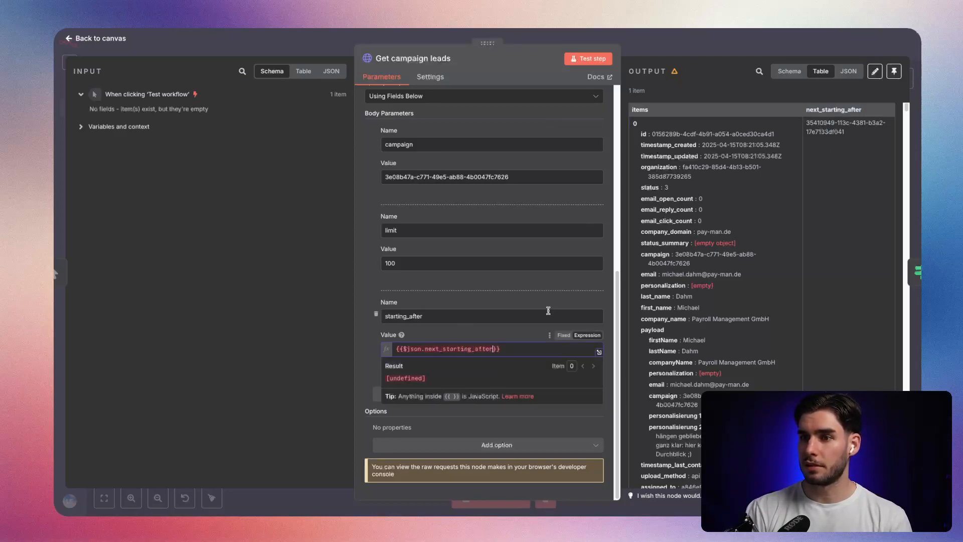
{"action": "left_click", "coordinate": [675, 45]}
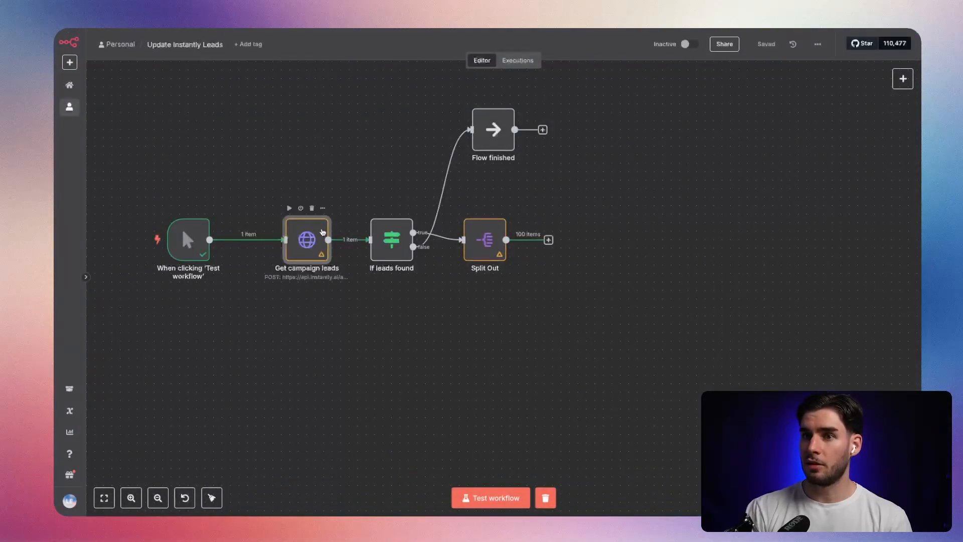
Test the "Get campaign leads" step with the starting_after expression and check the next_starting_after field in its output.
{"action": "double_click", "coordinate": [307, 240]}
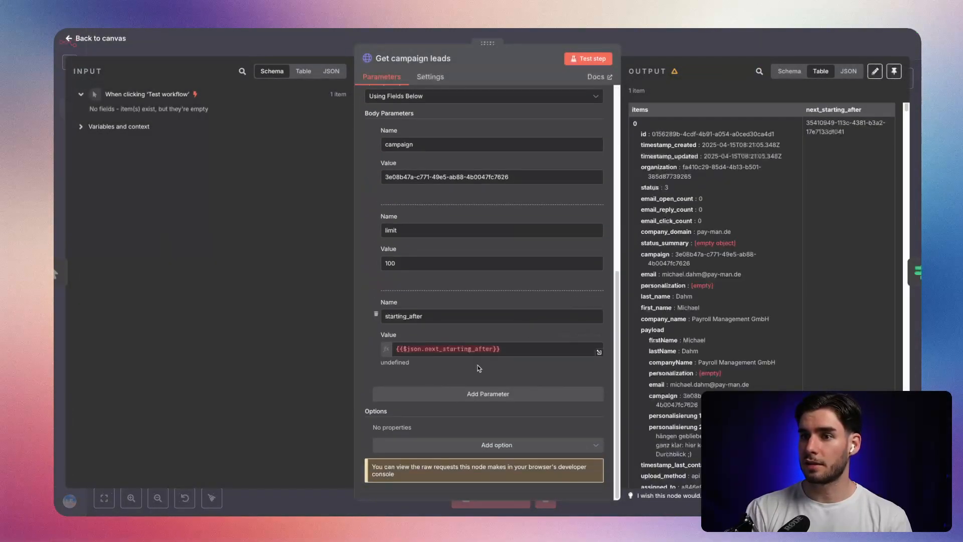
{"action": "left_click", "coordinate": [427, 349]}
{"action": "key", "text": "ctrl+a"}
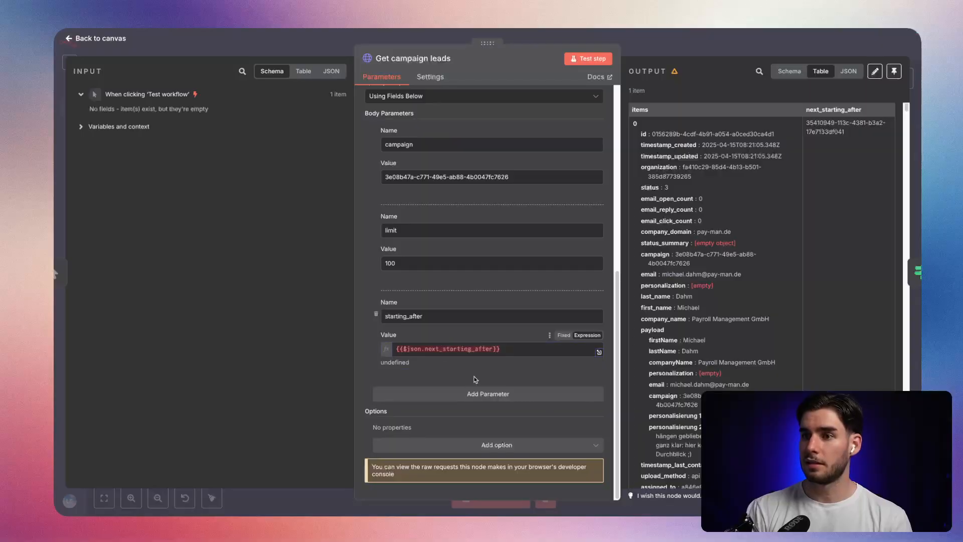
{"action": "left_click", "coordinate": [582, 59]}
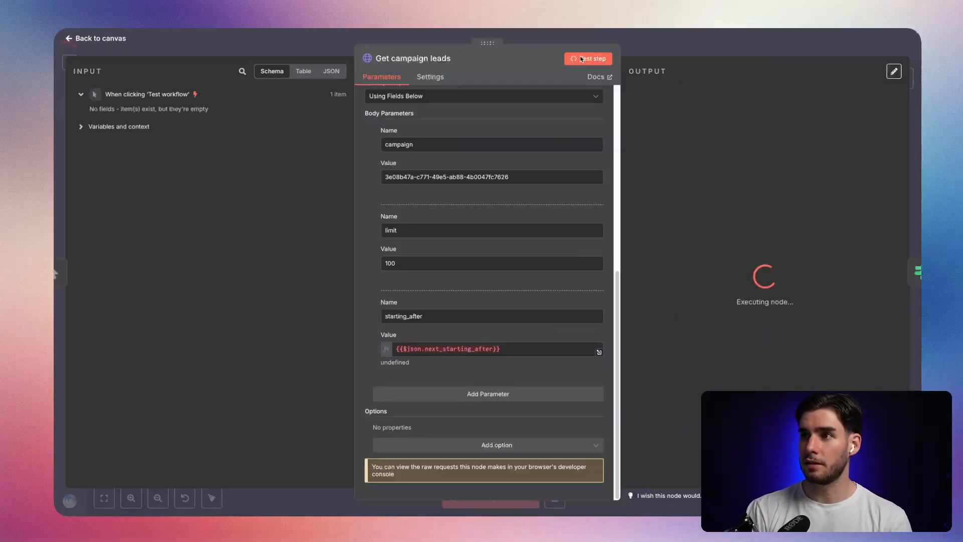
{"action": "scroll", "coordinate": [738, 229], "scroll_direction": "down", "scroll_amount": 3}
{"action": "scroll", "coordinate": [738, 229], "scroll_direction": "up", "scroll_amount": 3}
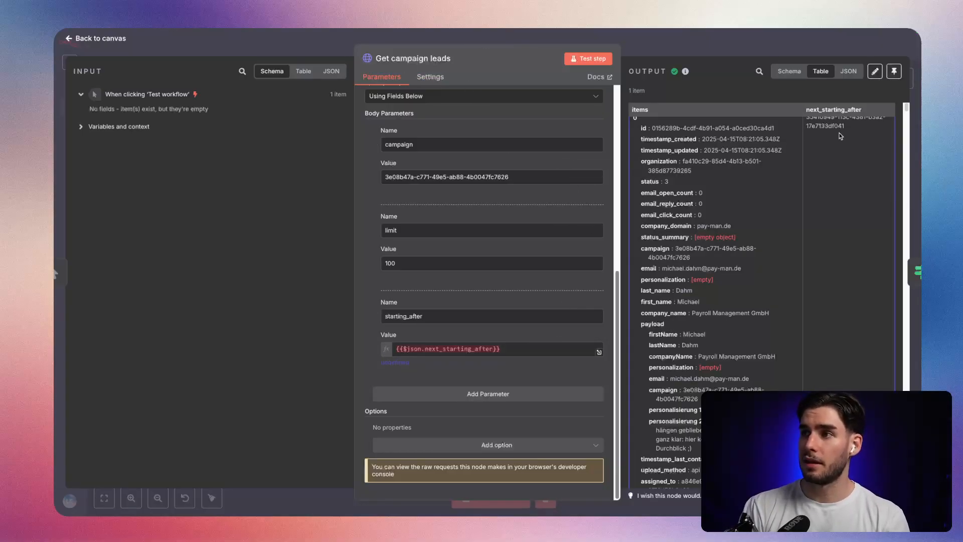
{"action": "scroll", "coordinate": [838, 133], "scroll_direction": "up", "scroll_amount": 1}
{"action": "left_click_drag", "start_coordinate": [845, 133], "coordinate": [804, 111]}
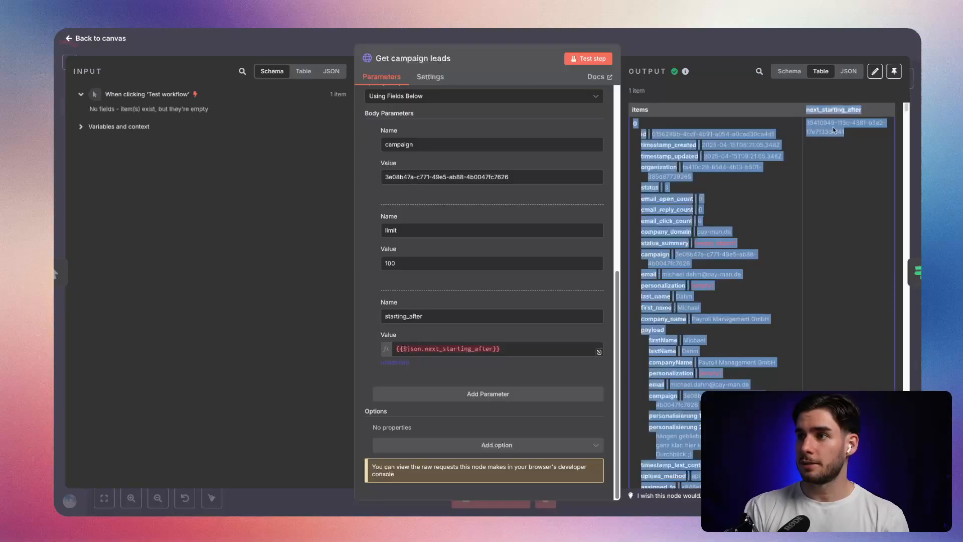
{"action": "left_click", "coordinate": [855, 137]}
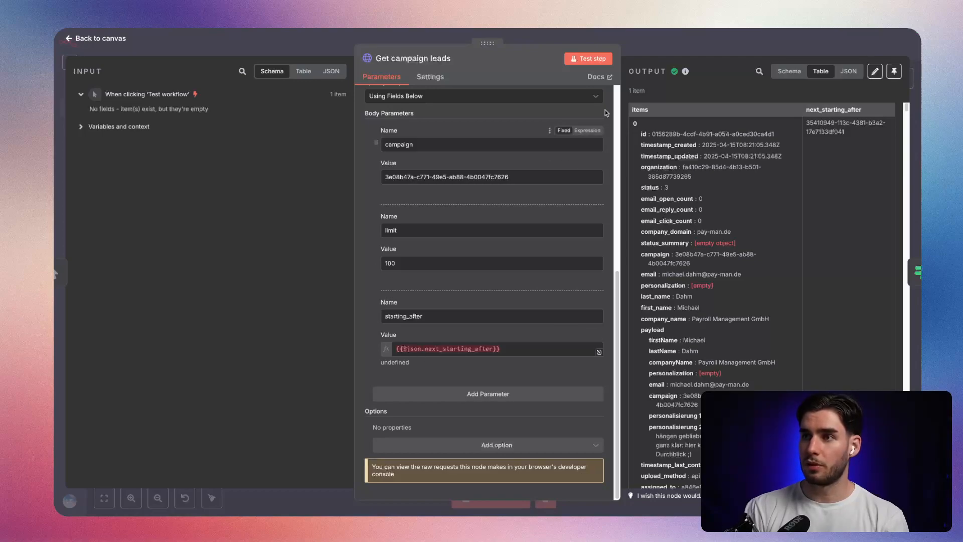
{"action": "left_click", "coordinate": [646, 54]}
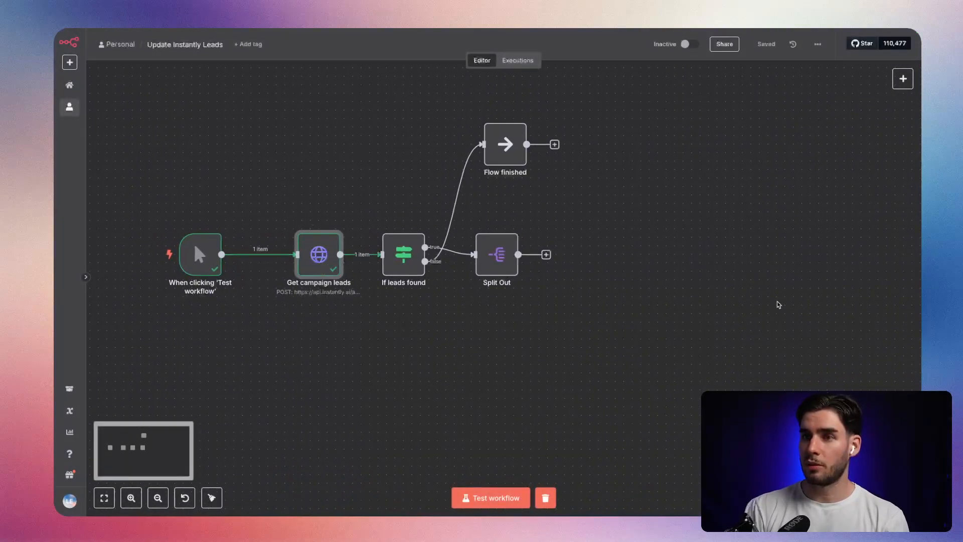
Add an unconnected Edit Fields (Set) node and place it well beyond Split Out, in line with it.
{"action": "key", "text": "Tab"}
{"action": "type", "text": "edit"}
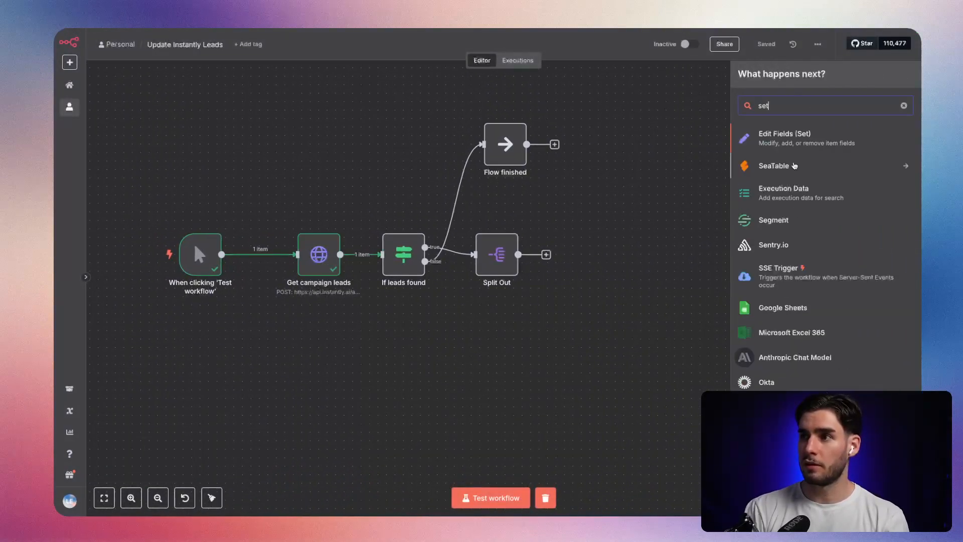
{"action": "key", "text": "Return"}
{"action": "left_click", "coordinate": [683, 52]}
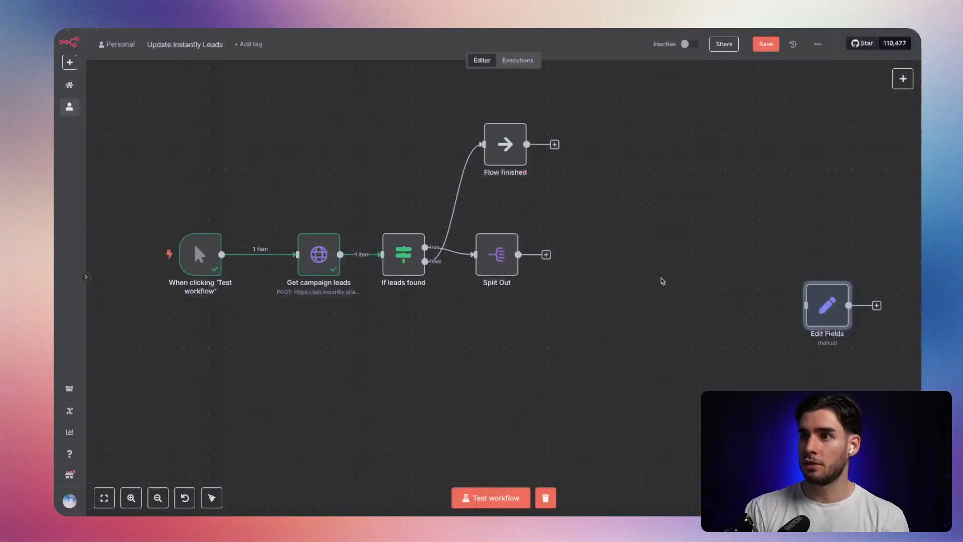
{"action": "left_click_drag", "start_coordinate": [829, 314], "coordinate": [820, 261]}
Rename the Edit Fields node to "Set next_starting_after".
{"action": "right_click", "coordinate": [820, 260]}
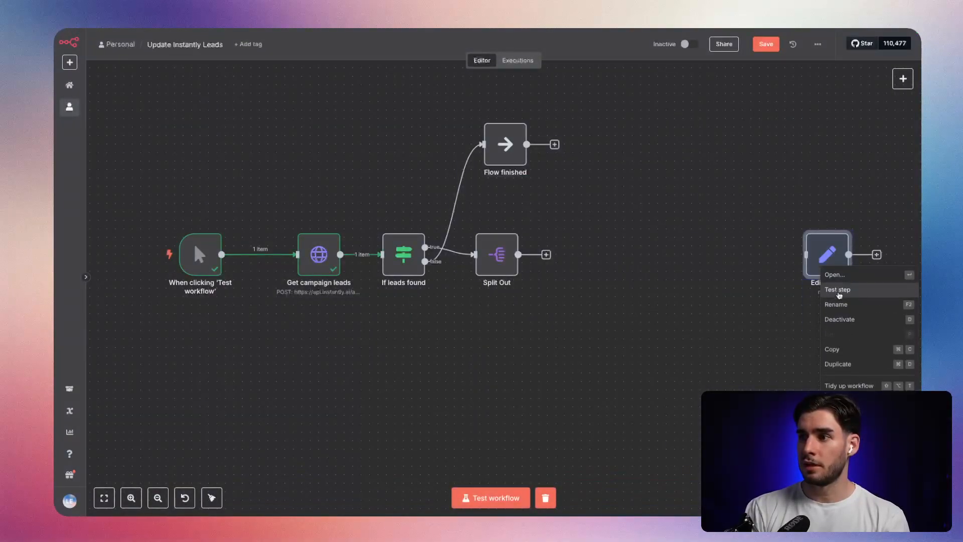
{"action": "left_click", "coordinate": [836, 306]}
{"action": "type", "text": "Set"}
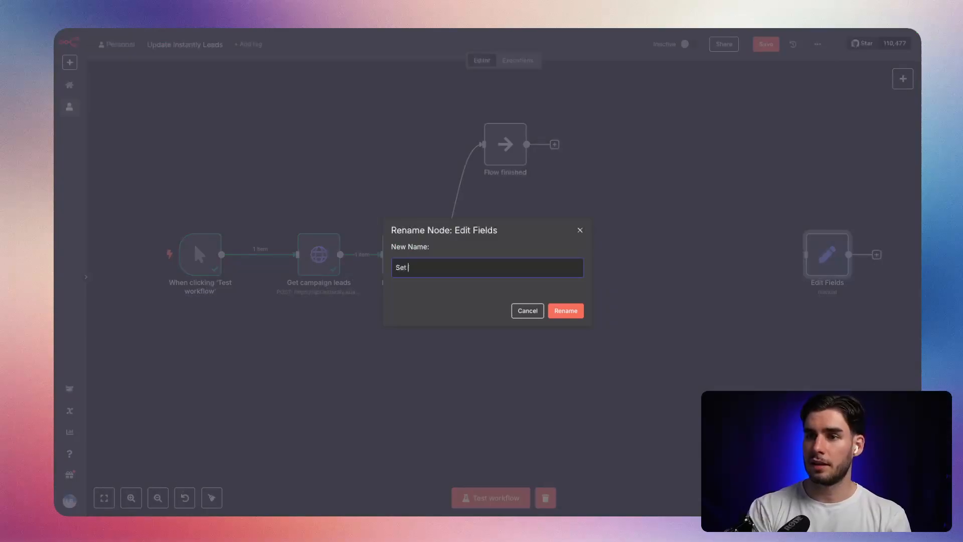
{"action": "type", "text": " c"}
{"action": "key", "text": "BackSpace"}
{"action": "key", "text": "ctrl+v"}
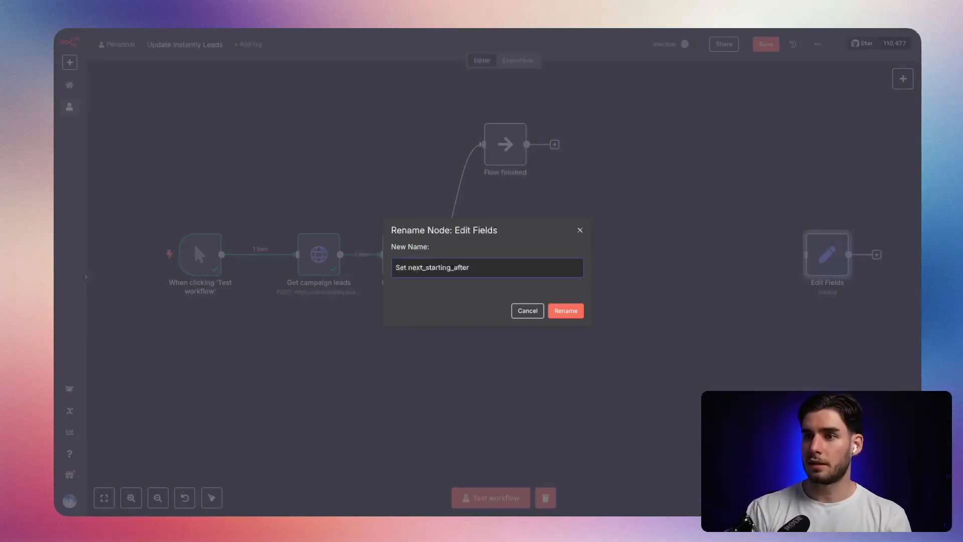
{"action": "key", "text": "Return"}
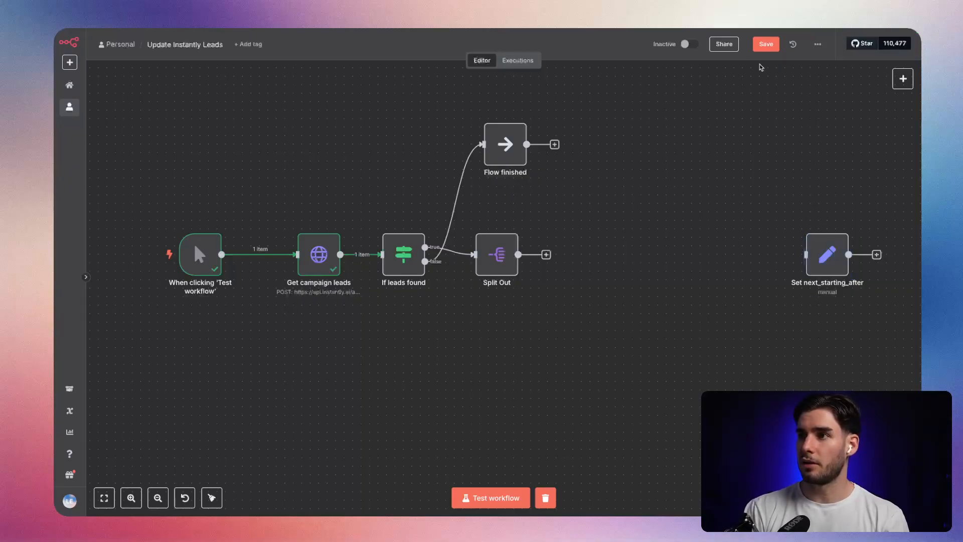
Move the "Set next_starting_after" node slightly farther away from Split Out and save the workflow.
{"action": "left_click_drag", "start_coordinate": [828, 247], "coordinate": [846, 261]}
{"action": "left_click", "coordinate": [766, 44]}
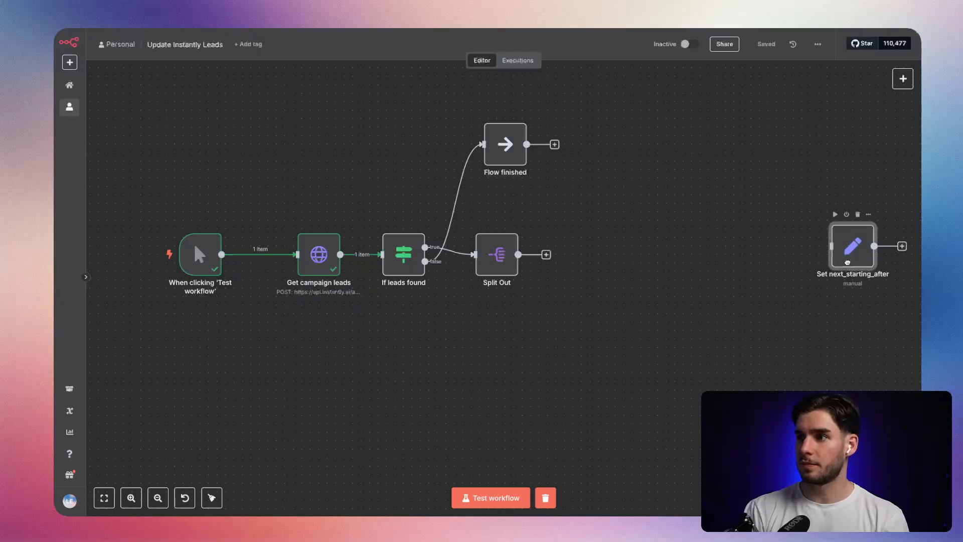
{"action": "left_click", "coordinate": [765, 43]}
Test the Split Out step so its lead items are available as input data, and return to the canvas.
{"action": "scroll", "coordinate": [511, 321], "scroll_direction": "up", "scroll_amount": 3}
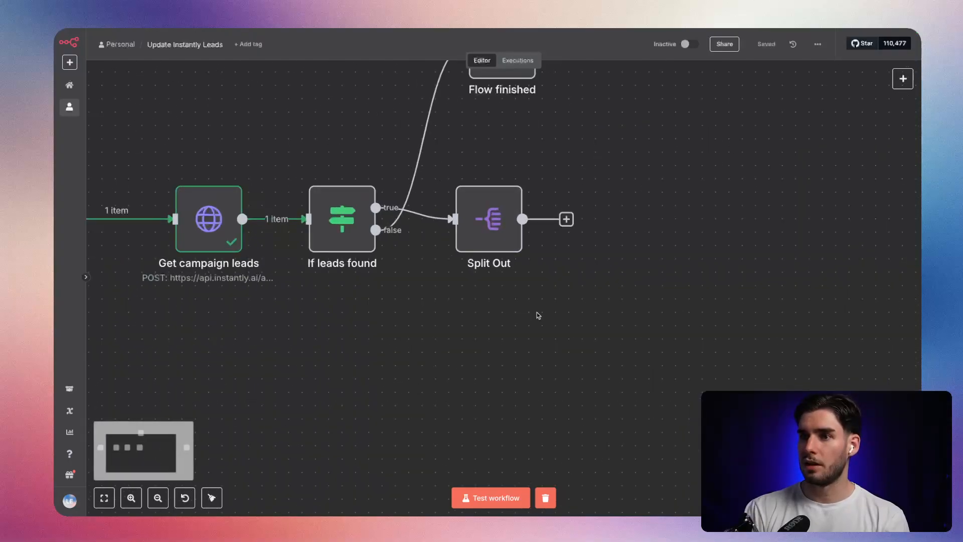
{"action": "scroll", "coordinate": [538, 315], "scroll_direction": "down", "scroll_amount": 3}
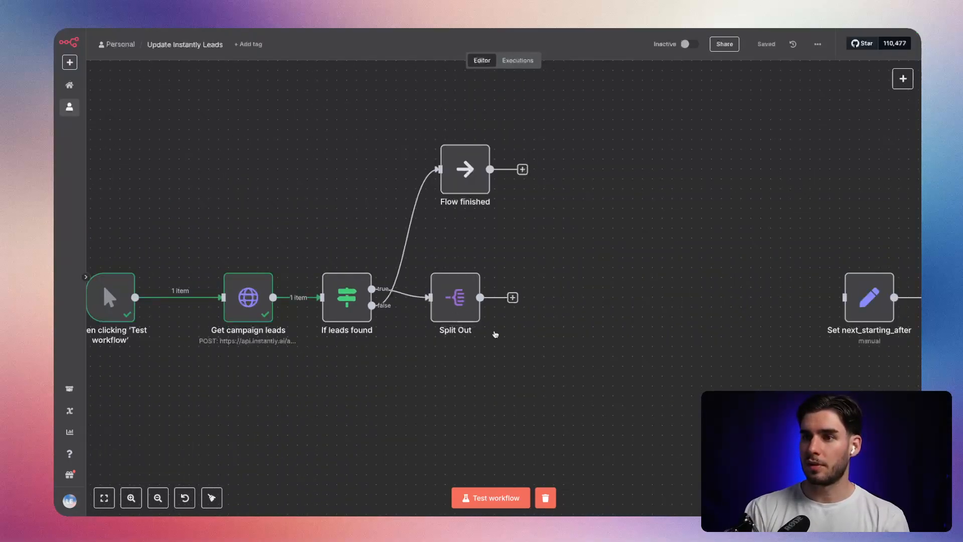
{"action": "double_click", "coordinate": [454, 300]}
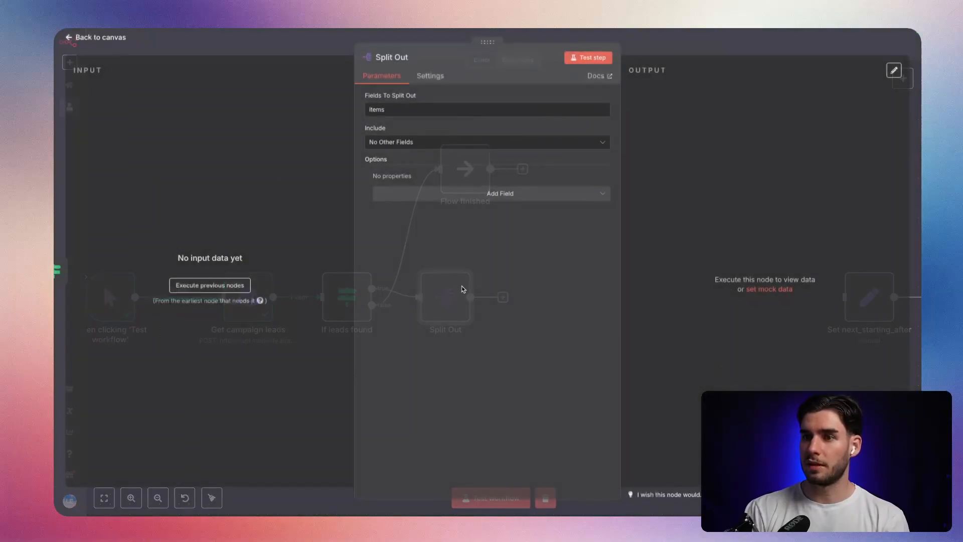
{"action": "left_click", "coordinate": [578, 61]}
{"action": "key", "text": "Escape"}
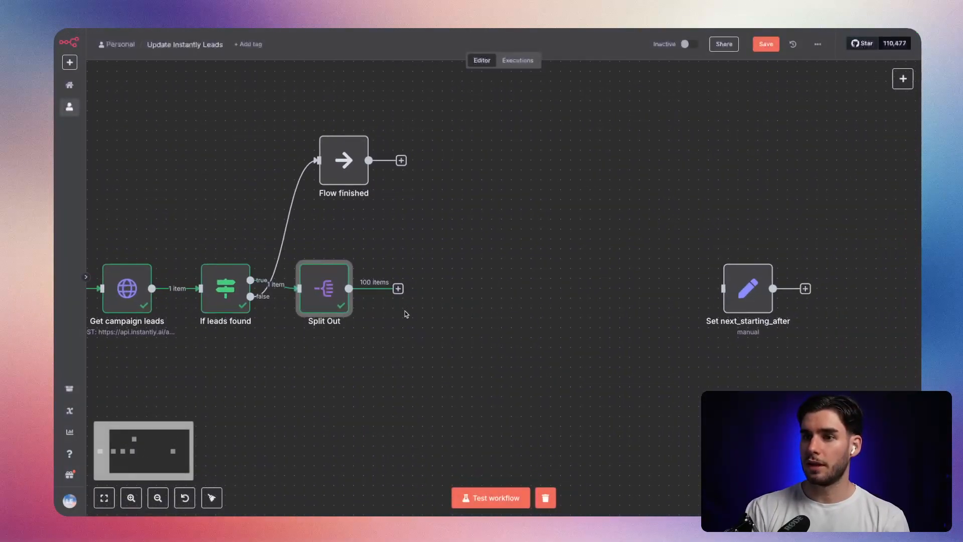
Add a Loop Over Items node after Split Out, keeping its batch size of 1.
{"action": "left_click", "coordinate": [398, 289]}
{"action": "type", "text": "lo"}
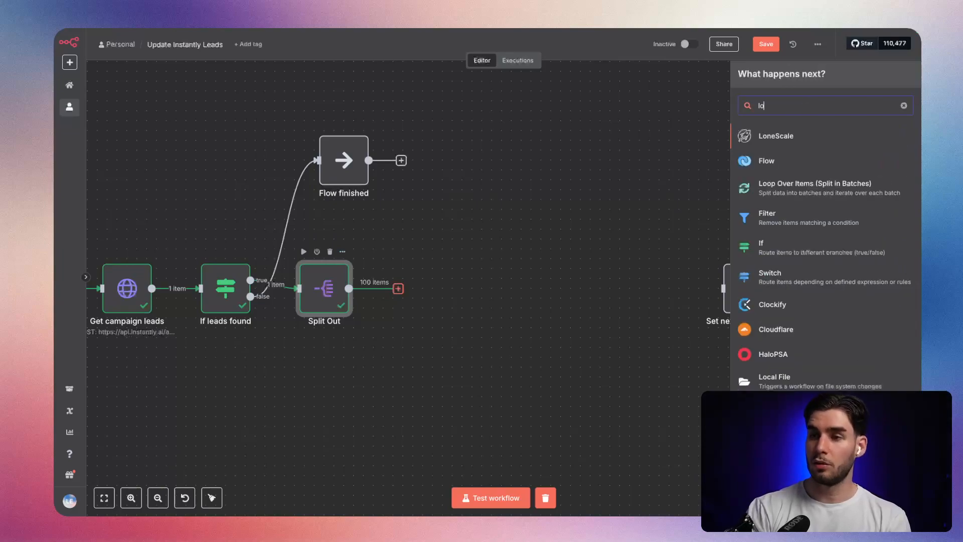
{"action": "type", "text": "op"}
{"action": "key", "text": "Return"}
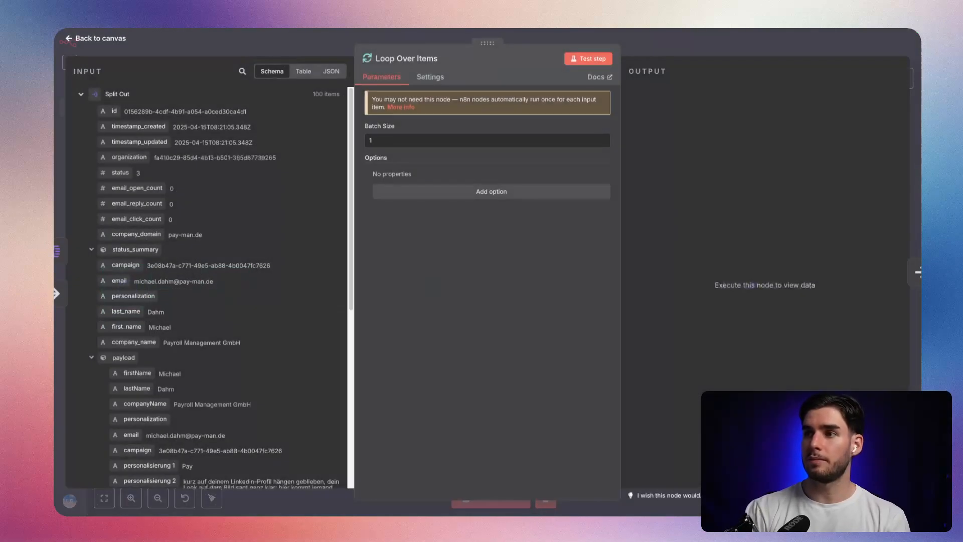
{"action": "left_click", "coordinate": [660, 48]}
{"action": "left_click_drag", "start_coordinate": [533, 287], "coordinate": [550, 286]}
{"action": "left_click", "coordinate": [566, 255]}
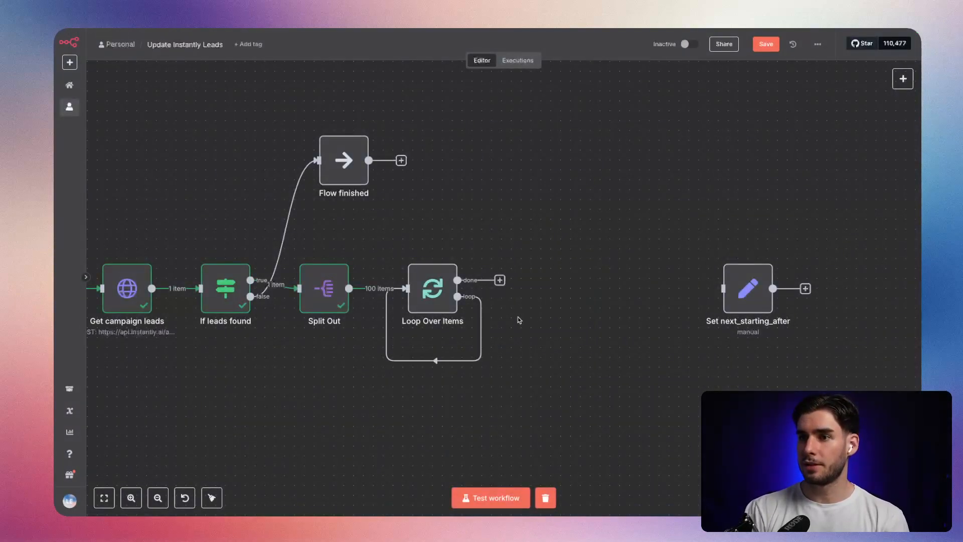
Remove the connection looping Loop Over Items back to itself and attach an OpenAI "Message a model" node to its loop output.
{"action": "left_click", "coordinate": [443, 358]}
{"action": "left_click", "coordinate": [500, 297]}
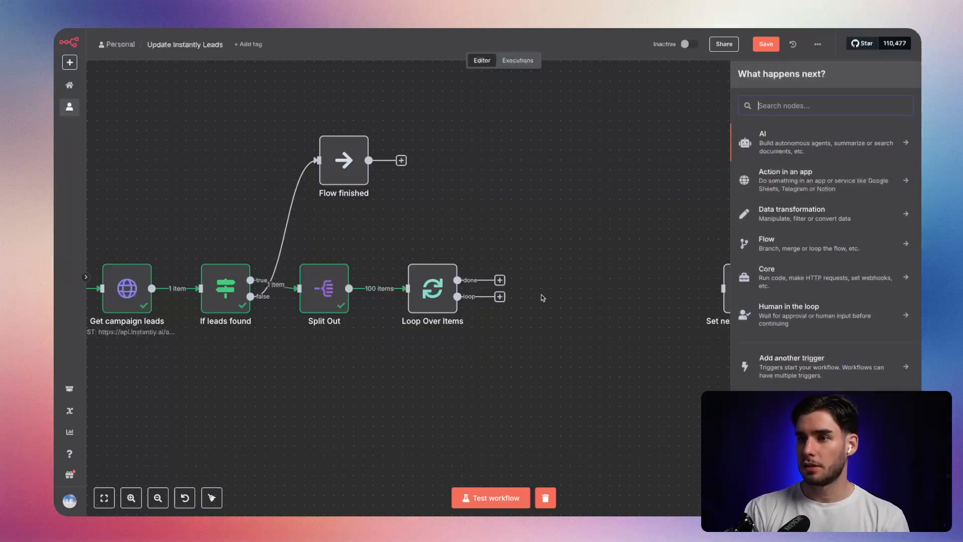
{"action": "type", "text": "chat"}
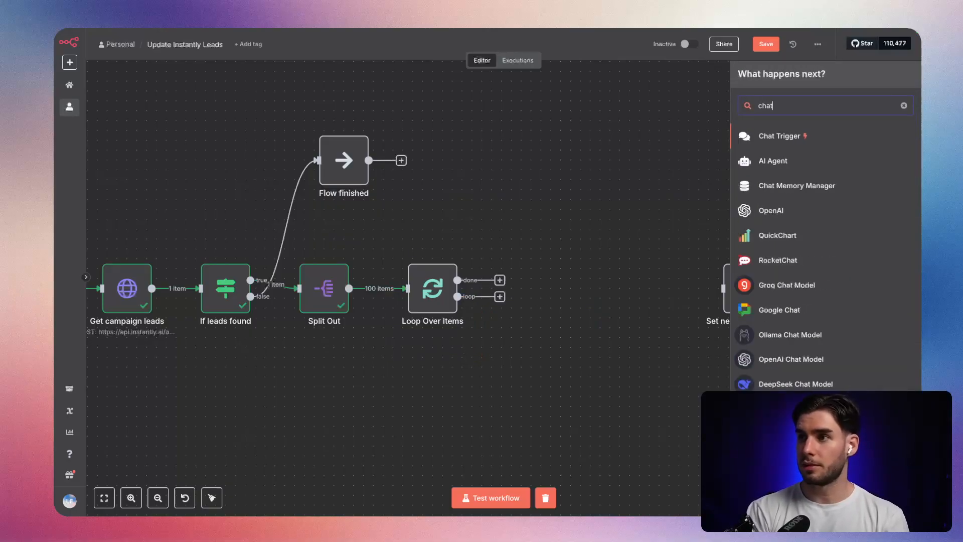
{"action": "key", "text": "Down"}
{"action": "key", "text": "Return"}
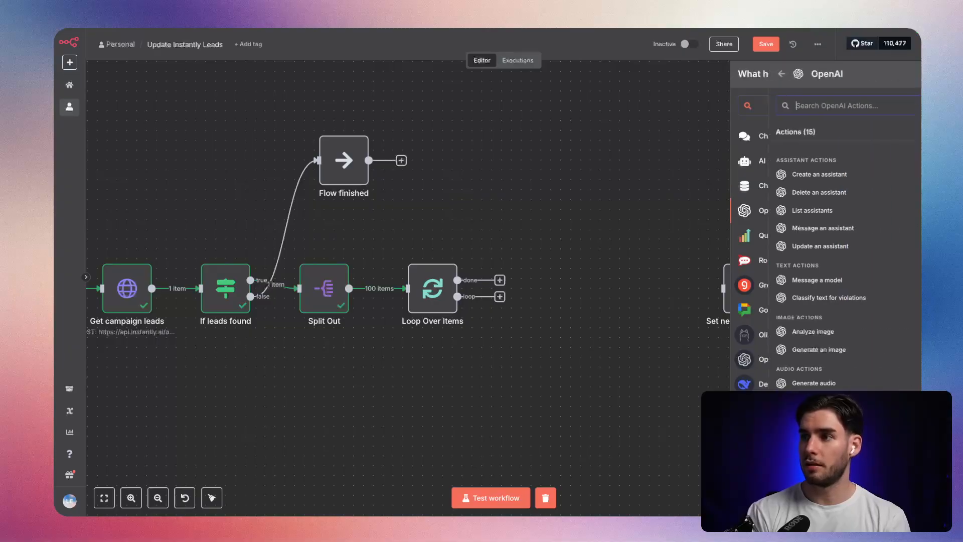
{"action": "type", "text": "mesa"}
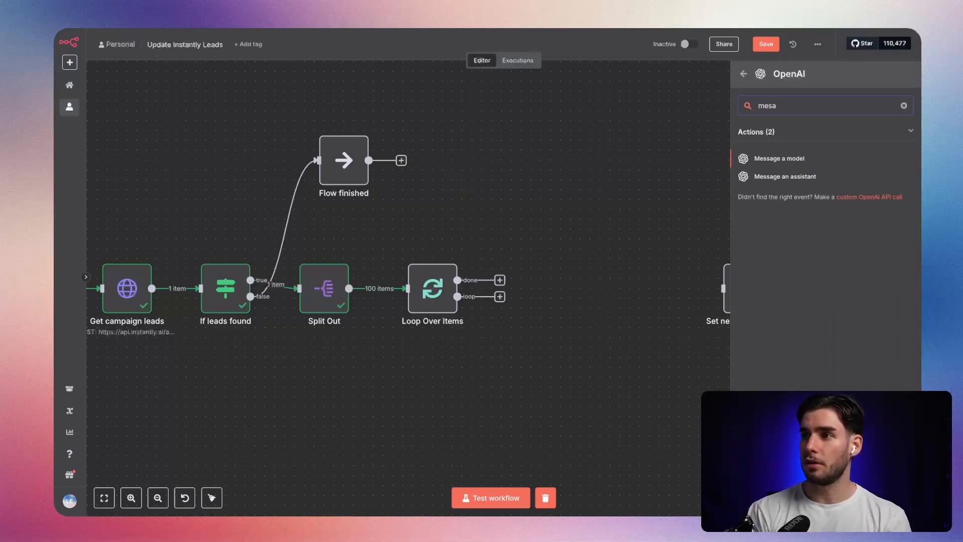
{"action": "key", "text": "Return"}
Set the OpenAI node's model to GPT-4O-MINI.
{"action": "left_click", "coordinate": [443, 211]}
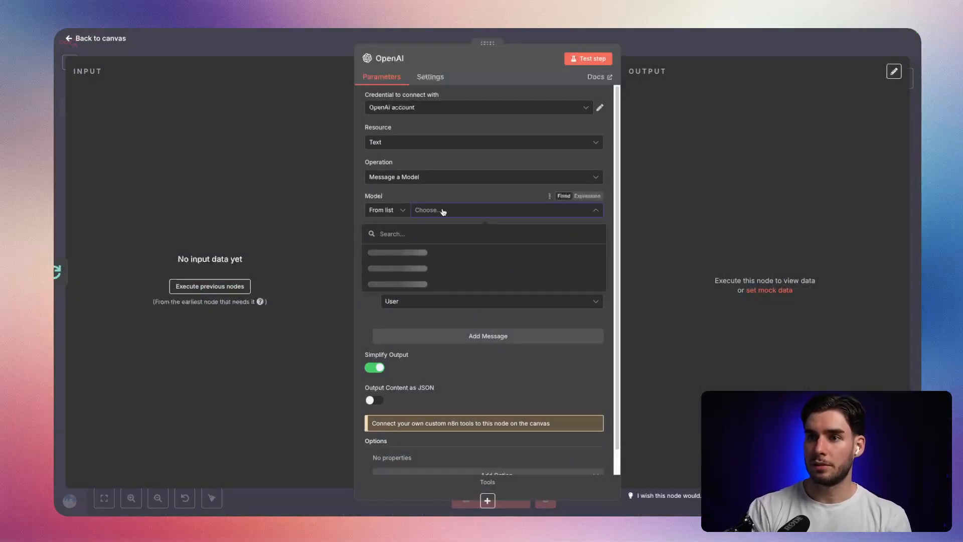
{"action": "type", "text": "4o-mini"}
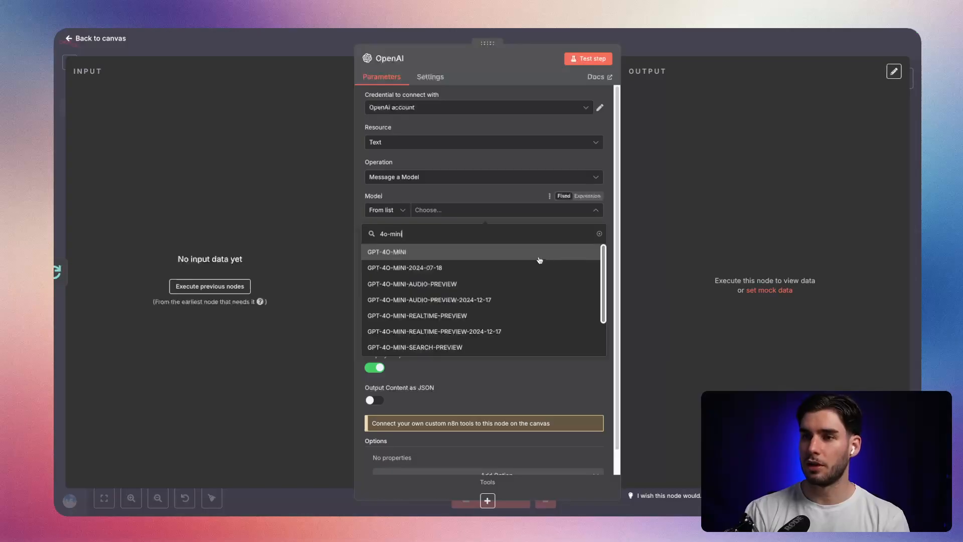
{"action": "left_click", "coordinate": [511, 254]}
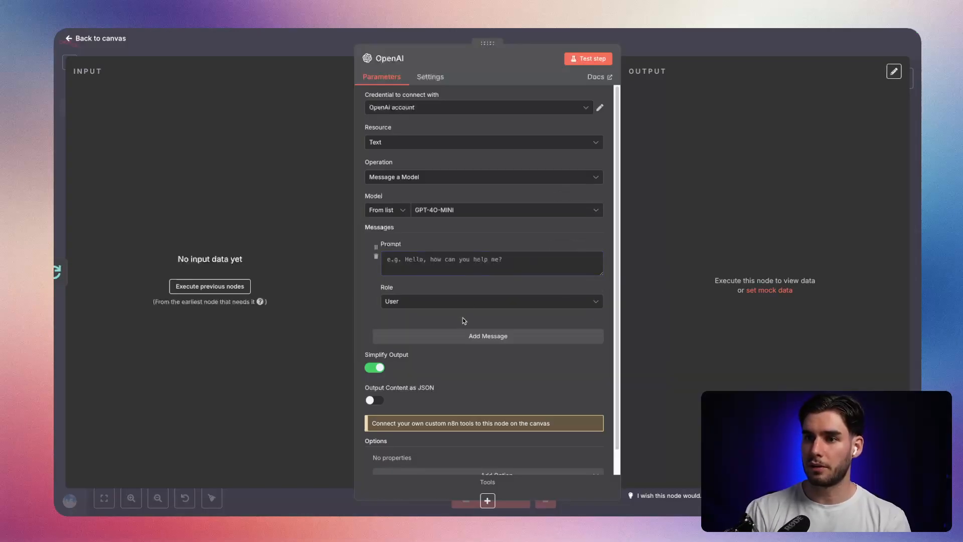
Give the first message the System role and the prompt "You are a helpful, intelligent gender determination assistant.".
{"action": "left_click", "coordinate": [462, 302]}
{"action": "left_click", "coordinate": [436, 380]}
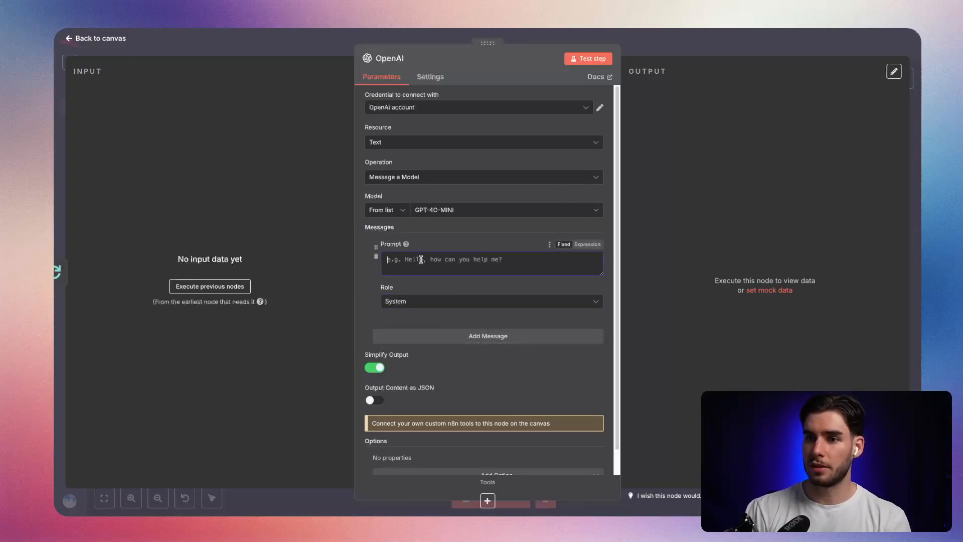
{"action": "left_click", "coordinate": [421, 258]}
{"action": "type", "text": "Y"}
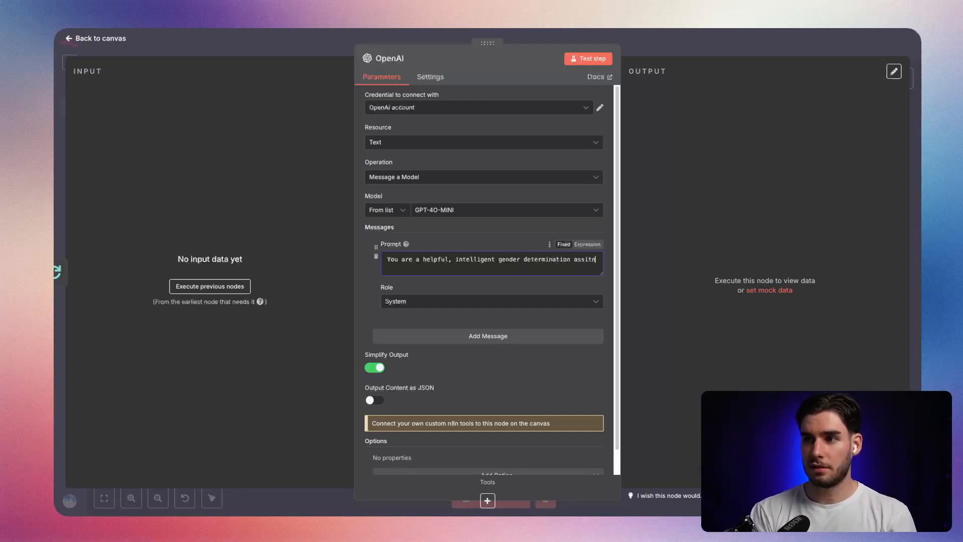
{"action": "type", "text": "tant."}
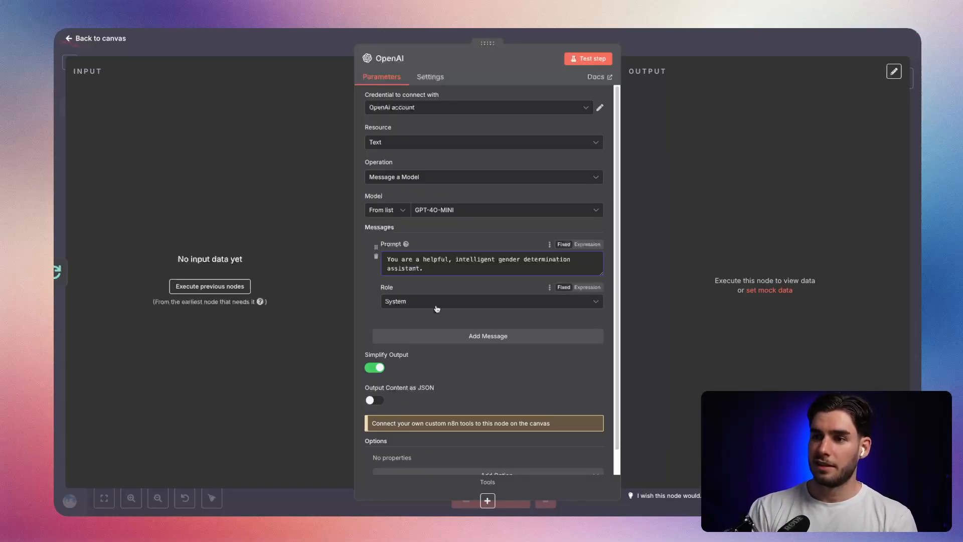
Add a second message with the User role and begin its prompt with "Your task".
{"action": "left_click", "coordinate": [446, 336]}
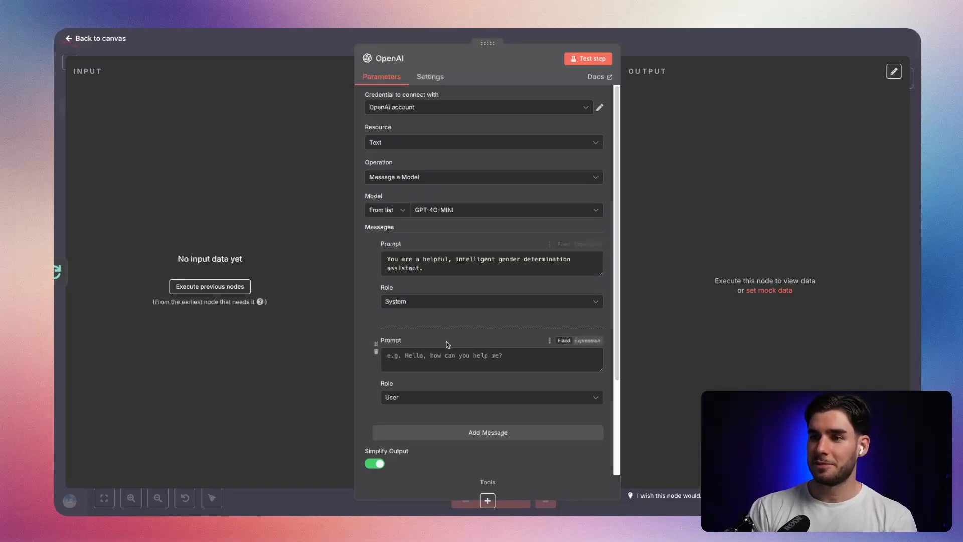
{"action": "scroll", "coordinate": [436, 301], "scroll_direction": "down", "scroll_amount": 2}
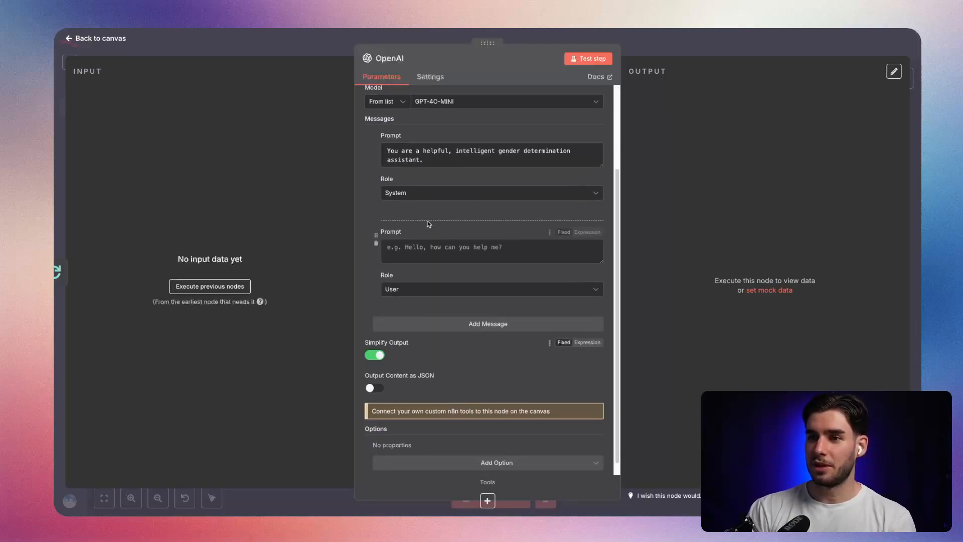
{"action": "left_click", "coordinate": [450, 247]}
{"action": "type", "text": "Your taks"}
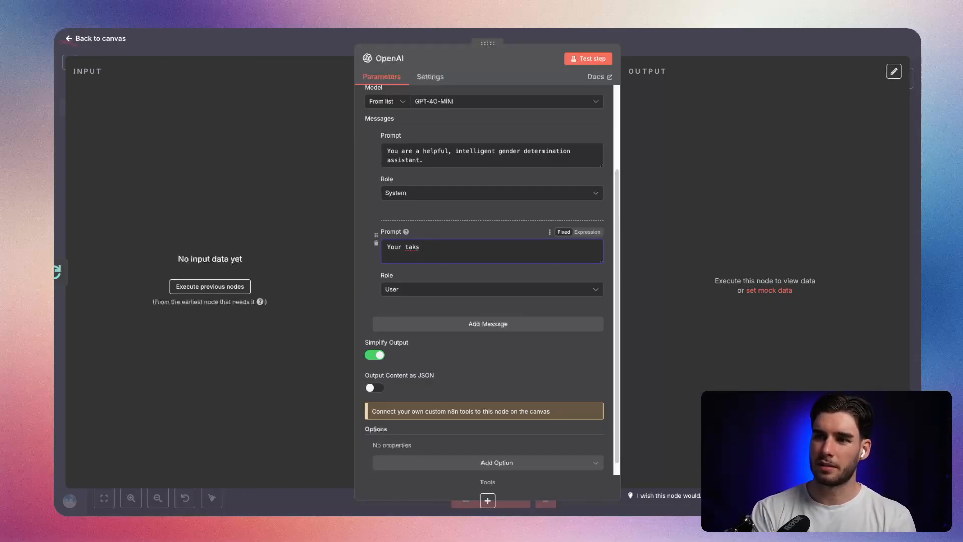
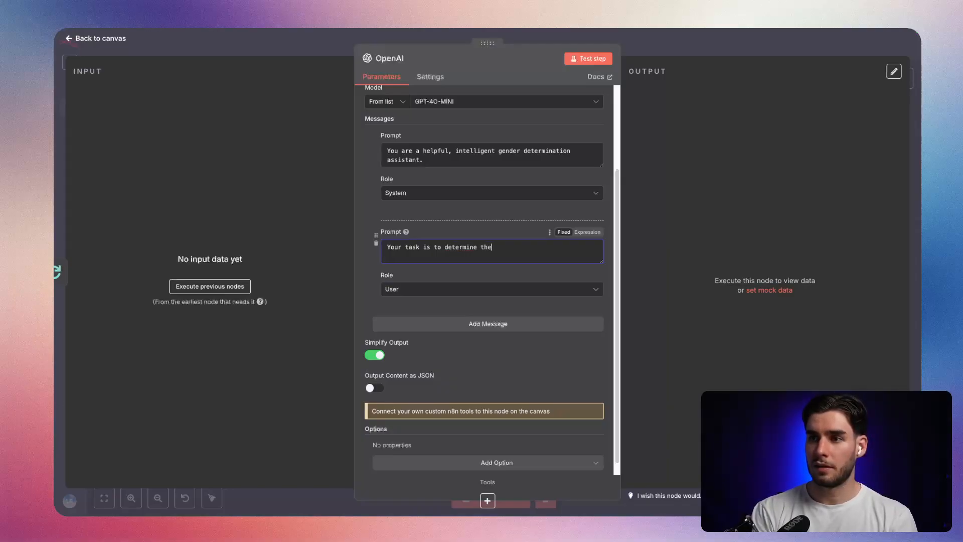
Complete the User prompt as "Your task is to determine the gender of a person and return the according title in German. Only return "Herr" or "Frau"".
{"action": "key", "text": "BackSpace"}
{"action": "type", "text": "of a person and"}
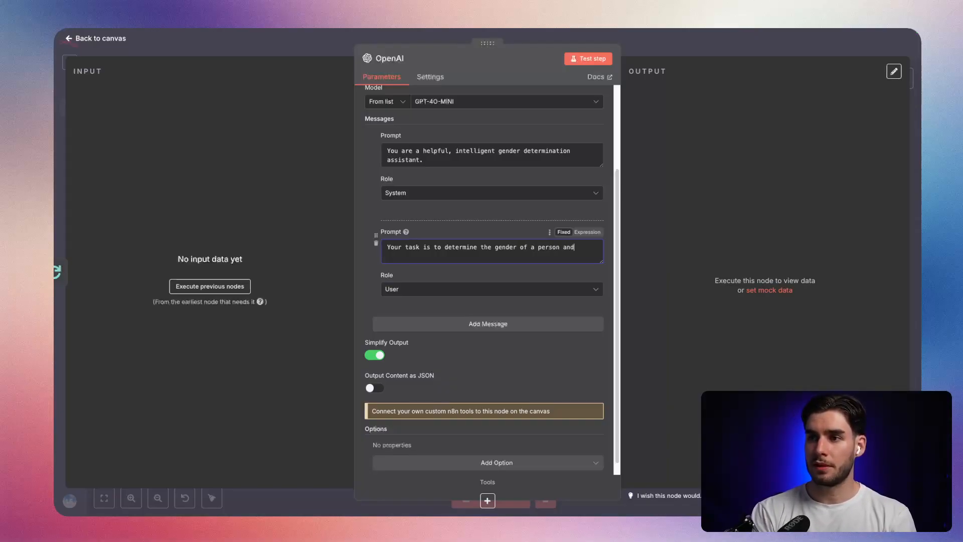
{"action": "type", "text": "n the person's title in German."}
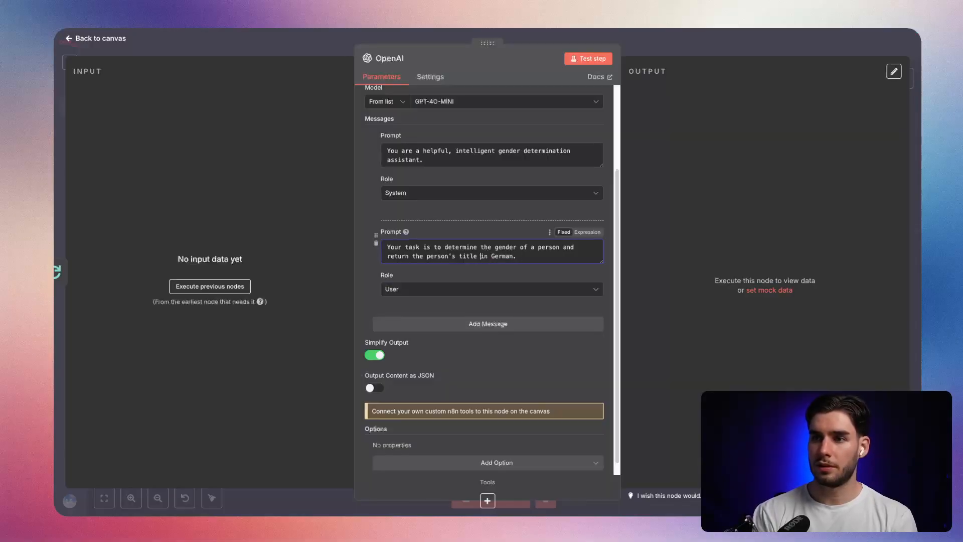
{"action": "key", "text": "BackSpace"}
{"action": "key", "text": "BackSpace"}
{"action": "key", "text": "BackSpace"}
{"action": "key", "text": "BackSpace"}
{"action": "key", "text": "BackSpace"}
{"action": "key", "text": "BackSpace"}
{"action": "key", "text": "BackSpace"}
{"action": "key", "text": "BackSpace"}
{"action": "key", "text": "BackSpace"}
{"action": "type", "text": "accor"}
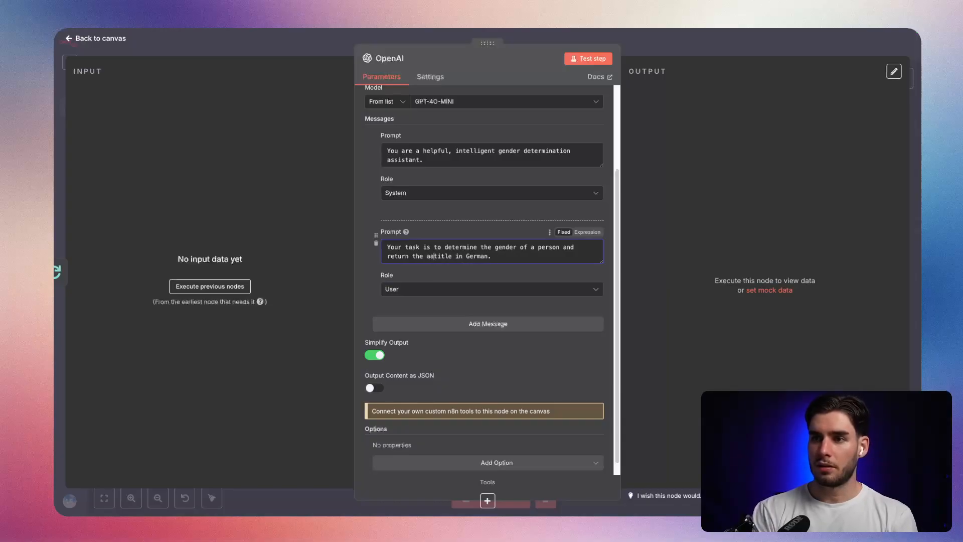
{"action": "type", "text": "ding"}
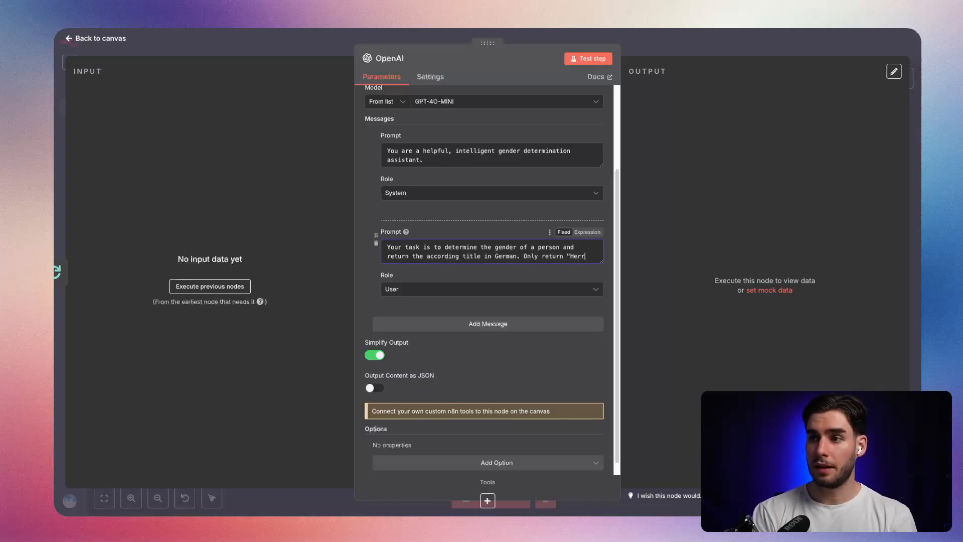
{"action": "type", "text": "title in German. Only return \"Herr\" or \"Frau\""}
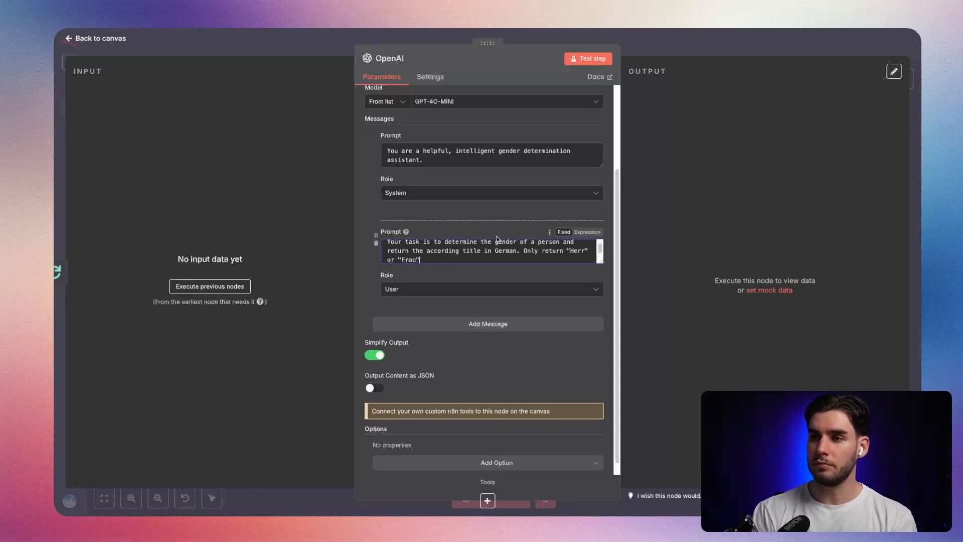
Make the second prompt an expression and append a separate line reading "Output using the following JSON-format: {"title":"Herr"}".
{"action": "left_click", "coordinate": [587, 232]}
{"action": "left_click", "coordinate": [597, 269]}
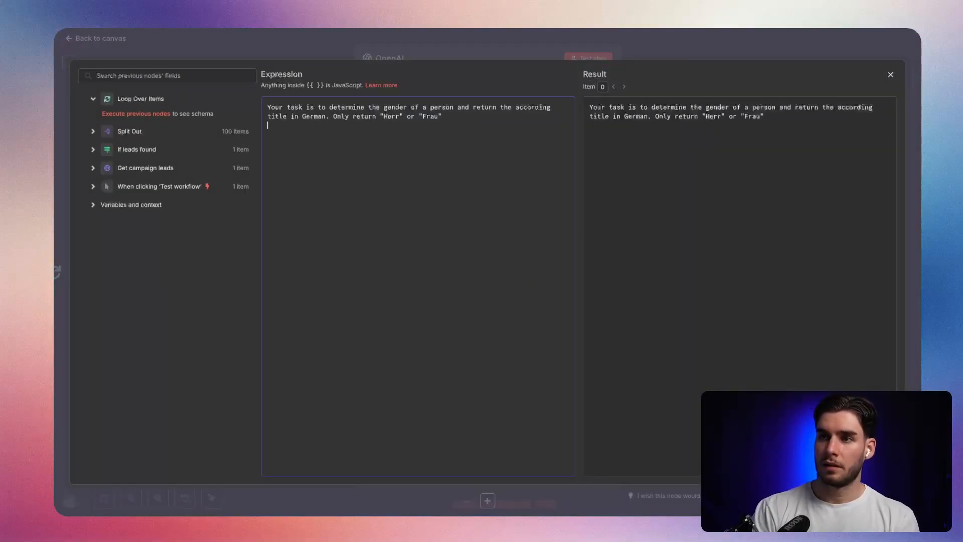
{"action": "type", "text": "."}
{"action": "key", "text": "Return"}
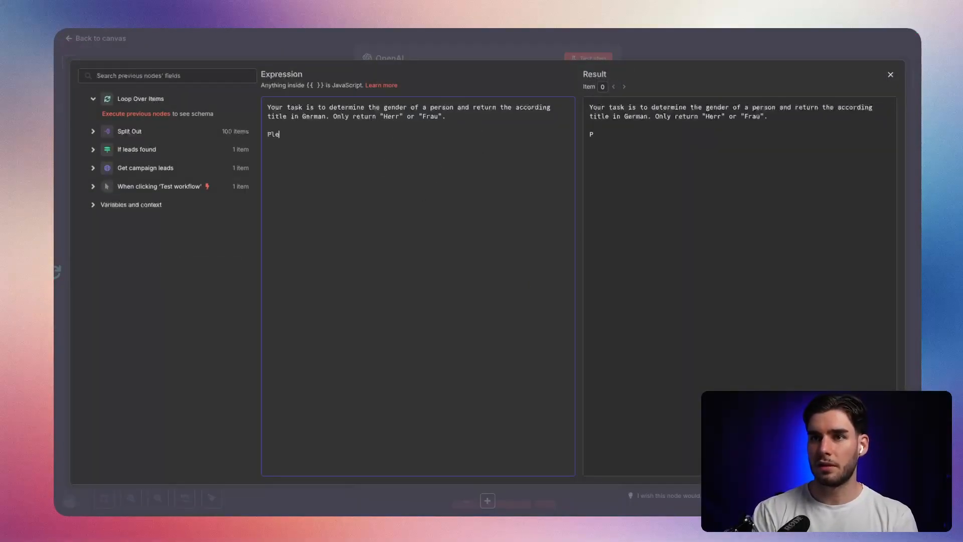
{"action": "key", "text": "BackSpace"}
{"action": "key", "text": "BackSpace"}
{"action": "key", "text": "BackSpace"}
{"action": "key", "text": "BackSpace"}
{"action": "key", "text": "BackSpace"}
{"action": "type", "text": "Output us"}
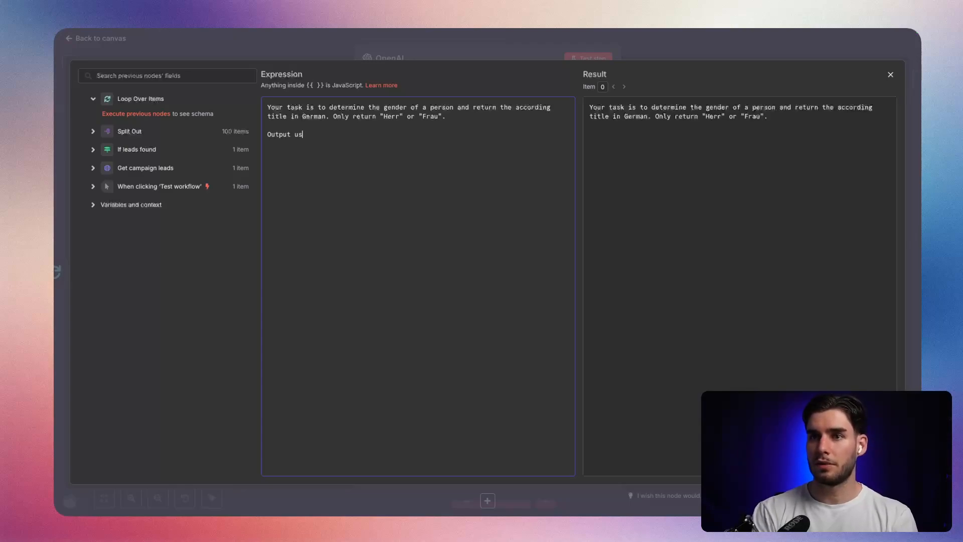
{"action": "key", "text": "BackSpace"}
{"action": "key", "text": "BackSpace"}
{"action": "type", "text": "ing the following JSON"}
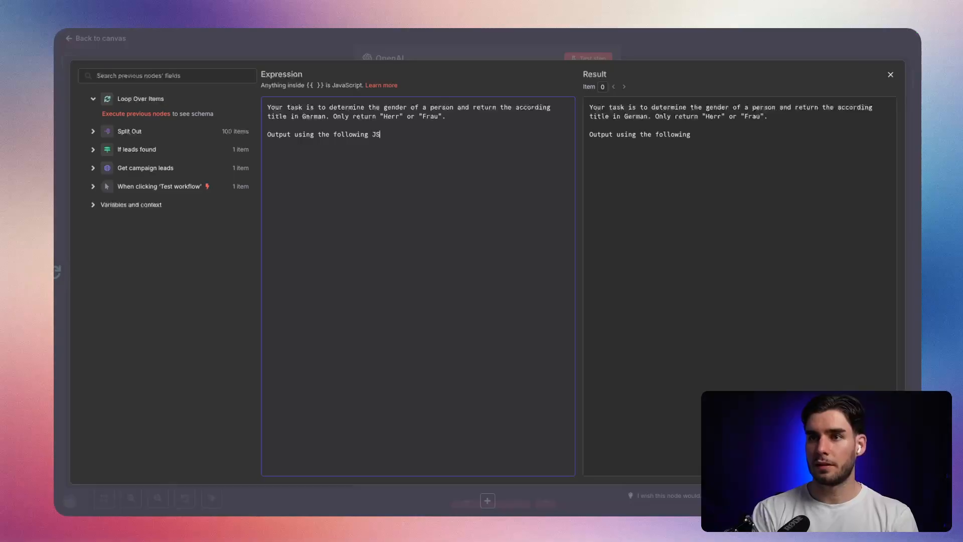
{"action": "type", "text": "t"}
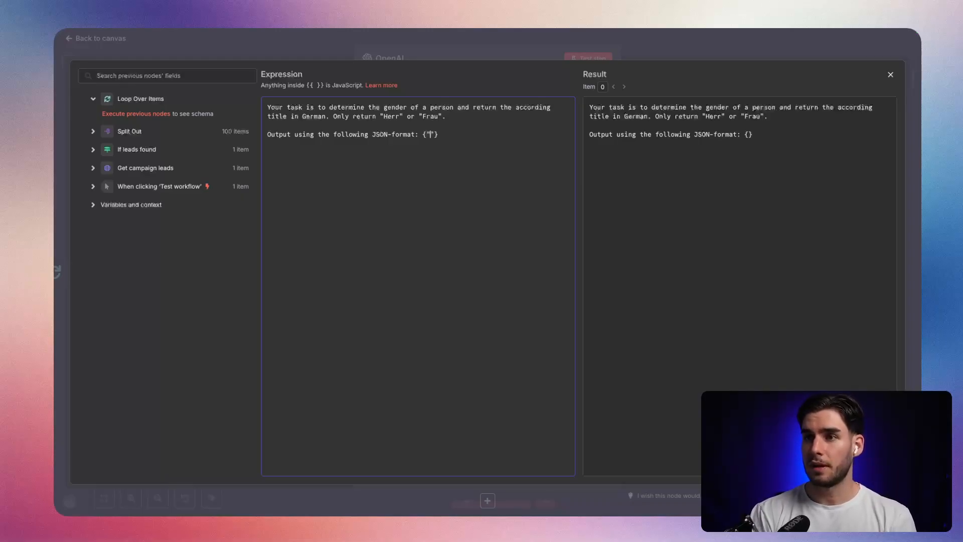
{"action": "type", "text": ": {\"title\"}"}
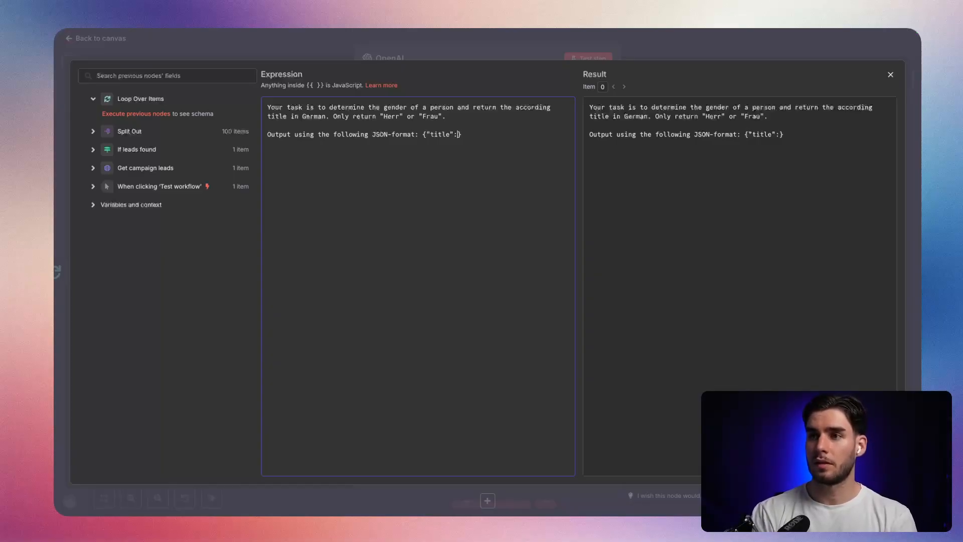
{"action": "type", "text": "\""}
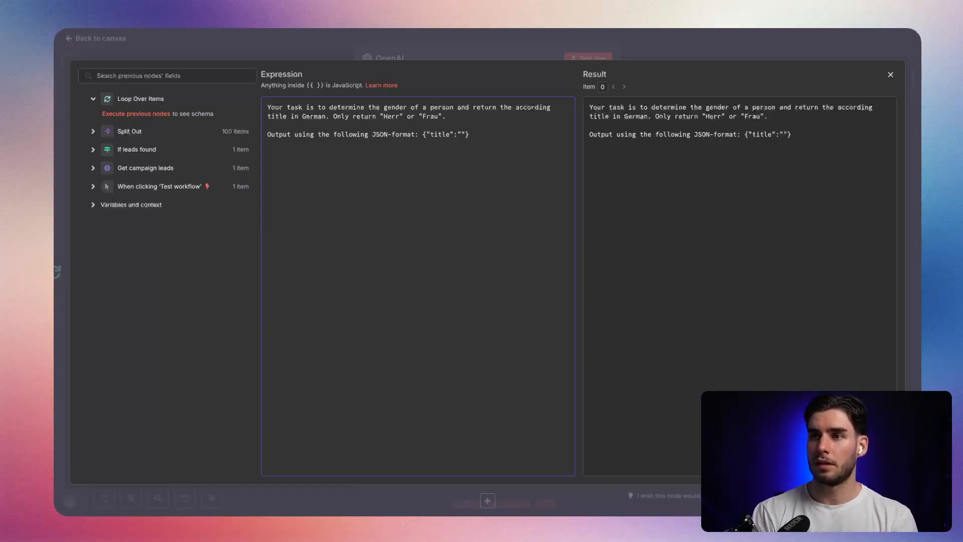
{"action": "type", "text": "Herr"}
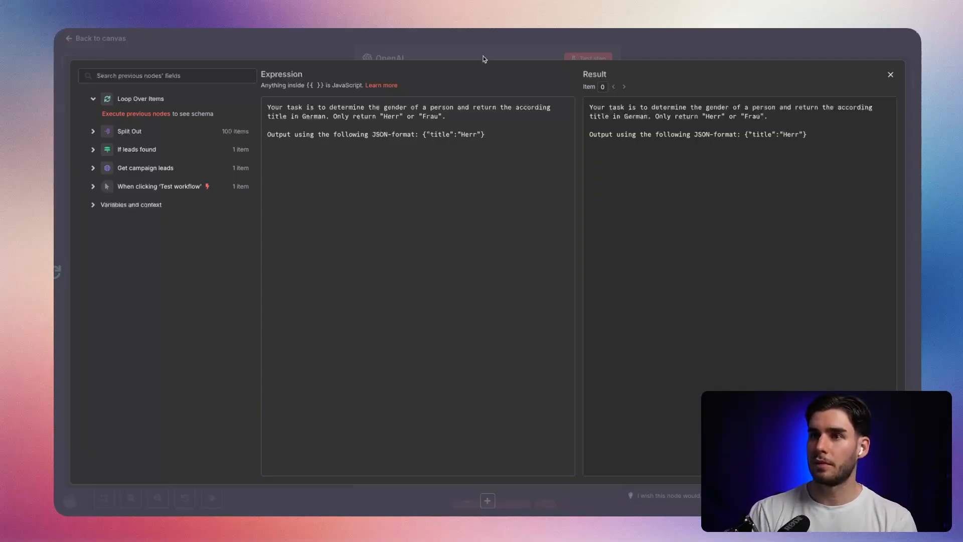
Rename the OpenAI node to "Determine title".
{"action": "left_click", "coordinate": [399, 64]}
{"action": "type", "text": "Determine tit"}
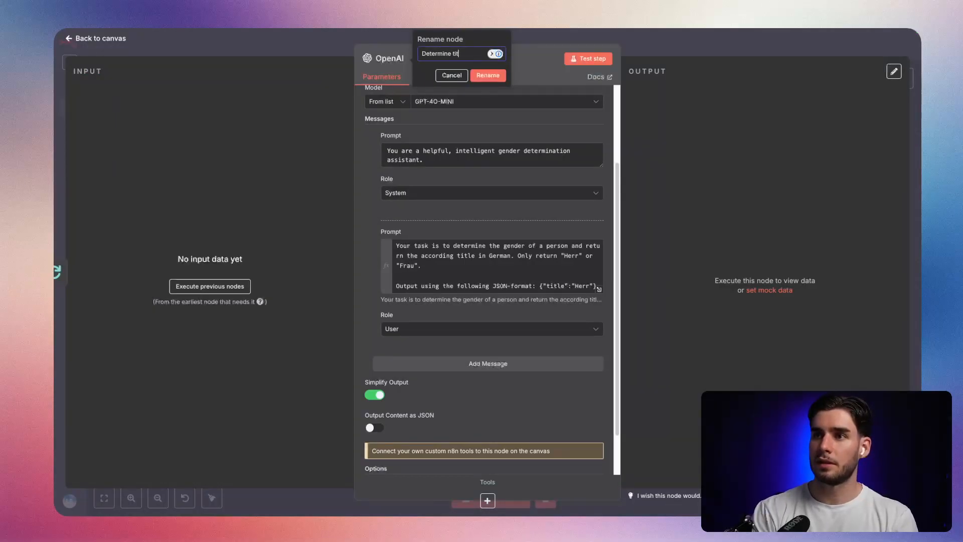
{"action": "type", "text": "le"}
{"action": "key", "text": "Return"}
Add a third message with the User role and the prompt {"firstName":"","lastName":""}.
{"action": "scroll", "coordinate": [517, 140], "scroll_direction": "down", "scroll_amount": 5}
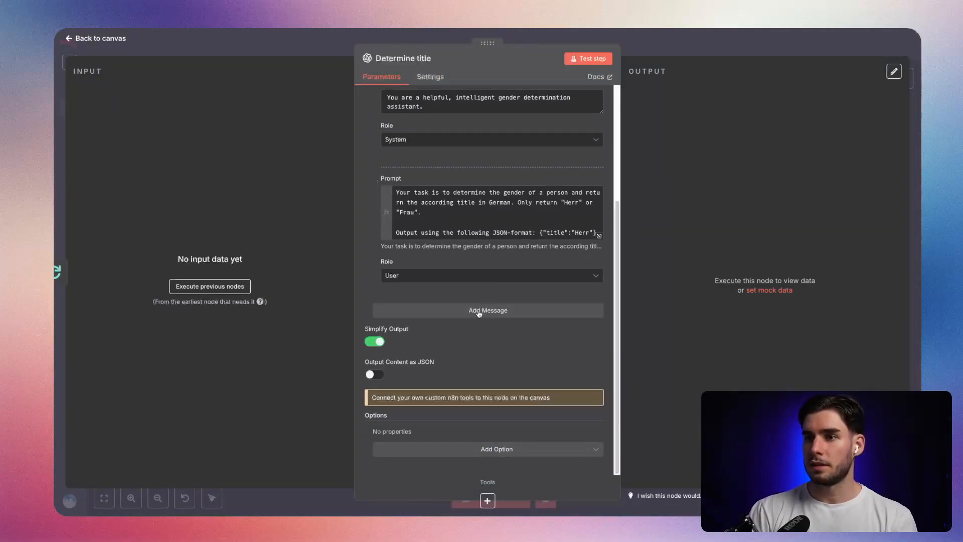
{"action": "left_click", "coordinate": [478, 311]}
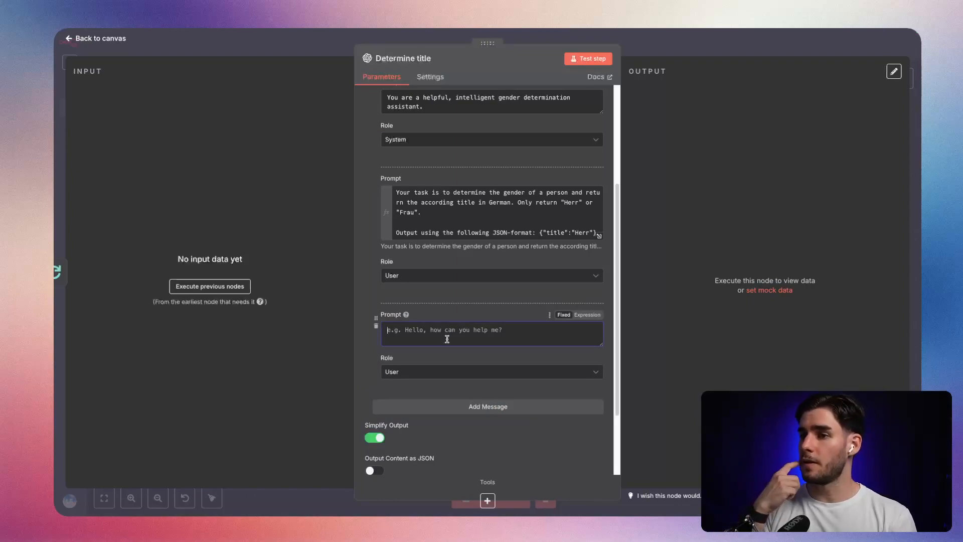
{"action": "type", "text": "{{"}
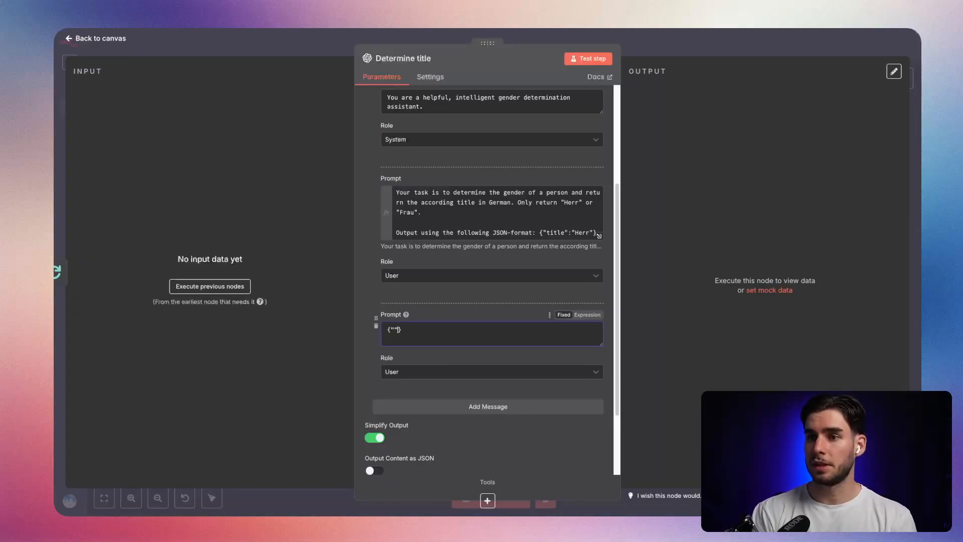
{"action": "type", "text": "firstName\":\"\","}
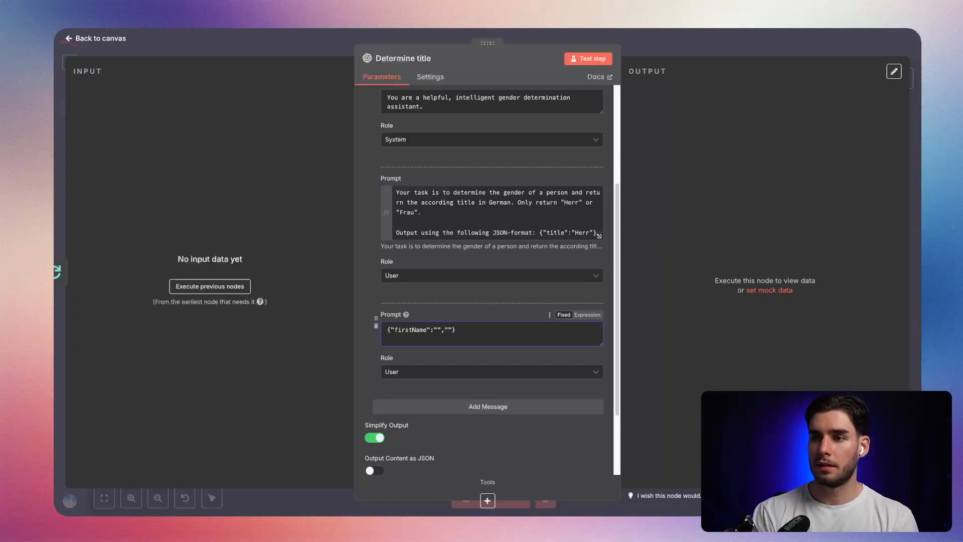
{"action": "type", "text": "\"lastn"}
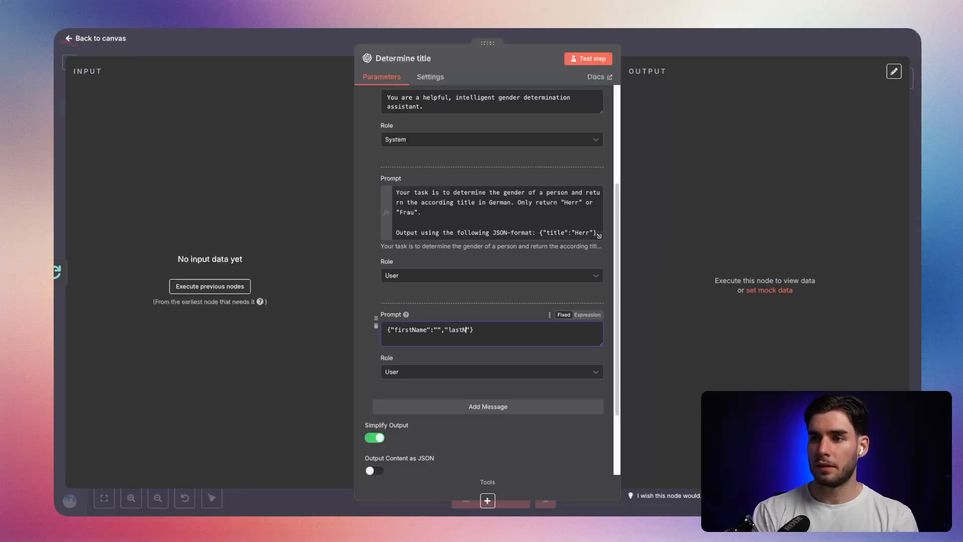
{"action": "type", "text": "ame\":"}
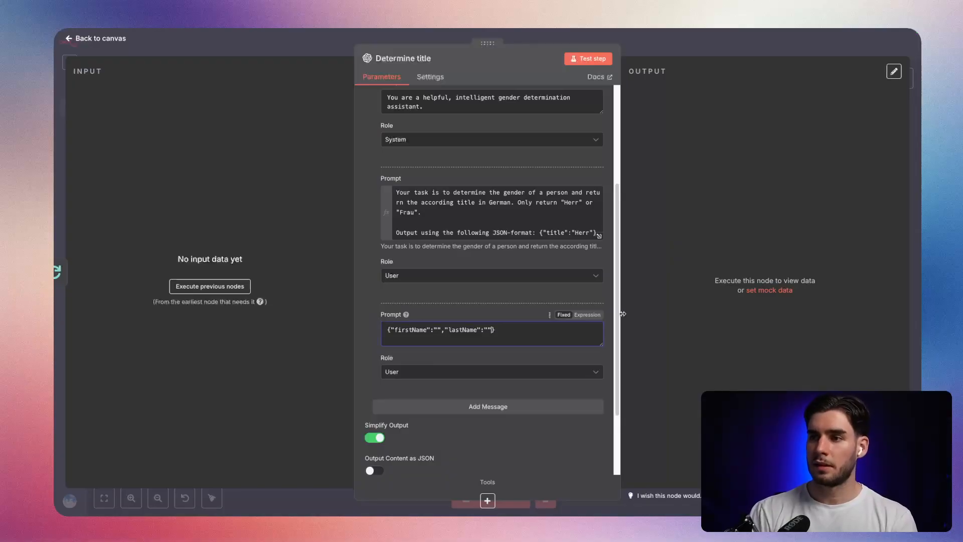
Make the third prompt an expression and execute the previous nodes to load lead data as input.
{"action": "left_click", "coordinate": [587, 315]}
{"action": "left_click", "coordinate": [599, 336]}
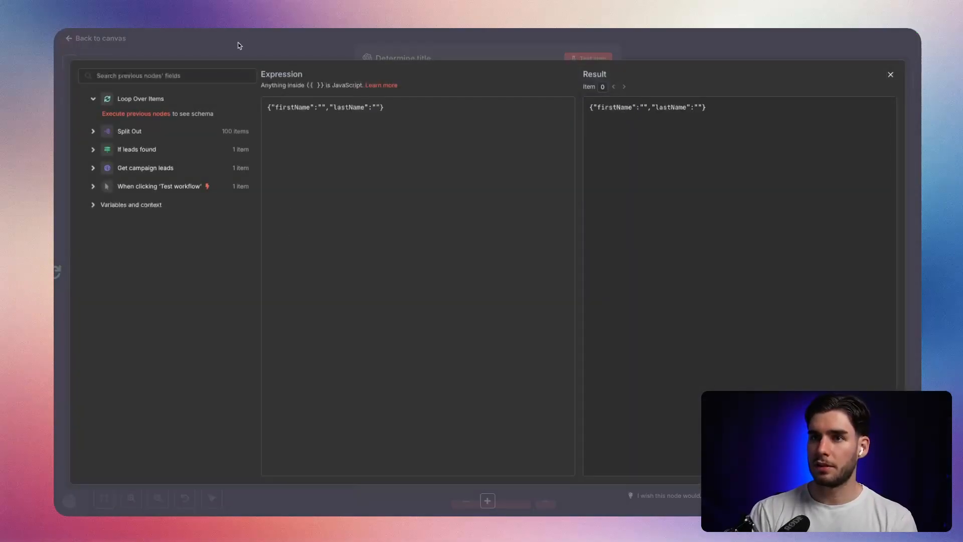
{"action": "left_click", "coordinate": [248, 51]}
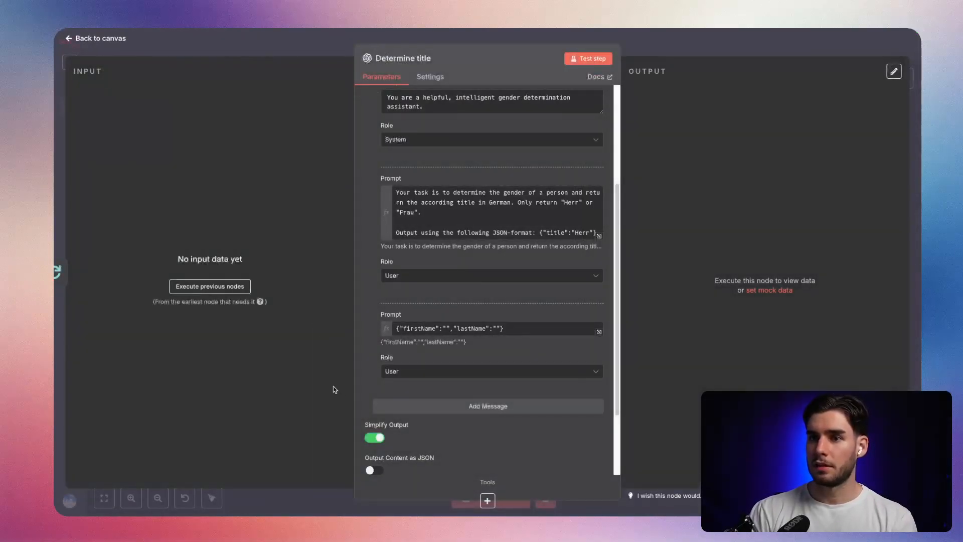
{"action": "left_click", "coordinate": [223, 287]}
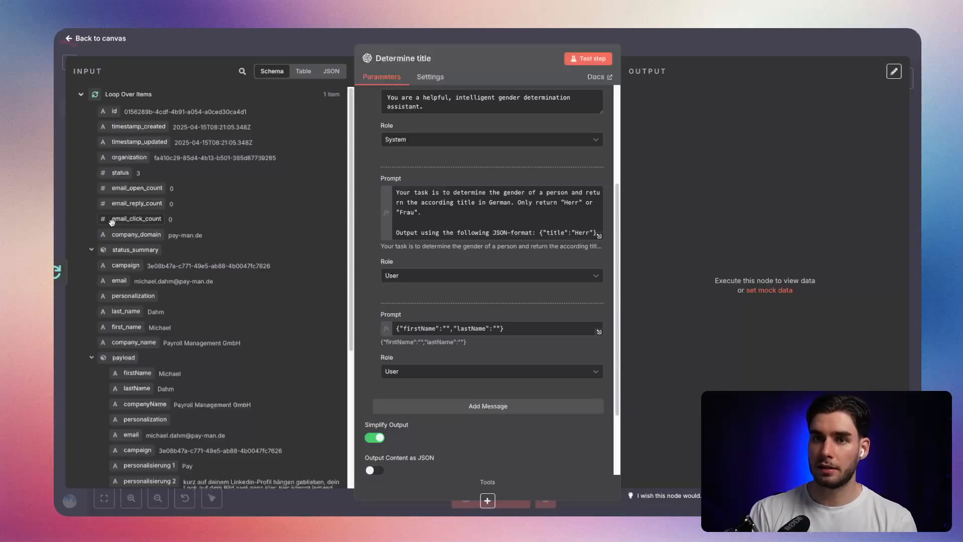
Map the lead's last_name into the lastName value and the payload's firstName into the firstName value of the third prompt.
{"action": "scroll", "coordinate": [205, 263], "scroll_direction": "down", "scroll_amount": 5}
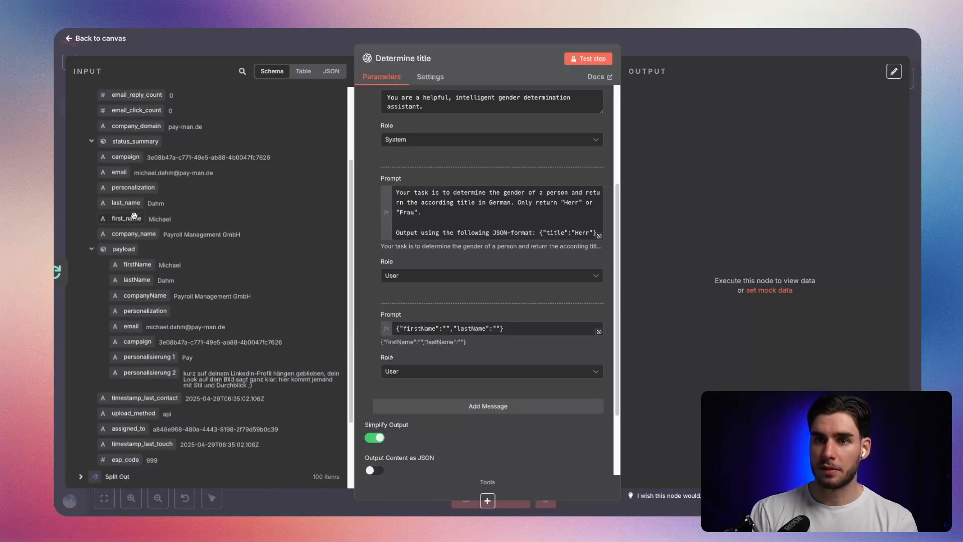
{"action": "left_click_drag", "start_coordinate": [132, 207], "coordinate": [499, 329]}
{"action": "left_click_drag", "start_coordinate": [141, 264], "coordinate": [444, 336]}
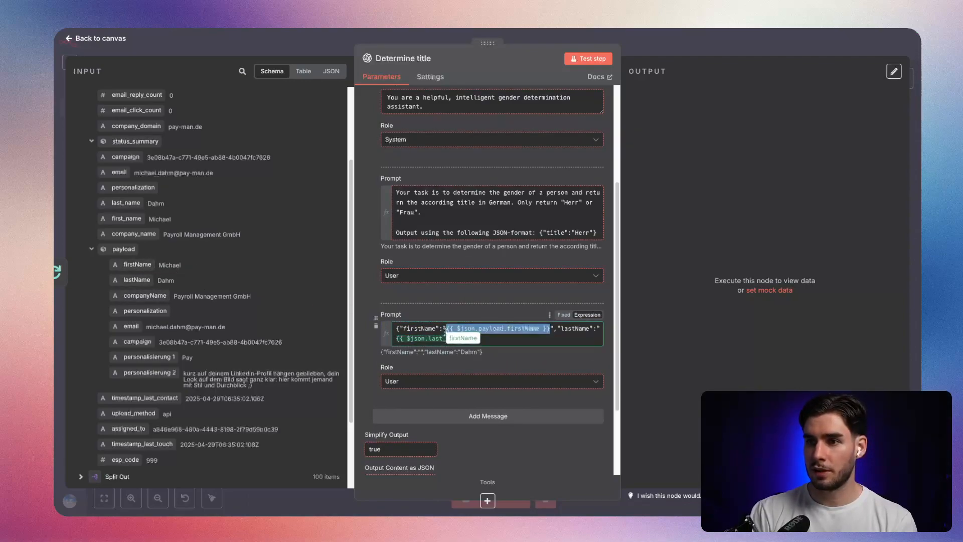
{"action": "left_click", "coordinate": [445, 312]}
Enable Output Content as JSON and add the Output Randomness (Temperature) option with a value of 0,6.
{"action": "scroll", "coordinate": [482, 377], "scroll_direction": "down", "scroll_amount": 3}
{"action": "left_click", "coordinate": [374, 374]}
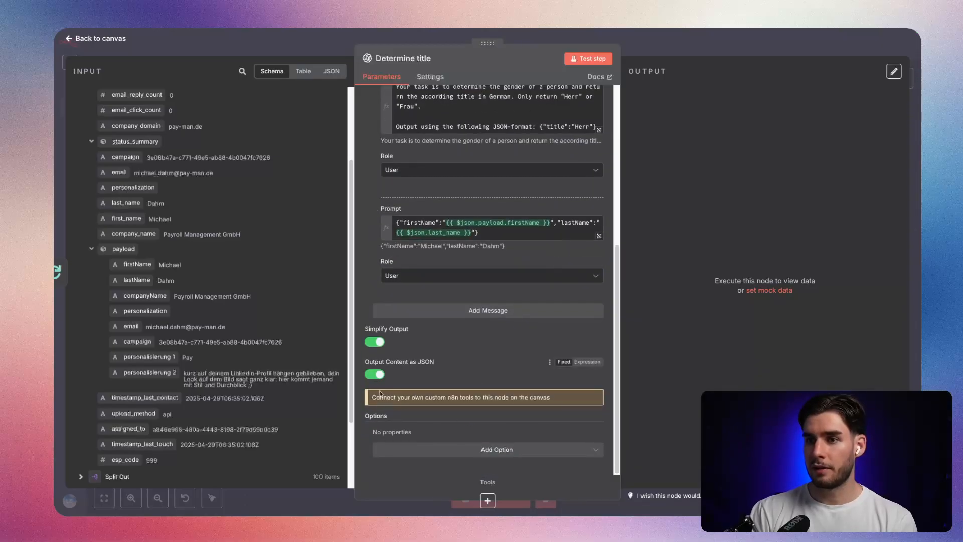
{"action": "left_click", "coordinate": [438, 451]}
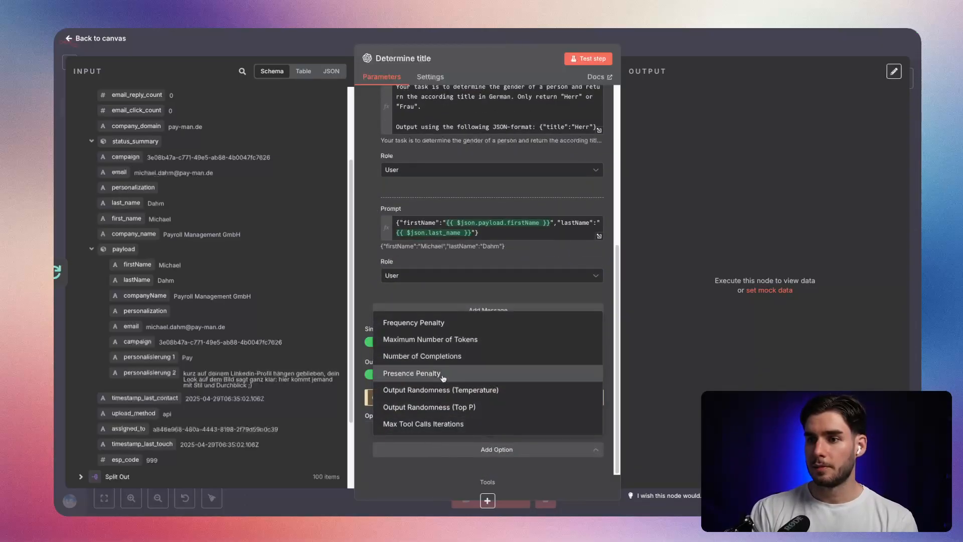
{"action": "left_click", "coordinate": [440, 391]}
{"action": "scroll", "coordinate": [449, 419], "scroll_direction": "down", "scroll_amount": 1}
{"action": "double_click", "coordinate": [390, 428]}
{"action": "type", "text": "0,6"}
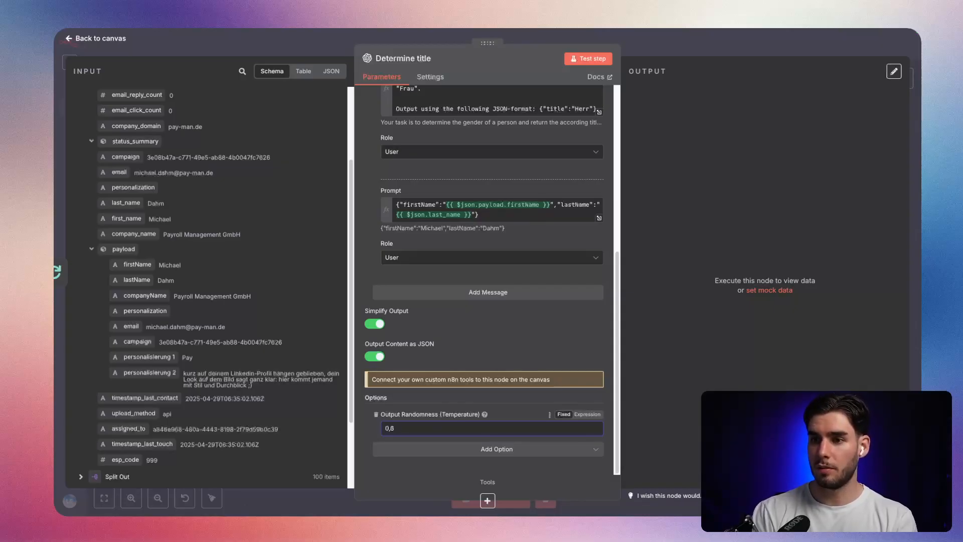
{"action": "left_click", "coordinate": [518, 349]}
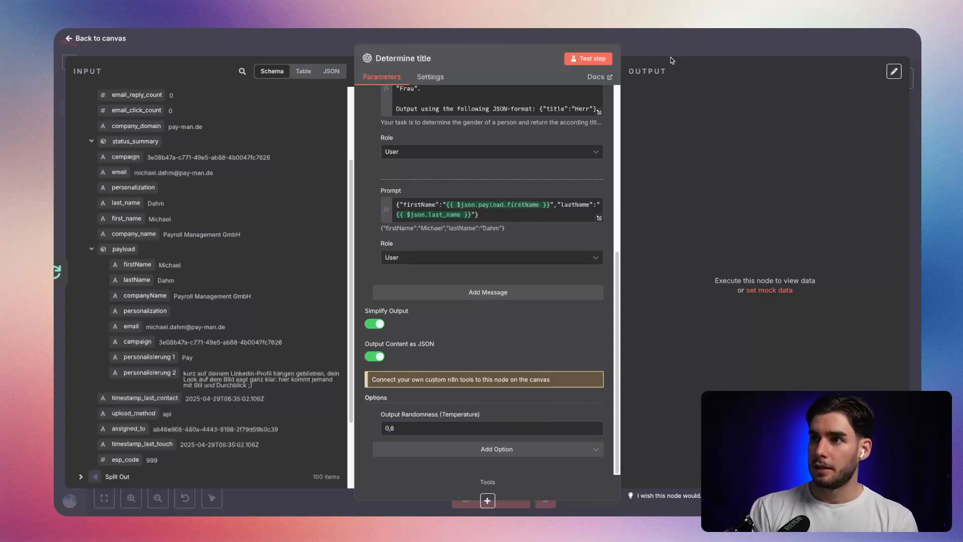
Return to the canvas and shift the Determine title and Set next_starting_after nodes further away from Loop Over Items.
{"action": "left_click", "coordinate": [657, 42]}
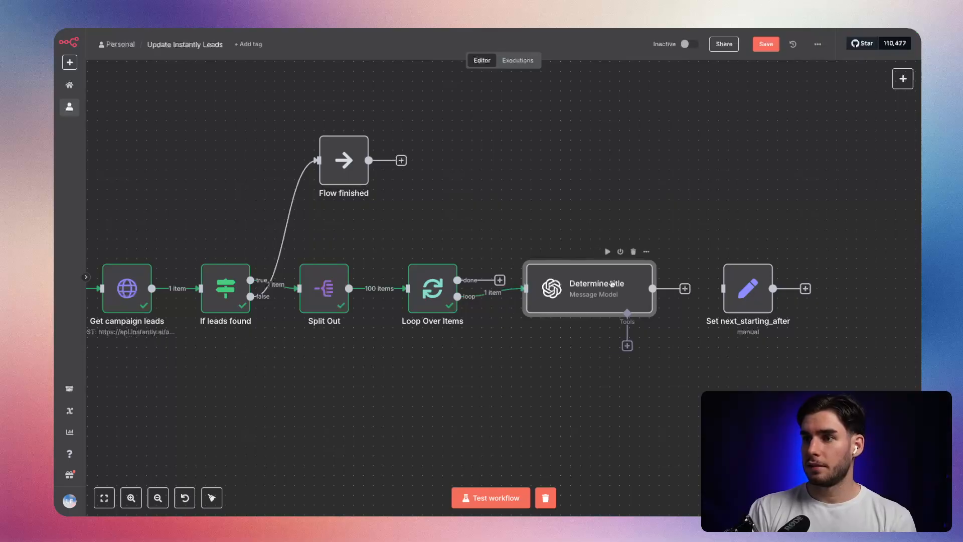
{"action": "left_click_drag", "start_coordinate": [612, 284], "coordinate": [632, 284]}
{"action": "left_click_drag", "start_coordinate": [748, 288], "coordinate": [778, 278]}
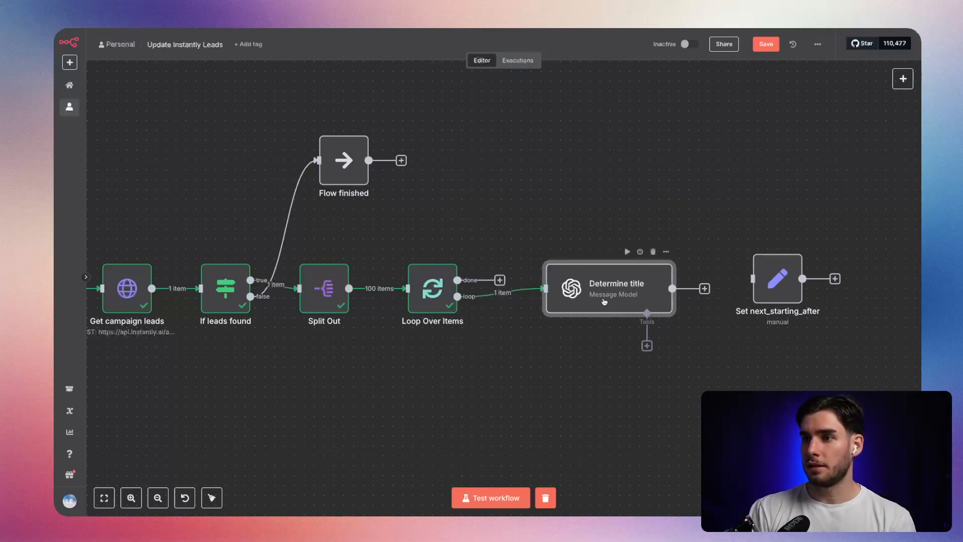
Test the Determine title node on its own with the loaded lead and return to the canvas.
{"action": "double_click", "coordinate": [604, 302]}
{"action": "left_click", "coordinate": [586, 59]}
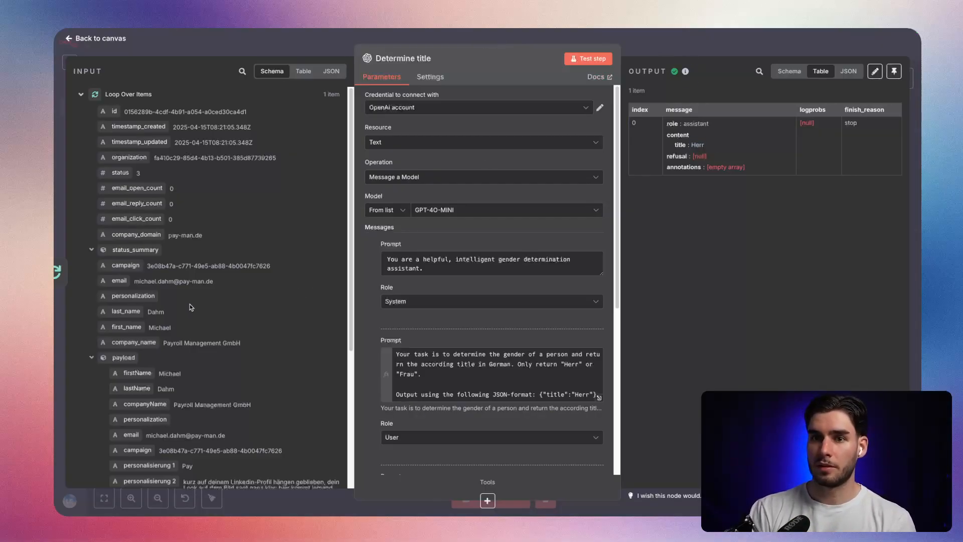
{"action": "left_click", "coordinate": [642, 52]}
Move Set next_starting_after further from Determine title to leave room for another node, and save the workflow.
{"action": "left_click_drag", "start_coordinate": [654, 320], "coordinate": [416, 323]}
{"action": "left_click_drag", "start_coordinate": [576, 296], "coordinate": [702, 302]}
{"action": "left_click", "coordinate": [766, 43]}
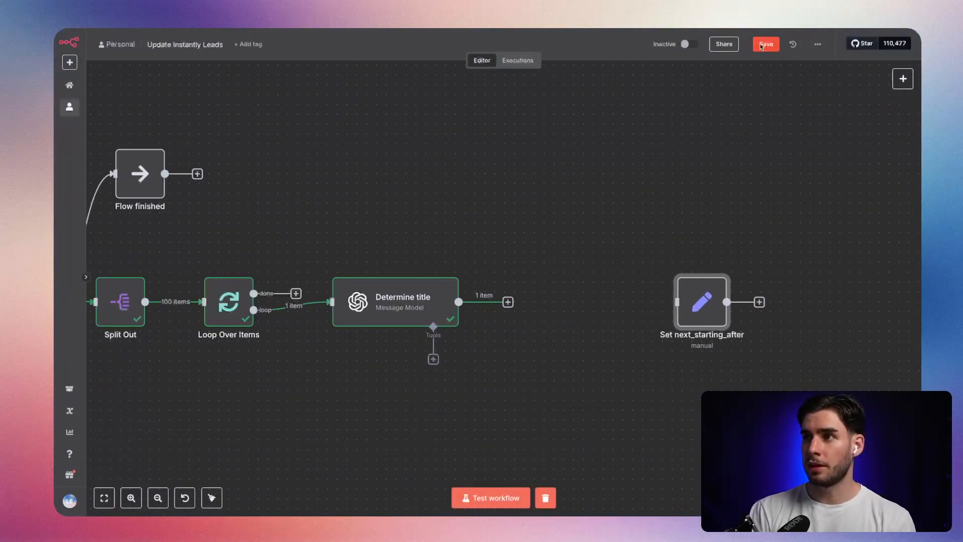
Switch to the Instantly API documentation, open the Patch lead endpoint and examine its required id path parameter.
{"action": "key", "text": "alt+Tab"}
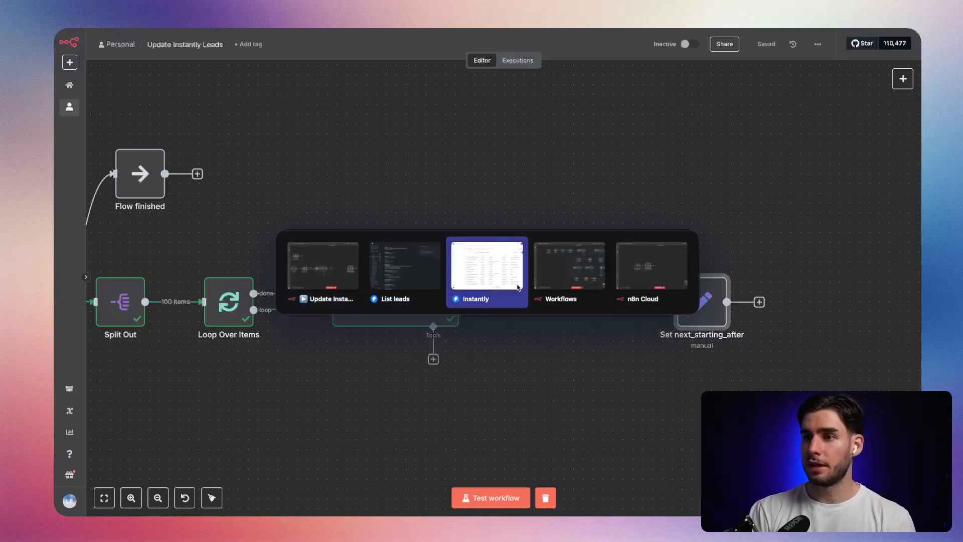
{"action": "left_click", "coordinate": [429, 285]}
{"action": "scroll", "coordinate": [130, 278], "scroll_direction": "up", "scroll_amount": 4}
{"action": "scroll", "coordinate": [130, 277], "scroll_direction": "down", "scroll_amount": 2}
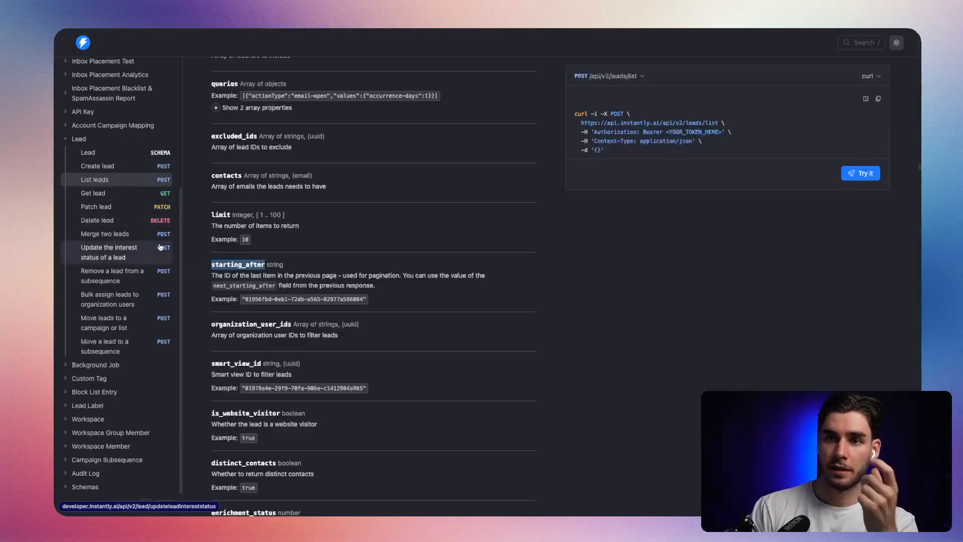
{"action": "left_click", "coordinate": [136, 157]}
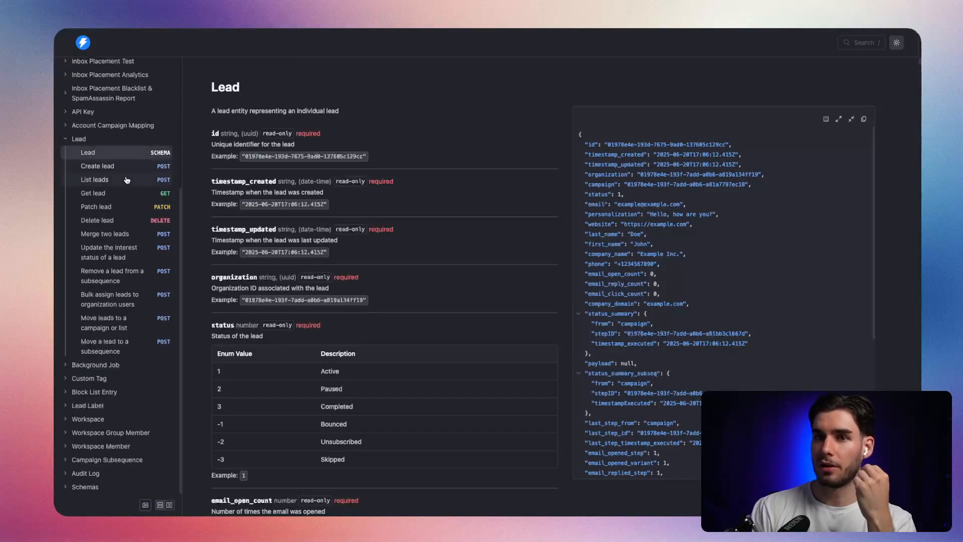
{"action": "left_click", "coordinate": [121, 206]}
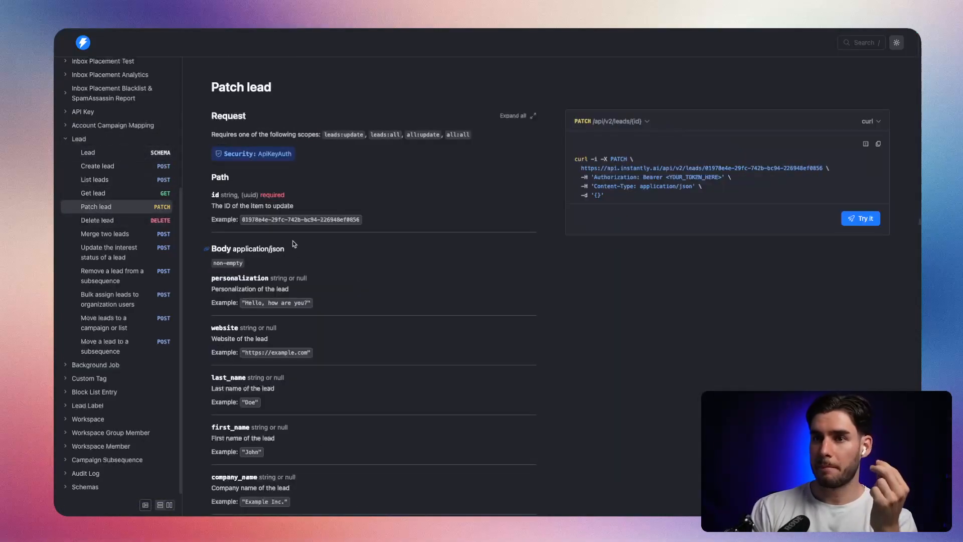
{"action": "double_click", "coordinate": [275, 194]}
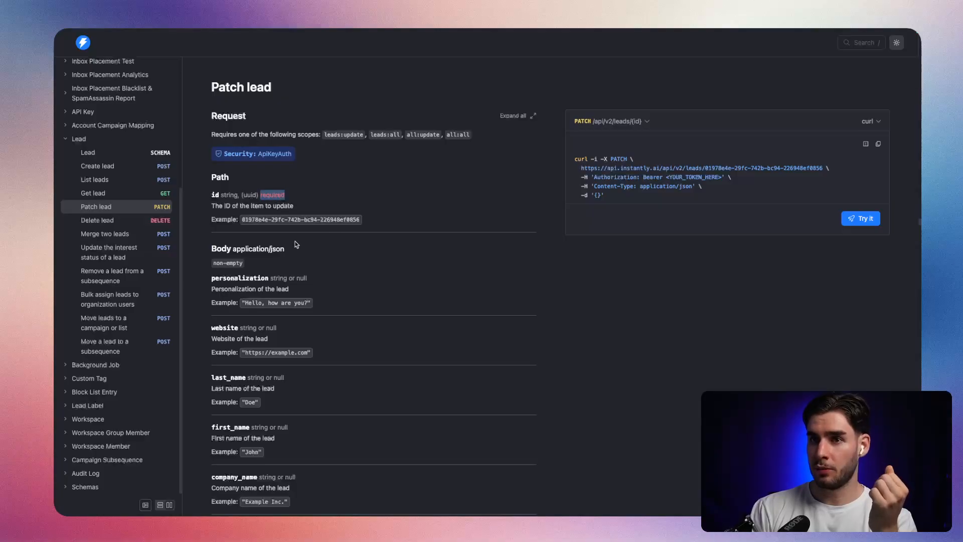
{"action": "double_click", "coordinate": [247, 221]}
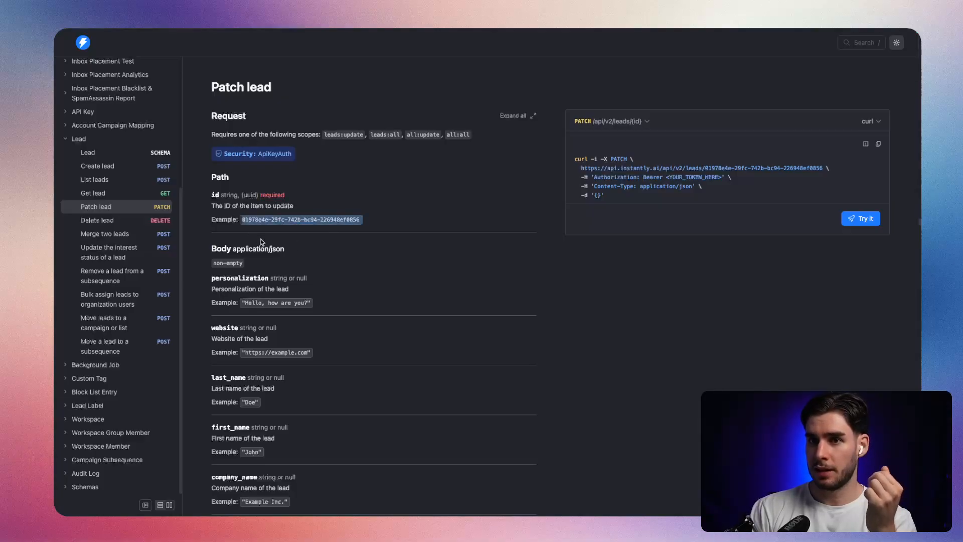
{"action": "left_click", "coordinate": [320, 246]}
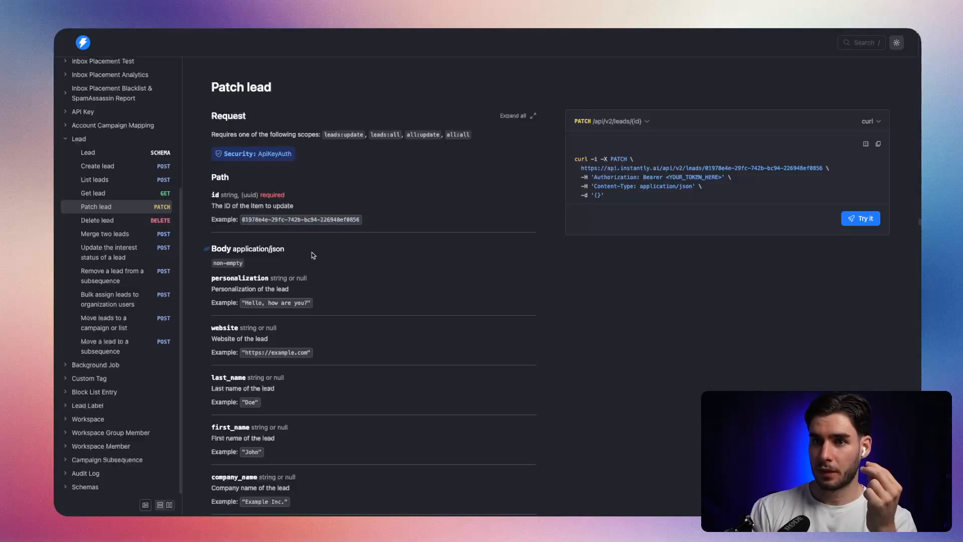
Examine the Patch lead body fields down to custom_variables and expand the property details of that object.
{"action": "scroll", "coordinate": [314, 254], "scroll_direction": "down", "scroll_amount": 1}
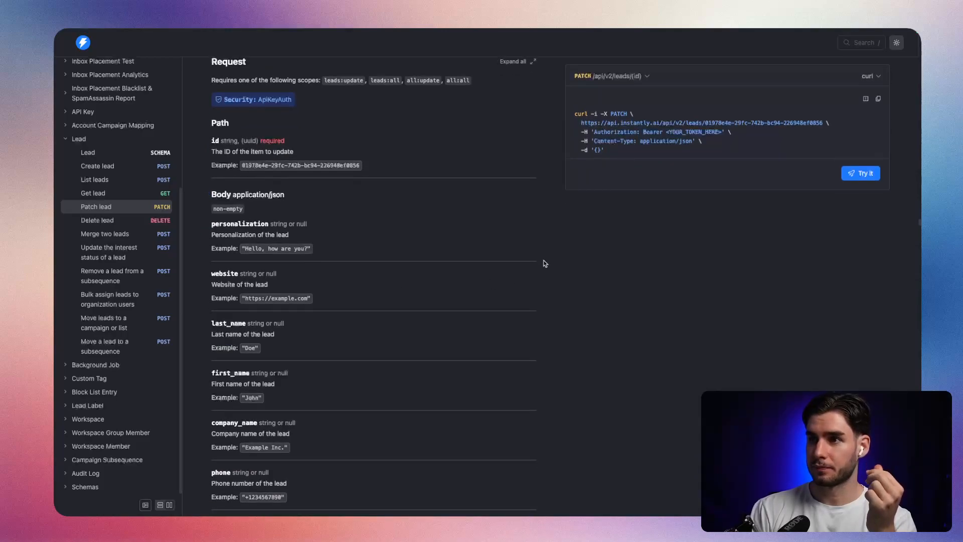
{"action": "scroll", "coordinate": [460, 262], "scroll_direction": "down", "scroll_amount": 8}
{"action": "scroll", "coordinate": [433, 262], "scroll_direction": "down", "scroll_amount": 5}
{"action": "scroll", "coordinate": [417, 252], "scroll_direction": "up", "scroll_amount": 4}
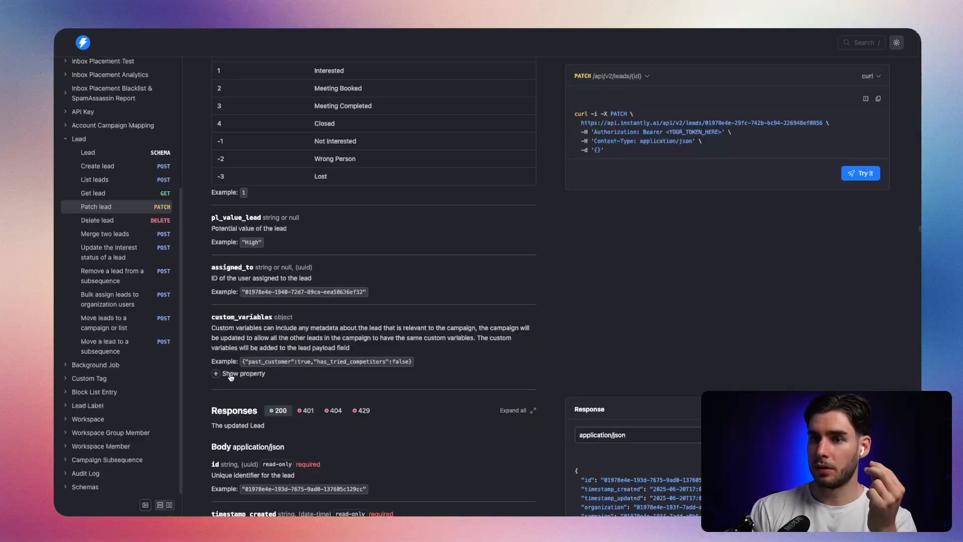
{"action": "double_click", "coordinate": [238, 320]}
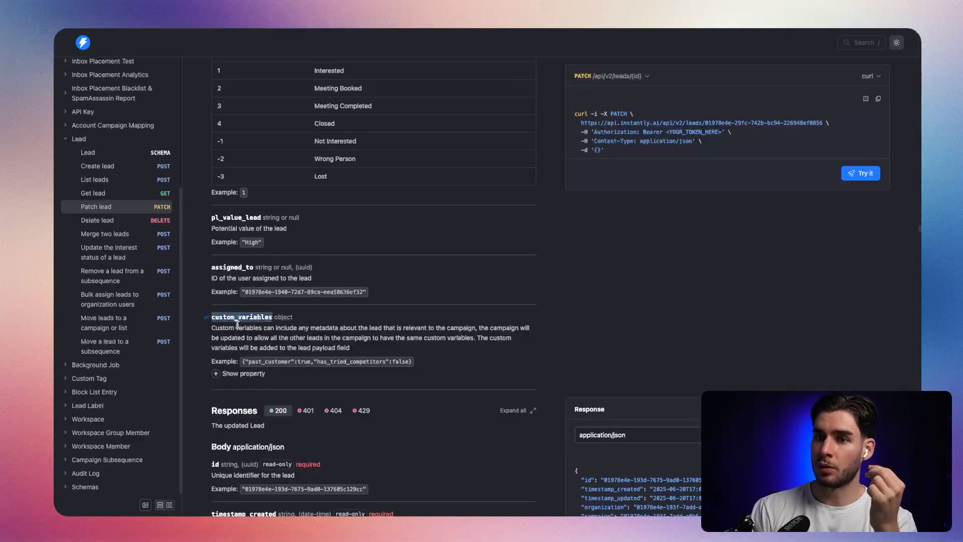
{"action": "left_click", "coordinate": [251, 371]}
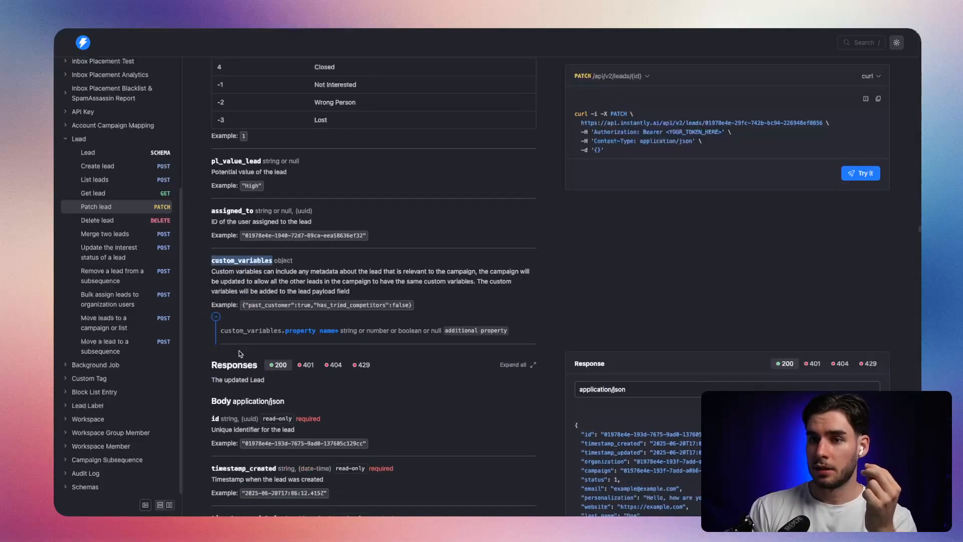
{"action": "scroll", "coordinate": [261, 357], "scroll_direction": "down", "scroll_amount": 3}
{"action": "left_click_drag", "start_coordinate": [255, 220], "coordinate": [319, 224]}
{"action": "left_click", "coordinate": [356, 226]}
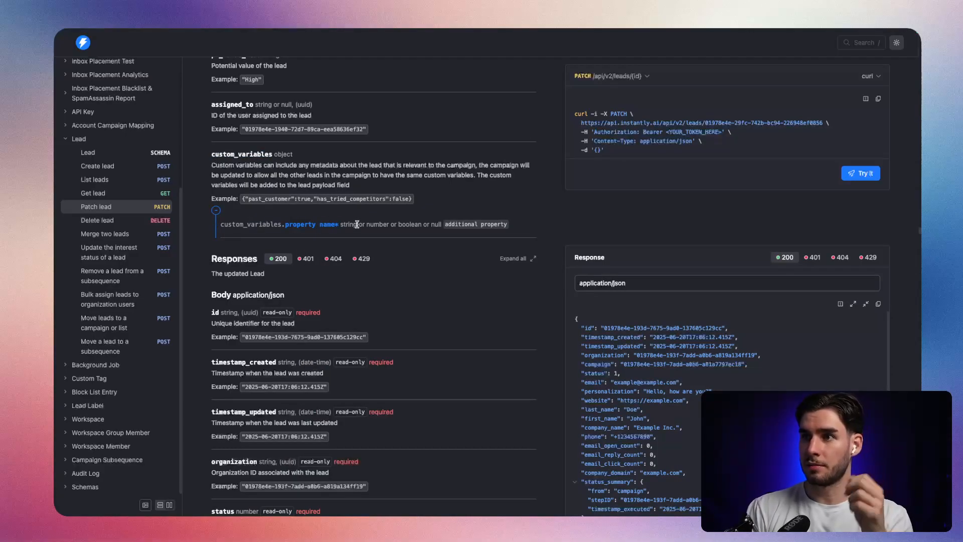
Copy the Patch lead cURL request example from the Instantly API documentation.
{"action": "key", "text": "ctrl+Tab"}
{"action": "key", "text": "ctrl+Tab"}
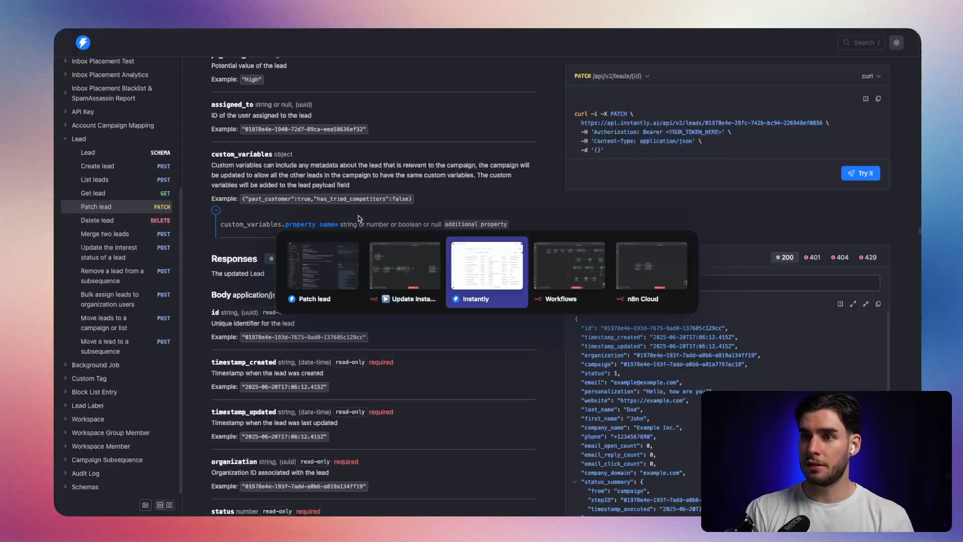
{"action": "key", "text": "ctrl+Tab"}
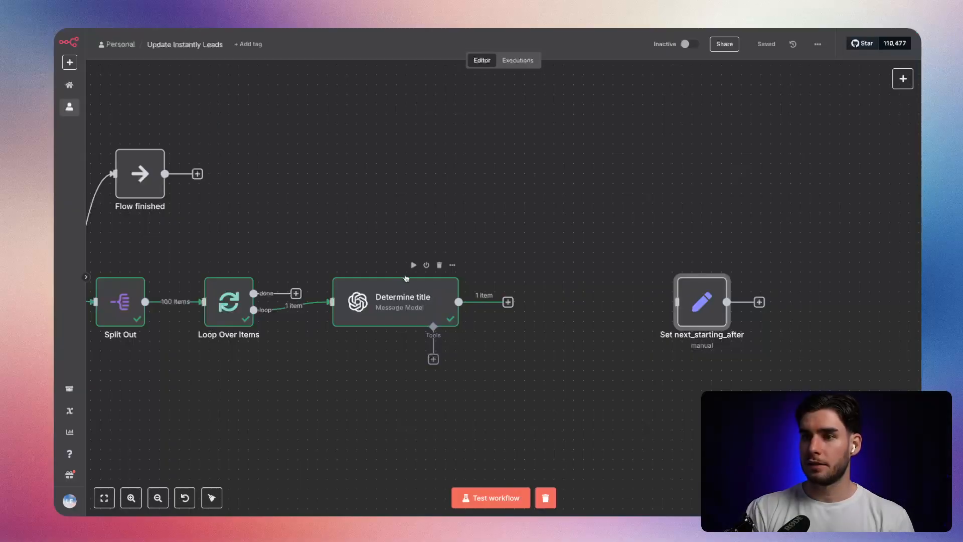
{"action": "key", "text": "ctrl+Tab"}
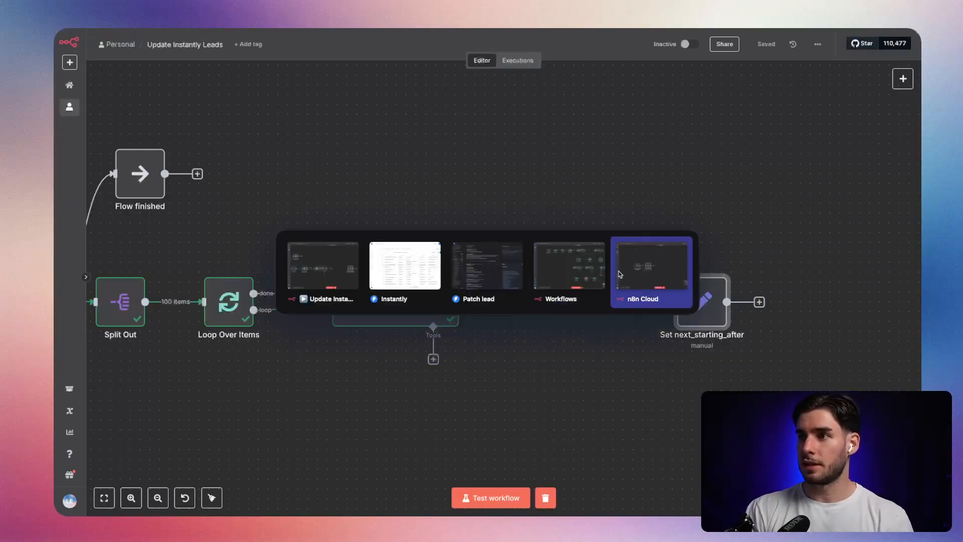
{"action": "left_click", "coordinate": [622, 271]}
{"action": "key", "text": "ctrl+Tab"}
{"action": "left_click", "coordinate": [555, 281]}
{"action": "left_click", "coordinate": [878, 99]}
Switch back to the Update Instantly Leads workflow in n8n and add an HTTP Request node after Determine title.
{"action": "key", "text": "ctrl+Tab"}
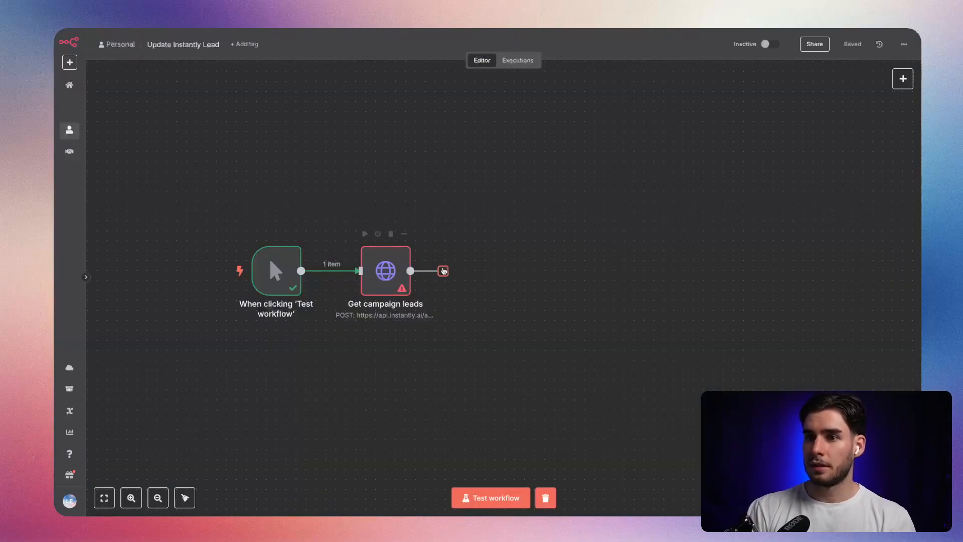
{"action": "key", "text": "ctrl+Tab"}
{"action": "left_click", "coordinate": [452, 278]}
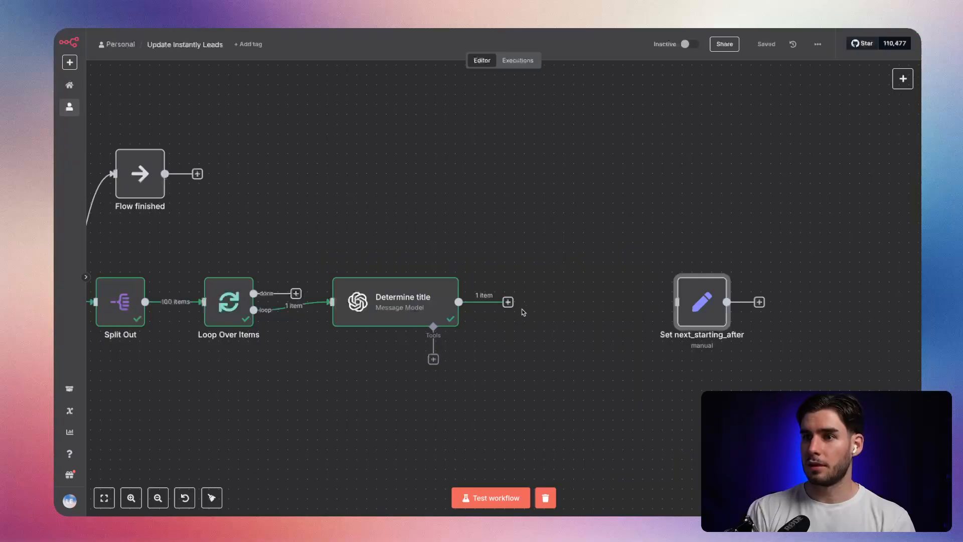
{"action": "left_click", "coordinate": [508, 301]}
{"action": "type", "text": "http"}
{"action": "key", "text": "Return"}
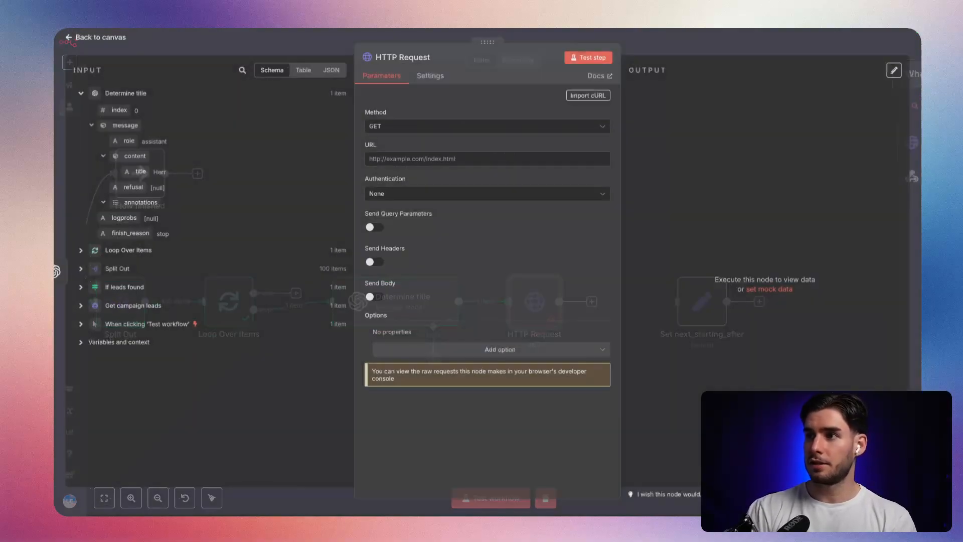
Import the copied cURL command into the HTTP Request node and remove the example lead ID from the end of its URL.
{"action": "left_click", "coordinate": [587, 96]}
{"action": "key", "text": "ctrl+v"}
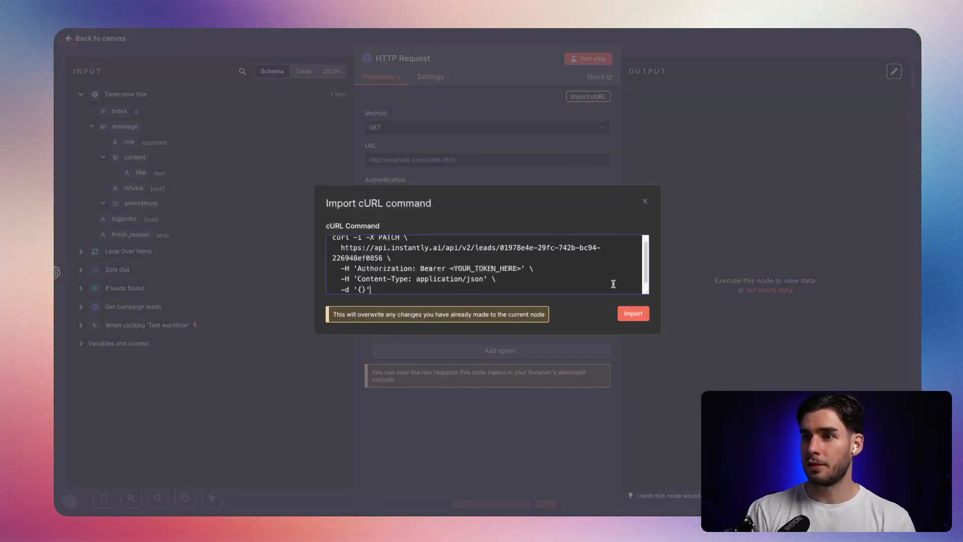
{"action": "left_click", "coordinate": [633, 314]}
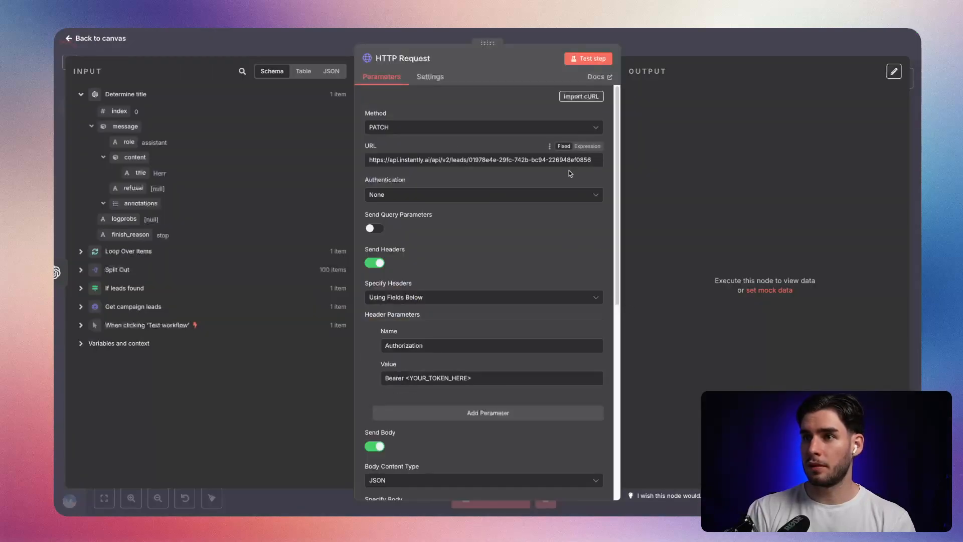
{"action": "mouse_move", "coordinate": [473, 159]}
{"action": "left_mouse_down"}
{"action": "mouse_move", "coordinate": [593, 161]}
{"action": "mouse_move", "coordinate": [471, 163]}
{"action": "left_mouse_up"}
{"action": "key", "text": "BackSpace"}
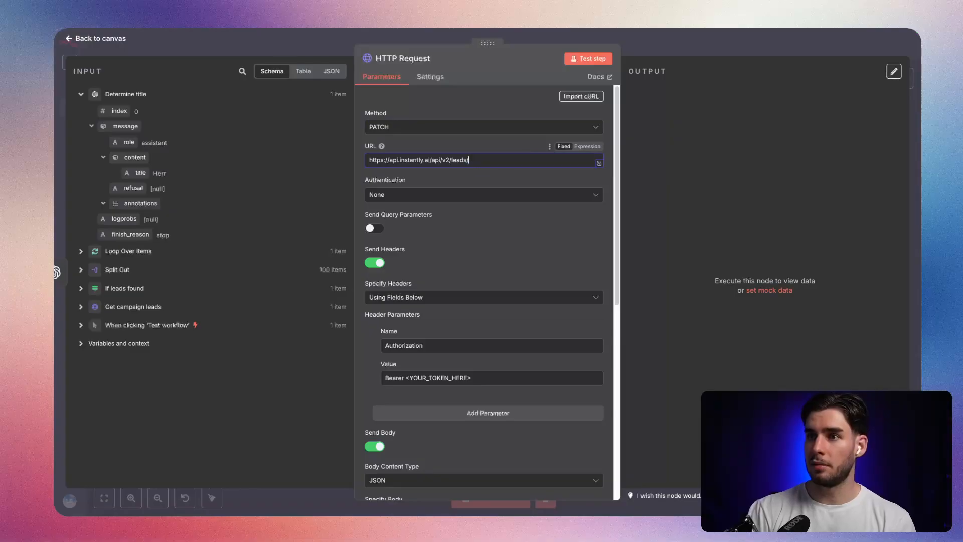
Recheck the id path parameter in the Patch lead documentation, then return to the HTTP Request node in n8n.
{"action": "key", "text": "ctrl+Tab"}
{"action": "key", "text": "ctrl+Tab"}
{"action": "key", "text": "ctrl+Tab"}
{"action": "scroll", "coordinate": [706, 191], "scroll_direction": "up", "scroll_amount": 2}
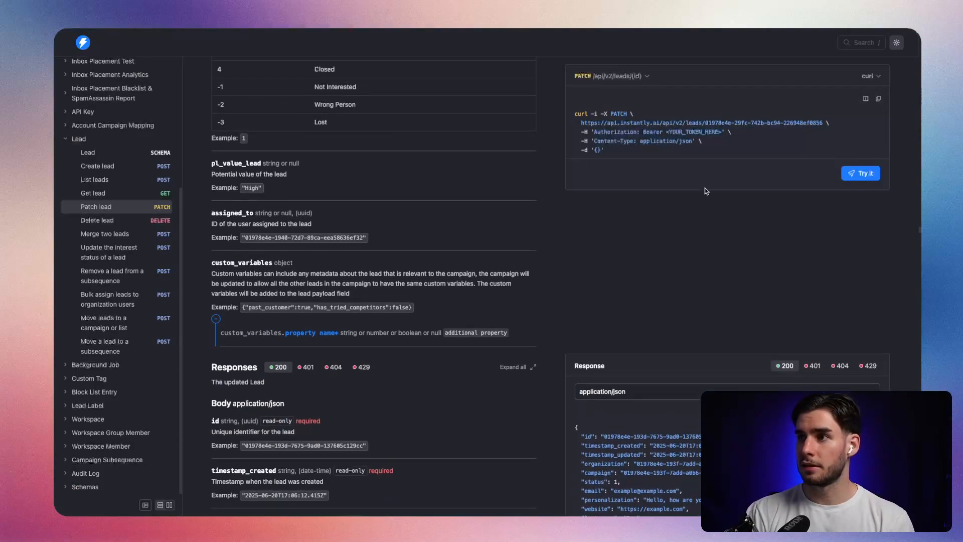
{"action": "scroll", "coordinate": [339, 260], "scroll_direction": "up", "scroll_amount": 15}
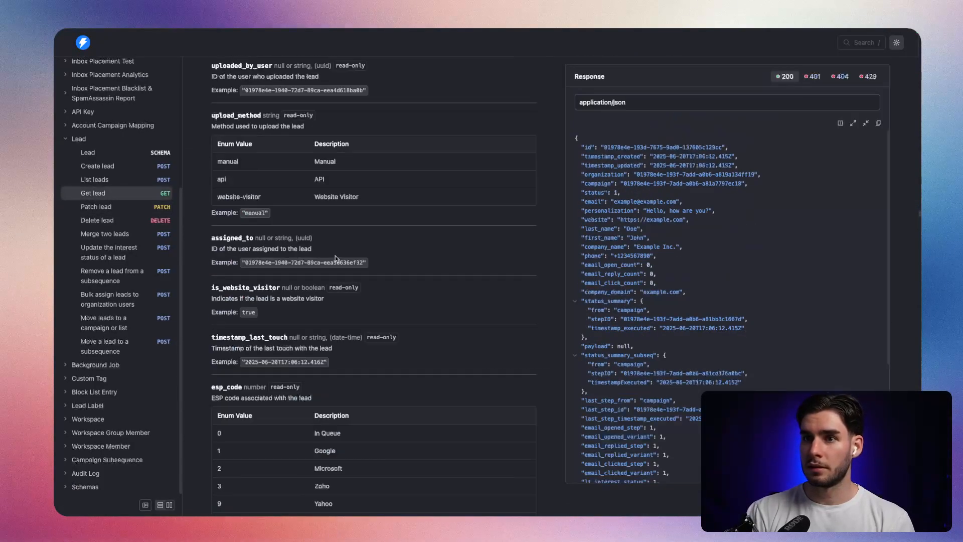
{"action": "scroll", "coordinate": [335, 257], "scroll_direction": "up", "scroll_amount": 5}
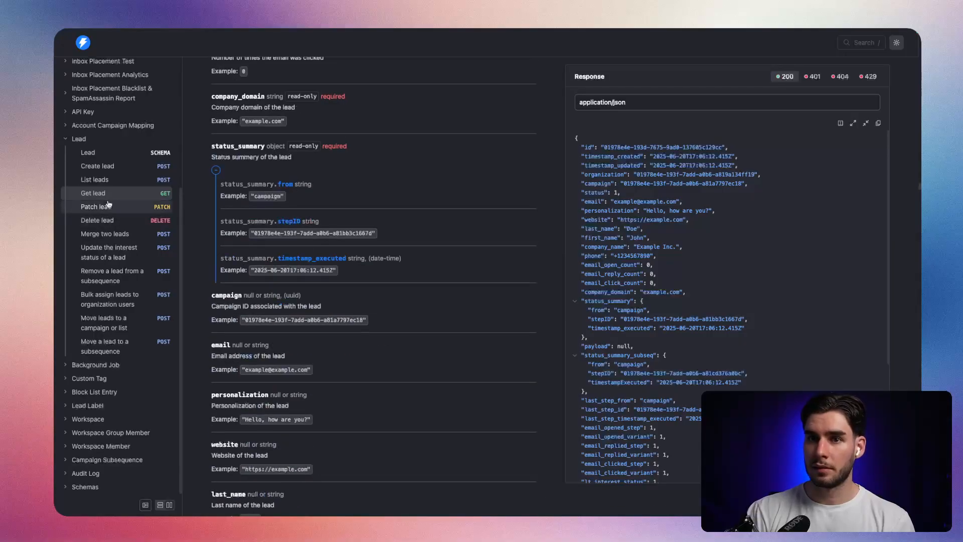
{"action": "left_click", "coordinate": [107, 208]}
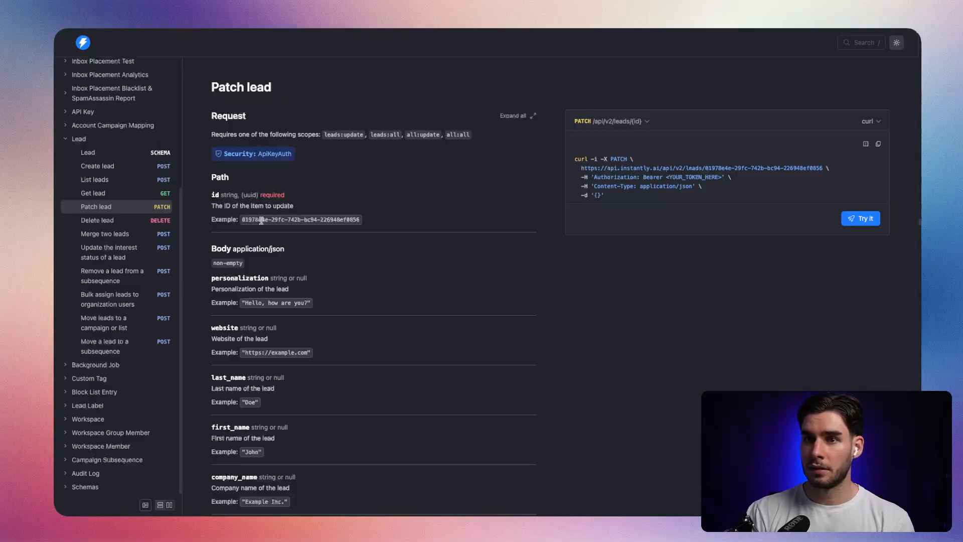
{"action": "left_click_drag", "start_coordinate": [243, 221], "coordinate": [384, 222]}
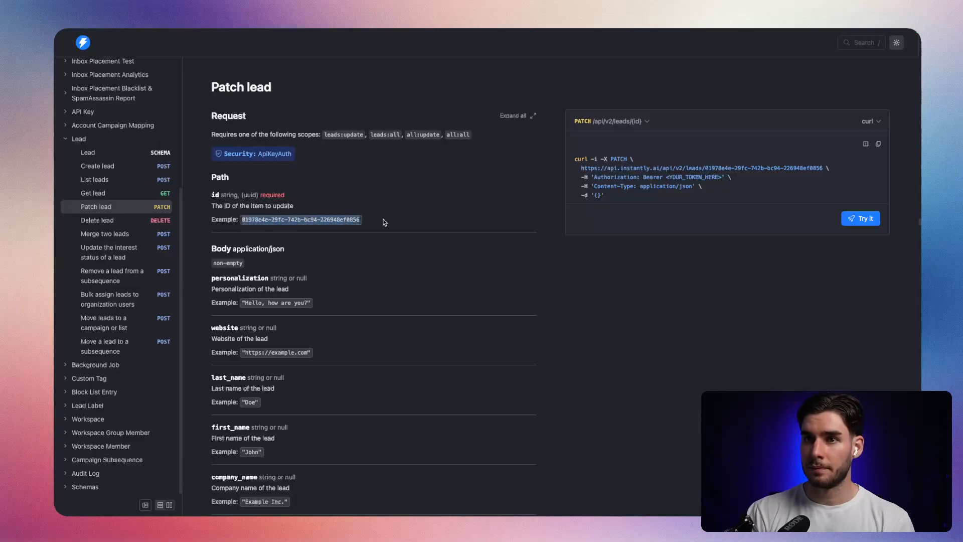
{"action": "left_click", "coordinate": [384, 223]}
{"action": "double_click", "coordinate": [338, 221]}
{"action": "left_click", "coordinate": [394, 213]}
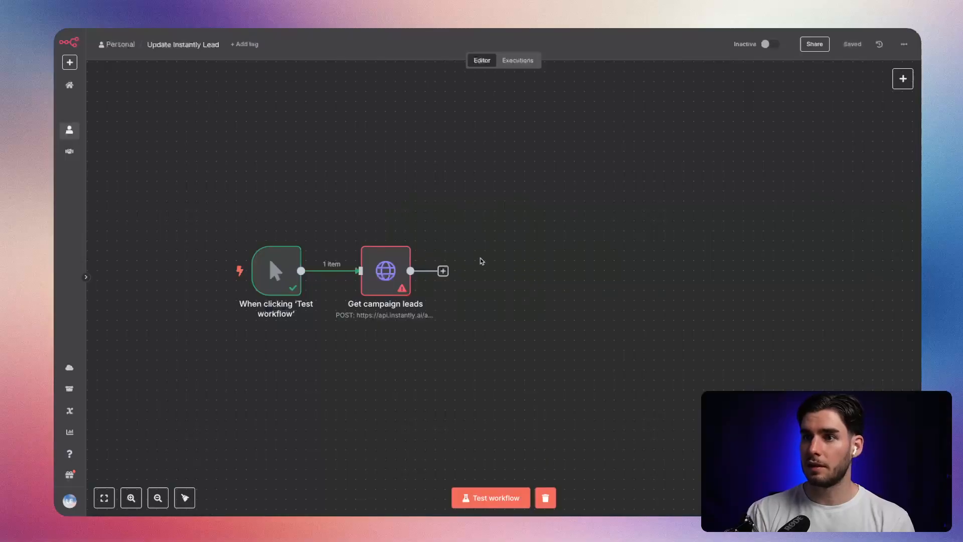
{"action": "left_click", "coordinate": [388, 268]}
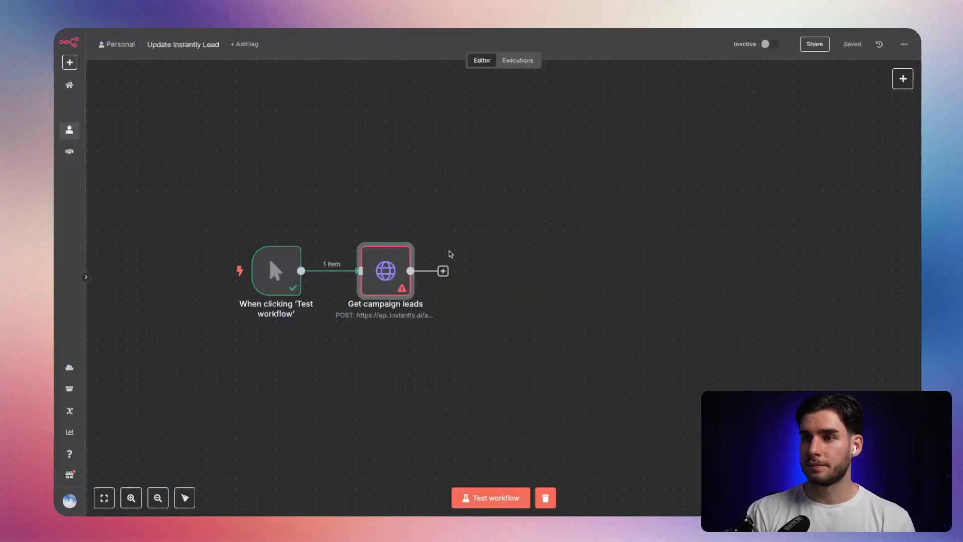
{"action": "key", "text": "alt+Tab"}
{"action": "left_click", "coordinate": [490, 272]}
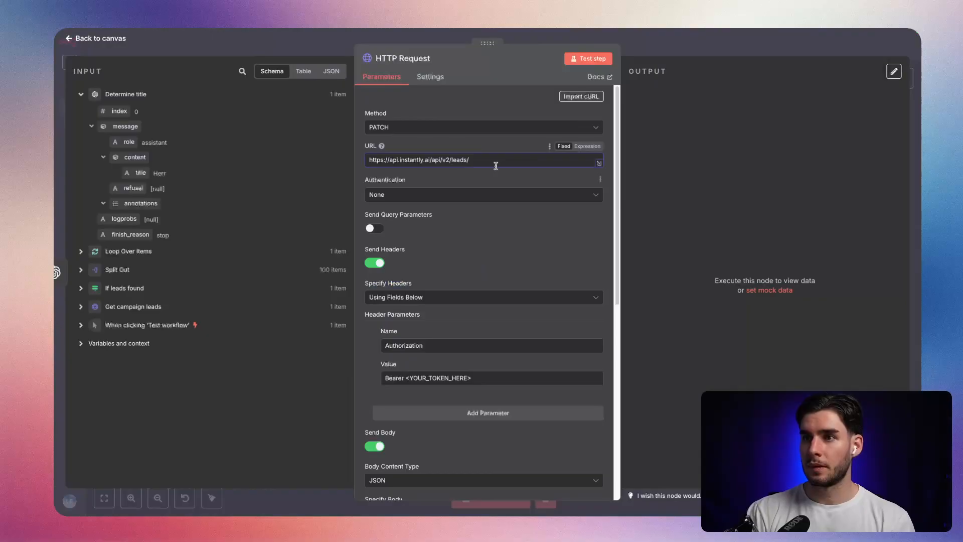
Append the lead's id from the Loop Over Items data to the end of the HTTP Request URL as an expression.
{"action": "left_click", "coordinate": [81, 252]}
{"action": "left_click", "coordinate": [82, 253]}
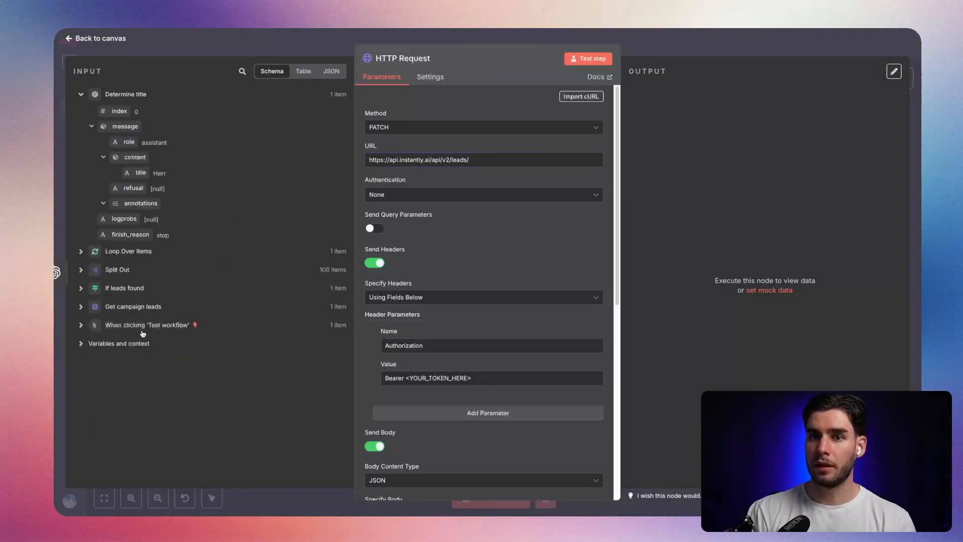
{"action": "left_click", "coordinate": [81, 270]}
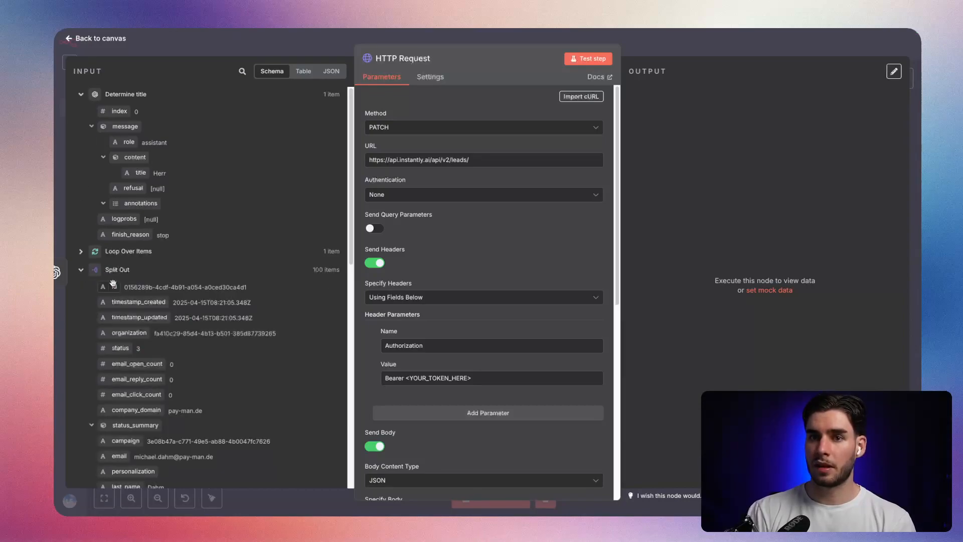
{"action": "left_click", "coordinate": [81, 270]}
{"action": "left_click", "coordinate": [81, 251]}
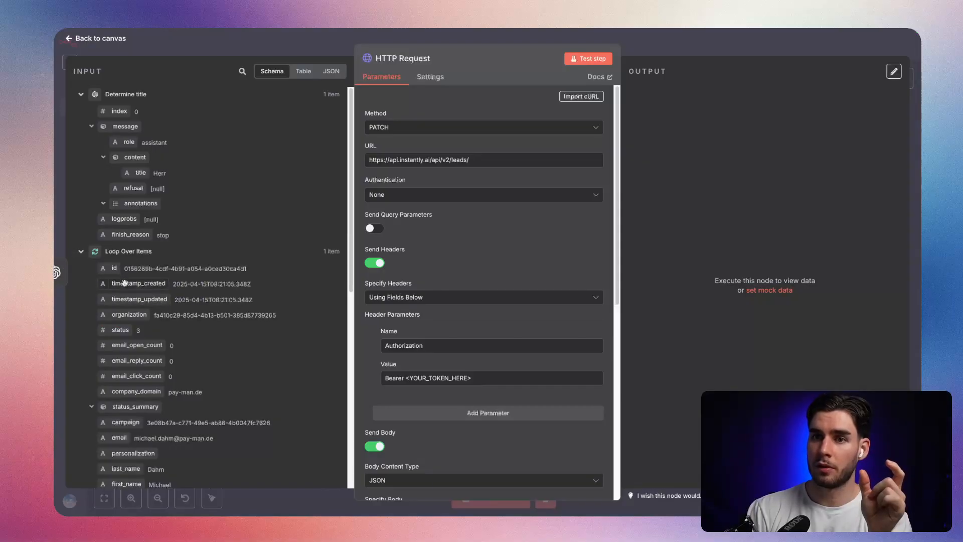
{"action": "triple_click", "coordinate": [203, 272]}
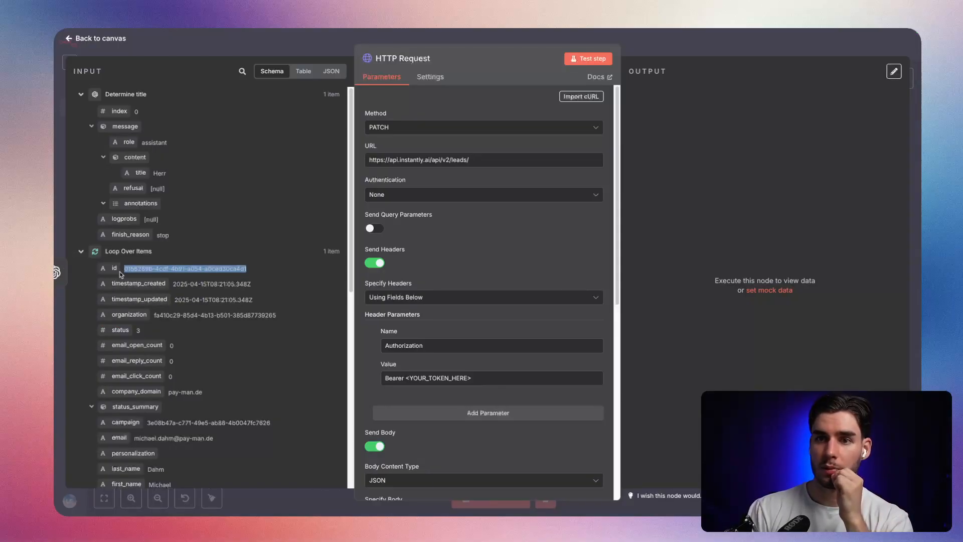
{"action": "scroll", "coordinate": [132, 297], "scroll_direction": "down", "scroll_amount": 2}
{"action": "scroll", "coordinate": [132, 297], "scroll_direction": "down", "scroll_amount": 5}
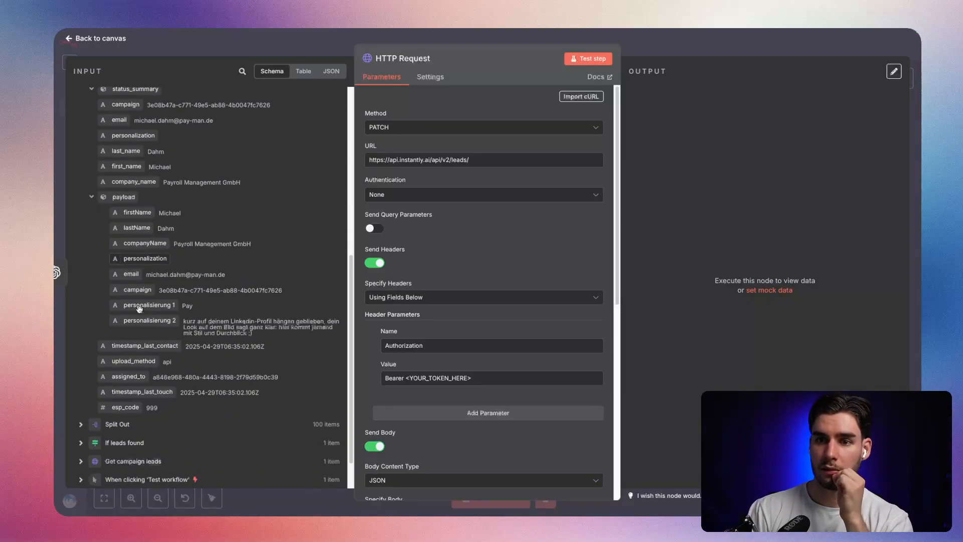
{"action": "scroll", "coordinate": [139, 310], "scroll_direction": "up", "scroll_amount": 4}
{"action": "scroll", "coordinate": [139, 309], "scroll_direction": "up", "scroll_amount": 2}
{"action": "left_click_drag", "start_coordinate": [115, 268], "coordinate": [502, 168]}
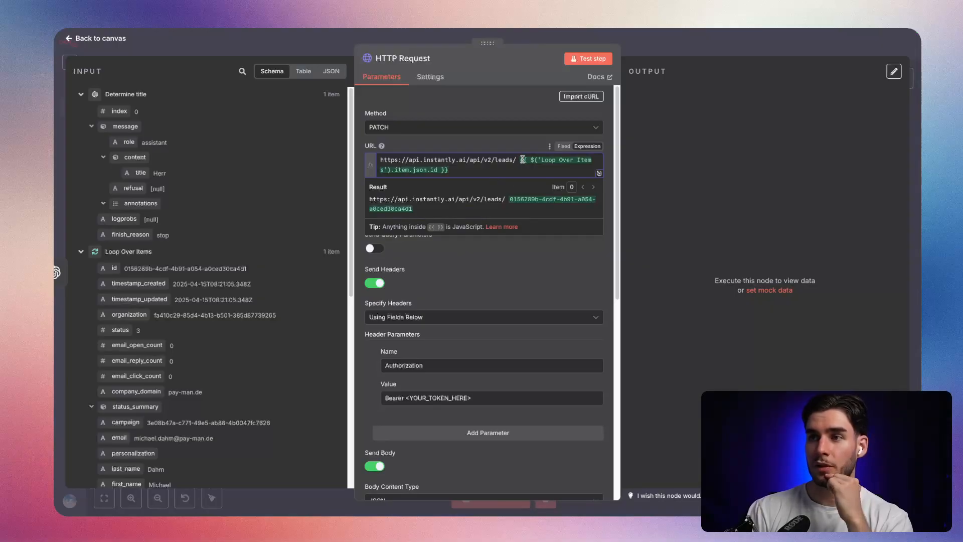
Replace the id expression in the request URL with the lead's id from Loop Over Items, leaving no space before it.
{"action": "left_click_drag", "start_coordinate": [507, 173], "coordinate": [518, 160]}
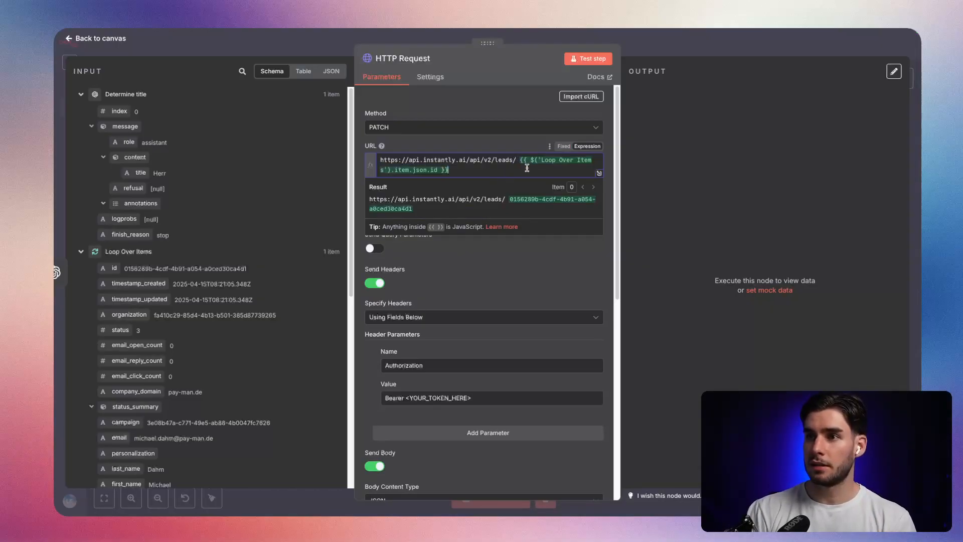
{"action": "key", "text": "BackSpace"}
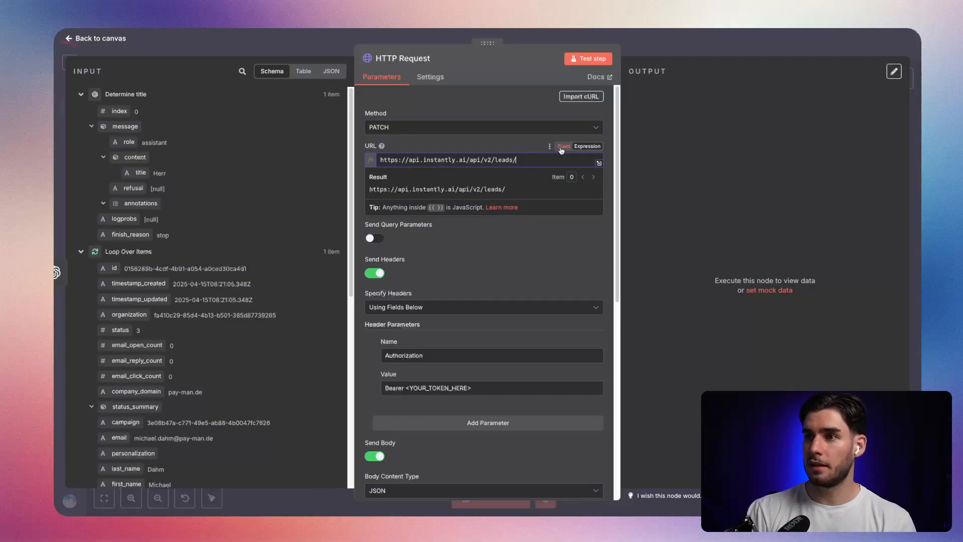
{"action": "left_click", "coordinate": [562, 147]}
{"action": "left_click_drag", "start_coordinate": [123, 269], "coordinate": [492, 159]}
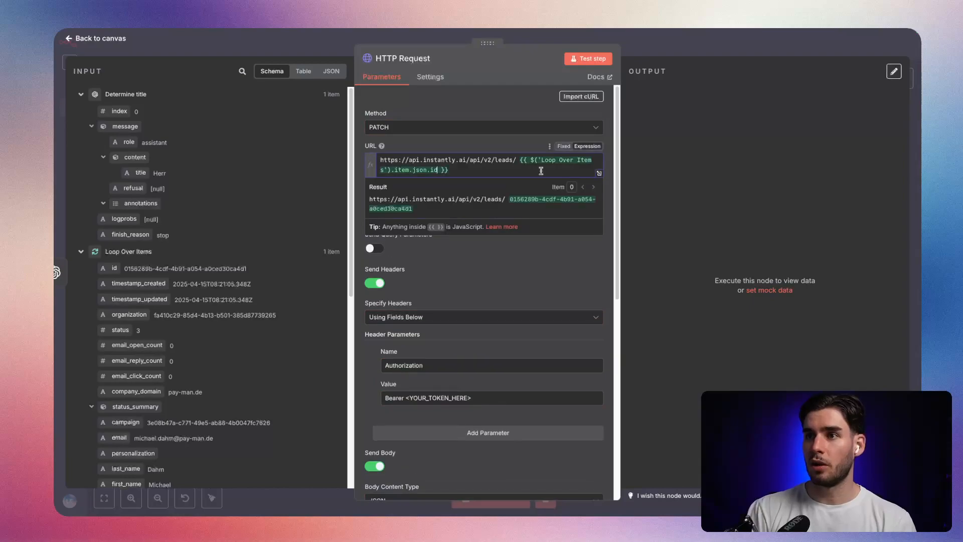
{"action": "key", "text": "BackSpace"}
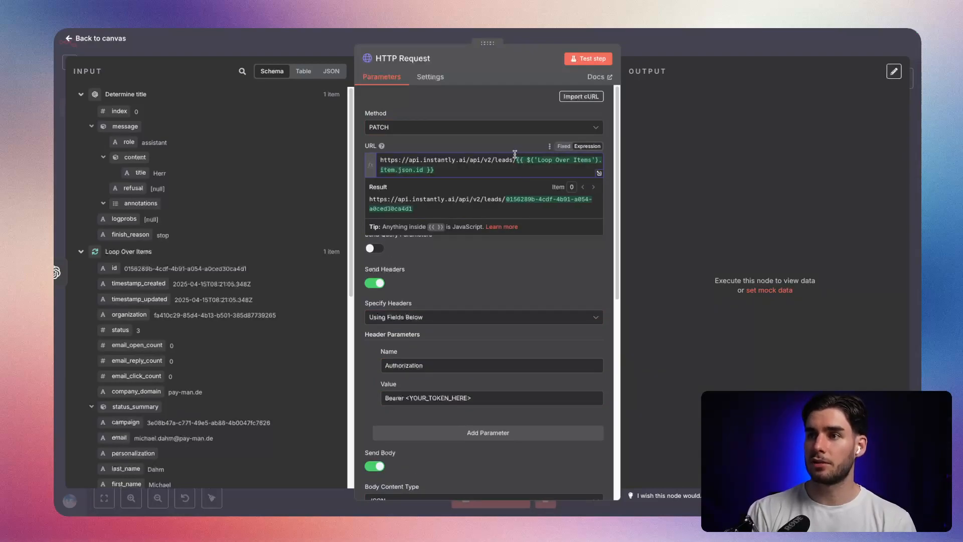
{"action": "left_click", "coordinate": [517, 148]}
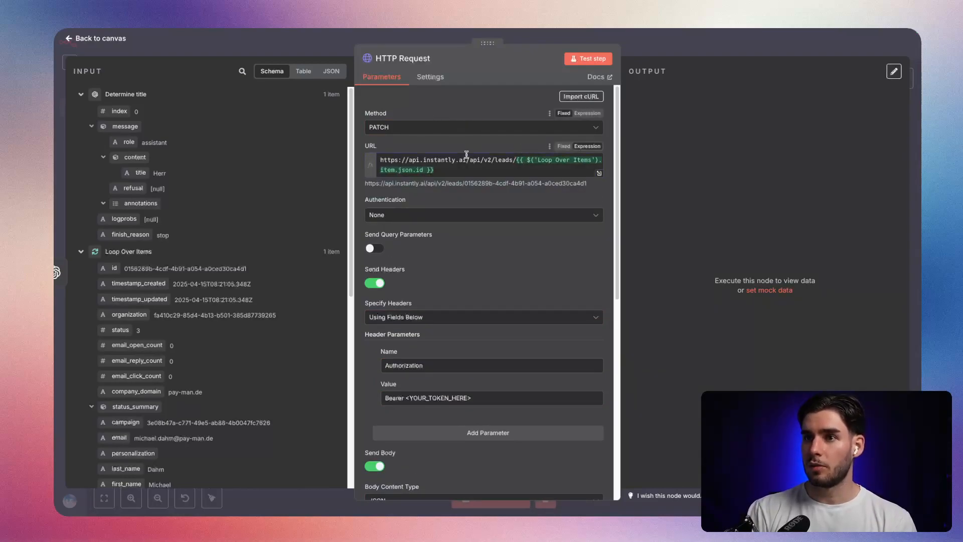
Set the request's authentication to Generic Credential Type with Header Auth, and select the Instantly account's credential.
{"action": "scroll", "coordinate": [408, 233], "scroll_direction": "down", "scroll_amount": 2}
{"action": "left_click", "coordinate": [404, 162]}
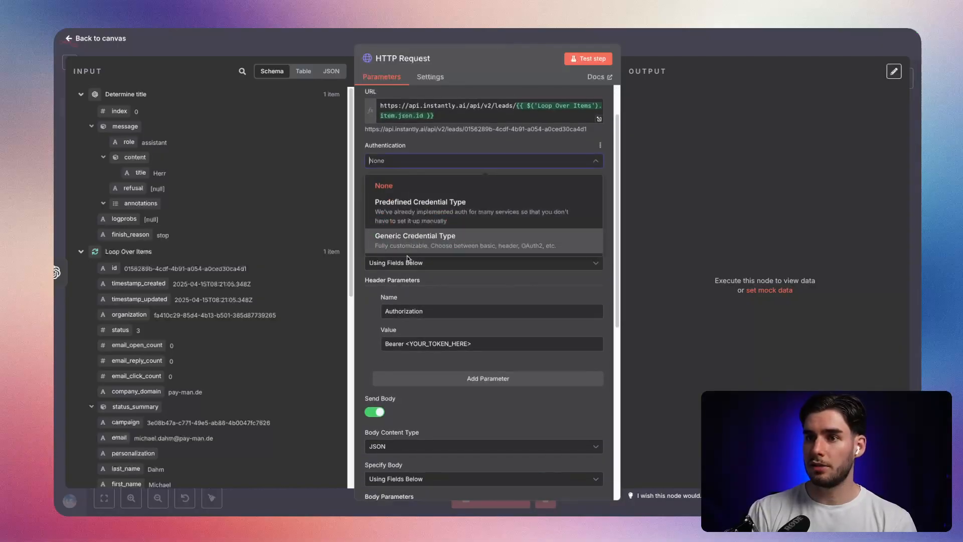
{"action": "left_click", "coordinate": [418, 208]}
{"action": "left_click", "coordinate": [422, 162]}
{"action": "left_click", "coordinate": [416, 237]}
{"action": "left_click", "coordinate": [416, 193]}
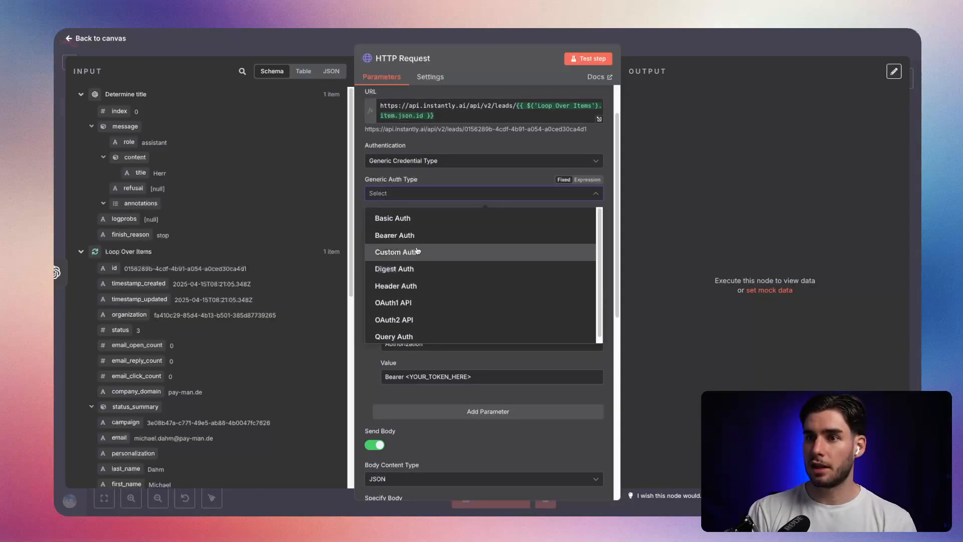
{"action": "left_click", "coordinate": [420, 286]}
{"action": "left_click", "coordinate": [429, 224]}
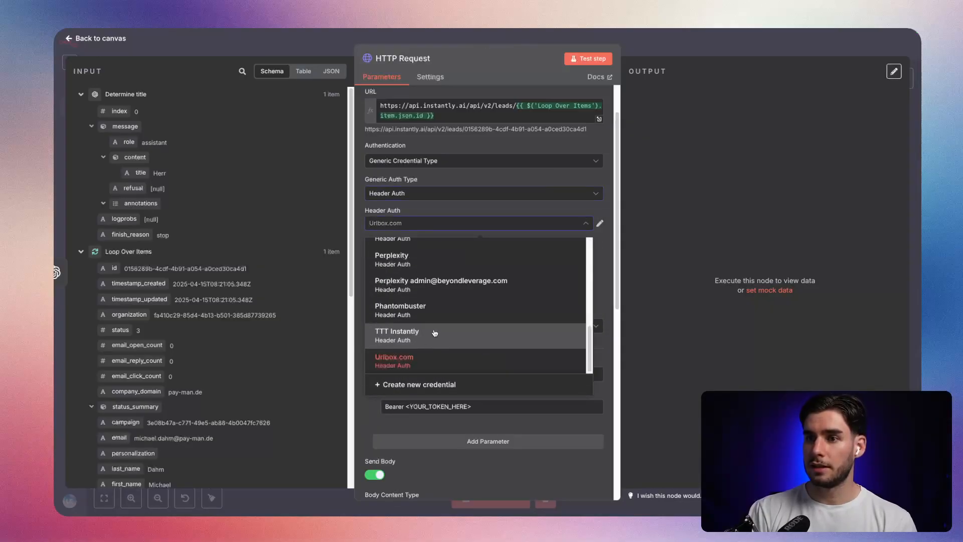
{"action": "scroll", "coordinate": [432, 341], "scroll_direction": "up", "scroll_amount": 5}
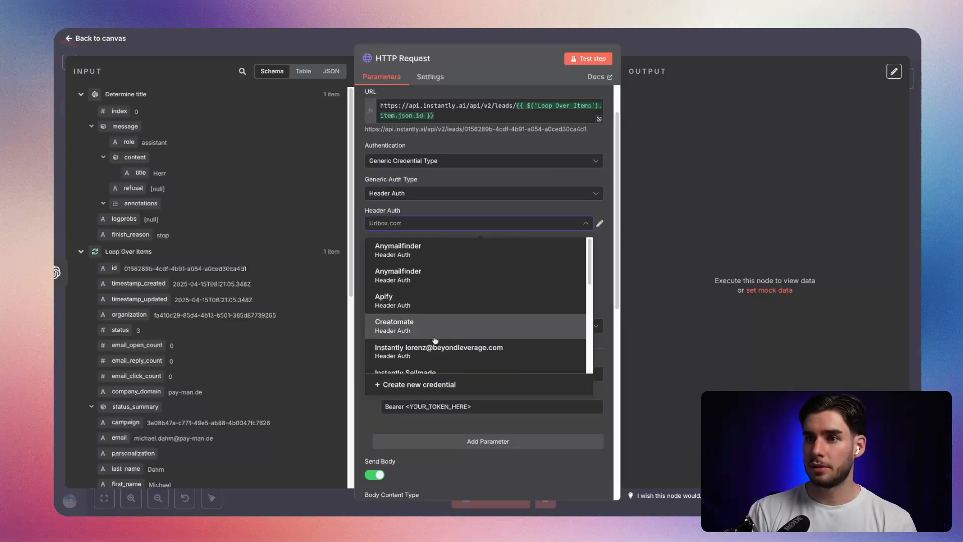
{"action": "left_click", "coordinate": [454, 244]}
{"action": "left_click", "coordinate": [459, 195]}
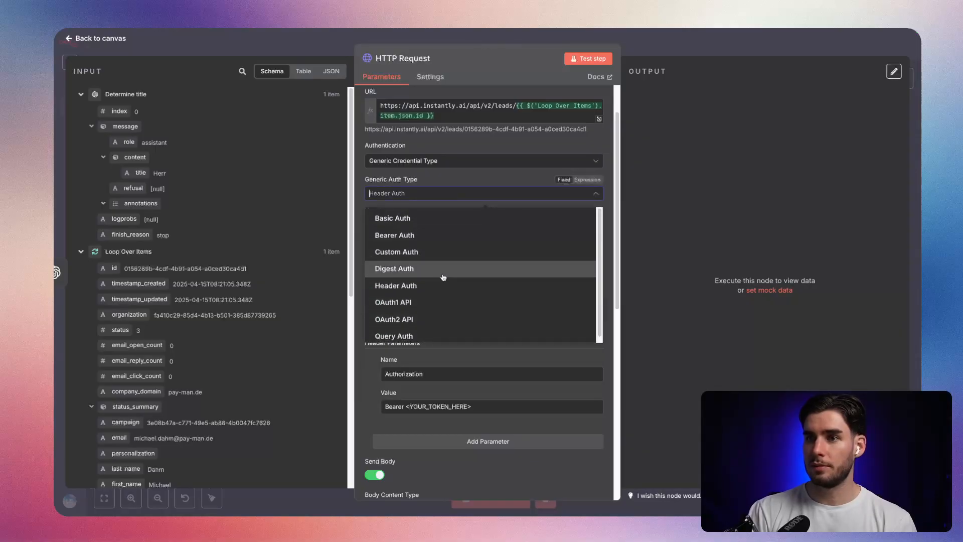
{"action": "left_click", "coordinate": [433, 192]}
Turn off Send Headers for the HTTP request.
{"action": "scroll", "coordinate": [439, 306], "scroll_direction": "down", "scroll_amount": 1}
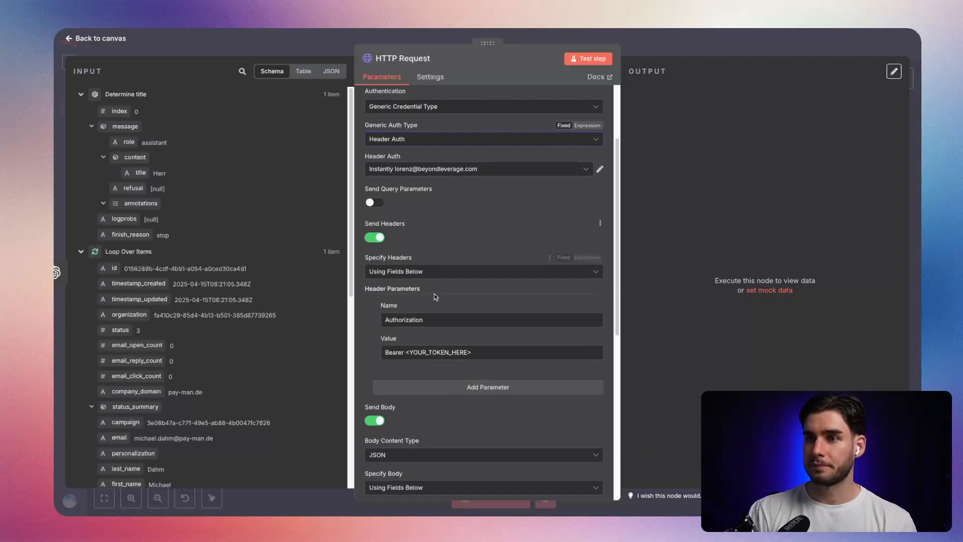
{"action": "left_click", "coordinate": [374, 237]}
{"action": "scroll", "coordinate": [425, 300], "scroll_direction": "down", "scroll_amount": 3}
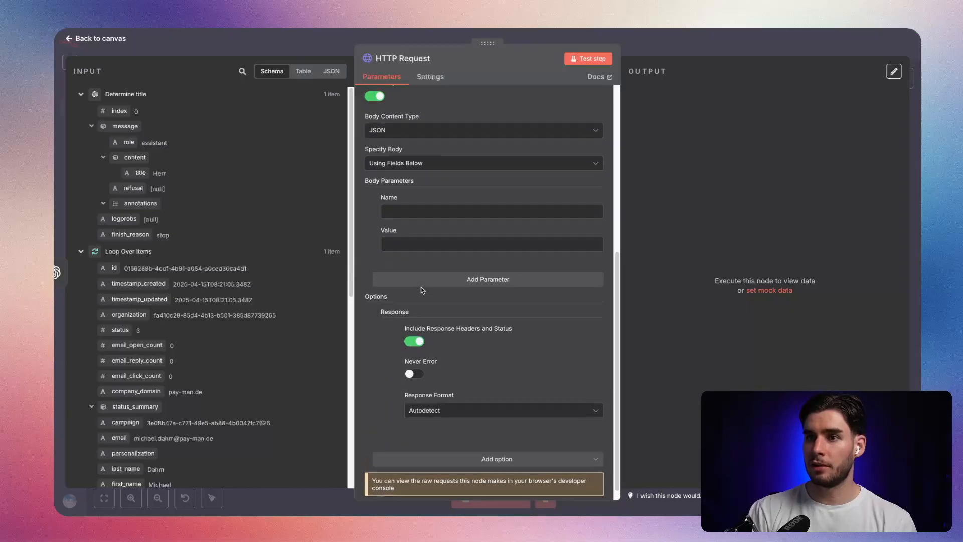
{"action": "scroll", "coordinate": [426, 300], "scroll_direction": "up", "scroll_amount": 2}
Check the custom_variables body field in the Patch lead documentation, then return to the HTTP Request node in n8n.
{"action": "key", "text": "Escape"}
{"action": "key", "text": "super+Tab"}
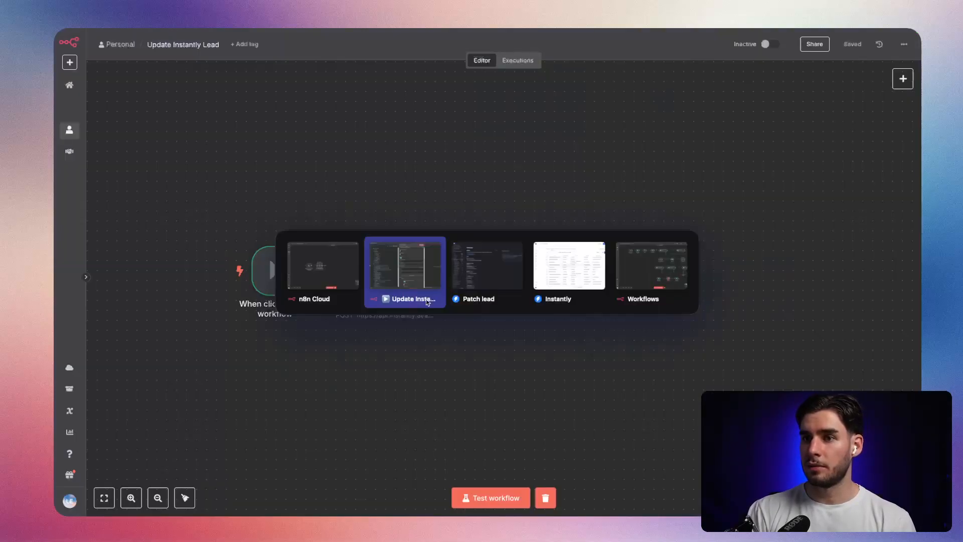
{"action": "left_click", "coordinate": [486, 271]}
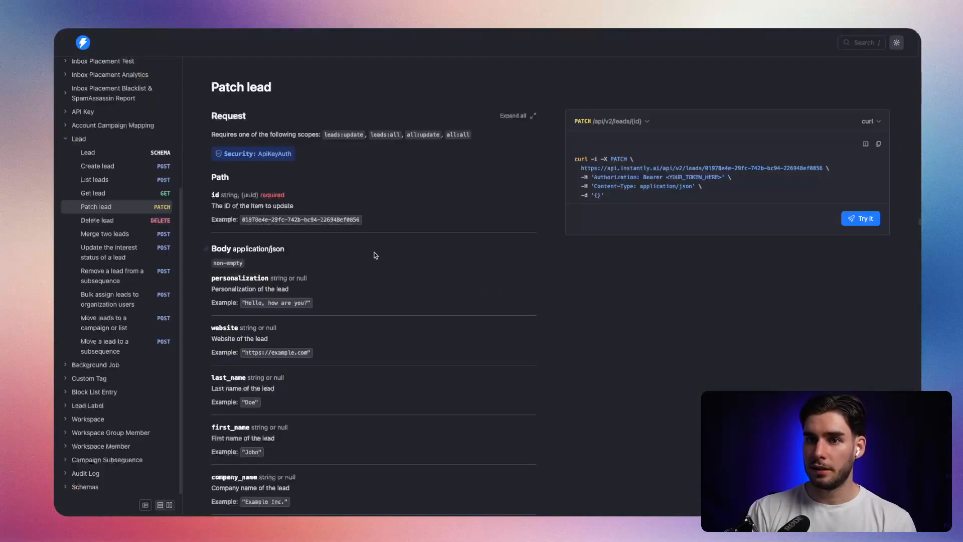
{"action": "scroll", "coordinate": [376, 255], "scroll_direction": "down", "scroll_amount": 15}
{"action": "scroll", "coordinate": [338, 259], "scroll_direction": "down", "scroll_amount": 3}
{"action": "scroll", "coordinate": [266, 227], "scroll_direction": "up", "scroll_amount": 2}
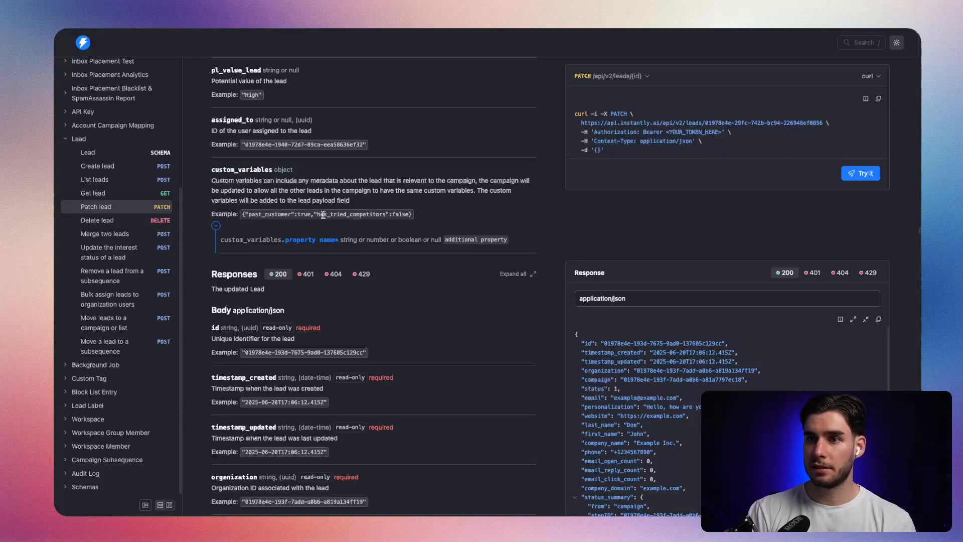
{"action": "key", "text": "alt+Tab"}
{"action": "key", "text": "alt+Tab"}
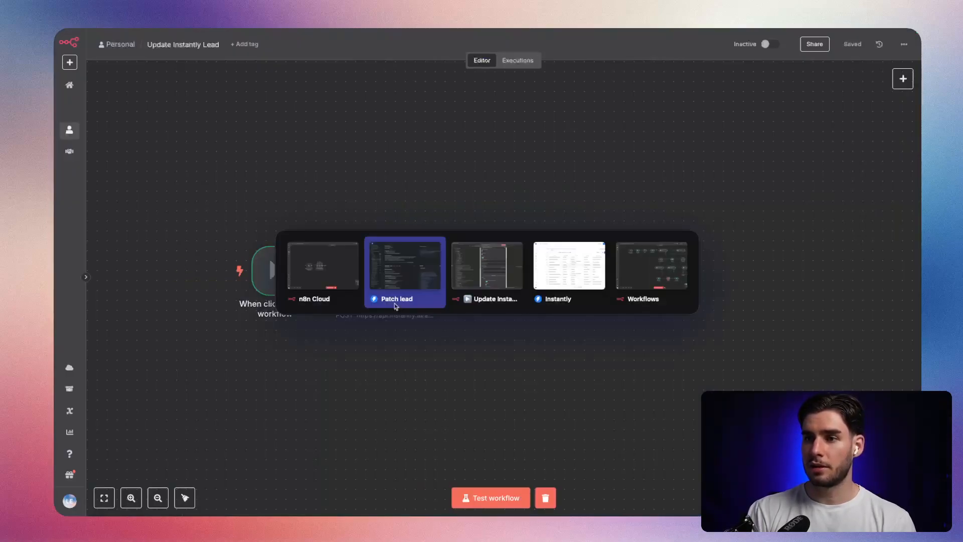
{"action": "key", "text": "alt+Tab"}
Specify the body using JSON with the expression {"custom_variables":{"title":"{{ $json.message.content.title }}"}}, taking the title from Determine title.
{"action": "scroll", "coordinate": [414, 272], "scroll_direction": "down", "scroll_amount": 3}
{"action": "scroll", "coordinate": [414, 272], "scroll_direction": "up", "scroll_amount": 3}
{"action": "left_click", "coordinate": [414, 257]}
{"action": "left_click", "coordinate": [401, 301]}
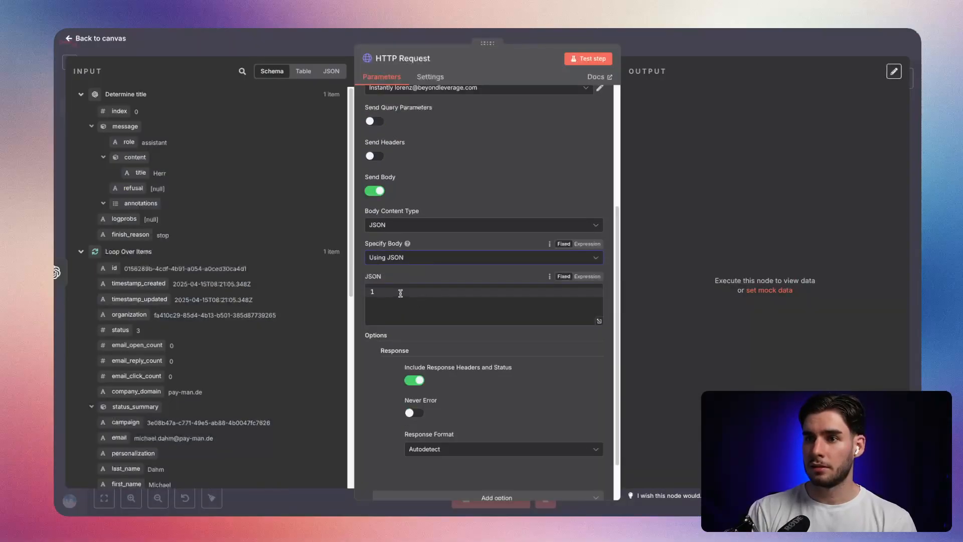
{"action": "left_click", "coordinate": [585, 276]}
{"action": "left_click", "coordinate": [599, 315]}
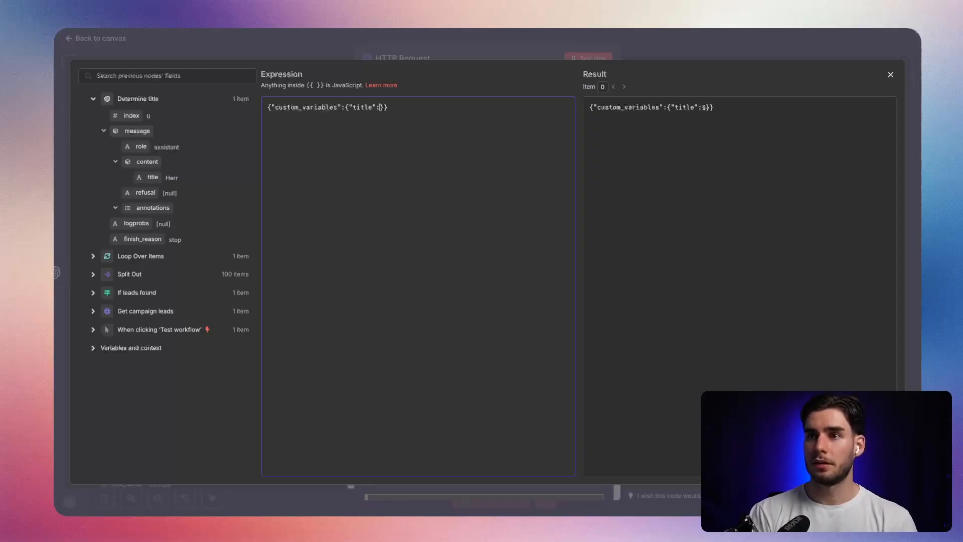
{"action": "left_click_drag", "start_coordinate": [153, 177], "coordinate": [385, 108]}
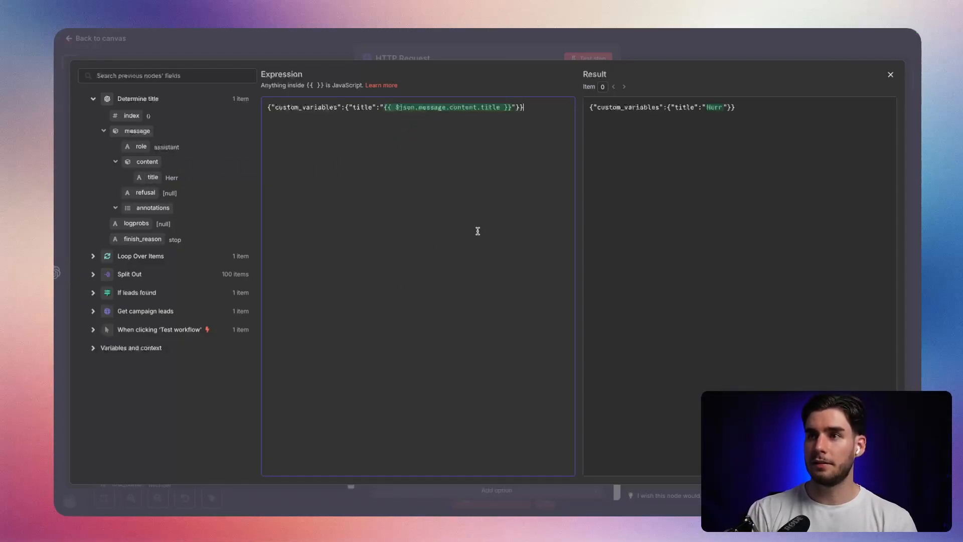
{"action": "left_click", "coordinate": [477, 43]}
Remove the Response option from the HTTP Request node and rename the node Instantly: Patch Lead.
{"action": "scroll", "coordinate": [522, 338], "scroll_direction": "up", "scroll_amount": 5}
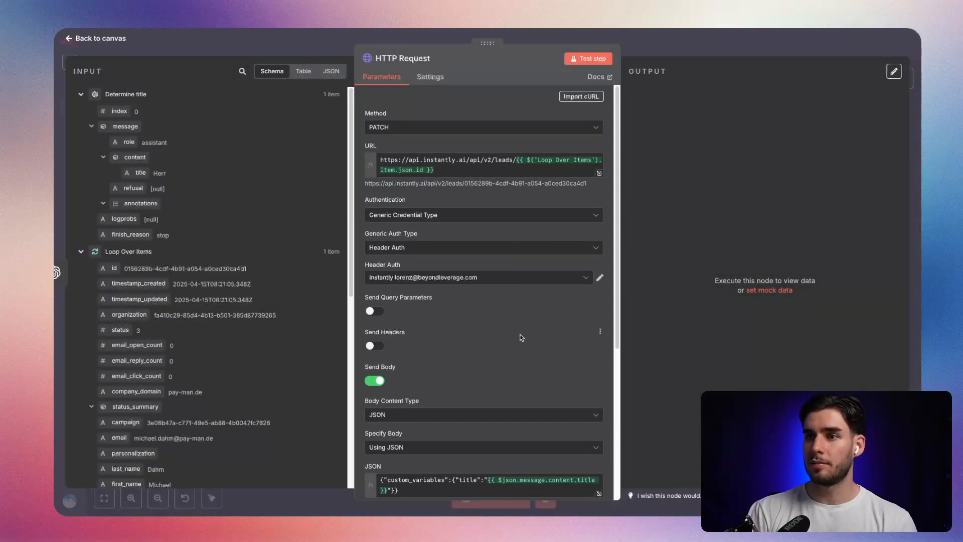
{"action": "scroll", "coordinate": [522, 338], "scroll_direction": "down", "scroll_amount": 5}
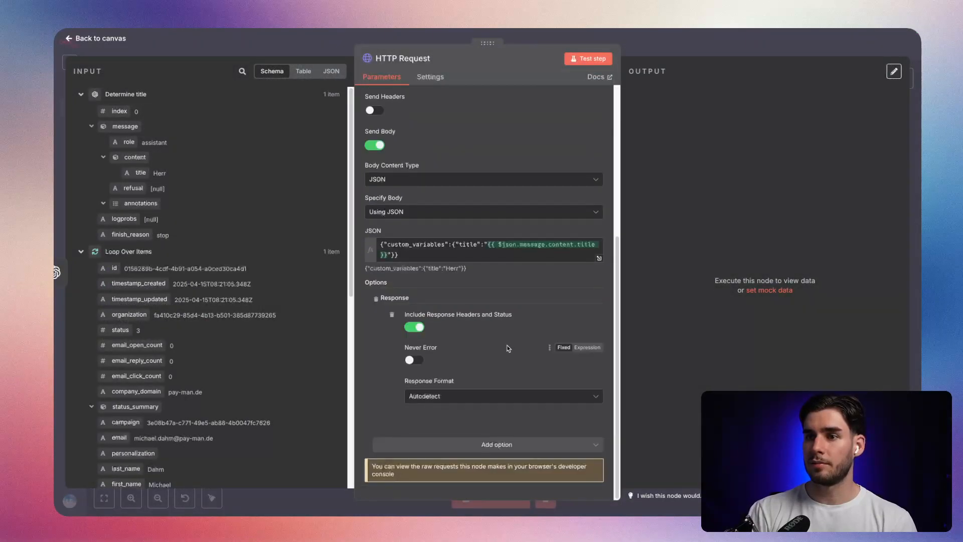
{"action": "left_click", "coordinate": [377, 299]}
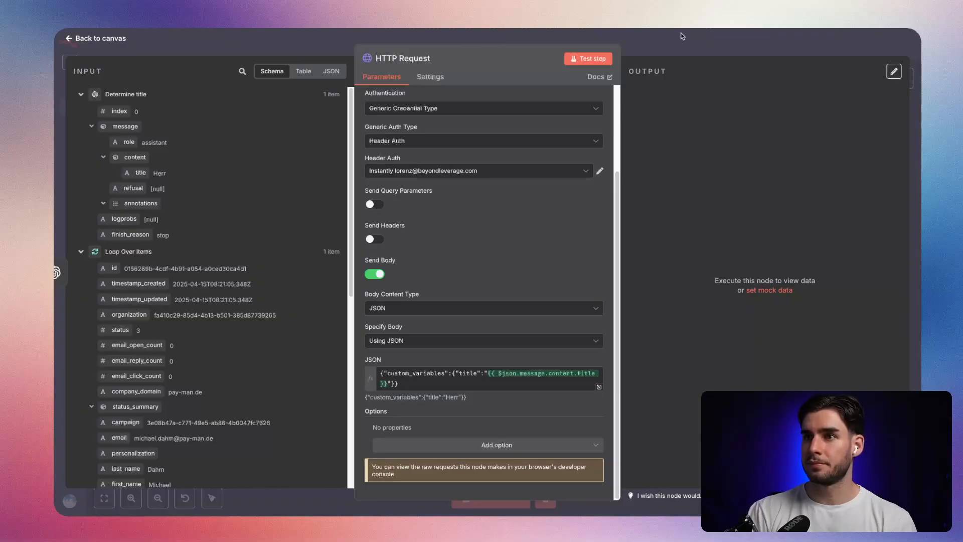
{"action": "left_click", "coordinate": [429, 59]}
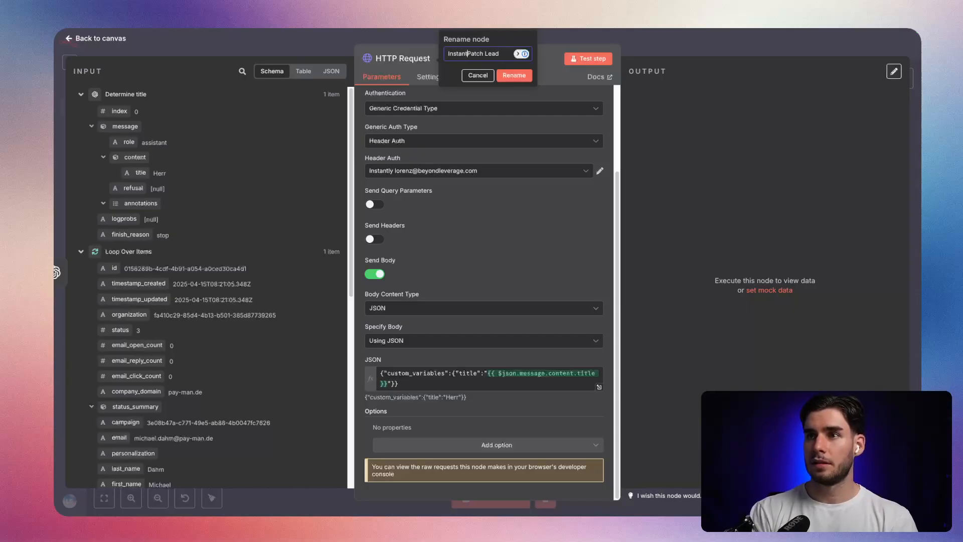
{"action": "key", "text": "Return"}
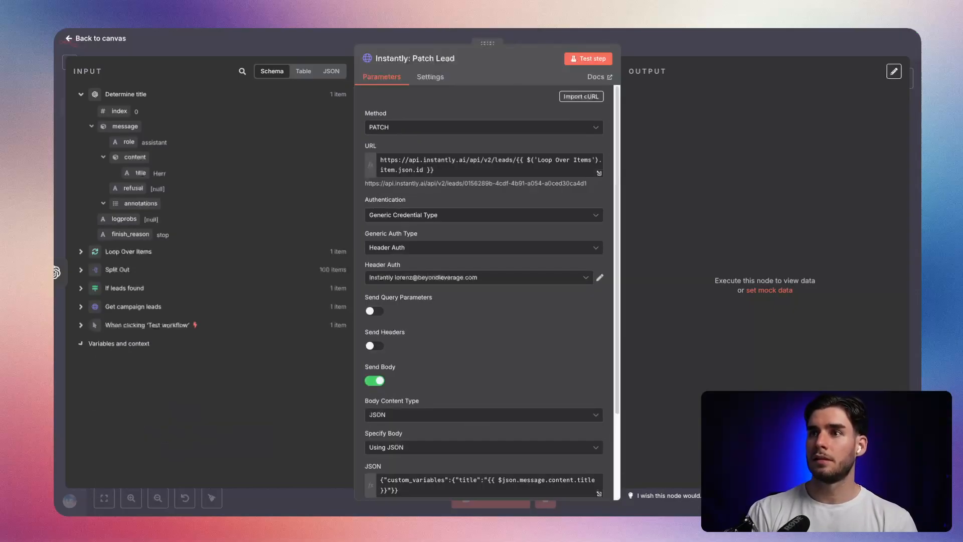
Save the workflow from the canvas and run a test that executes the Instantly: Patch Lead node.
{"action": "key", "text": "Escape"}
{"action": "left_click", "coordinate": [758, 44]}
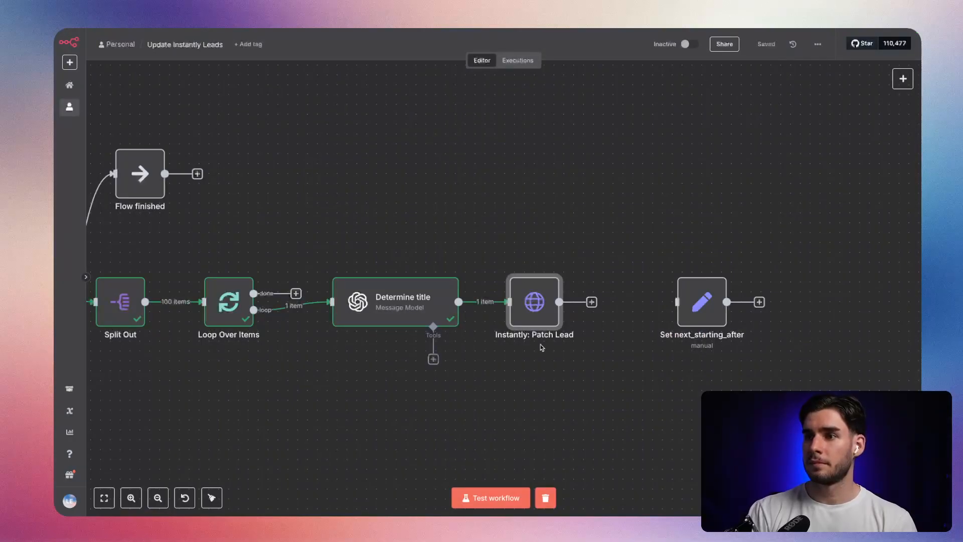
{"action": "left_click", "coordinate": [526, 496]}
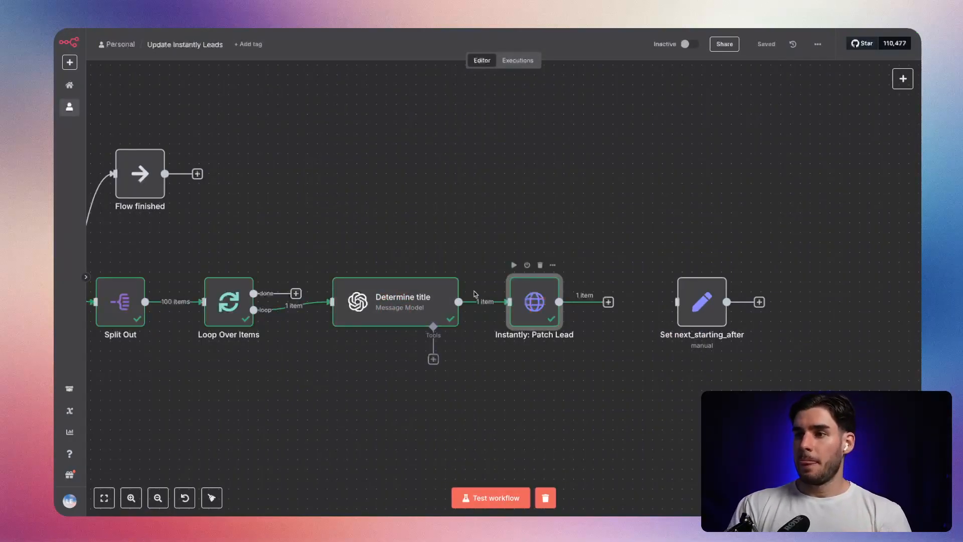
Examine the payload's title field in the Instantly: Patch Lead output in schema view.
{"action": "double_click", "coordinate": [528, 307]}
{"action": "scroll", "coordinate": [713, 196], "scroll_direction": "right", "scroll_amount": 10}
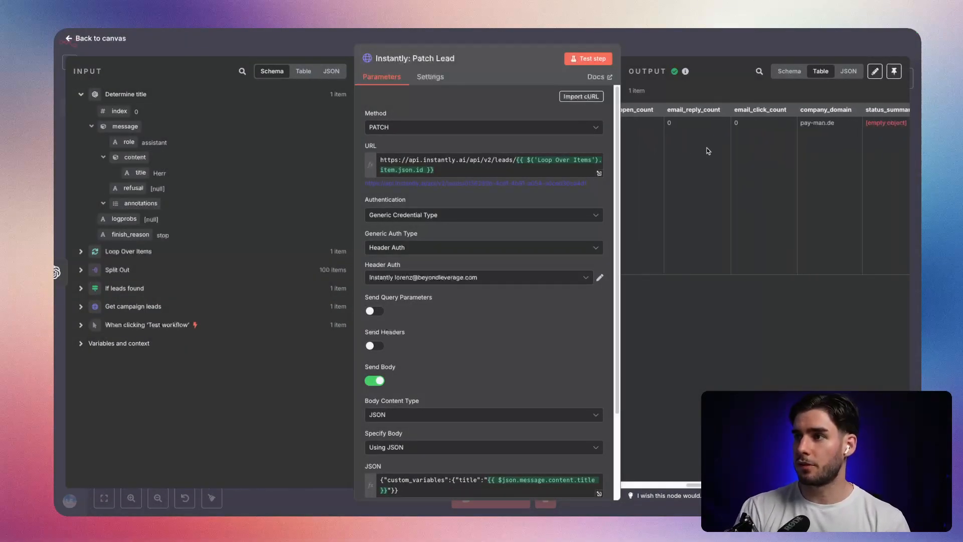
{"action": "left_click", "coordinate": [789, 71]}
{"action": "scroll", "coordinate": [751, 233], "scroll_direction": "down", "scroll_amount": 5}
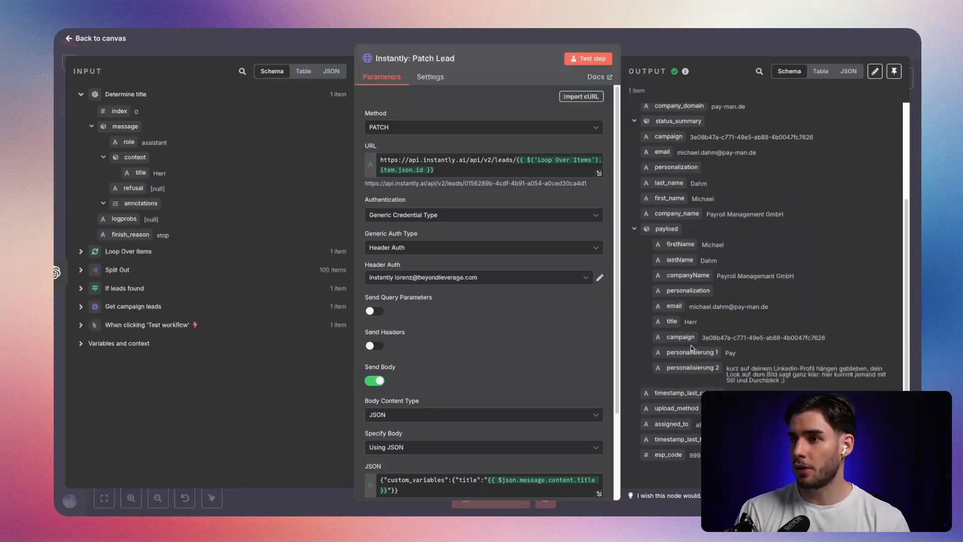
Switch to the campaign's leads in Instantly and look for the title variable in the first lead's details.
{"action": "key", "text": "alt+Tab"}
{"action": "key", "text": "Escape"}
{"action": "key", "text": "ctrl+Tab"}
{"action": "key", "text": "ctrl+Tab"}
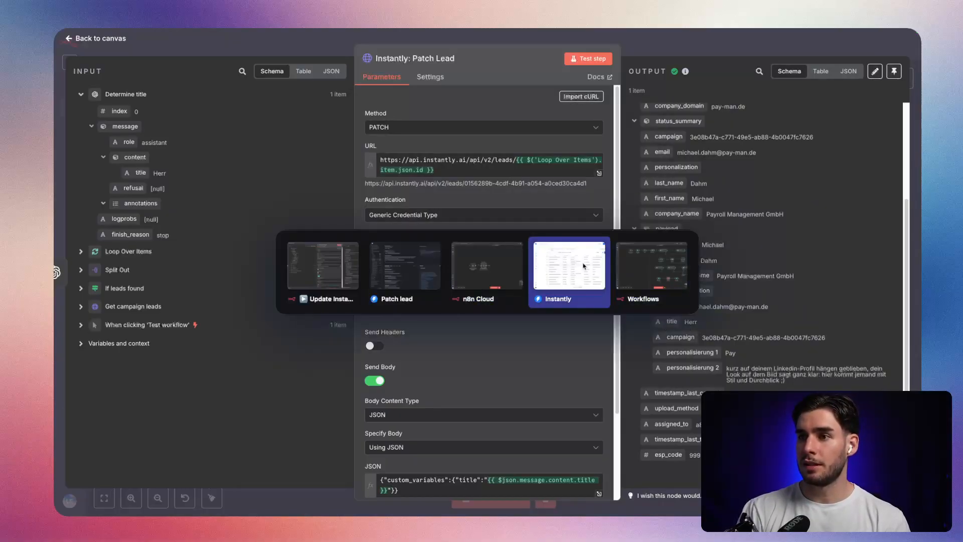
{"action": "scroll", "coordinate": [301, 220], "scroll_direction": "up", "scroll_amount": 2}
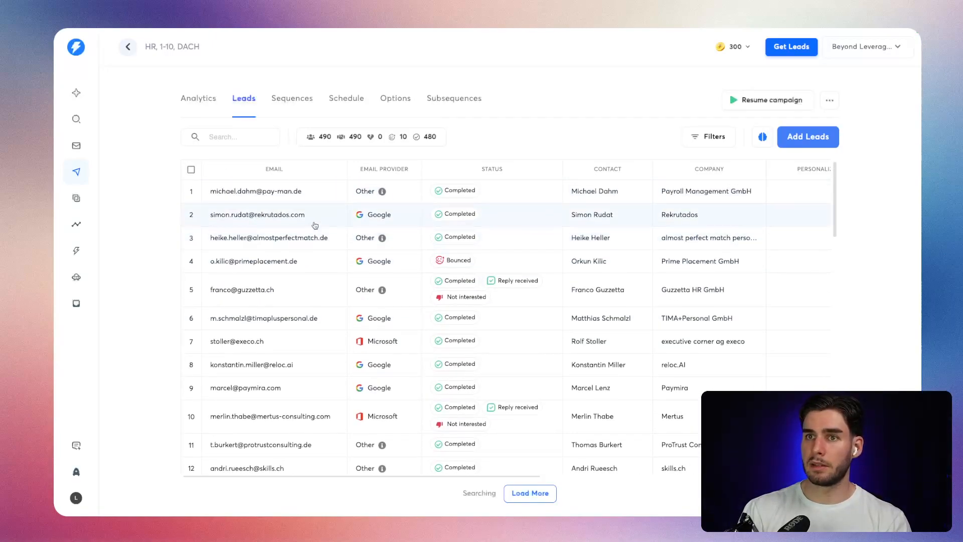
{"action": "left_click", "coordinate": [296, 191]}
{"action": "scroll", "coordinate": [712, 260], "scroll_direction": "down", "scroll_amount": 10}
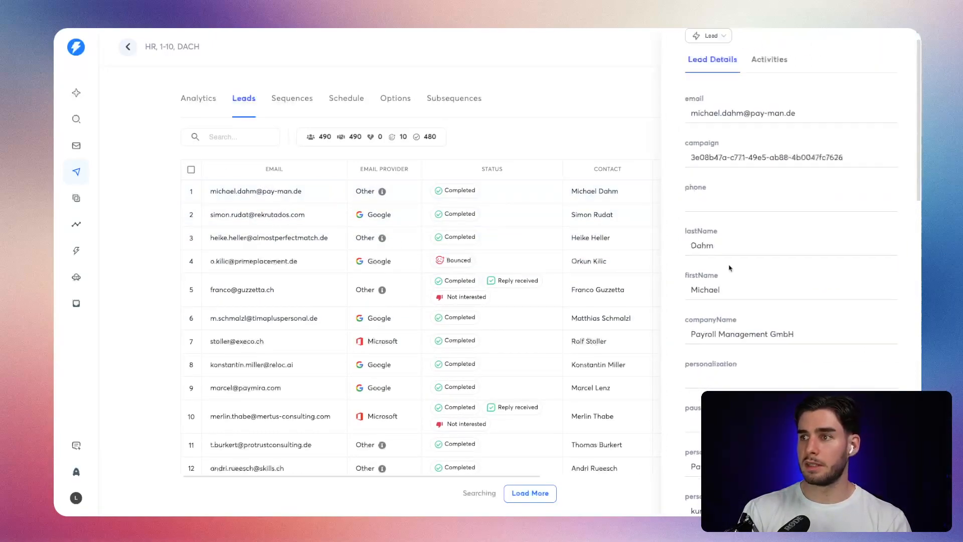
{"action": "scroll", "coordinate": [694, 259], "scroll_direction": "up", "scroll_amount": 6}
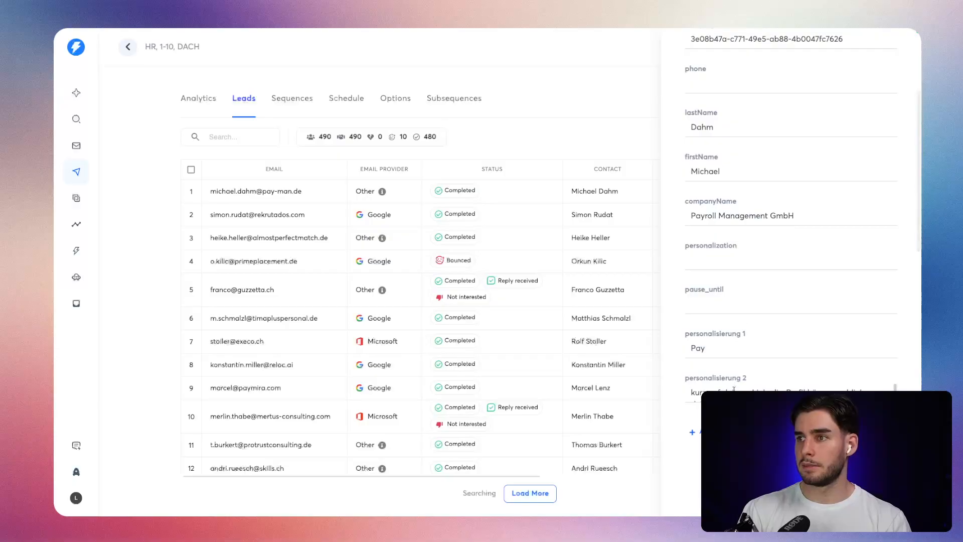
{"action": "scroll", "coordinate": [791, 226], "scroll_direction": "down", "scroll_amount": 2}
Reload the Instantly leads page and recheck the first lead's details and the lead table's additional columns for the title.
{"action": "key", "text": "super+r"}
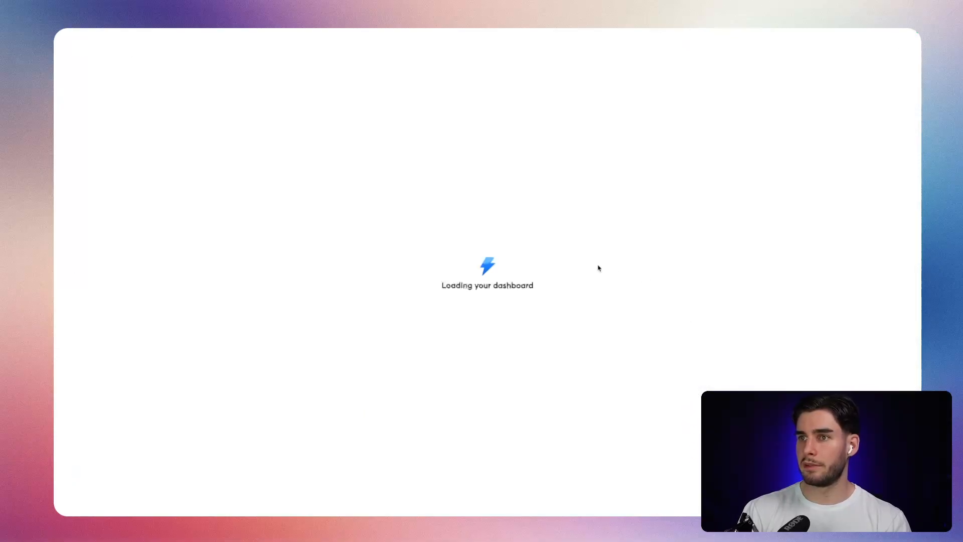
{"action": "left_click", "coordinate": [287, 200]}
{"action": "scroll", "coordinate": [774, 309], "scroll_direction": "down", "scroll_amount": 10}
{"action": "scroll", "coordinate": [768, 309], "scroll_direction": "up", "scroll_amount": 3}
{"action": "double_click", "coordinate": [696, 212]}
{"action": "left_click", "coordinate": [557, 185]}
{"action": "scroll", "coordinate": [532, 215], "scroll_direction": "right", "scroll_amount": 6}
{"action": "scroll", "coordinate": [529, 224], "scroll_direction": "right", "scroll_amount": 4}
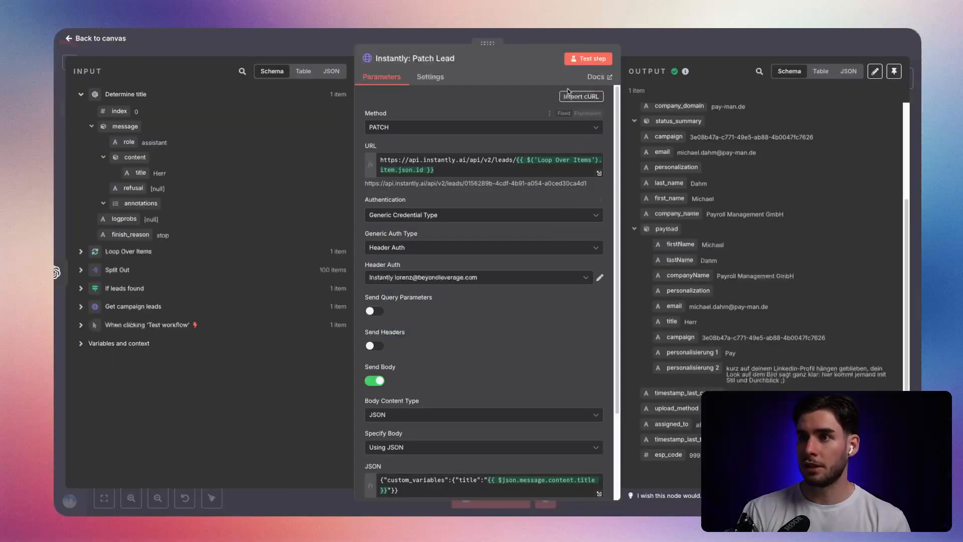
Switch back to n8n and return from the Instantly: Patch Lead node to the start of the workflow canvas.
{"action": "left_click", "coordinate": [554, 42]}
{"action": "left_click_drag", "start_coordinate": [233, 340], "coordinate": [646, 340]}
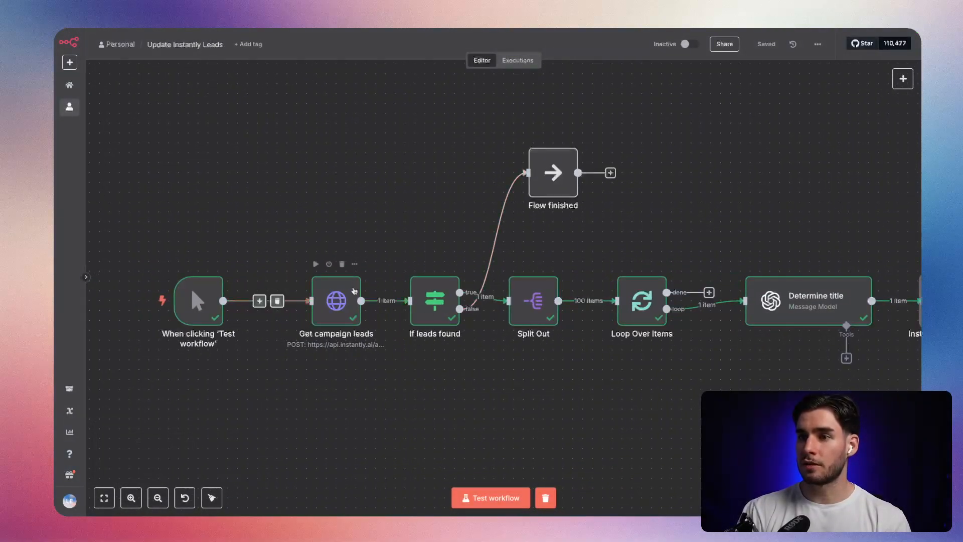
Tidy the end of the workflow by moving Set next_starting_after closer to the Instantly: Patch Lead node.
{"action": "left_click_drag", "start_coordinate": [503, 379], "coordinate": [311, 366]}
{"action": "left_click_drag", "start_coordinate": [798, 350], "coordinate": [537, 343]}
{"action": "mouse_move", "coordinate": [510, 294]}
{"action": "left_mouse_down"}
{"action": "mouse_move", "coordinate": [637, 281]}
{"action": "mouse_move", "coordinate": [504, 294]}
{"action": "left_mouse_up"}
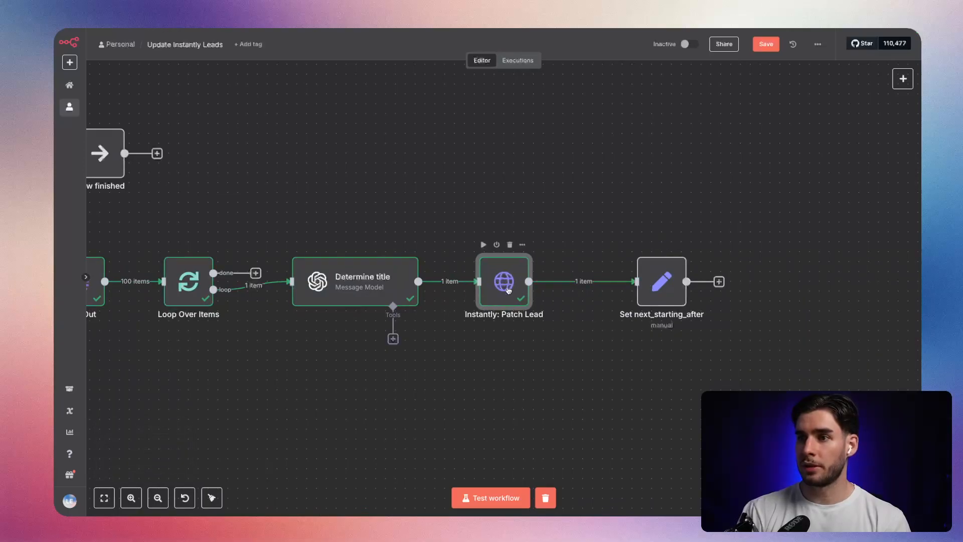
{"action": "left_click_drag", "start_coordinate": [651, 288], "coordinate": [611, 288]}
{"action": "scroll", "coordinate": [477, 314], "scroll_direction": "left", "scroll_amount": 10}
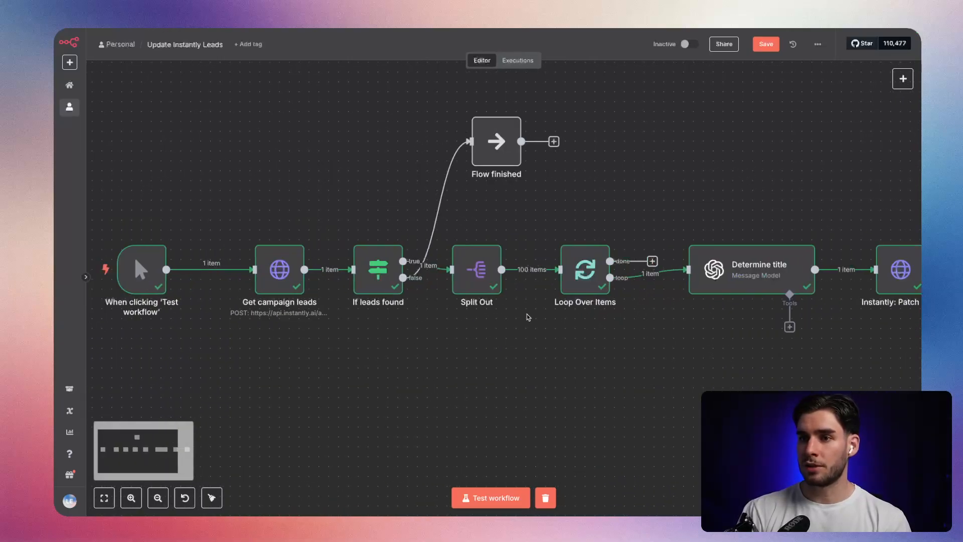
Change the value of the limit body parameter in the Get campaign leads node and save the workflow.
{"action": "double_click", "coordinate": [415, 271]}
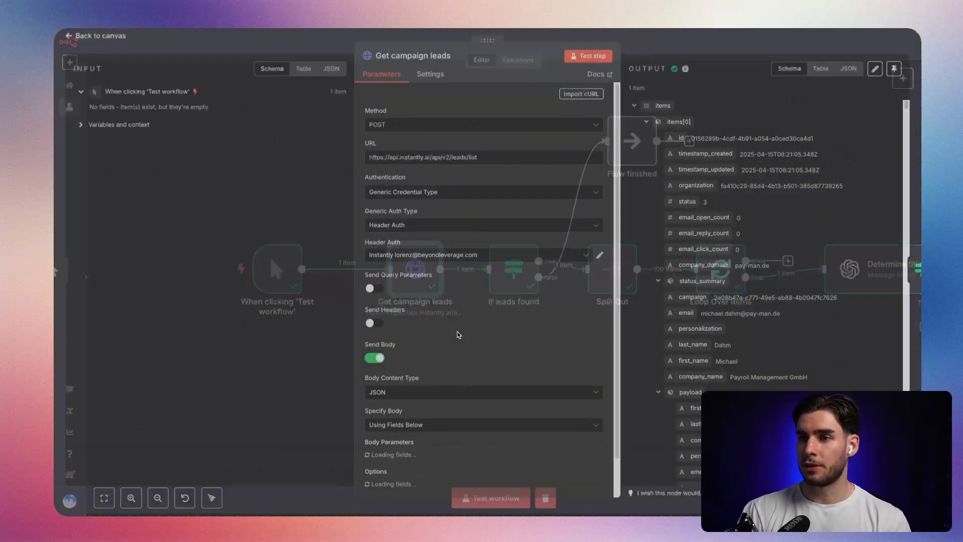
{"action": "double_click", "coordinate": [418, 268]}
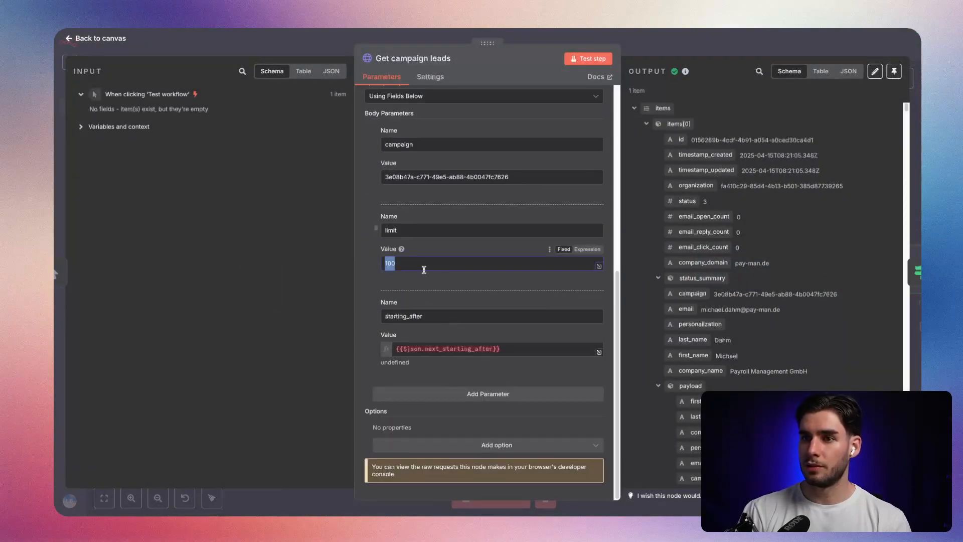
{"action": "key", "text": "Escape"}
{"action": "left_click", "coordinate": [762, 51]}
Detach Set next_starting_after from Instantly: Patch Lead and connect Patch Lead's output back to the Loop Over Items input.
{"action": "scroll", "coordinate": [784, 312], "scroll_direction": "right", "scroll_amount": 8}
{"action": "scroll", "coordinate": [565, 340], "scroll_direction": "down", "scroll_amount": 2}
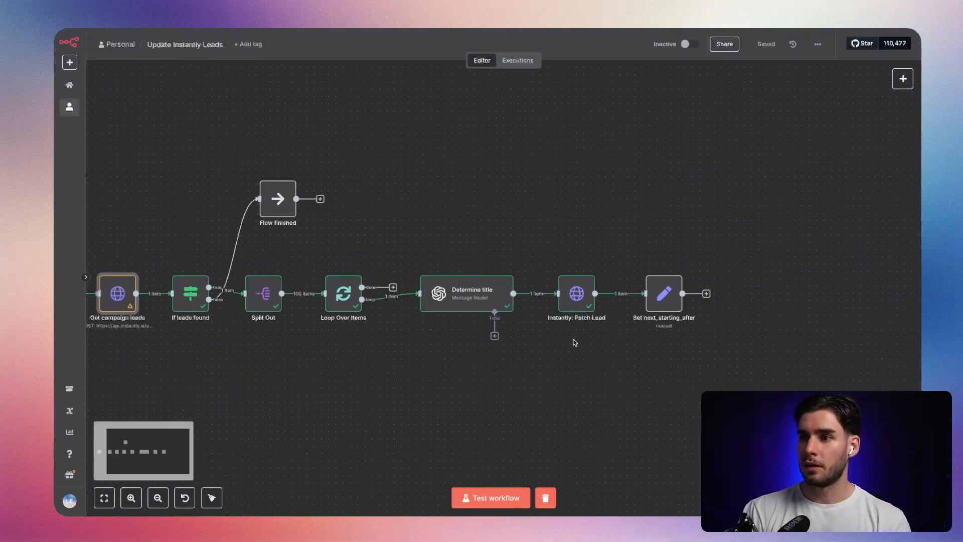
{"action": "left_click_drag", "start_coordinate": [670, 301], "coordinate": [693, 301]}
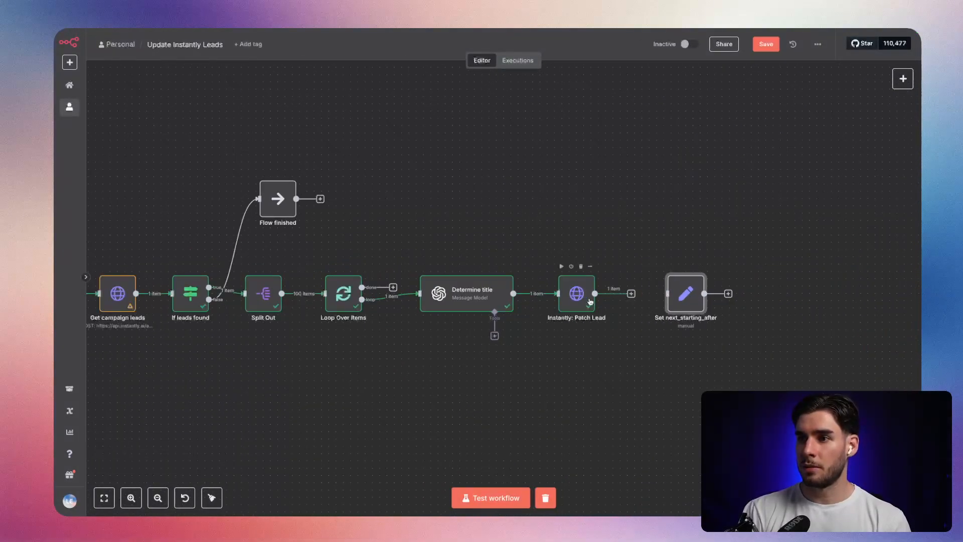
{"action": "left_click_drag", "start_coordinate": [632, 300], "coordinate": [278, 361]}
{"action": "left_click_drag", "start_coordinate": [307, 321], "coordinate": [323, 293]}
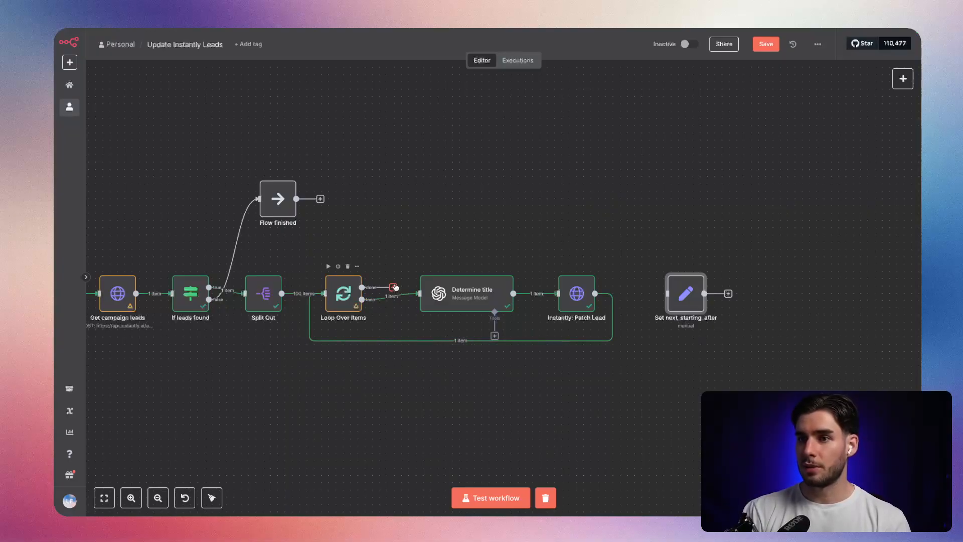
Move the Loop Over Items, Determine title and Instantly: Patch Lead nodes together to a row below the main flow.
{"action": "scroll", "coordinate": [380, 391], "scroll_direction": "left", "scroll_amount": 5}
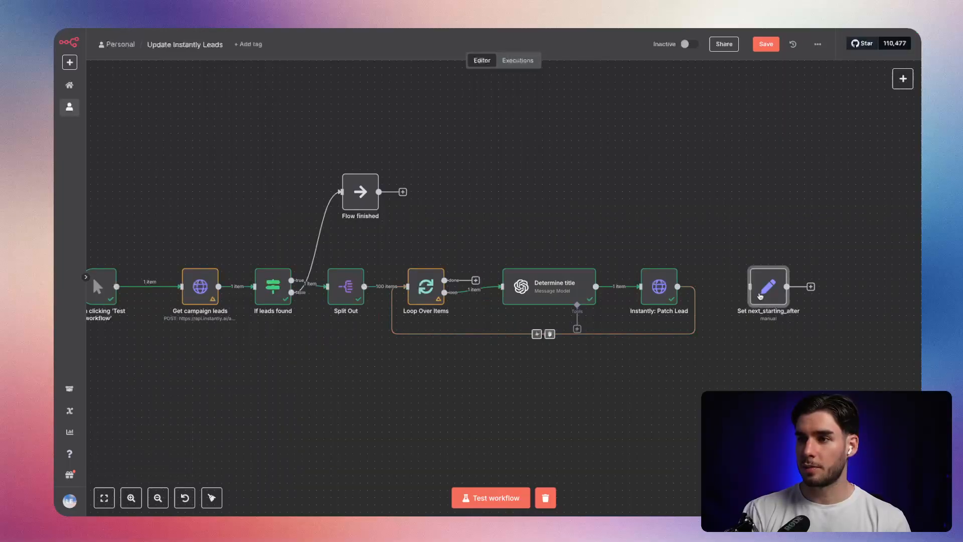
{"action": "left_click_drag", "start_coordinate": [717, 368], "coordinate": [410, 245]}
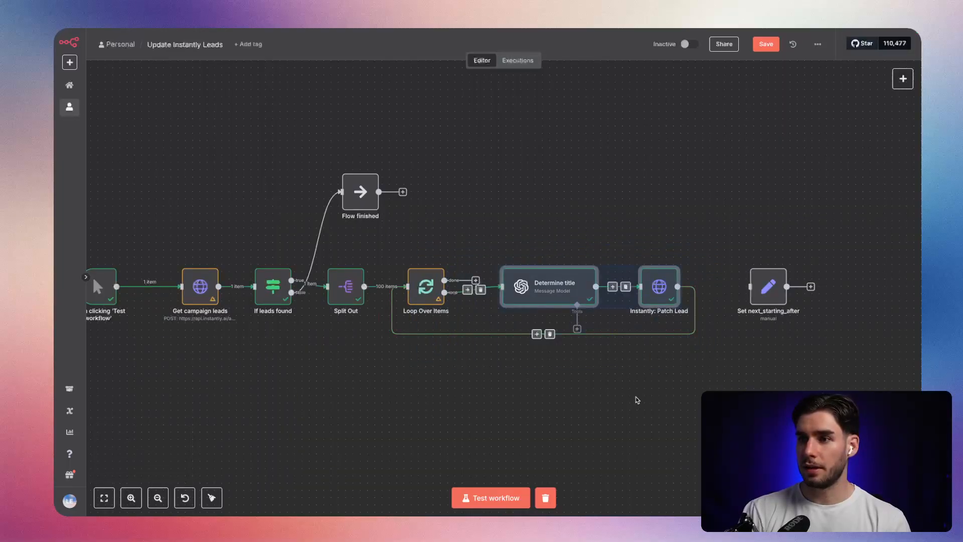
{"action": "left_click_drag", "start_coordinate": [426, 293], "coordinate": [134, 438]}
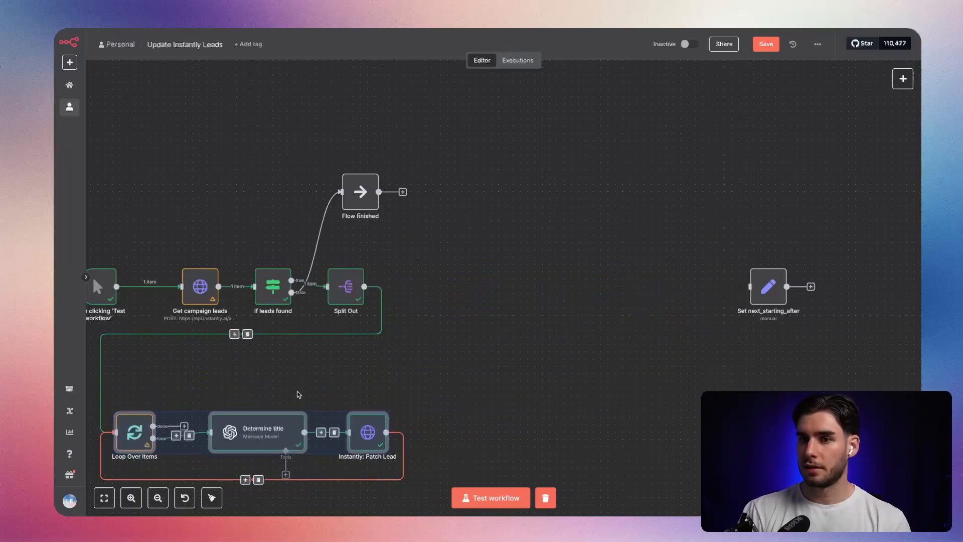
{"action": "scroll", "coordinate": [293, 397], "scroll_direction": "down", "scroll_amount": 3}
{"action": "scroll", "coordinate": [293, 396], "scroll_direction": "left", "scroll_amount": 2}
{"action": "left_click_drag", "start_coordinate": [249, 309], "coordinate": [235, 359]}
Place Set next_starting_after beside the loop row and connect the done output of Loop Over Items to it.
{"action": "left_click", "coordinate": [317, 277]}
{"action": "left_click_drag", "start_coordinate": [877, 156], "coordinate": [310, 280]}
{"action": "left_click", "coordinate": [228, 358]}
{"action": "left_click_drag", "start_coordinate": [275, 345], "coordinate": [143, 275]}
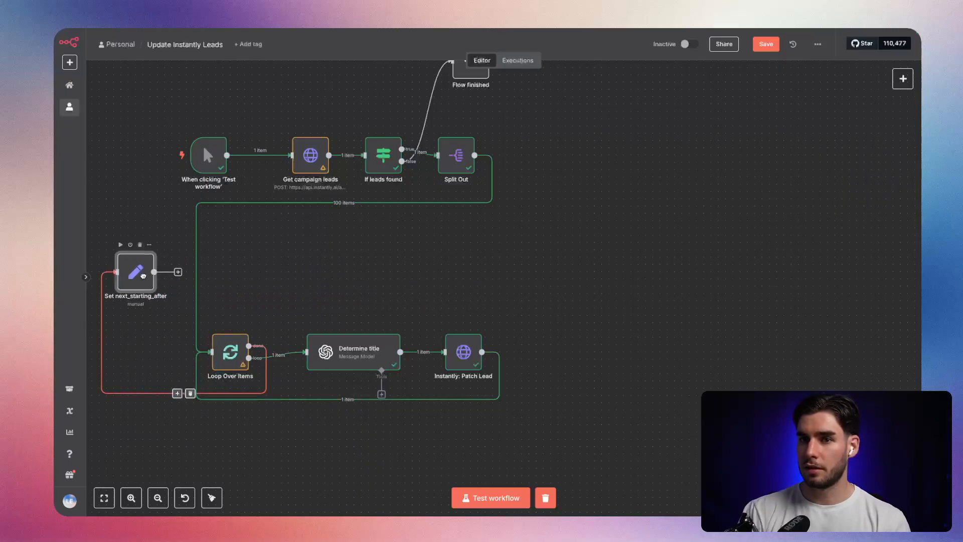
{"action": "scroll", "coordinate": [281, 258], "scroll_direction": "left", "scroll_amount": 3}
{"action": "left_click_drag", "start_coordinate": [285, 278], "coordinate": [257, 270]}
Connect the output of Set next_starting_after to the input of Get campaign leads.
{"action": "scroll", "coordinate": [319, 283], "scroll_direction": "left", "scroll_amount": 3}
{"action": "left_click_drag", "start_coordinate": [335, 246], "coordinate": [473, 140]}
{"action": "scroll", "coordinate": [465, 290], "scroll_direction": "up", "scroll_amount": 2}
{"action": "scroll", "coordinate": [464, 290], "scroll_direction": "right", "scroll_amount": 2}
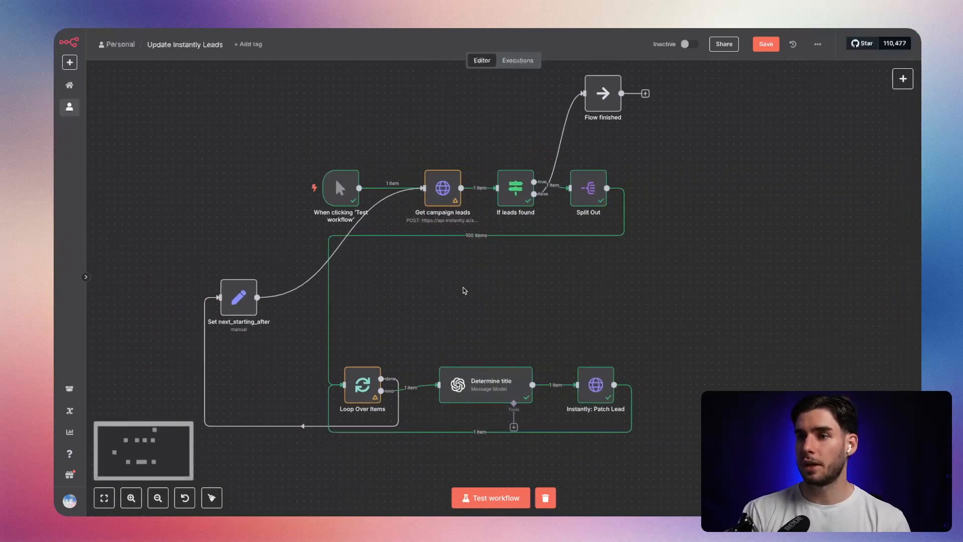
Move the three loop nodes up closer beneath the main row and save the workflow.
{"action": "scroll", "coordinate": [464, 290], "scroll_direction": "right", "scroll_amount": 2}
{"action": "left_click_drag", "start_coordinate": [646, 374], "coordinate": [230, 435]}
{"action": "left_click_drag", "start_coordinate": [298, 379], "coordinate": [312, 285]}
{"action": "left_click", "coordinate": [326, 370]}
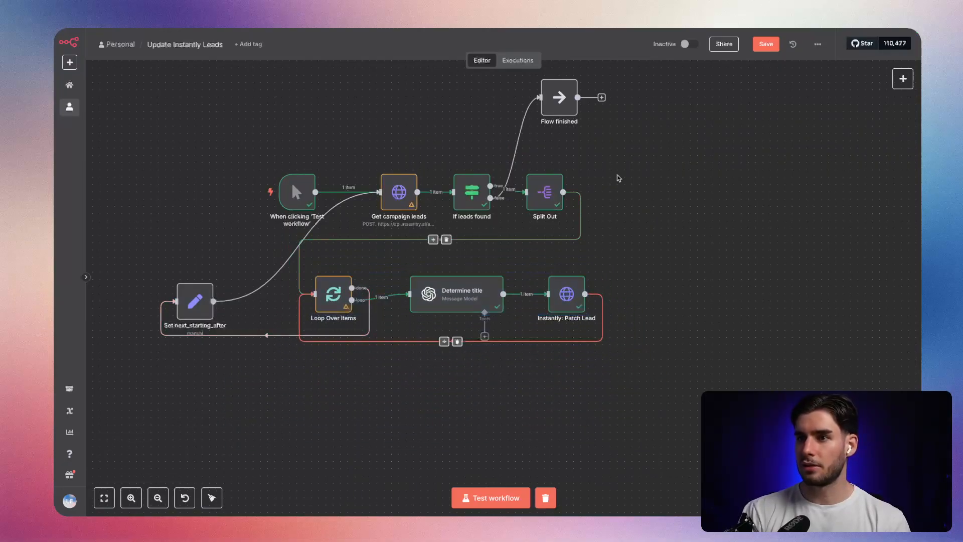
{"action": "key", "text": "ctrl+s"}
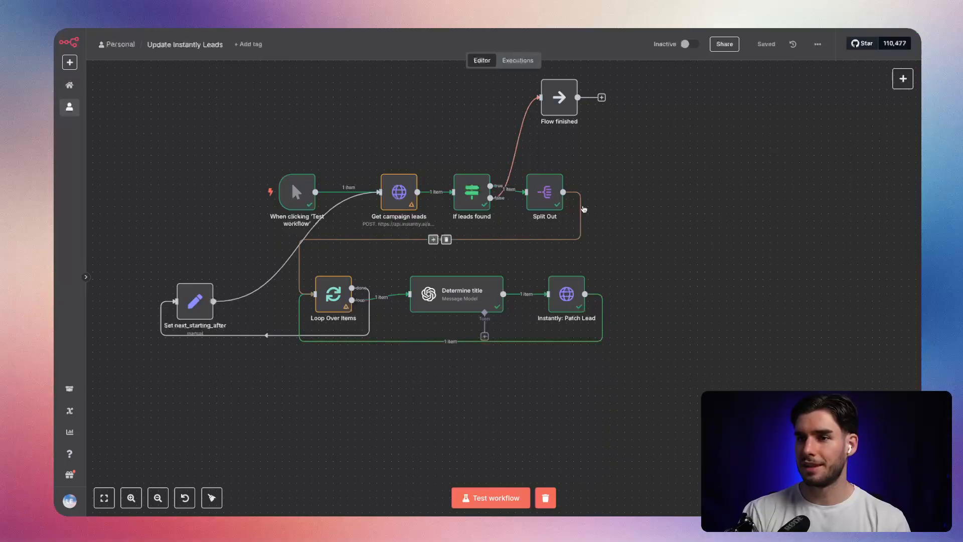
Move Loop Over Items, Determine title and Instantly: Patch Lead back into line after the Split Out node.
{"action": "scroll", "coordinate": [650, 376], "scroll_direction": "up", "scroll_amount": 2}
{"action": "left_click_drag", "start_coordinate": [650, 375], "coordinate": [304, 314]}
{"action": "left_click_drag", "start_coordinate": [344, 349], "coordinate": [682, 245]}
Place Set next_starting_after directly above Loop Over Items, align the two nodes and save the workflow.
{"action": "left_click_drag", "start_coordinate": [202, 354], "coordinate": [545, 340]}
{"action": "left_click_drag", "start_coordinate": [636, 338], "coordinate": [395, 353]}
{"action": "left_click_drag", "start_coordinate": [309, 342], "coordinate": [369, 153]}
{"action": "left_click", "coordinate": [766, 44]}
{"action": "scroll", "coordinate": [652, 221], "scroll_direction": "left", "scroll_amount": 3}
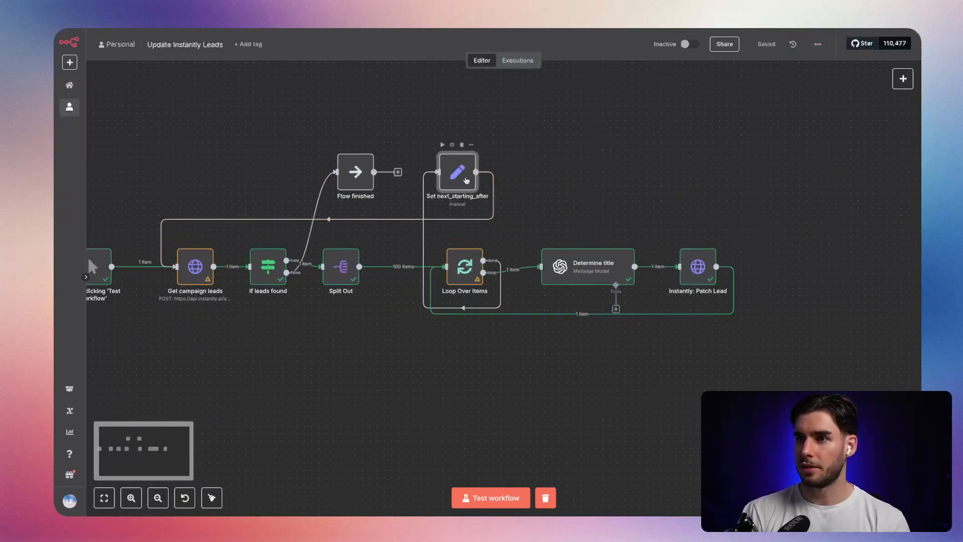
{"action": "left_click_drag", "start_coordinate": [456, 179], "coordinate": [463, 180]}
{"action": "left_click", "coordinate": [766, 44]}
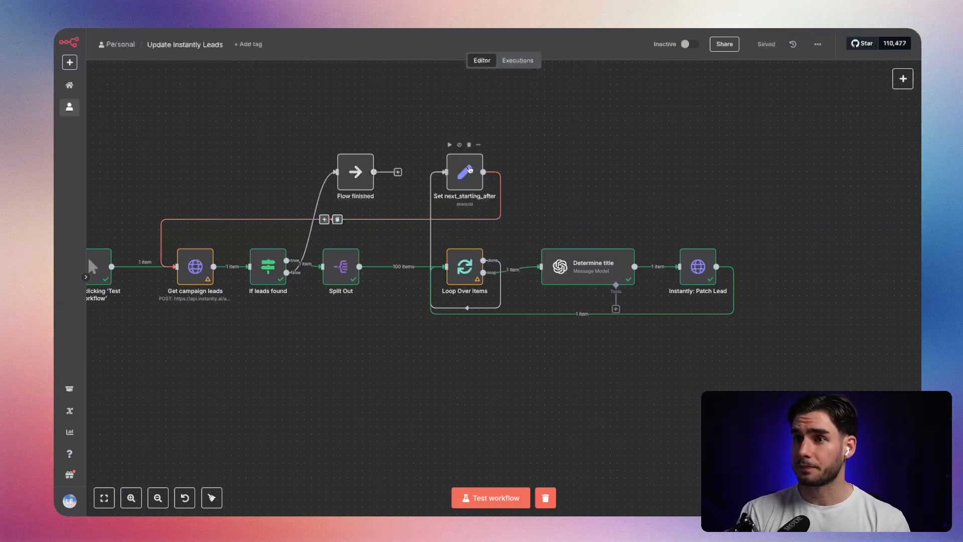
In the Set next_starting_after node, add a next_starting_after field mapped from the Get campaign leads output.
{"action": "double_click", "coordinate": [464, 172]}
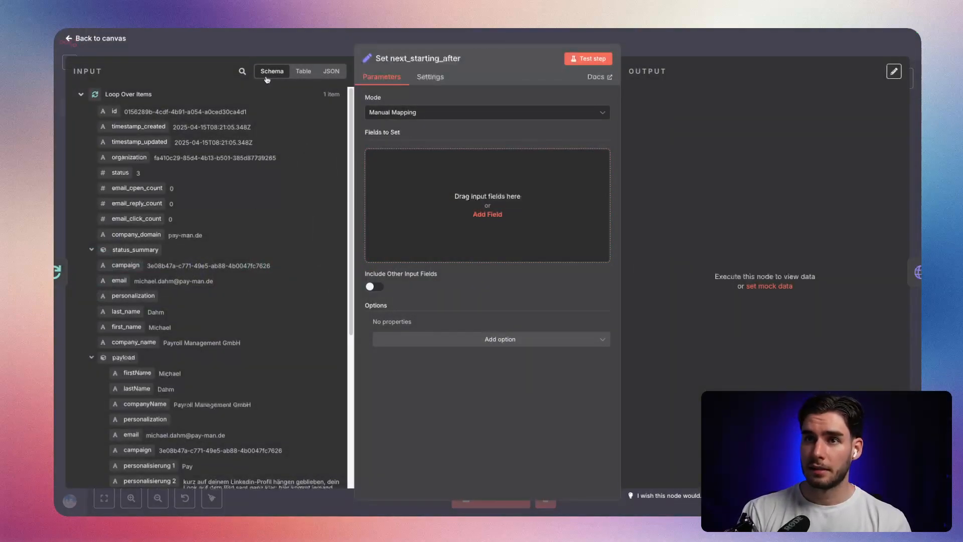
{"action": "left_click", "coordinate": [81, 94]}
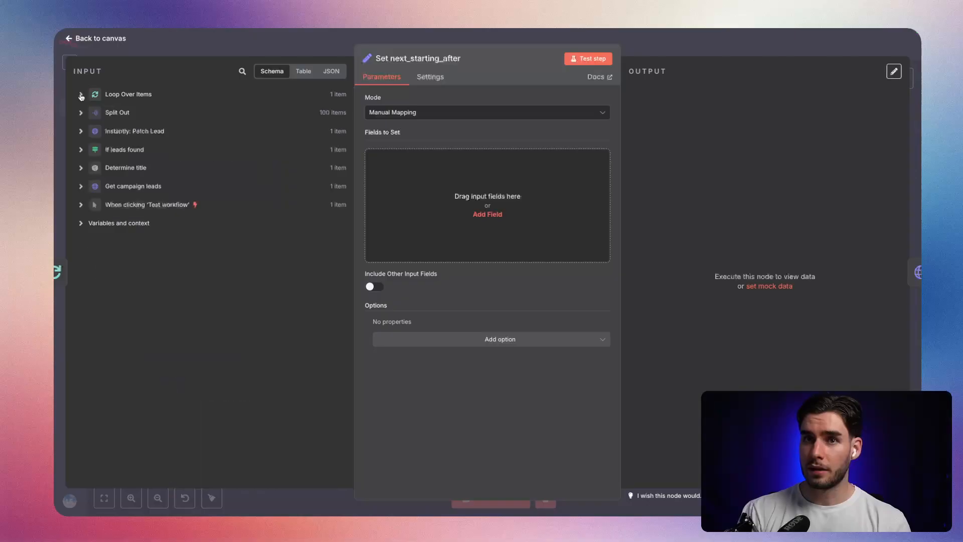
{"action": "left_click", "coordinate": [80, 132]}
{"action": "left_click", "coordinate": [76, 132]}
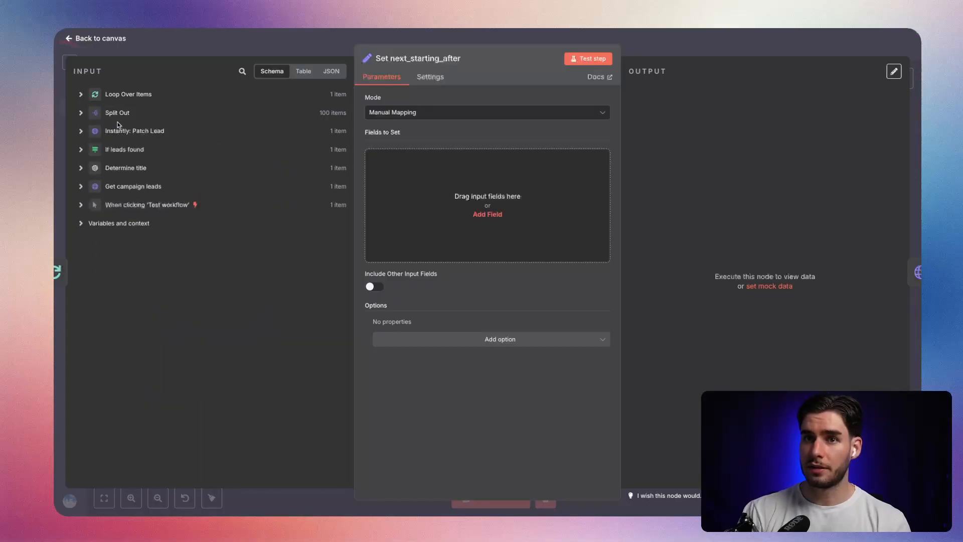
{"action": "left_click", "coordinate": [100, 189]}
{"action": "scroll", "coordinate": [217, 196], "scroll_direction": "down", "scroll_amount": 3}
{"action": "scroll", "coordinate": [109, 218], "scroll_direction": "up", "scroll_amount": 3}
{"action": "left_click", "coordinate": [92, 203]}
{"action": "left_click_drag", "start_coordinate": [132, 216], "coordinate": [466, 209]}
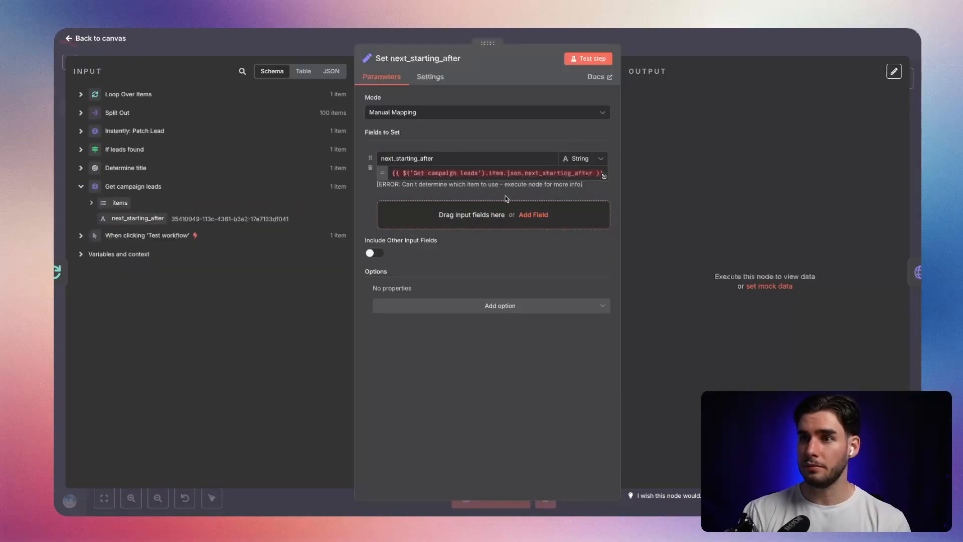
Change the field's expression to {{ $('Get campaign leads').first().json.next_starting_after }}.
{"action": "left_click_drag", "start_coordinate": [403, 185], "coordinate": [570, 190]}
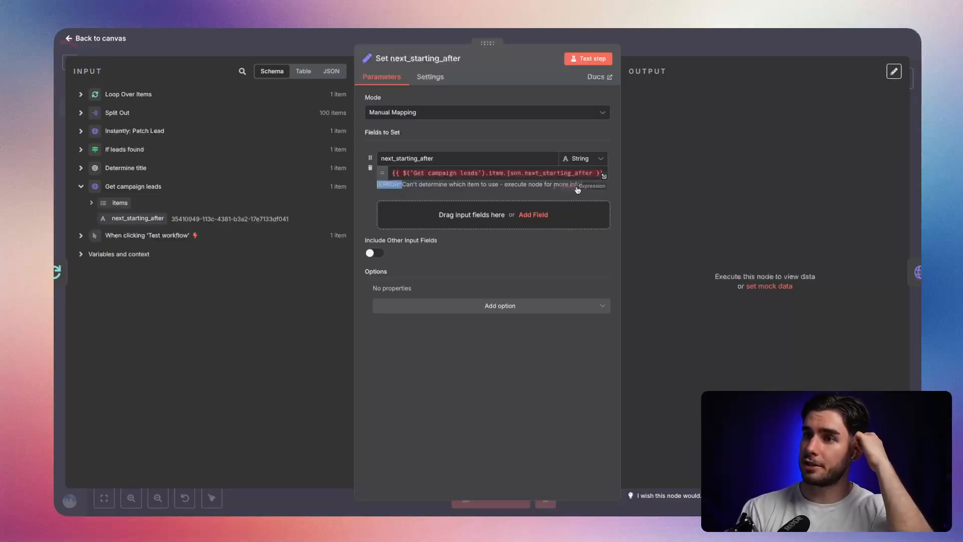
{"action": "left_click", "coordinate": [500, 176]}
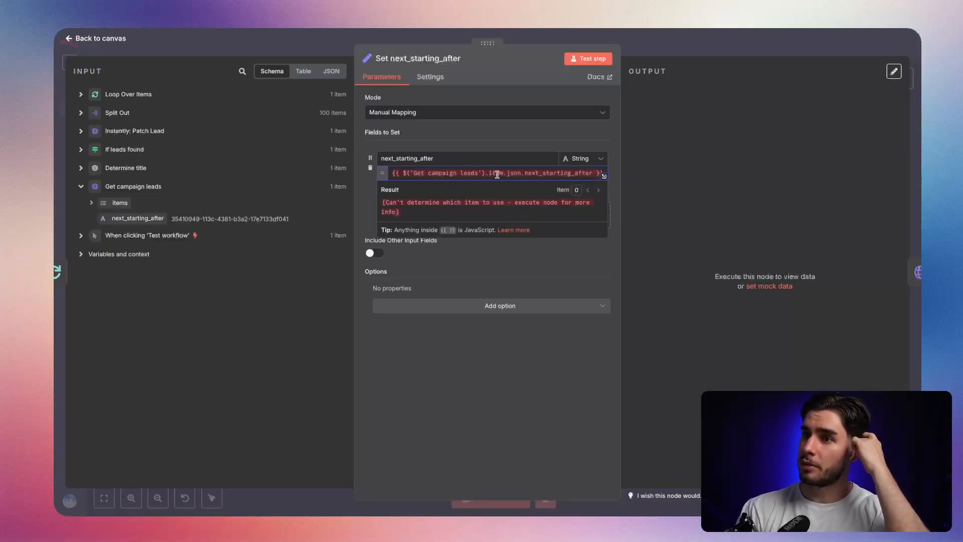
{"action": "type", "text": "first"}
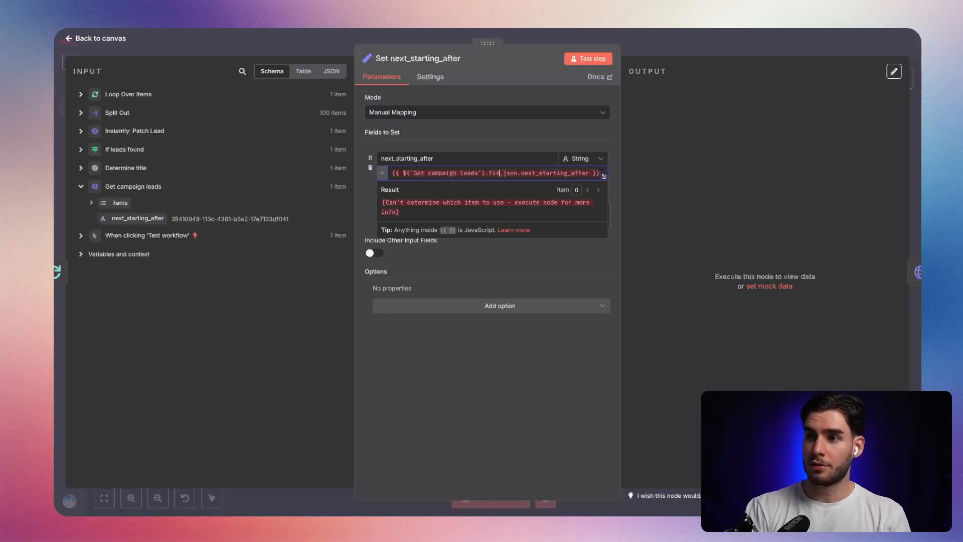
{"action": "type", "text": ")"}
{"action": "key", "text": "Right"}
{"action": "key", "text": "BackSpace"}
{"action": "key", "text": "BackSpace"}
{"action": "type", "text": "()."}
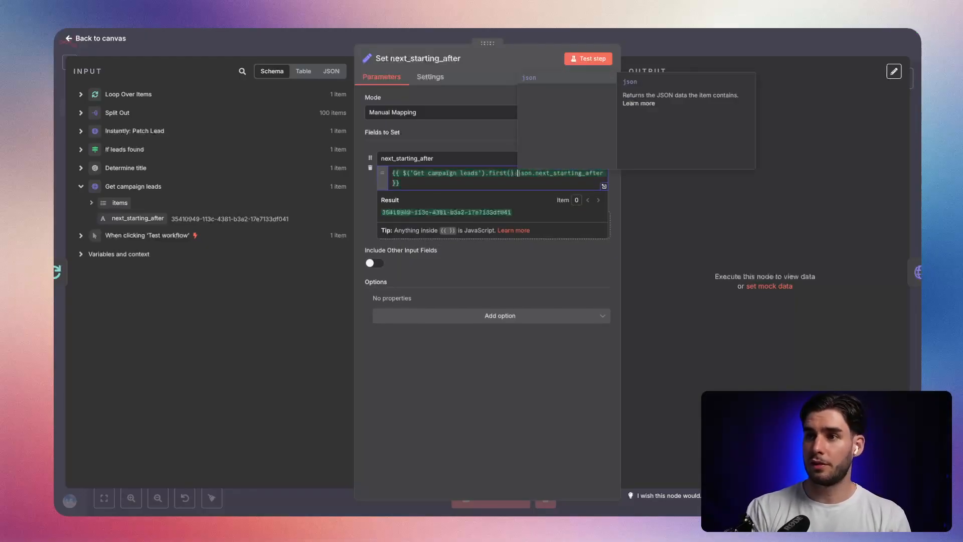
{"action": "left_click", "coordinate": [633, 219]}
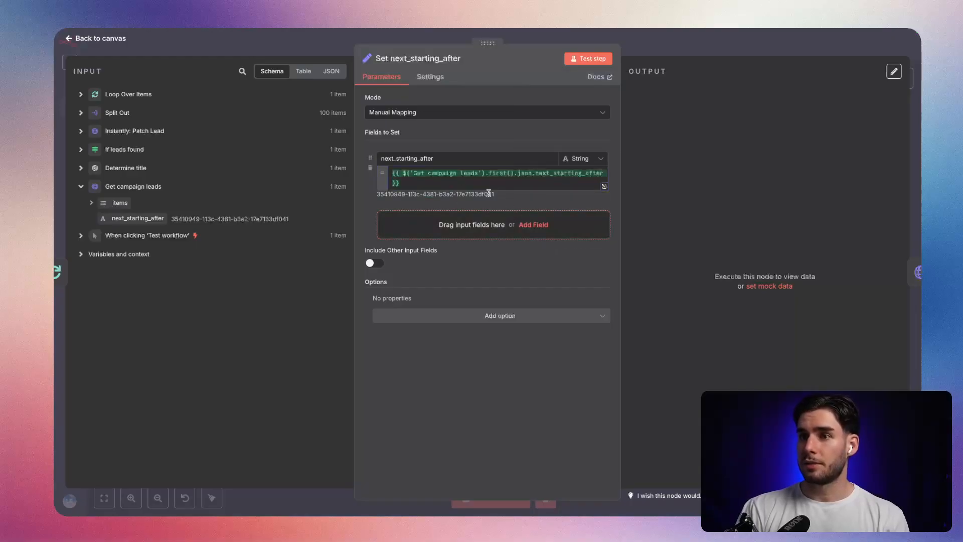
Return to the canvas, save the workflow, run it as a test and inspect the executed nodes.
{"action": "left_click", "coordinate": [716, 54]}
{"action": "left_click", "coordinate": [766, 47]}
{"action": "key", "text": "1"}
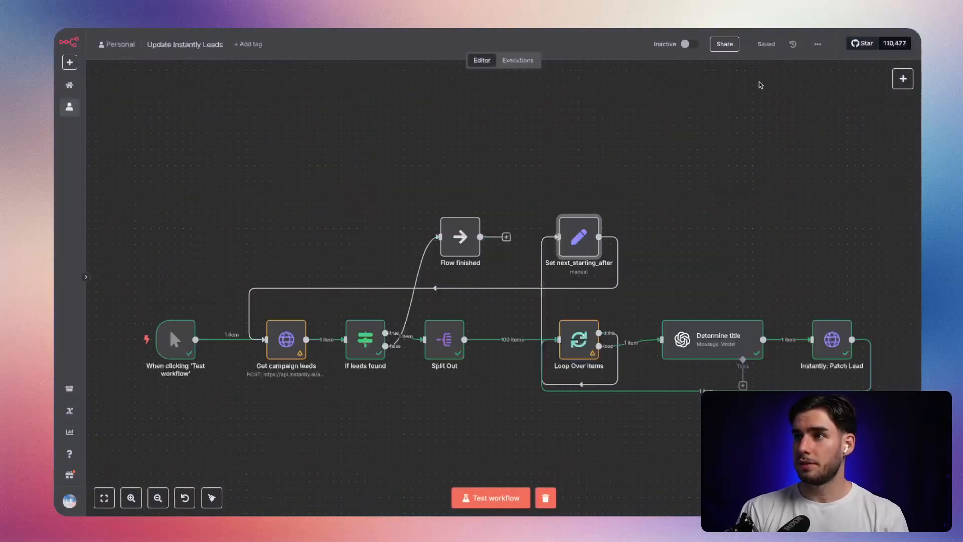
{"action": "key", "text": "ctrl+Return"}
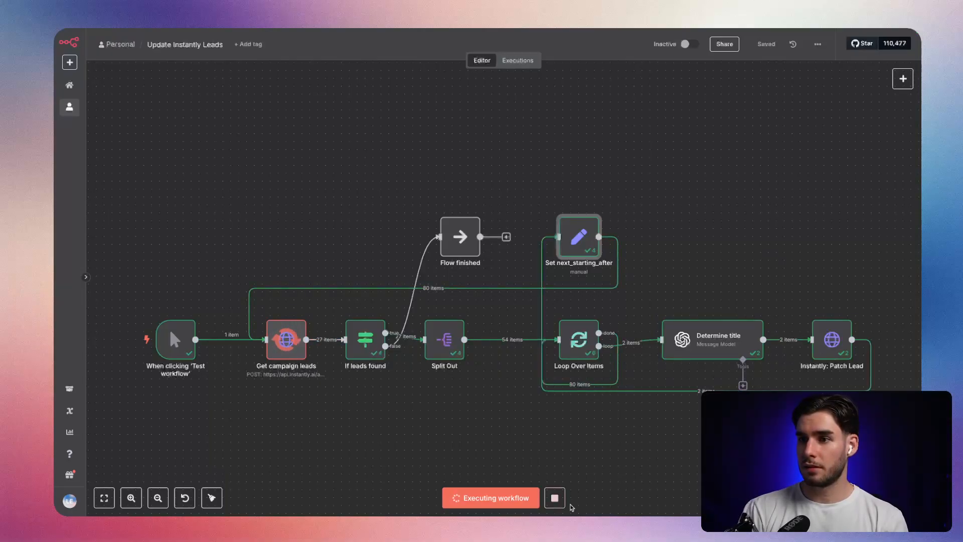
{"action": "scroll", "coordinate": [439, 417], "scroll_direction": "up", "scroll_amount": 2}
{"action": "scroll", "coordinate": [438, 416], "scroll_direction": "up", "scroll_amount": 1}
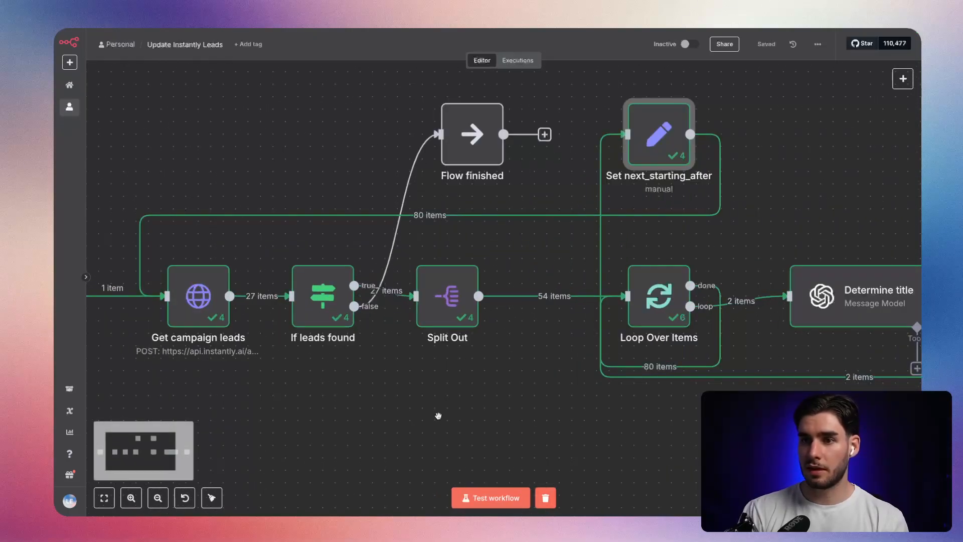
{"action": "scroll", "coordinate": [582, 398], "scroll_direction": "right", "scroll_amount": 3}
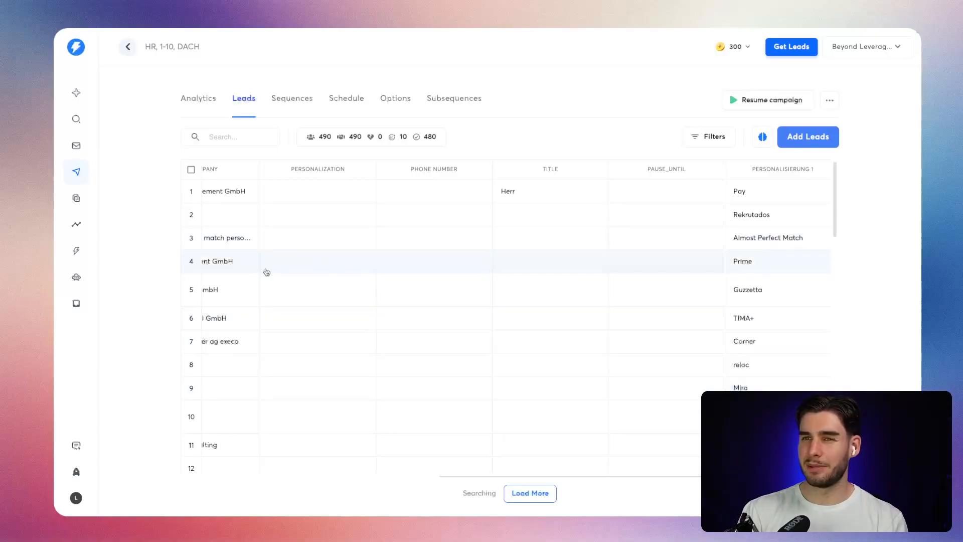
{"action": "scroll", "coordinate": [266, 272], "scroll_direction": "left", "scroll_amount": 10}
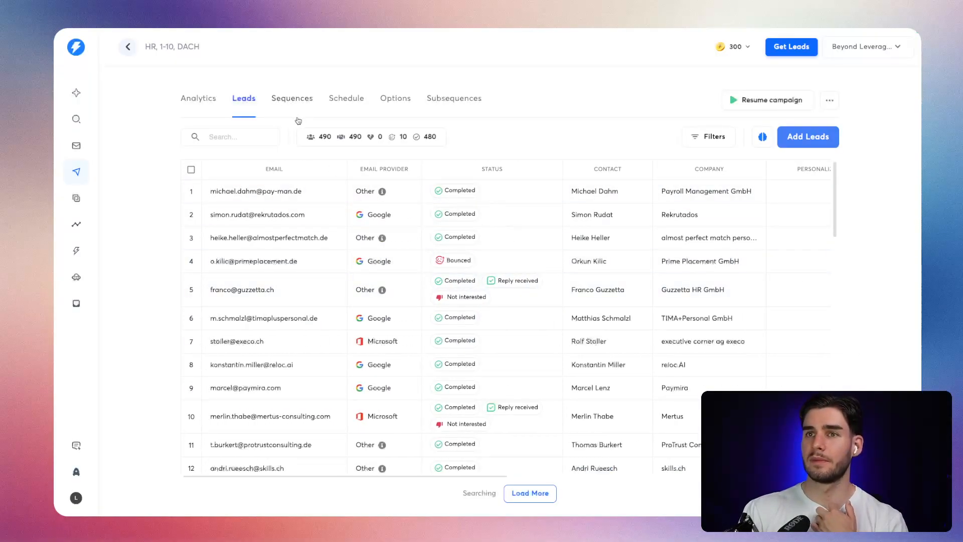
Switch to Instantly, reload the campaign's leads, check the title column for the patched leads and return to n8n.
{"action": "left_click", "coordinate": [200, 105]}
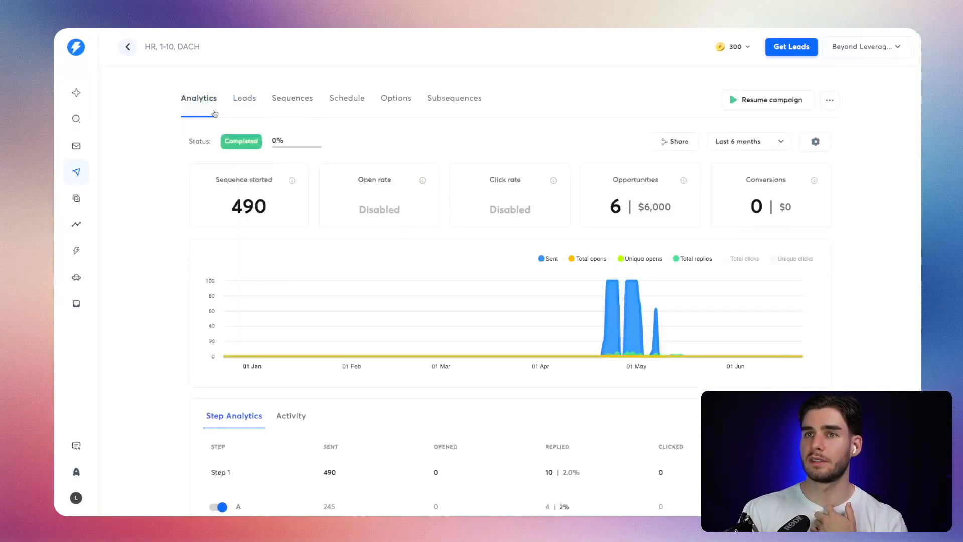
{"action": "left_click", "coordinate": [244, 98]}
{"action": "key", "text": "super+r"}
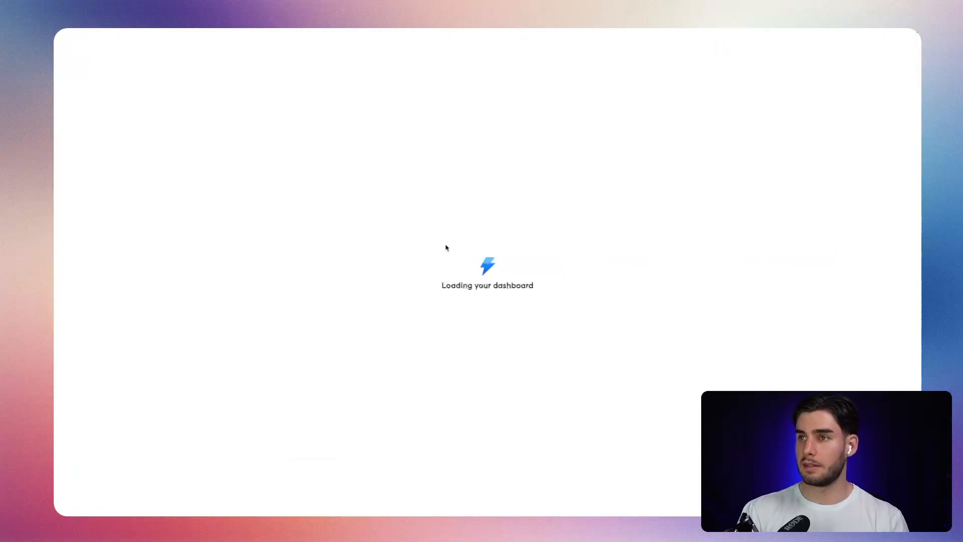
{"action": "scroll", "coordinate": [532, 277], "scroll_direction": "right", "scroll_amount": 10}
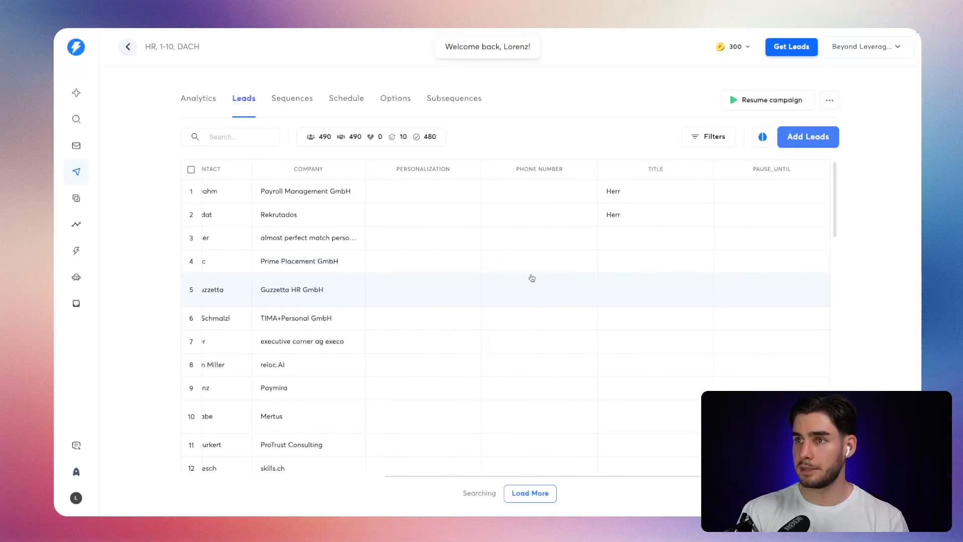
{"action": "scroll", "coordinate": [512, 200], "scroll_direction": "down", "scroll_amount": 2}
{"action": "scroll", "coordinate": [497, 261], "scroll_direction": "up", "scroll_amount": 2}
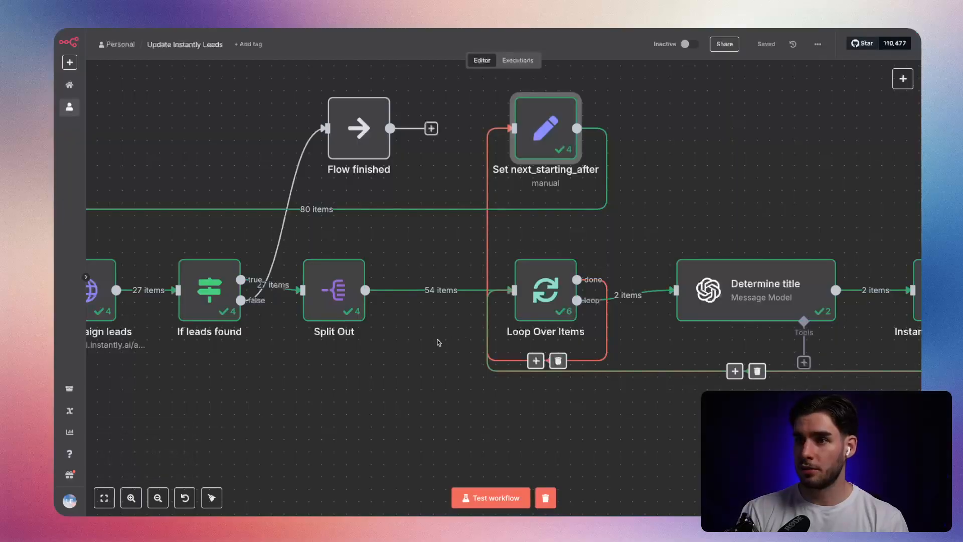
{"action": "scroll", "coordinate": [440, 339], "scroll_direction": "left", "scroll_amount": 5}
{"action": "scroll", "coordinate": [426, 334], "scroll_direction": "down", "scroll_amount": 2}
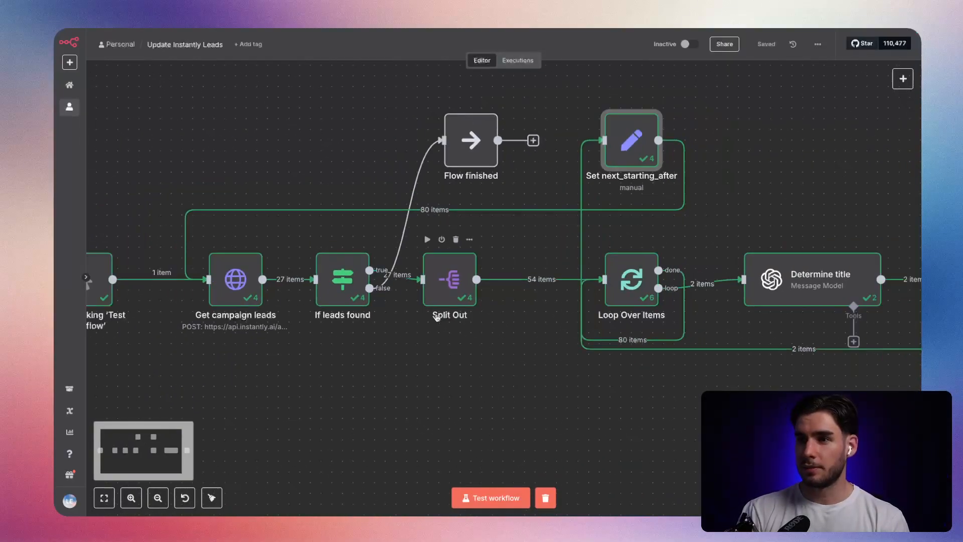
Open the Get campaign leads node, view the output of run 1 of 4 and return to the canvas.
{"action": "scroll", "coordinate": [471, 346], "scroll_direction": "right", "scroll_amount": 5}
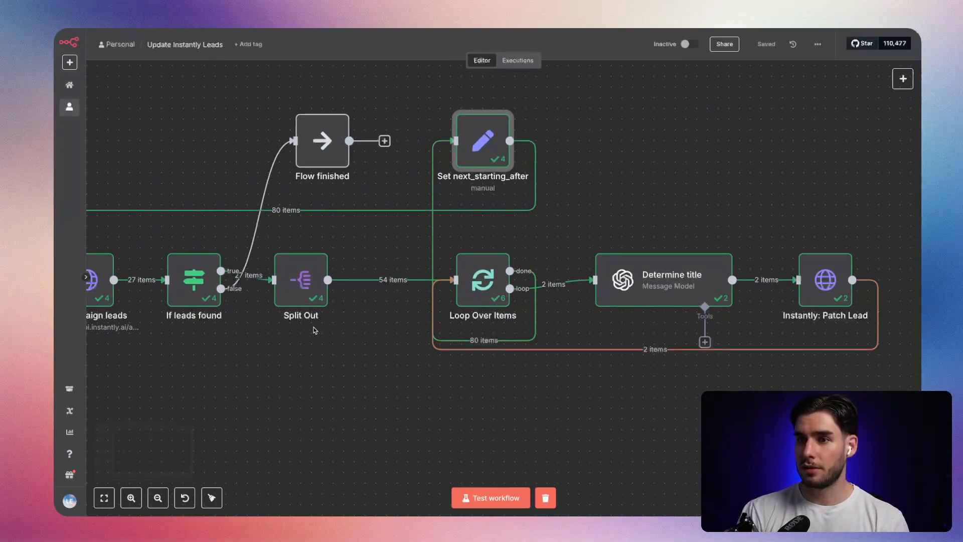
{"action": "scroll", "coordinate": [289, 336], "scroll_direction": "left", "scroll_amount": 5}
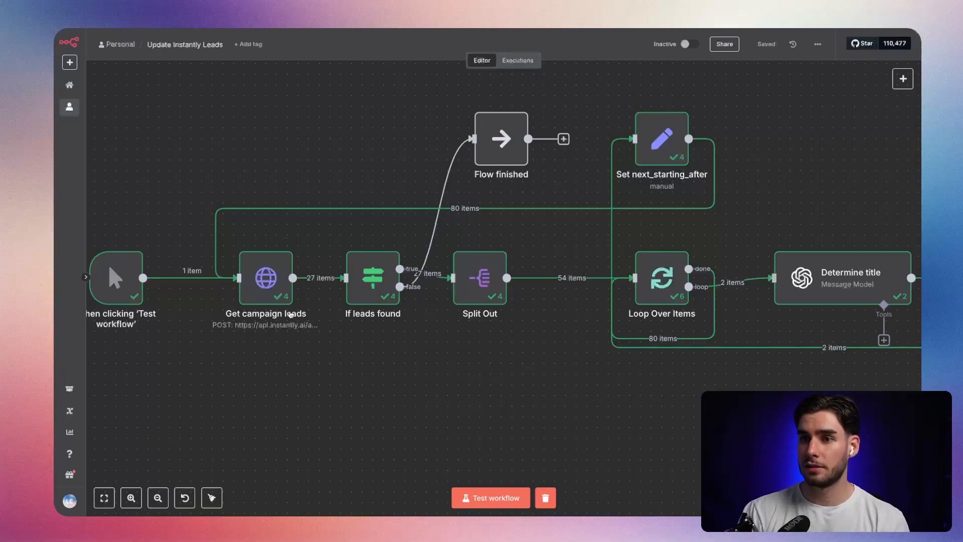
{"action": "double_click", "coordinate": [277, 290]}
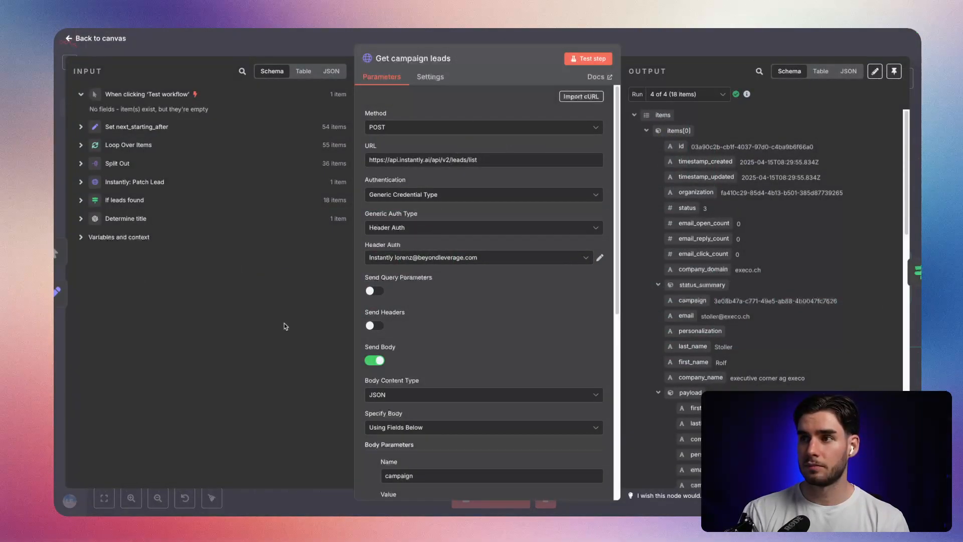
{"action": "left_click", "coordinate": [670, 91]}
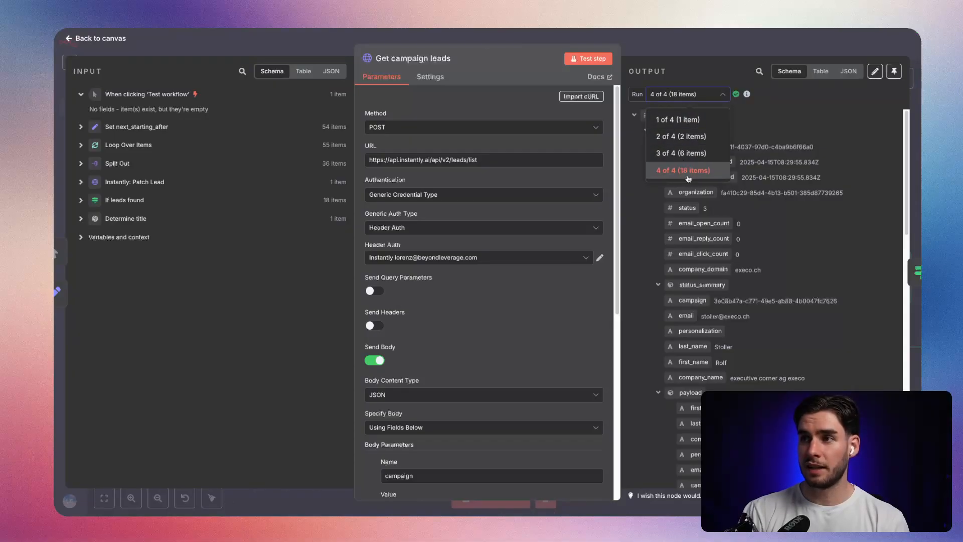
{"action": "left_click", "coordinate": [692, 121]}
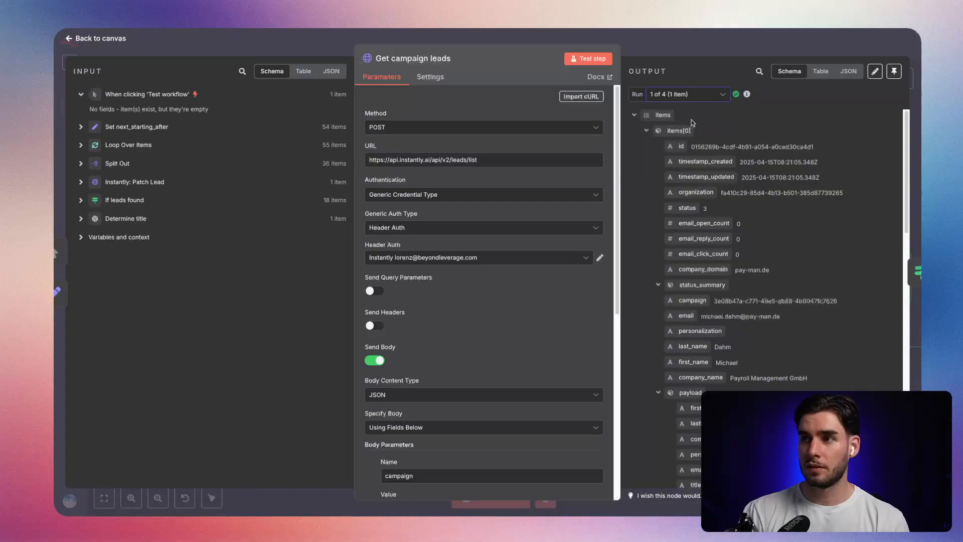
{"action": "scroll", "coordinate": [697, 140], "scroll_direction": "down", "scroll_amount": 4}
{"action": "left_click", "coordinate": [690, 95]}
{"action": "left_click", "coordinate": [689, 49]}
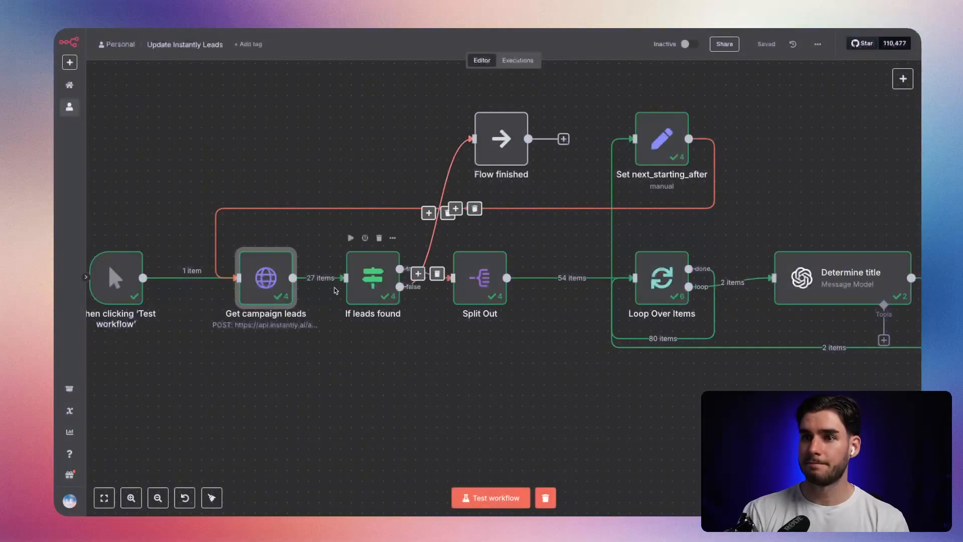
Turn on Execute Once for the Get campaign leads node and save the workflow.
{"action": "double_click", "coordinate": [266, 277]}
{"action": "left_click", "coordinate": [430, 77]}
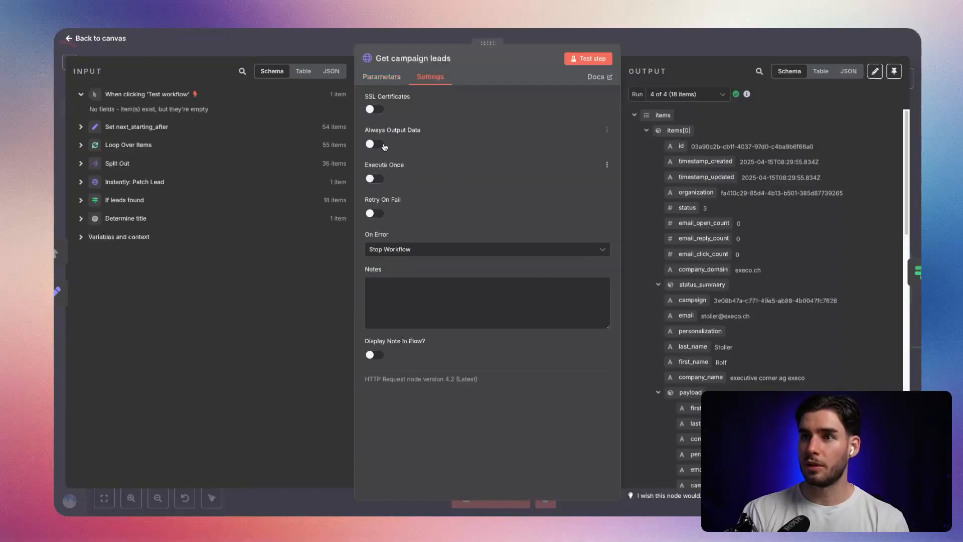
{"action": "left_click", "coordinate": [373, 181]}
{"action": "left_click", "coordinate": [538, 38]}
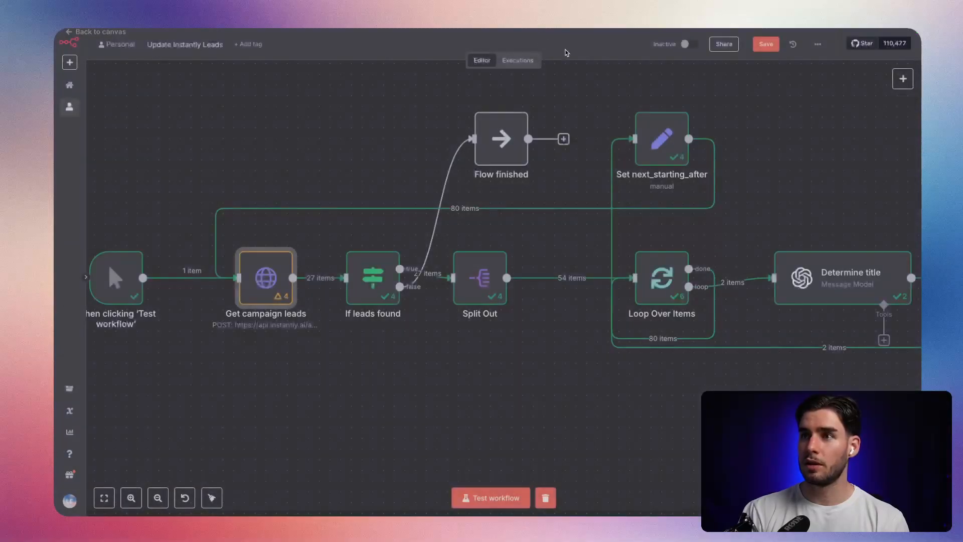
{"action": "left_click", "coordinate": [764, 46]}
Review the Set next_starting_after and Get campaign leads nodes, enable Execute Once on Set next_starting_after and save the workflow.
{"action": "left_click_drag", "start_coordinate": [472, 341], "coordinate": [360, 363]}
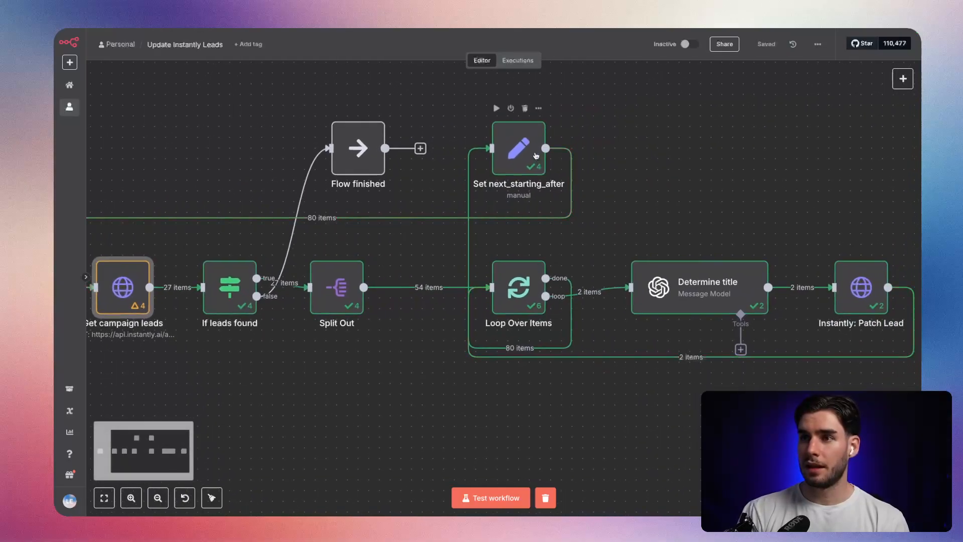
{"action": "double_click", "coordinate": [534, 156]}
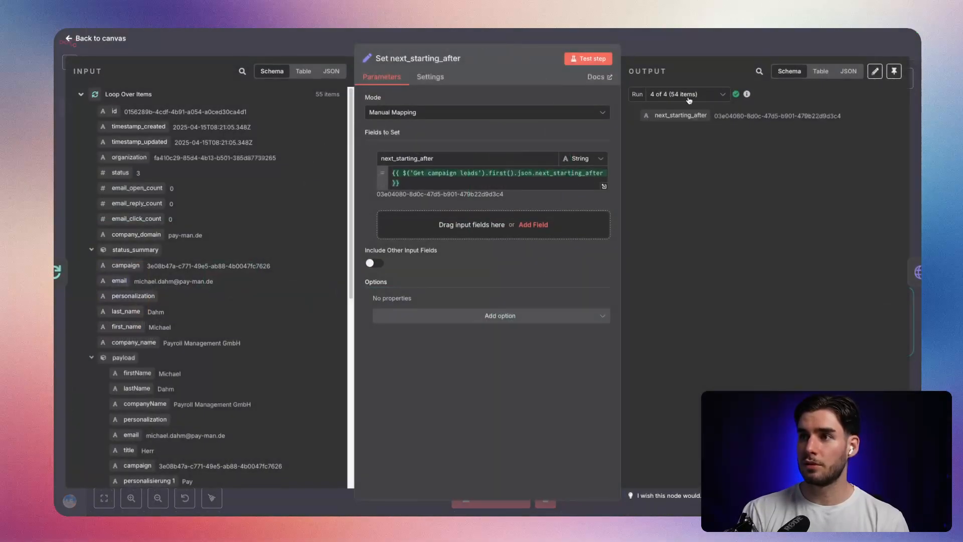
{"action": "left_click", "coordinate": [639, 54]}
{"action": "left_click_drag", "start_coordinate": [208, 365], "coordinate": [407, 368]}
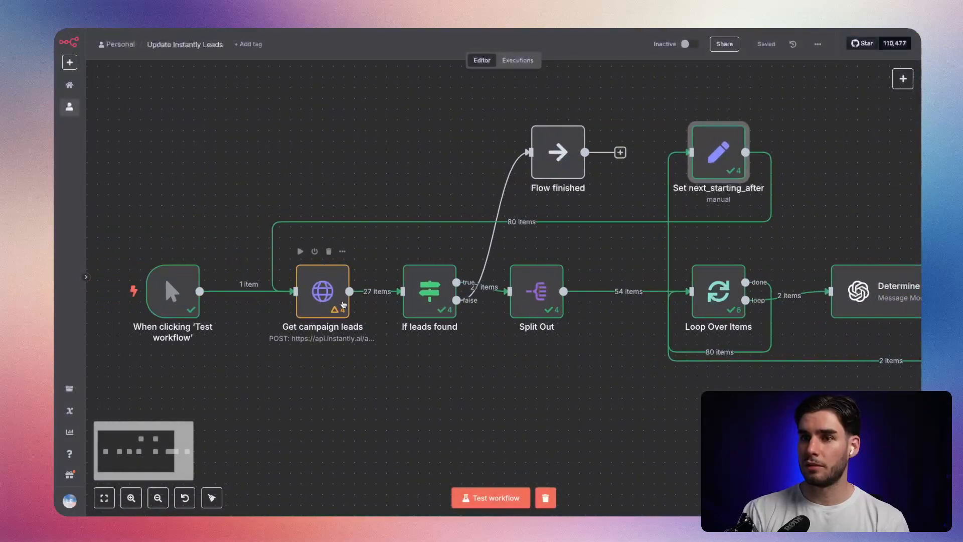
{"action": "double_click", "coordinate": [341, 304]}
{"action": "left_click", "coordinate": [642, 58]}
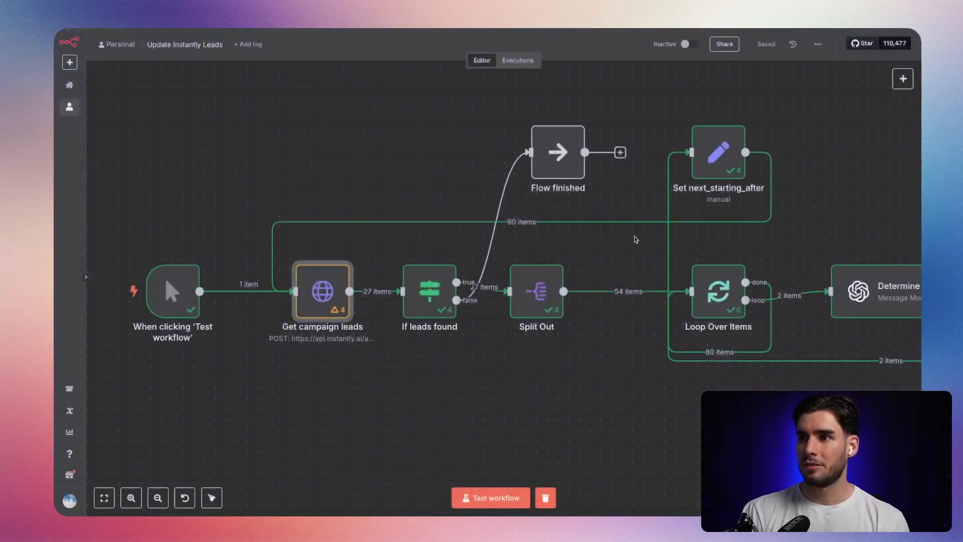
{"action": "left_click_drag", "start_coordinate": [673, 372], "coordinate": [528, 415]}
{"action": "double_click", "coordinate": [572, 196]}
{"action": "left_click", "coordinate": [430, 76]}
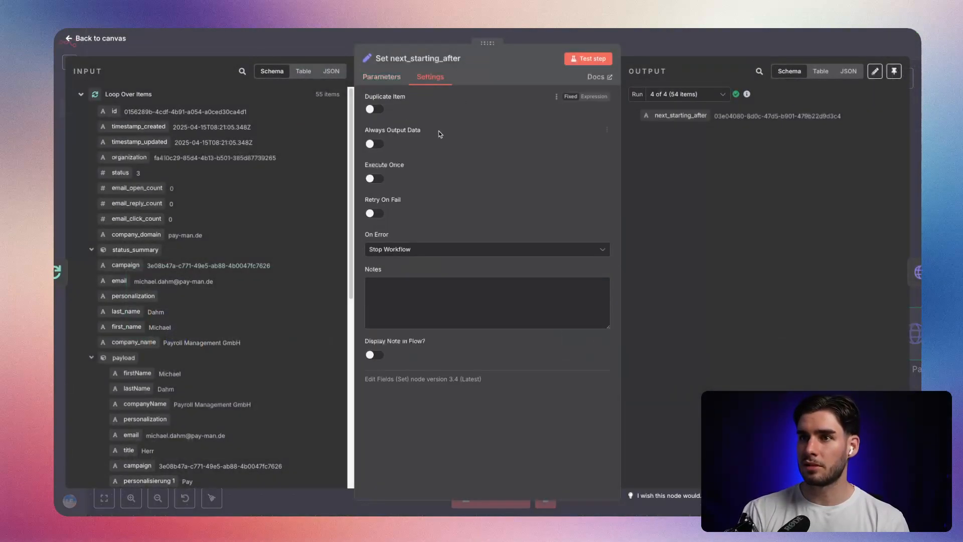
{"action": "left_click", "coordinate": [372, 179]}
{"action": "left_click", "coordinate": [642, 50]}
{"action": "key", "text": "ctrl+s"}
Run the workflow as a test, stop the execution and inspect the output runs of the Loop Over Items node.
{"action": "left_click_drag", "start_coordinate": [714, 264], "coordinate": [416, 225]}
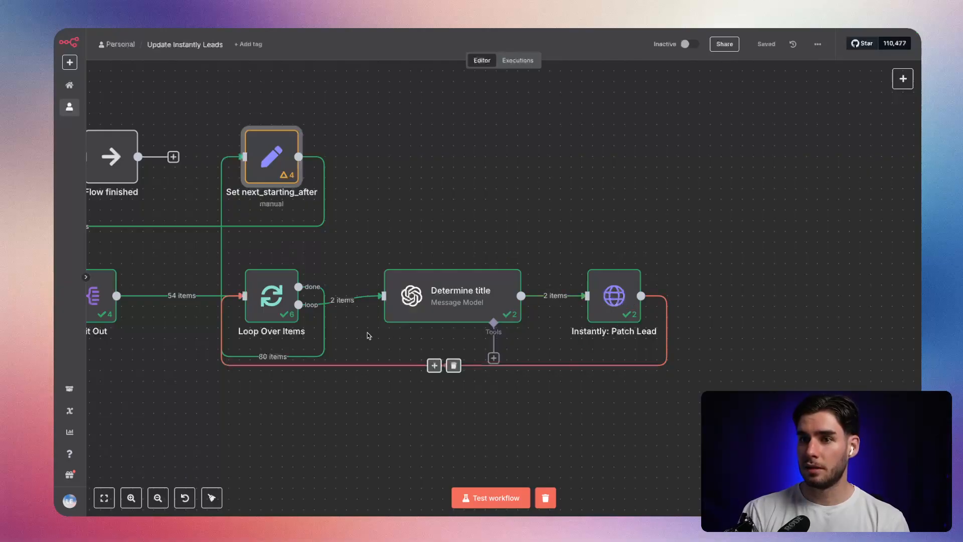
{"action": "mouse_move", "coordinate": [325, 301]}
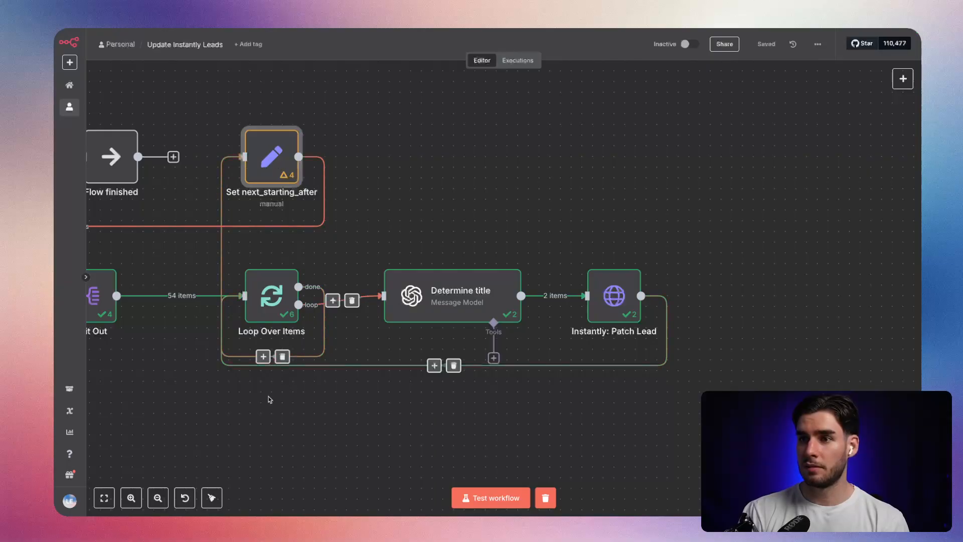
{"action": "left_click_drag", "start_coordinate": [273, 394], "coordinate": [517, 400]}
{"action": "left_click", "coordinate": [490, 497]}
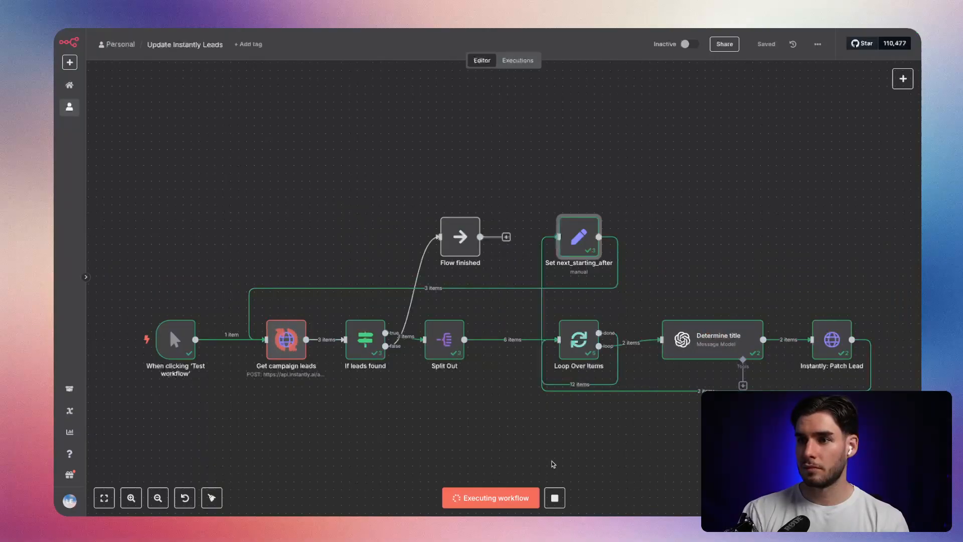
{"action": "left_click", "coordinate": [561, 499]}
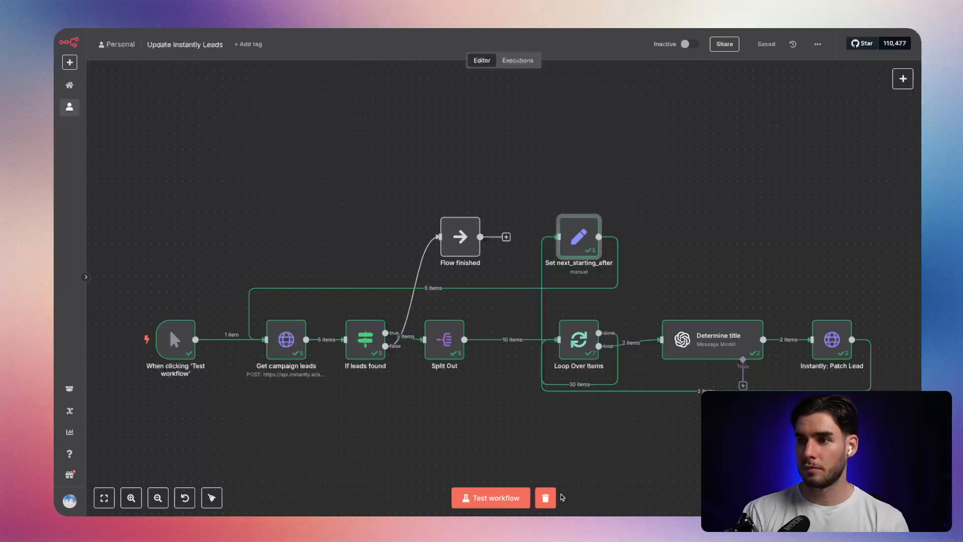
{"action": "double_click", "coordinate": [581, 346]}
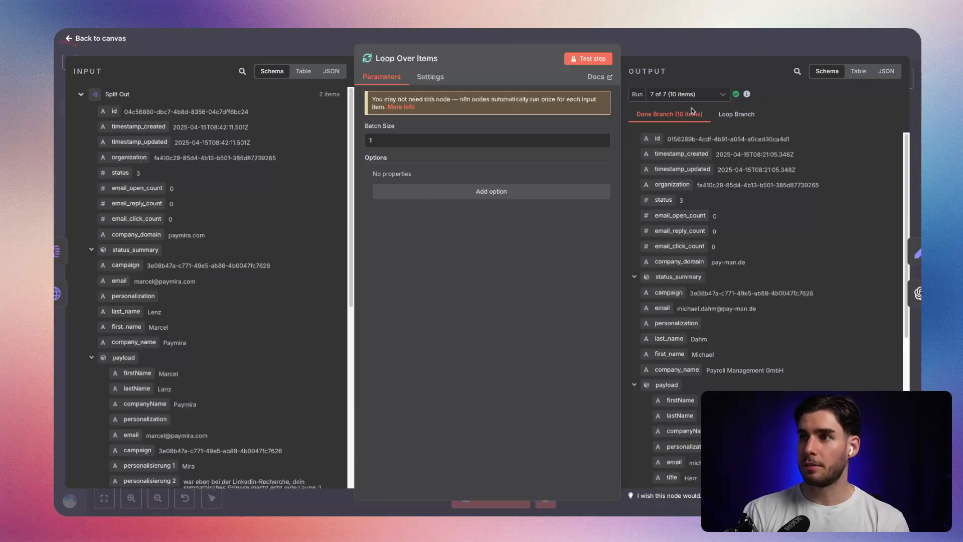
{"action": "left_click", "coordinate": [688, 95]}
{"action": "left_click", "coordinate": [694, 53]}
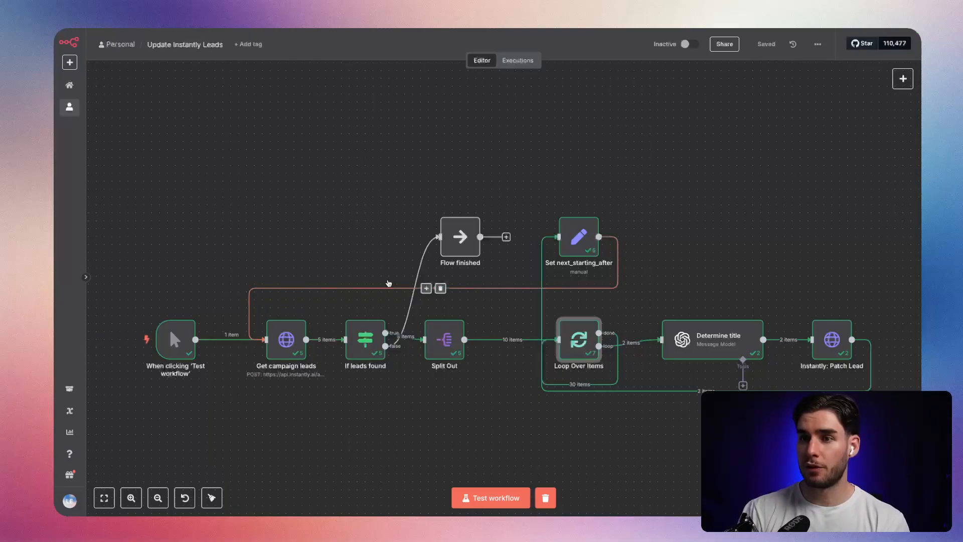
Disconnect Set next_starting_after from Get campaign leads and Loop Over Items, and move it below the main flow.
{"action": "left_click", "coordinate": [442, 289]}
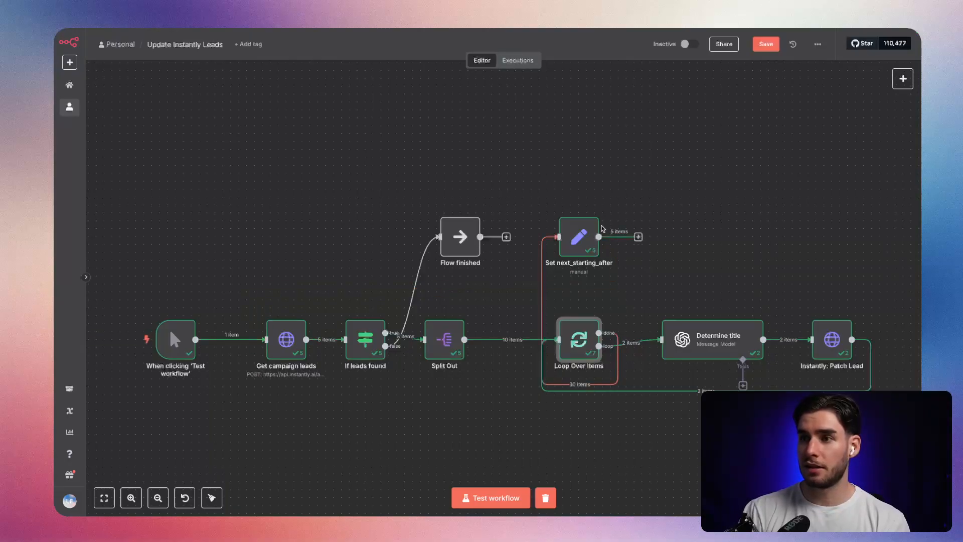
{"action": "left_click_drag", "start_coordinate": [578, 240], "coordinate": [491, 430]}
{"action": "left_click", "coordinate": [544, 385]}
{"action": "left_click_drag", "start_coordinate": [542, 275], "coordinate": [669, 228]}
Move the trigger, Get campaign leads and If leads found away from Split Out, and delete the If node's two outgoing connections.
{"action": "left_click_drag", "start_coordinate": [284, 256], "coordinate": [407, 313]}
{"action": "scroll", "coordinate": [241, 254], "scroll_direction": "down", "scroll_amount": 3}
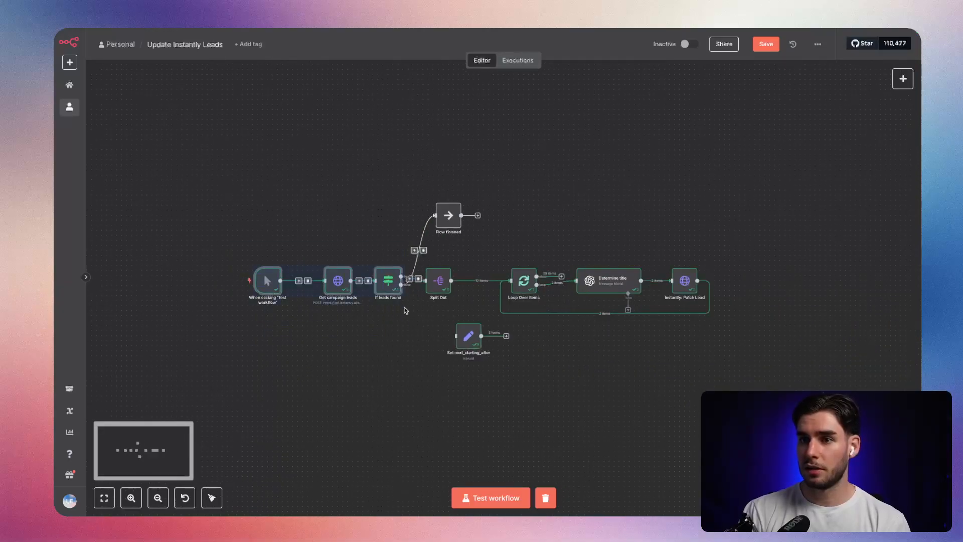
{"action": "left_click_drag", "start_coordinate": [388, 281], "coordinate": [322, 280]}
{"action": "left_click", "coordinate": [391, 250]}
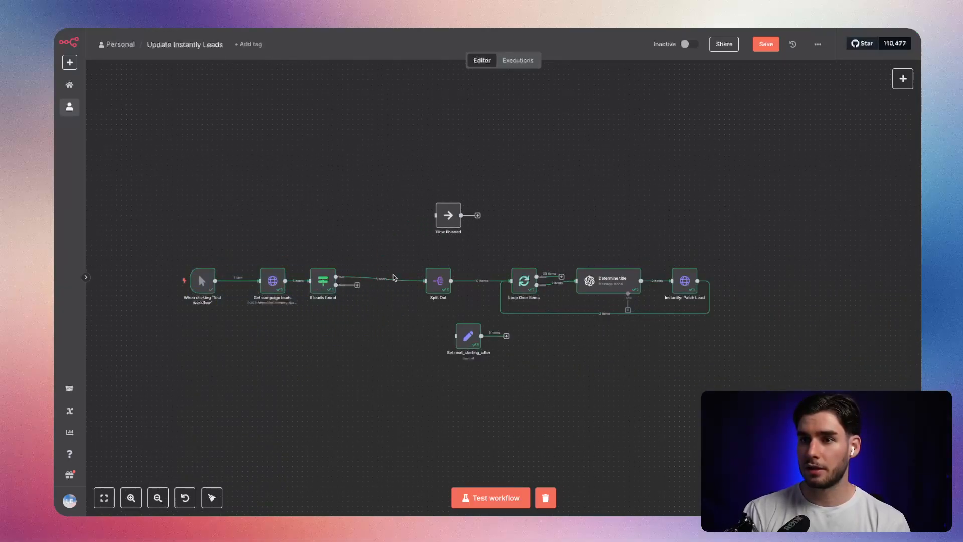
{"action": "left_click", "coordinate": [387, 276]}
Place the Set next_starting_after node directly beside the If leads found node.
{"action": "scroll", "coordinate": [468, 345], "scroll_direction": "up", "scroll_amount": 2}
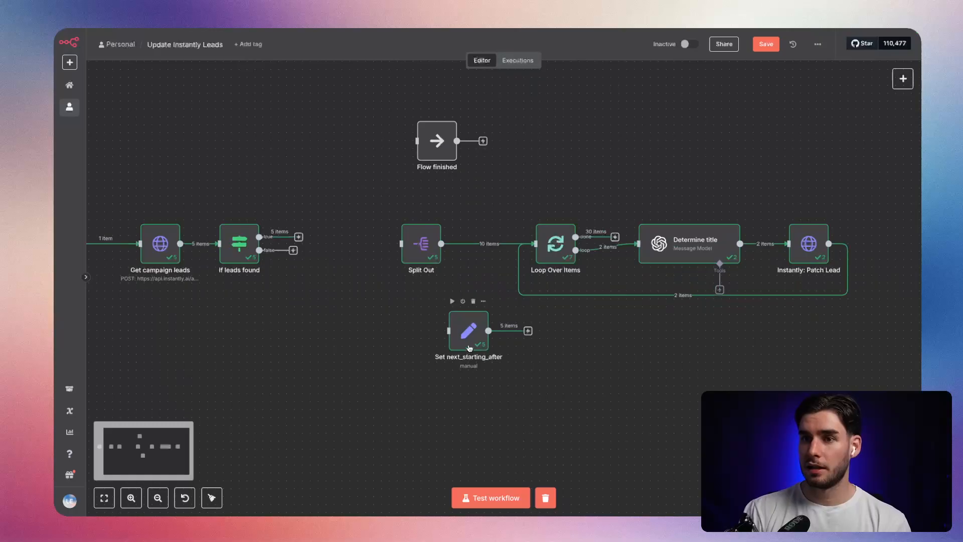
{"action": "left_click_drag", "start_coordinate": [469, 348], "coordinate": [310, 308]}
{"action": "scroll", "coordinate": [264, 280], "scroll_direction": "up", "scroll_amount": 3}
{"action": "left_click_drag", "start_coordinate": [209, 320], "coordinate": [323, 354]}
{"action": "left_click_drag", "start_coordinate": [451, 334], "coordinate": [464, 297]}
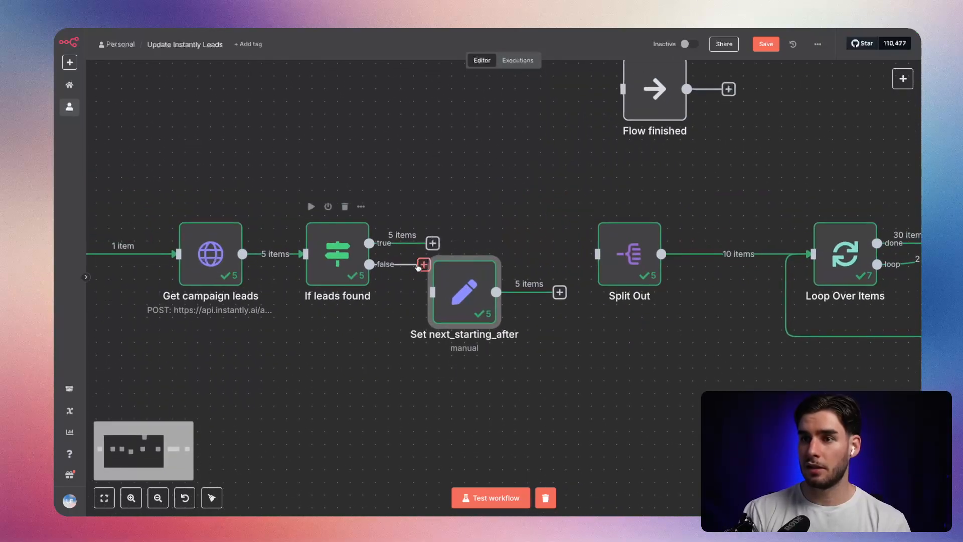
{"action": "left_click_drag", "start_coordinate": [418, 267], "coordinate": [432, 292]}
{"action": "key", "text": "1"}
{"action": "left_click_drag", "start_coordinate": [142, 214], "coordinate": [438, 276]}
{"action": "left_click", "coordinate": [457, 424]}
{"action": "left_click", "coordinate": [394, 345]}
{"action": "left_click", "coordinate": [350, 321]}
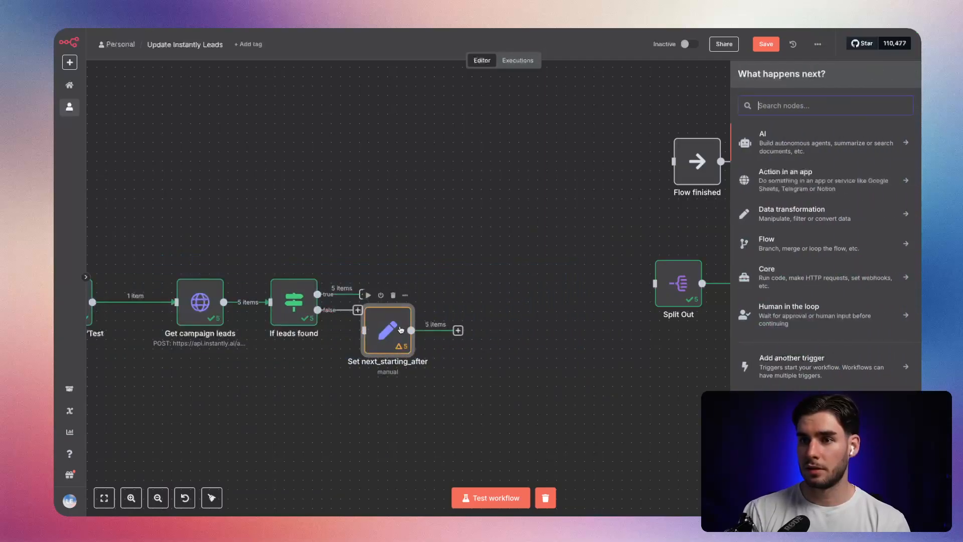
Raise the Set next_starting_after node and connect the true output of If leads found to it.
{"action": "left_click_drag", "start_coordinate": [400, 330], "coordinate": [438, 265]}
{"action": "left_click_drag", "start_coordinate": [362, 295], "coordinate": [401, 264]}
{"action": "left_click_drag", "start_coordinate": [417, 273], "coordinate": [407, 273]}
{"action": "left_click", "coordinate": [429, 337]}
{"action": "left_click", "coordinate": [414, 278]}
{"action": "left_click_drag", "start_coordinate": [376, 389], "coordinate": [549, 367]}
{"action": "left_click", "coordinate": [585, 344]}
{"action": "left_click", "coordinate": [584, 257]}
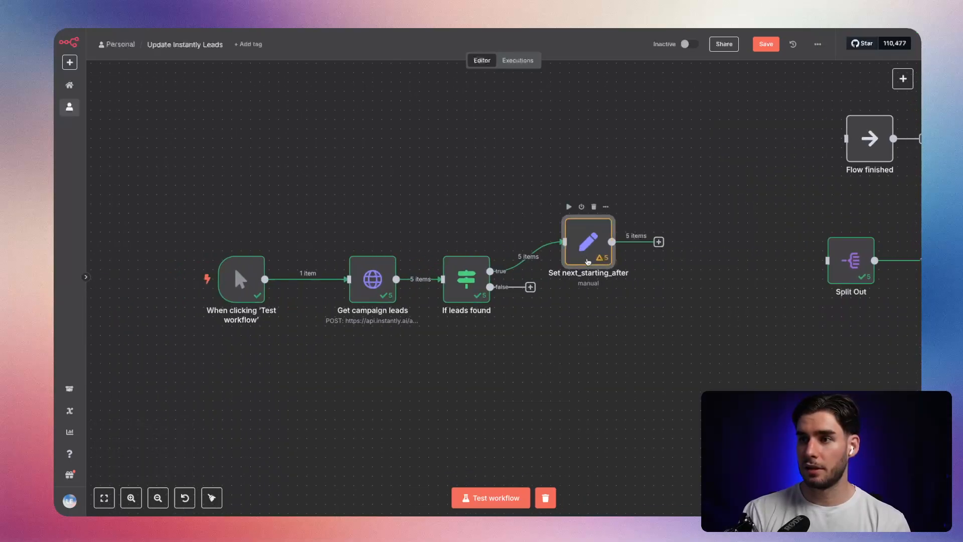
Connect Set next_starting_after back to Get campaign leads and place it below the If leads found node.
{"action": "left_click_drag", "start_coordinate": [656, 244], "coordinate": [350, 278]}
{"action": "left_click_drag", "start_coordinate": [577, 238], "coordinate": [578, 371]}
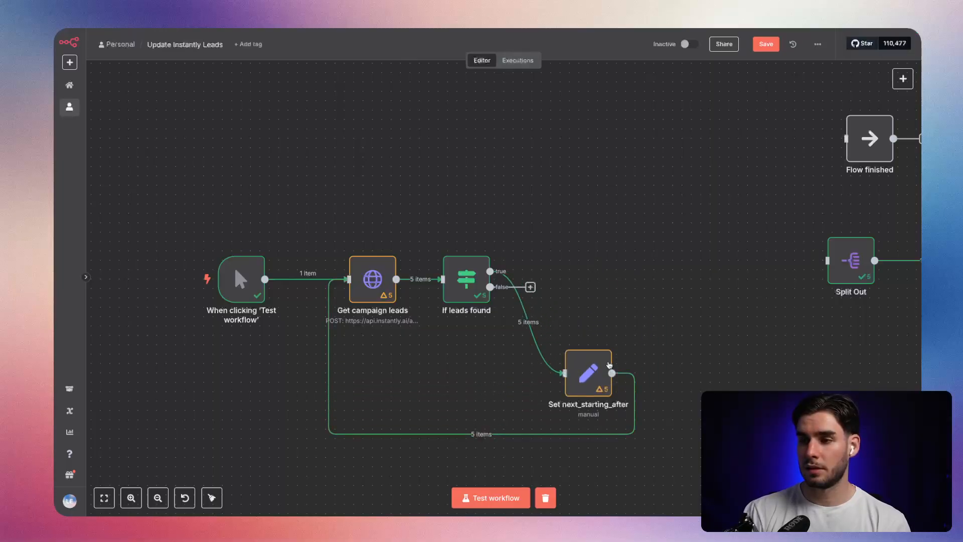
{"action": "left_click_drag", "start_coordinate": [696, 360], "coordinate": [592, 310]}
{"action": "left_click_drag", "start_coordinate": [497, 330], "coordinate": [487, 312]}
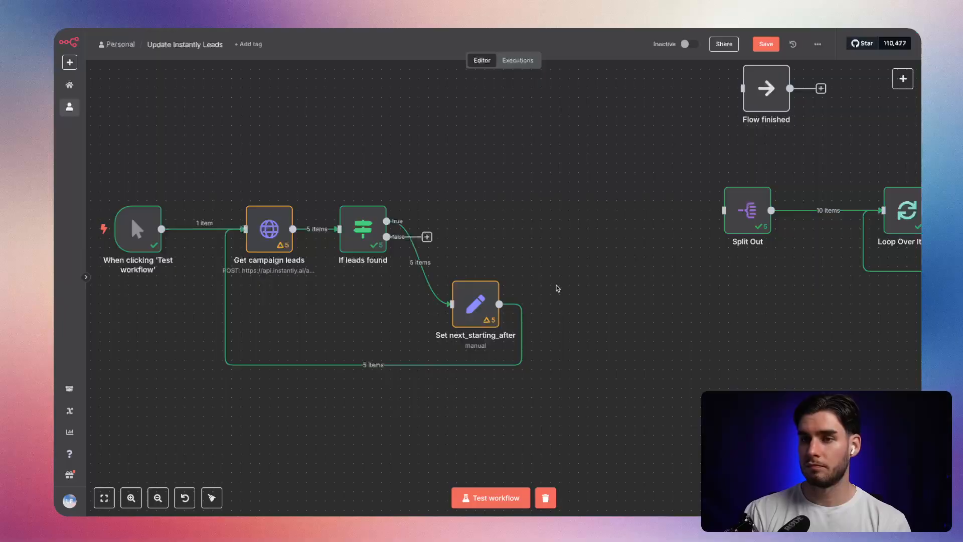
{"action": "left_click", "coordinate": [276, 247]}
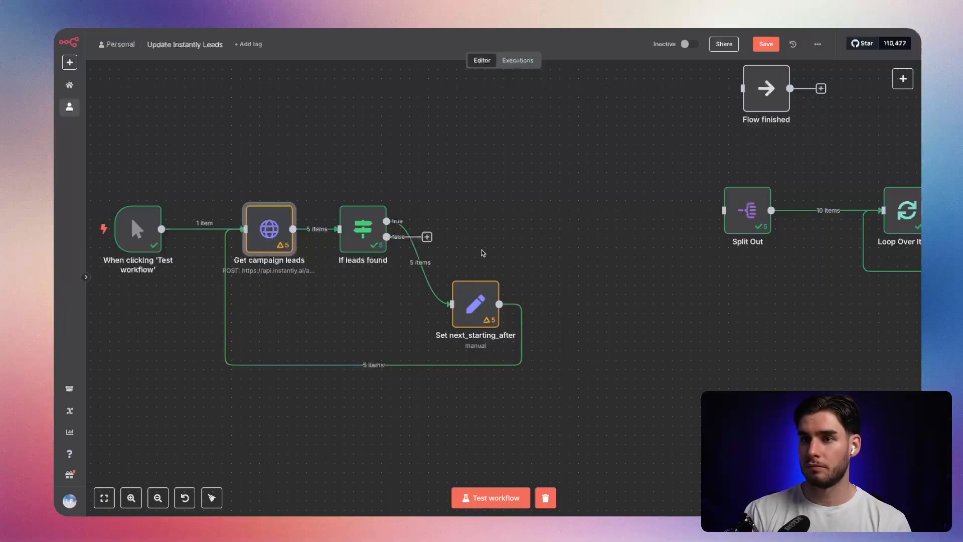
{"action": "left_click", "coordinate": [424, 237]}
{"action": "left_click", "coordinate": [571, 261]}
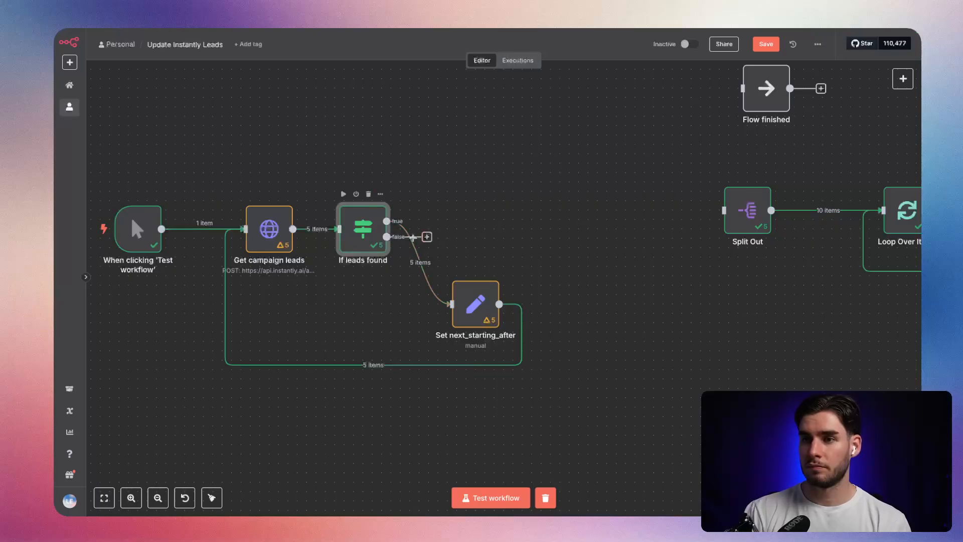
{"action": "left_click", "coordinate": [427, 236]}
{"action": "left_click", "coordinate": [625, 261]}
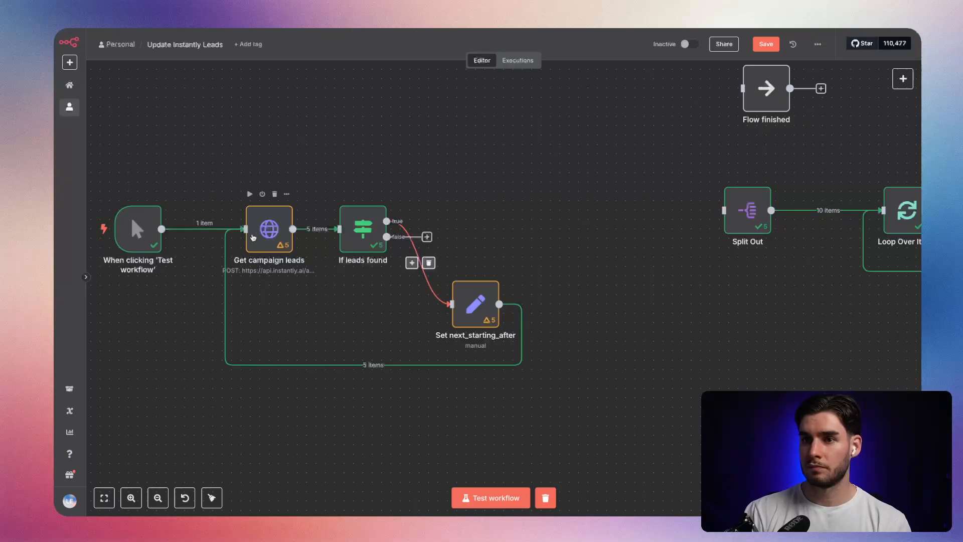
Set the limit body parameter of the Get campaign leads node to 100 and return to the canvas.
{"action": "double_click", "coordinate": [269, 229]}
{"action": "left_click_drag", "start_coordinate": [530, 353], "coordinate": [315, 354]}
{"action": "left_click", "coordinate": [470, 327]}
{"action": "left_click_drag", "start_coordinate": [442, 265], "coordinate": [292, 270]}
{"action": "type", "text": "100"}
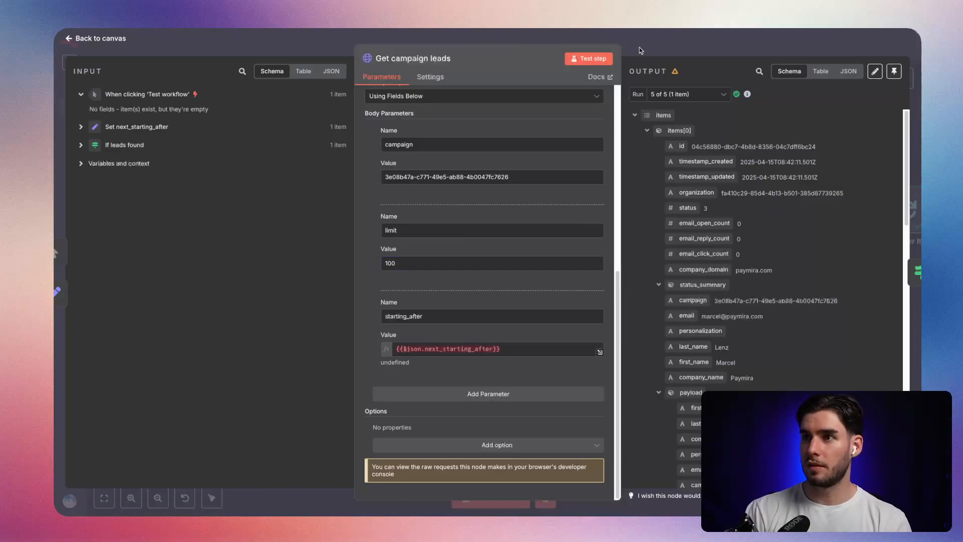
{"action": "left_click", "coordinate": [659, 55]}
Save the workflow and run the campaign leads pagination loop as a test.
{"action": "left_click", "coordinate": [766, 44]}
{"action": "left_click", "coordinate": [523, 497]}
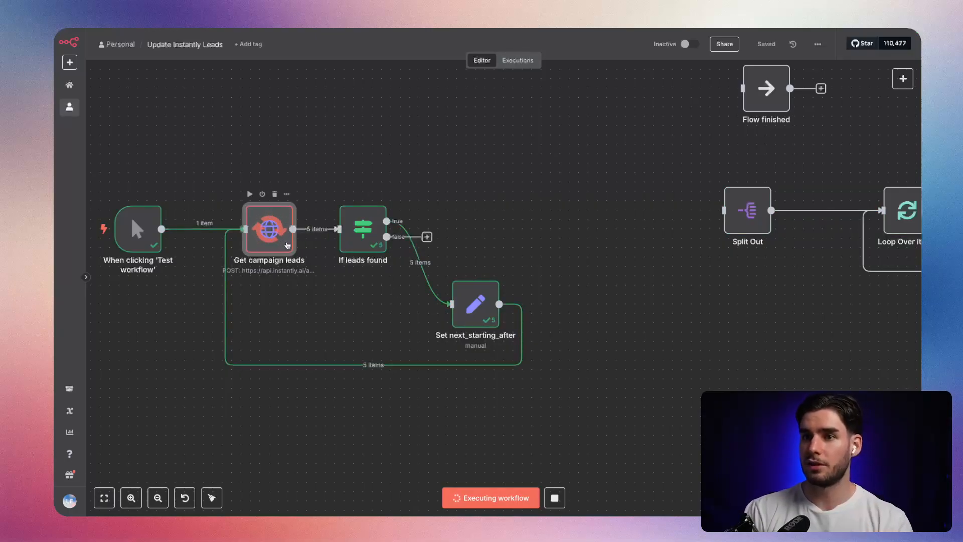
{"action": "left_click", "coordinate": [433, 237]}
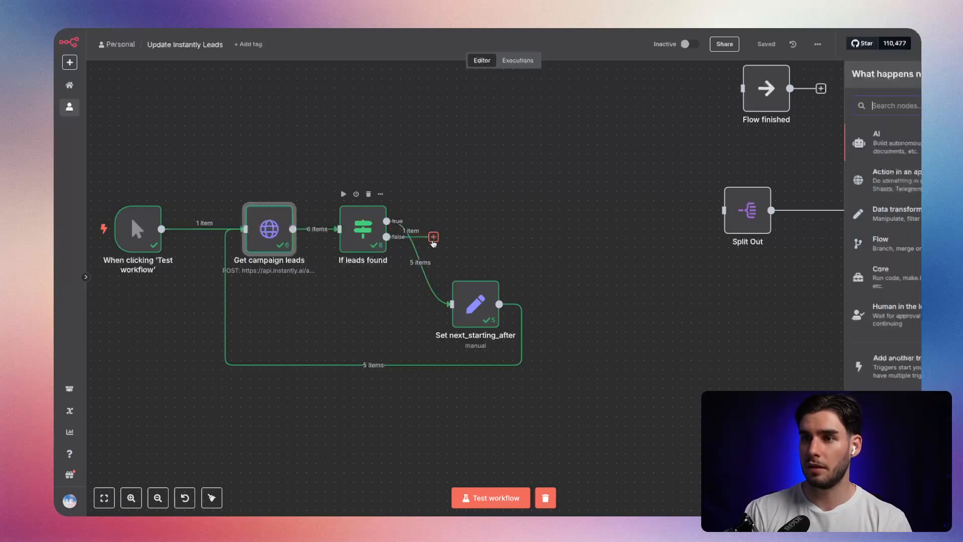
{"action": "left_click", "coordinate": [606, 187]}
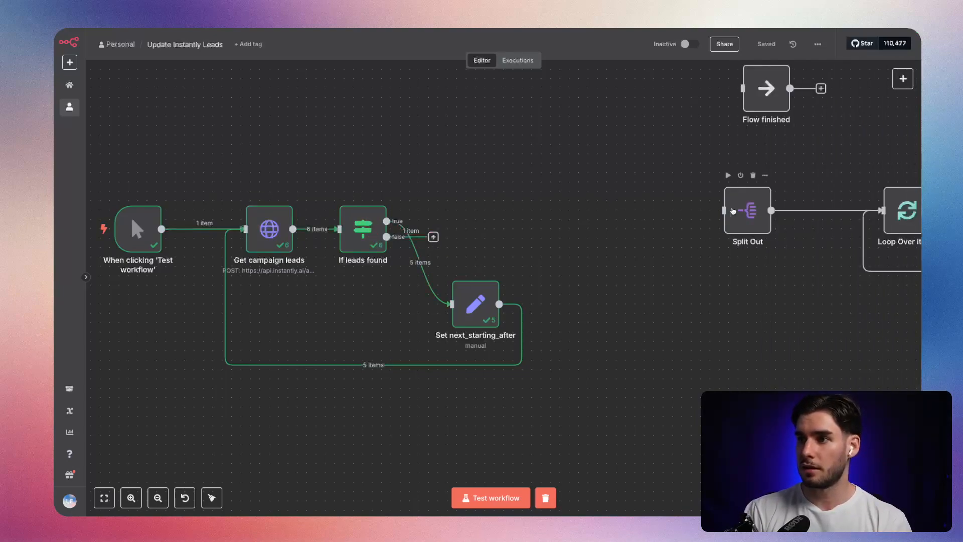
Connect the false output of If leads found to the Split Out node, place it beside that node, and check its settings.
{"action": "left_click_drag", "start_coordinate": [433, 237], "coordinate": [520, 233]}
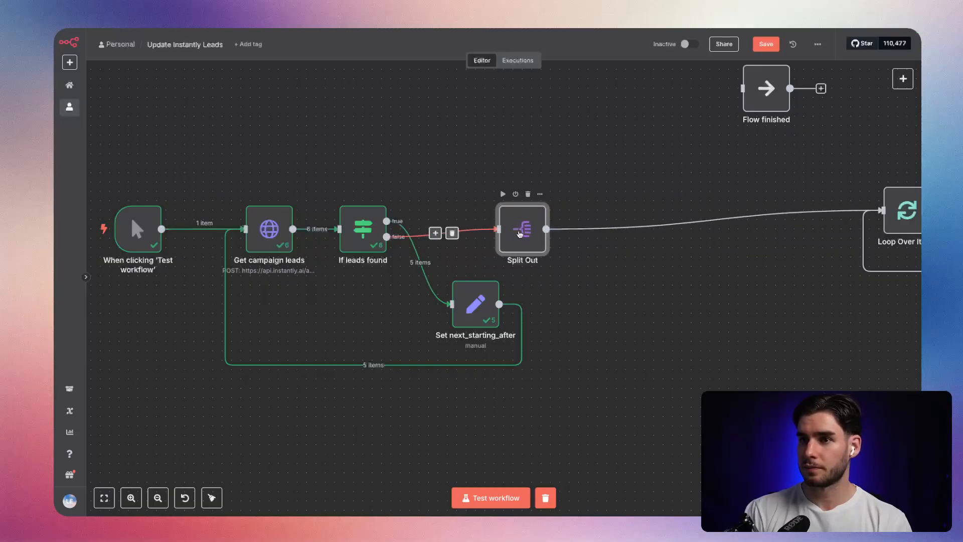
{"action": "double_click", "coordinate": [519, 230]}
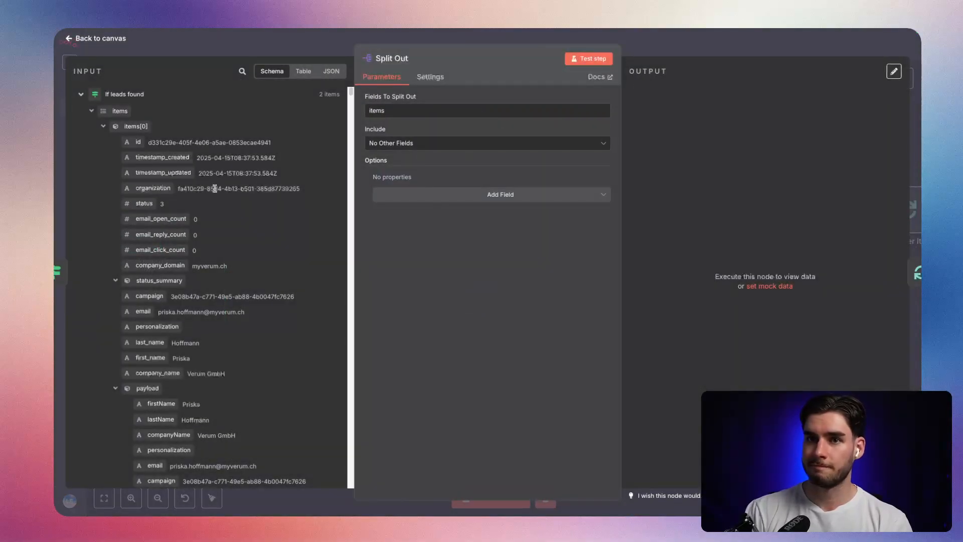
{"action": "key", "text": "Escape"}
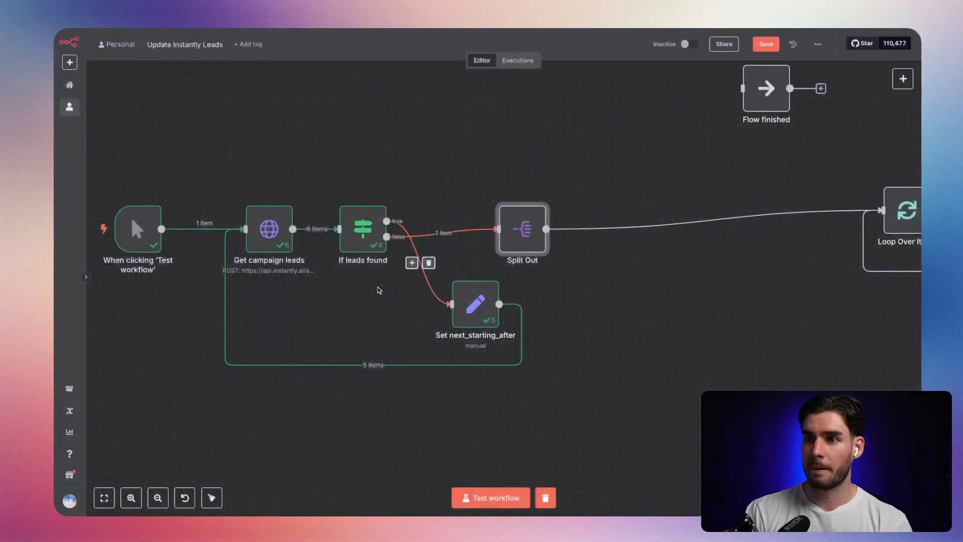
Inspect the output data of the Get campaign leads node and return to the canvas.
{"action": "scroll", "coordinate": [287, 245], "scroll_direction": "up", "scroll_amount": 5}
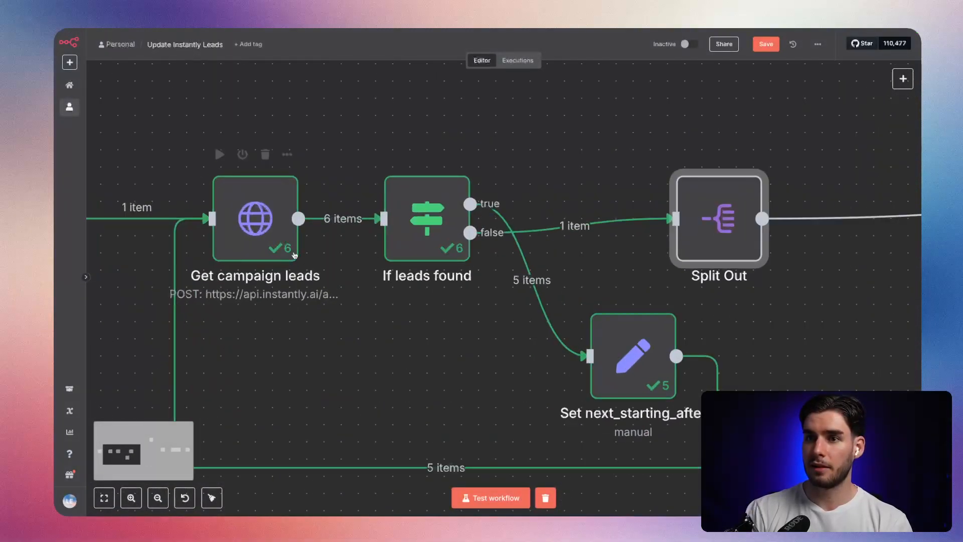
{"action": "scroll", "coordinate": [295, 255], "scroll_direction": "down", "scroll_amount": 4}
{"action": "left_click", "coordinate": [379, 238]}
{"action": "double_click", "coordinate": [283, 244]}
{"action": "left_click", "coordinate": [682, 96]}
{"action": "left_click", "coordinate": [682, 98]}
{"action": "key", "text": "Escape"}
Examine the items array that the Split Out node receives from If leads found.
{"action": "double_click", "coordinate": [581, 243]}
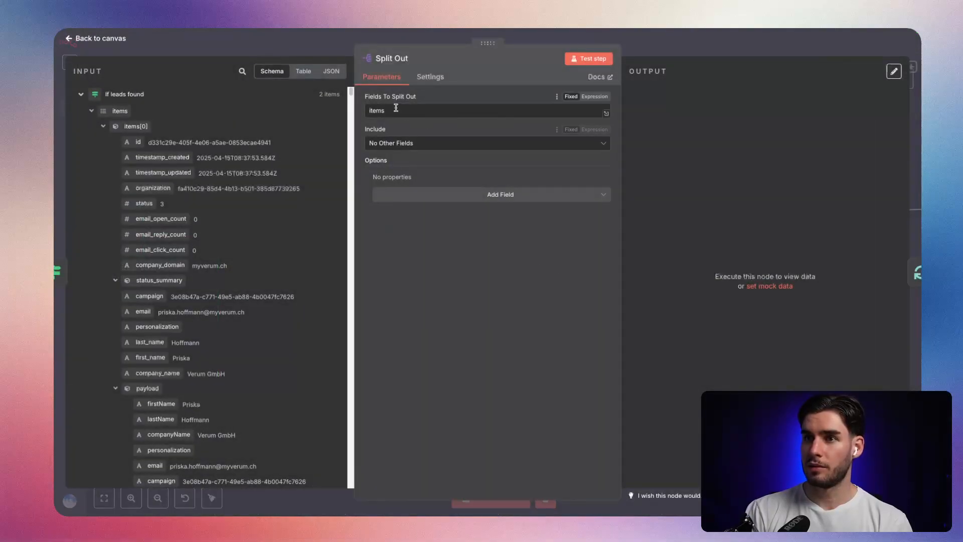
{"action": "left_click", "coordinate": [91, 111]}
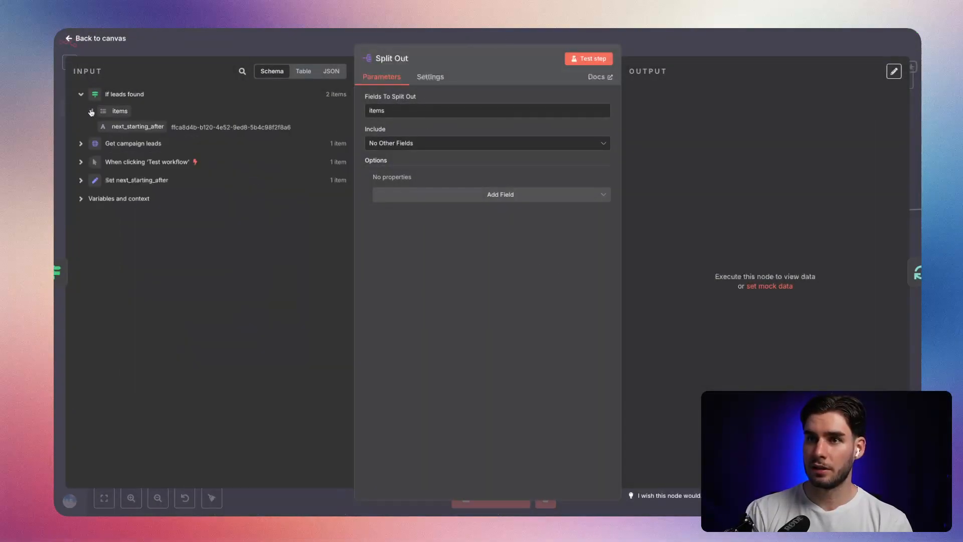
{"action": "left_click", "coordinate": [91, 111]}
{"action": "scroll", "coordinate": [145, 165], "scroll_direction": "down", "scroll_amount": 5}
{"action": "scroll", "coordinate": [145, 166], "scroll_direction": "up", "scroll_amount": 5}
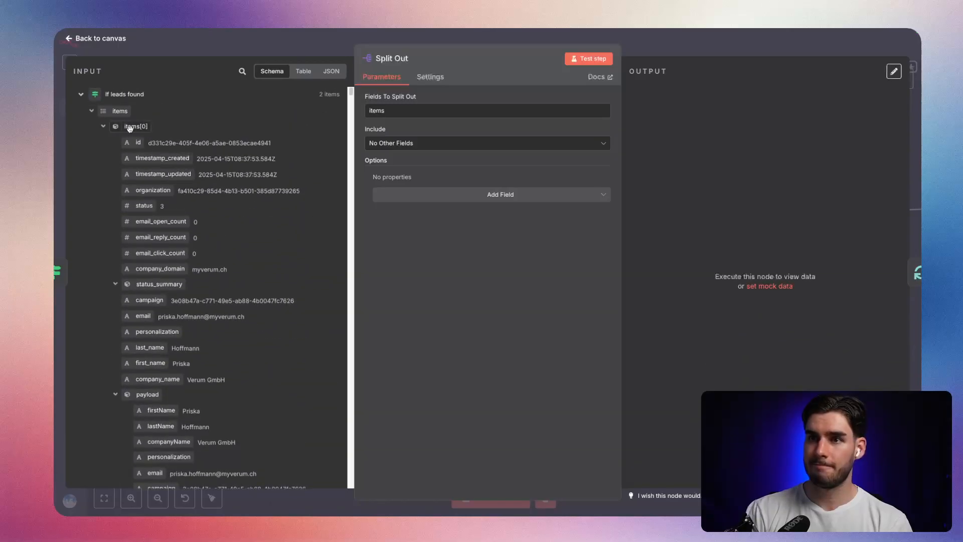
{"action": "key", "text": "Escape"}
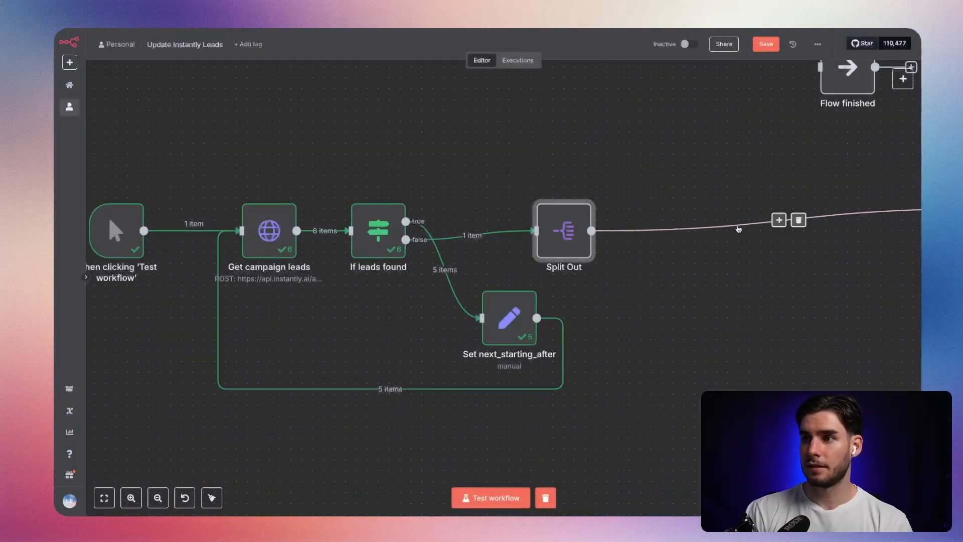
Delete the connection from Split Out to Loop Over Items, run the workflow as a test, and check the Split Out result.
{"action": "left_click", "coordinate": [798, 220]}
{"action": "left_click", "coordinate": [502, 504]}
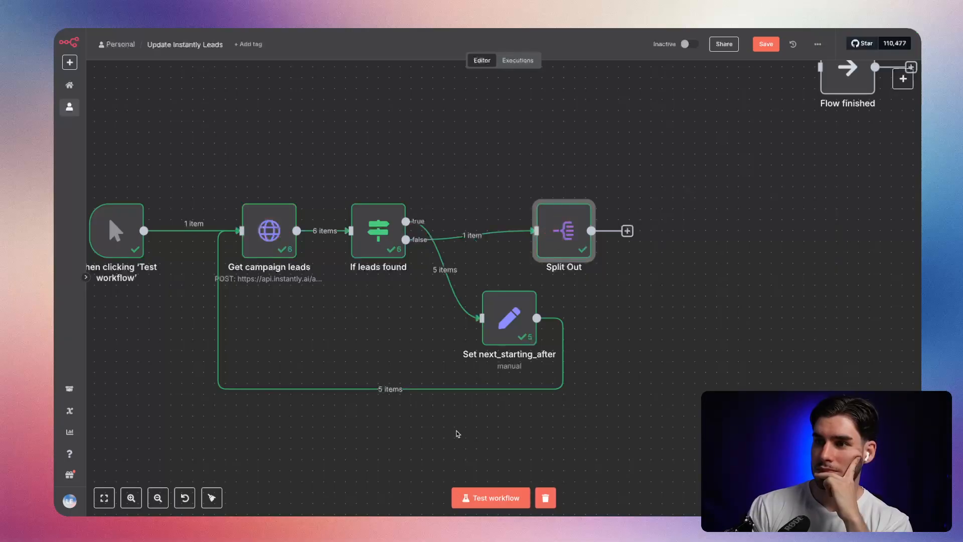
{"action": "double_click", "coordinate": [563, 240]}
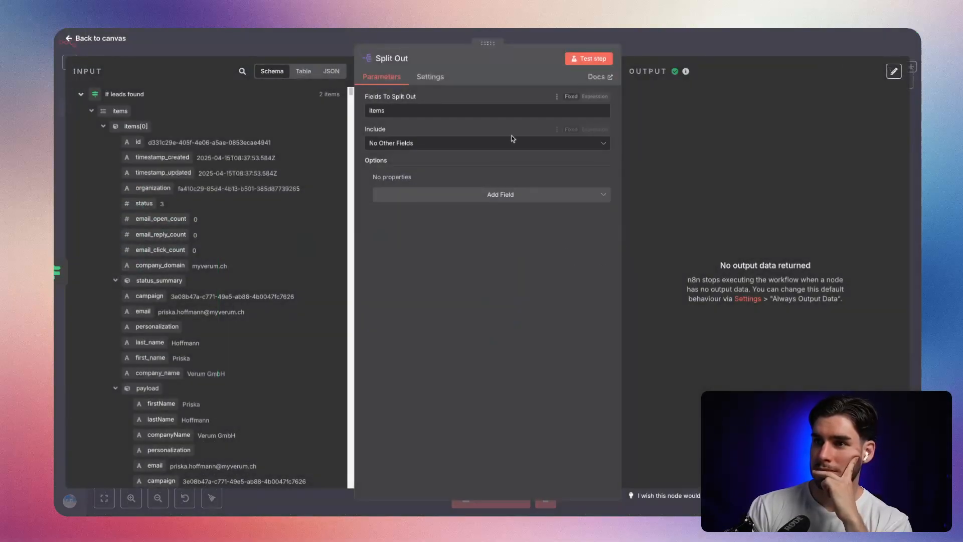
{"action": "left_click_drag", "start_coordinate": [400, 109], "coordinate": [360, 109]}
{"action": "left_click", "coordinate": [421, 98]}
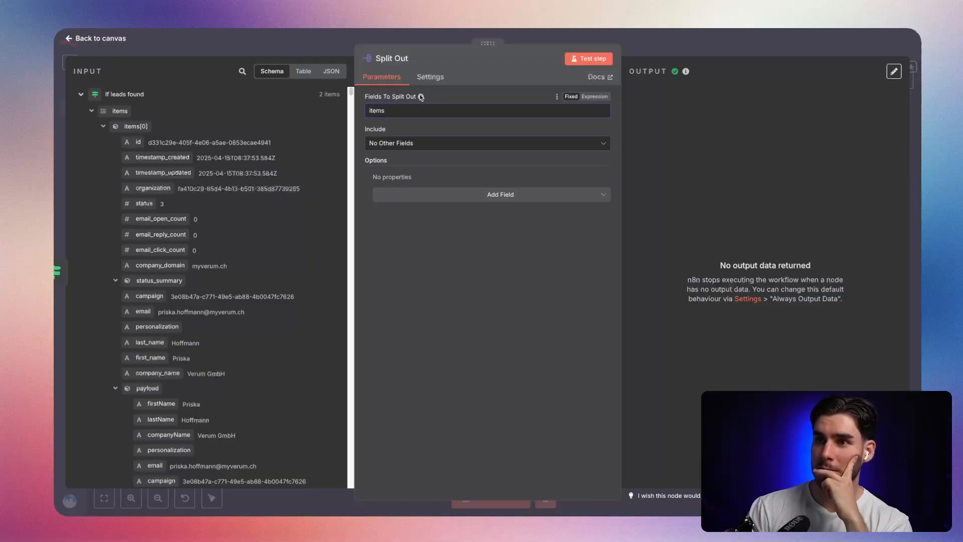
{"action": "mouse_move", "coordinate": [420, 99]}
{"action": "key", "text": "Escape"}
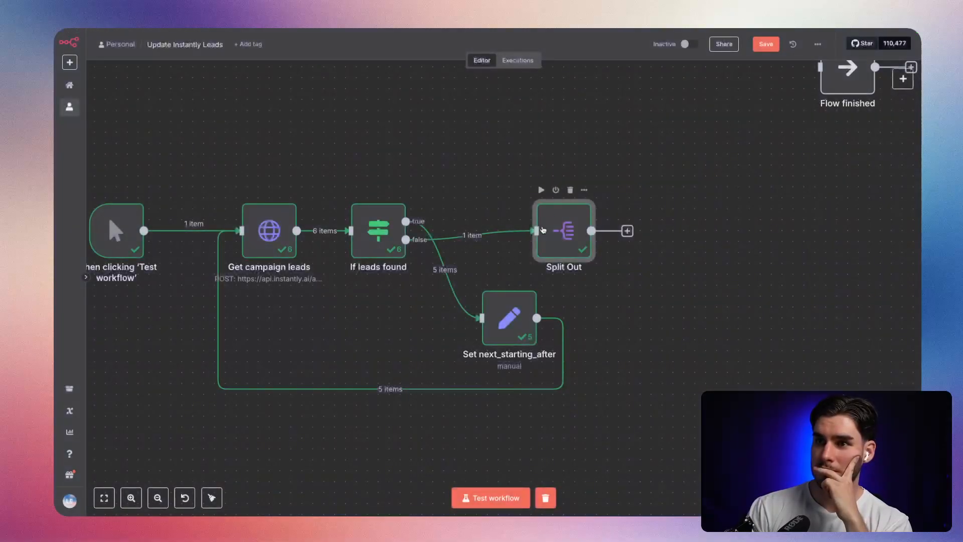
Insert an Edit Fields node between If leads found and Split Out and add the items array as a field to set.
{"action": "left_click", "coordinate": [517, 235]}
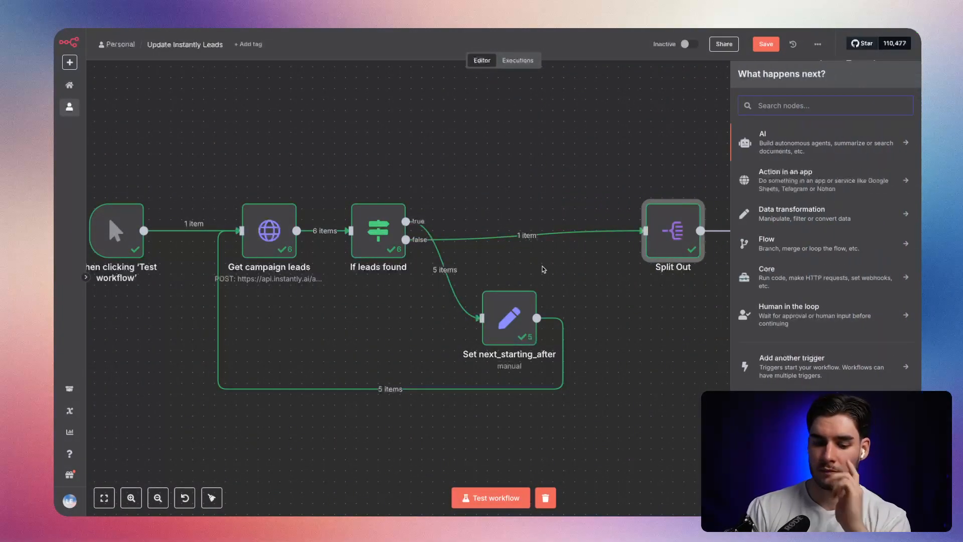
{"action": "type", "text": "sest"}
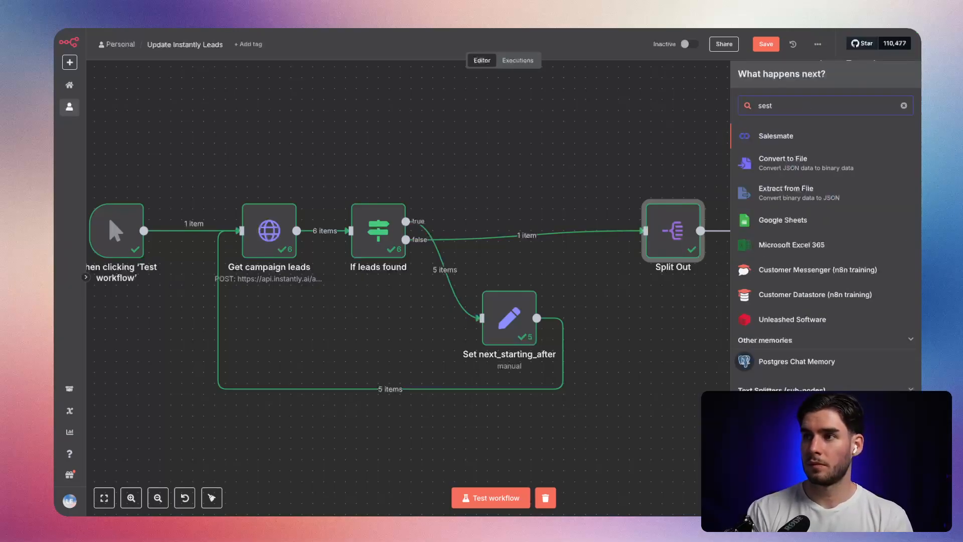
{"action": "key", "text": "BackSpace"}
{"action": "key", "text": "BackSpace"}
{"action": "type", "text": "t"}
{"action": "key", "text": "Return"}
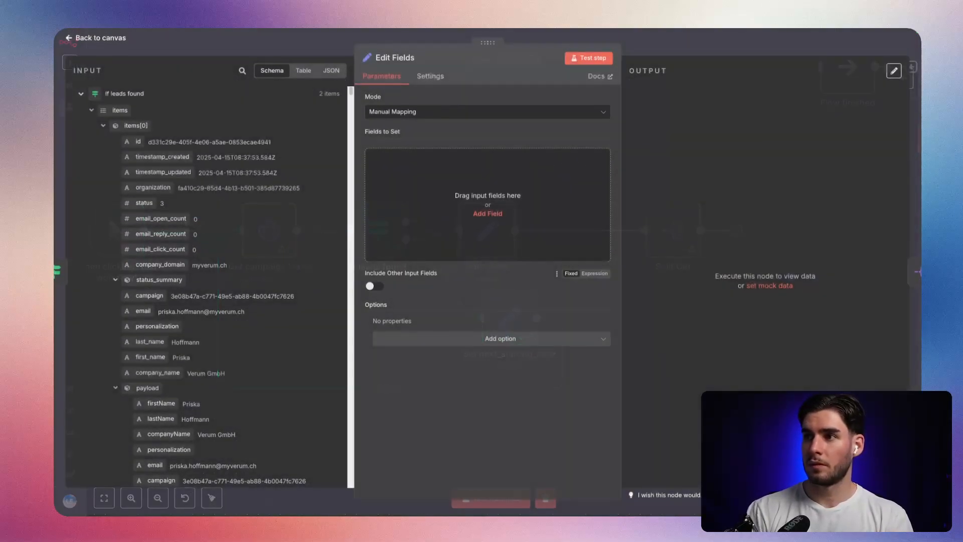
{"action": "left_click_drag", "start_coordinate": [115, 111], "coordinate": [452, 178]}
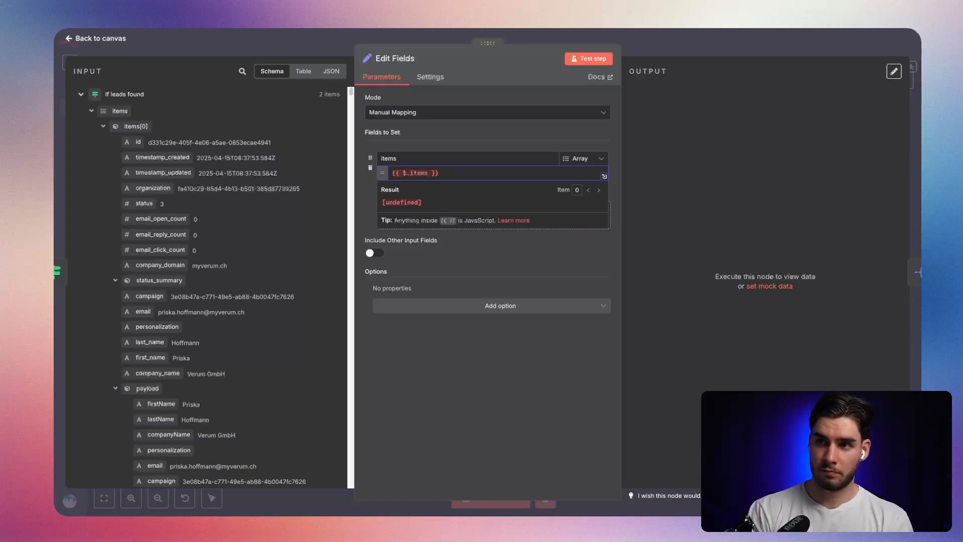
Set the items field value to the expression {{ $input.all() }} and save the workflow.
{"action": "key", "text": "ctrl+a"}
{"action": "key", "text": "BackSpace"}
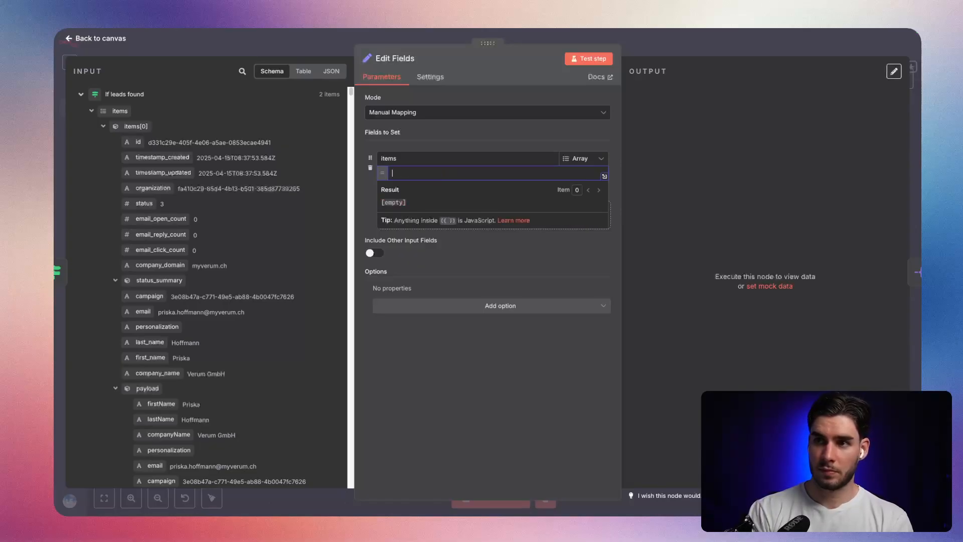
{"action": "type", "text": "{{"}
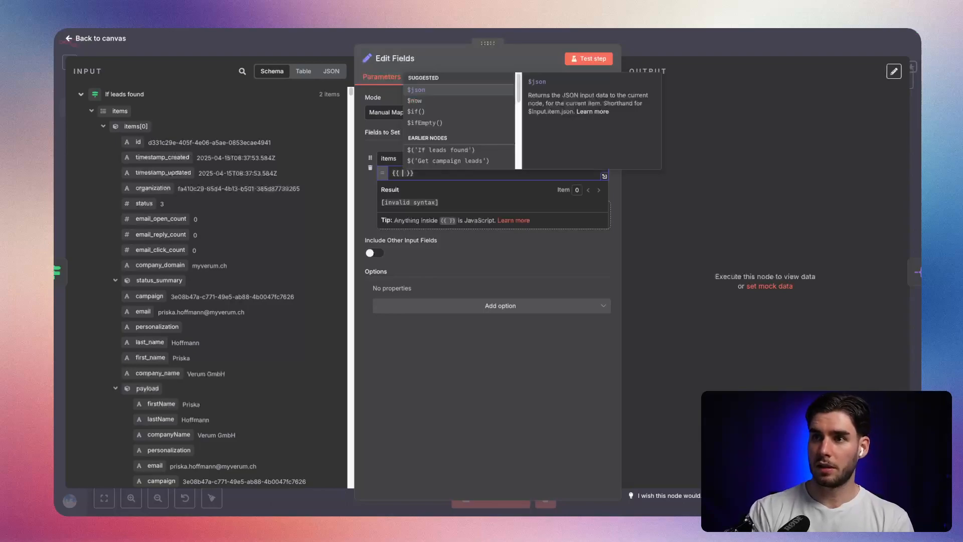
{"action": "key", "text": "Escape"}
{"action": "type", "text": "a"}
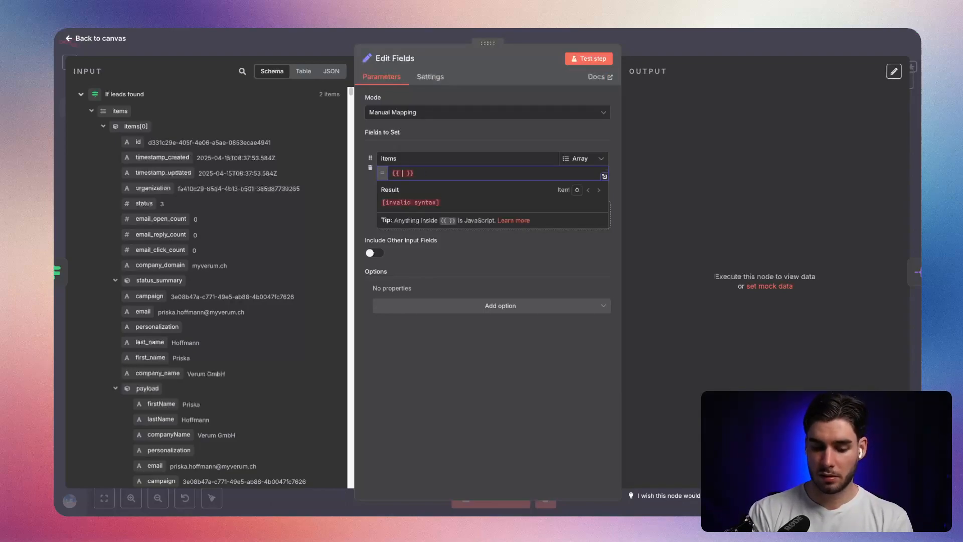
{"action": "type", "text": "$i"}
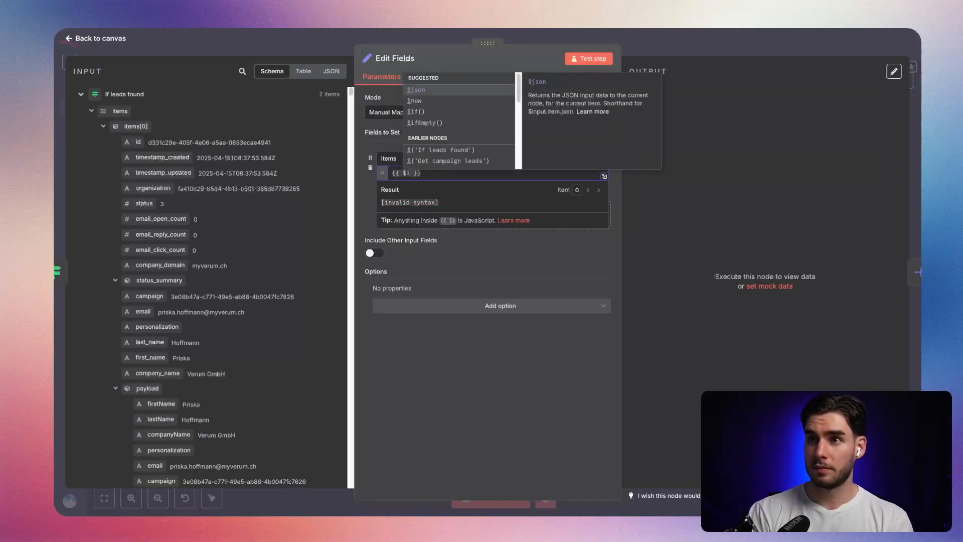
{"action": "type", "text": "nput-"}
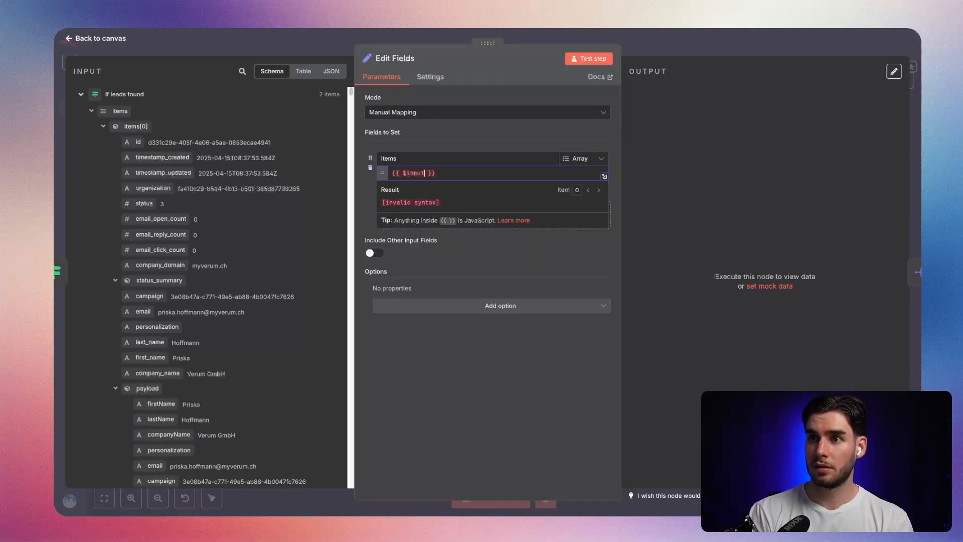
{"action": "key", "text": "BackSpace"}
{"action": "type", "text": "."}
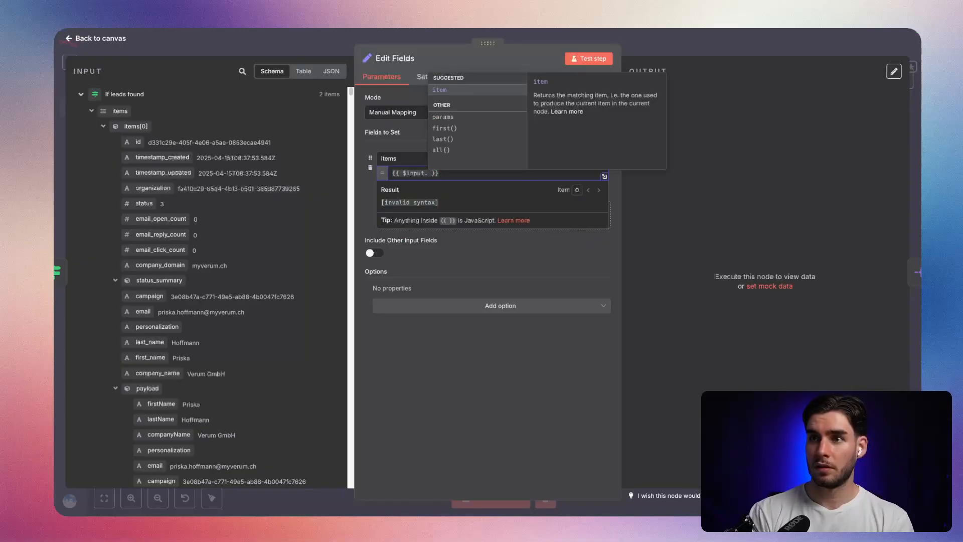
{"action": "key", "text": "Down"}
{"action": "key", "text": "Down"}
{"action": "key", "text": "Down"}
{"action": "key", "text": "Down"}
{"action": "key", "text": "Return"}
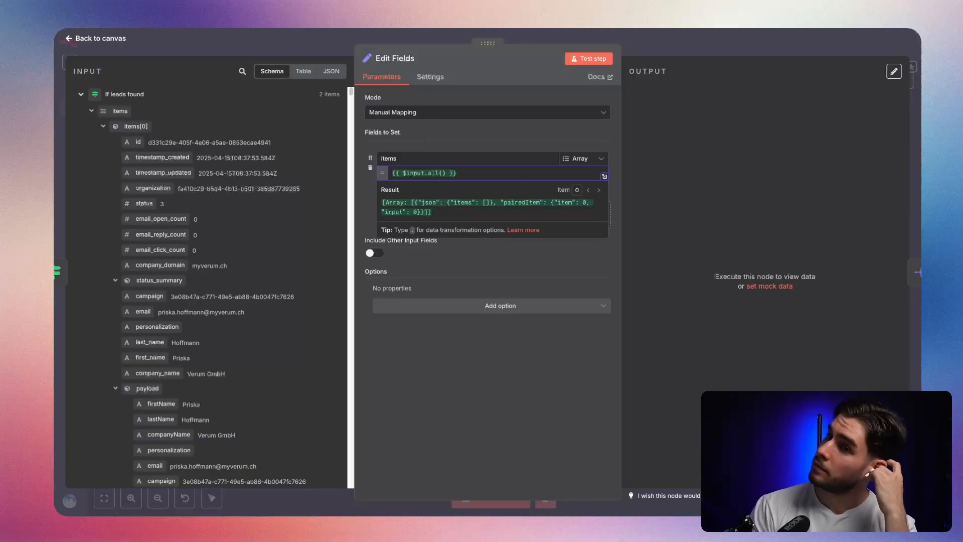
{"action": "left_click", "coordinate": [676, 54]}
{"action": "left_click", "coordinate": [775, 48]}
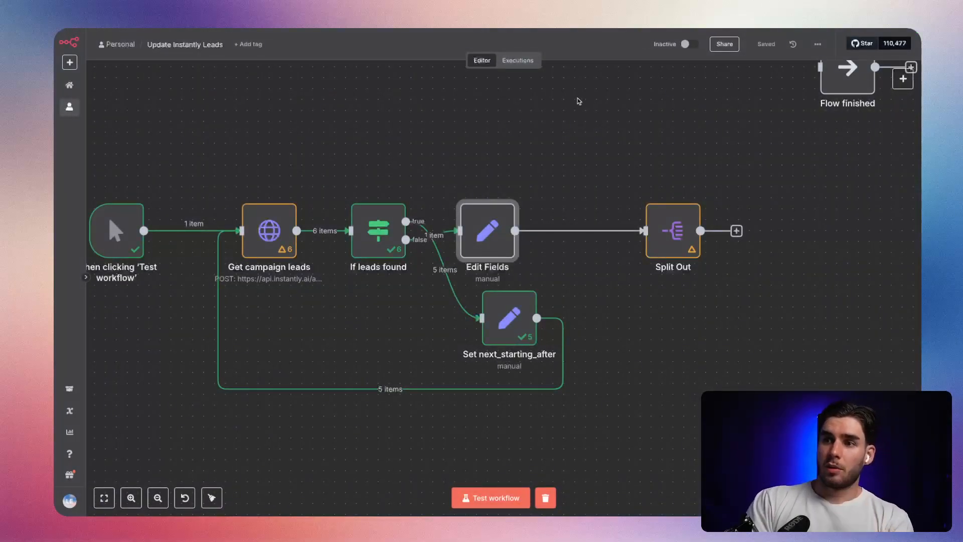
Review the full workflow layout and the batch size and reset option of the Loop Over Items node.
{"action": "mouse_move", "coordinate": [281, 243]}
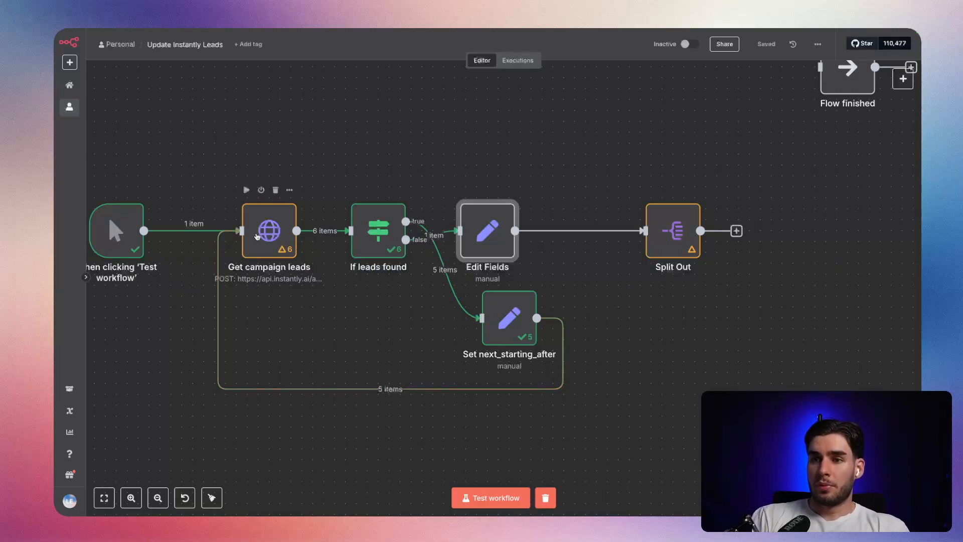
{"action": "mouse_move", "coordinate": [242, 237]}
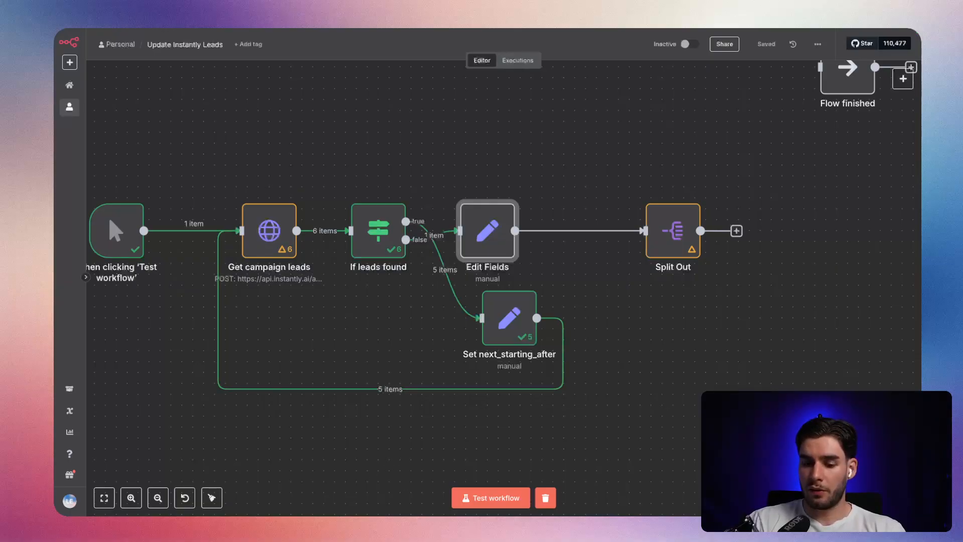
{"action": "key", "text": "1"}
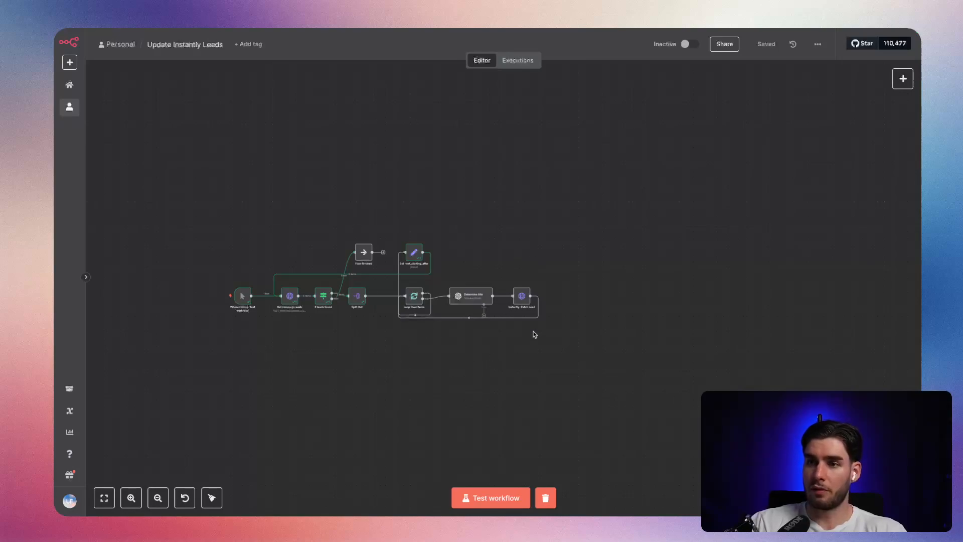
{"action": "scroll", "coordinate": [396, 346], "scroll_direction": "up", "scroll_amount": 5}
{"action": "left_click_drag", "start_coordinate": [395, 345], "coordinate": [384, 426]}
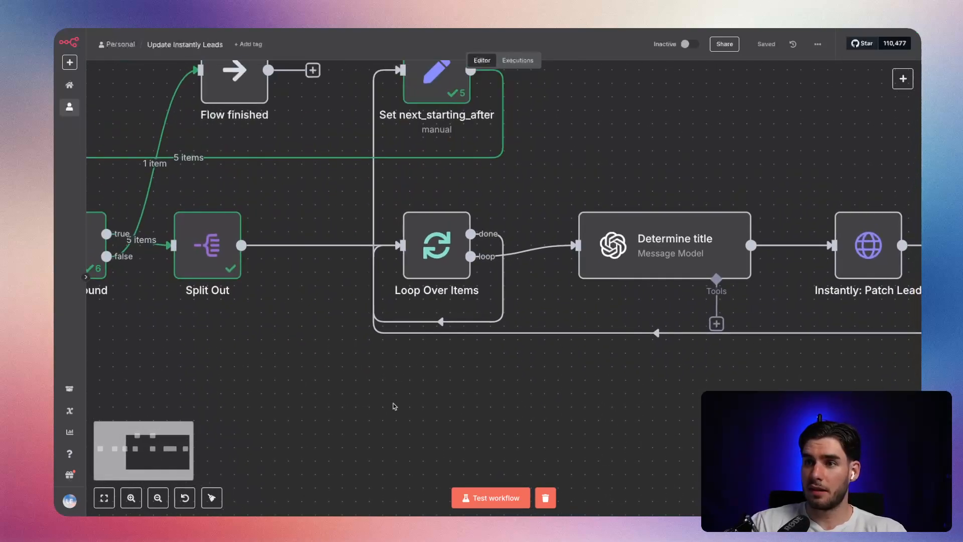
{"action": "left_click", "coordinate": [434, 261]}
{"action": "double_click", "coordinate": [434, 260]}
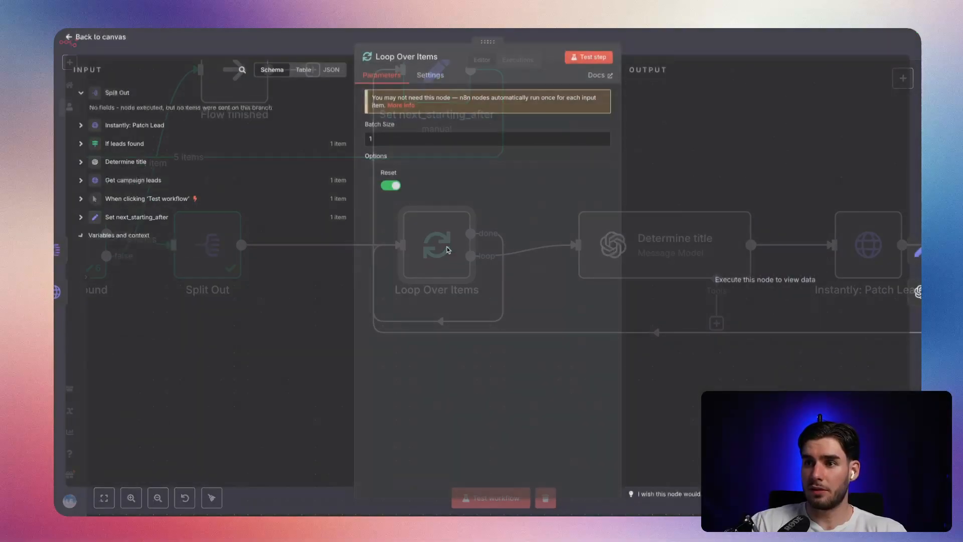
{"action": "left_click", "coordinate": [688, 51]}
Run the whole workflow as a test and stop the execution partway through the leads.
{"action": "key", "text": "1"}
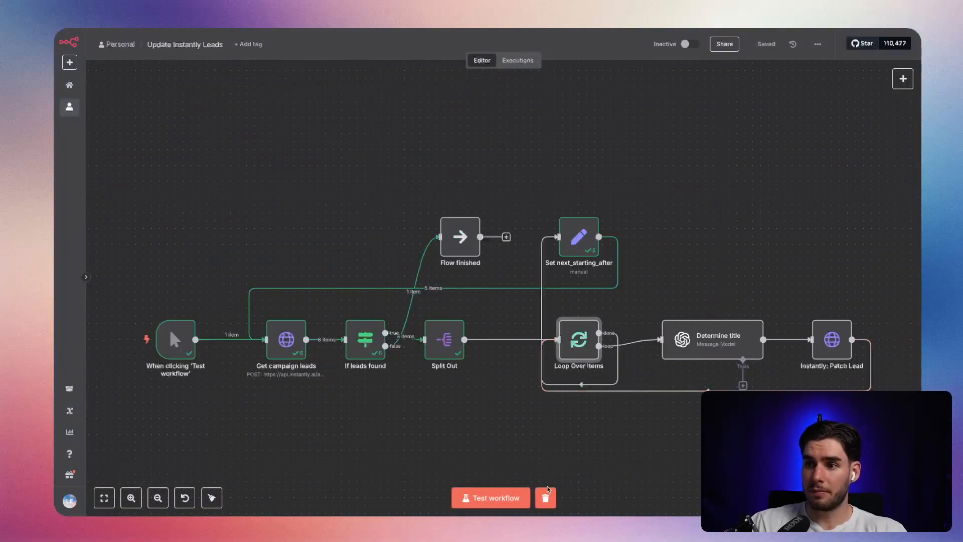
{"action": "left_click", "coordinate": [497, 498]}
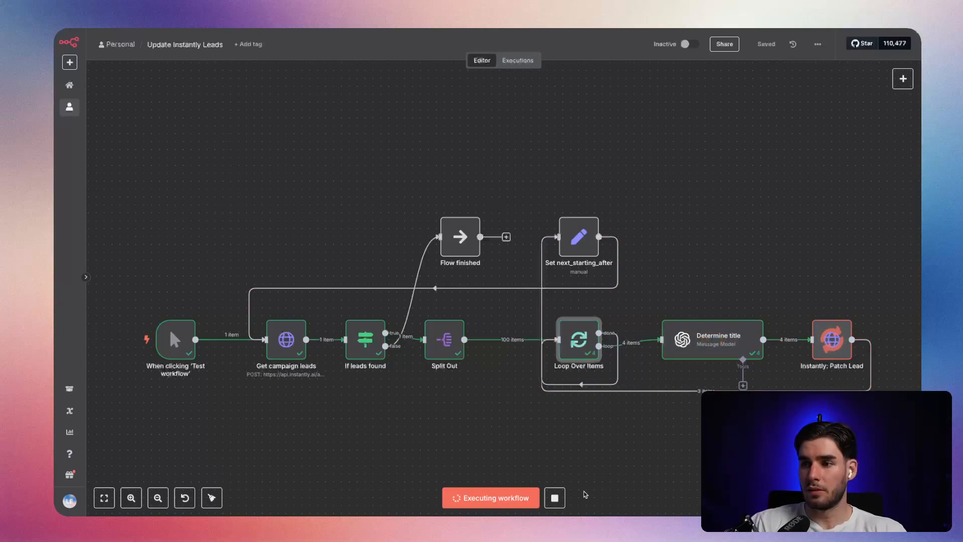
{"action": "left_click", "coordinate": [562, 497]}
Set the limit body parameter of Get campaign leads to 2, save the workflow, and run it as a test.
{"action": "left_click", "coordinate": [275, 335]}
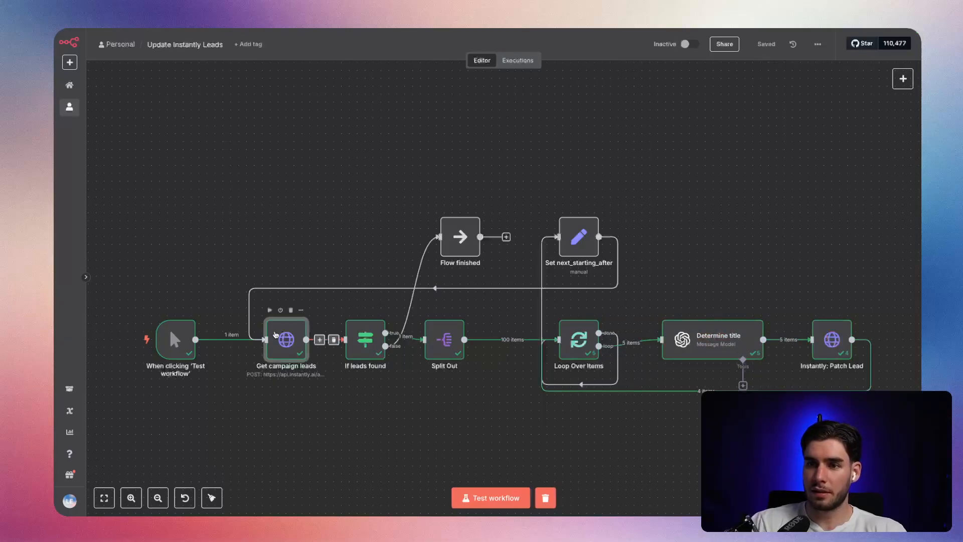
{"action": "double_click", "coordinate": [275, 335]}
{"action": "scroll", "coordinate": [472, 354], "scroll_direction": "down", "scroll_amount": 6}
{"action": "double_click", "coordinate": [391, 263]}
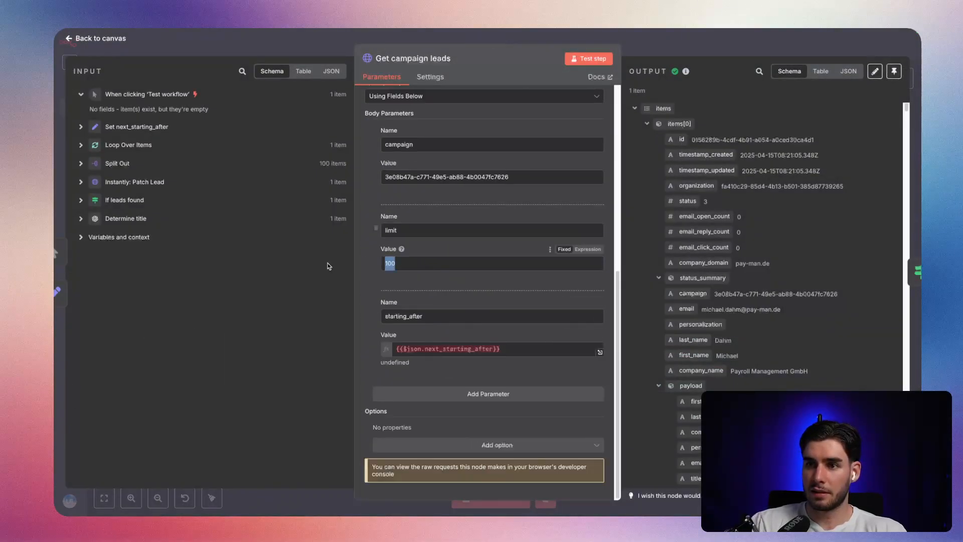
{"action": "type", "text": "2"}
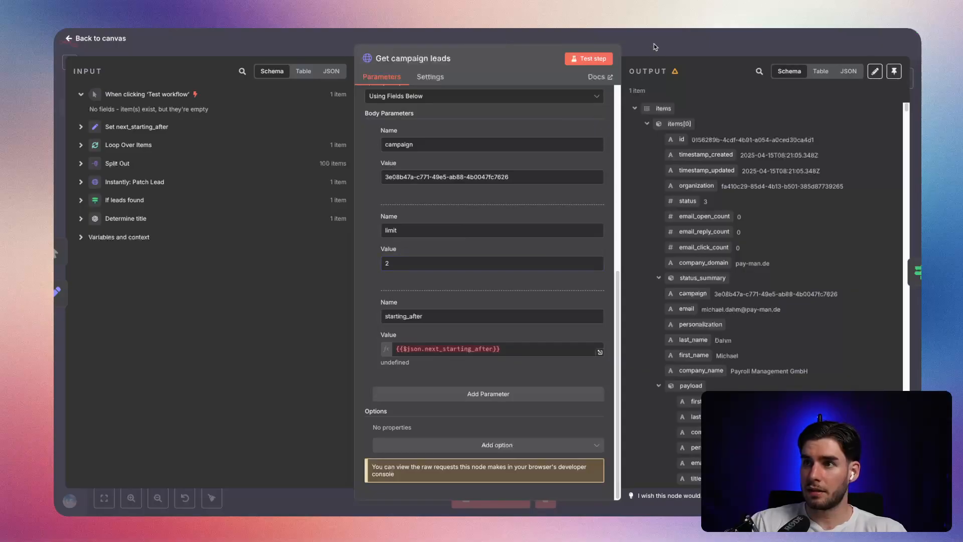
{"action": "left_click", "coordinate": [656, 48]}
{"action": "left_click", "coordinate": [764, 46]}
{"action": "left_click", "coordinate": [506, 497]}
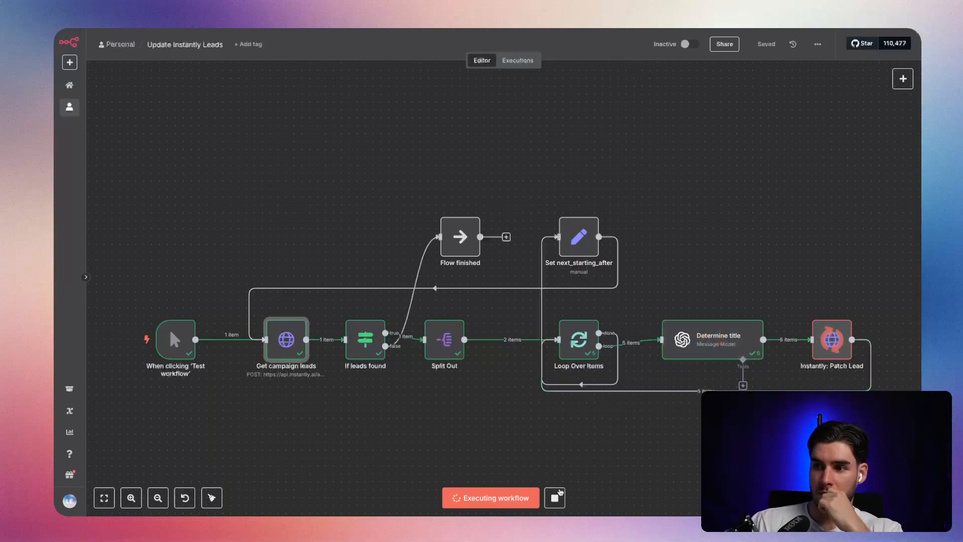
Check the body parameters of Get campaign leads and the leads in its output.
{"action": "double_click", "coordinate": [303, 341]}
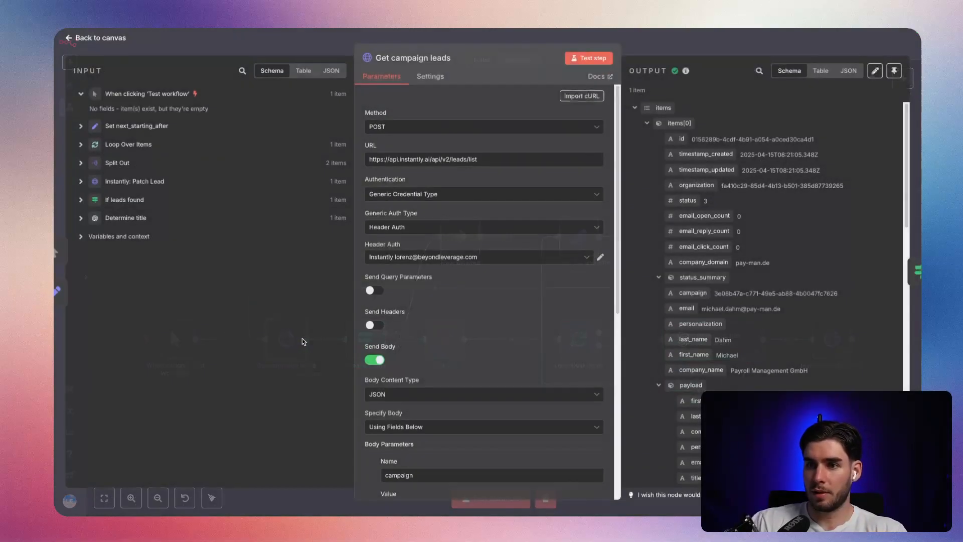
{"action": "scroll", "coordinate": [457, 342], "scroll_direction": "down", "scroll_amount": 7}
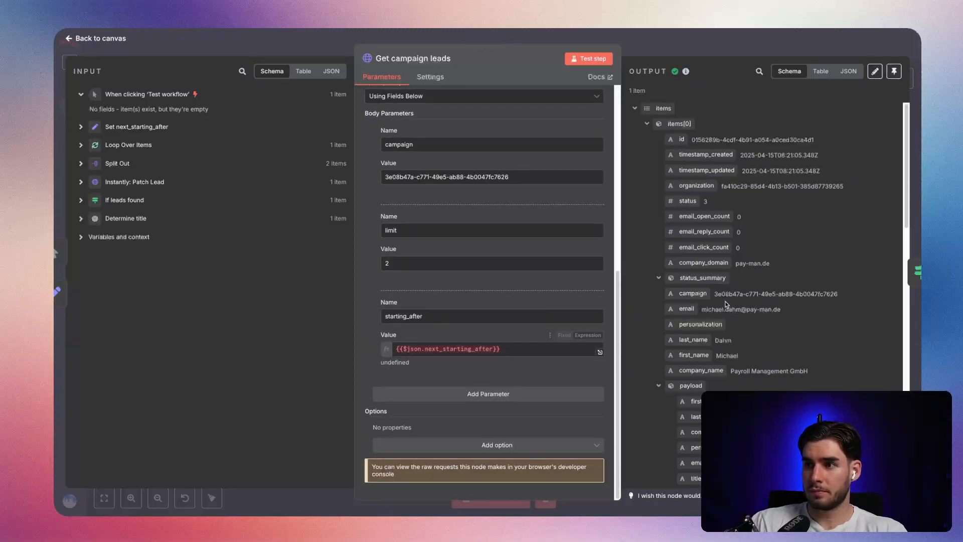
{"action": "scroll", "coordinate": [696, 245], "scroll_direction": "down", "scroll_amount": 5}
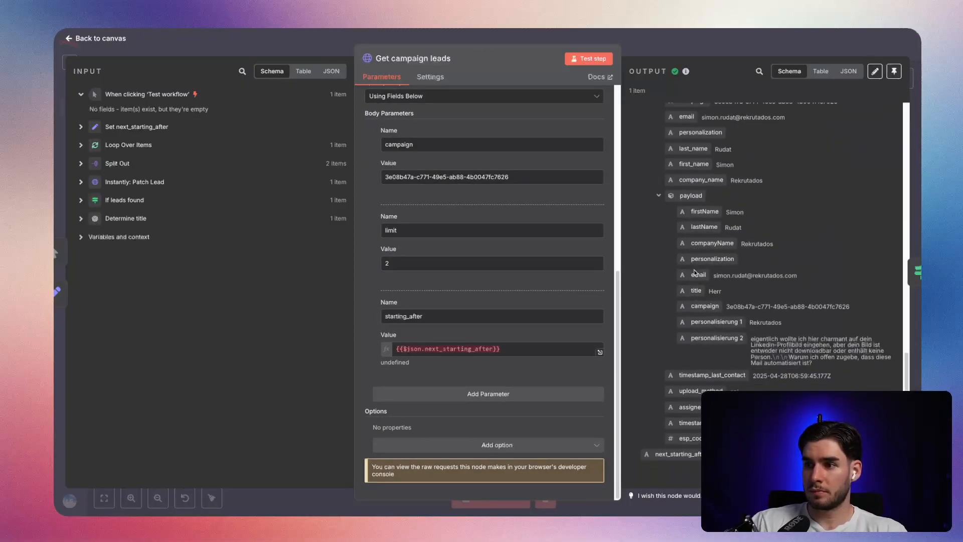
{"action": "scroll", "coordinate": [695, 246], "scroll_direction": "up", "scroll_amount": 4}
{"action": "left_click", "coordinate": [672, 54]}
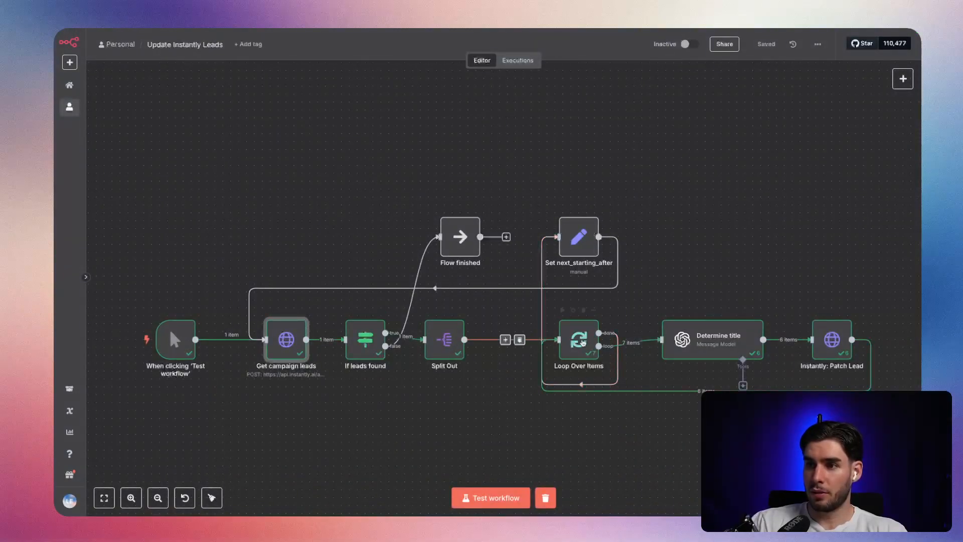
Compare the Loop Branch output of Loop Over Items across its individual runs.
{"action": "double_click", "coordinate": [581, 342]}
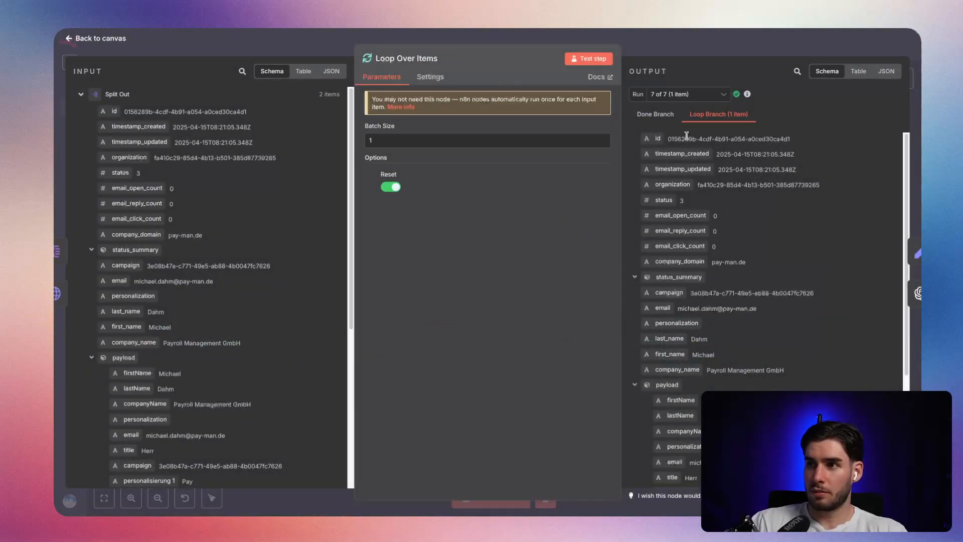
{"action": "scroll", "coordinate": [748, 183], "scroll_direction": "down", "scroll_amount": 3}
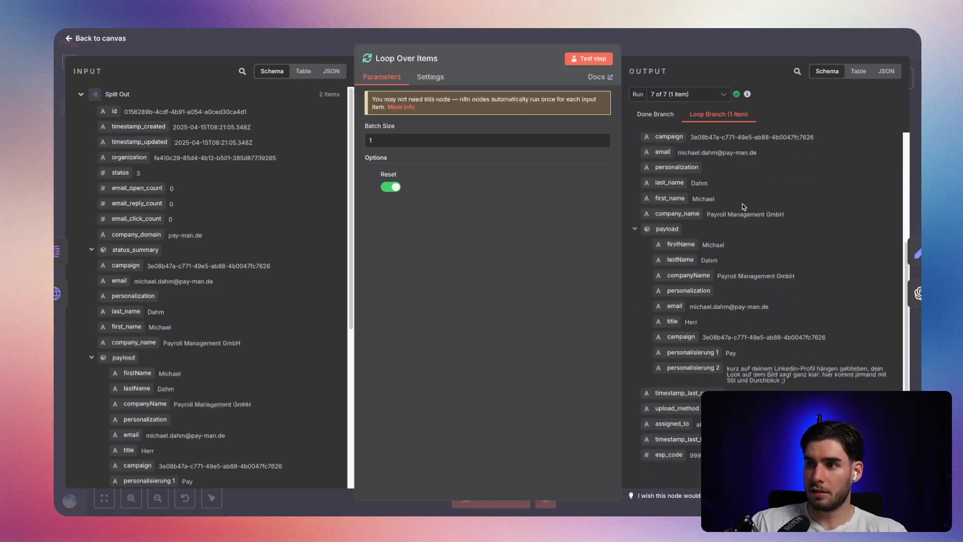
{"action": "scroll", "coordinate": [742, 202], "scroll_direction": "up", "scroll_amount": 3}
{"action": "left_click", "coordinate": [687, 95]}
{"action": "left_click", "coordinate": [680, 169]}
{"action": "left_click", "coordinate": [686, 93]}
{"action": "left_click", "coordinate": [679, 153]}
{"action": "left_click", "coordinate": [687, 94]}
{"action": "left_click", "coordinate": [680, 136]}
{"action": "left_click", "coordinate": [687, 94]}
{"action": "left_click", "coordinate": [679, 136]}
Remove the Reset option from Loop Over Items and check the node's settings.
{"action": "left_click", "coordinate": [392, 186]}
{"action": "left_click", "coordinate": [377, 175]}
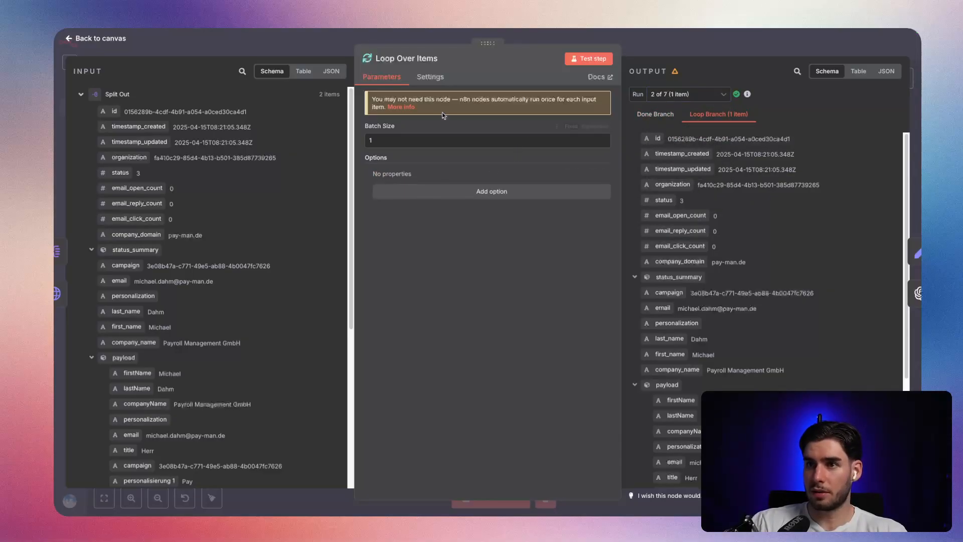
{"action": "left_click", "coordinate": [432, 76]}
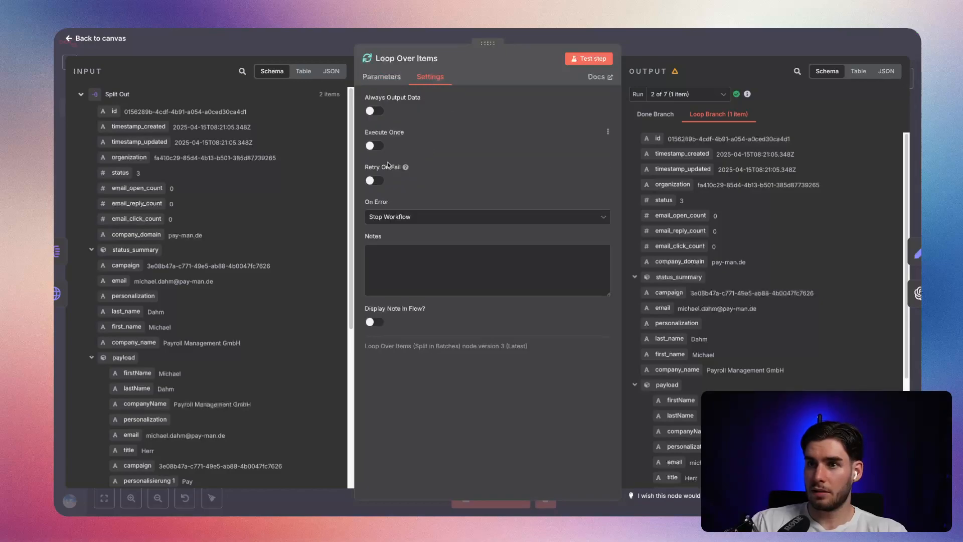
{"action": "left_click", "coordinate": [540, 34]}
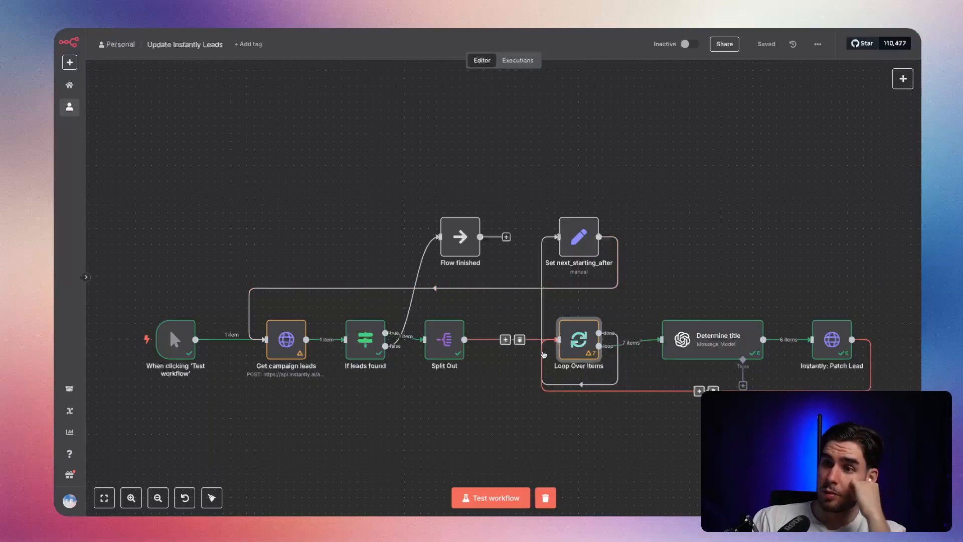
Clear the previous execution data and run the whole workflow as a test.
{"action": "left_click", "coordinate": [295, 340]}
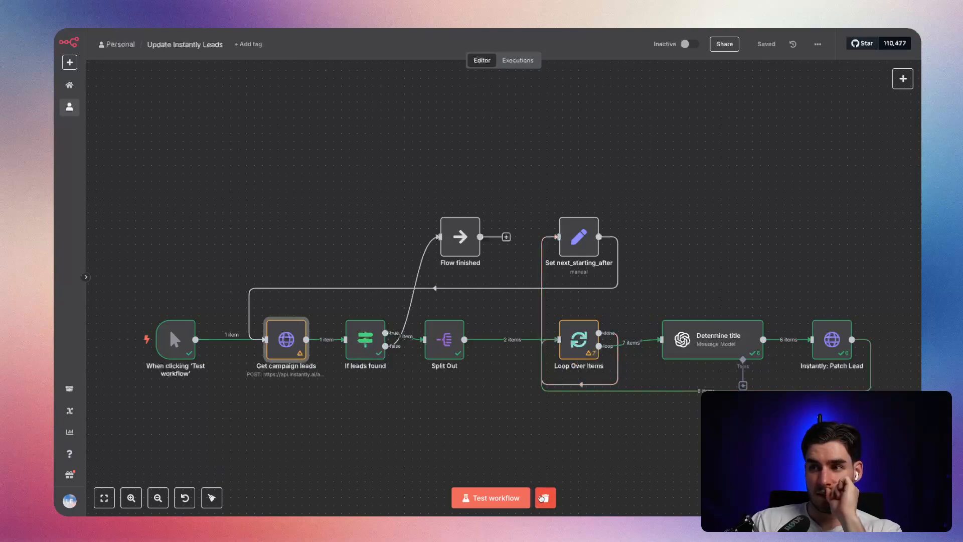
{"action": "left_click", "coordinate": [542, 497]}
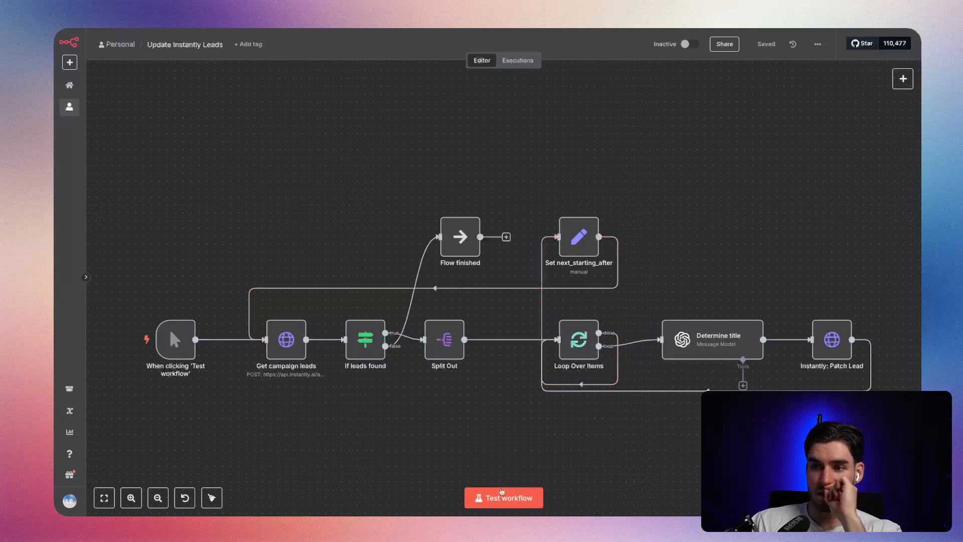
{"action": "left_click", "coordinate": [502, 493]}
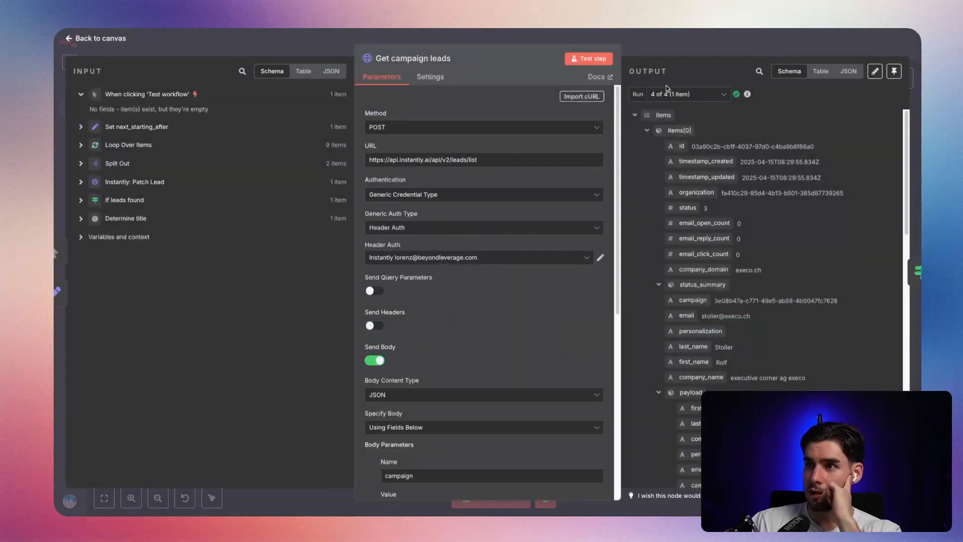
Compare the leads that Get campaign leads returned in each run, checking the email of the first lead.
{"action": "scroll", "coordinate": [741, 253], "scroll_direction": "down", "scroll_amount": 3}
{"action": "scroll", "coordinate": [733, 120], "scroll_direction": "up", "scroll_amount": 3}
{"action": "left_click", "coordinate": [688, 91]}
{"action": "left_click", "coordinate": [699, 134]}
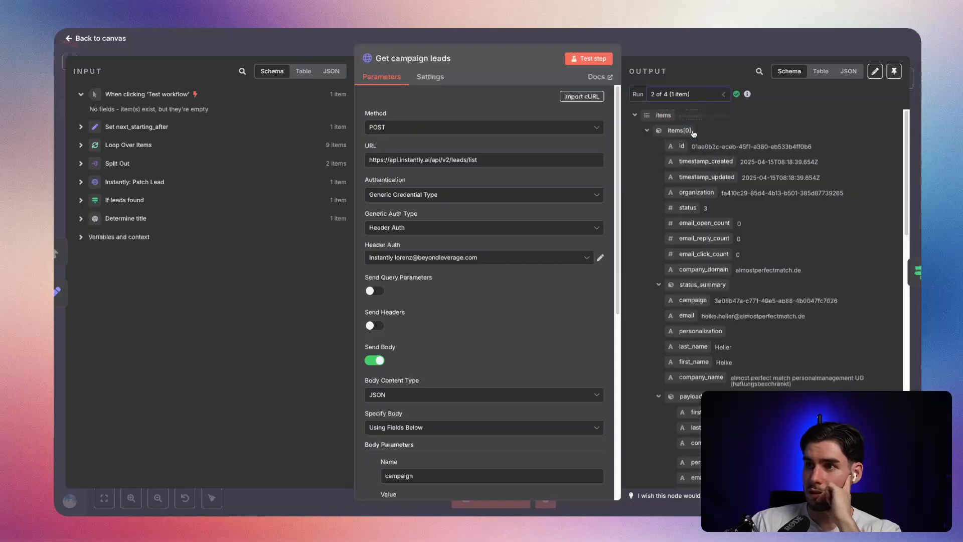
{"action": "left_click", "coordinate": [701, 99]}
{"action": "left_click", "coordinate": [694, 136]}
{"action": "left_click", "coordinate": [693, 99]}
{"action": "left_click", "coordinate": [675, 136]}
{"action": "left_click", "coordinate": [682, 98]}
{"action": "left_click", "coordinate": [676, 120]}
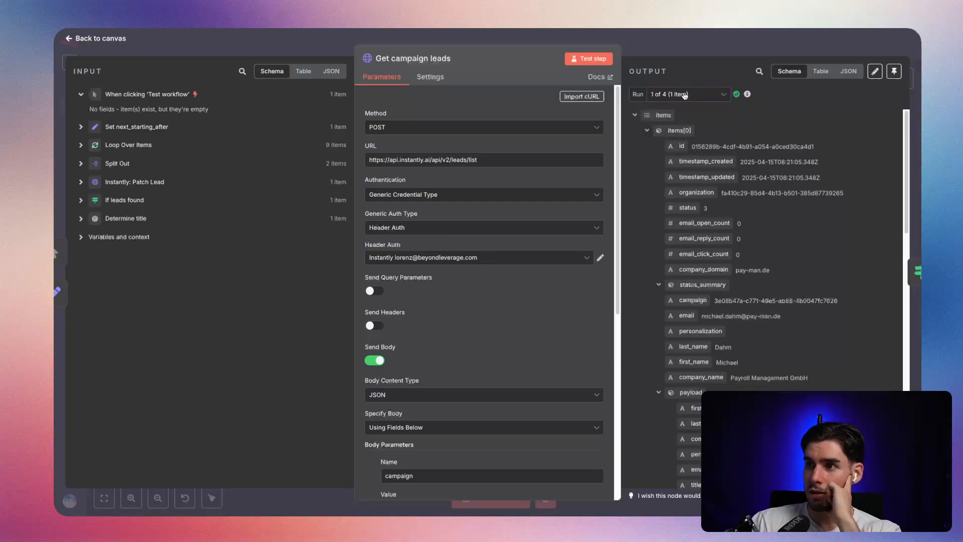
{"action": "triple_click", "coordinate": [746, 316]}
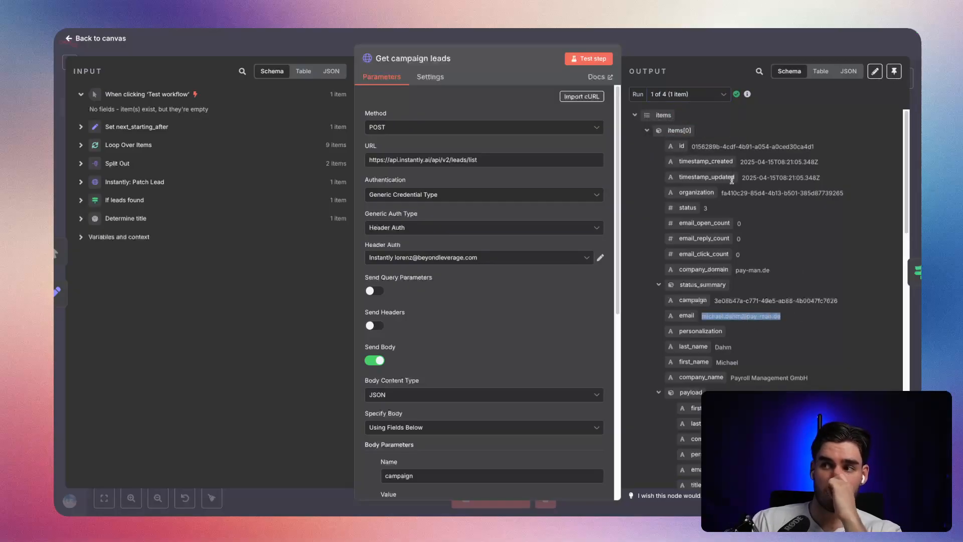
{"action": "left_click", "coordinate": [700, 93]}
{"action": "left_click", "coordinate": [682, 134]}
{"action": "left_click", "coordinate": [690, 93]}
{"action": "left_click", "coordinate": [680, 150]}
{"action": "left_click", "coordinate": [686, 93]}
{"action": "left_click", "coordinate": [670, 175]}
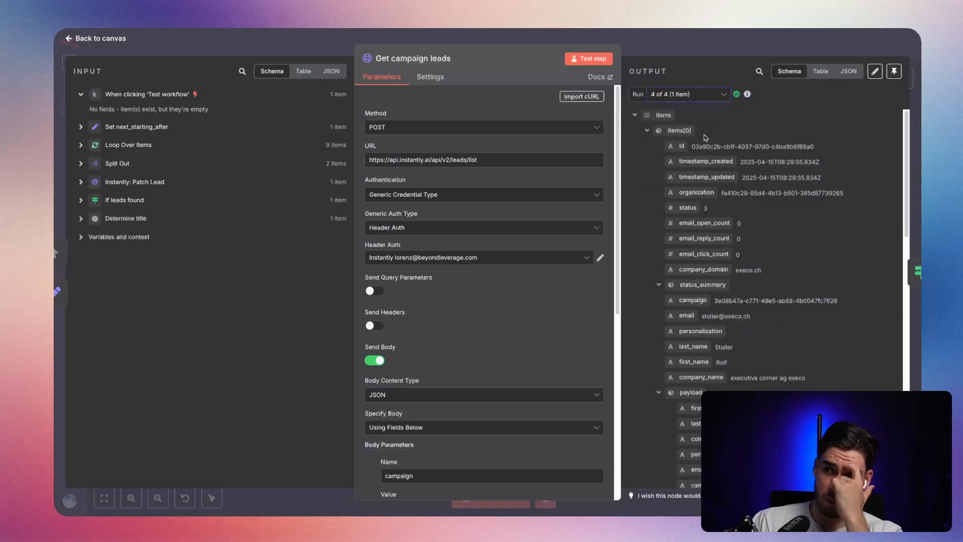
{"action": "left_click", "coordinate": [645, 54]}
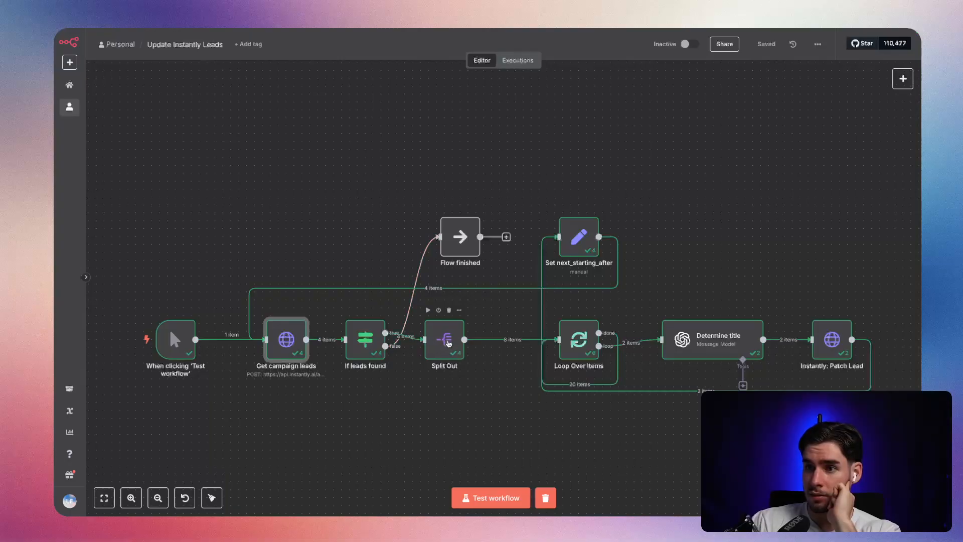
Examine the output of the Split Out node for its last and second runs.
{"action": "double_click", "coordinate": [444, 340]}
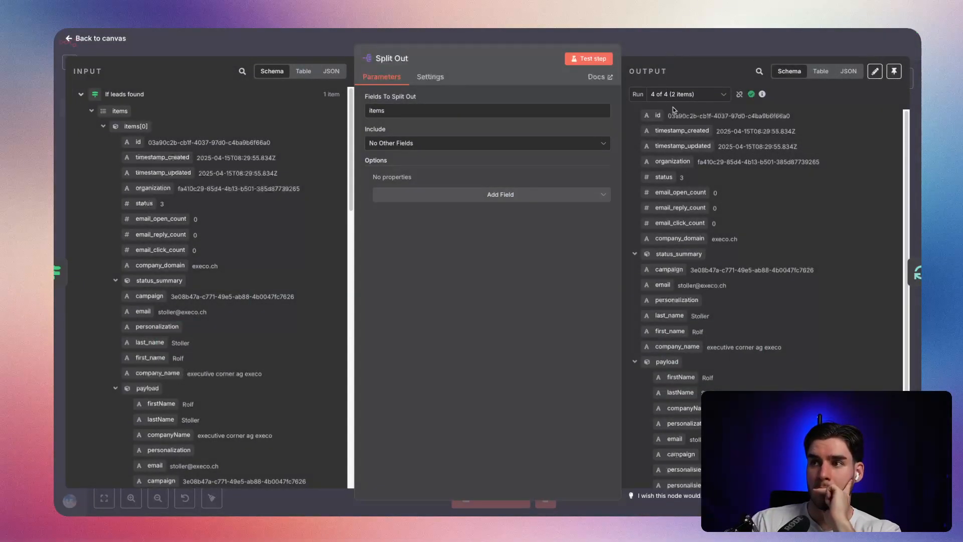
{"action": "scroll", "coordinate": [708, 179], "scroll_direction": "down", "scroll_amount": 3}
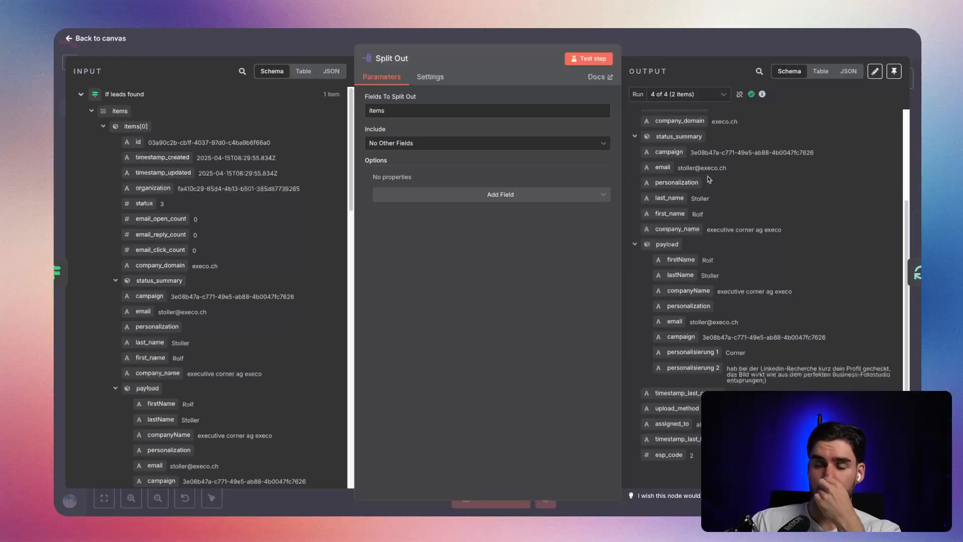
{"action": "left_click", "coordinate": [695, 93]}
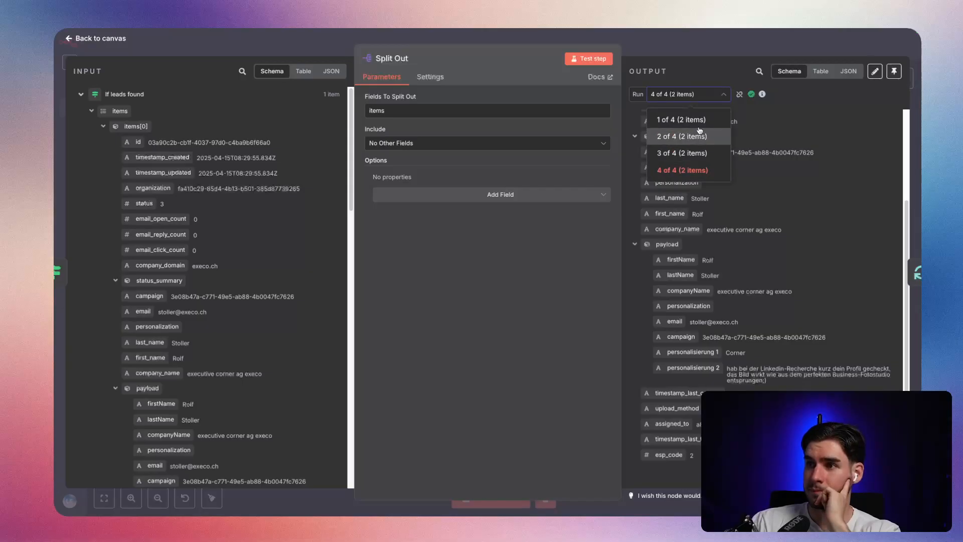
{"action": "left_click", "coordinate": [691, 136]}
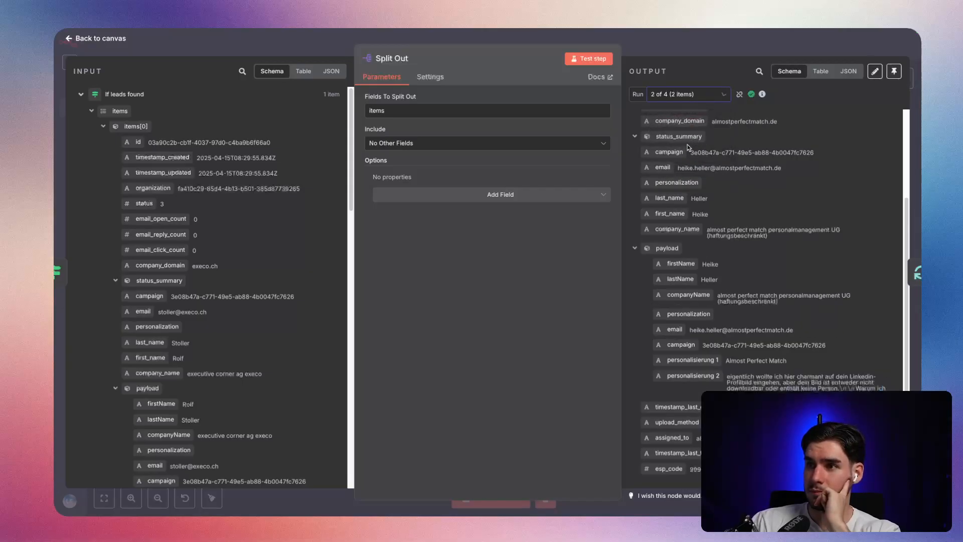
{"action": "left_click", "coordinate": [700, 54]}
Inspect the Done Branch output of the last Loop Over Items run.
{"action": "left_click_drag", "start_coordinate": [674, 286], "coordinate": [585, 270]}
{"action": "double_click", "coordinate": [487, 327]}
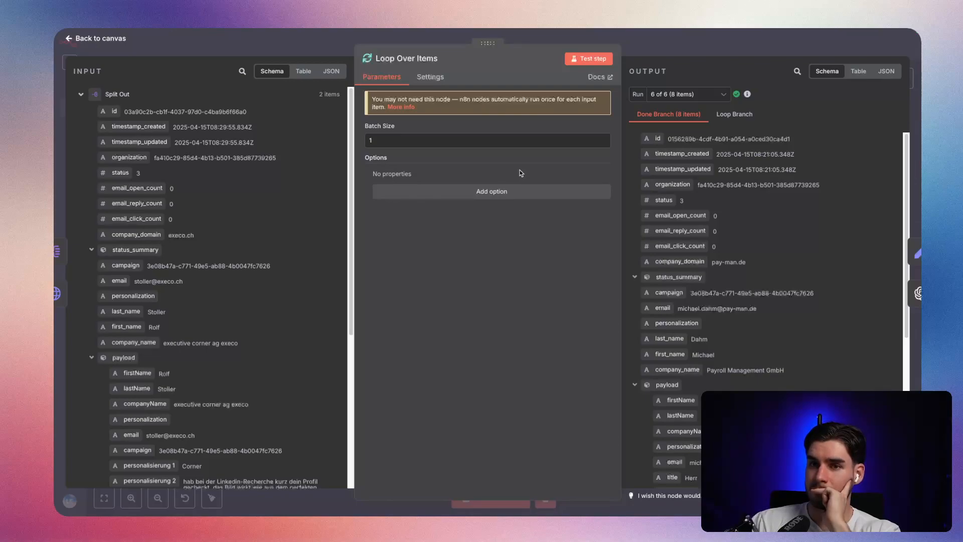
{"action": "left_click", "coordinate": [646, 47]}
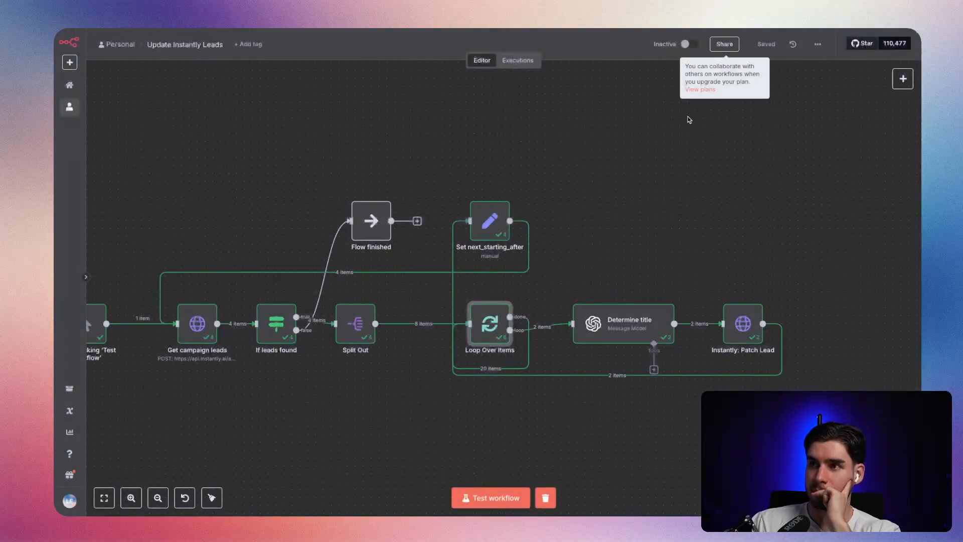
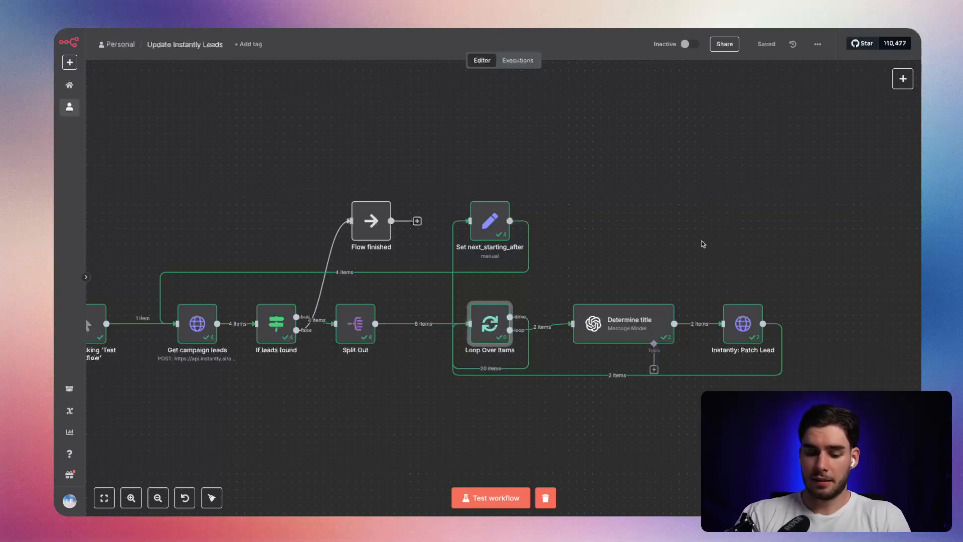
Create a new blank Google Sheets spreadsheet in a new browser tab.
{"action": "key", "text": "super+t"}
{"action": "type", "text": "sheets.new"}
{"action": "key", "text": "Return"}
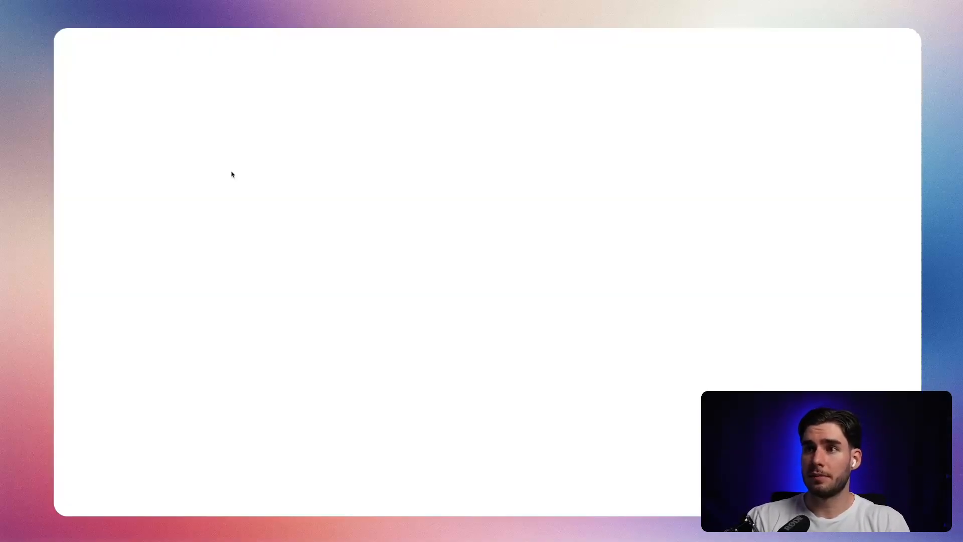
Enter the column headers firstName, lastName and id in the first three cells of row 1.
{"action": "type", "text": "fisst_"}
{"action": "key", "text": "Tab"}
{"action": "type", "text": "last"}
{"action": "key", "text": "BackSpace"}
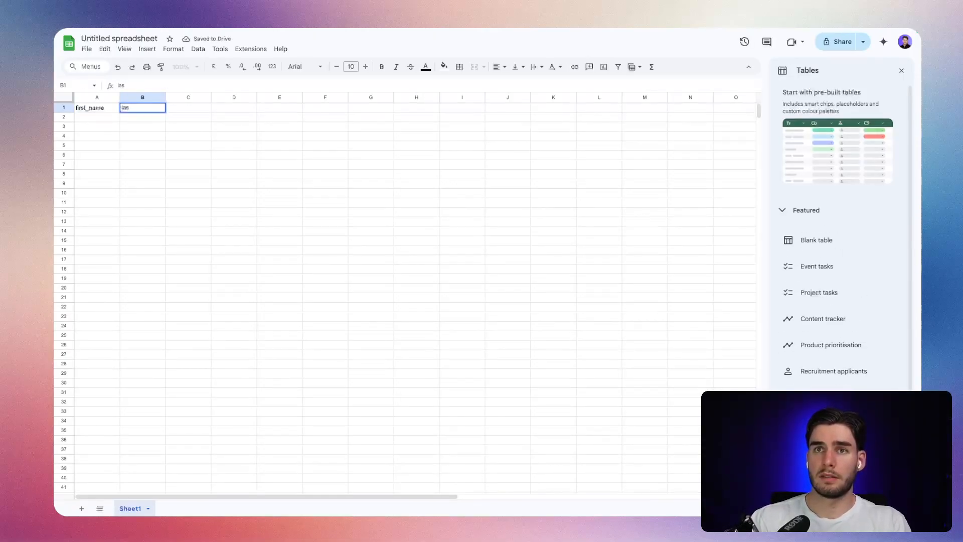
{"action": "key", "text": "Left"}
{"action": "type", "text": "fir"}
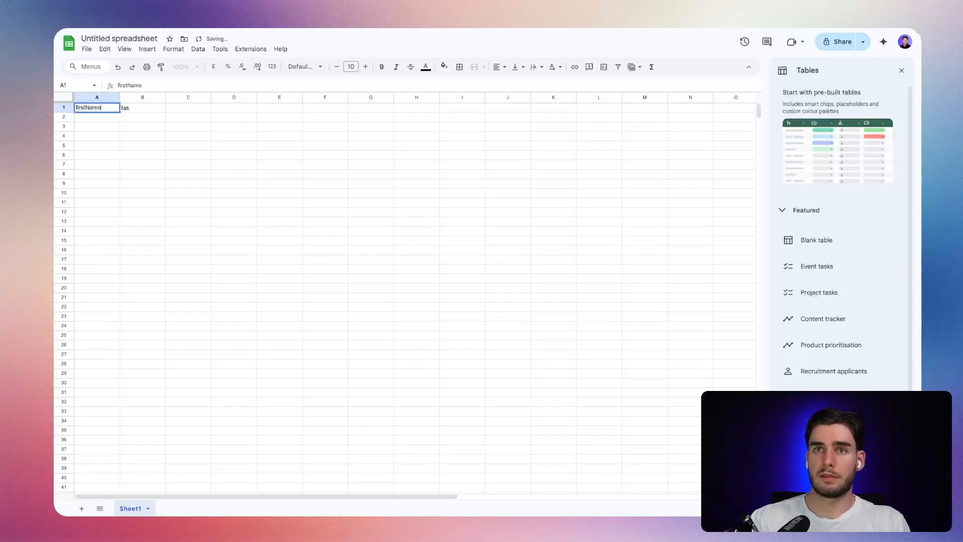
{"action": "key", "text": "Tab"}
{"action": "key", "text": "BackSpace"}
{"action": "type", "text": "lastName"}
{"action": "key", "text": "Tab"}
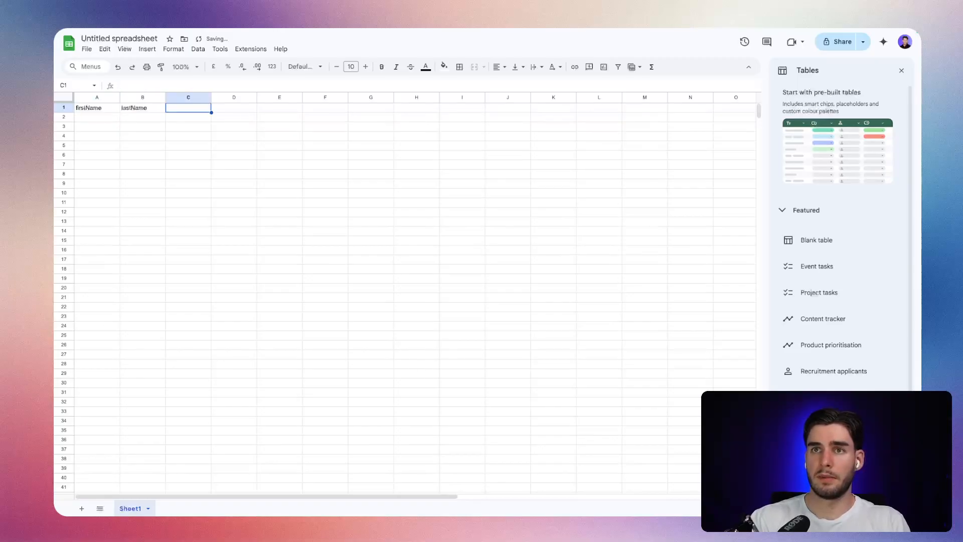
{"action": "type", "text": "id"}
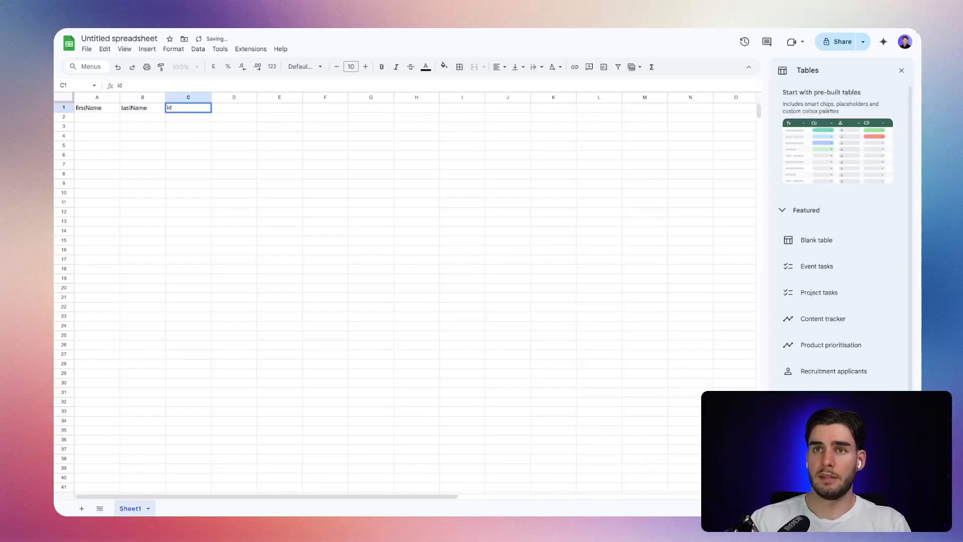
Move the id column in front of firstName and add the headers title and updated after lastName.
{"action": "left_click", "coordinate": [206, 139]}
{"action": "left_click", "coordinate": [188, 97]}
{"action": "left_click_drag", "start_coordinate": [188, 97], "coordinate": [76, 97]}
{"action": "left_click", "coordinate": [224, 97]}
{"action": "type", "text": "title"}
{"action": "key", "text": "Tab"}
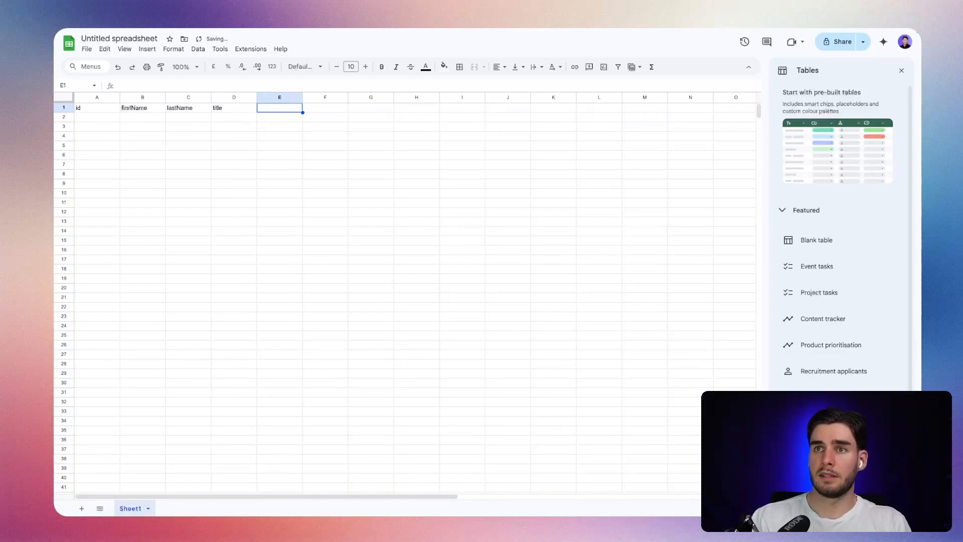
{"action": "type", "text": "updated"}
{"action": "key", "text": "Return"}
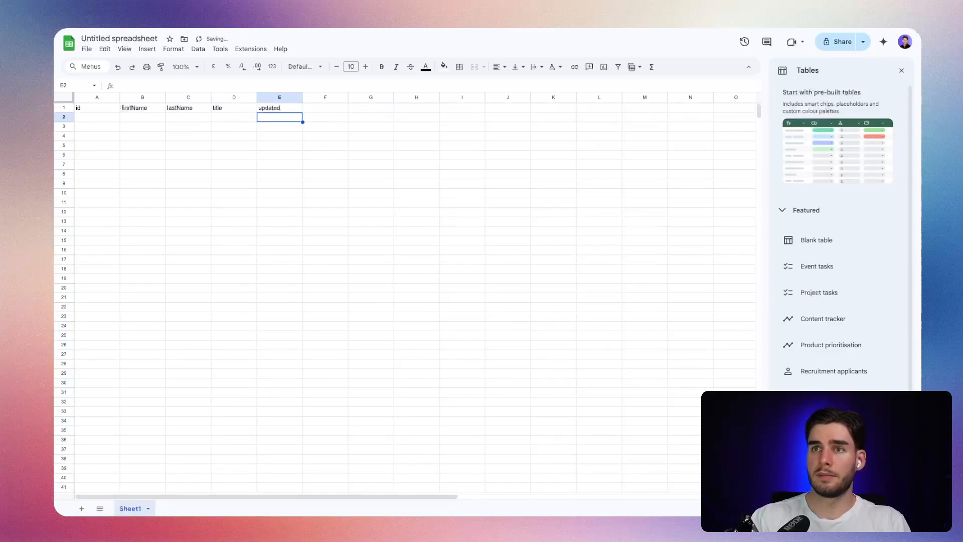
Make the header row bold.
{"action": "left_click", "coordinate": [64, 109]}
{"action": "key", "text": "ctrl+b"}
{"action": "left_click", "coordinate": [160, 128]}
Rename the spreadsheet as YT_Update_Leads_Instantly_title.
{"action": "left_click", "coordinate": [119, 39]}
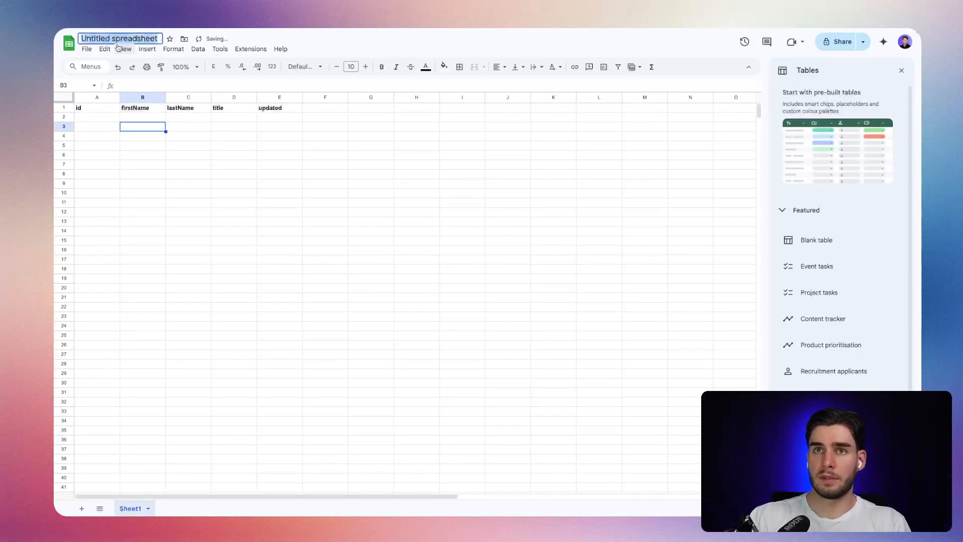
{"action": "type", "text": "Up"}
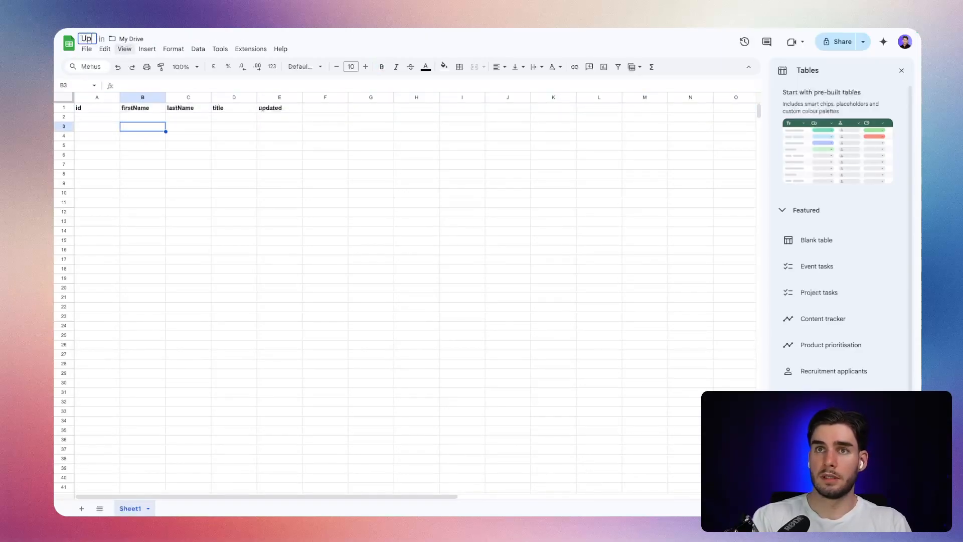
{"action": "type", "text": "date_Lead"}
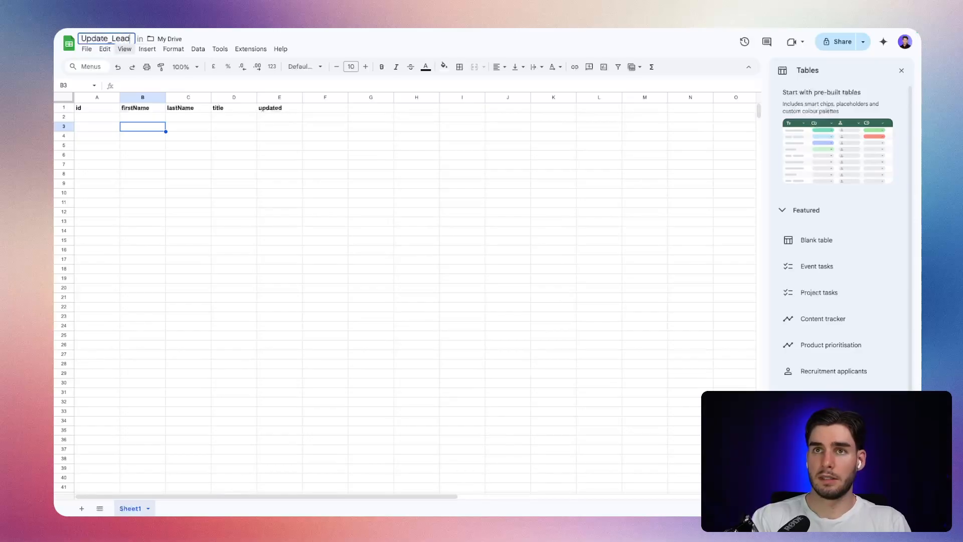
{"action": "type", "text": "s_Inst"}
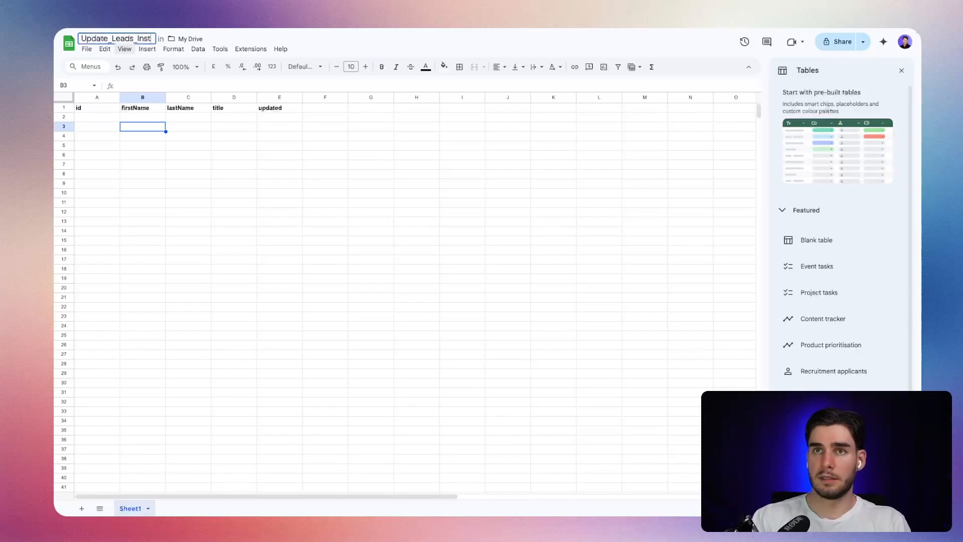
{"action": "type", "text": "antly_ti"}
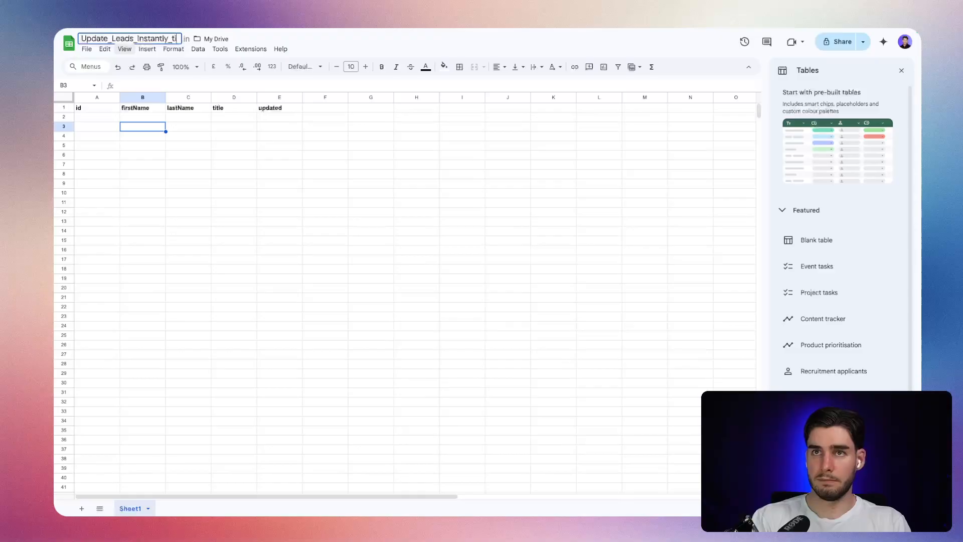
{"action": "type", "text": "tle"}
{"action": "type", "text": "YT_"}
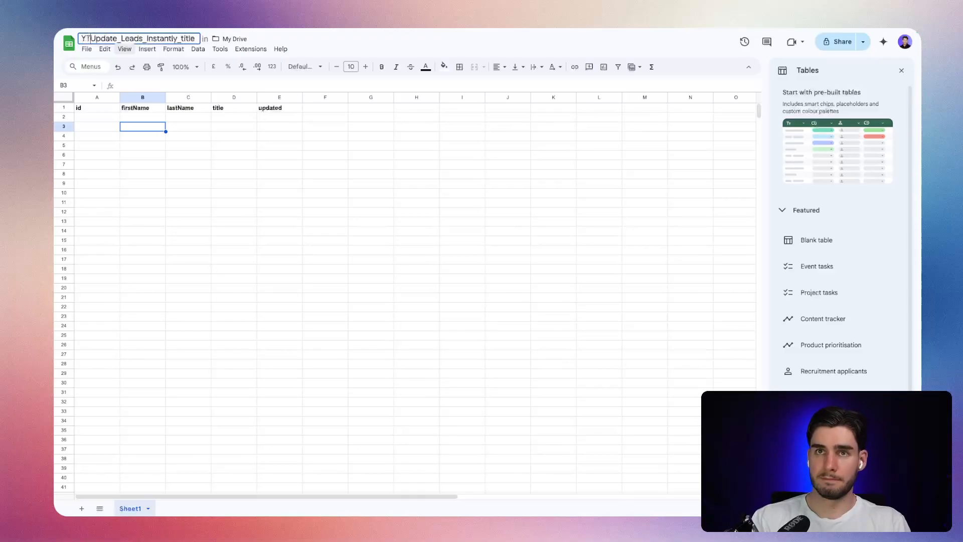
{"action": "key", "text": "Return"}
{"action": "left_click", "coordinate": [197, 110]}
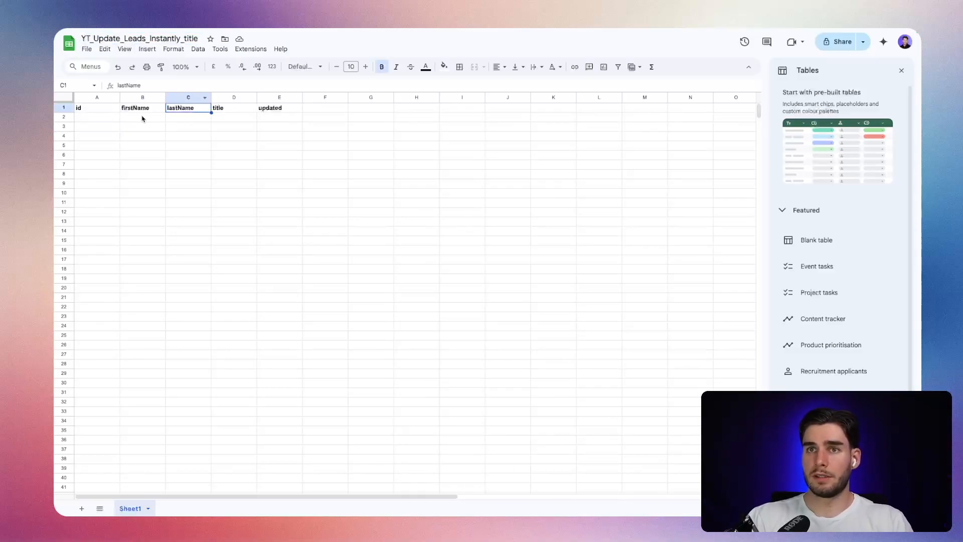
{"action": "left_click", "coordinate": [65, 107]}
{"action": "left_click", "coordinate": [147, 117]}
{"action": "left_click", "coordinate": [219, 121]}
Switch back to n8n and delete the Flow finished node together with its connection from If leads found.
{"action": "key", "text": "alt+Tab"}
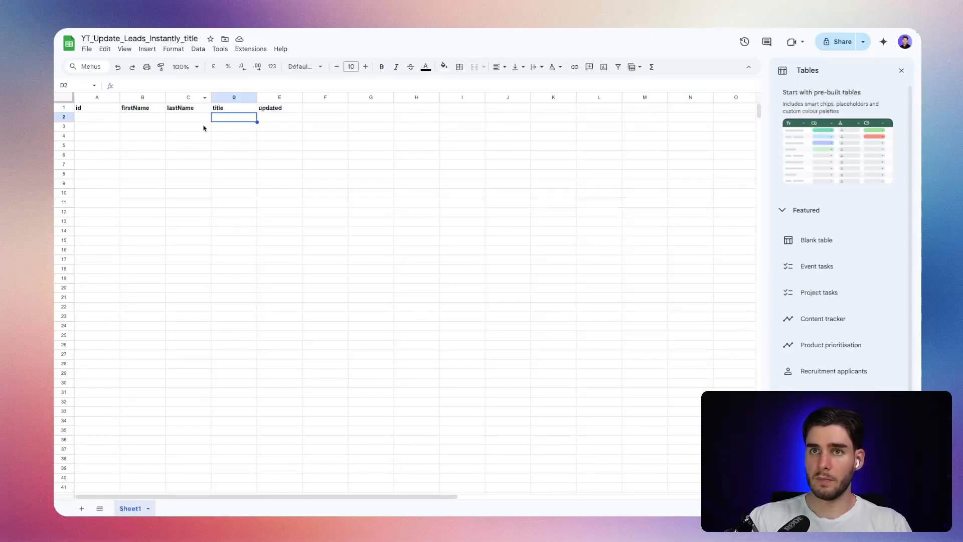
{"action": "left_click_drag", "start_coordinate": [179, 245], "coordinate": [245, 366]}
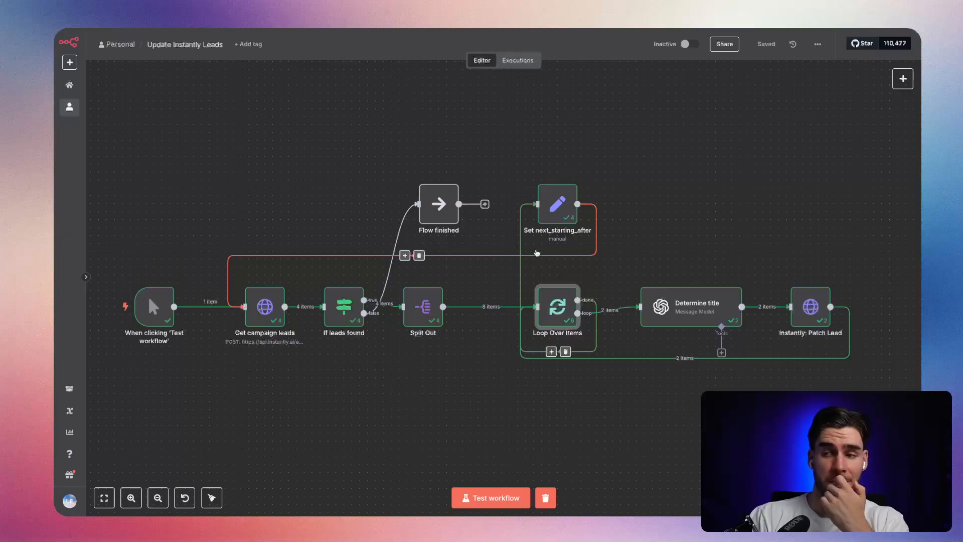
{"action": "left_click_drag", "start_coordinate": [548, 214], "coordinate": [517, 198]}
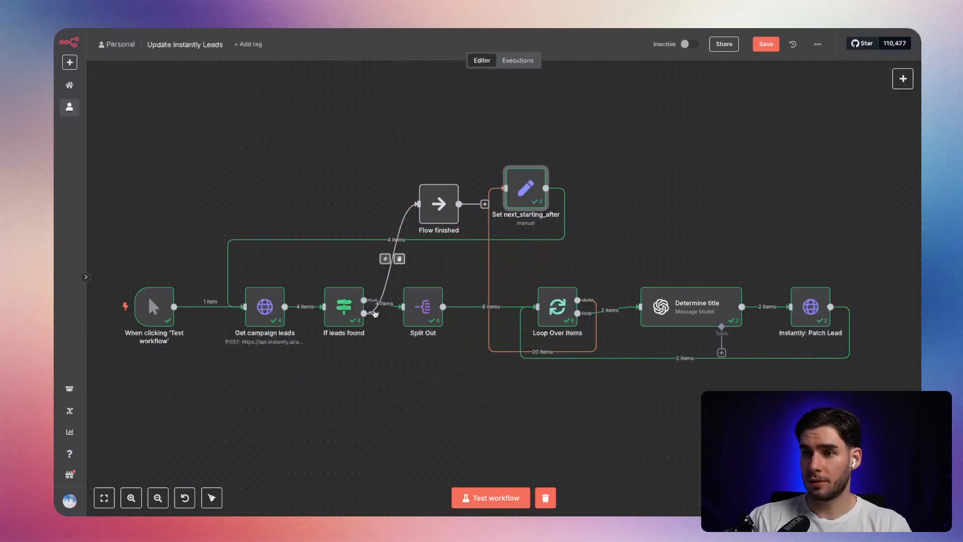
{"action": "left_click", "coordinate": [399, 258]}
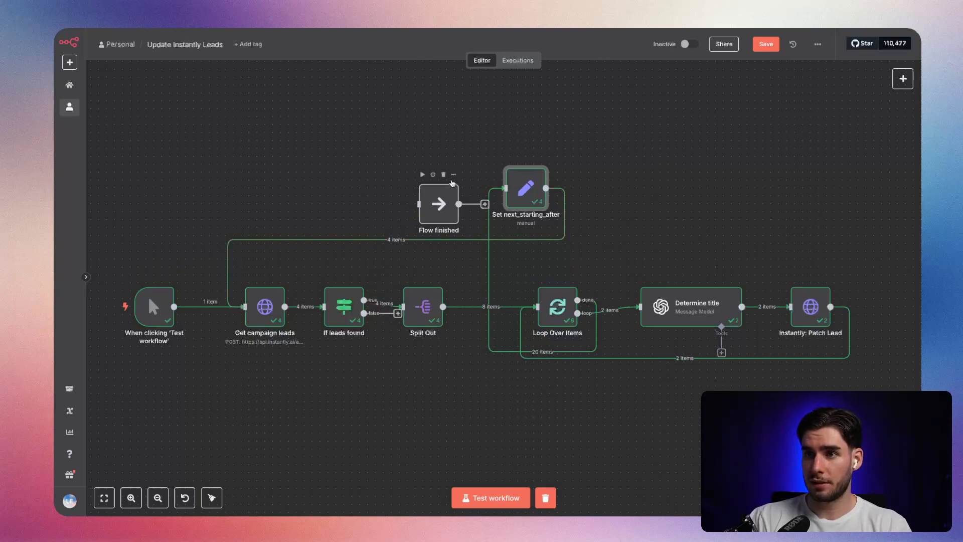
{"action": "left_click", "coordinate": [444, 174]}
Separate the trigger, Get campaign leads and If leads found from Split Out, and place the disconnected Set next_starting_after below If leads found.
{"action": "left_click_drag", "start_coordinate": [395, 378], "coordinate": [129, 263]}
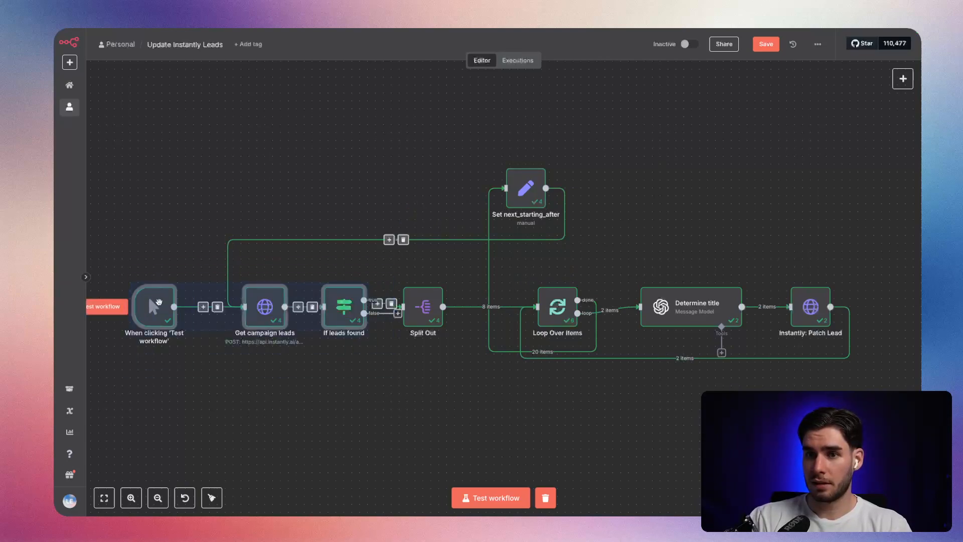
{"action": "left_click_drag", "start_coordinate": [163, 312], "coordinate": [72, 319]}
{"action": "left_click", "coordinate": [441, 365]}
{"action": "left_click_drag", "start_coordinate": [601, 194], "coordinate": [327, 408]}
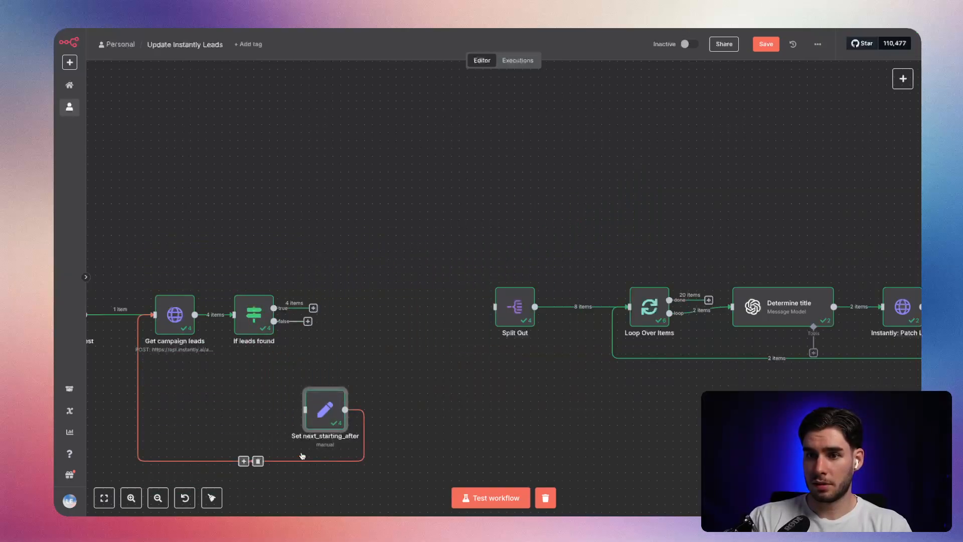
Connect the true output of If leads found to Set next_starting_after and move that node farther away to make room.
{"action": "left_click_drag", "start_coordinate": [313, 307], "coordinate": [320, 405]}
{"action": "left_click_drag", "start_coordinate": [308, 321], "coordinate": [341, 321]}
{"action": "left_click", "coordinate": [387, 321]}
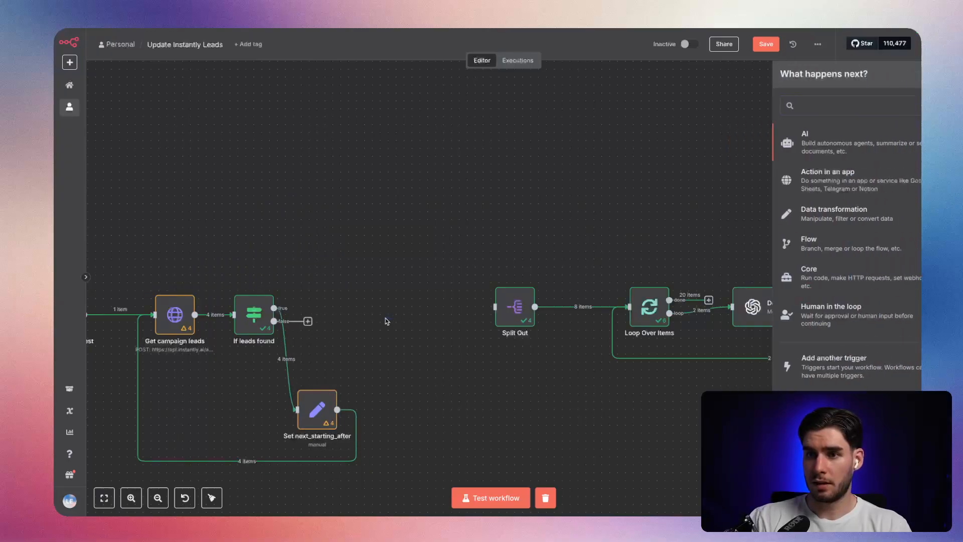
{"action": "left_click_drag", "start_coordinate": [321, 408], "coordinate": [471, 401]}
Insert a Google Sheets append row node between If leads found and Set next_starting_after.
{"action": "left_click", "coordinate": [354, 354]}
{"action": "type", "text": "sheet"}
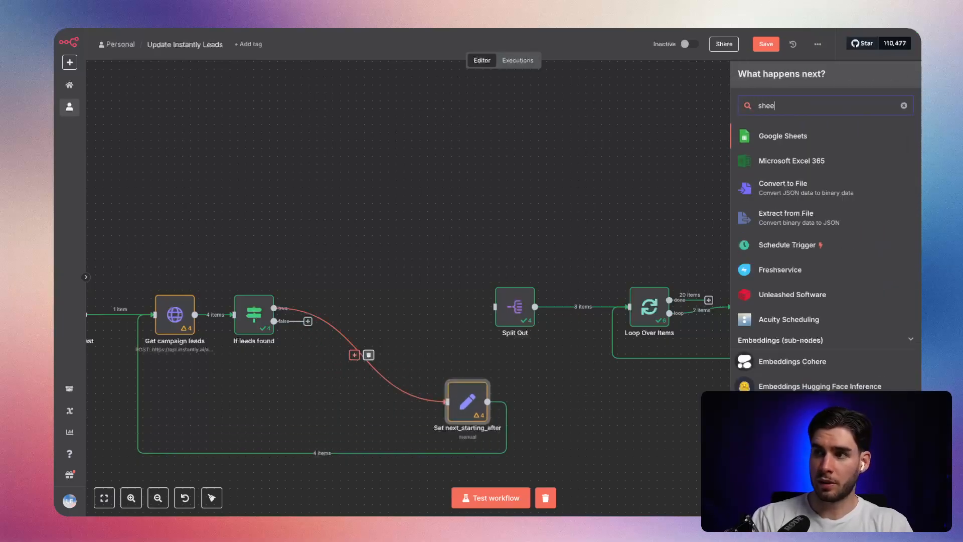
{"action": "key", "text": "Return"}
{"action": "type", "text": "updae"}
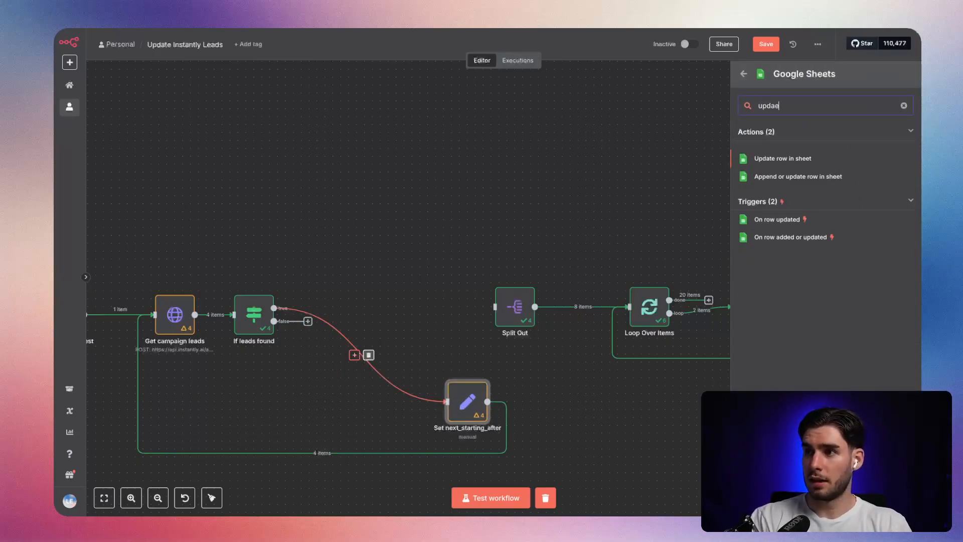
{"action": "key", "text": "Left"}
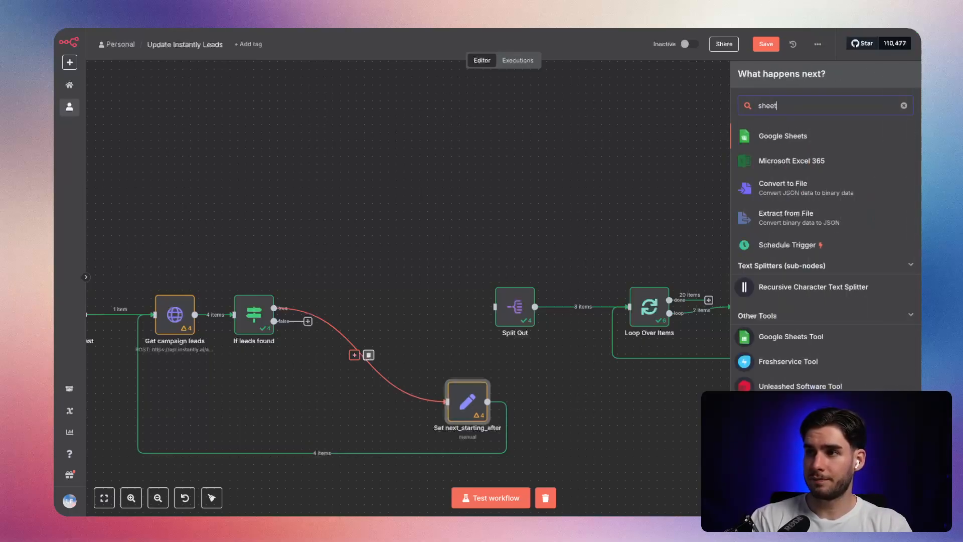
{"action": "key", "text": "Return"}
{"action": "type", "text": "append"}
{"action": "key", "text": "Return"}
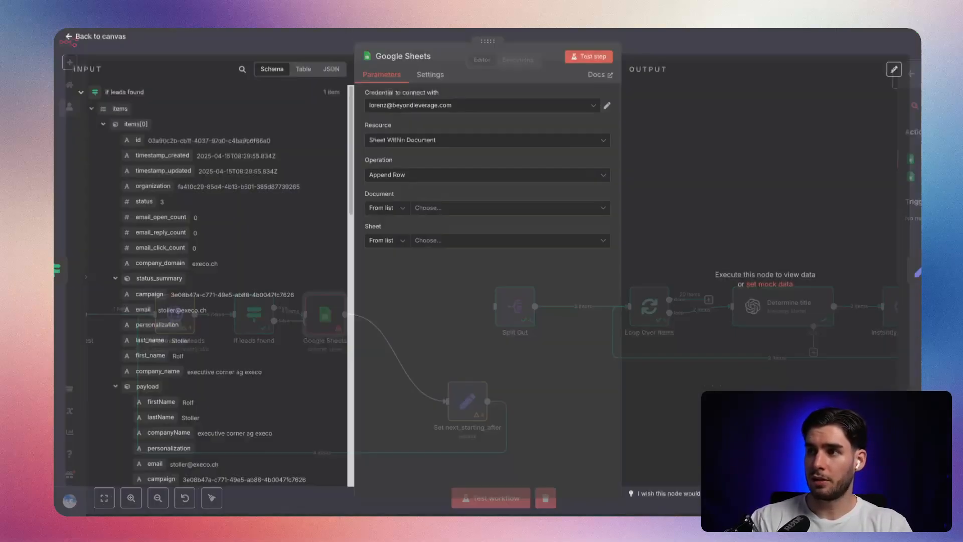
Set the Google Sheets operation to Append or Update Row on Sheet1 of the YT_Update_Leads_Instantly_title document.
{"action": "left_click", "coordinate": [426, 179]}
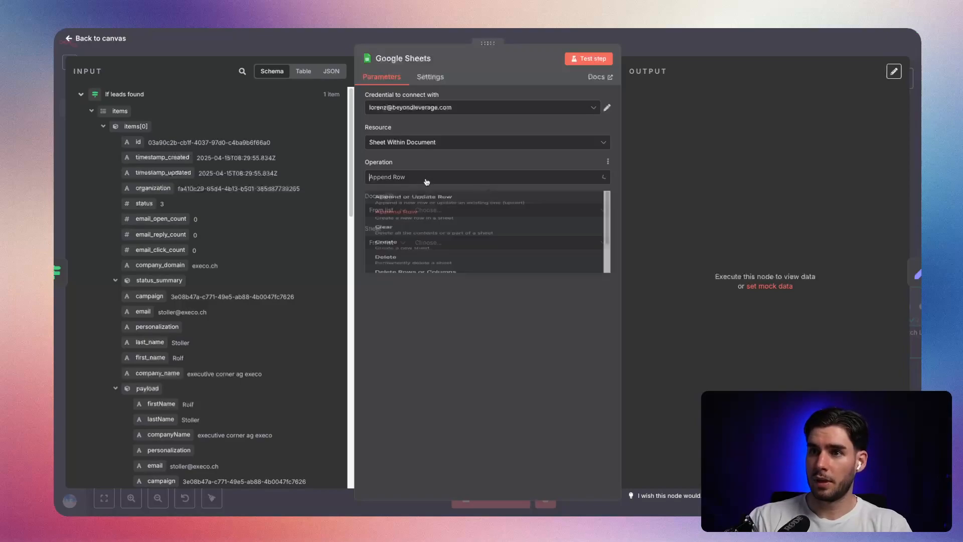
{"action": "left_click", "coordinate": [426, 207]}
{"action": "left_click", "coordinate": [399, 215]}
{"action": "left_click", "coordinate": [397, 234]}
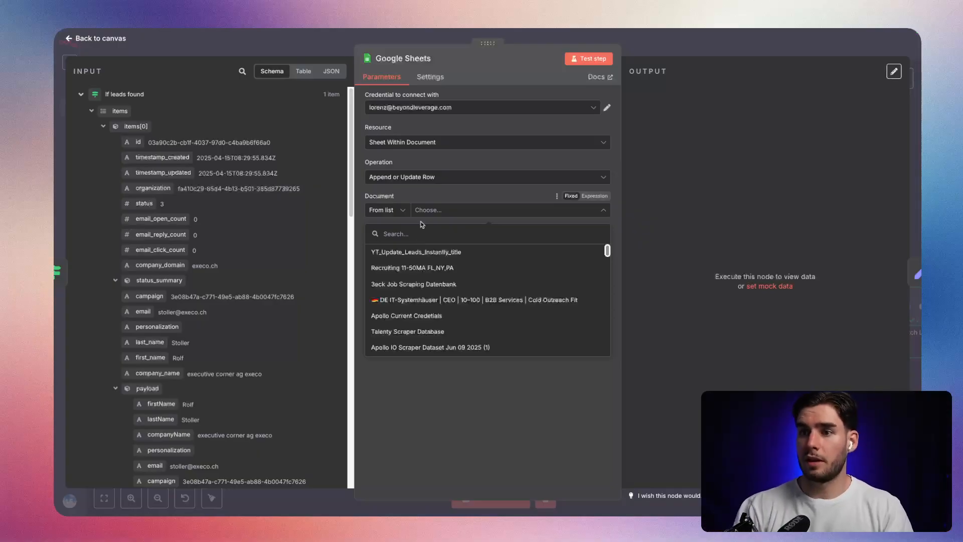
{"action": "left_click", "coordinate": [421, 251]}
{"action": "left_click", "coordinate": [436, 243]}
{"action": "left_click", "coordinate": [431, 276]}
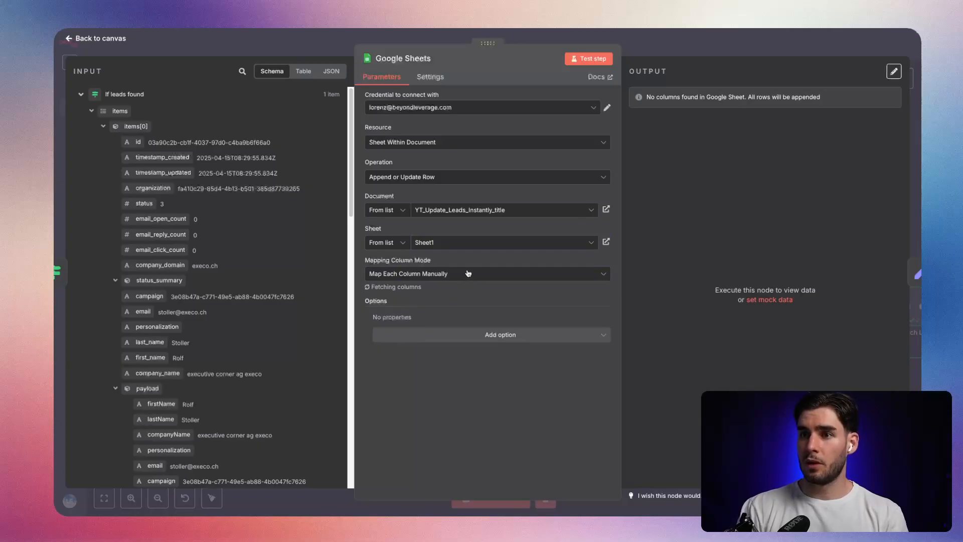
Choose id as the column to match on in the Google Sheets node and return to the canvas.
{"action": "scroll", "coordinate": [405, 203], "scroll_direction": "down", "scroll_amount": 2}
{"action": "left_click", "coordinate": [404, 203]}
{"action": "left_click", "coordinate": [403, 199]}
{"action": "left_click", "coordinate": [407, 271]}
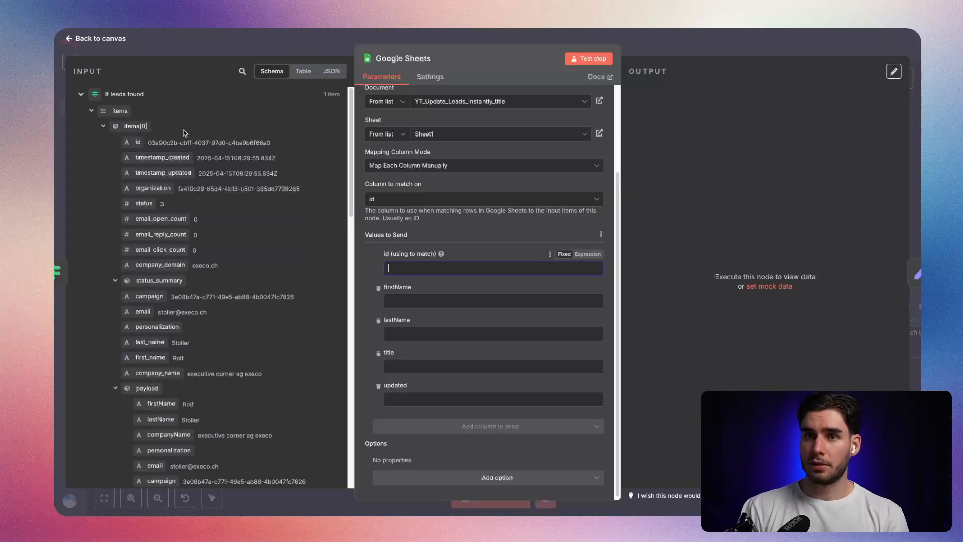
{"action": "left_click", "coordinate": [203, 49]}
Rearrange the Google Sheets node and the Split Out node near If leads found, and remove the connection from If leads found to Google Sheets.
{"action": "left_click_drag", "start_coordinate": [324, 324], "coordinate": [395, 387]}
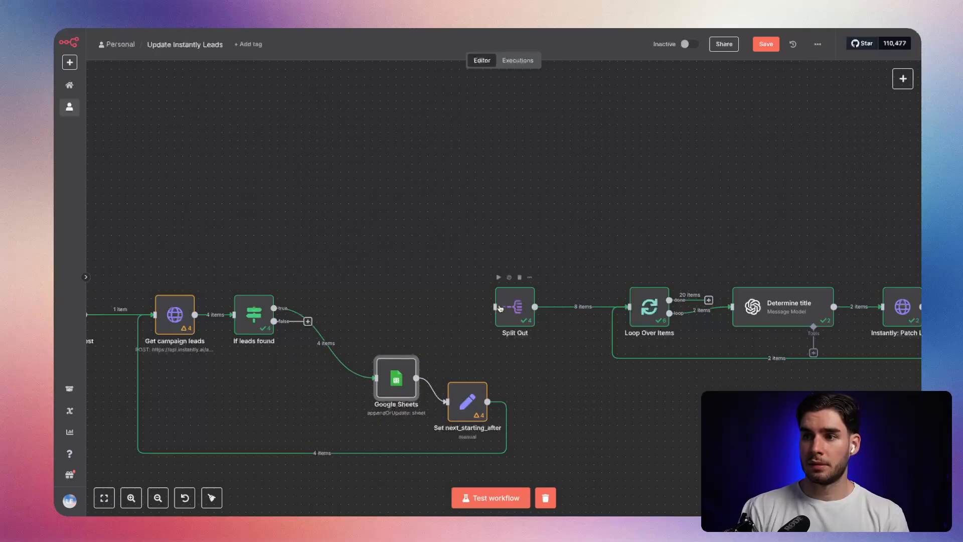
{"action": "left_click_drag", "start_coordinate": [523, 312], "coordinate": [396, 312]}
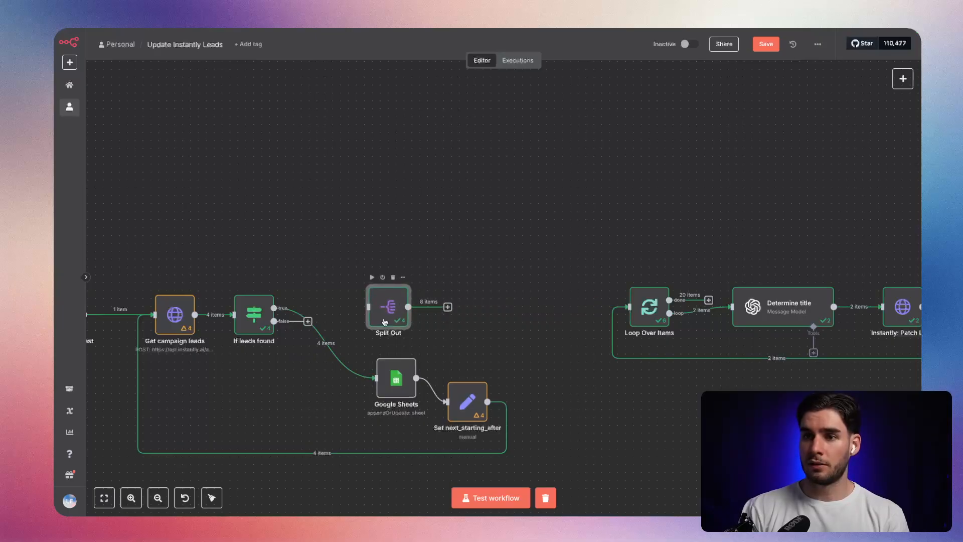
{"action": "left_click", "coordinate": [335, 345]}
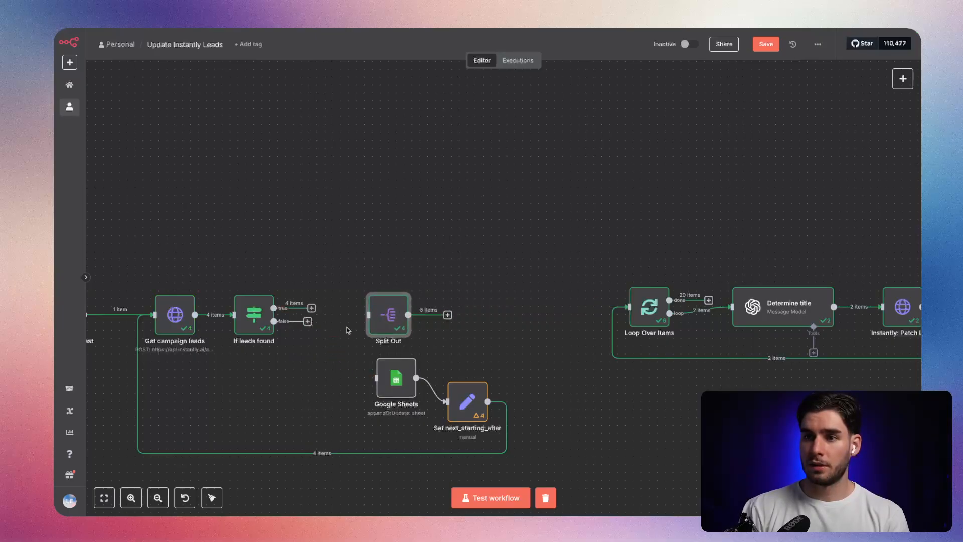
Delete the existing Split Out node beside If leads found.
{"action": "left_click", "coordinate": [315, 309]}
{"action": "left_click_drag", "start_coordinate": [384, 329], "coordinate": [370, 327]}
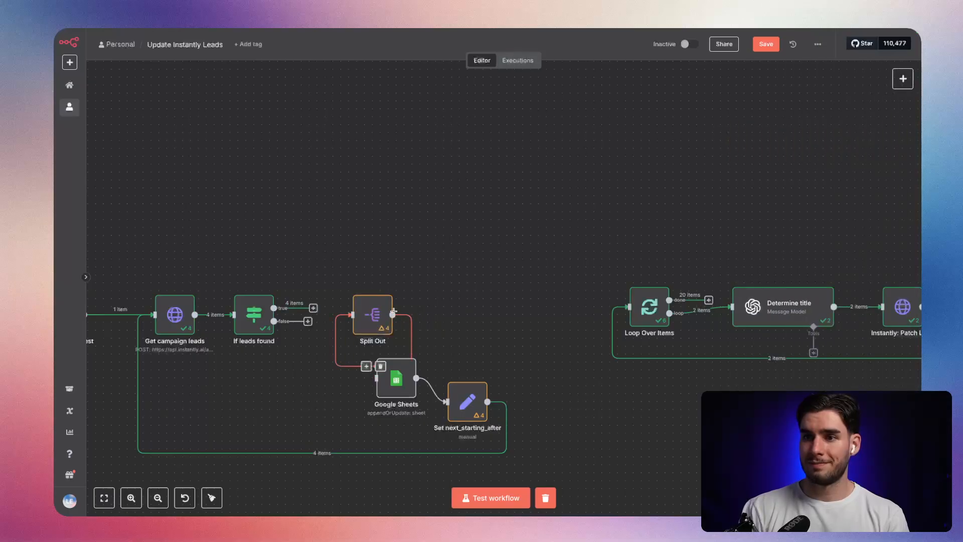
{"action": "left_click", "coordinate": [377, 285]}
Add a new Split Out node to the true output of If leads found.
{"action": "left_click", "coordinate": [314, 308]}
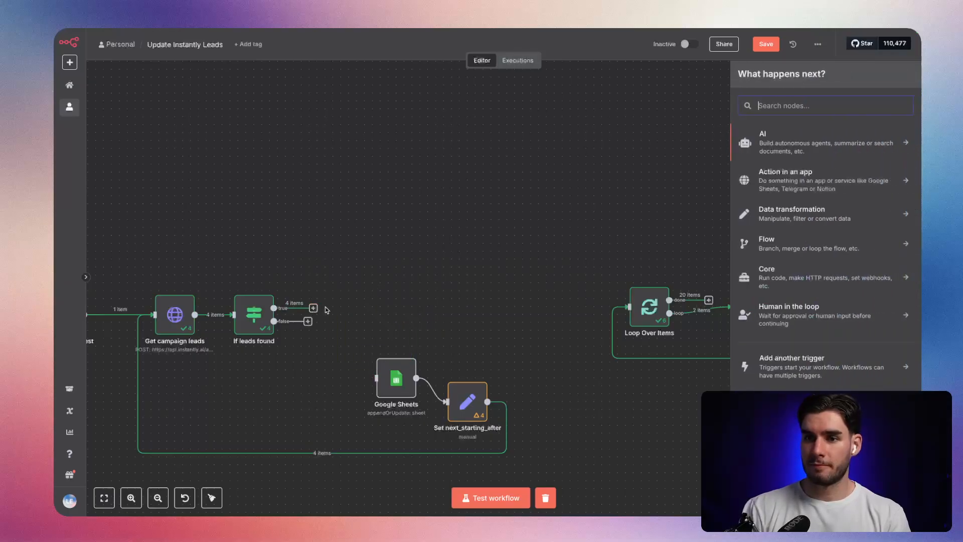
{"action": "type", "text": "split"}
{"action": "key", "text": "Return"}
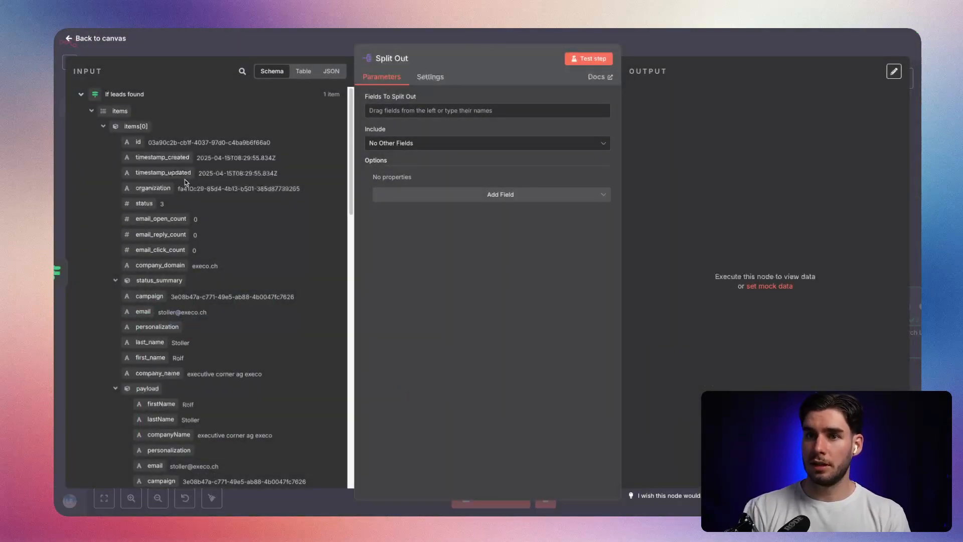
Set the new Split Out node to split out the items field and return to the canvas.
{"action": "left_click_drag", "start_coordinate": [125, 142], "coordinate": [166, 133]}
{"action": "left_click_drag", "start_coordinate": [120, 111], "coordinate": [427, 111]}
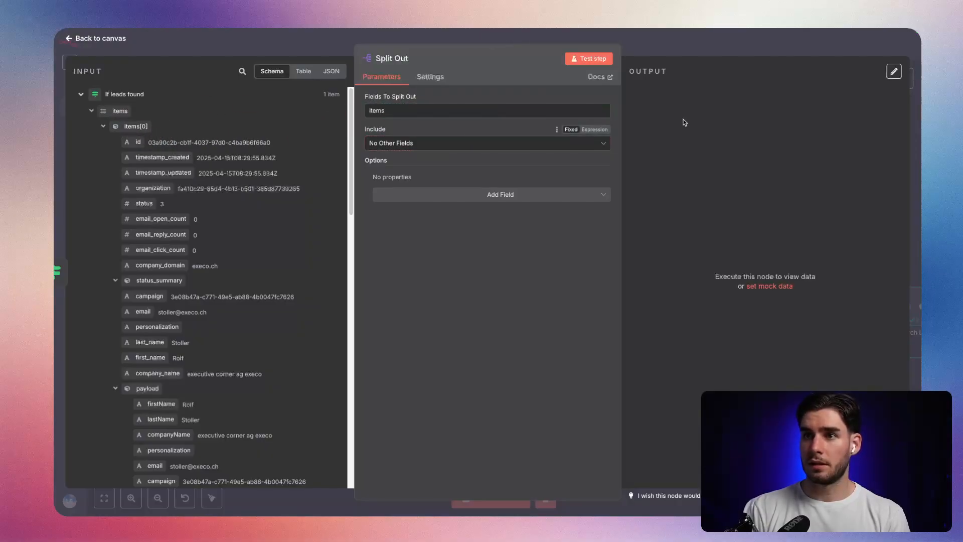
{"action": "left_click", "coordinate": [662, 46]}
Arrange the Split Out, Google Sheets and Set next_starting_after nodes in an evenly spaced row below If leads found.
{"action": "left_click_drag", "start_coordinate": [421, 316], "coordinate": [370, 380]}
{"action": "left_click_drag", "start_coordinate": [300, 387], "coordinate": [324, 385]}
{"action": "left_click_drag", "start_coordinate": [550, 444], "coordinate": [346, 364]}
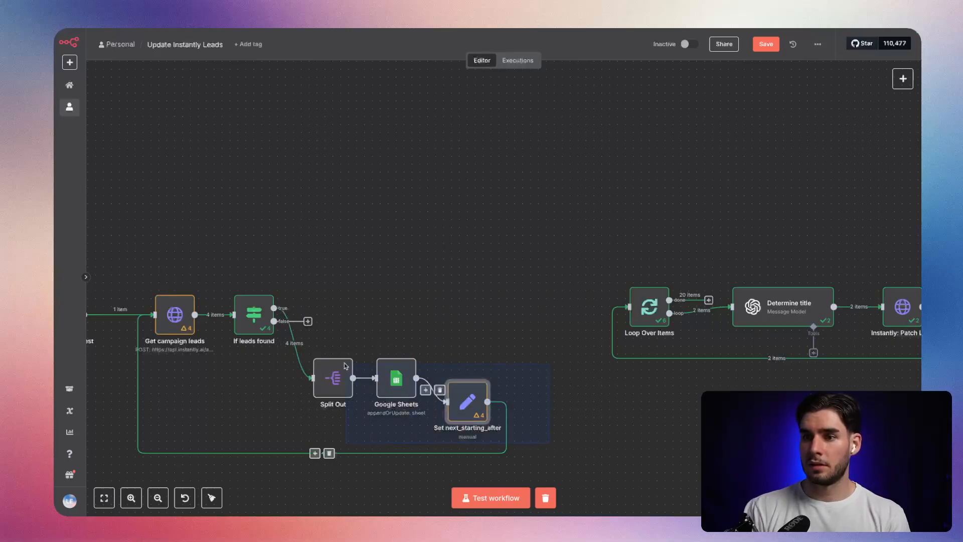
{"action": "left_click_drag", "start_coordinate": [446, 399], "coordinate": [453, 374]}
{"action": "left_click_drag", "start_coordinate": [292, 380], "coordinate": [353, 433]}
{"action": "left_click", "coordinate": [375, 357]}
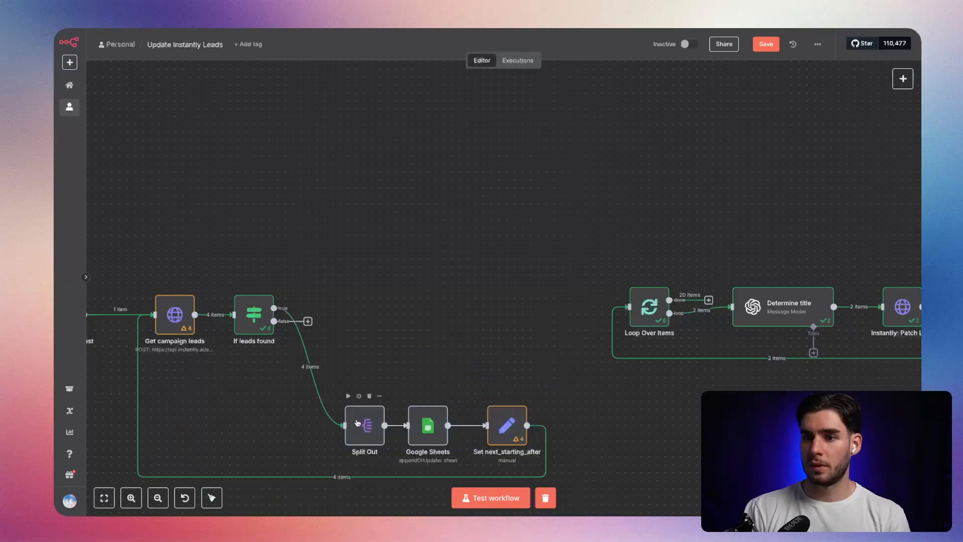
{"action": "left_click_drag", "start_coordinate": [429, 430], "coordinate": [436, 430]}
Rename the Google Sheets node as Upload Lead.
{"action": "right_click", "coordinate": [439, 430]}
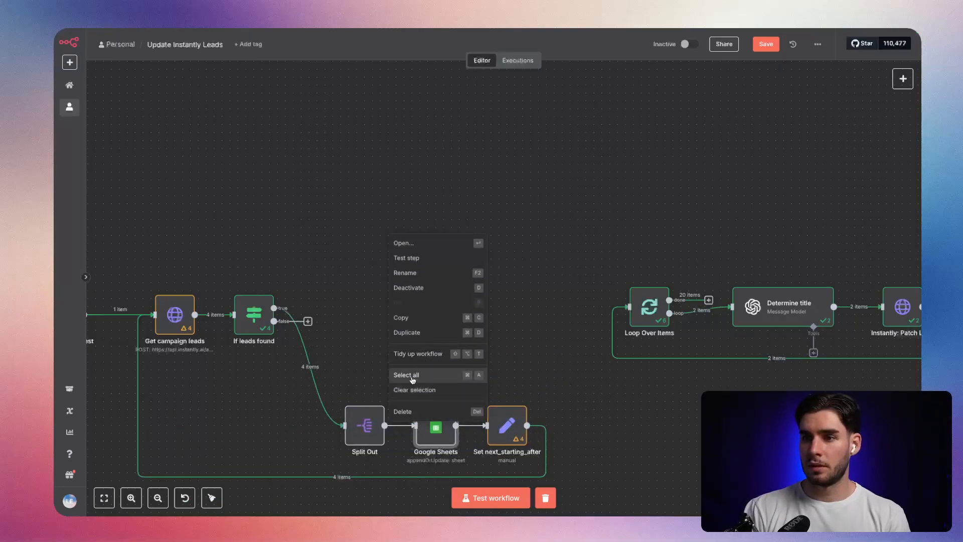
{"action": "left_click", "coordinate": [414, 254]}
{"action": "type", "text": "Upload Lead"}
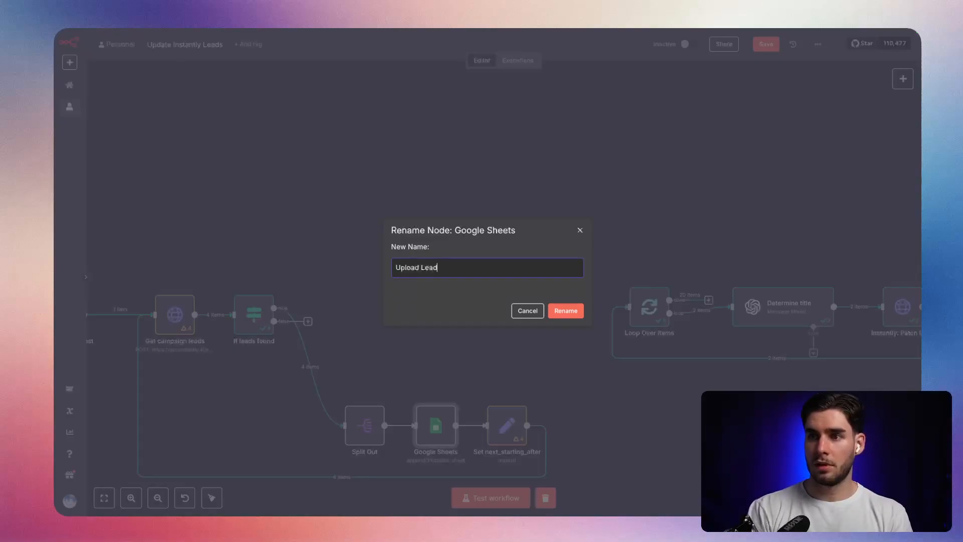
{"action": "key", "text": "Return"}
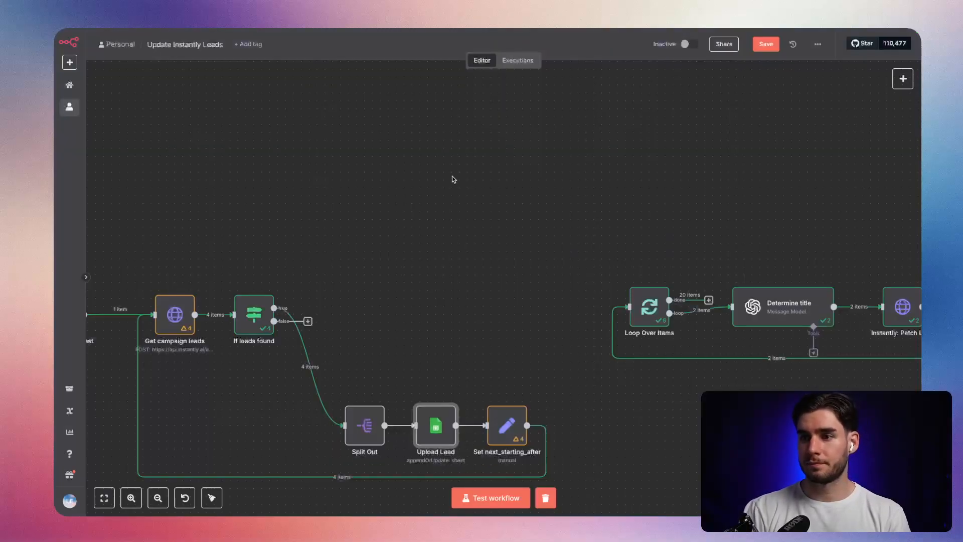
Map the id matching value of the Upload Lead node to the Split Out id as {{ $json.id }}.
{"action": "scroll", "coordinate": [460, 383], "scroll_direction": "down", "scroll_amount": 2}
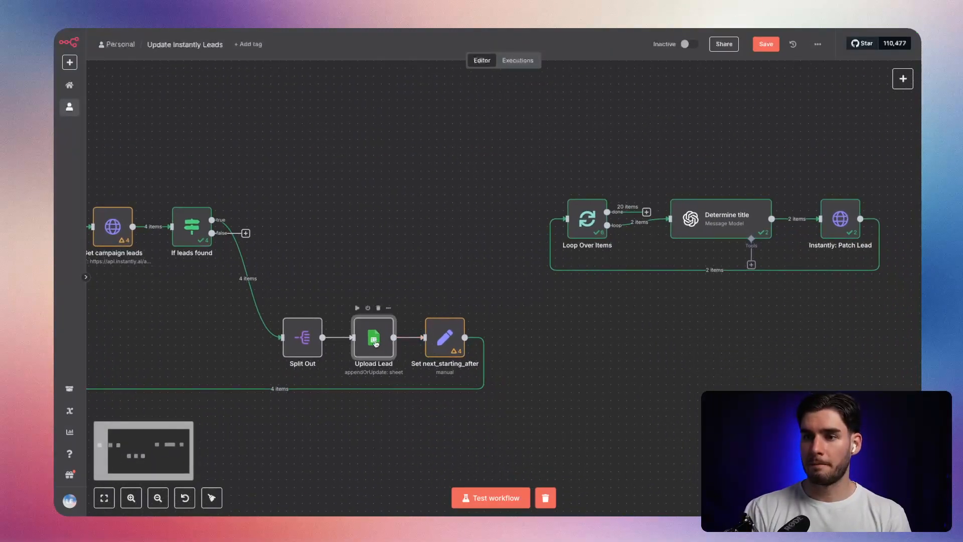
{"action": "double_click", "coordinate": [376, 342]}
{"action": "left_click", "coordinate": [399, 377]}
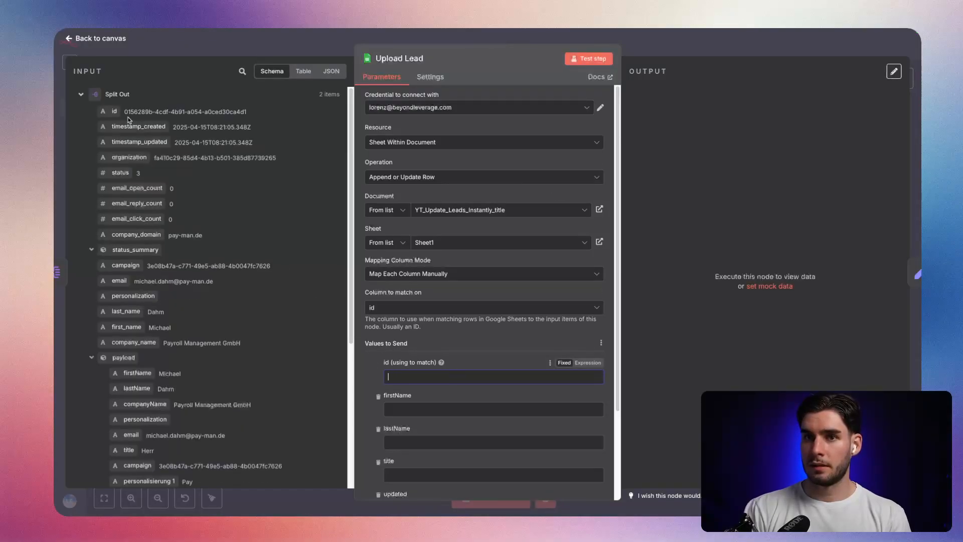
{"action": "left_click_drag", "start_coordinate": [114, 112], "coordinate": [407, 377]}
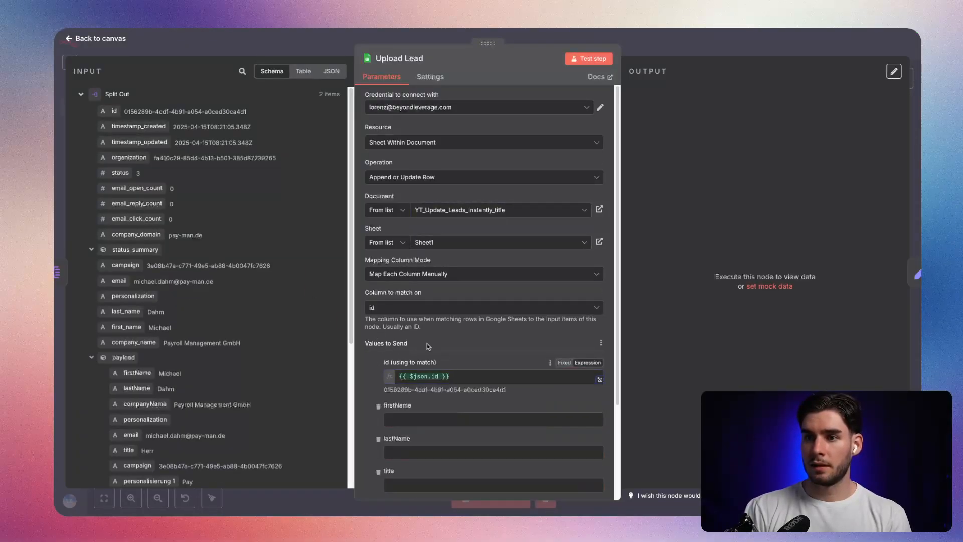
Map firstName to {{ $json.first_name }} and lastName to {{ $json.last_name }} in Upload Lead, and remove the title value.
{"action": "scroll", "coordinate": [456, 348], "scroll_direction": "down", "scroll_amount": 3}
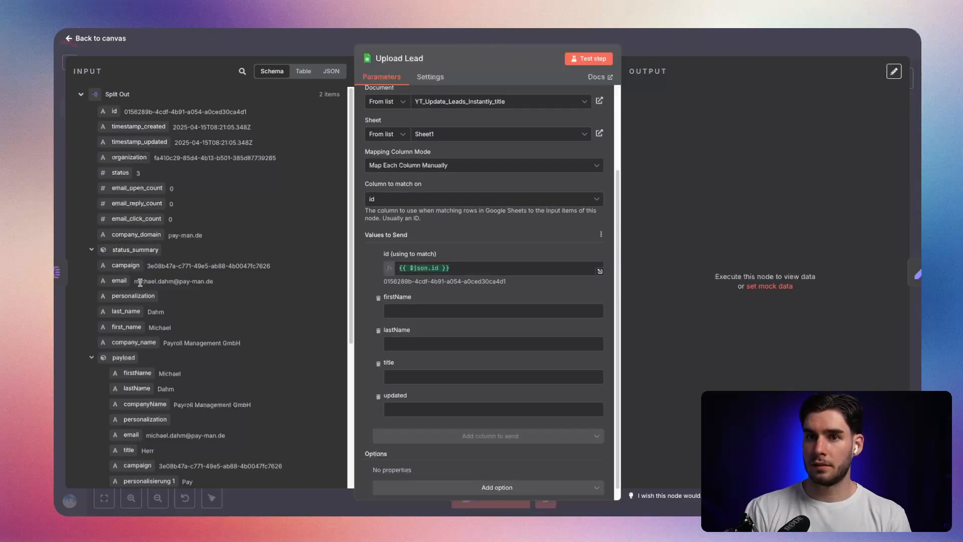
{"action": "scroll", "coordinate": [133, 291], "scroll_direction": "down", "scroll_amount": 1}
{"action": "left_click_drag", "start_coordinate": [132, 272], "coordinate": [416, 311]}
{"action": "left_click_drag", "start_coordinate": [125, 257], "coordinate": [416, 354]}
{"action": "left_click", "coordinate": [409, 409]}
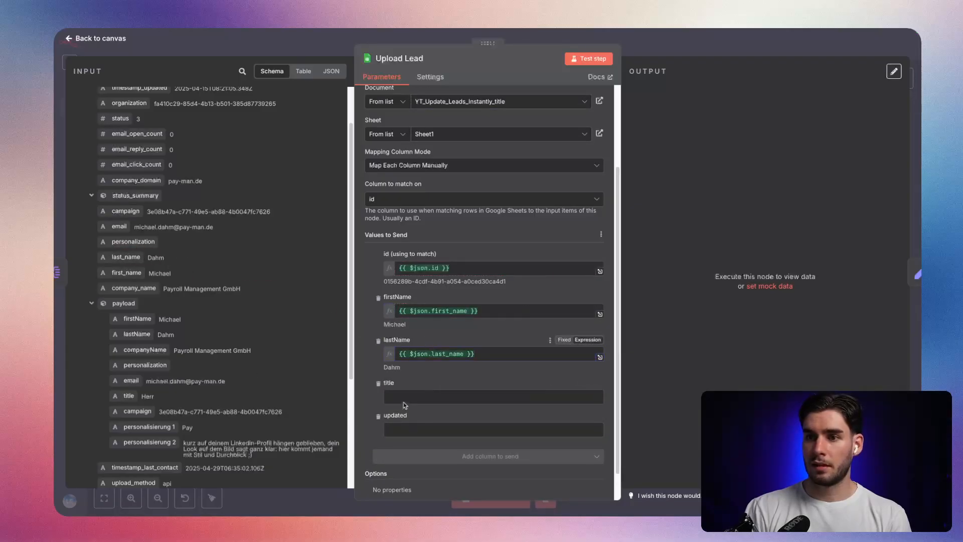
{"action": "left_click", "coordinate": [378, 384]}
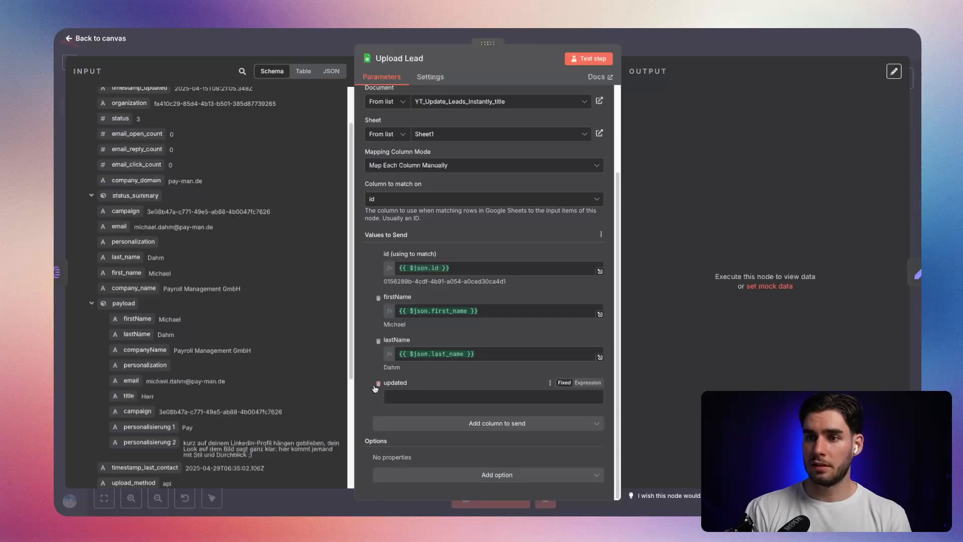
Switch to the Google Sheet, extend the updated header in E1 to name Instantly, and refresh the columns in Upload Lead.
{"action": "key", "text": "alt+Tab"}
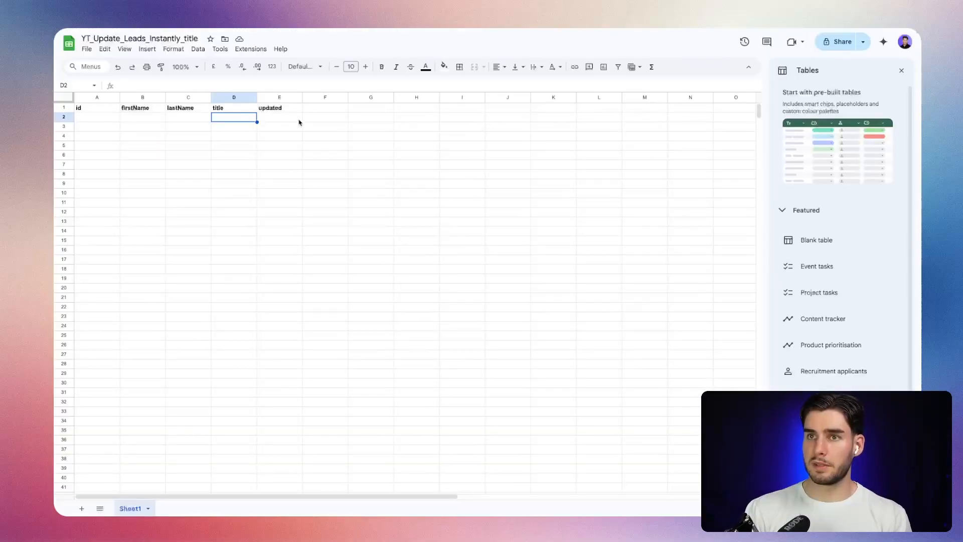
{"action": "left_click", "coordinate": [287, 110]}
{"action": "double_click", "coordinate": [287, 110]}
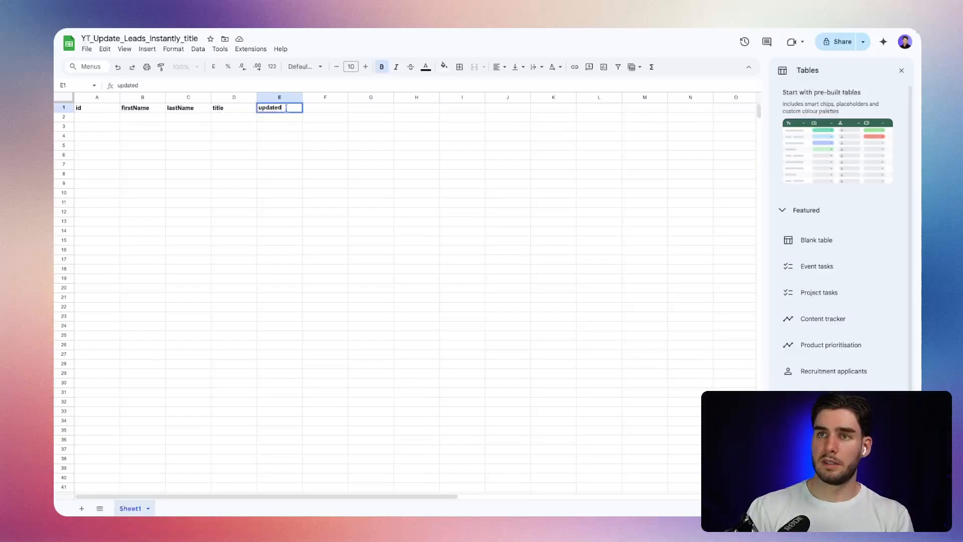
{"action": "type", "text": "InInstan"}
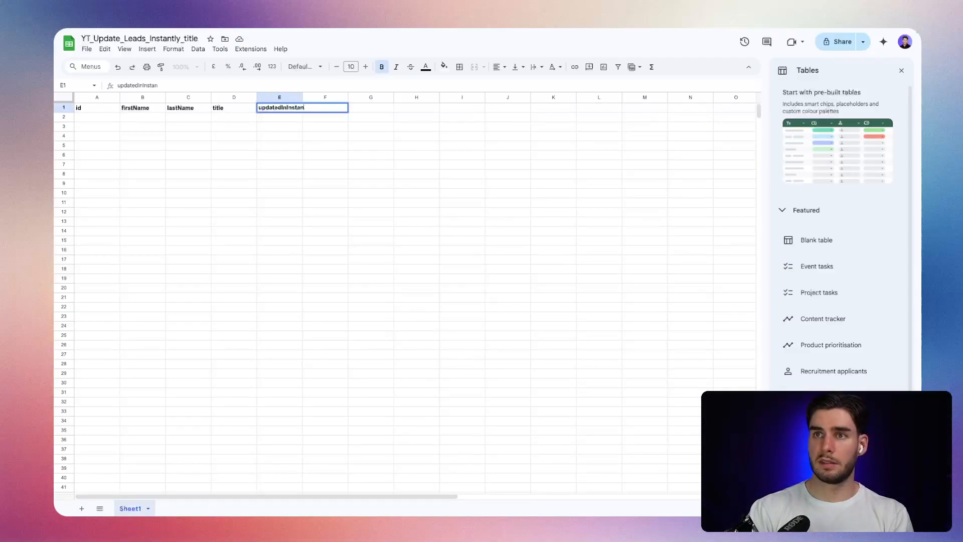
{"action": "key", "text": "Return"}
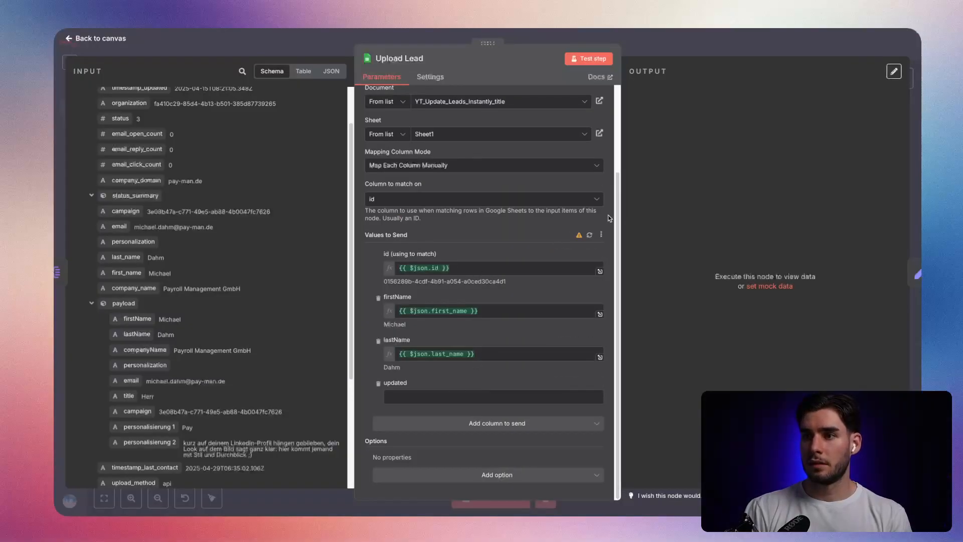
{"action": "left_click", "coordinate": [590, 235]}
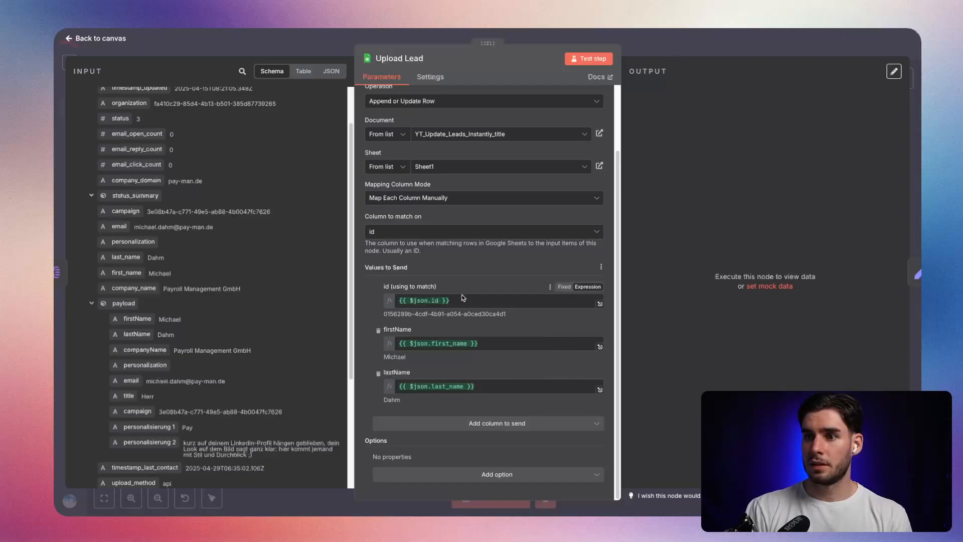
Add the Minimise API Calls option to the Upload Lead node and save the workflow.
{"action": "left_click", "coordinate": [467, 479]}
{"action": "left_click", "coordinate": [449, 451]}
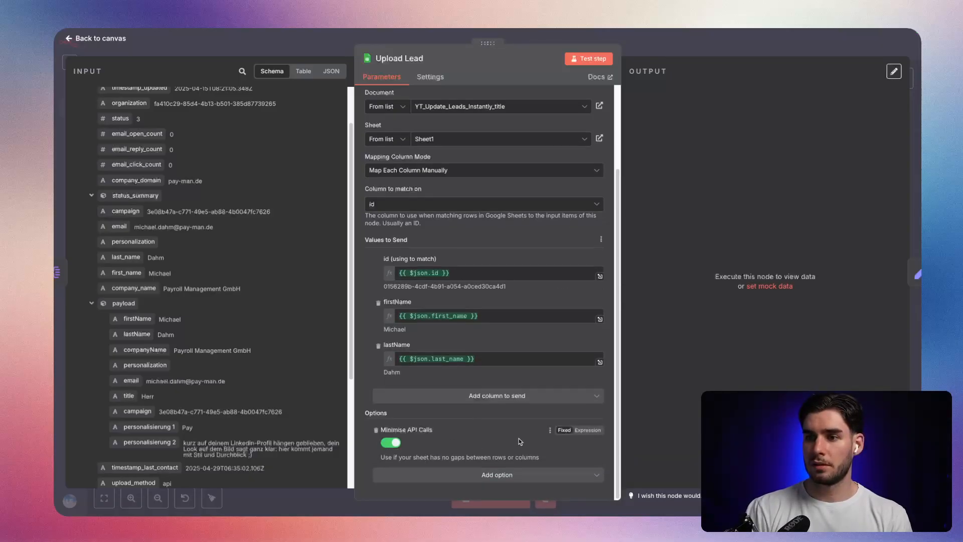
{"action": "left_click", "coordinate": [653, 45]}
{"action": "left_click", "coordinate": [770, 43]}
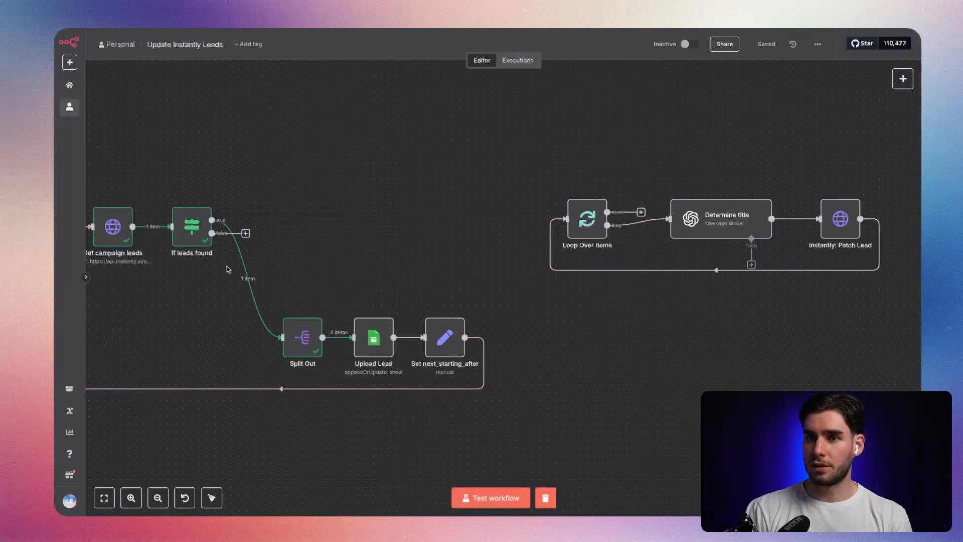
Move the Split Out, Upload Lead and Set next_starting_after nodes closer to If leads found and save the workflow.
{"action": "scroll", "coordinate": [246, 273], "scroll_direction": "left", "scroll_amount": 1}
{"action": "left_click_drag", "start_coordinate": [593, 362], "coordinate": [344, 326]}
{"action": "left_click", "coordinate": [373, 271]}
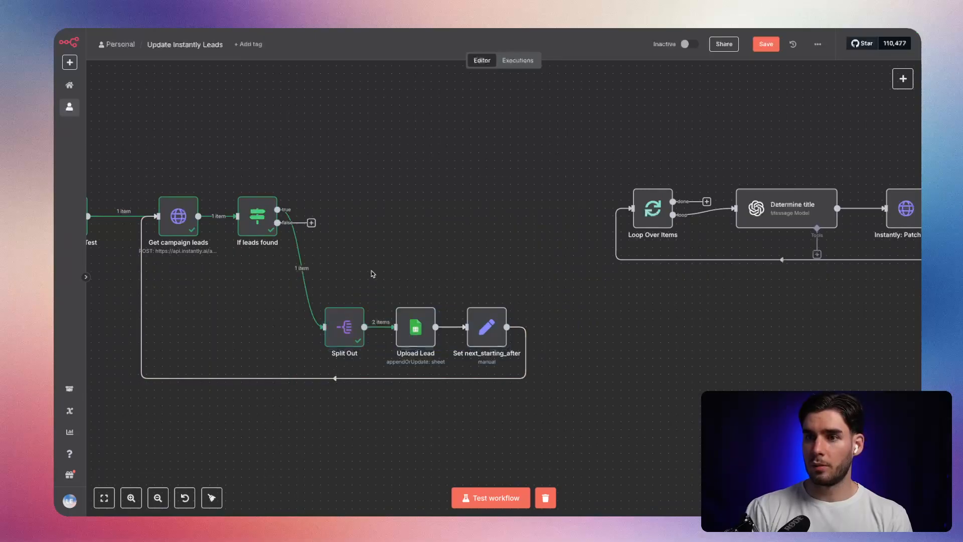
{"action": "left_click", "coordinate": [762, 44]}
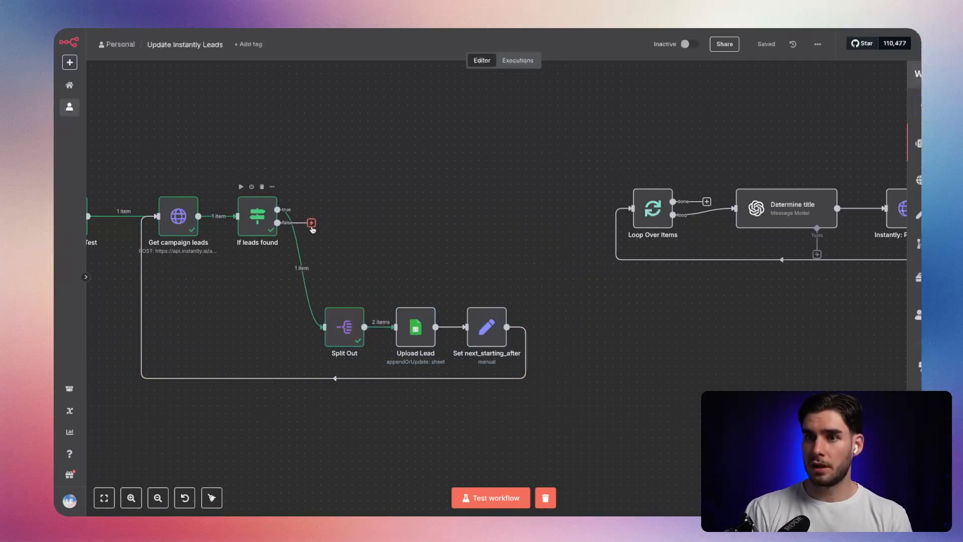
Add a Google Sheets node with the Get row(s) in sheet action to the false output of If leads found.
{"action": "left_click", "coordinate": [311, 223]}
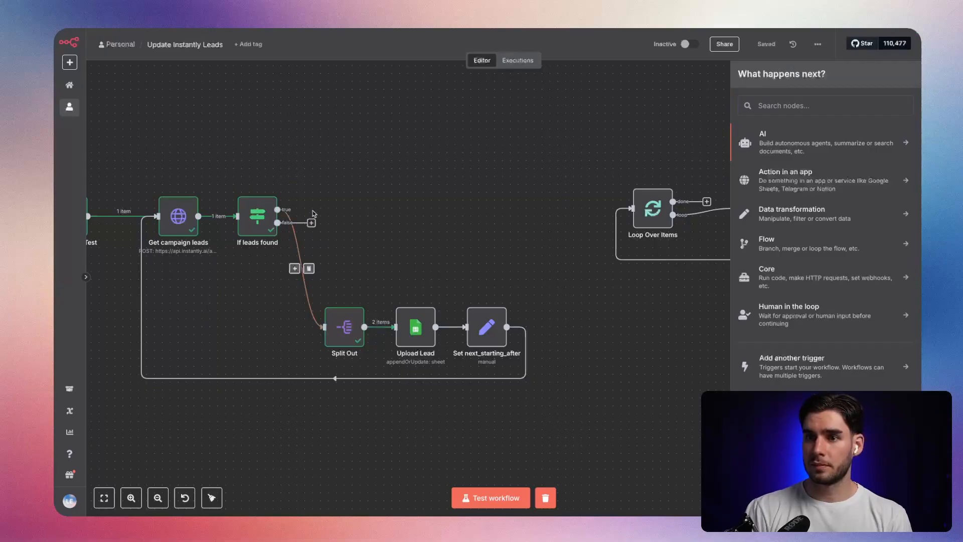
{"action": "left_click", "coordinate": [344, 176]}
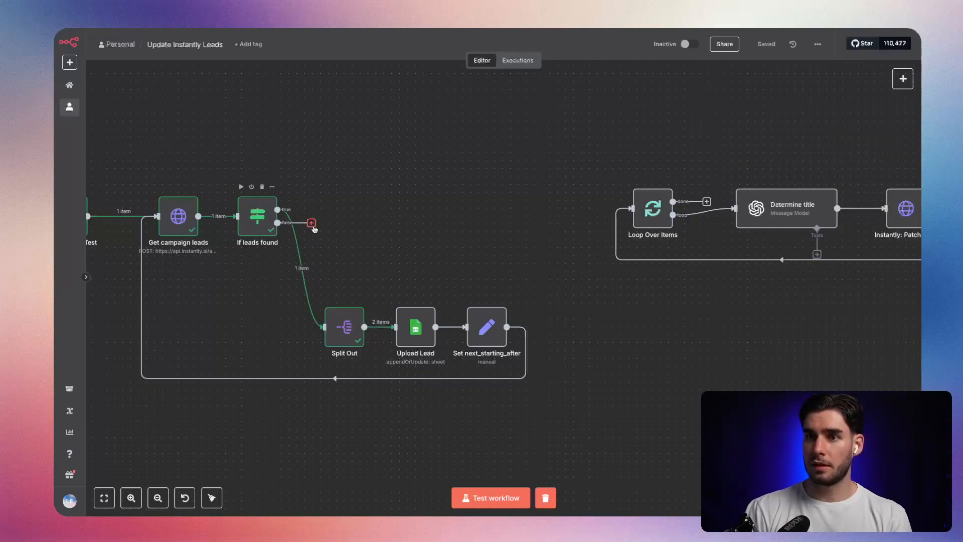
{"action": "left_click", "coordinate": [312, 223]}
{"action": "type", "text": "sheet"}
{"action": "key", "text": "Return"}
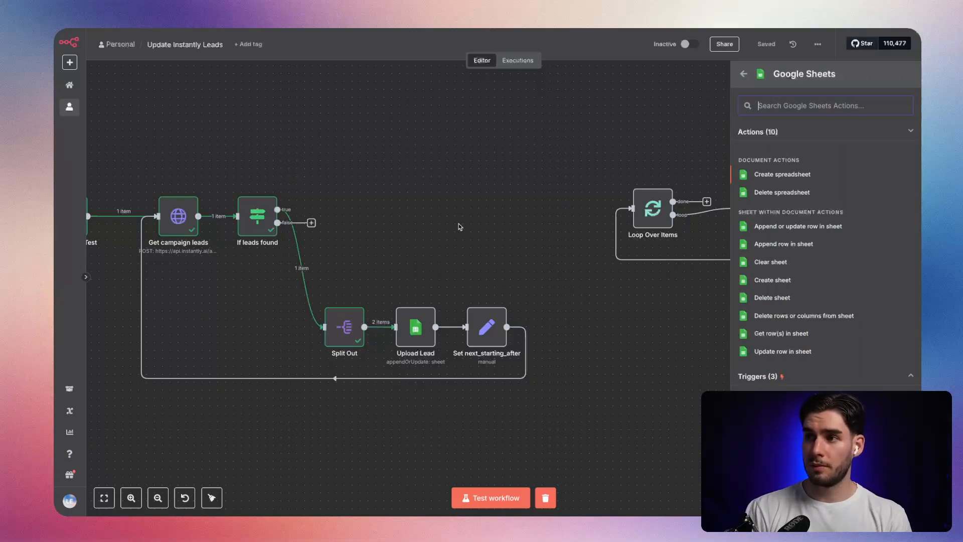
{"action": "type", "text": "get"}
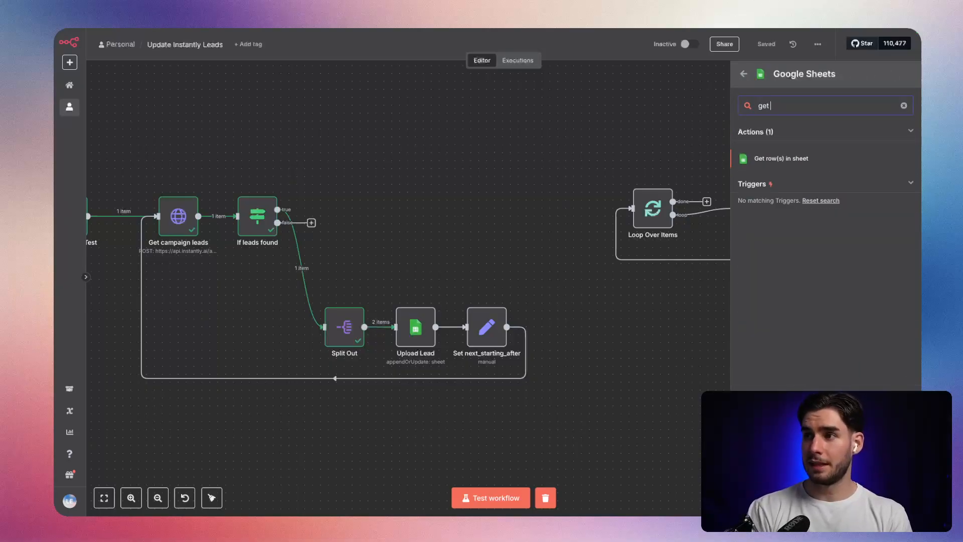
{"action": "left_click", "coordinate": [823, 160]}
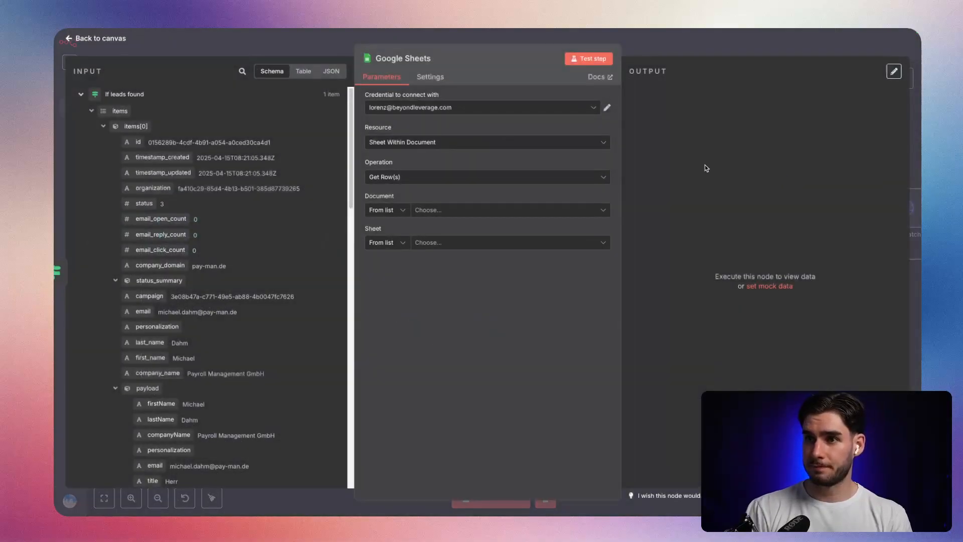
{"action": "left_click", "coordinate": [645, 47]}
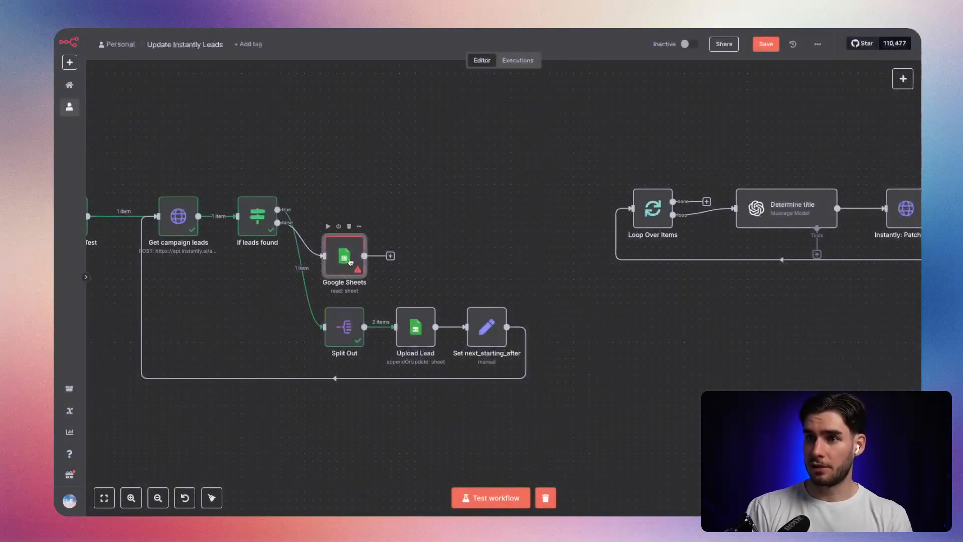
Align the new Google Sheets node in line with If leads found and rename it as Get all rows.
{"action": "right_click", "coordinate": [369, 235]}
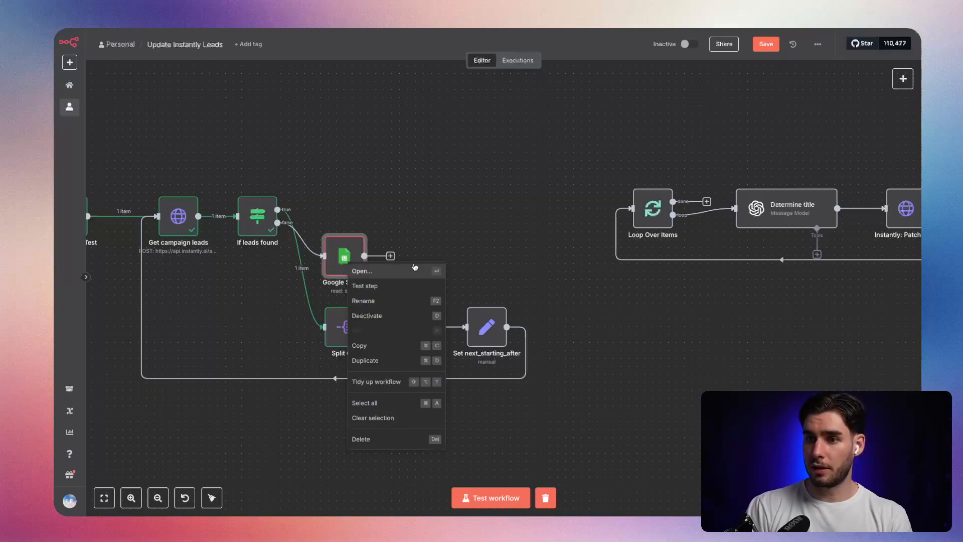
{"action": "left_click", "coordinate": [336, 263]}
{"action": "left_click_drag", "start_coordinate": [335, 262], "coordinate": [369, 217]}
{"action": "right_click", "coordinate": [370, 216]}
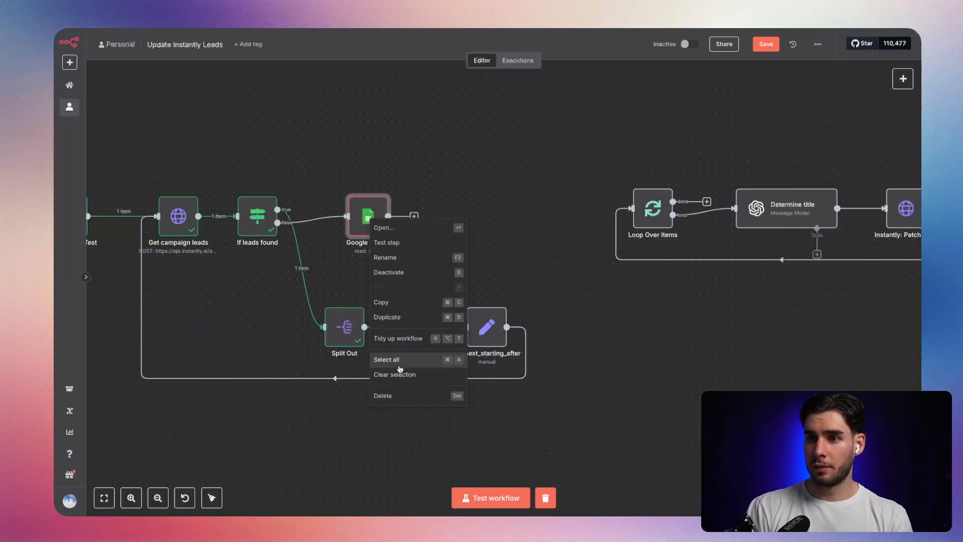
{"action": "left_click", "coordinate": [396, 257]}
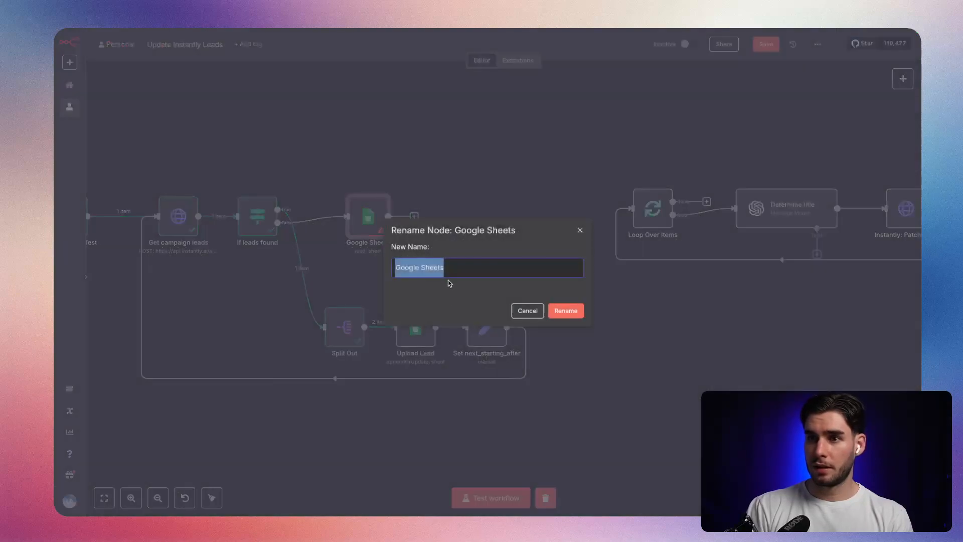
{"action": "type", "text": "Get"}
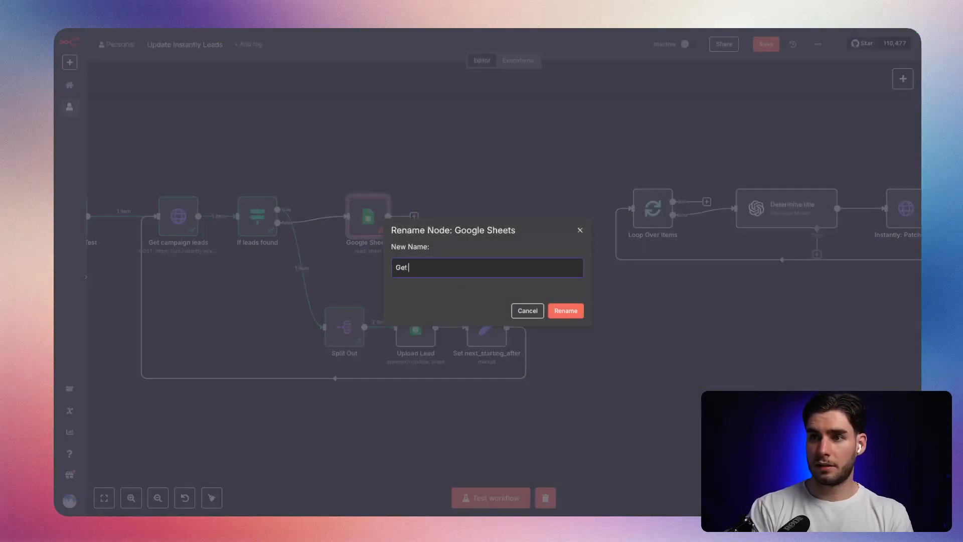
{"action": "type", "text": " all rows"}
{"action": "key", "text": "Return"}
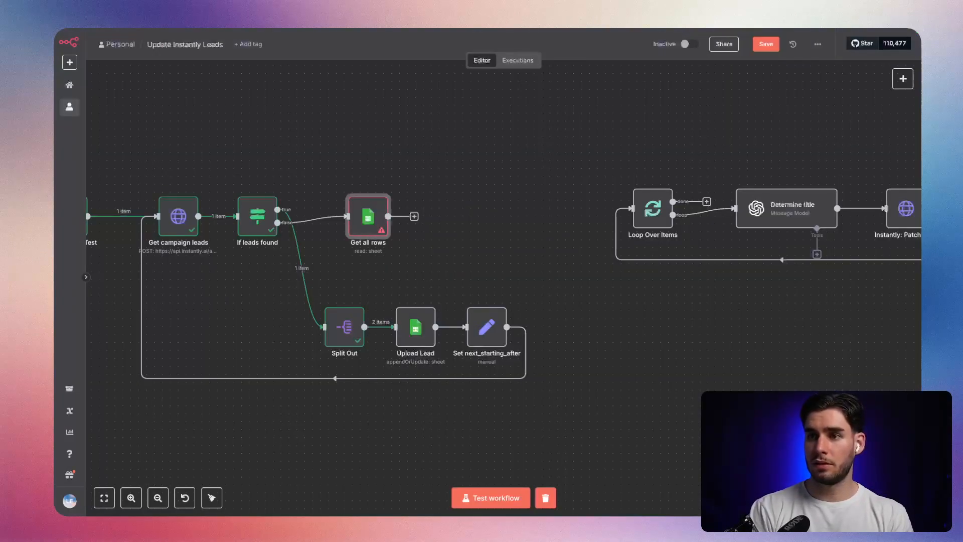
Set the Get all rows node to read Sheet1 of the YT_Update_Leads_Instantly_title document.
{"action": "double_click", "coordinate": [374, 229]}
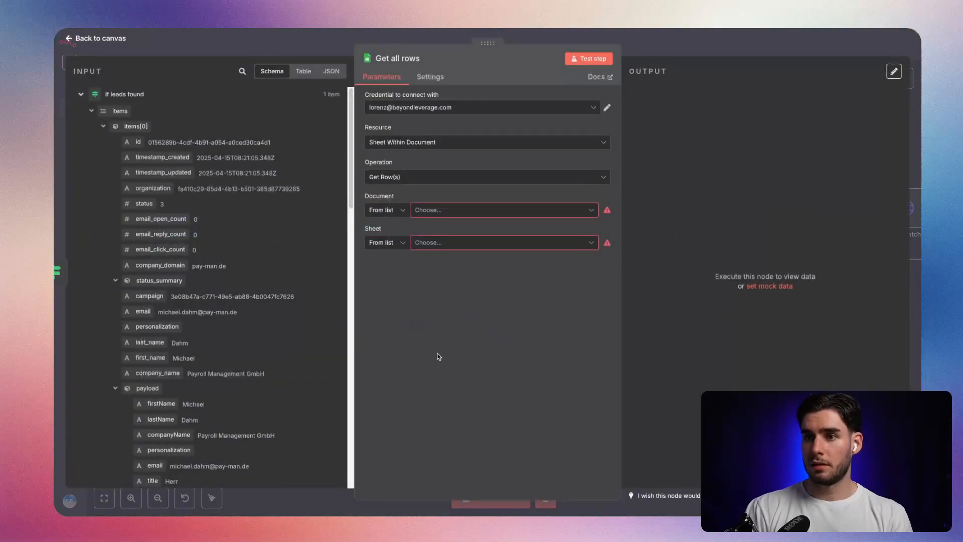
{"action": "left_click", "coordinate": [436, 210]}
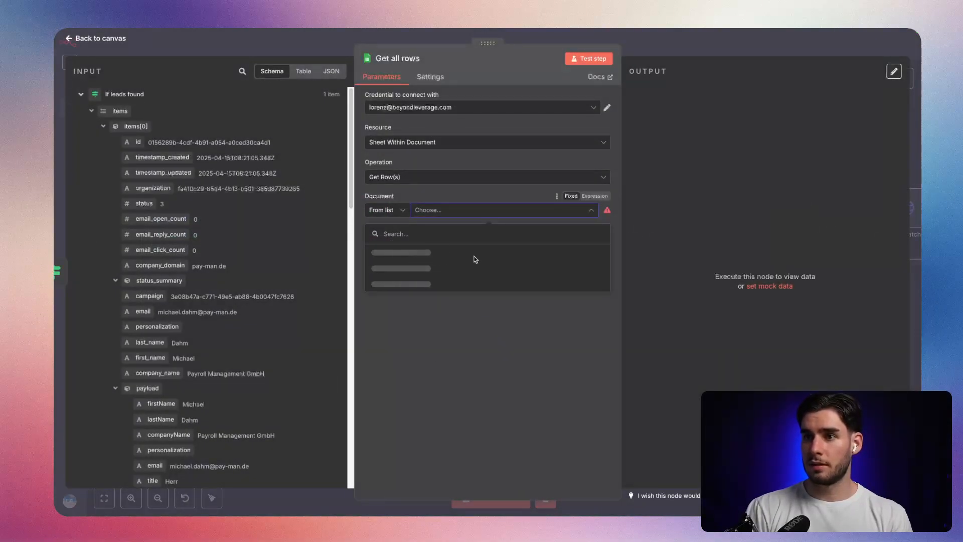
{"action": "left_click", "coordinate": [489, 254]}
{"action": "left_click", "coordinate": [458, 244]}
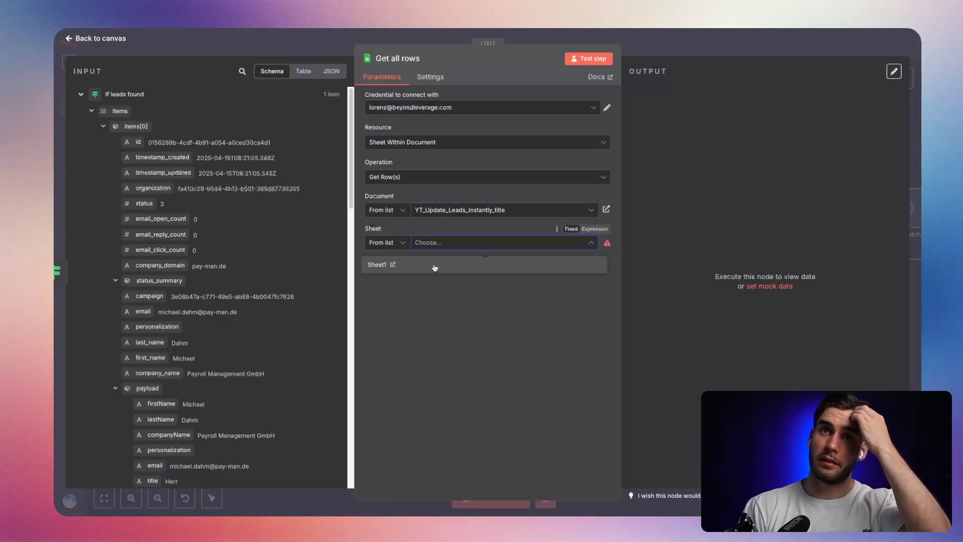
{"action": "left_click", "coordinate": [434, 266]}
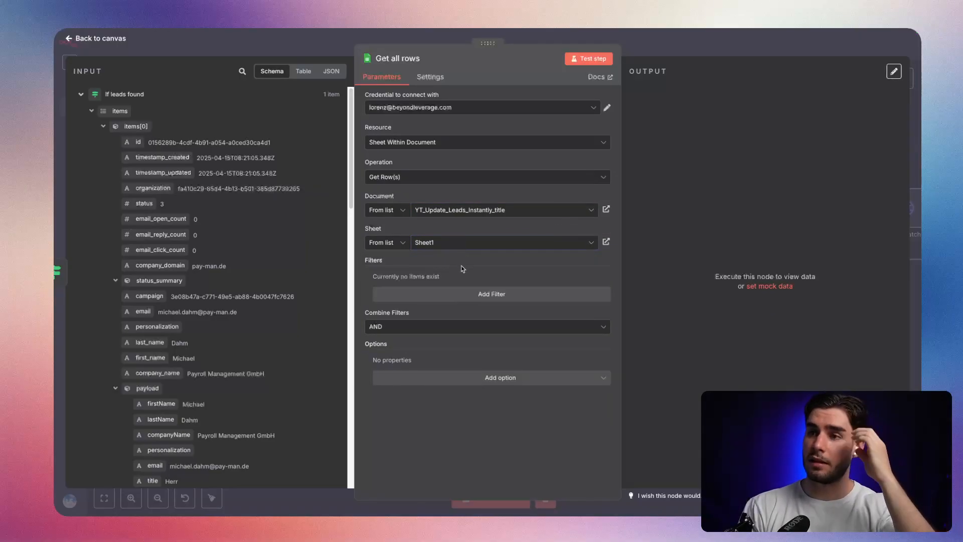
Add a filter on the updatedInInstantly column with an empty value to the Get all rows node and save the workflow.
{"action": "left_click", "coordinate": [436, 297]}
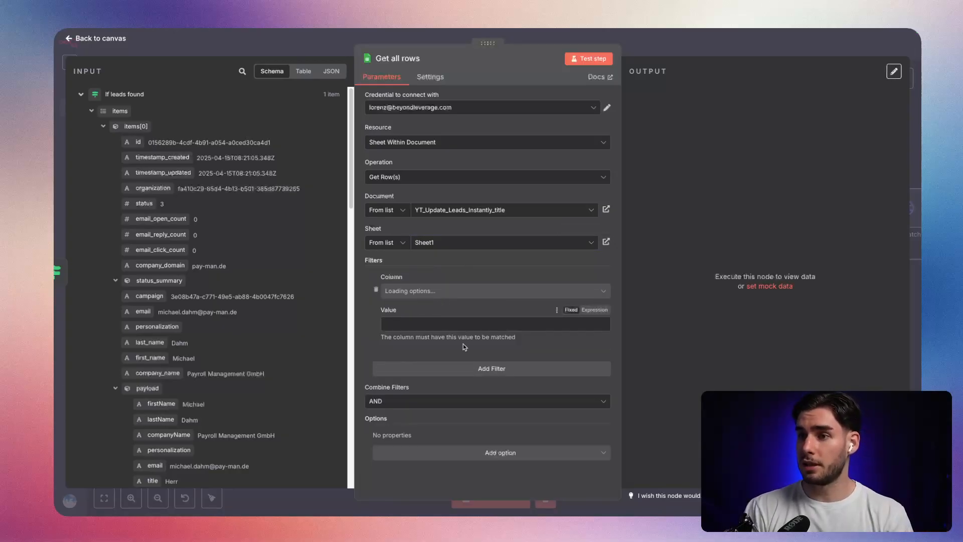
{"action": "left_click", "coordinate": [548, 293]}
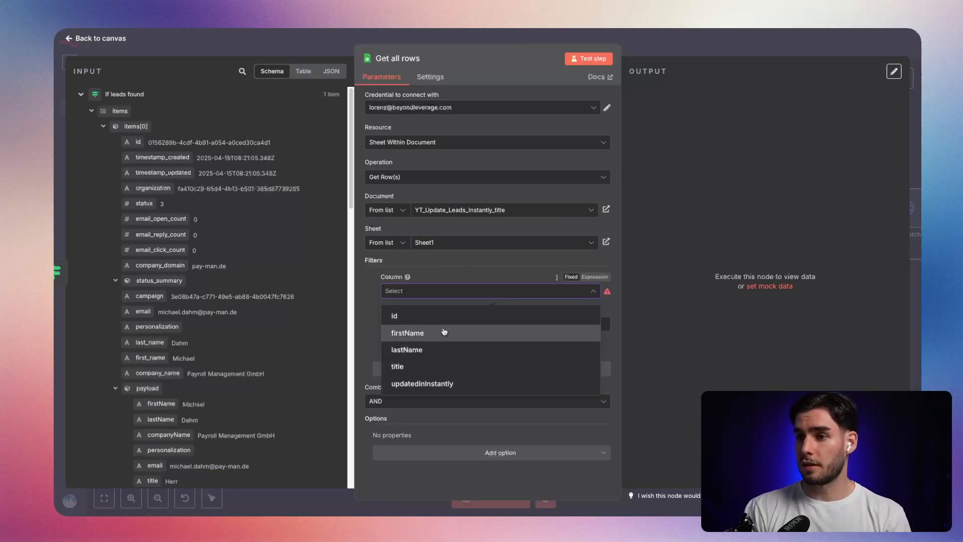
{"action": "left_click", "coordinate": [444, 387]}
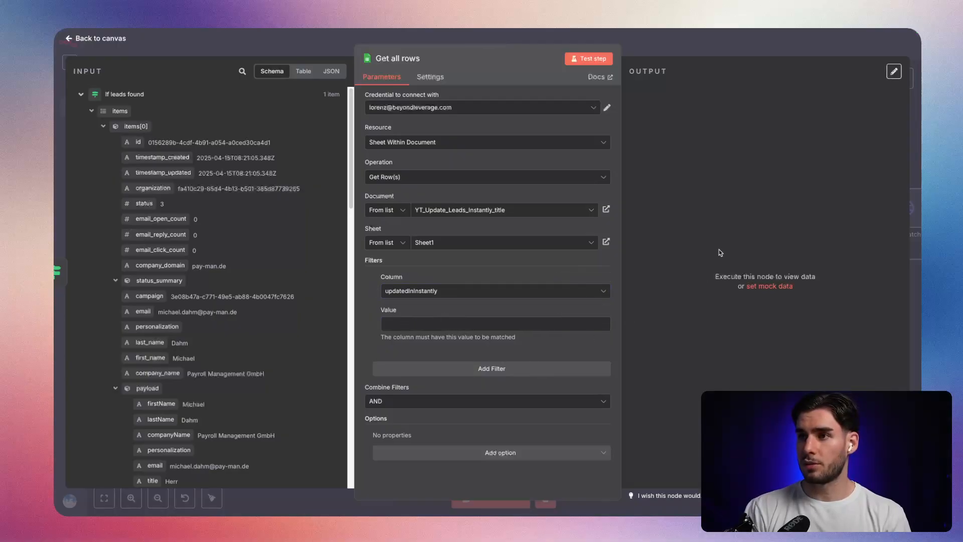
{"action": "key", "text": "Escape"}
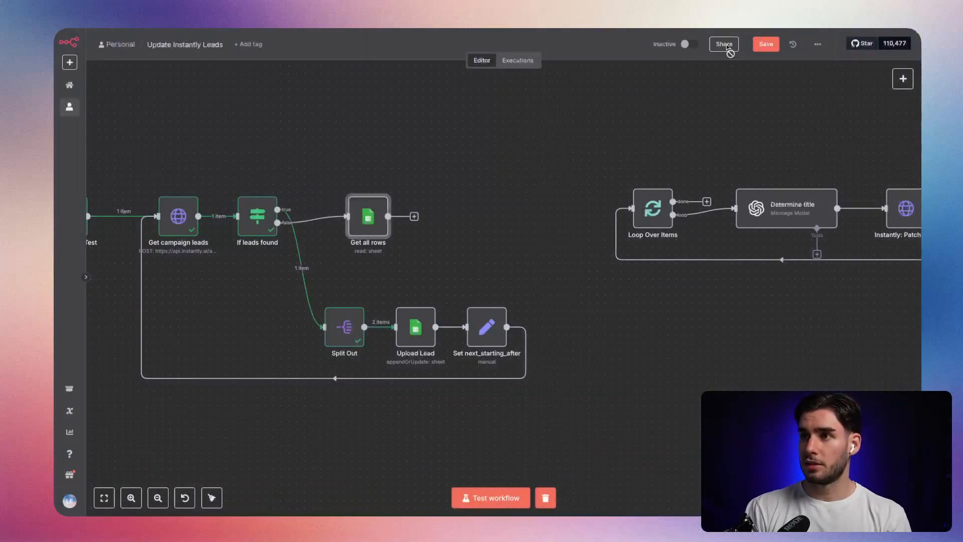
{"action": "double_click", "coordinate": [368, 216]}
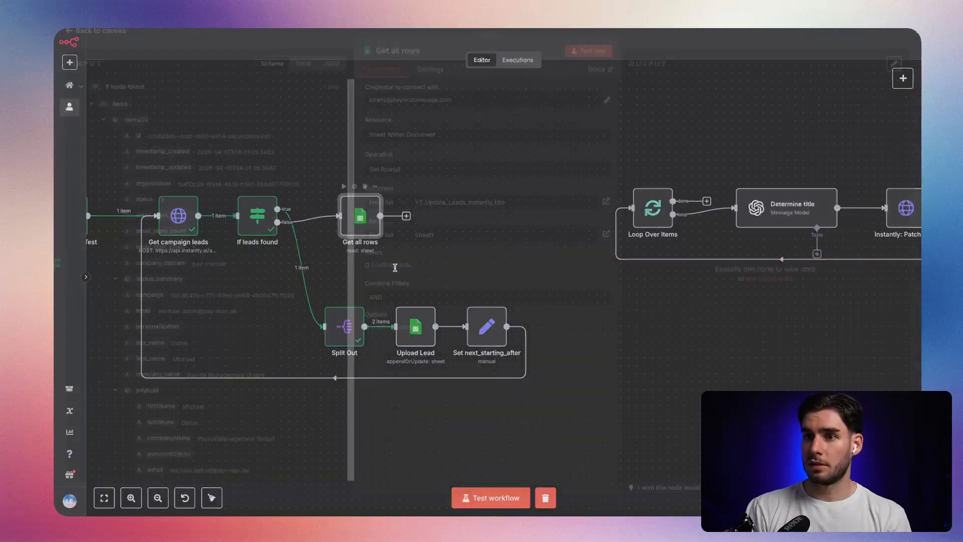
{"action": "key", "text": "Escape"}
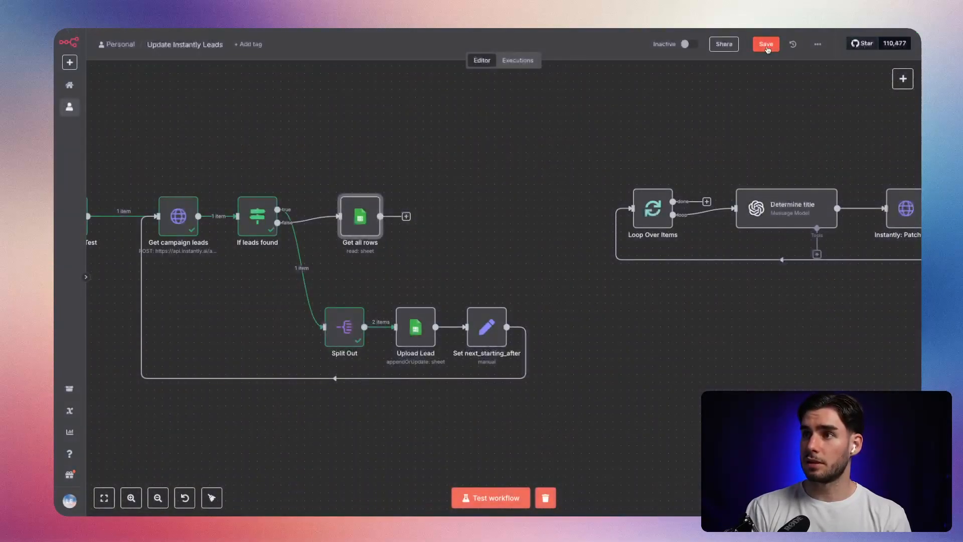
{"action": "scroll", "coordinate": [393, 301], "scroll_direction": "right", "scroll_amount": 1}
{"action": "scroll", "coordinate": [352, 311], "scroll_direction": "left", "scroll_amount": 1}
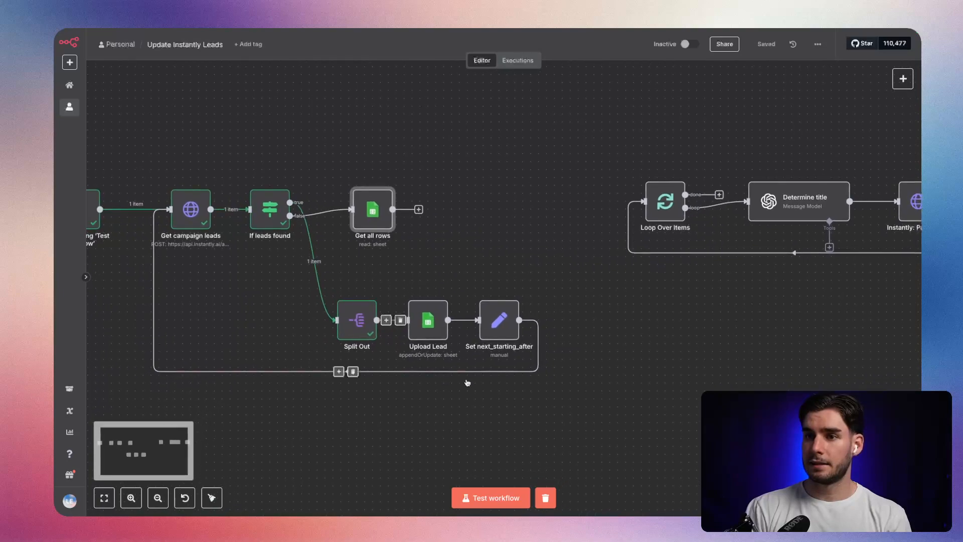
Shift Get all rows slightly towards If leads found and connect its output to the Loop Over Items input.
{"action": "left_click_drag", "start_coordinate": [391, 241], "coordinate": [382, 241]}
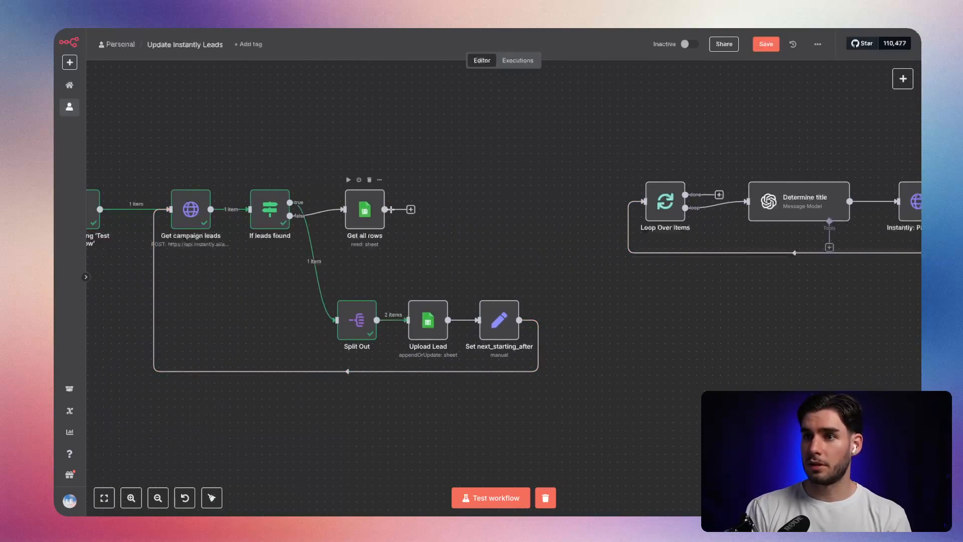
{"action": "scroll", "coordinate": [478, 237], "scroll_direction": "right", "scroll_amount": 2}
{"action": "left_click_drag", "start_coordinate": [499, 222], "coordinate": [543, 214]}
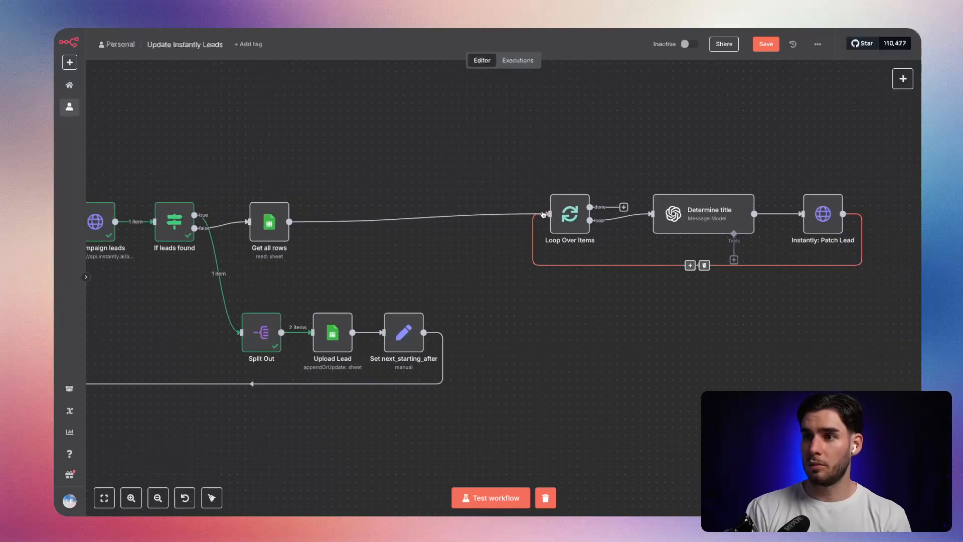
Move the Loop Over Items, Determine title and Instantly: Patch Lead nodes together close to Get all rows and save the workflow.
{"action": "scroll", "coordinate": [638, 340], "scroll_direction": "right", "scroll_amount": 3}
{"action": "left_click_drag", "start_coordinate": [842, 318], "coordinate": [380, 189]}
{"action": "left_click_drag", "start_coordinate": [416, 235], "coordinate": [226, 243]}
{"action": "left_click", "coordinate": [307, 254]}
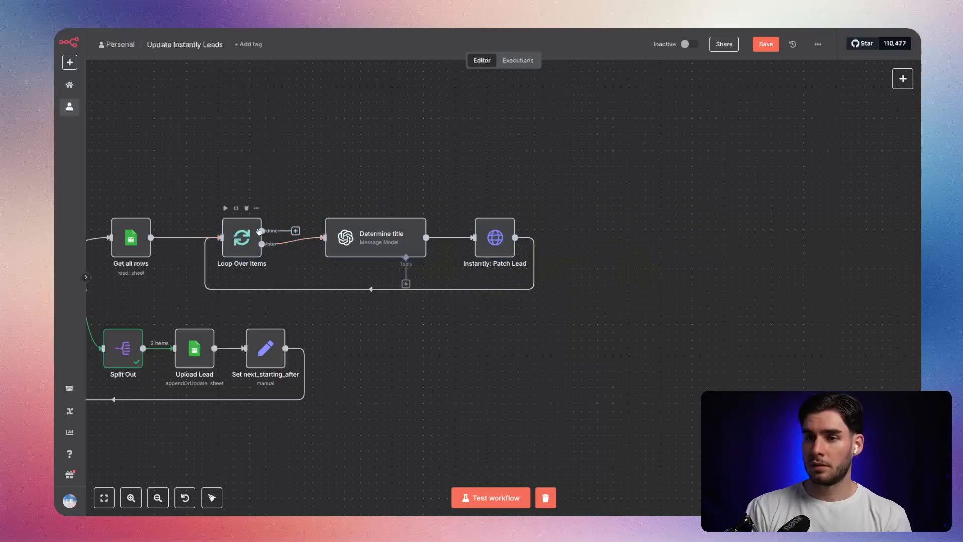
{"action": "left_click", "coordinate": [766, 45]}
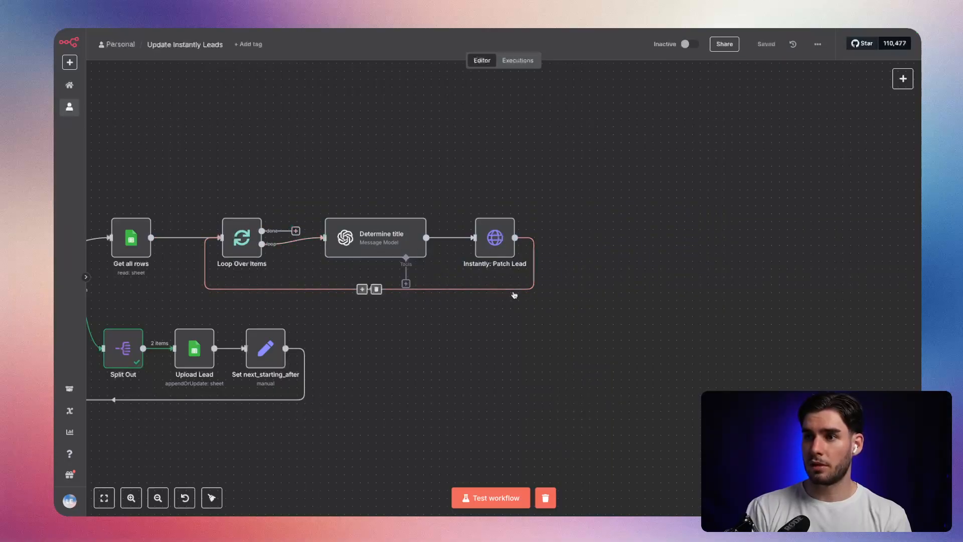
Insert a Google Sheets node with the Update row in sheet action between Instantly: Patch Lead and Loop Over Items.
{"action": "left_click", "coordinate": [361, 289]}
{"action": "type", "text": "shet"}
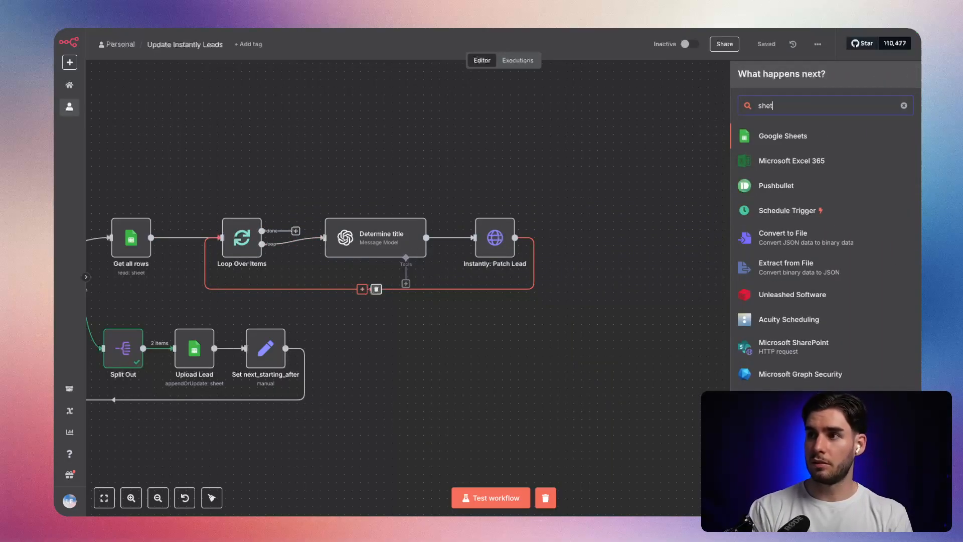
{"action": "key", "text": "Return"}
{"action": "type", "text": "update"}
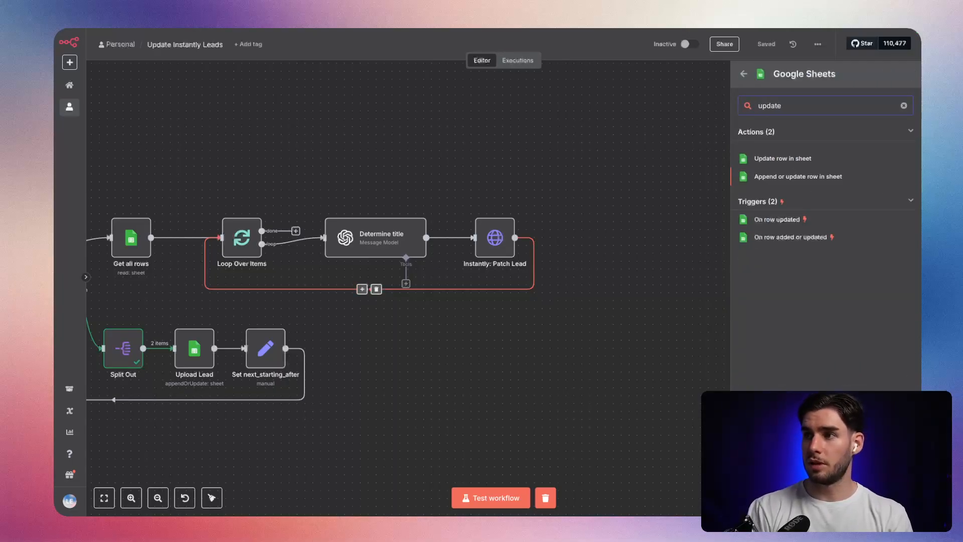
{"action": "key", "text": "Up"}
{"action": "key", "text": "Return"}
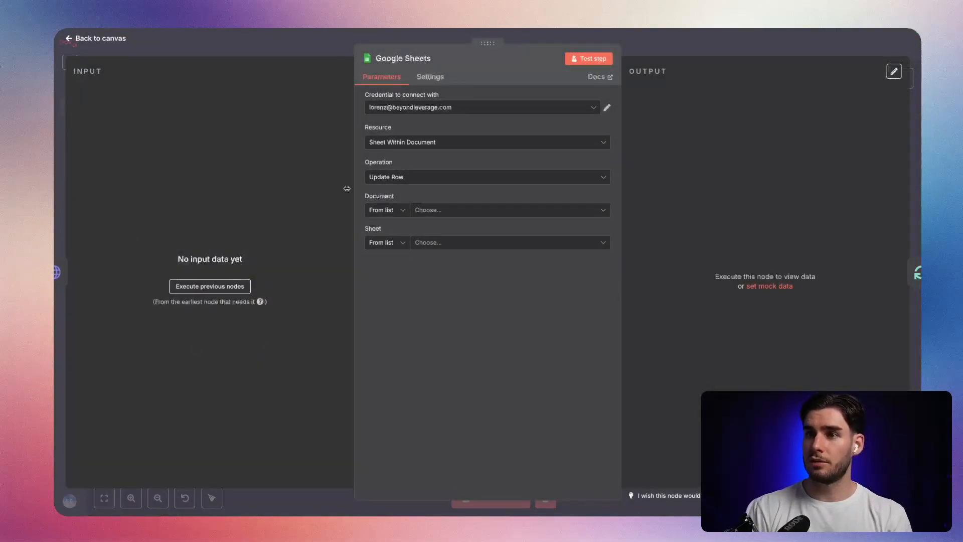
Set the new node to update Sheet1 of the YT_Update_Leads_Instantly_title document, matching rows on the id column.
{"action": "left_click", "coordinate": [439, 210]}
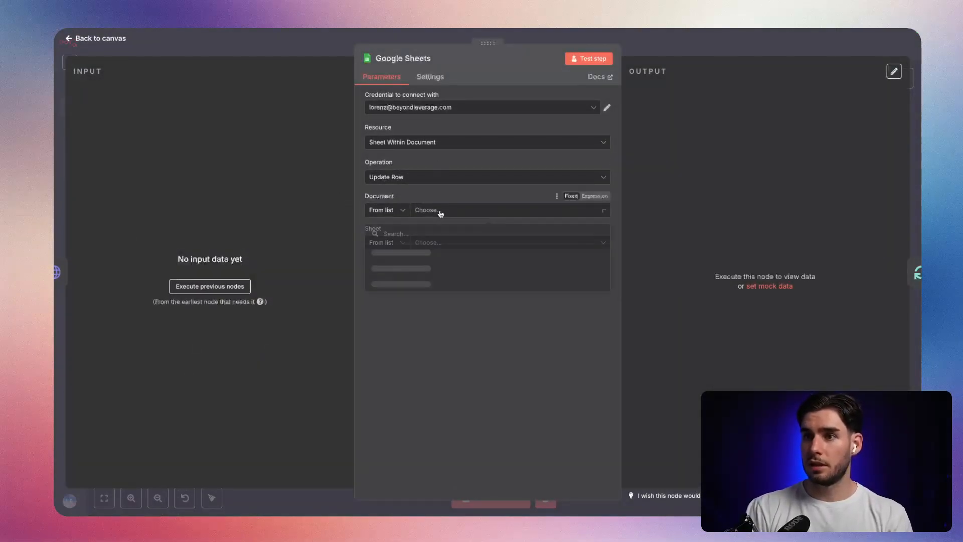
{"action": "left_click", "coordinate": [480, 252]}
{"action": "left_click", "coordinate": [490, 245]}
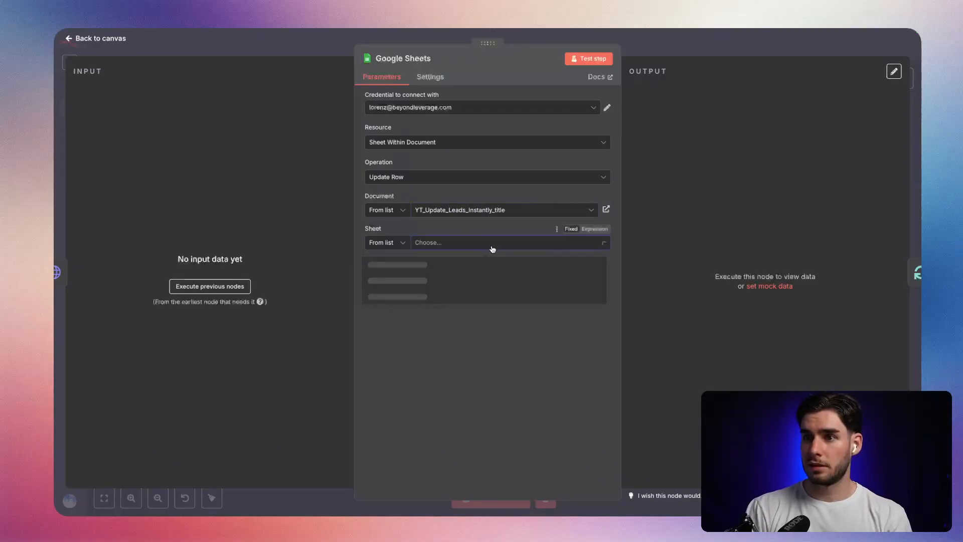
{"action": "left_click", "coordinate": [479, 265]}
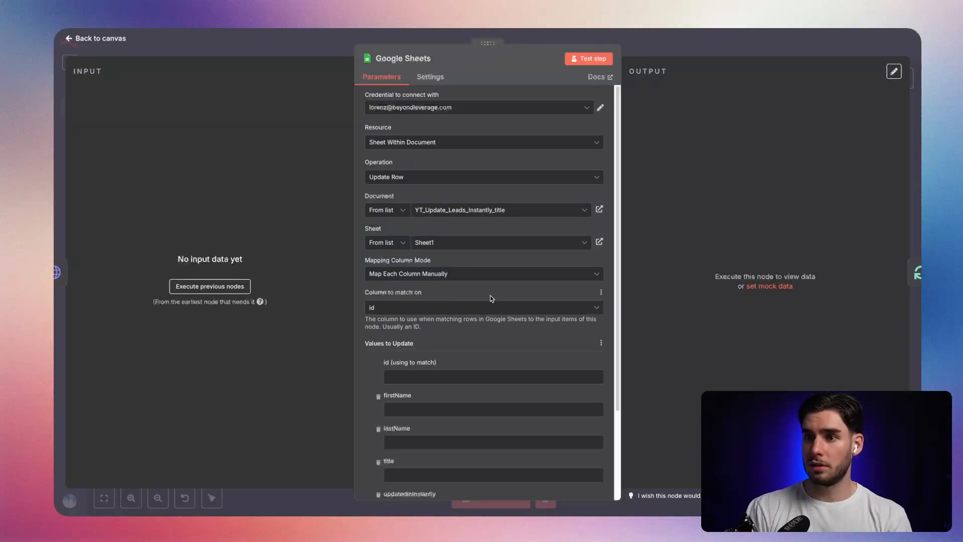
{"action": "left_click", "coordinate": [469, 308]}
{"action": "left_click", "coordinate": [426, 329]}
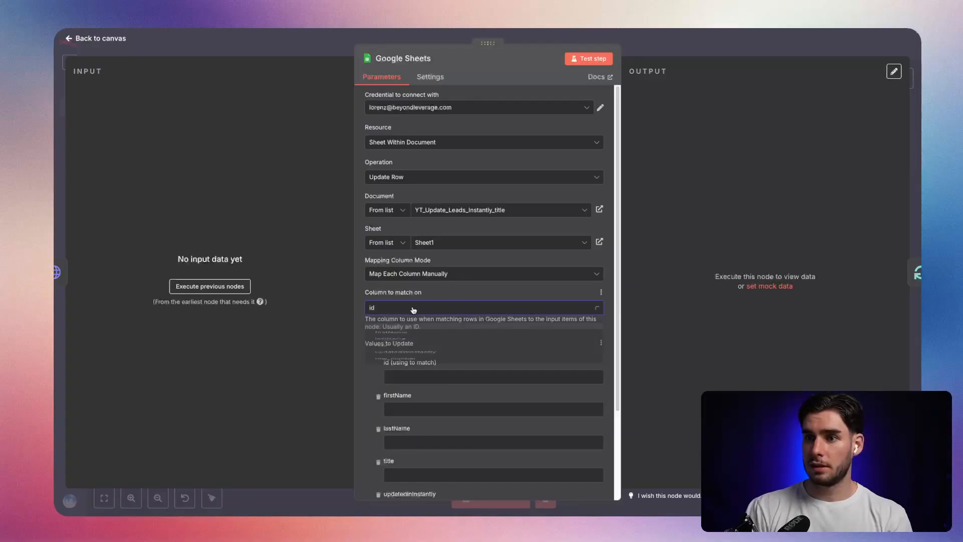
Set the id value used for matching to the expression {{ $json.id }}.
{"action": "scroll", "coordinate": [414, 371], "scroll_direction": "down", "scroll_amount": 2}
{"action": "left_click", "coordinate": [414, 267]}
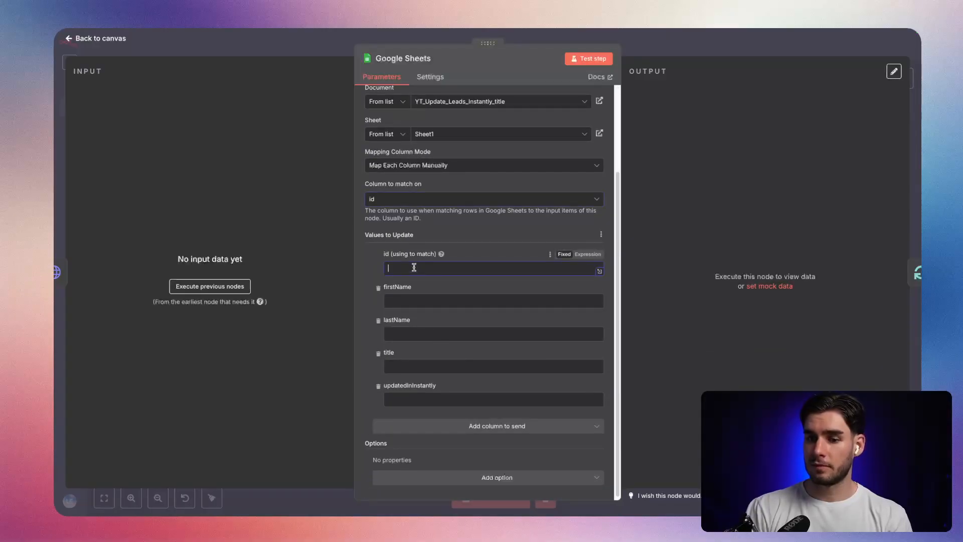
{"action": "left_click", "coordinate": [587, 254]}
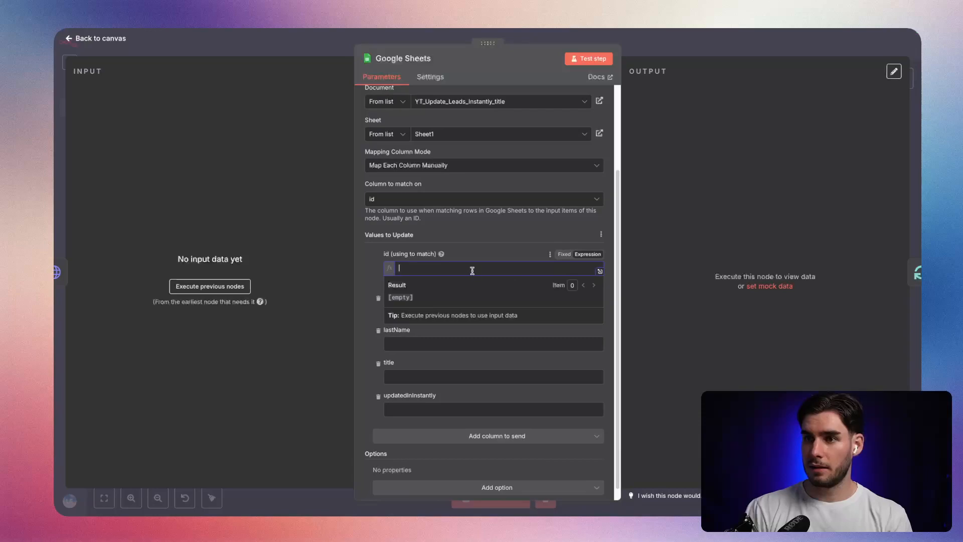
{"action": "type", "text": "{{ "}
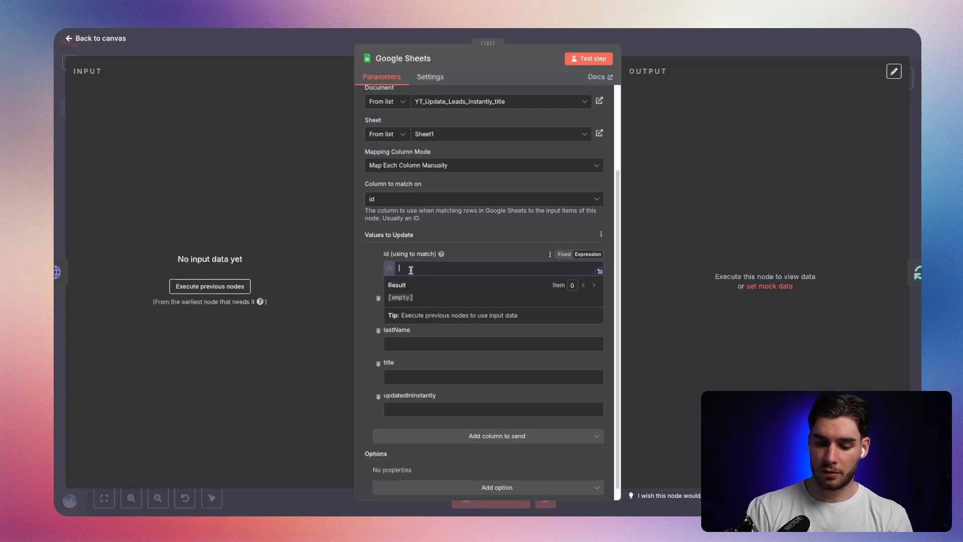
{"action": "type", "text": "$json.id"}
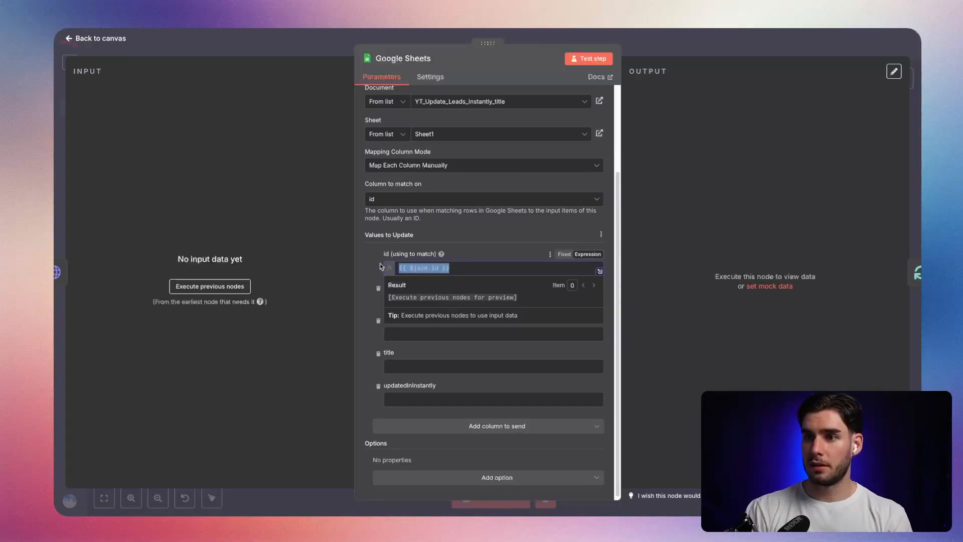
{"action": "left_click", "coordinate": [496, 239]}
{"action": "left_click", "coordinate": [488, 301]}
{"action": "left_click", "coordinate": [584, 288]}
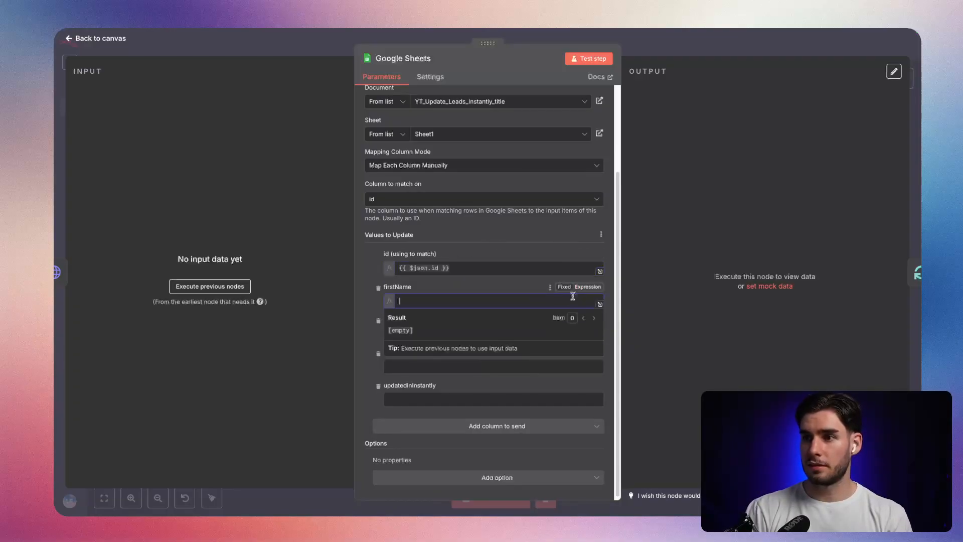
{"action": "left_click", "coordinate": [473, 287]}
{"action": "left_click", "coordinate": [454, 335]}
{"action": "type", "text": "{{ $json.id }}"}
{"action": "left_click", "coordinate": [444, 365]}
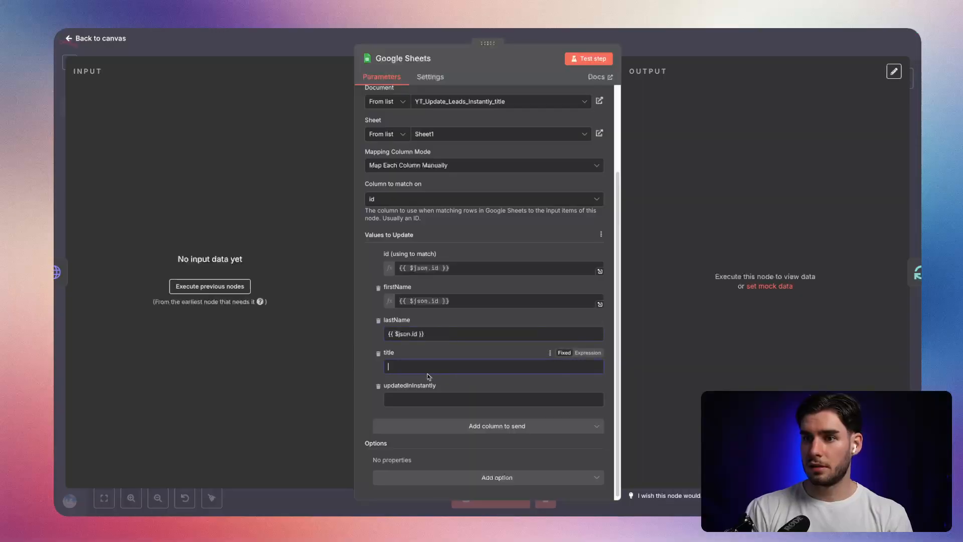
Remove the firstName and lastName columns from the values to update and set title to the expression {{ $json.title }}.
{"action": "left_click", "coordinate": [378, 320]}
{"action": "left_click", "coordinate": [378, 321]}
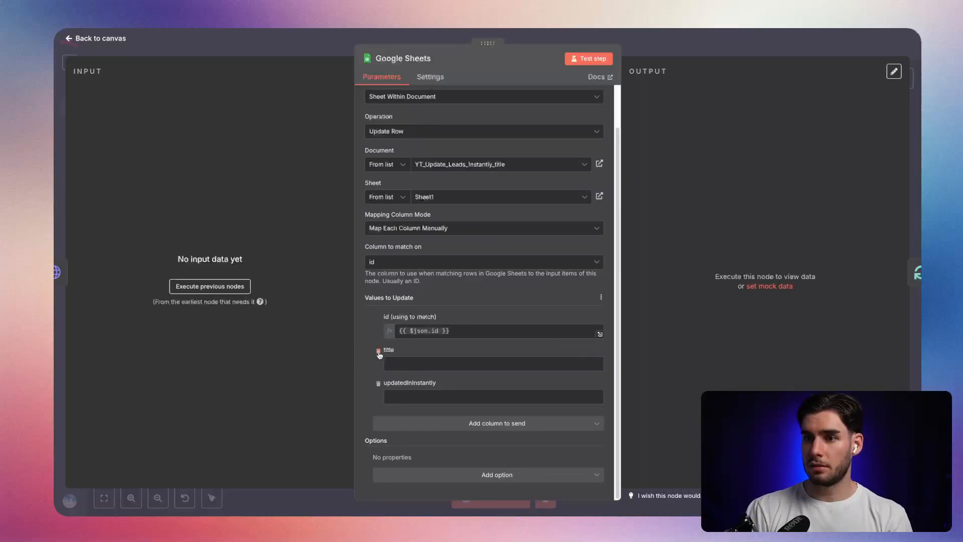
{"action": "left_click", "coordinate": [587, 350]}
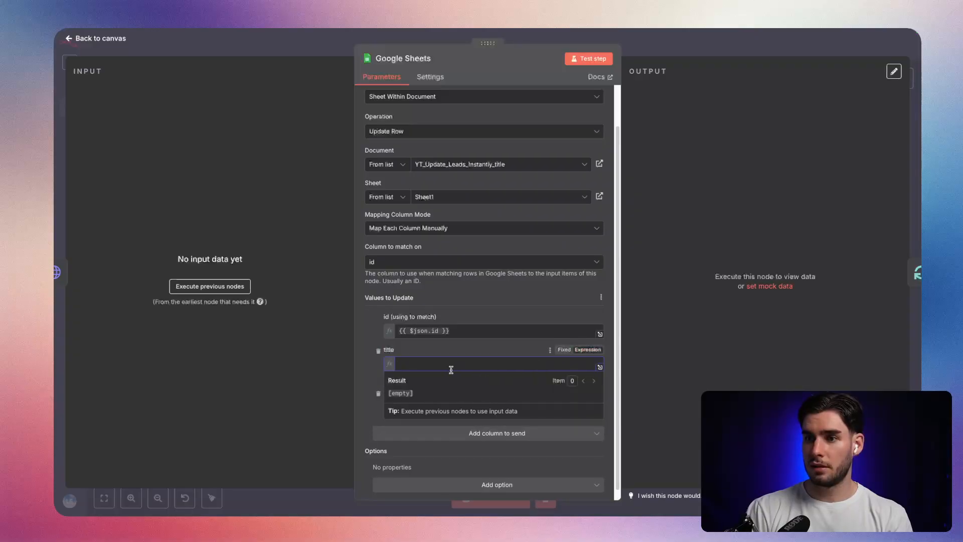
{"action": "type", "text": "{"}
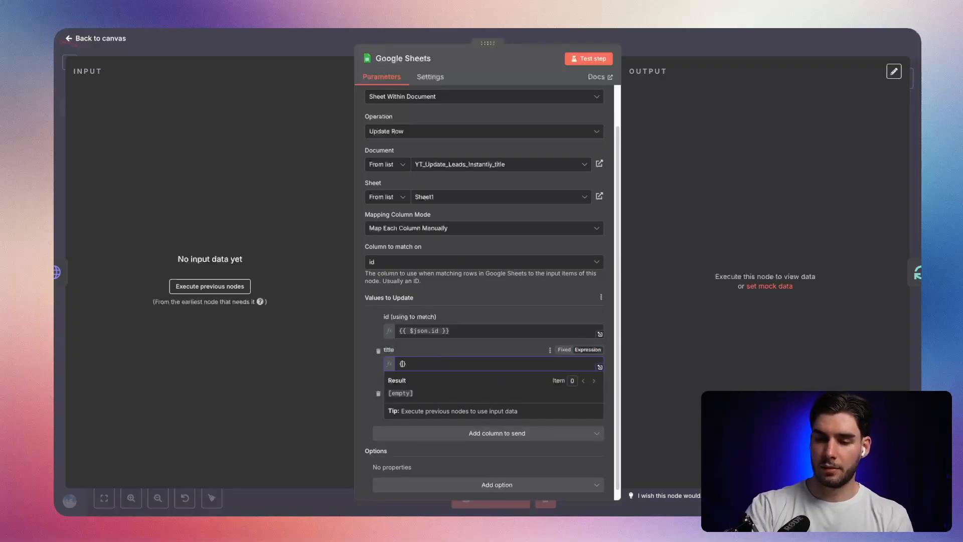
{"action": "type", "text": "{"}
{"action": "left_click", "coordinate": [445, 283]}
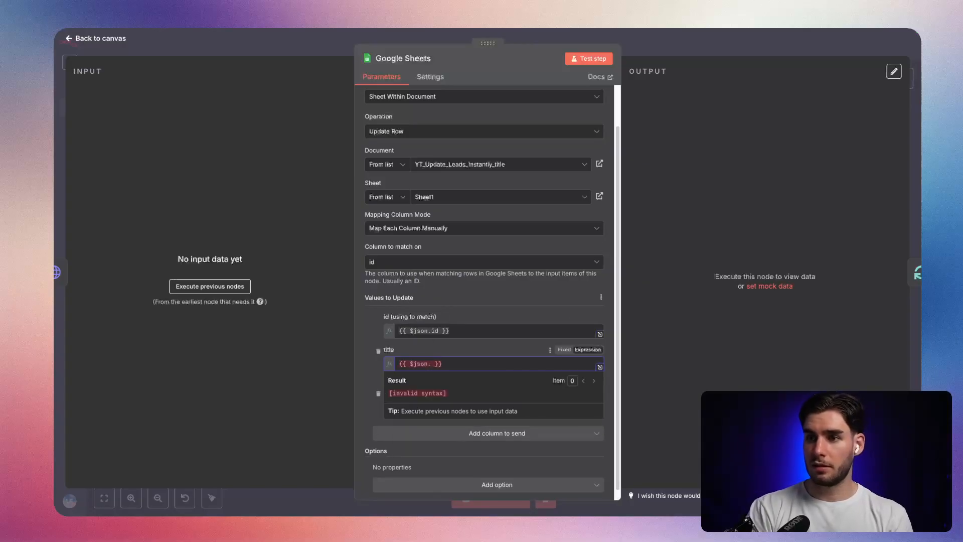
{"action": "type", "text": ".title"}
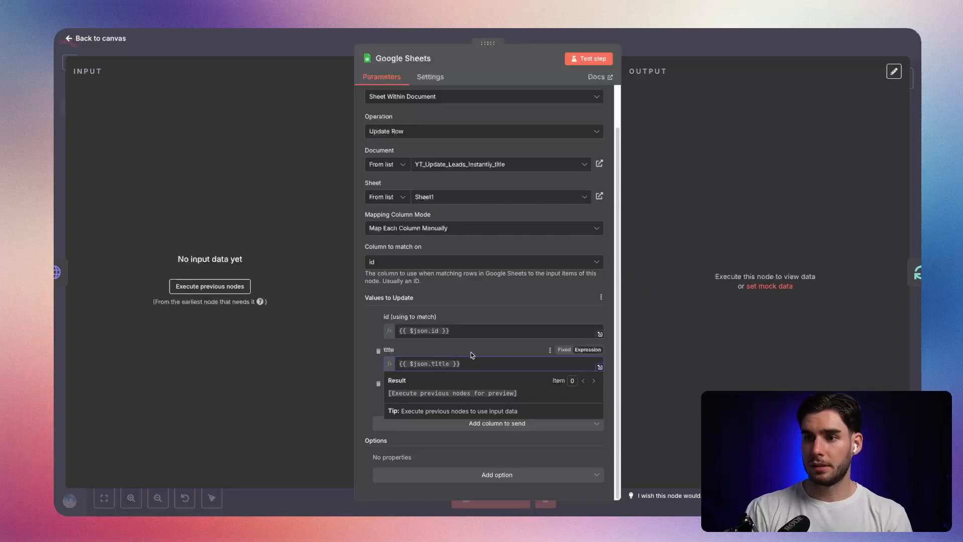
Set the updatedInInstantly value to yes, return to the canvas and save the workflow.
{"action": "left_click", "coordinate": [469, 396]}
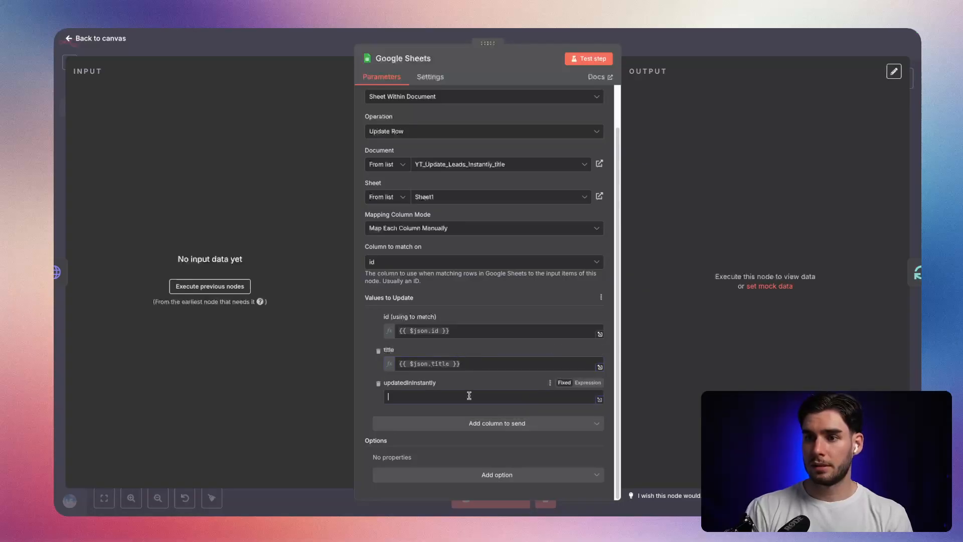
{"action": "left_click", "coordinate": [582, 382]}
{"action": "type", "text": "{{"}
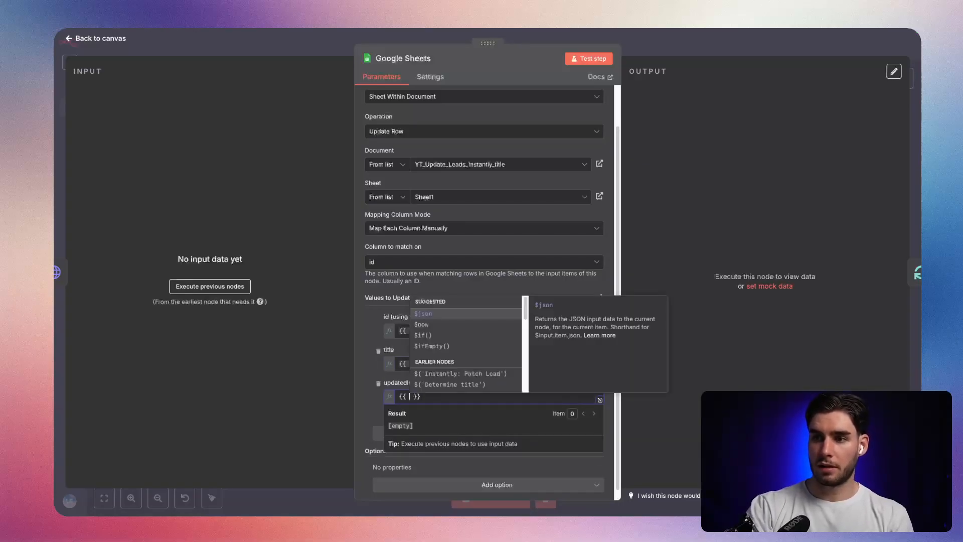
{"action": "key", "text": "BackSpace"}
{"action": "key", "text": "BackSpace"}
{"action": "key", "text": "BackSpace"}
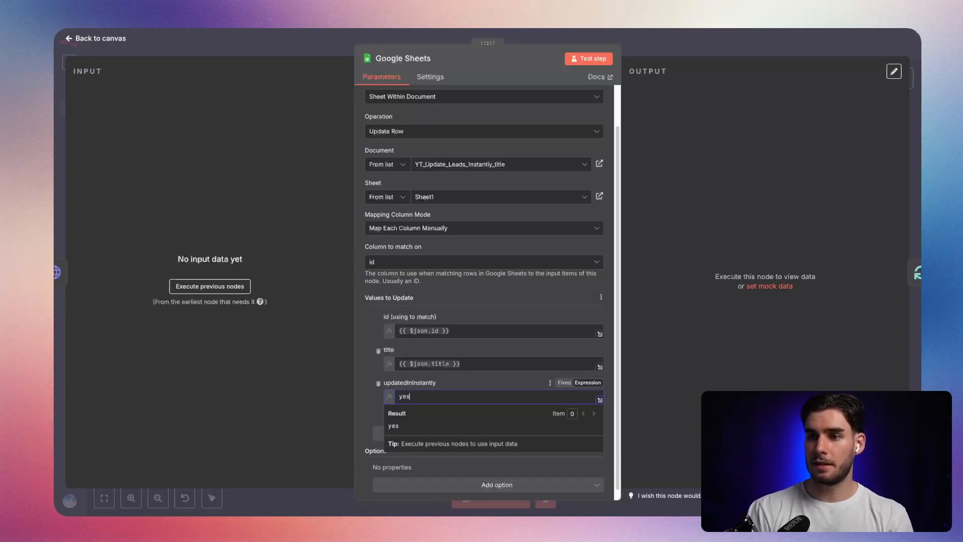
{"action": "left_click", "coordinate": [723, 273]}
{"action": "left_click", "coordinate": [709, 49]}
{"action": "left_click", "coordinate": [758, 44]}
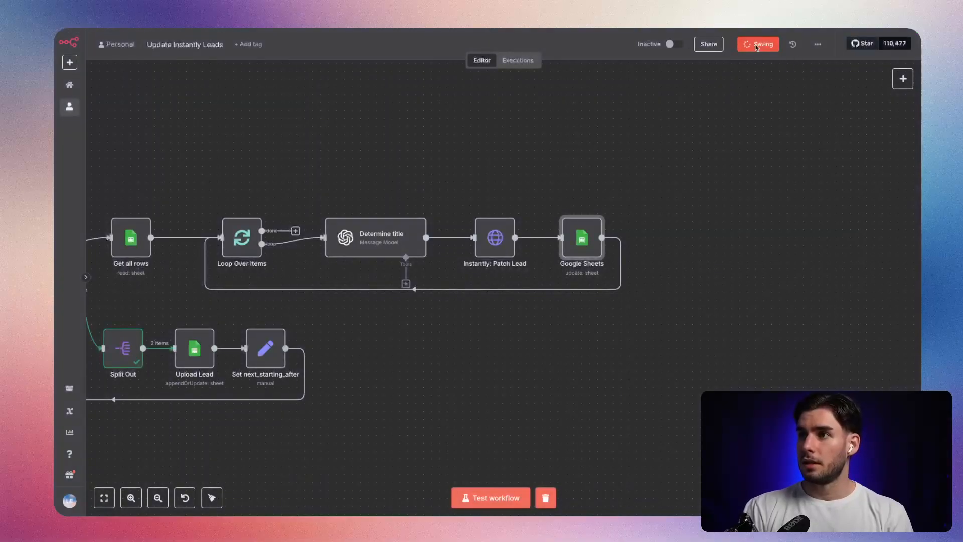
Rename the new Google Sheets node at the end of the loop to Update status.
{"action": "scroll", "coordinate": [576, 375], "scroll_direction": "left", "scroll_amount": 2}
{"action": "right_click", "coordinate": [620, 230]}
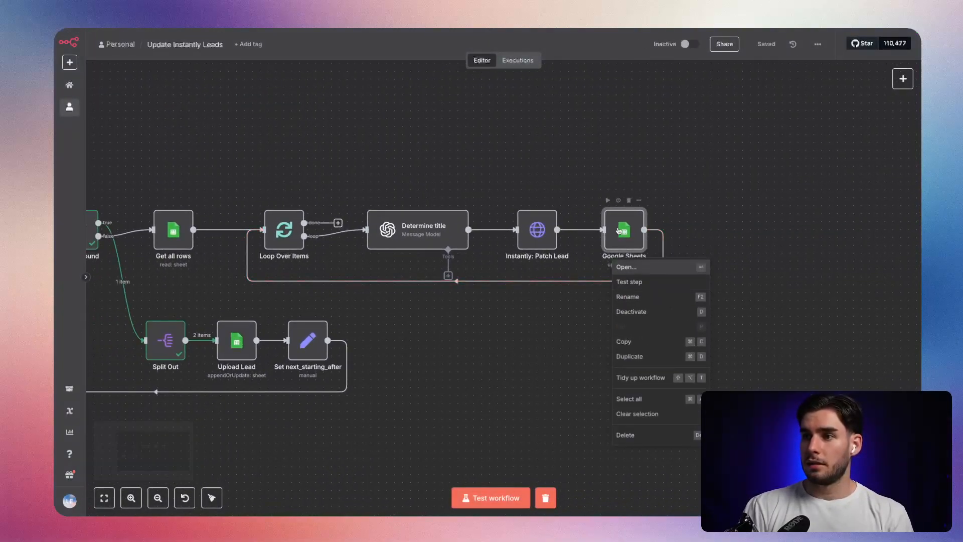
{"action": "left_click", "coordinate": [628, 266]}
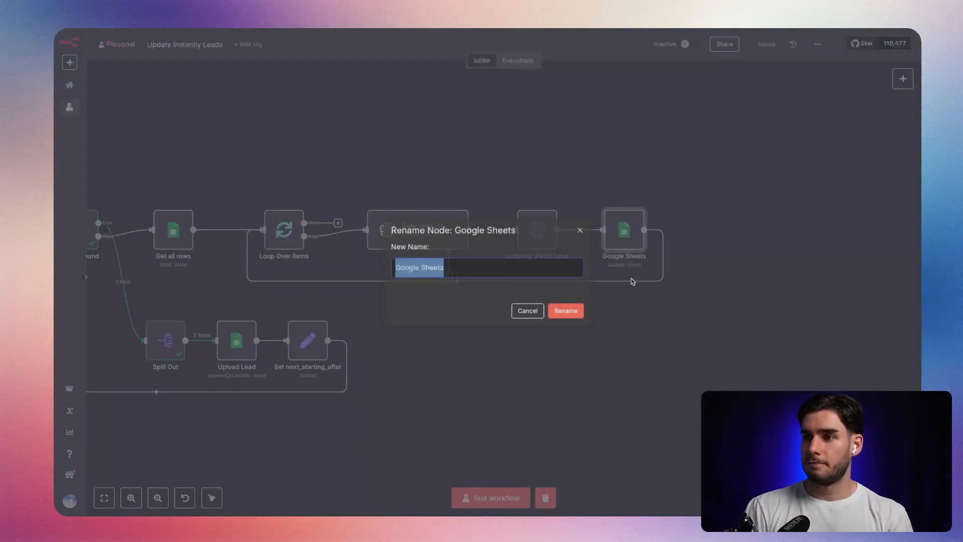
{"action": "type", "text": "Update"}
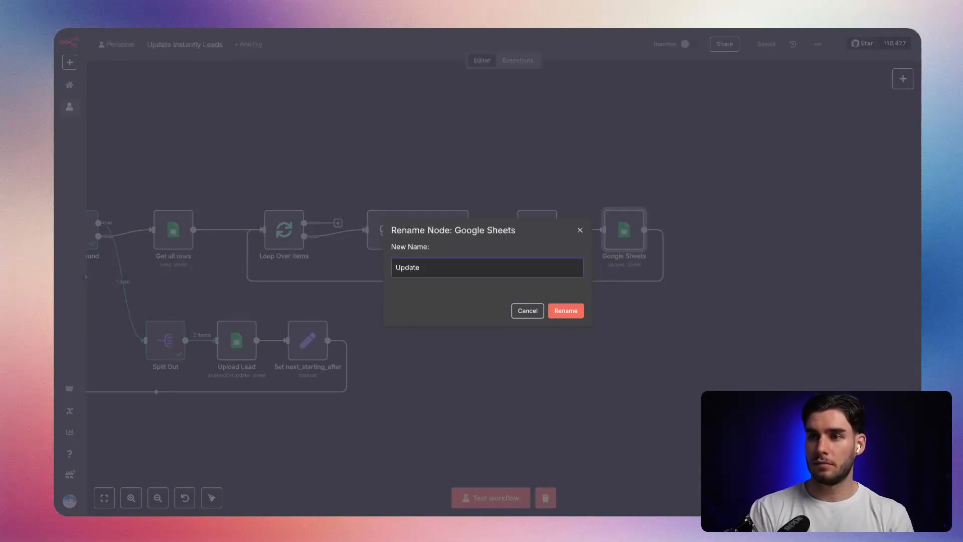
{"action": "type", "text": " statu"}
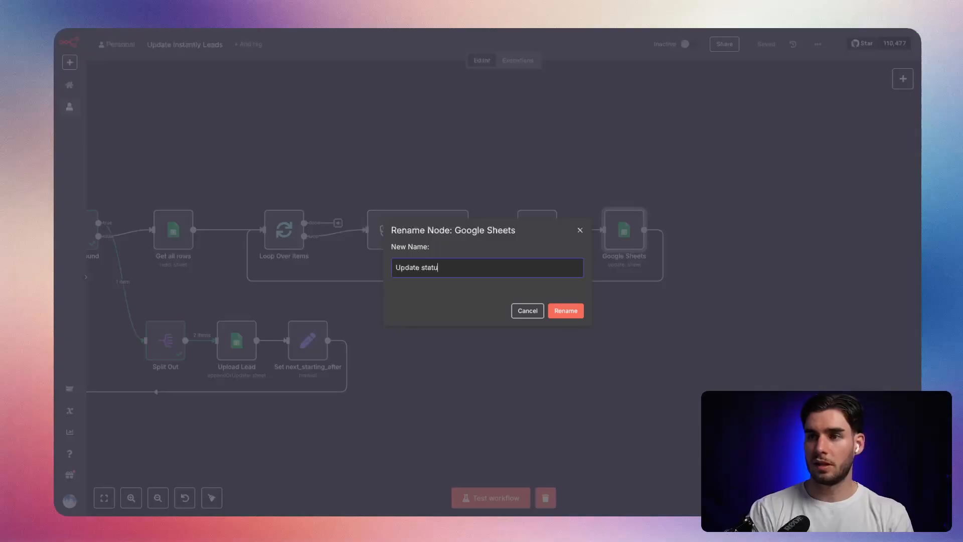
{"action": "type", "text": "s"}
{"action": "key", "text": "Return"}
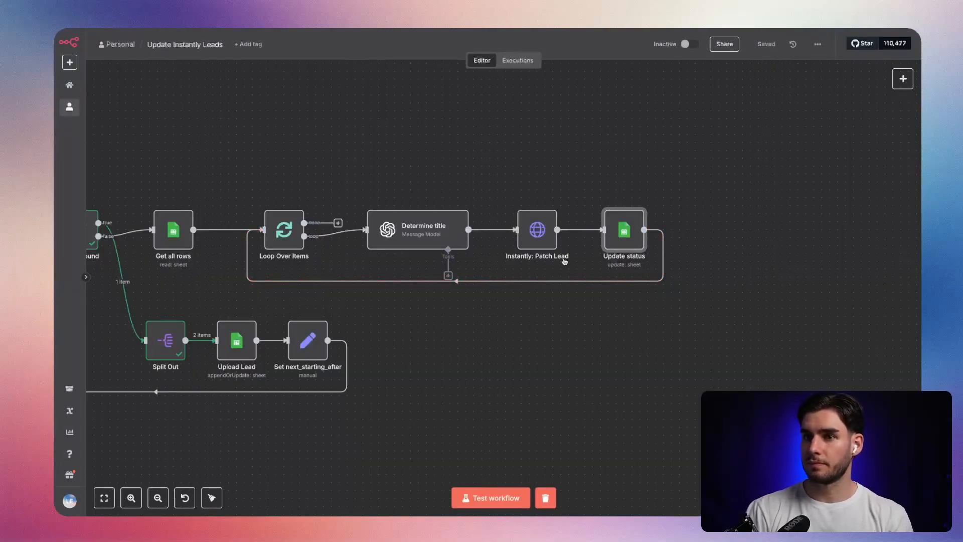
Clear the previous execution data, run the workflow while checking which leads arrive in the Google Sheet, and stop it.
{"action": "key", "text": "1"}
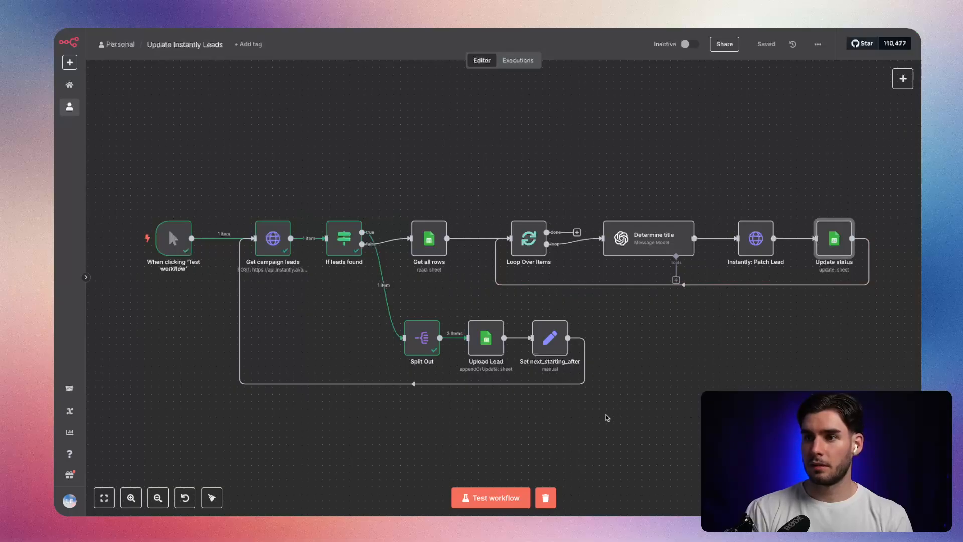
{"action": "left_click", "coordinate": [546, 497]}
{"action": "left_click", "coordinate": [522, 498]}
{"action": "key", "text": "super+Tab"}
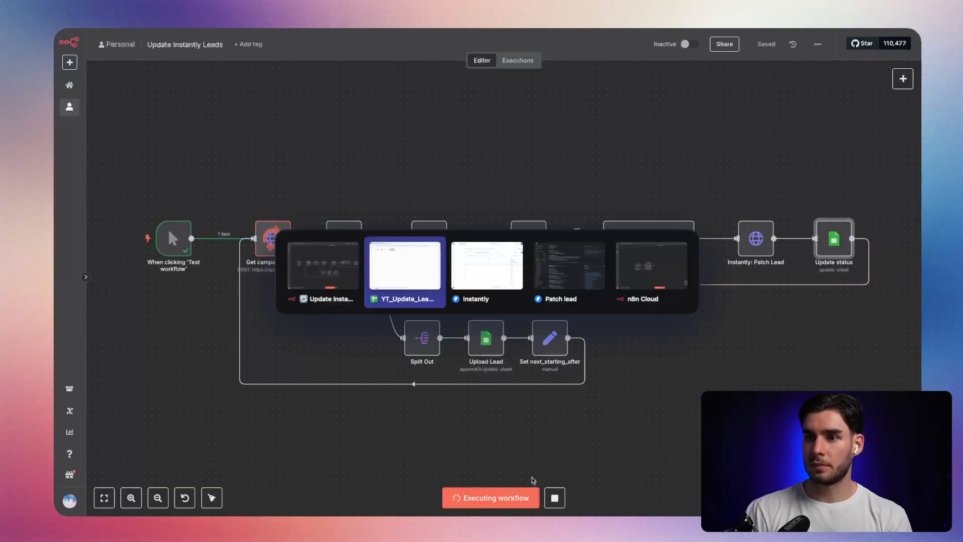
{"action": "left_click", "coordinate": [306, 108]}
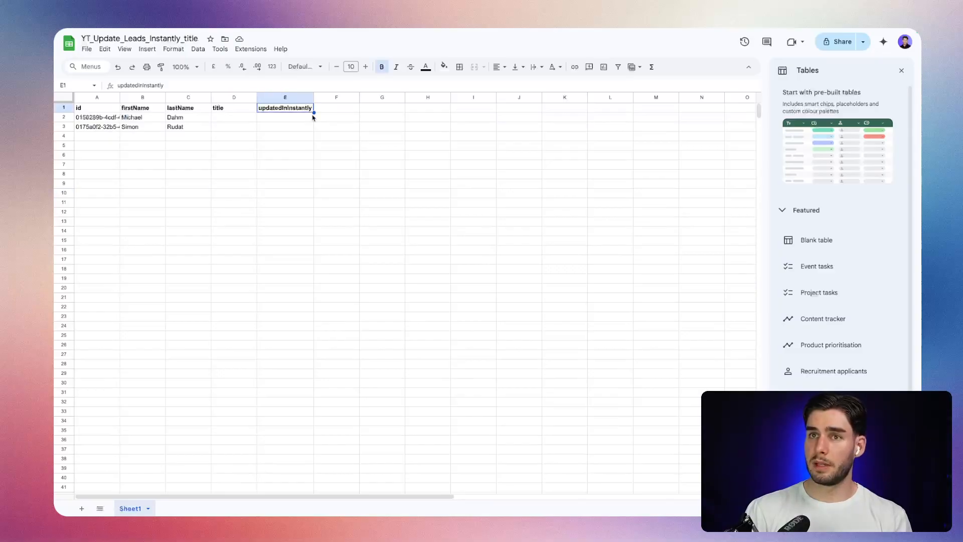
{"action": "left_click", "coordinate": [332, 111]}
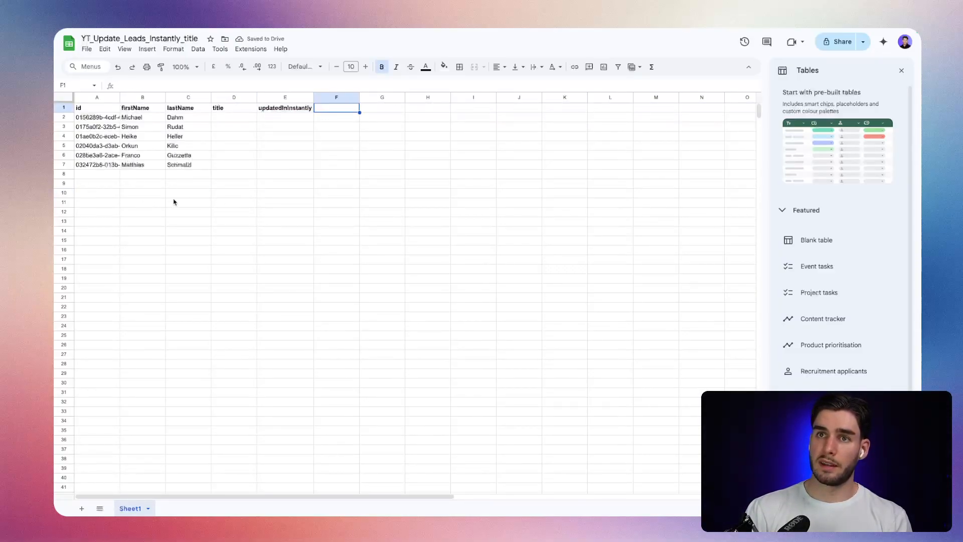
{"action": "key", "text": "ctrl+Tab"}
{"action": "left_click", "coordinate": [557, 498]}
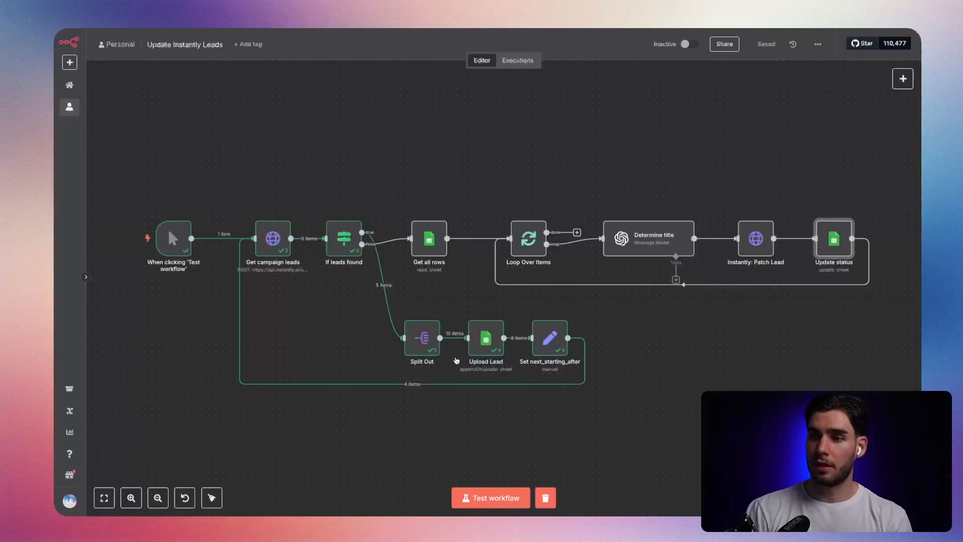
Set the limit body parameter of the Get campaign leads node to 100 and save the workflow.
{"action": "double_click", "coordinate": [272, 238]}
{"action": "scroll", "coordinate": [422, 372], "scroll_direction": "down", "scroll_amount": 5}
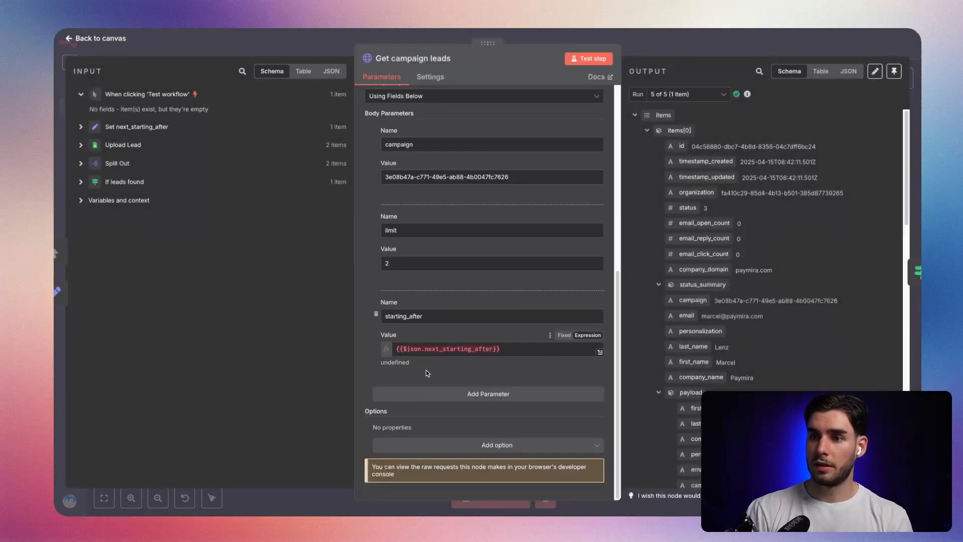
{"action": "left_click_drag", "start_coordinate": [416, 263], "coordinate": [367, 264]}
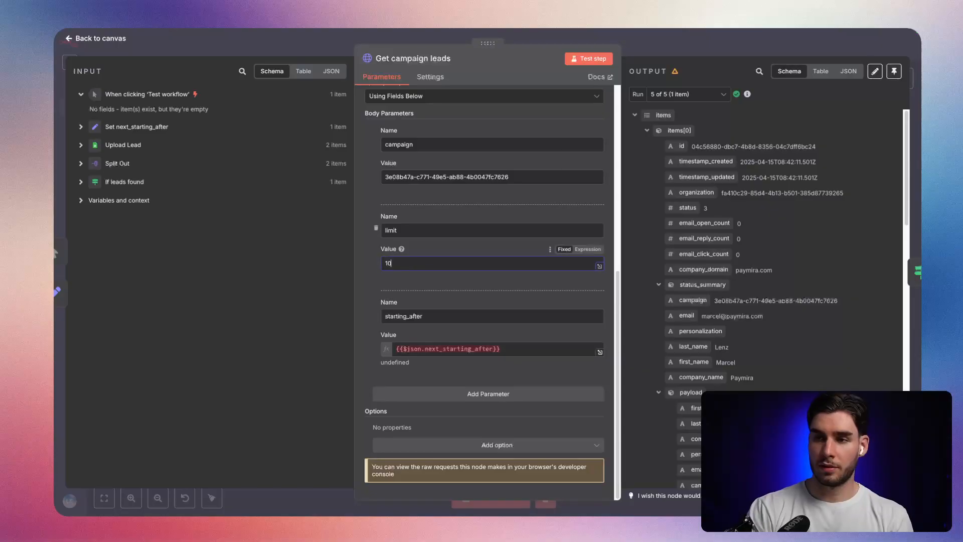
{"action": "left_click", "coordinate": [645, 46]}
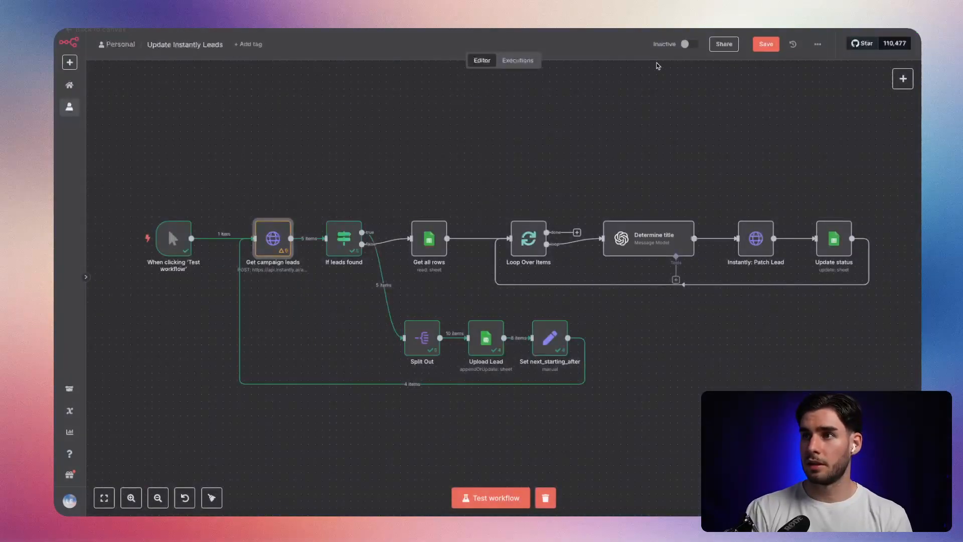
{"action": "left_click", "coordinate": [765, 44]}
Run the workflow again and check the lead rows being uploaded to the Google Sheet.
{"action": "left_click", "coordinate": [507, 498]}
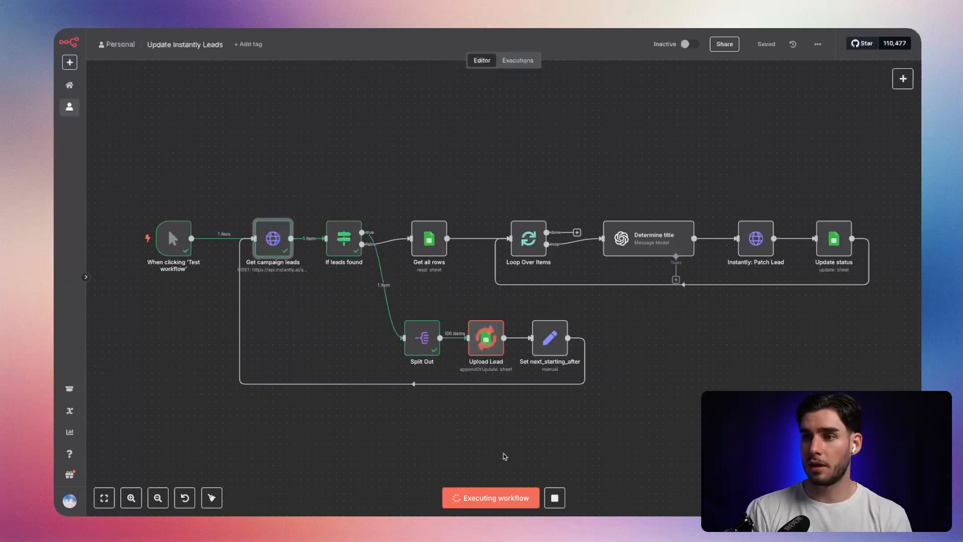
{"action": "key", "text": "ctrl+Tab"}
{"action": "key", "text": "Right"}
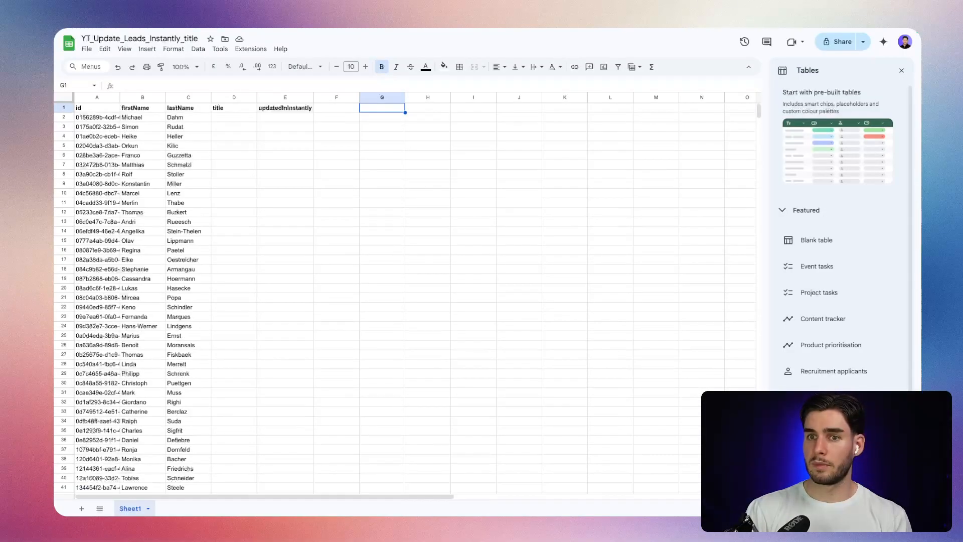
{"action": "key", "text": "ctrl+shift+Tab"}
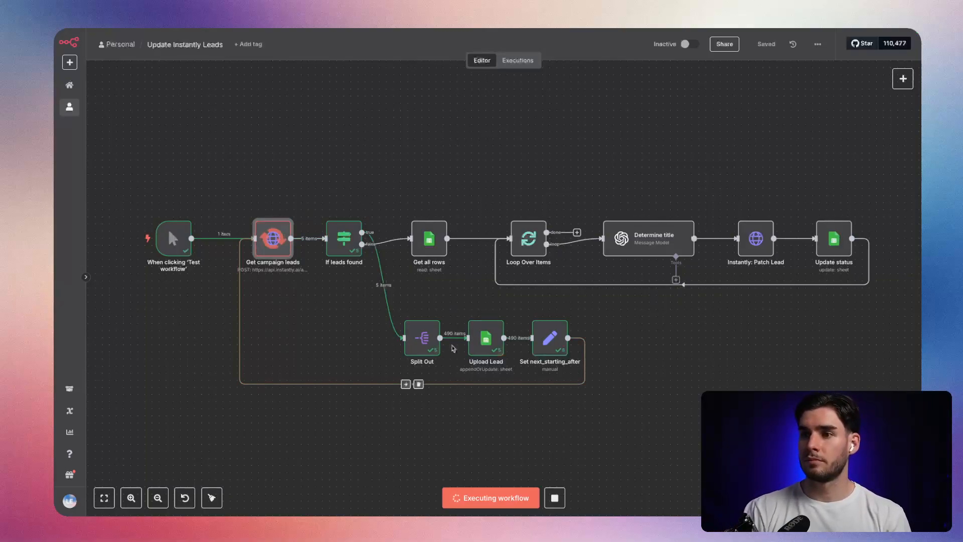
{"action": "key", "text": "Tab"}
{"action": "left_click", "coordinate": [646, 332]}
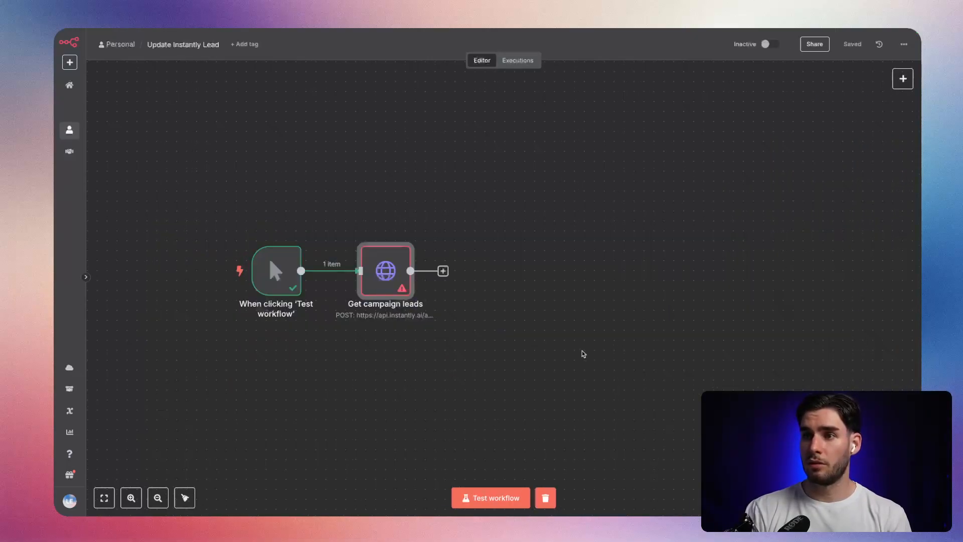
Check the title and updatedInInstantly columns of the processed leads in the sheet, and return to the workflow to stop it.
{"action": "key", "text": "alt+Tab"}
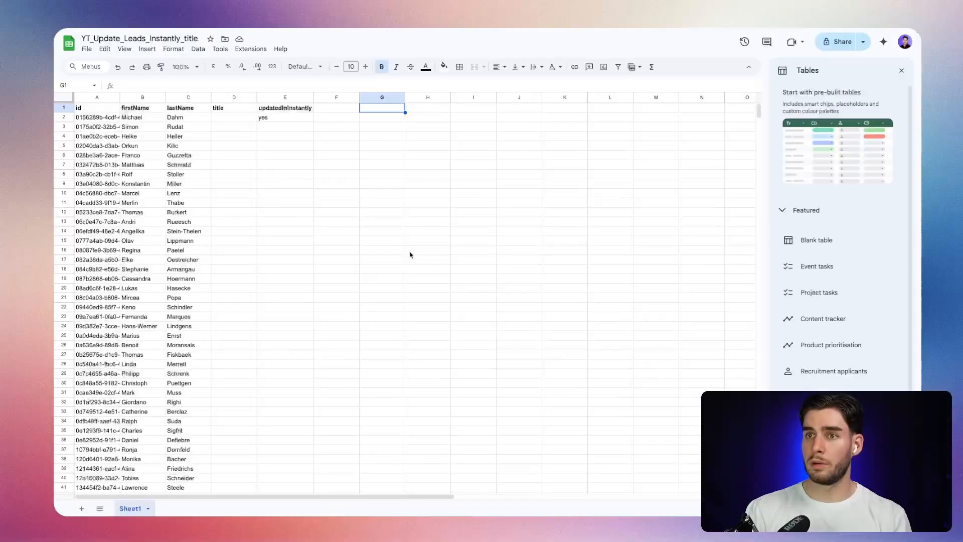
{"action": "left_click", "coordinate": [222, 126]}
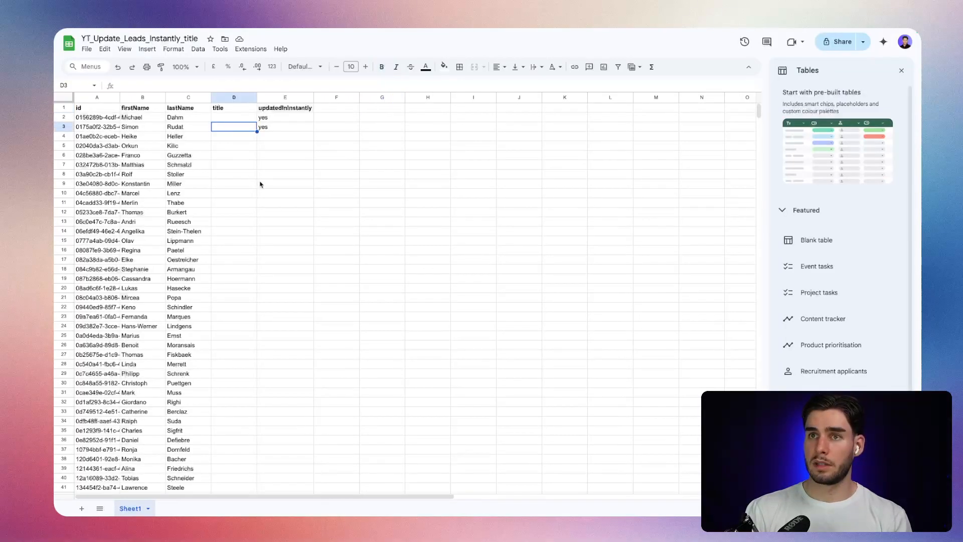
{"action": "key", "text": "alt+Tab"}
{"action": "key", "text": "alt+Tab"}
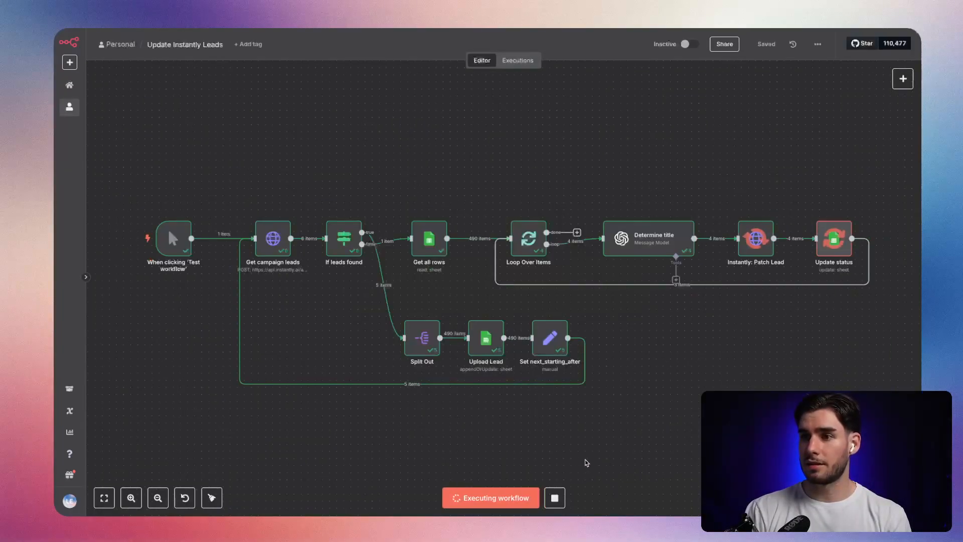
Change the title value in the Update status node to the expression {{ $json.payload.title }} and save the workflow.
{"action": "scroll", "coordinate": [677, 361], "scroll_direction": "right", "scroll_amount": 3}
{"action": "scroll", "coordinate": [677, 361], "scroll_direction": "up", "scroll_amount": 2}
{"action": "scroll", "coordinate": [675, 347], "scroll_direction": "up", "scroll_amount": 5}
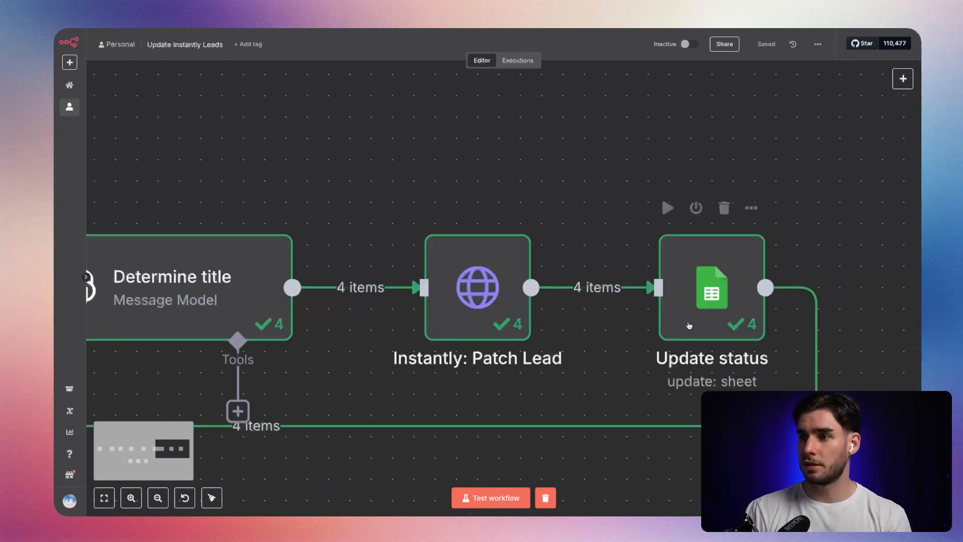
{"action": "double_click", "coordinate": [686, 328]}
{"action": "scroll", "coordinate": [492, 371], "scroll_direction": "down", "scroll_amount": 3}
{"action": "scroll", "coordinate": [493, 371], "scroll_direction": "down", "scroll_amount": 1}
{"action": "left_click", "coordinate": [417, 343]}
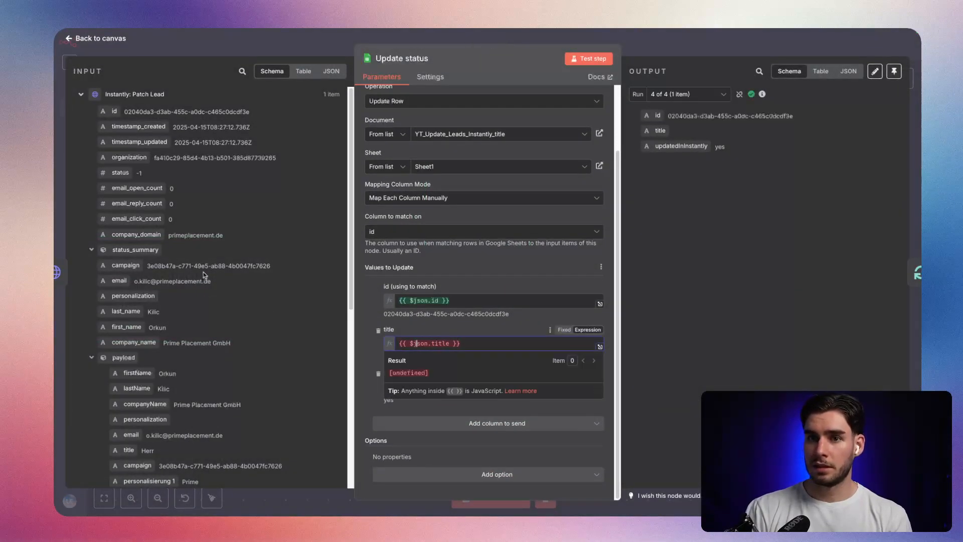
{"action": "scroll", "coordinate": [95, 358], "scroll_direction": "down", "scroll_amount": 5}
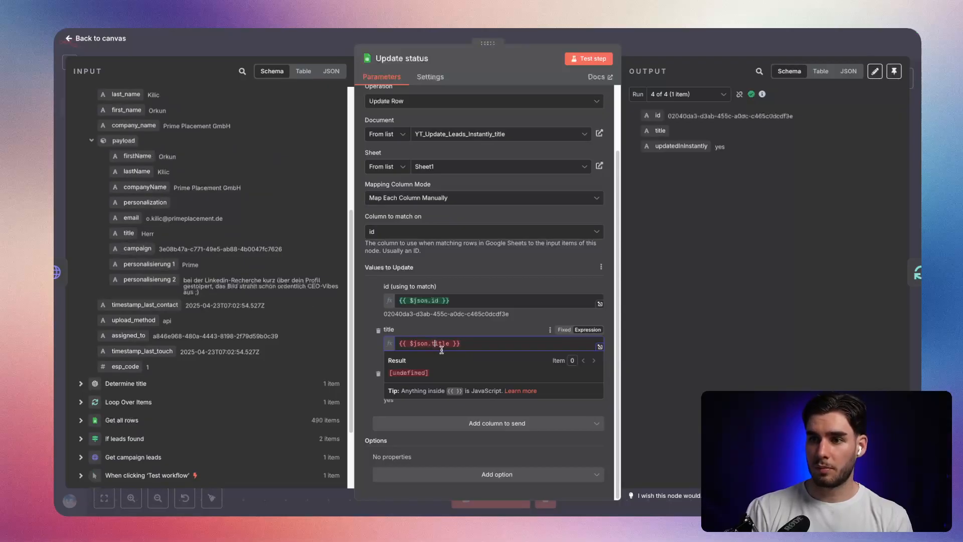
{"action": "type", "text": "payload."}
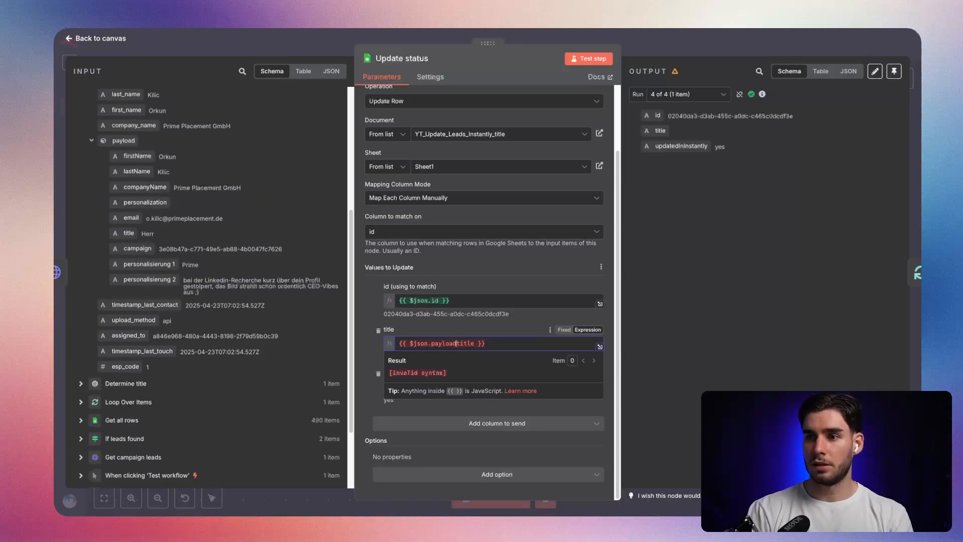
{"action": "key", "text": "Escape"}
{"action": "key", "text": "Escape"}
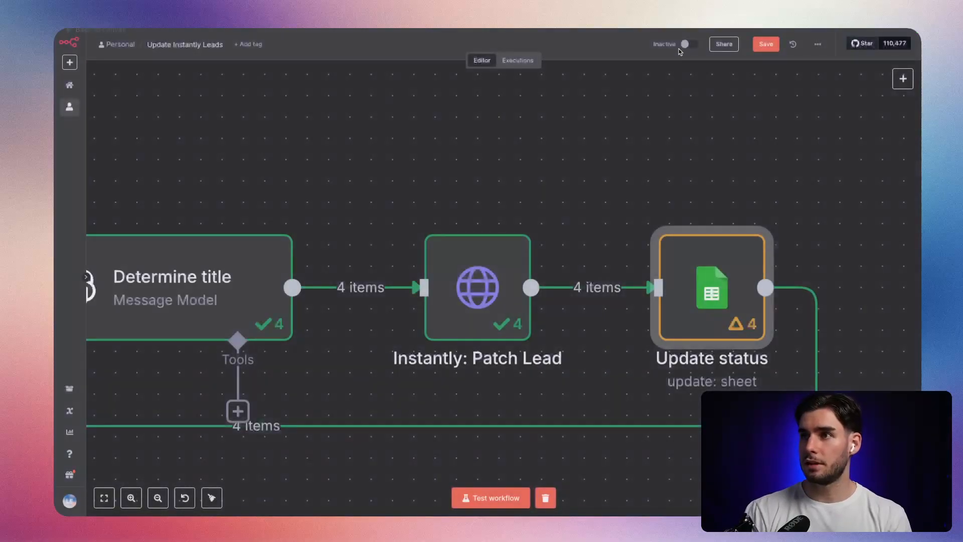
{"action": "left_click", "coordinate": [776, 48]}
{"action": "key", "text": "1"}
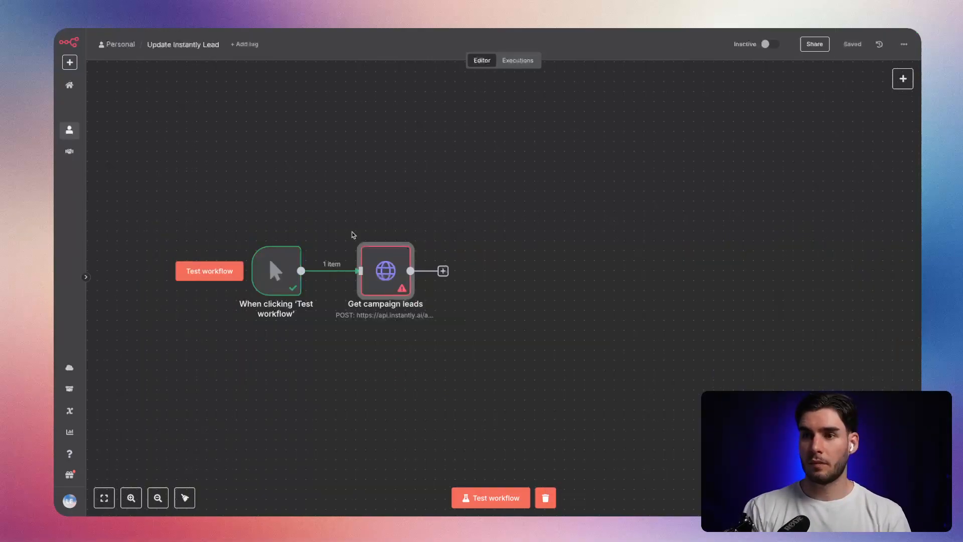
Review which sheet rows are already marked in updatedInInstantly and return to the Update Instantly Leads workflow.
{"action": "key", "text": "alt+Tab"}
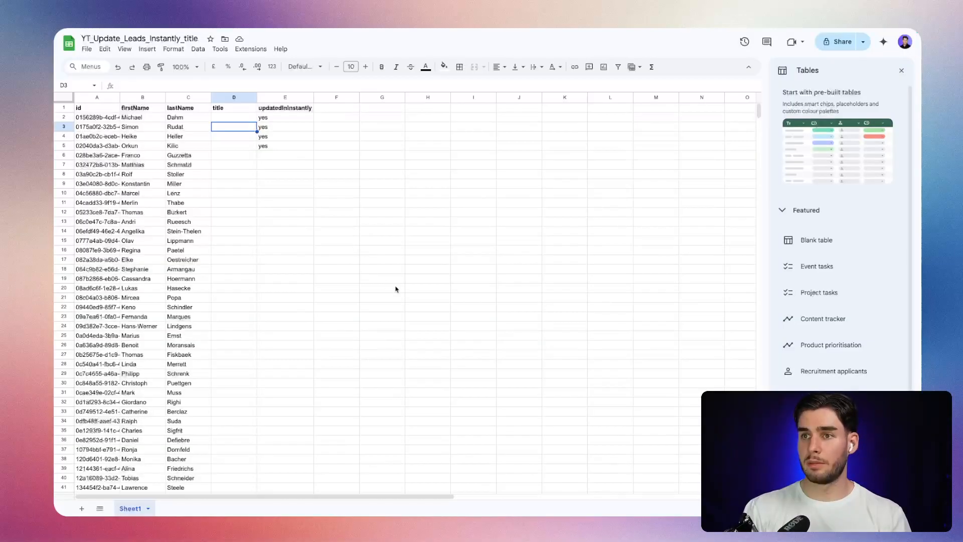
{"action": "key", "text": "alt+Tab"}
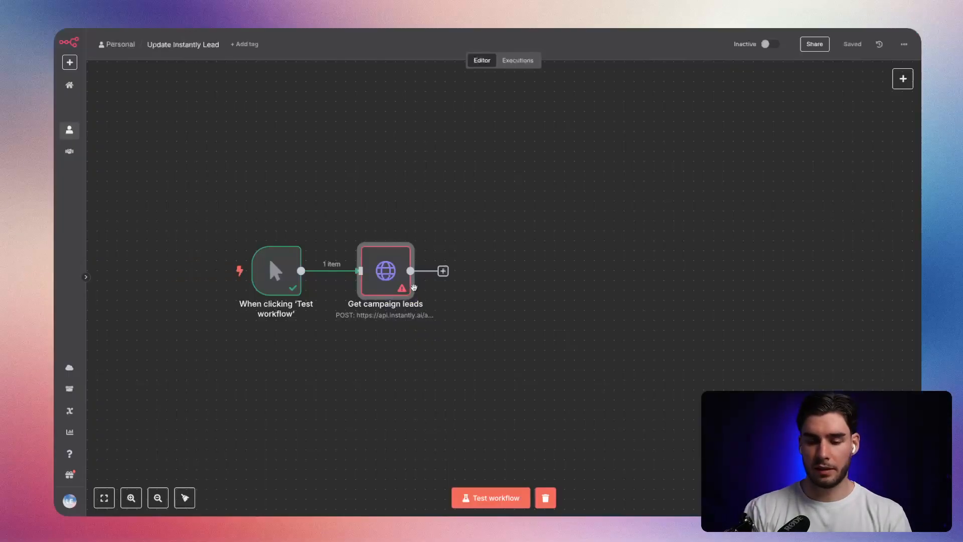
{"action": "key", "text": "alt+Tab"}
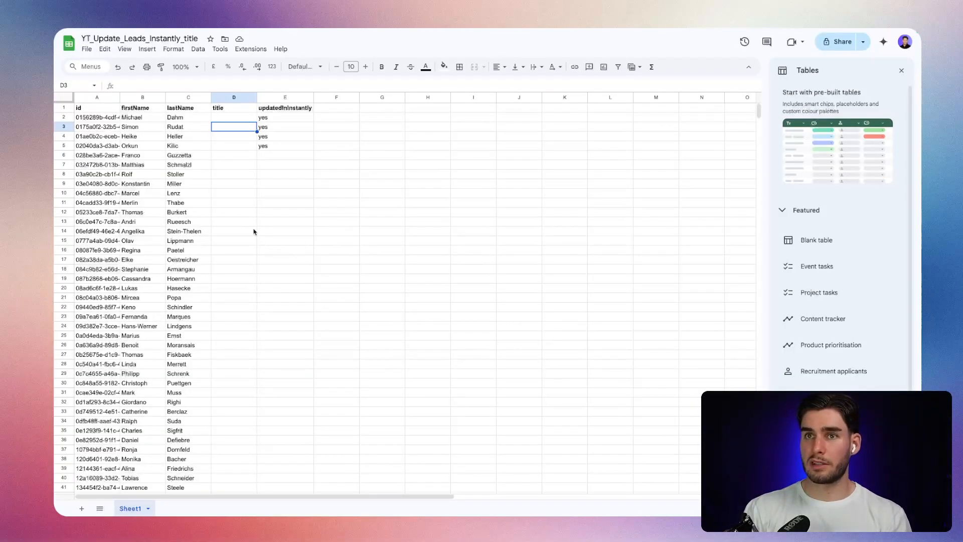
{"action": "key", "text": "alt+Tab"}
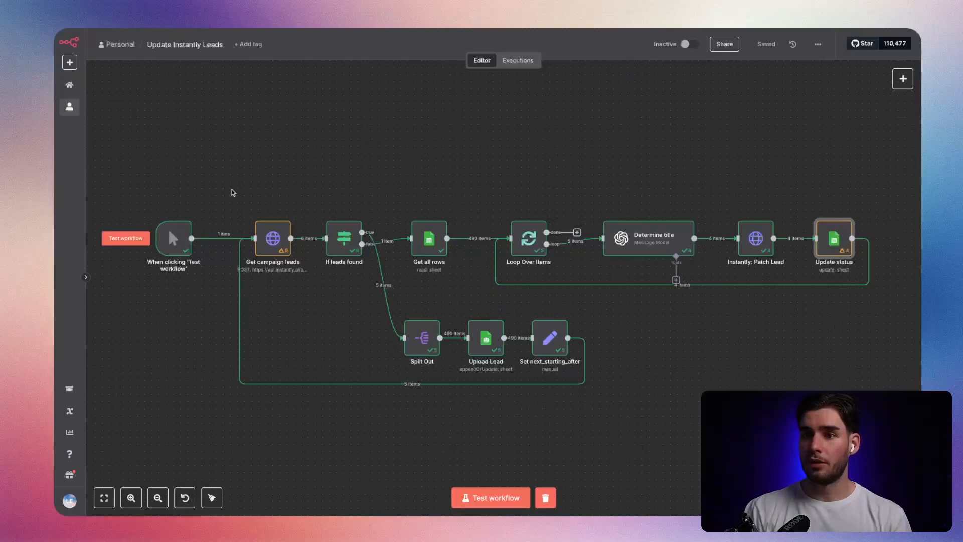
Disconnect the Get campaign leads and If leads found branch from the trigger and Get all rows, and move its nodes below the main row.
{"action": "left_click_drag", "start_coordinate": [302, 242], "coordinate": [405, 346]}
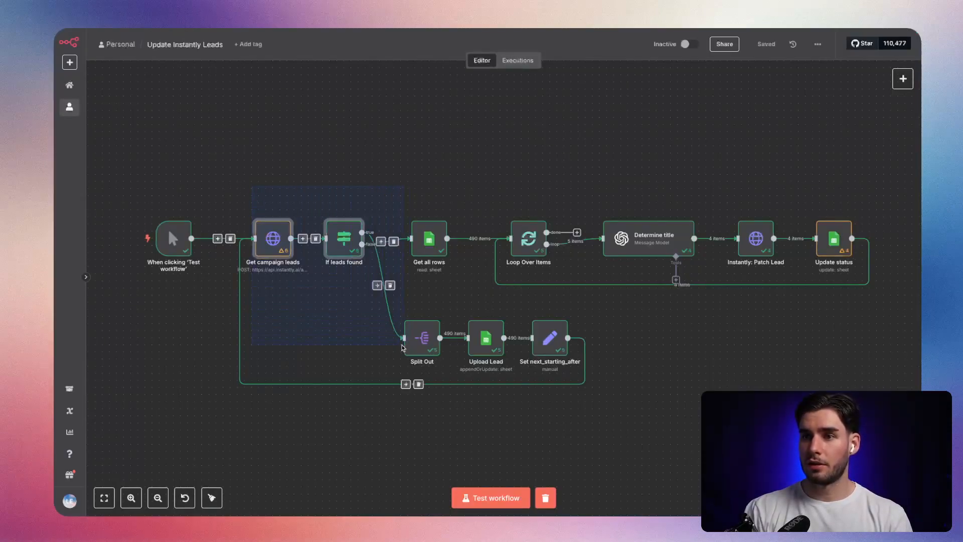
{"action": "left_click_drag", "start_coordinate": [687, 407], "coordinate": [274, 288]}
{"action": "left_click", "coordinate": [245, 189]}
{"action": "left_click_drag", "start_coordinate": [429, 238], "coordinate": [422, 182]}
{"action": "left_click_drag", "start_coordinate": [215, 191], "coordinate": [570, 403]}
{"action": "left_click", "coordinate": [649, 349]}
{"action": "left_click_drag", "start_coordinate": [647, 397], "coordinate": [424, 405]}
{"action": "left_click_drag", "start_coordinate": [215, 176], "coordinate": [369, 266]}
{"action": "left_click_drag", "start_coordinate": [267, 228], "coordinate": [662, 501]}
{"action": "left_click", "coordinate": [230, 263]}
{"action": "left_click", "coordinate": [391, 238]}
{"action": "left_click_drag", "start_coordinate": [557, 408], "coordinate": [549, 457]}
{"action": "left_click_drag", "start_coordinate": [416, 182], "coordinate": [402, 232]}
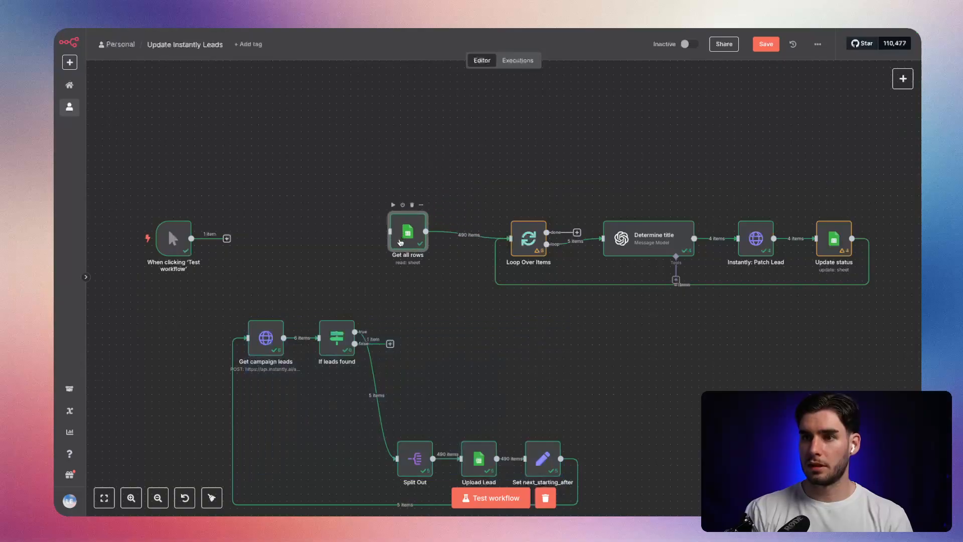
Connect the manual trigger directly to Get all rows, and test that node to check how many unprocessed rows it returns.
{"action": "left_click_drag", "start_coordinate": [191, 238], "coordinate": [390, 238]}
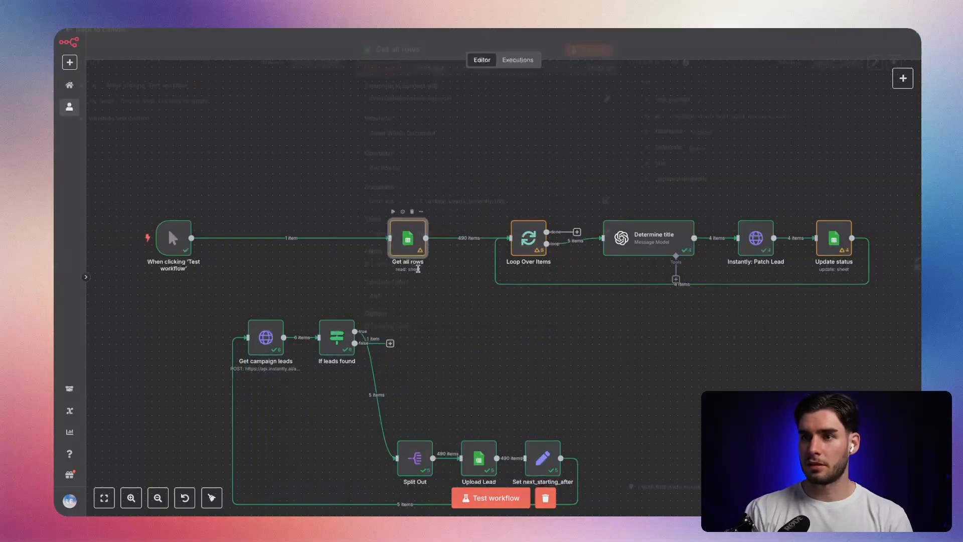
{"action": "double_click", "coordinate": [414, 264]}
{"action": "left_click", "coordinate": [588, 58]}
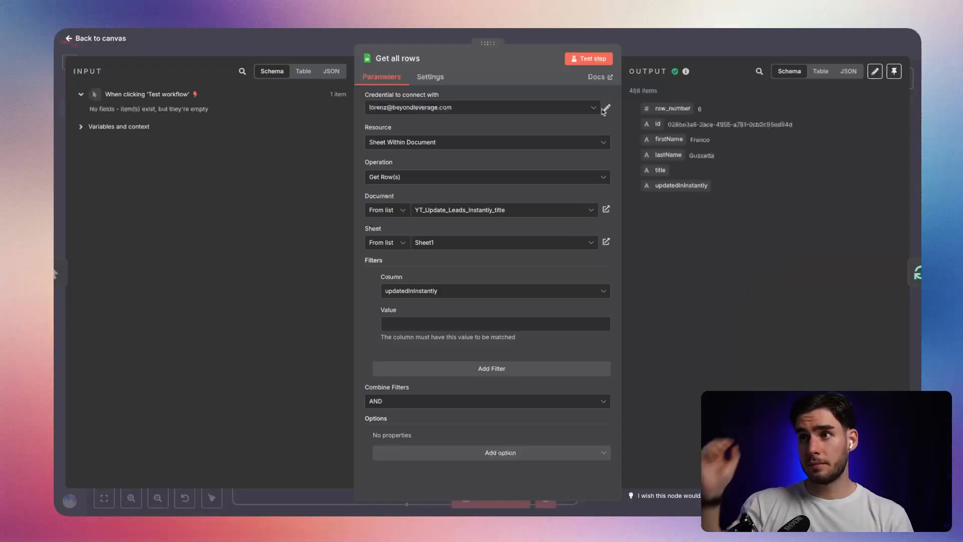
{"action": "left_click_drag", "start_coordinate": [631, 91], "coordinate": [670, 102]}
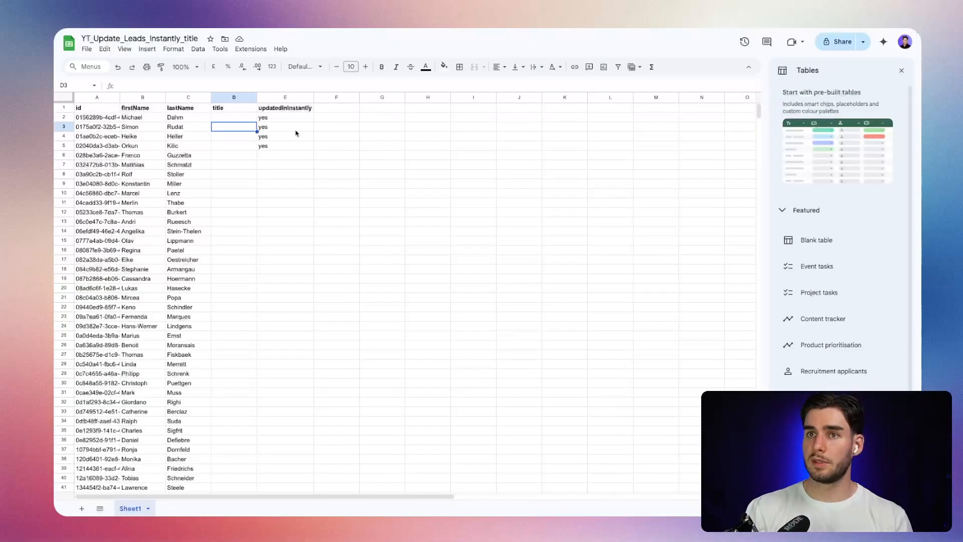
In the YT_Update_Leads_Instantly_title sheet, enter Herr as the title for the first two leads in D2 and D3.
{"action": "left_click", "coordinate": [276, 120]}
{"action": "left_click", "coordinate": [270, 146]}
{"action": "left_click", "coordinate": [232, 119]}
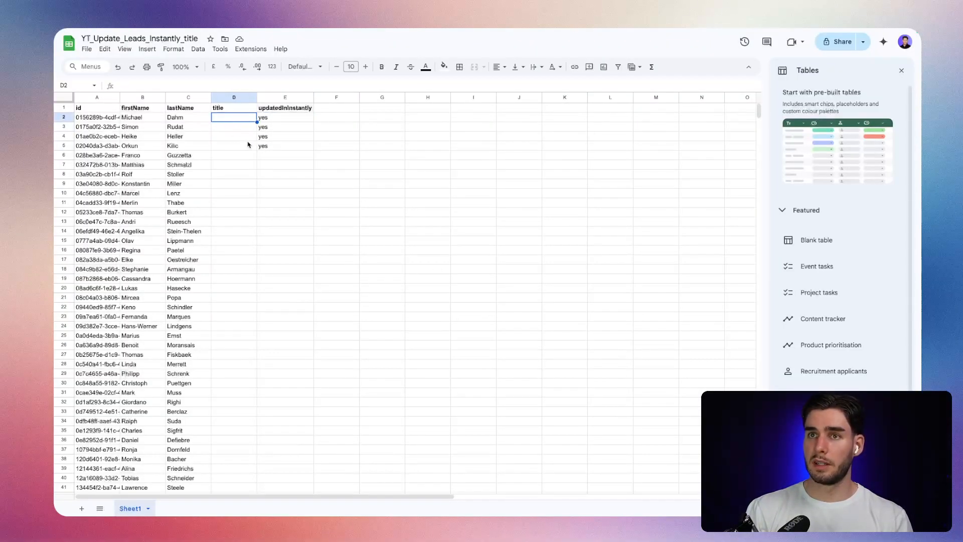
{"action": "type", "text": "Herr"}
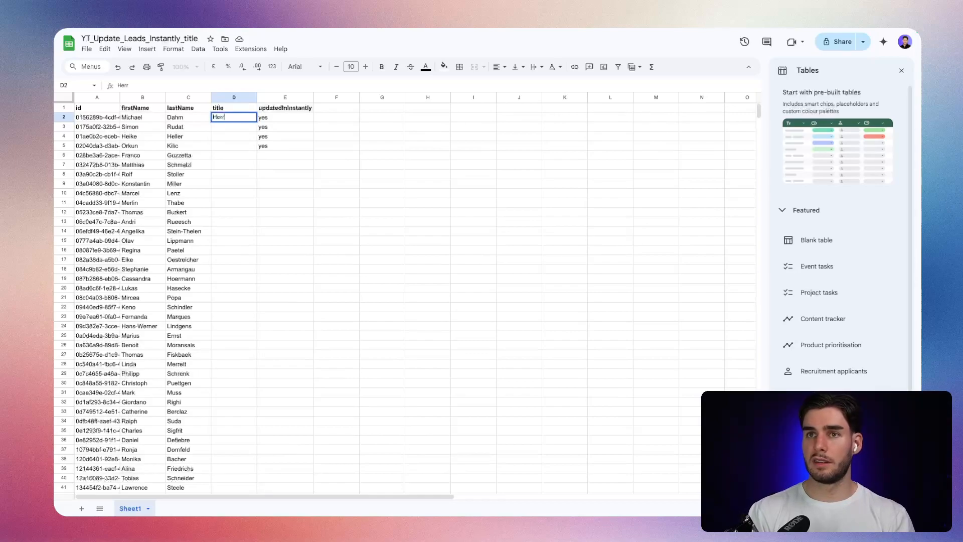
{"action": "key", "text": "Right"}
{"action": "key", "text": "Down"}
{"action": "key", "text": "Left"}
{"action": "key", "text": "Up"}
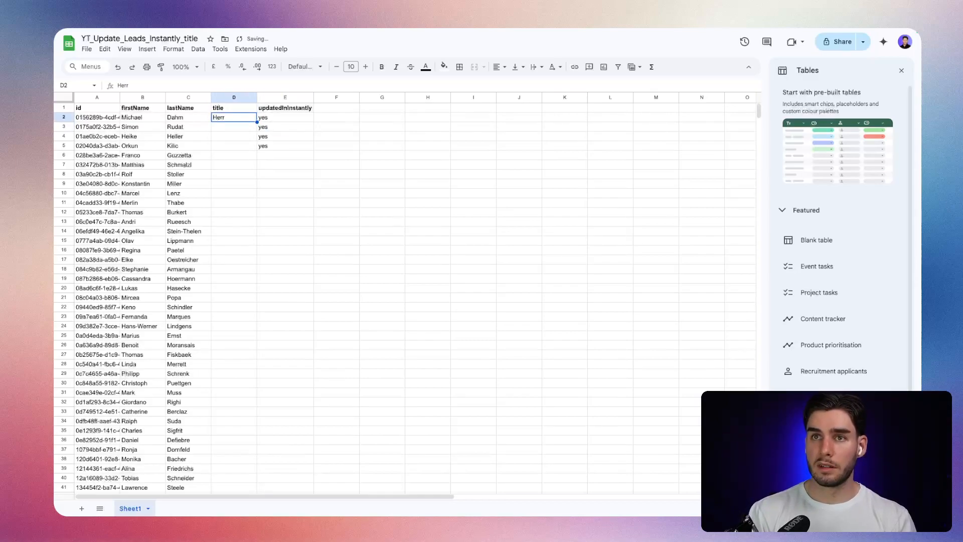
{"action": "key", "text": "Down"}
{"action": "key", "text": "ctrl+v"}
{"action": "key", "text": "Down"}
{"action": "key", "text": "Down"}
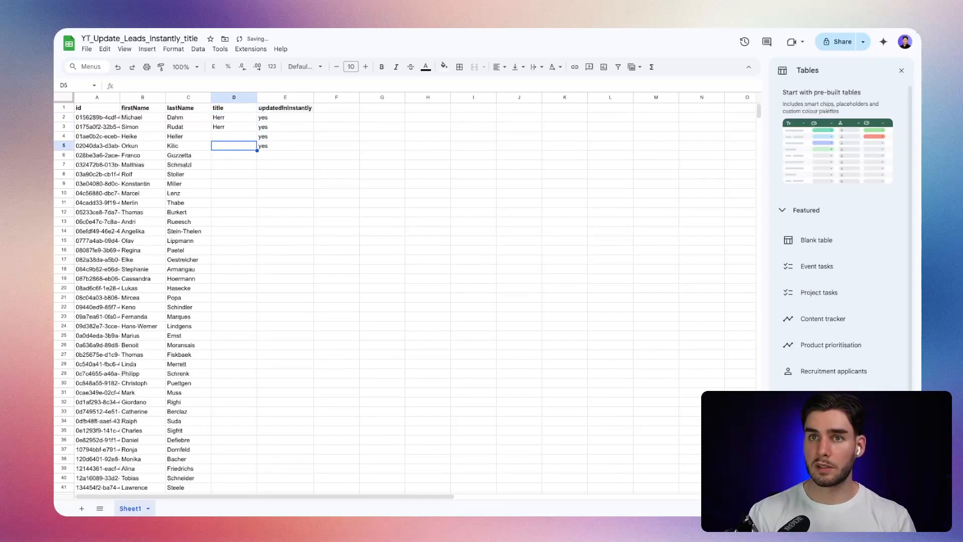
Enter Frau in D4 and Herr in D5 of the title column, and start a test run of the n8n workflow.
{"action": "key", "text": "Up"}
{"action": "type", "text": "Frau"}
{"action": "key", "text": "Return"}
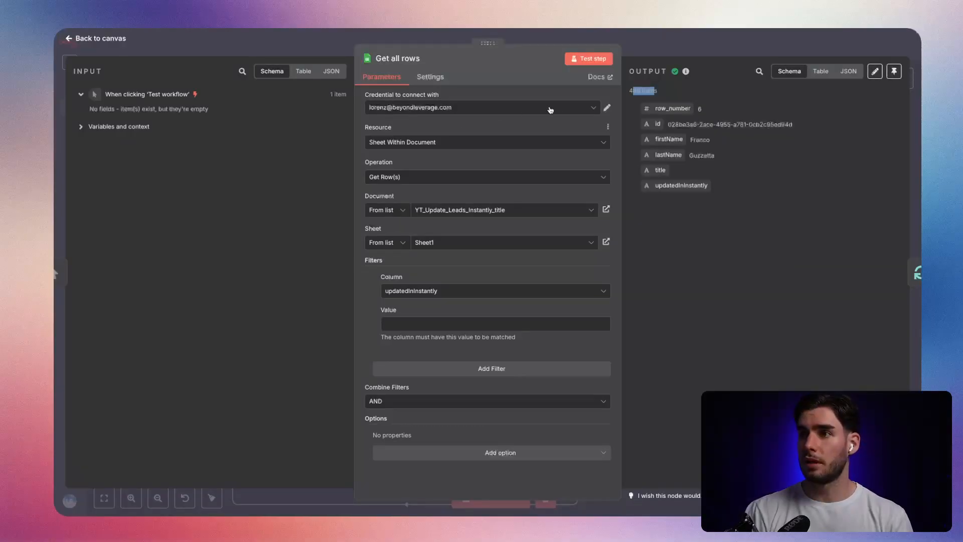
{"action": "key", "text": "Escape"}
{"action": "key", "text": "ctrl+Return"}
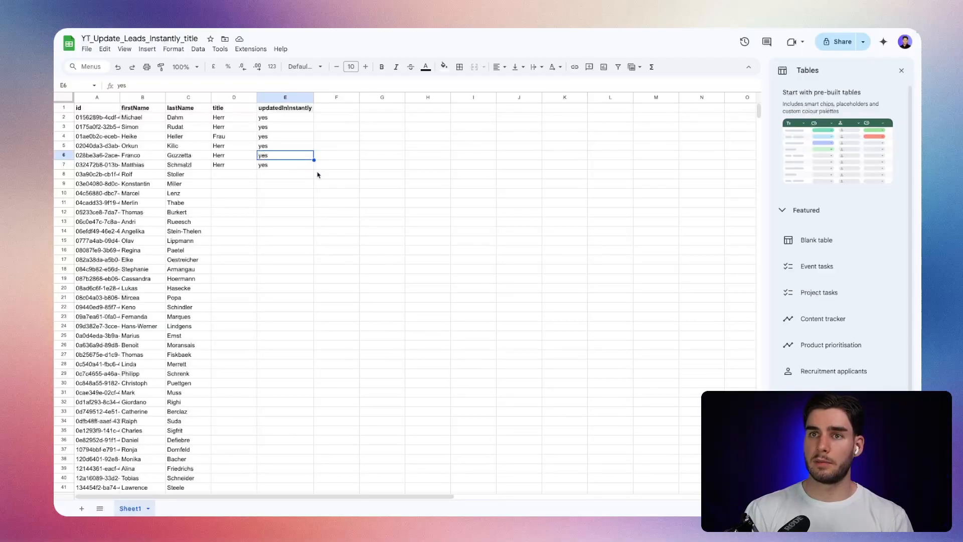
Check the workflow execution, refresh the HR, 1-10, DACH campaign leads in Instantly, and compare each contact with its title value.
{"action": "key", "text": "ctrl+Tab"}
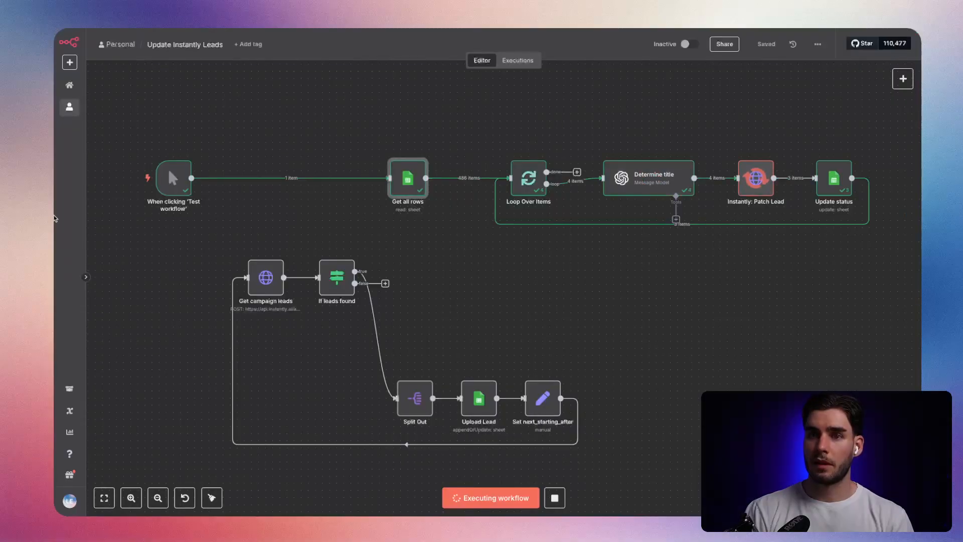
{"action": "key", "text": "ctrl+Tab"}
{"action": "key", "text": "ctrl+Tab"}
{"action": "left_click", "coordinate": [480, 268]}
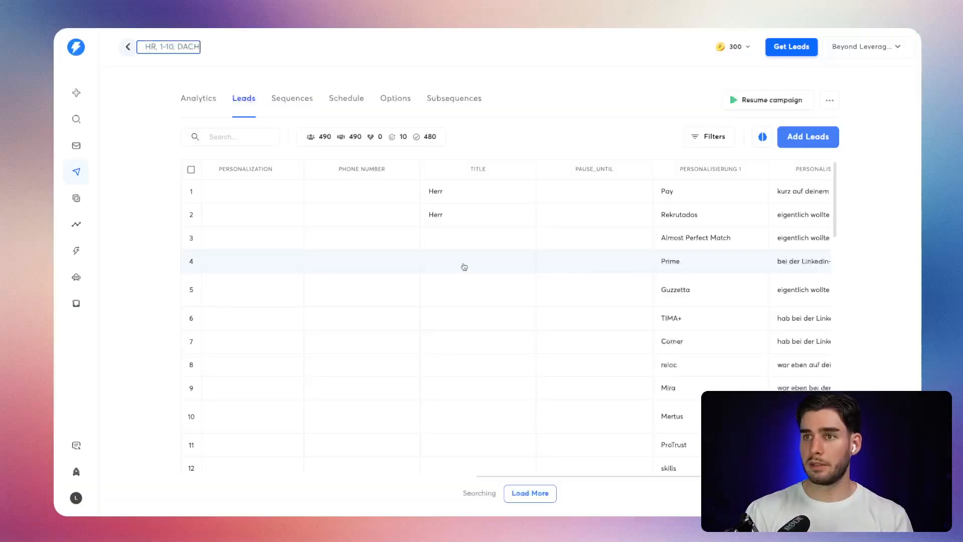
{"action": "key", "text": "super+r"}
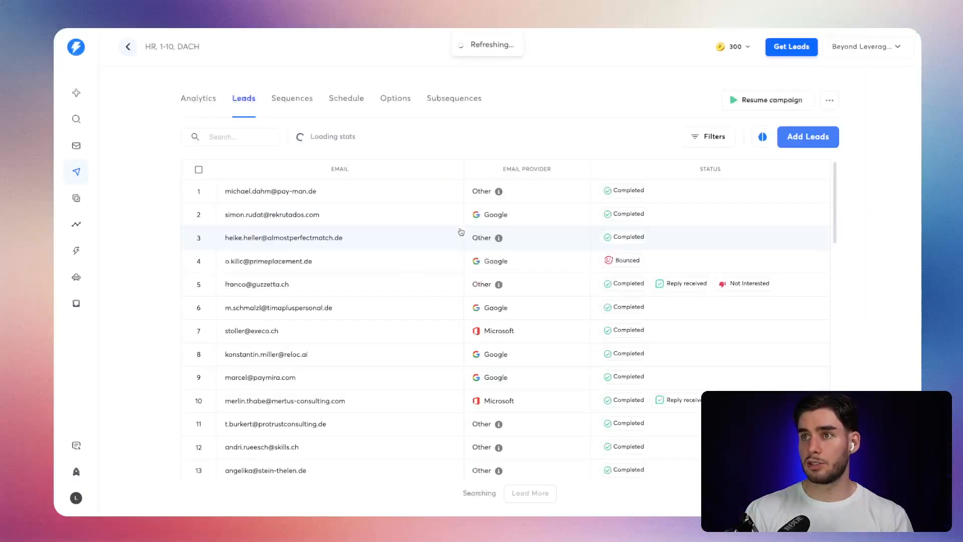
{"action": "scroll", "coordinate": [539, 245], "scroll_direction": "right", "scroll_amount": 2}
{"action": "right_click", "coordinate": [540, 245]}
{"action": "key", "text": "Escape"}
{"action": "scroll", "coordinate": [520, 235], "scroll_direction": "right", "scroll_amount": 10}
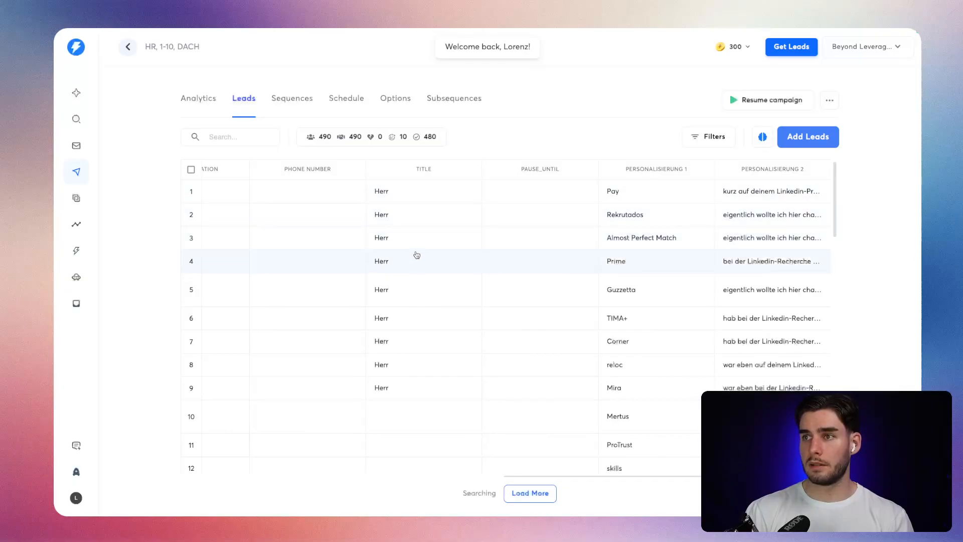
{"action": "scroll", "coordinate": [417, 256], "scroll_direction": "left", "scroll_amount": 10}
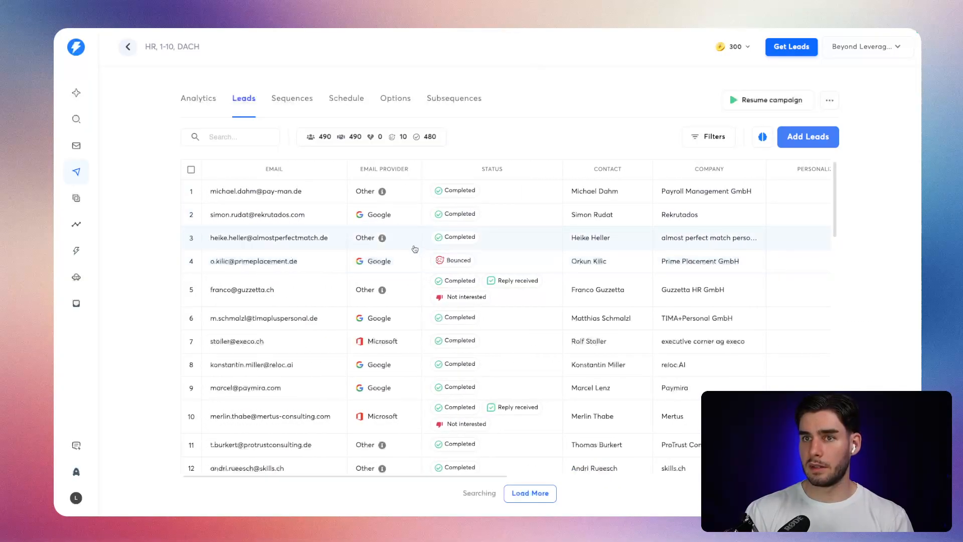
{"action": "scroll", "coordinate": [415, 249], "scroll_direction": "right", "scroll_amount": 10}
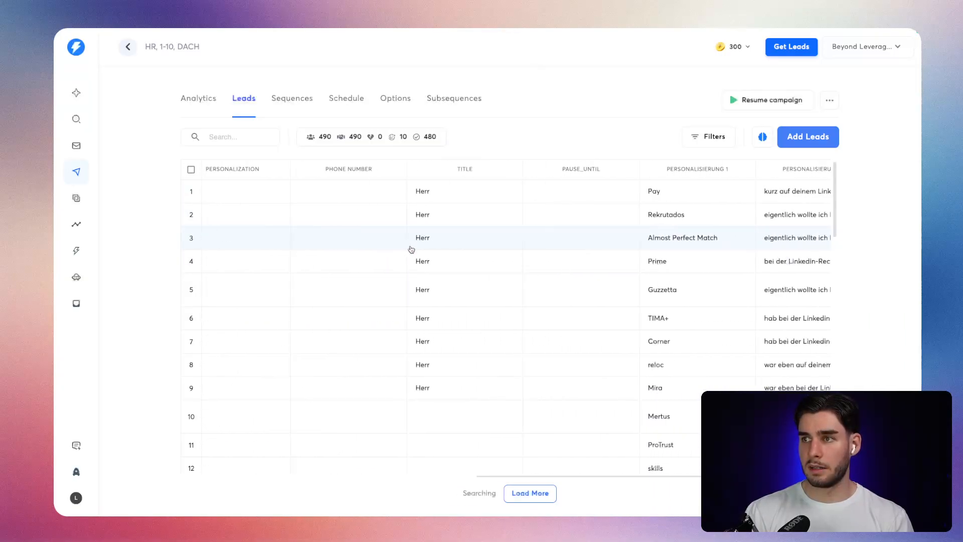
{"action": "scroll", "coordinate": [415, 249], "scroll_direction": "left", "scroll_amount": 10}
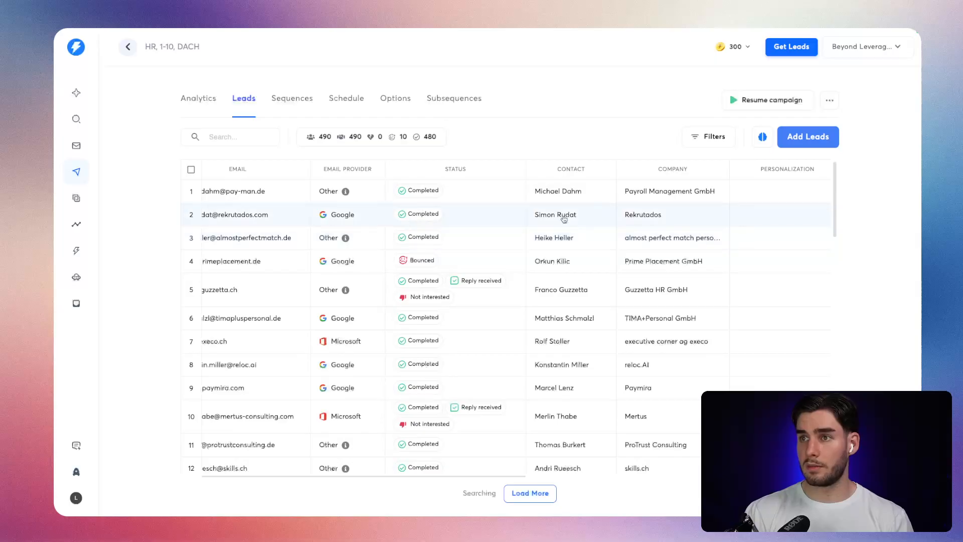
{"action": "scroll", "coordinate": [560, 243], "scroll_direction": "right", "scroll_amount": 8}
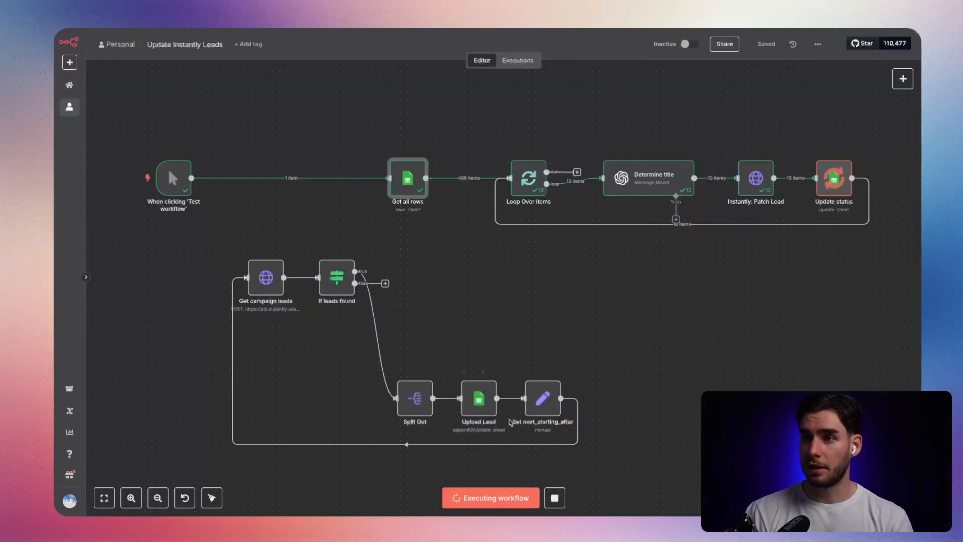
In the Determine title node of the n8n workflow, change the firstName expression in the last user prompt to {{ $json.firstName }}.
{"action": "double_click", "coordinate": [647, 178]}
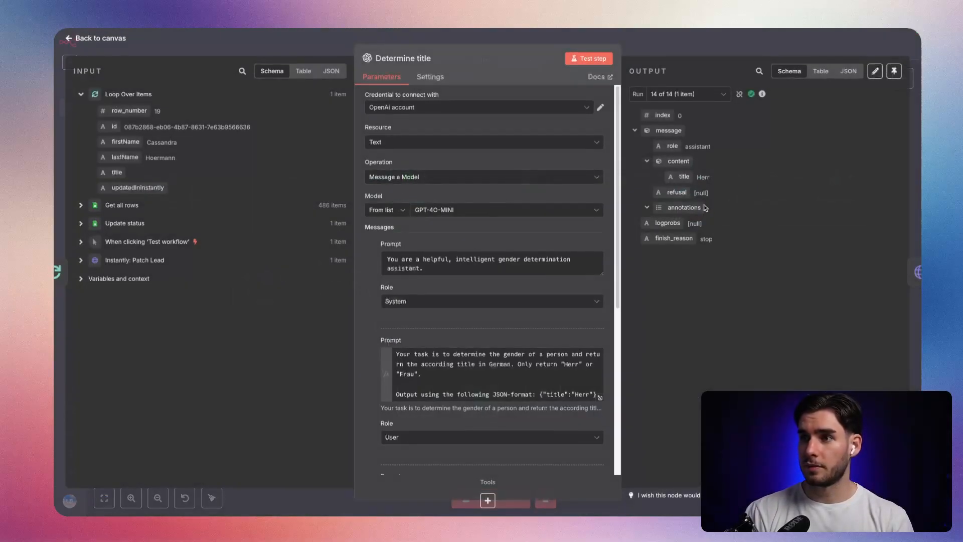
{"action": "scroll", "coordinate": [513, 264], "scroll_direction": "down", "scroll_amount": 5}
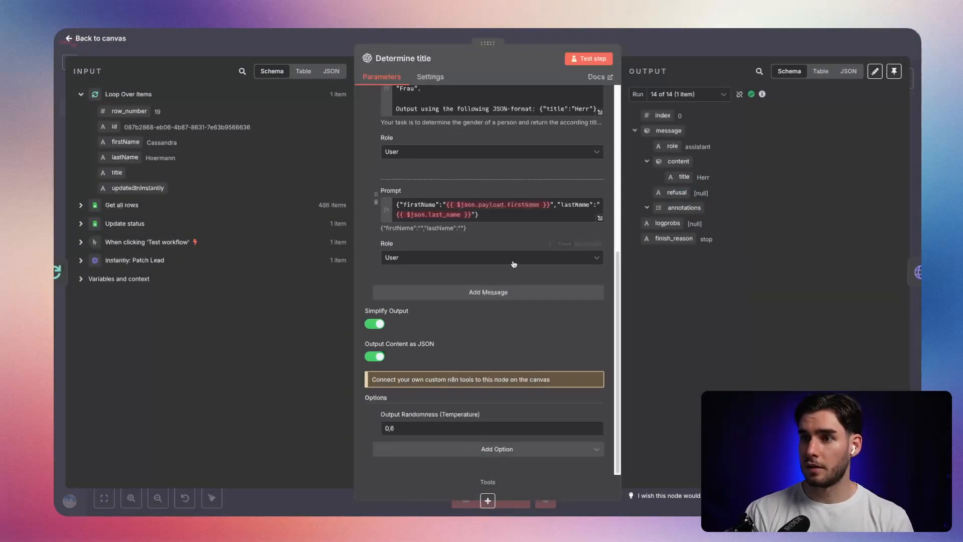
{"action": "left_click", "coordinate": [600, 217]}
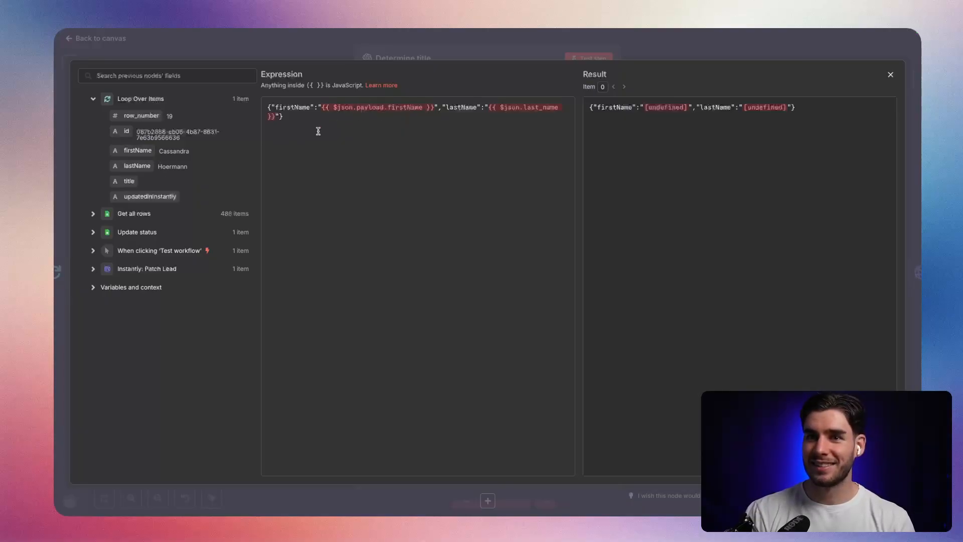
{"action": "left_click_drag", "start_coordinate": [426, 107], "coordinate": [329, 110]}
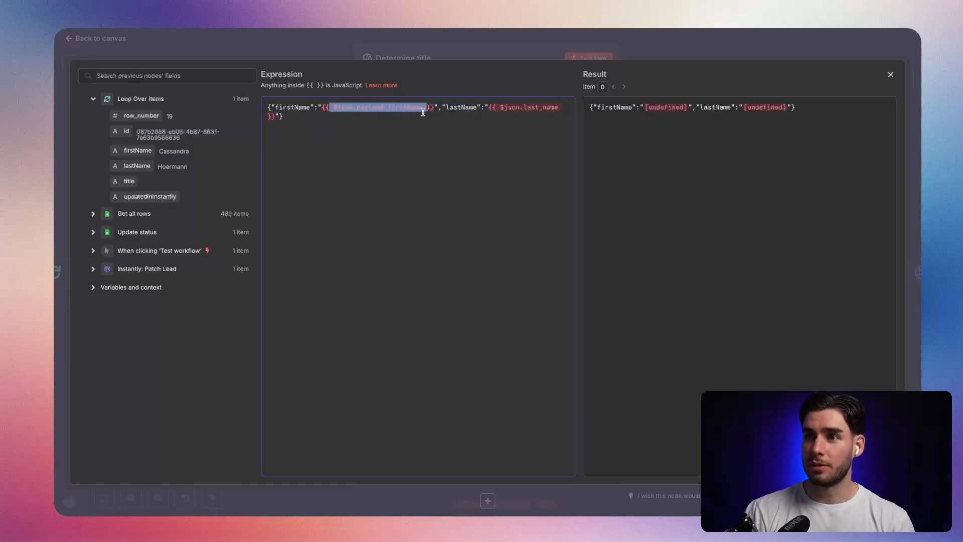
{"action": "double_click", "coordinate": [375, 108]}
{"action": "key", "text": "BackSpace"}
{"action": "key", "text": "BackSpace"}
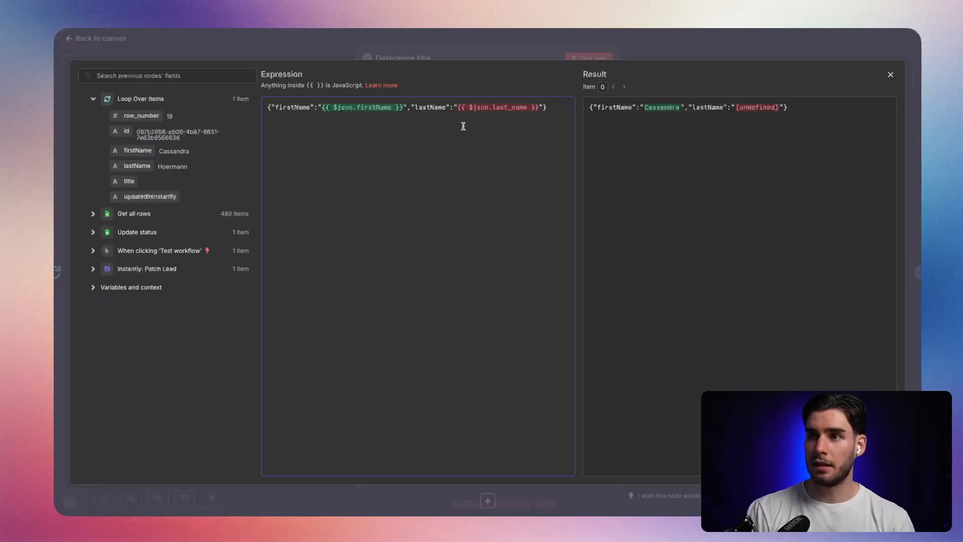
Change the lastName expression in the same prompt to {{ $json.lastName }} and close the expression editor.
{"action": "left_click", "coordinate": [515, 108]}
{"action": "key", "text": "BackSpace"}
{"action": "key", "text": "BackSpace"}
{"action": "type", "text": "N"}
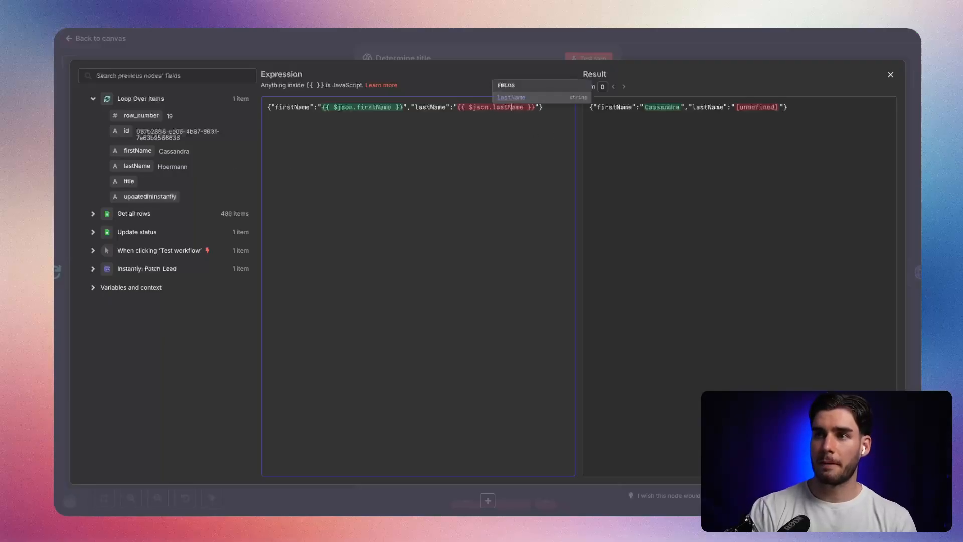
{"action": "left_click", "coordinate": [555, 133]}
{"action": "left_click", "coordinate": [491, 48]}
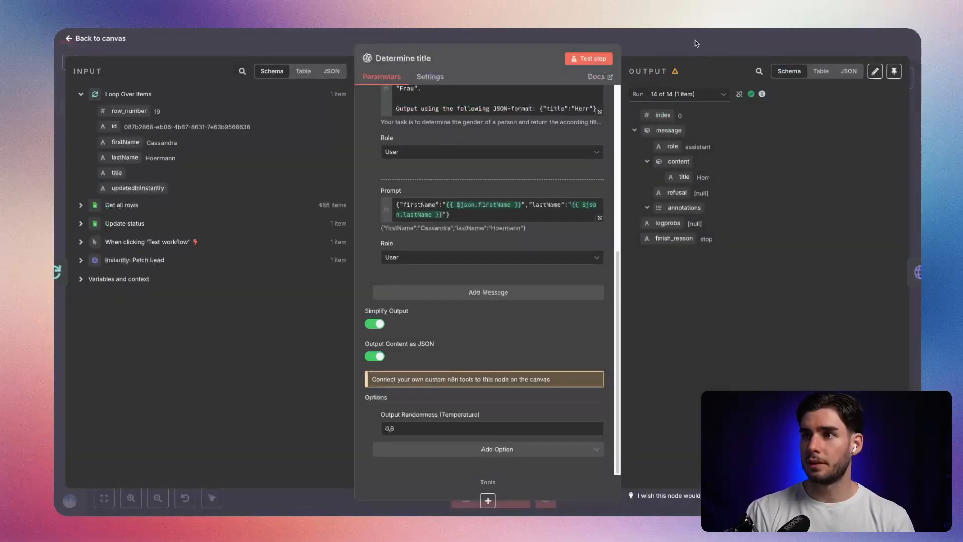
Return to the canvas and run the workflow test again with the corrected prompt.
{"action": "left_click", "coordinate": [696, 44]}
{"action": "left_click", "coordinate": [763, 48]}
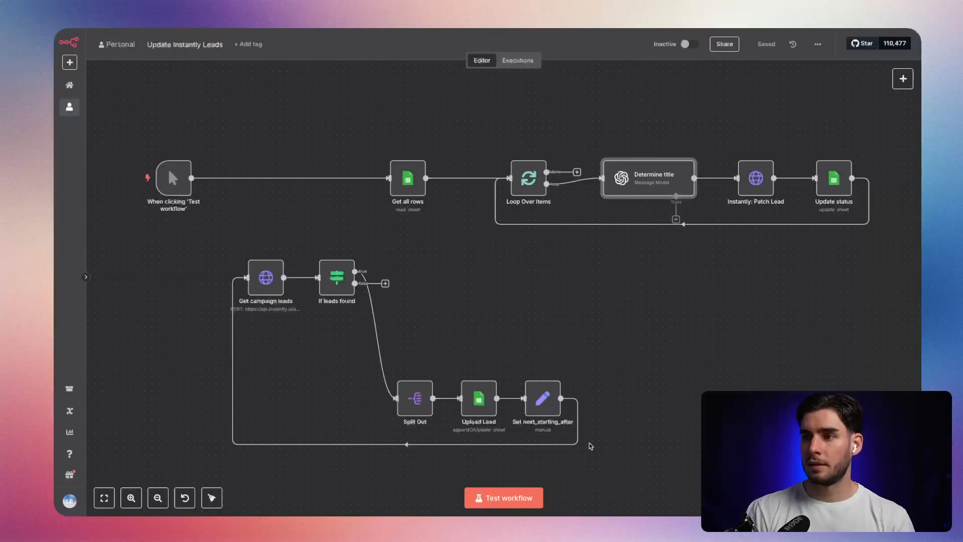
{"action": "left_click", "coordinate": [503, 498]}
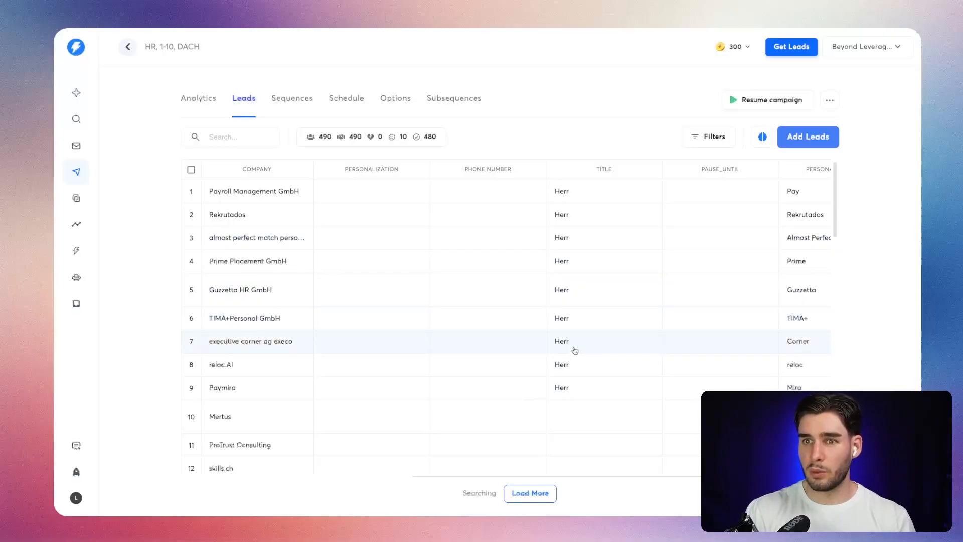
In the Instantly campaign, open the third lead (almost perfect match), set its title to Frau and save the profile.
{"action": "right_click", "coordinate": [566, 320]}
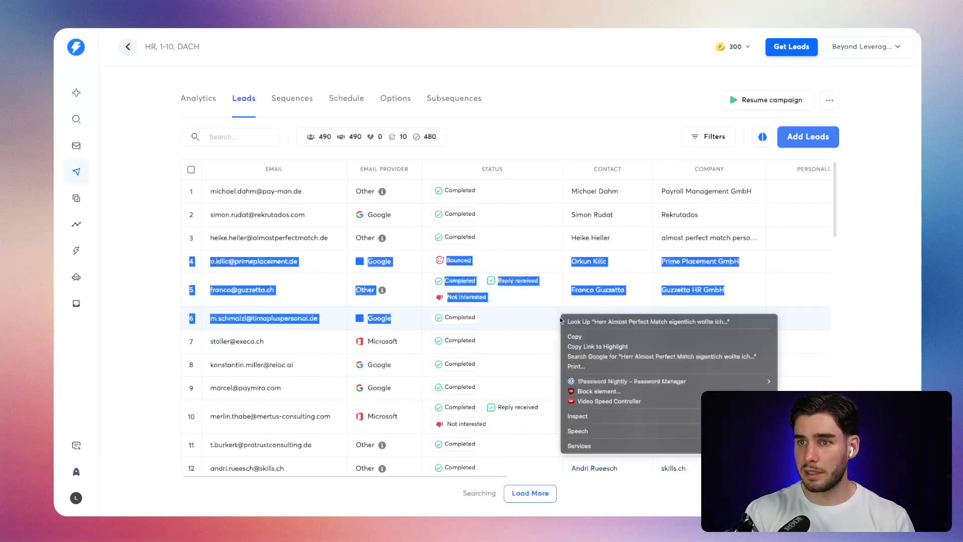
{"action": "left_click", "coordinate": [507, 332]}
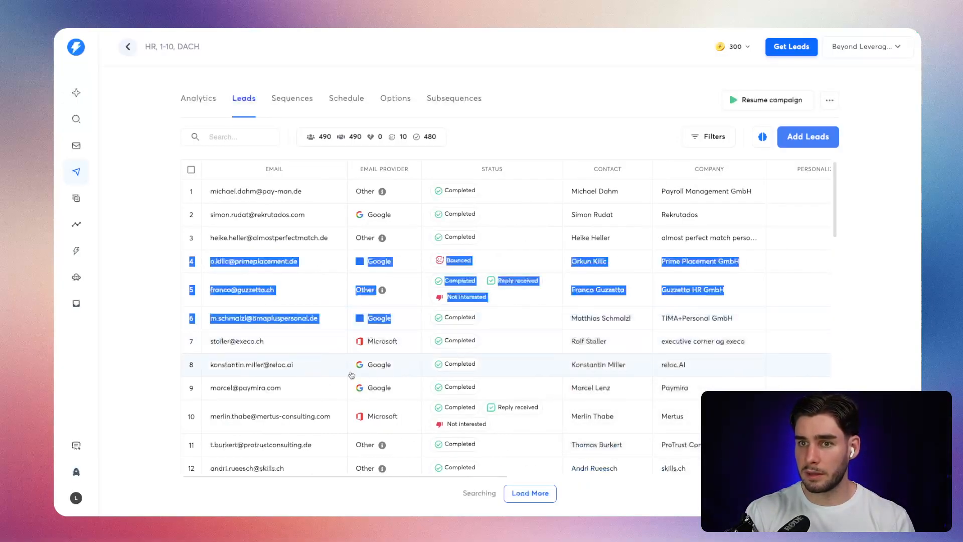
{"action": "left_click", "coordinate": [268, 237]}
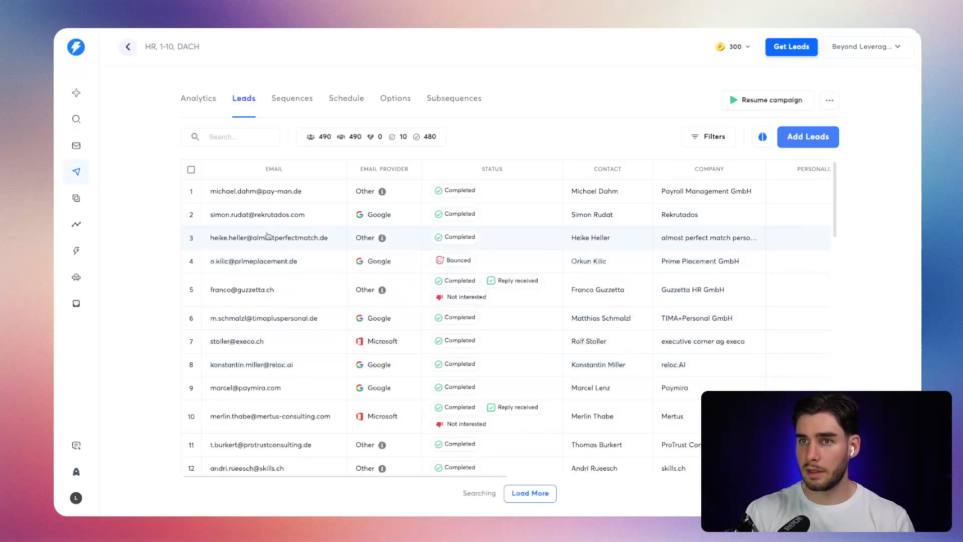
{"action": "scroll", "coordinate": [749, 214], "scroll_direction": "down", "scroll_amount": 2}
{"action": "scroll", "coordinate": [749, 214], "scroll_direction": "up", "scroll_amount": 1}
{"action": "scroll", "coordinate": [749, 213], "scroll_direction": "down", "scroll_amount": 2}
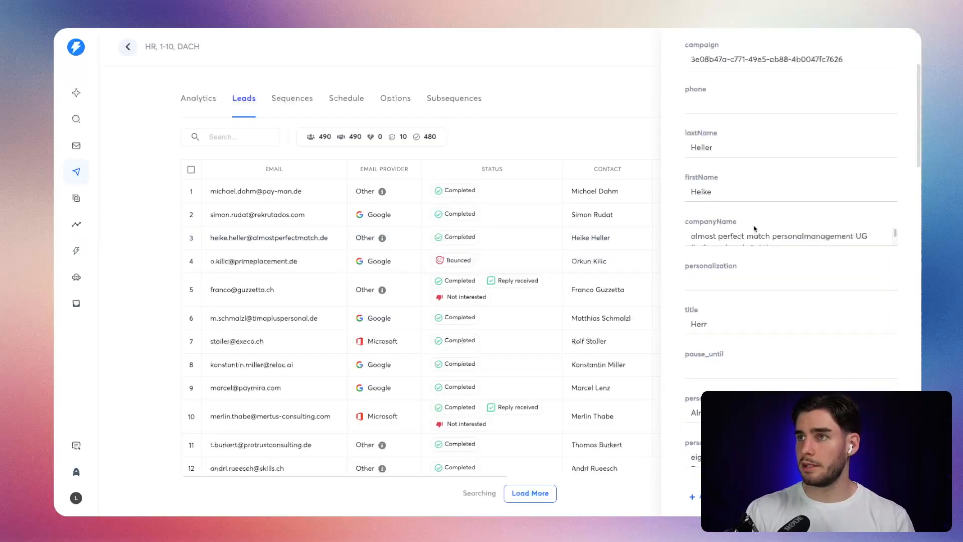
{"action": "double_click", "coordinate": [751, 322]}
{"action": "type", "text": "f"}
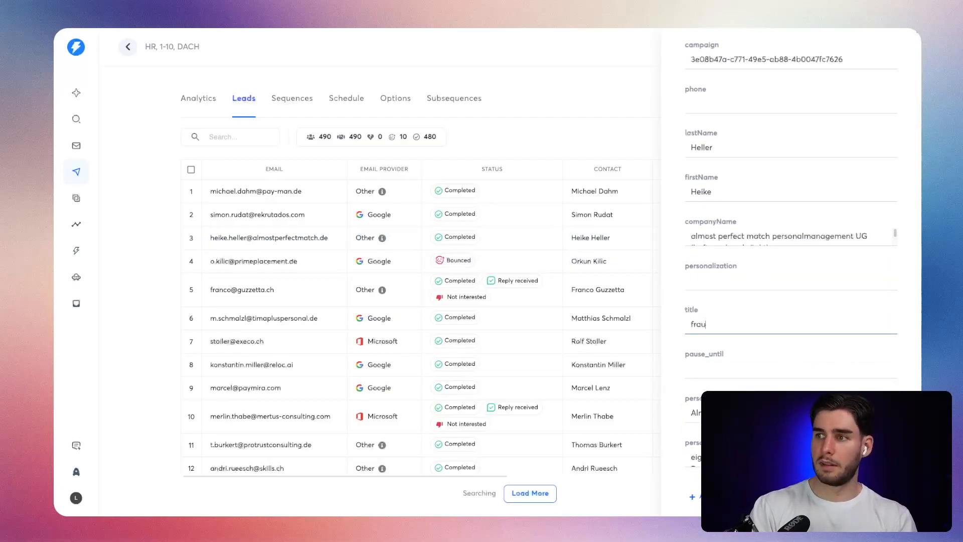
{"action": "type", "text": "rau"}
{"action": "key", "text": "Return"}
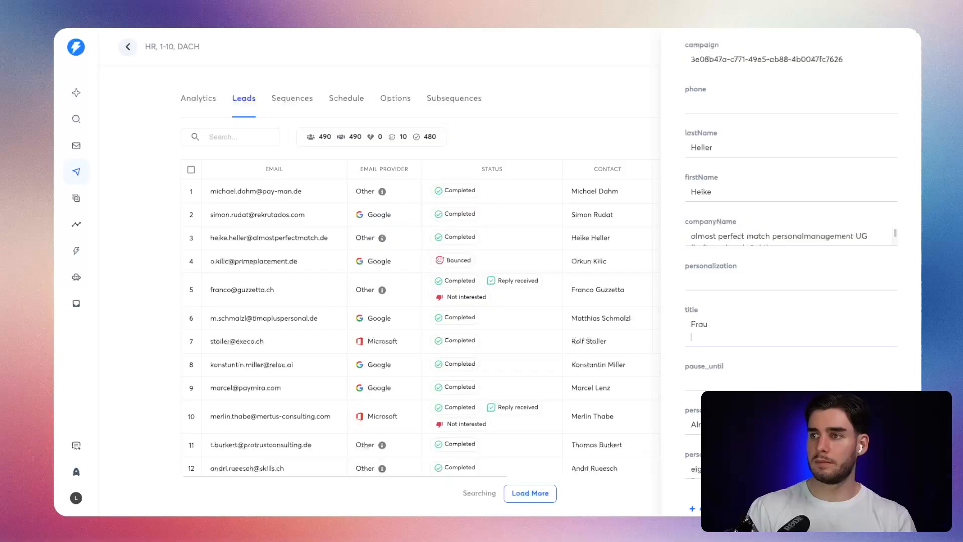
{"action": "key", "text": "BackSpace"}
{"action": "left_click", "coordinate": [802, 497]}
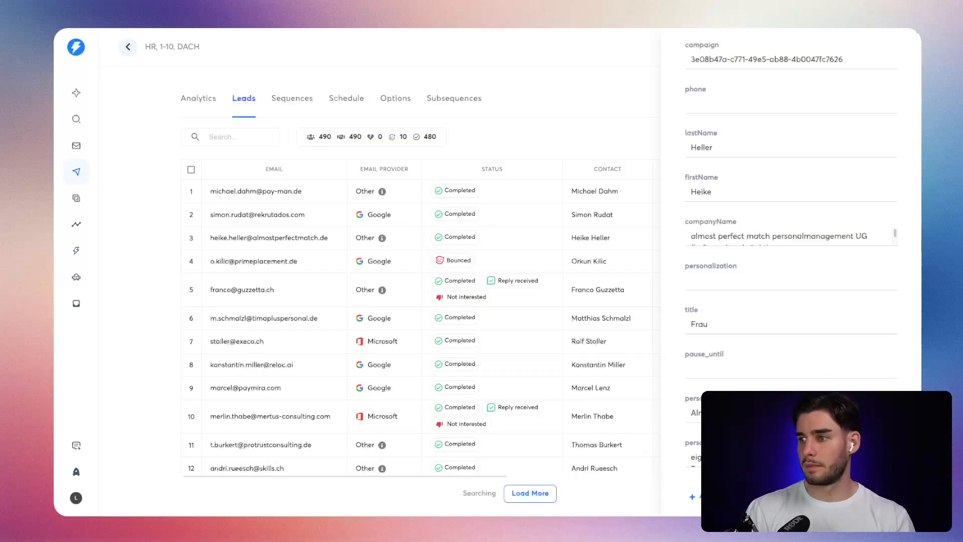
{"action": "left_click", "coordinate": [633, 144]}
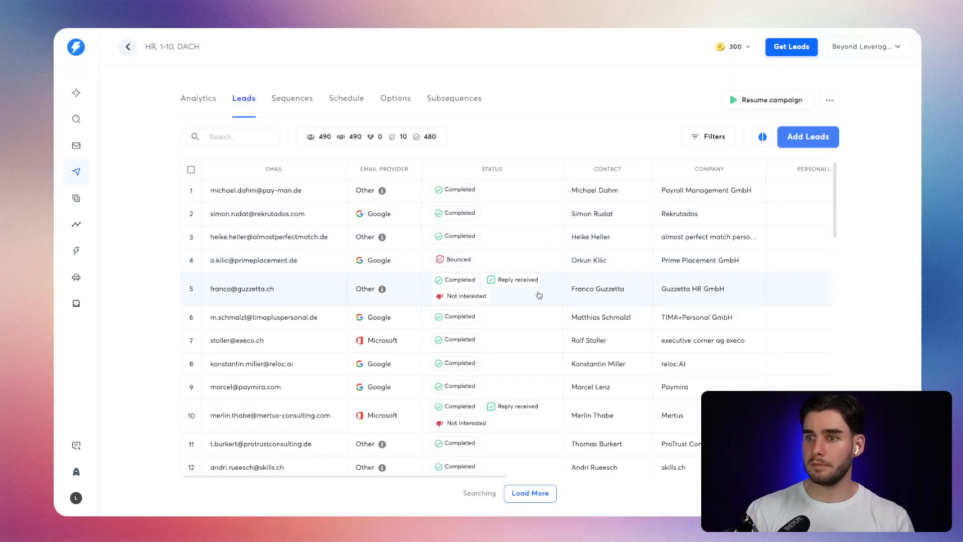
Check the running workflow, and compare the first names with the titles being filled into the Google Sheet row by row.
{"action": "scroll", "coordinate": [524, 301], "scroll_direction": "down", "scroll_amount": 10}
{"action": "scroll", "coordinate": [522, 304], "scroll_direction": "down", "scroll_amount": 3}
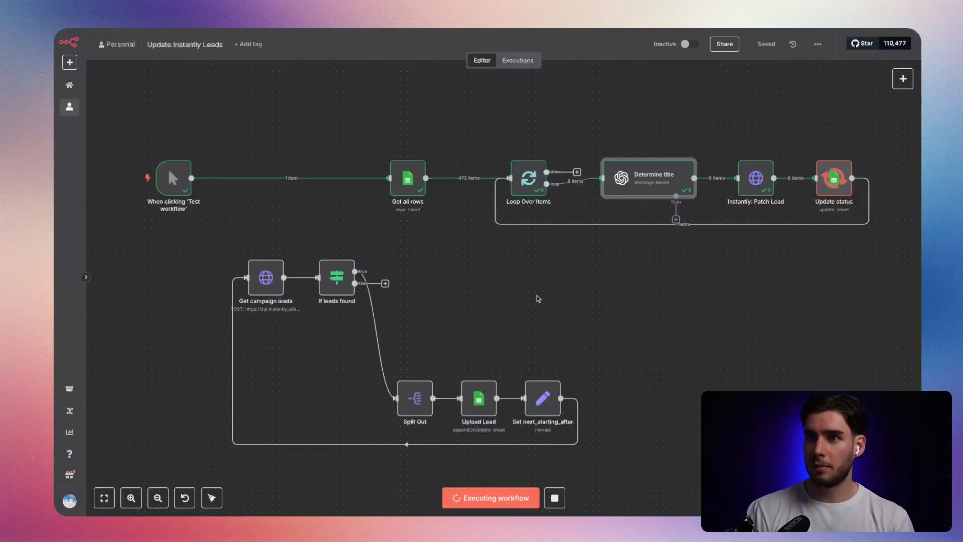
{"action": "key", "text": "alt+Tab"}
{"action": "left_click", "coordinate": [474, 307]}
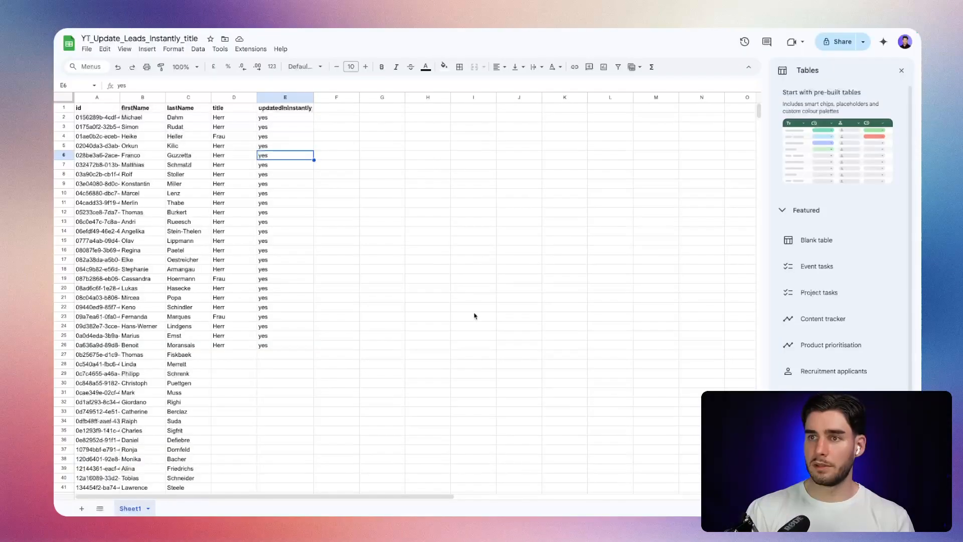
{"action": "left_click", "coordinate": [276, 337]}
{"action": "key", "text": "Left"}
{"action": "key", "text": "Up"}
{"action": "key", "text": "Up"}
{"action": "key", "text": "Up"}
{"action": "key", "text": "Up"}
{"action": "key", "text": "Up"}
{"action": "key", "text": "Down"}
{"action": "key", "text": "Right"}
{"action": "key", "text": "Left"}
{"action": "key", "text": "Down"}
{"action": "key", "text": "Up"}
{"action": "key", "text": "Down"}
{"action": "key", "text": "Down"}
{"action": "key", "text": "Down"}
{"action": "key", "text": "Down"}
{"action": "key", "text": "Down"}
{"action": "key", "text": "Down"}
{"action": "key", "text": "Down"}
{"action": "key", "text": "Down"}
{"action": "key", "text": "Down"}
{"action": "key", "text": "Down"}
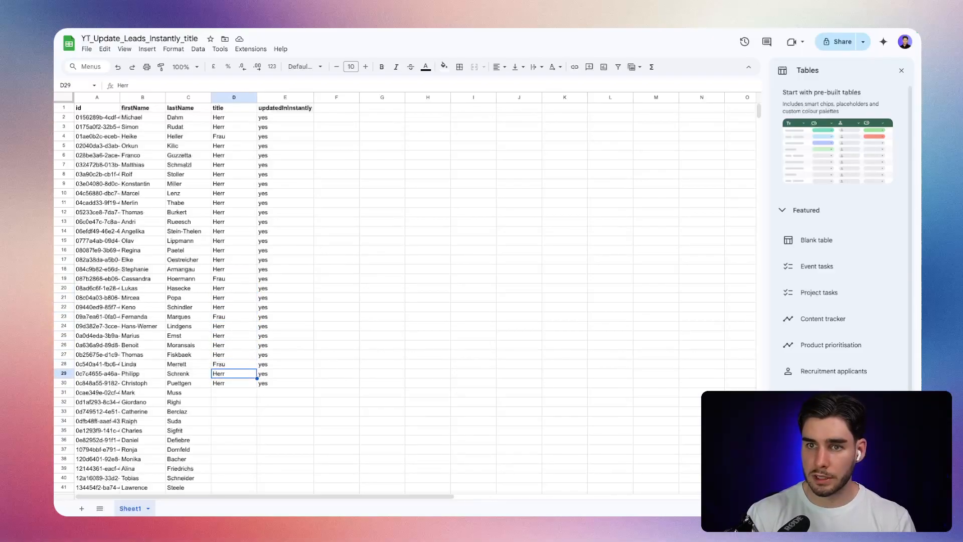
{"action": "key", "text": "Right"}
{"action": "key", "text": "Left"}
{"action": "key", "text": "Left"}
{"action": "key", "text": "Down"}
{"action": "key", "text": "Right"}
{"action": "key", "text": "Right"}
{"action": "key", "text": "Left"}
{"action": "key", "text": "Down"}
{"action": "key", "text": "Down"}
{"action": "key", "text": "Down"}
{"action": "key", "text": "Down"}
{"action": "key", "text": "Up"}
{"action": "key", "text": "Up"}
{"action": "key", "text": "Up"}
{"action": "key", "text": "Down"}
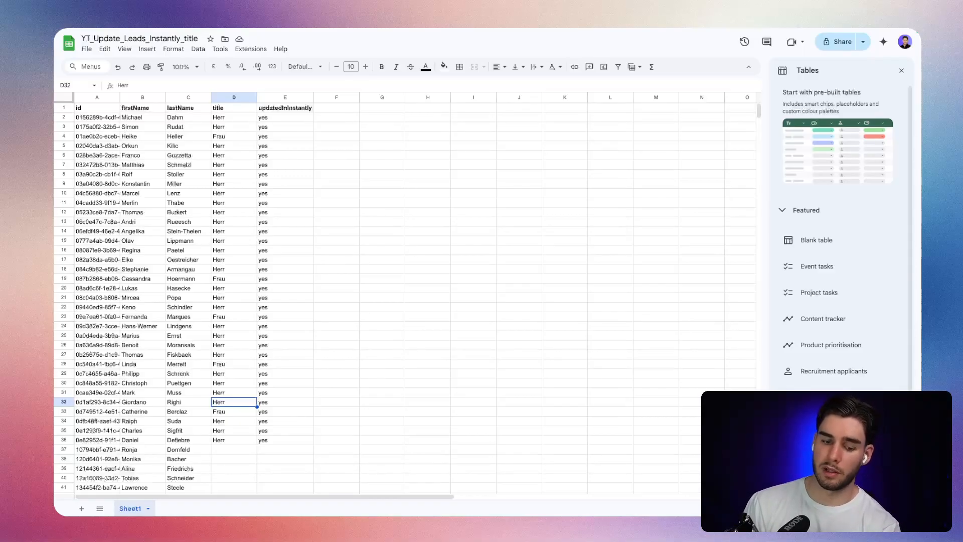
Calculate 480/30 in the Raycast launcher and close it again.
{"action": "key", "text": "Delete"}
{"action": "key", "text": "alt+space"}
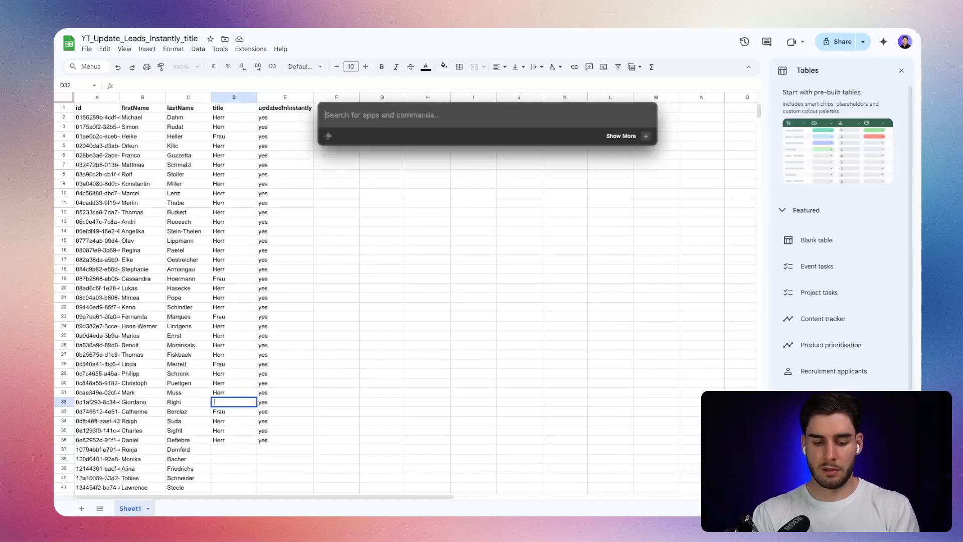
{"action": "type", "text": "480"}
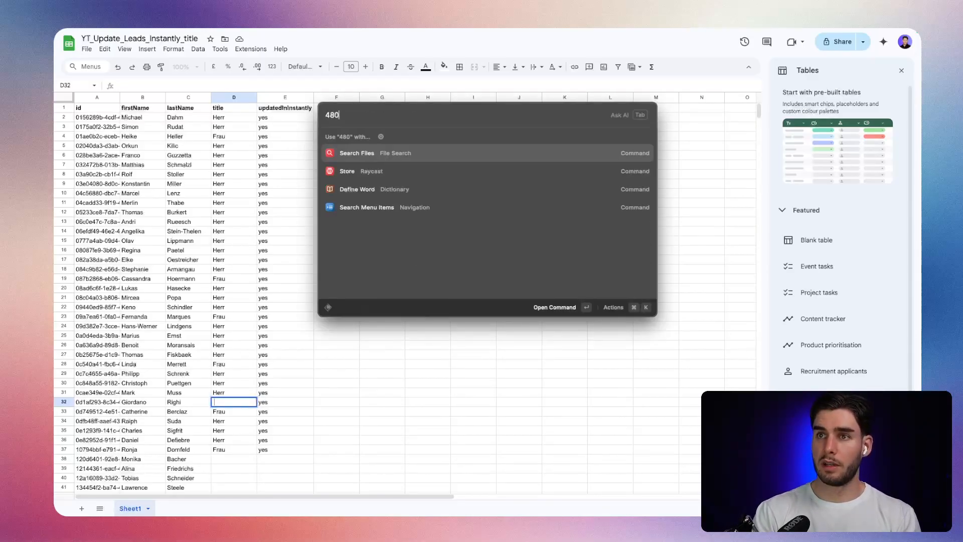
{"action": "type", "text": "/30"}
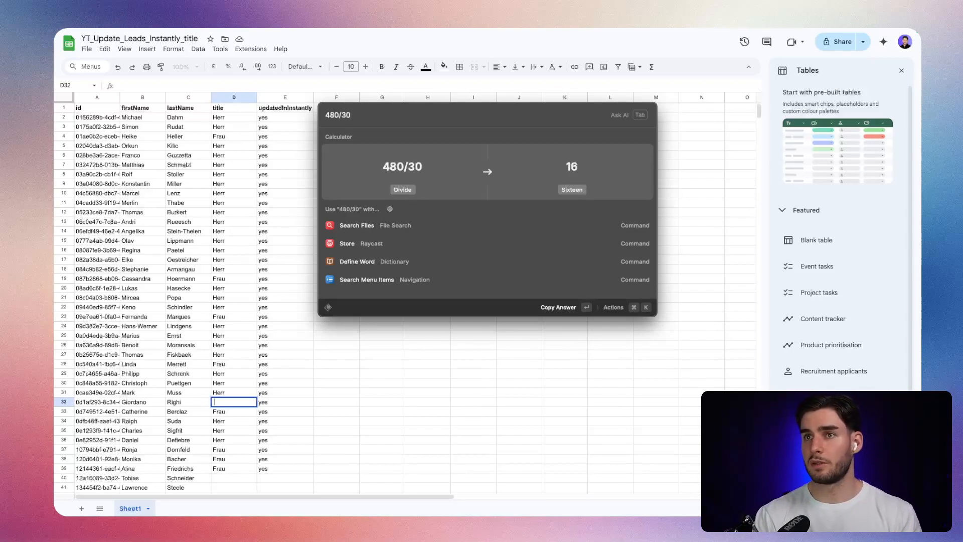
{"action": "key", "text": "Escape"}
{"action": "key", "text": "Escape"}
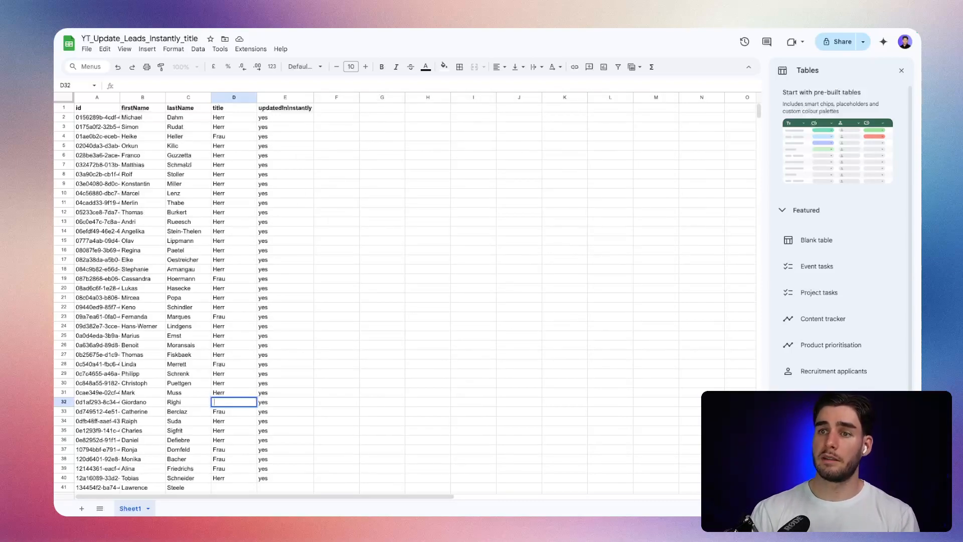
Switch back to the n8n workflow and examine the running execution across the loop, title, patch and status nodes.
{"action": "key", "text": "ctrl+Tab"}
{"action": "scroll", "coordinate": [456, 319], "scroll_direction": "right", "scroll_amount": 2}
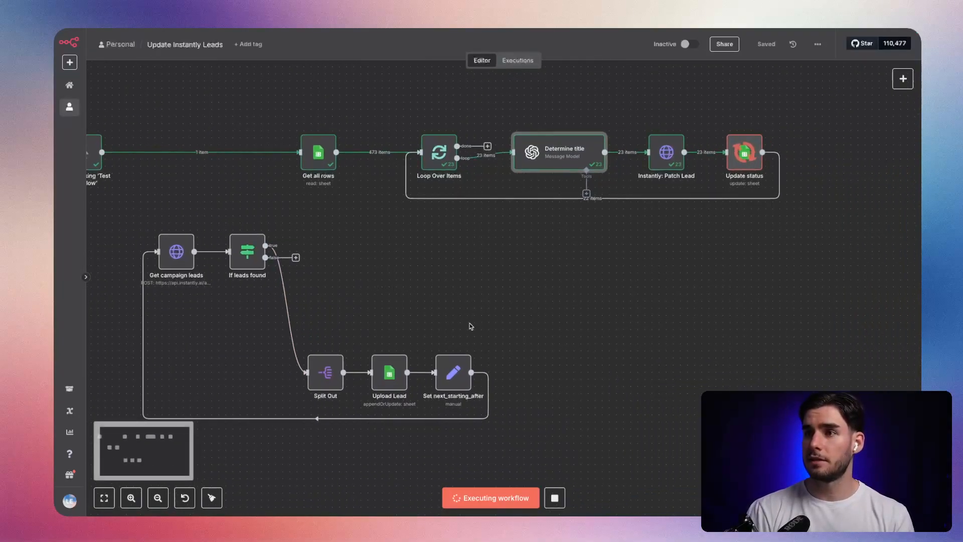
{"action": "scroll", "coordinate": [529, 287], "scroll_direction": "up", "scroll_amount": 2}
{"action": "scroll", "coordinate": [328, 234], "scroll_direction": "down", "scroll_amount": 3}
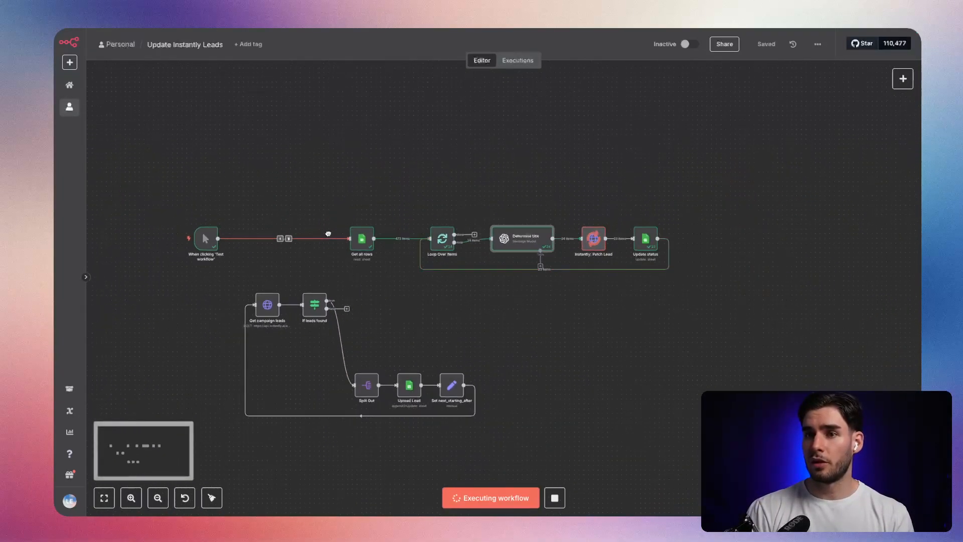
{"action": "left_click_drag", "start_coordinate": [151, 170], "coordinate": [717, 422]}
{"action": "left_click_drag", "start_coordinate": [737, 343], "coordinate": [386, 339]}
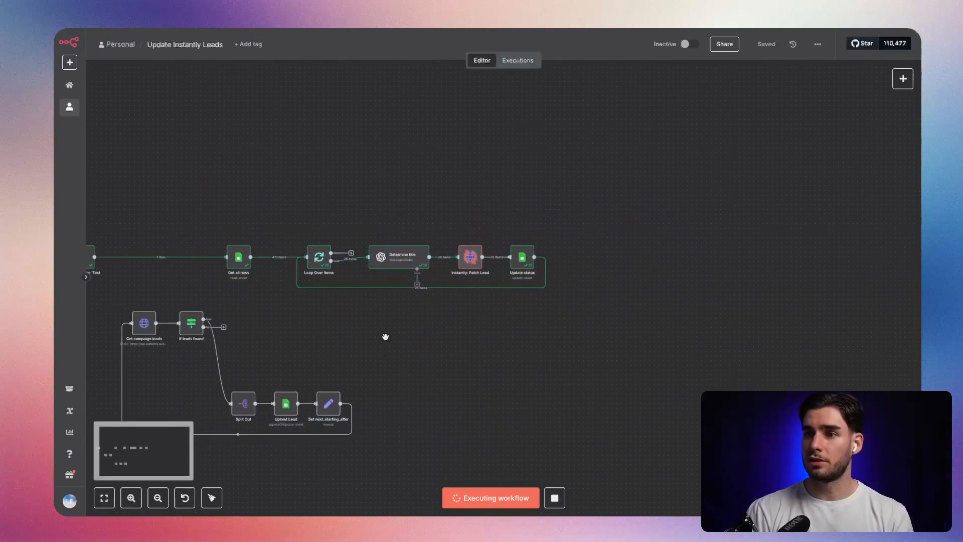
{"action": "scroll", "coordinate": [385, 340], "scroll_direction": "up", "scroll_amount": 5}
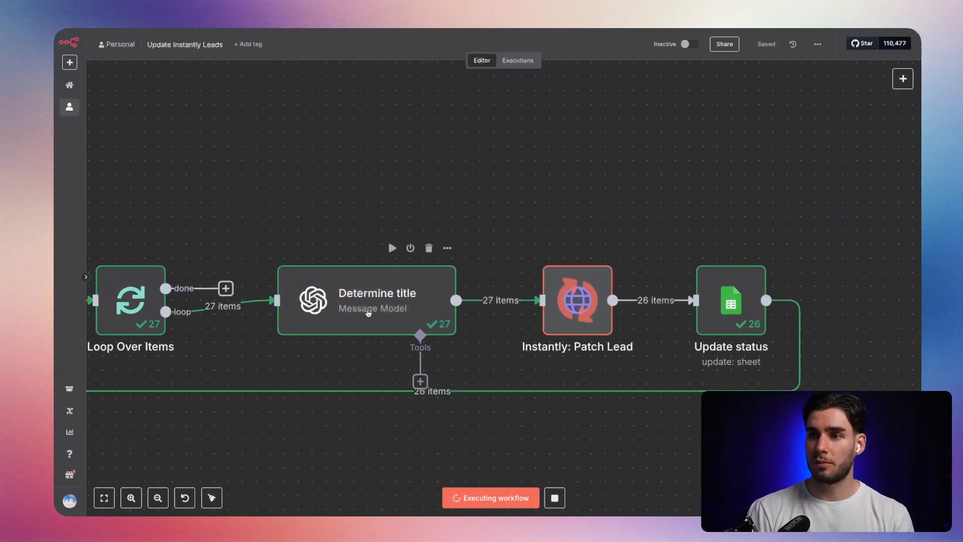
{"action": "scroll", "coordinate": [368, 315], "scroll_direction": "down", "scroll_amount": 5}
{"action": "left_click_drag", "start_coordinate": [277, 387], "coordinate": [434, 310]}
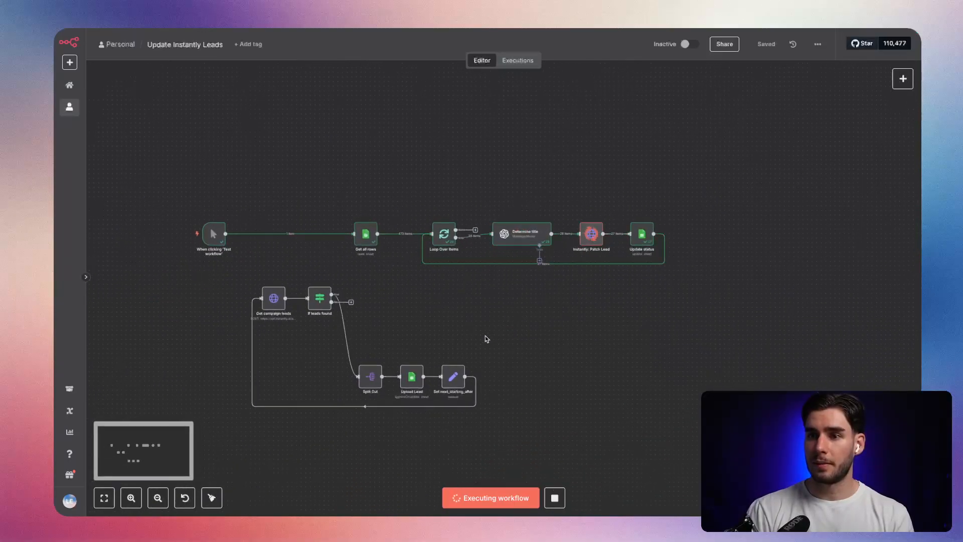
{"action": "left_click_drag", "start_coordinate": [426, 389], "coordinate": [458, 326]}
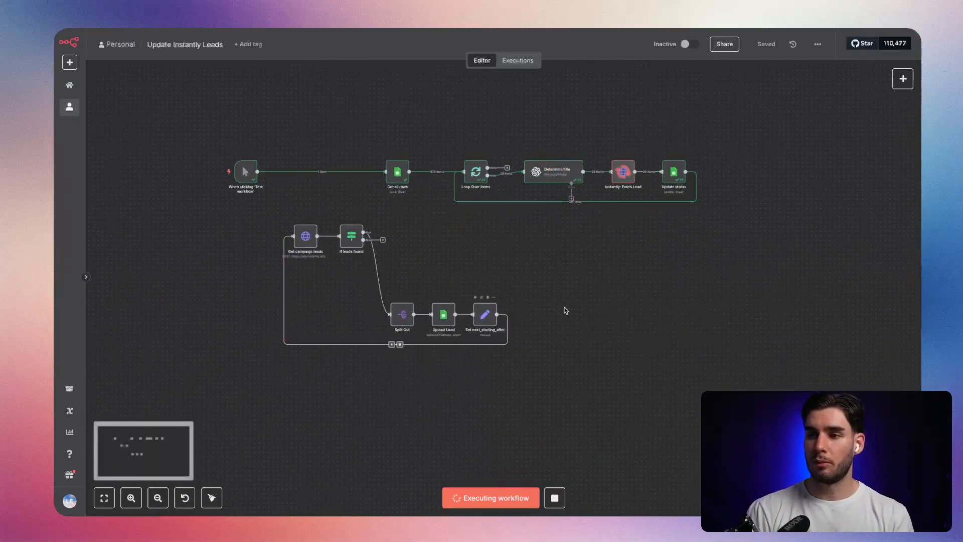